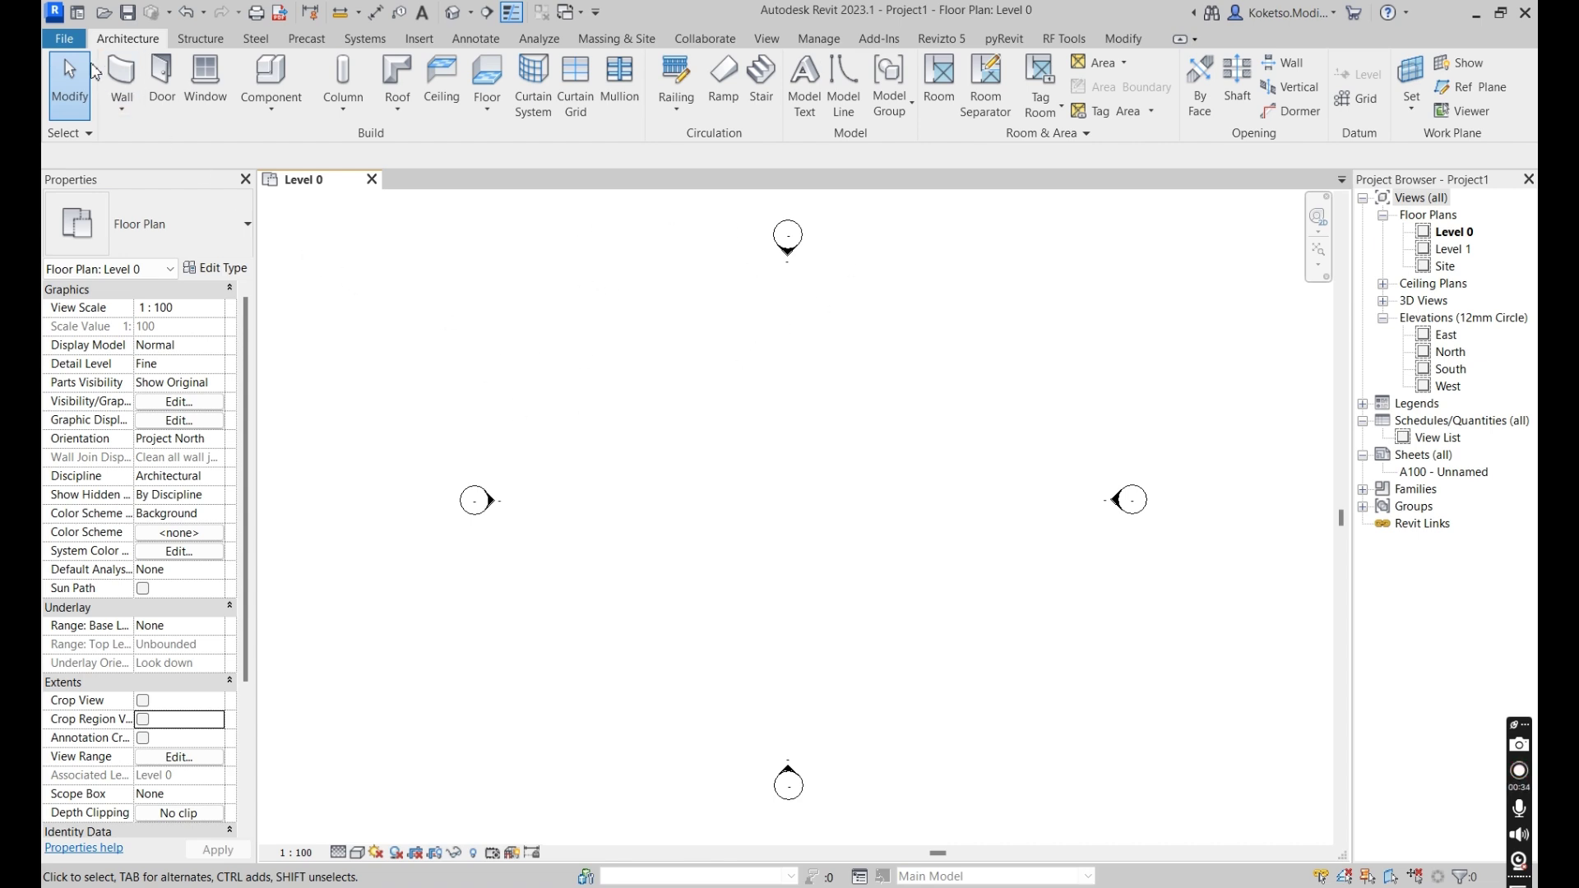
Create a new family from Metric Generic Model.rft and centre its Ref. Level plan.
{"action": "left_click", "coordinate": [72, 48]}
{"action": "mouse_move", "coordinate": [123, 120]}
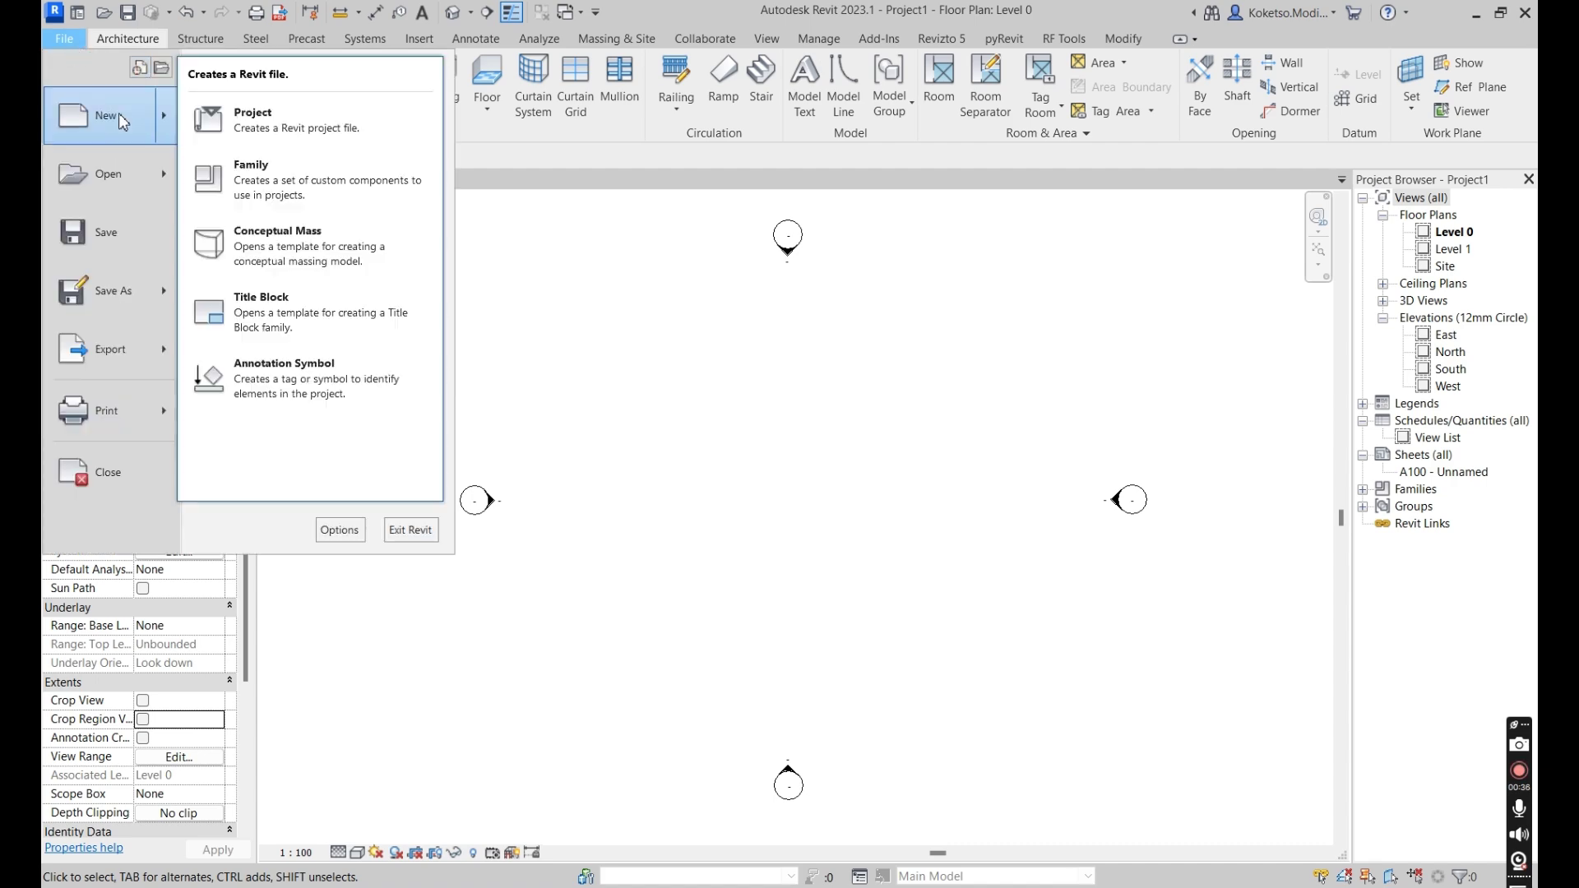
{"action": "left_click", "coordinate": [272, 197]}
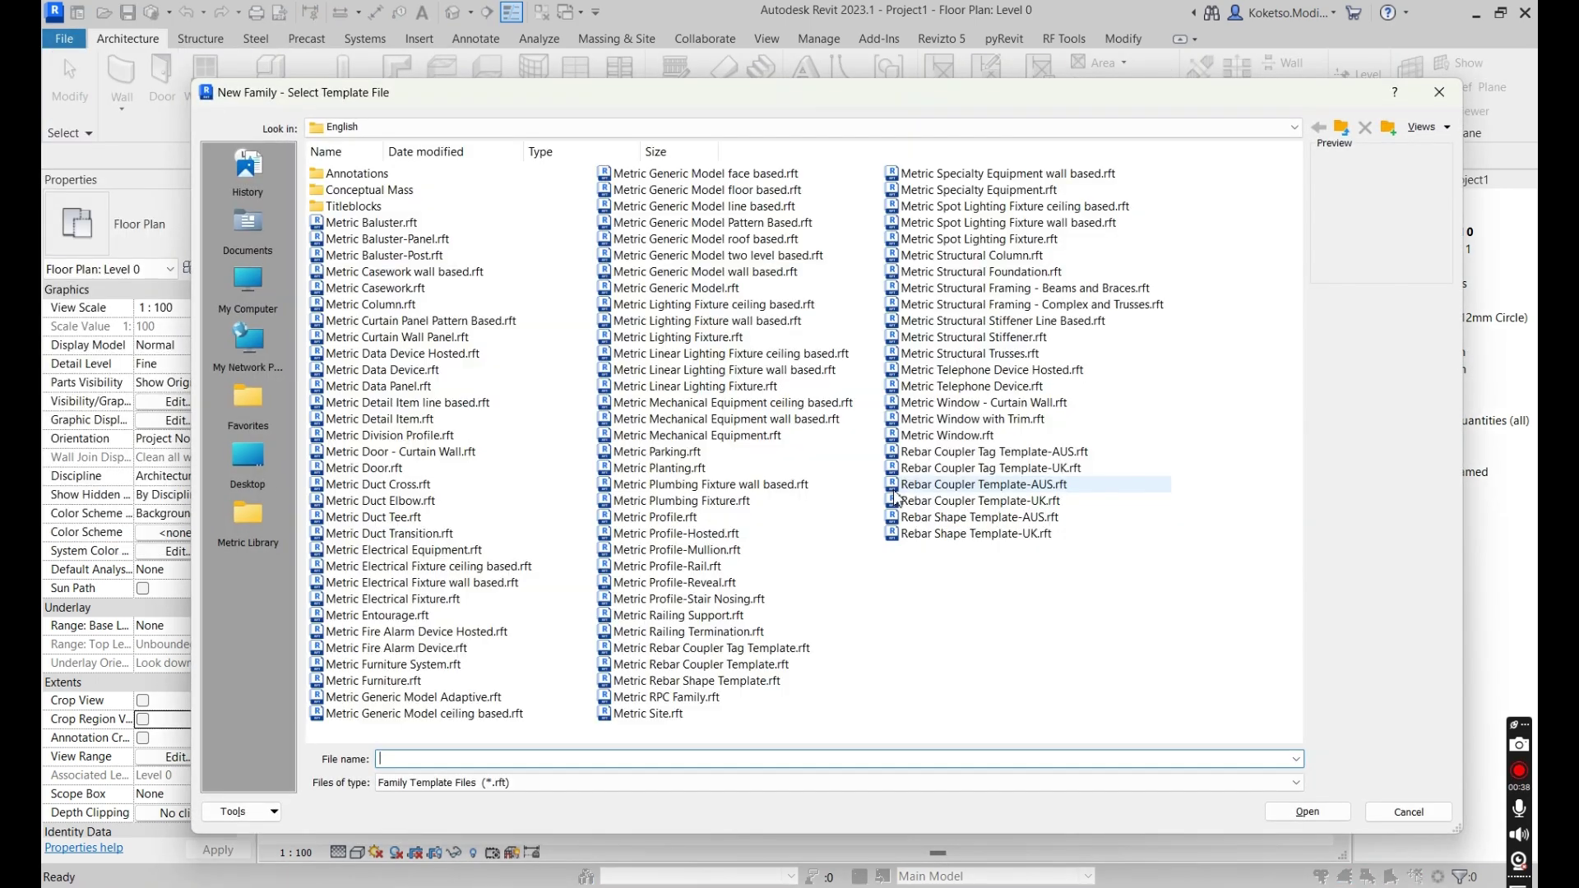
{"action": "left_click", "coordinate": [705, 288]}
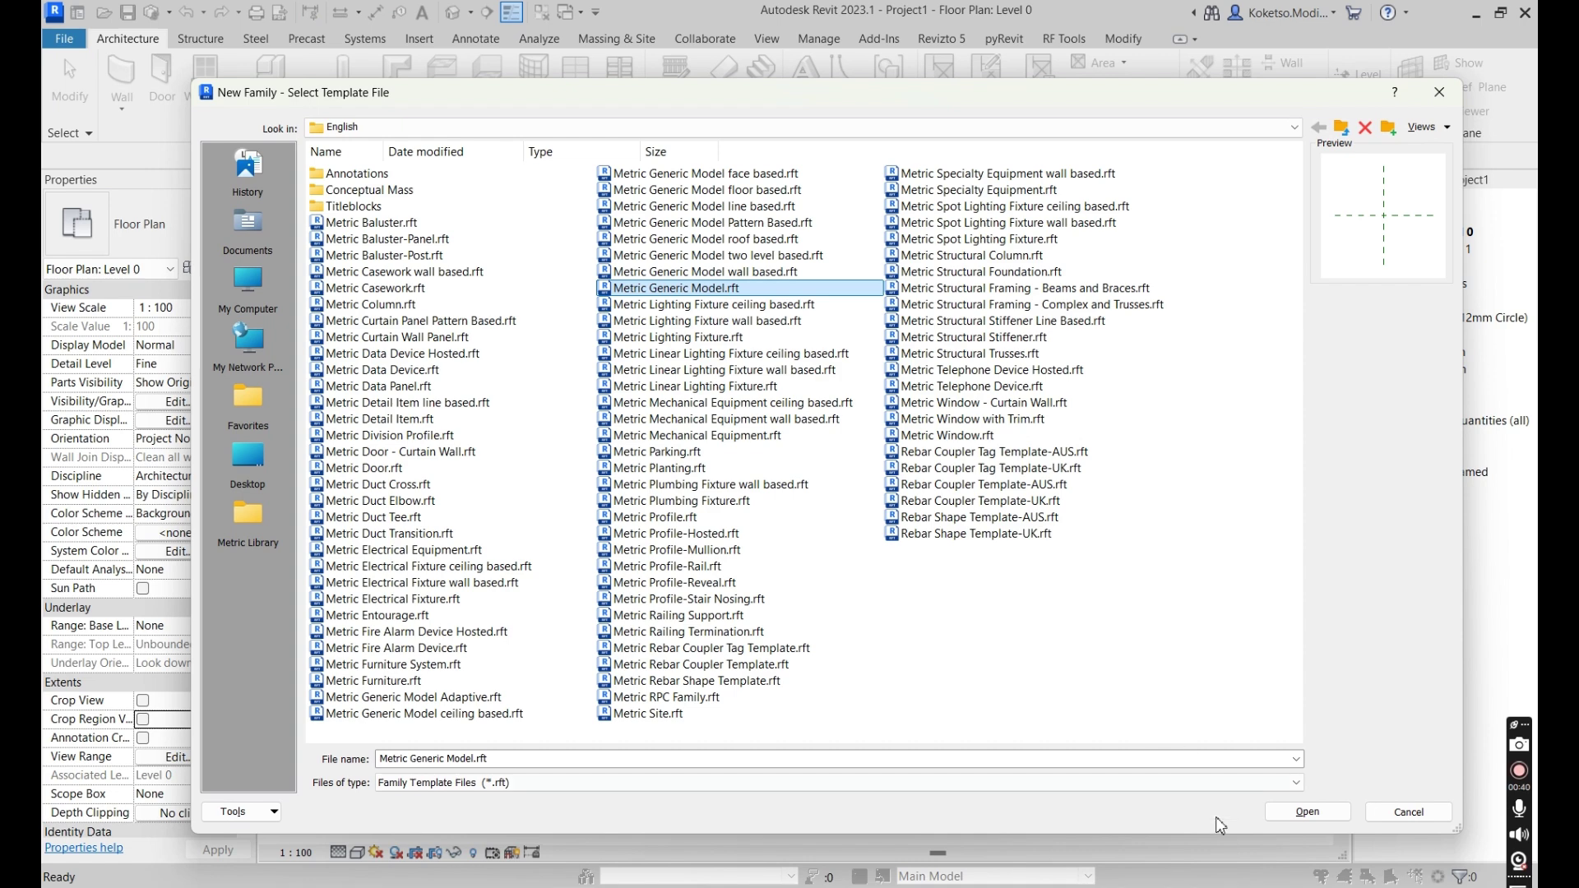
{"action": "left_click", "coordinate": [1305, 813]}
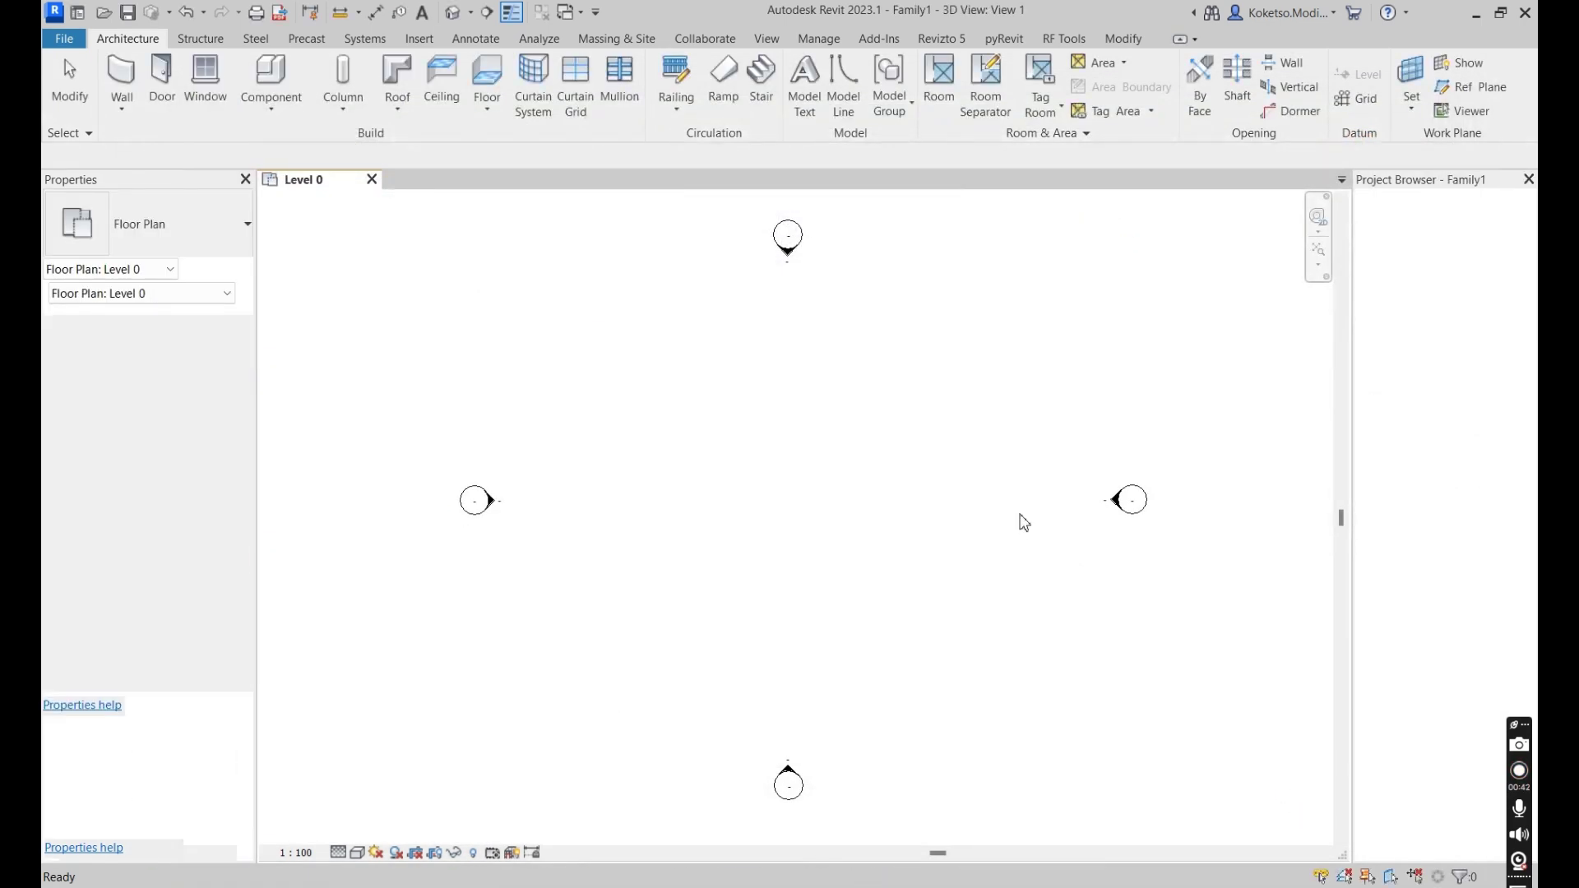
{"action": "scroll", "coordinate": [783, 412], "scroll_direction": "down", "scroll_amount": 4}
{"action": "scroll", "coordinate": [838, 418], "scroll_direction": "up", "scroll_amount": 3}
{"action": "middle_click_drag", "start_coordinate": [848, 434], "coordinate": [809, 427]}
{"action": "scroll", "coordinate": [880, 414], "scroll_direction": "down", "scroll_amount": 1}
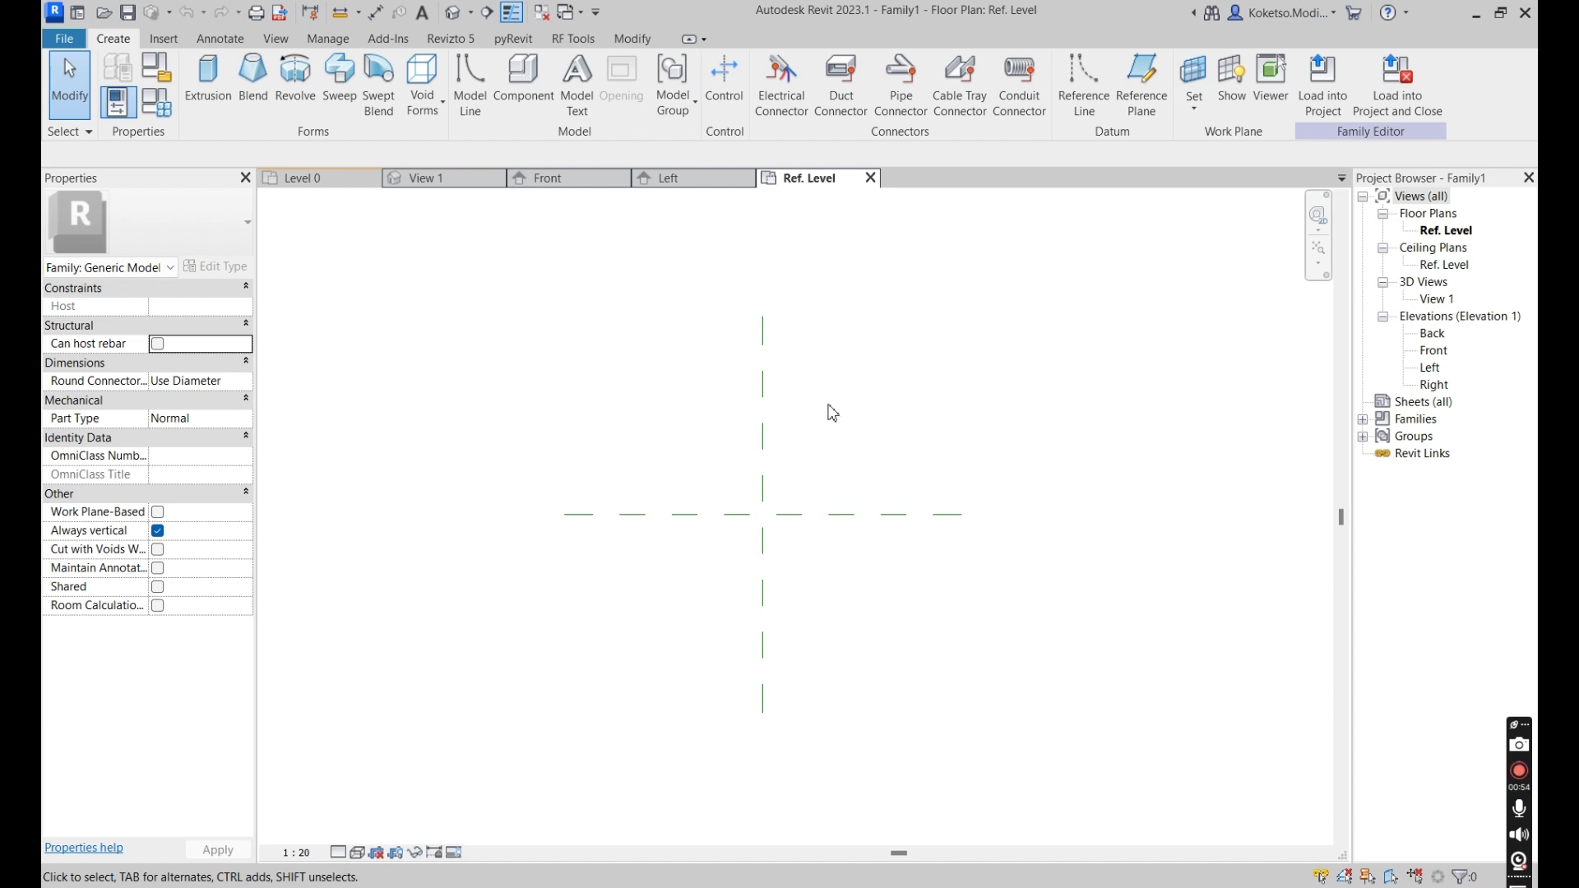
Draw two vertical and two horizontal reference planes around the centre planes.
{"action": "left_click", "coordinate": [1140, 92]}
{"action": "left_click", "coordinate": [697, 351]}
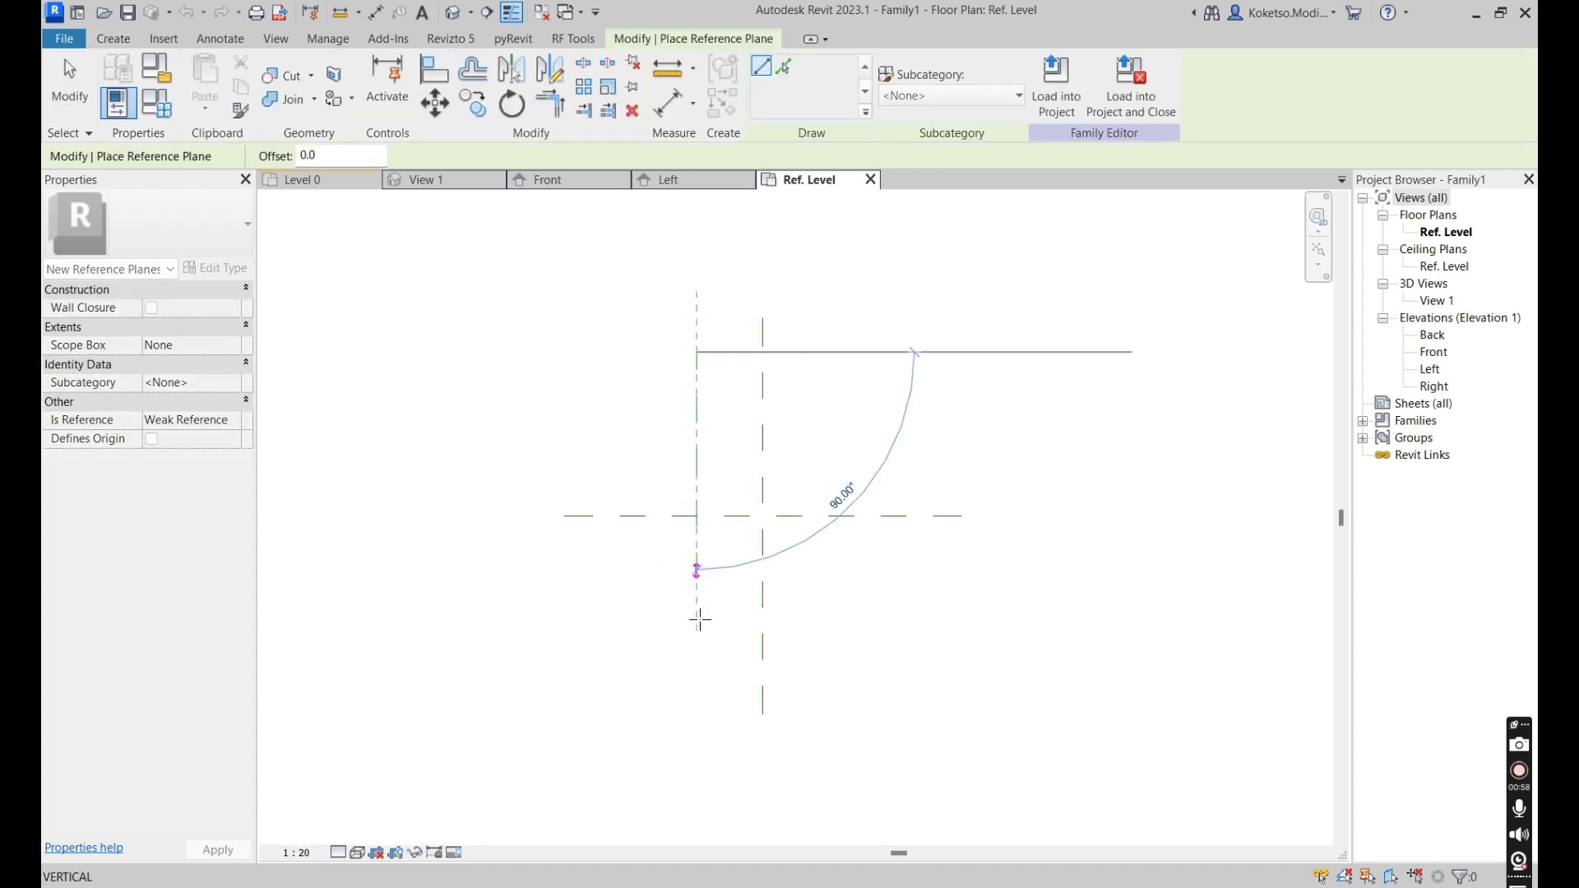
{"action": "left_click", "coordinate": [696, 715]}
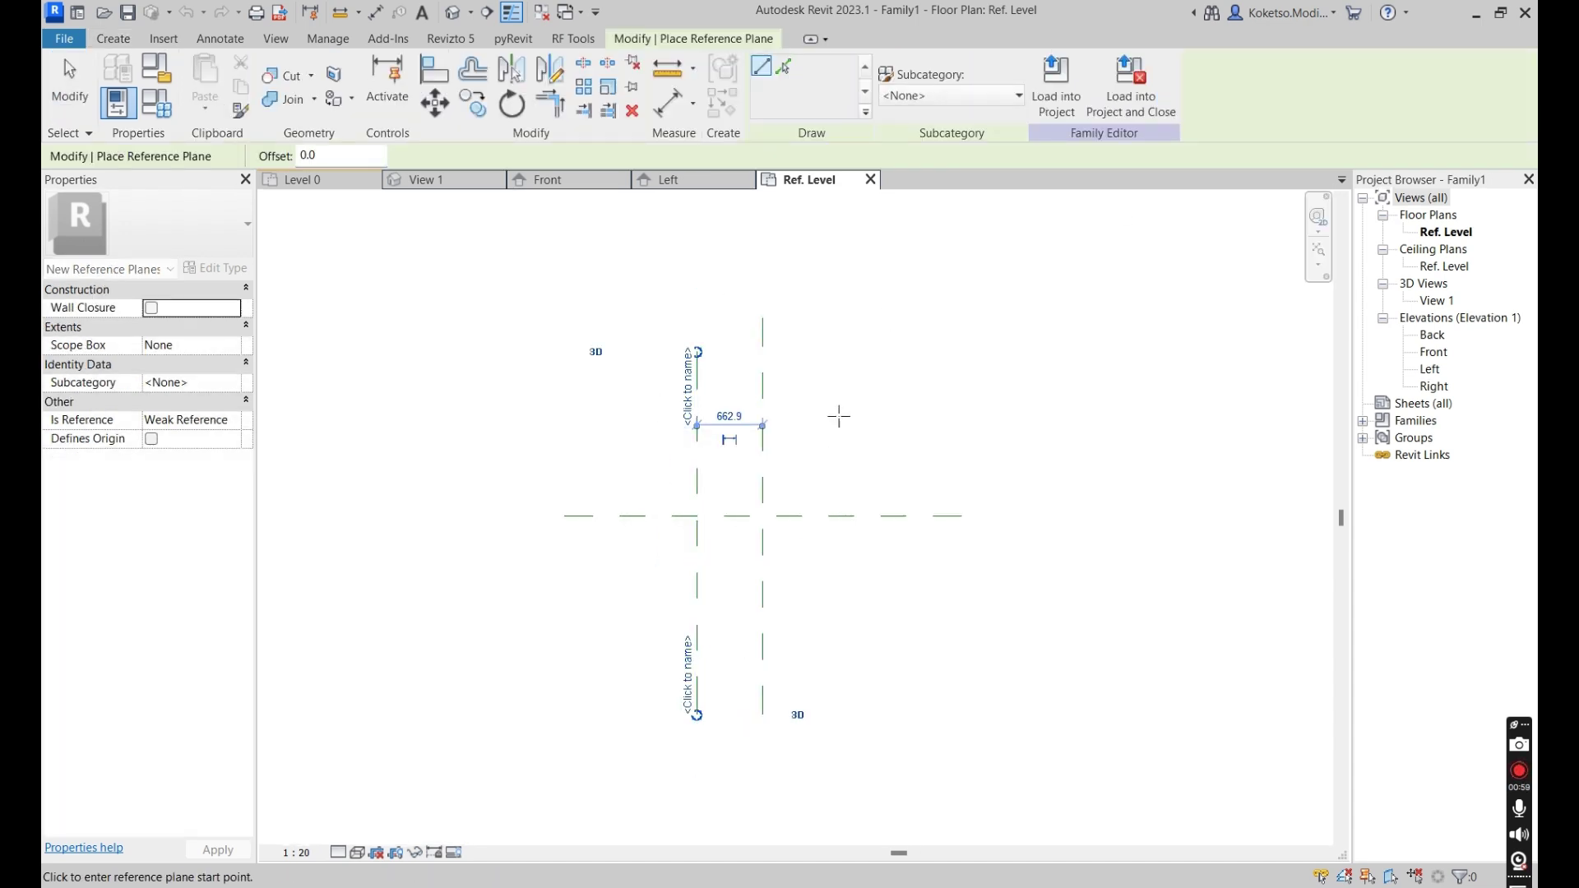
{"action": "left_click", "coordinate": [829, 351]}
{"action": "left_click", "coordinate": [833, 713]}
{"action": "left_click", "coordinate": [610, 410]}
{"action": "left_click", "coordinate": [960, 411]}
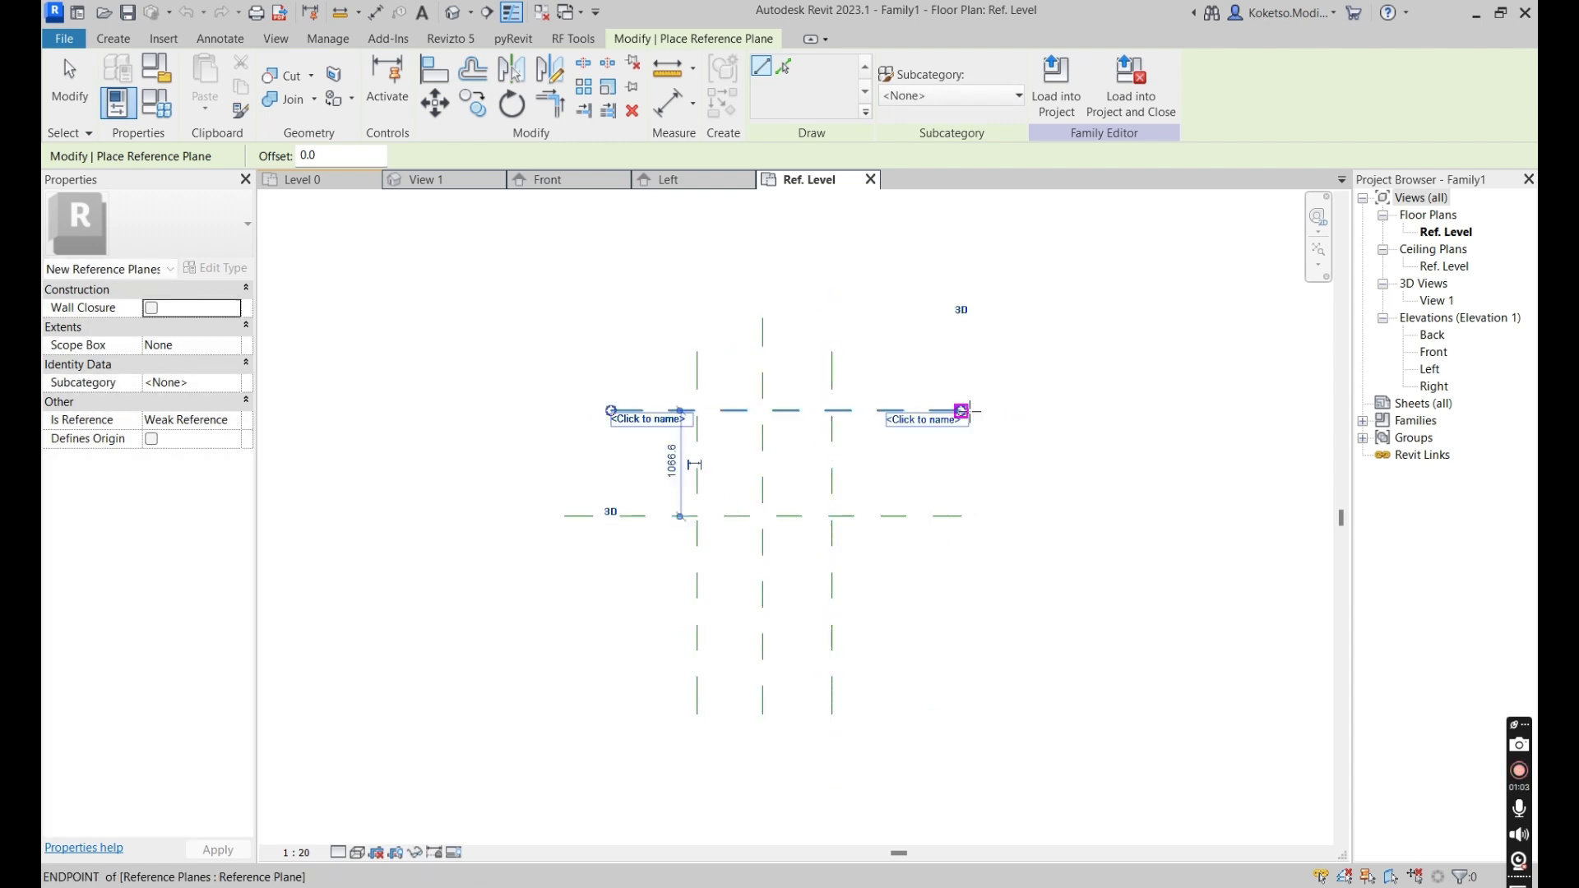
{"action": "left_click", "coordinate": [610, 605]}
{"action": "left_click", "coordinate": [961, 605]}
{"action": "key", "text": "Escape"}
{"action": "key", "text": "Escape"}
{"action": "scroll", "coordinate": [861, 472], "scroll_direction": "up", "scroll_amount": 2}
Set the right and left vertical reference planes 300 from centre.
{"action": "left_click", "coordinate": [816, 463]}
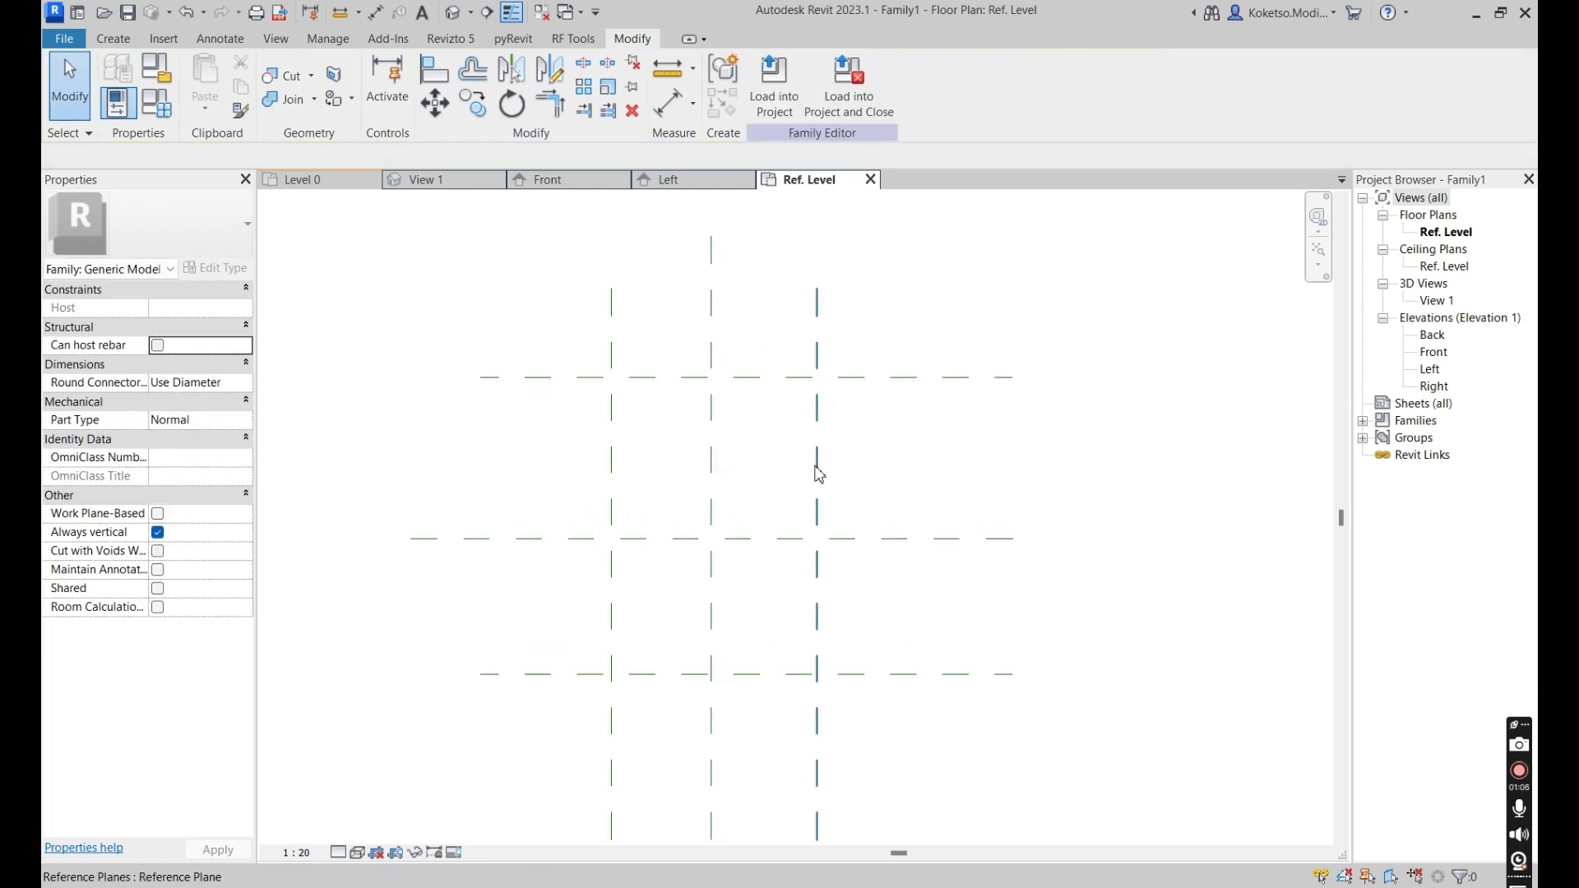
{"action": "left_click", "coordinate": [764, 391]}
{"action": "type", "text": "3"}
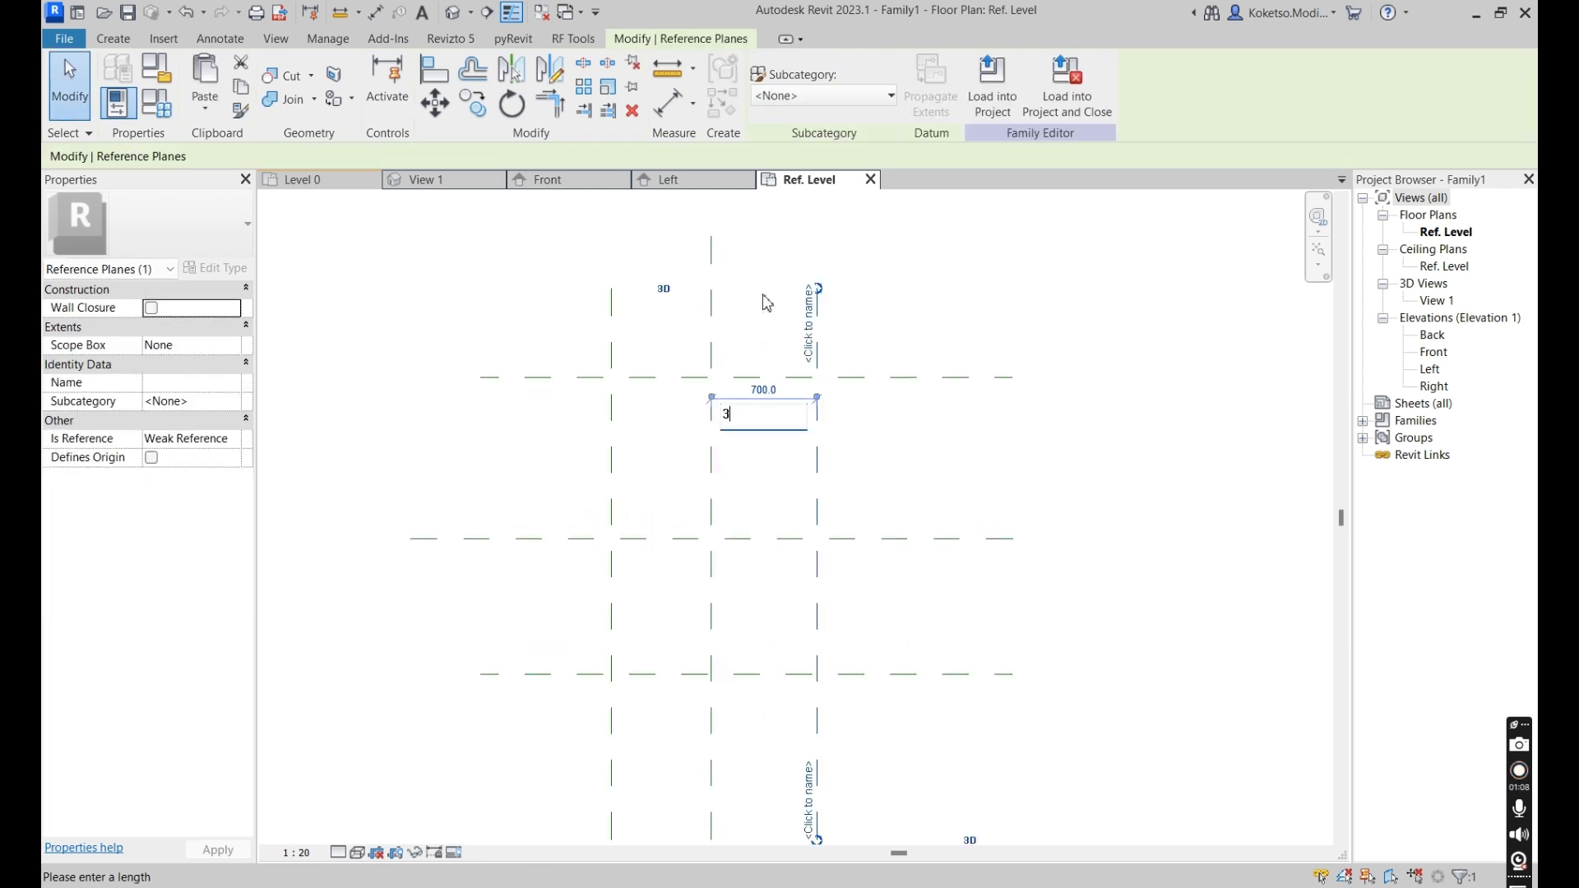
{"action": "key", "text": "Return"}
{"action": "left_click", "coordinate": [617, 430]}
{"action": "left_click", "coordinate": [661, 391]}
{"action": "type", "text": "3"}
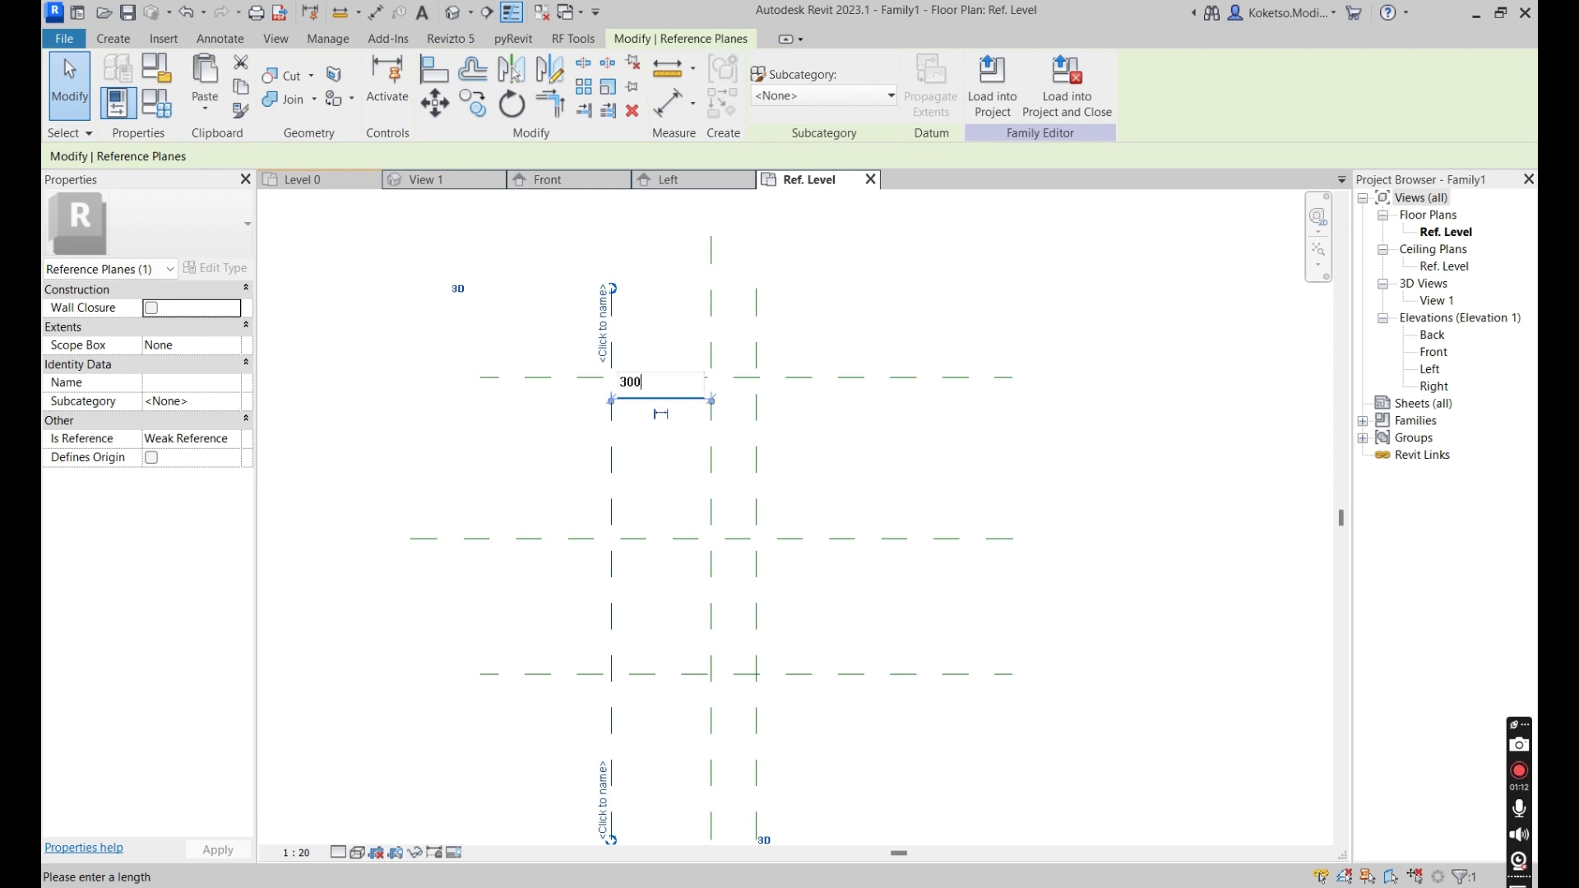
{"action": "type", "text": "00"}
{"action": "key", "text": "Return"}
Set the upper and lower horizontal reference planes 300 from centre.
{"action": "left_click", "coordinate": [752, 378]}
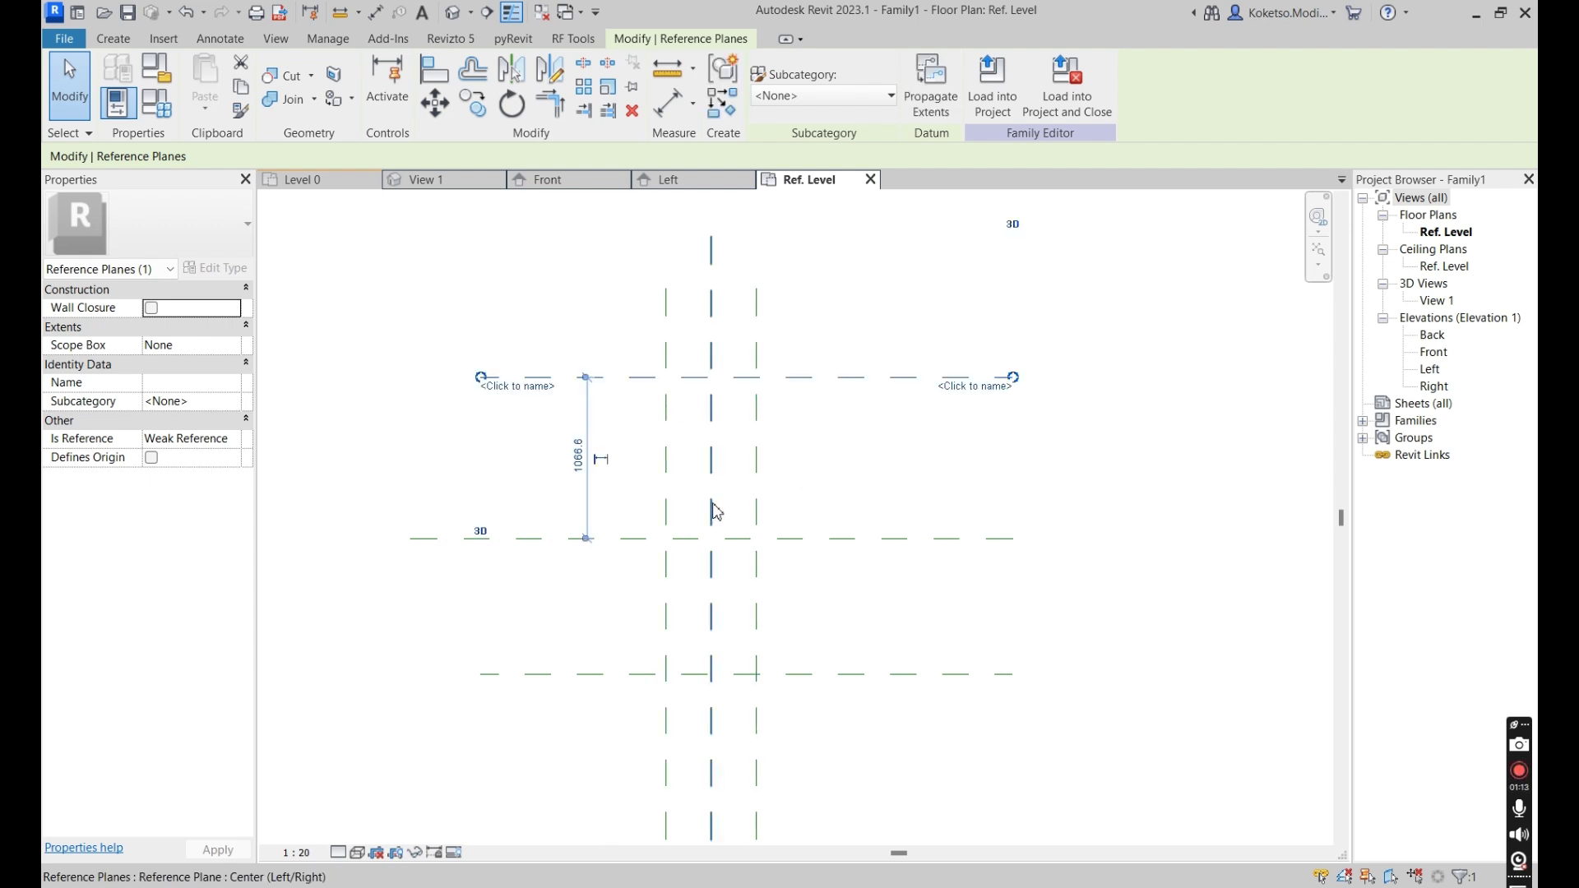
{"action": "left_click", "coordinate": [580, 467]}
{"action": "type", "text": "300"}
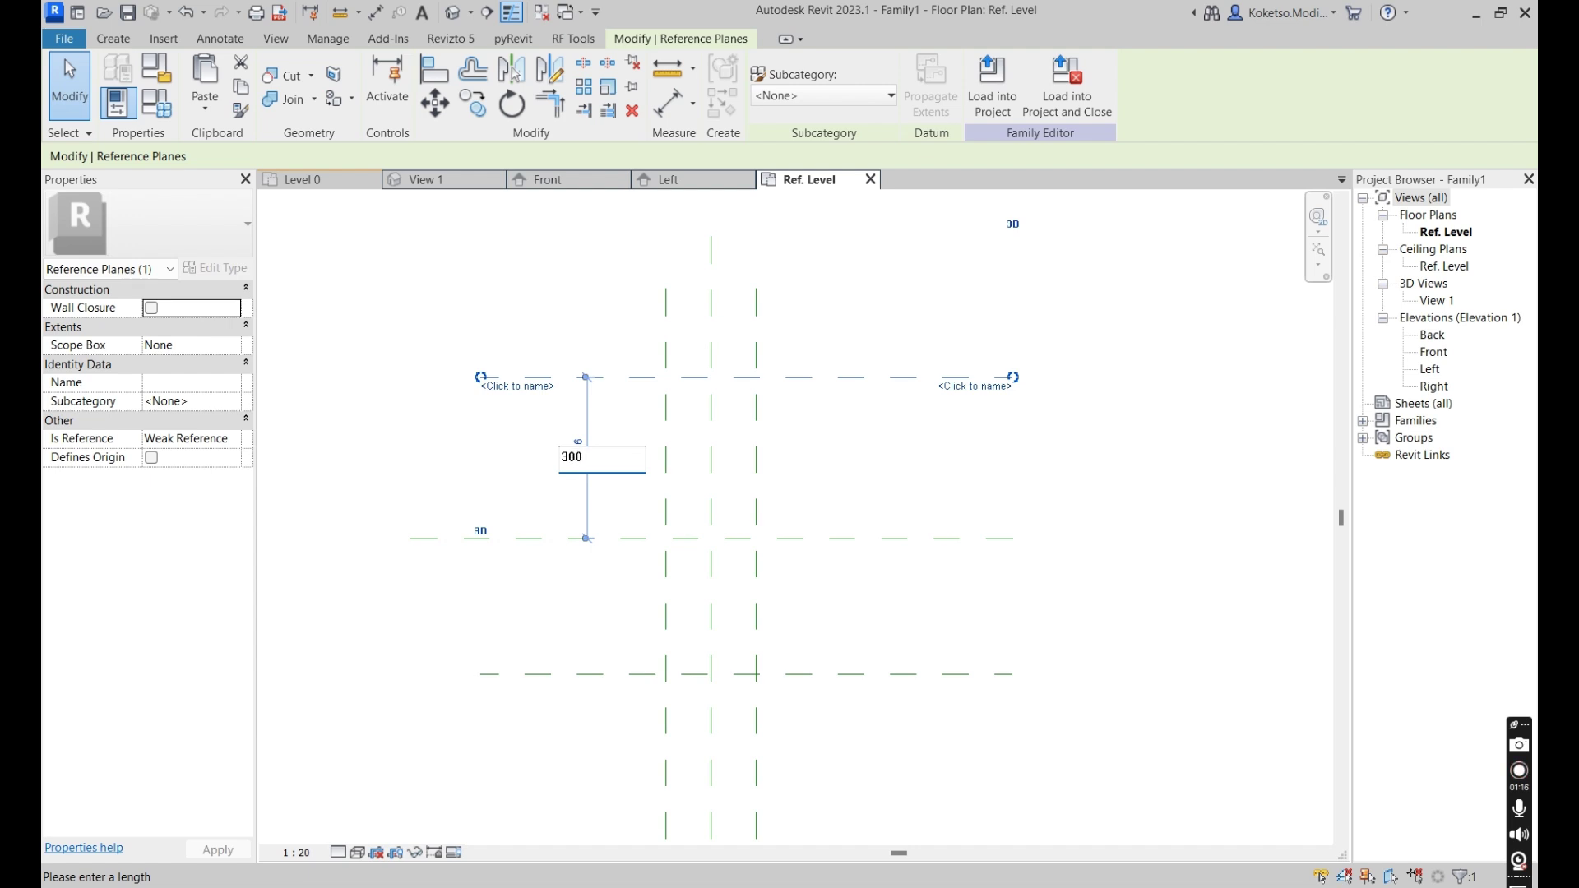
{"action": "key", "text": "Return"}
{"action": "middle_click_drag", "start_coordinate": [733, 681], "coordinate": [743, 654]}
{"action": "left_click", "coordinate": [600, 646]}
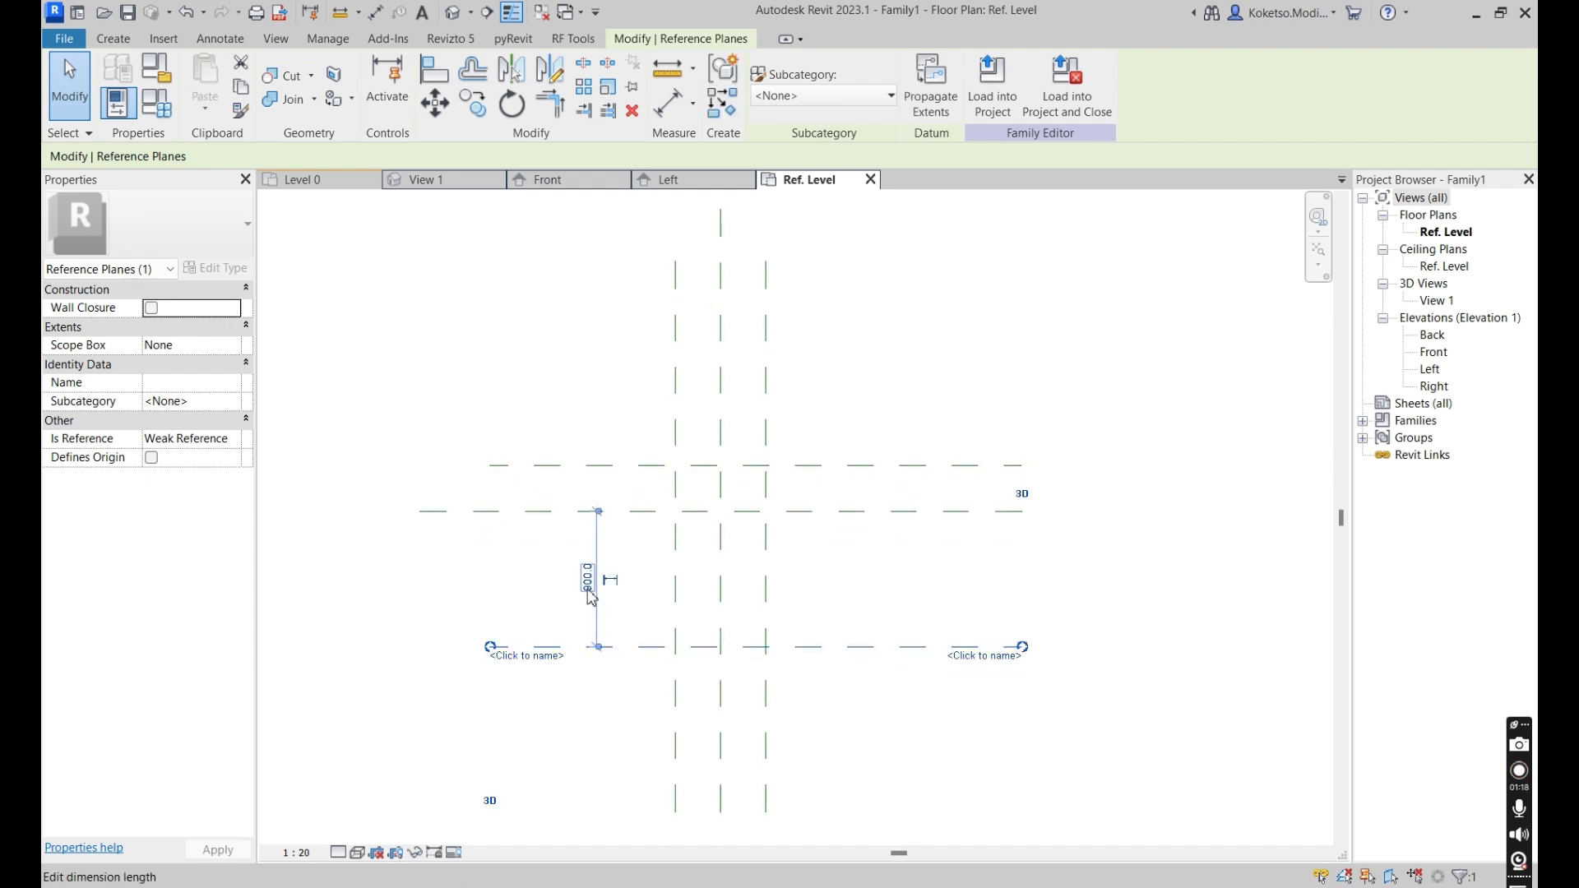
{"action": "left_click", "coordinate": [588, 586]}
{"action": "type", "text": "300"}
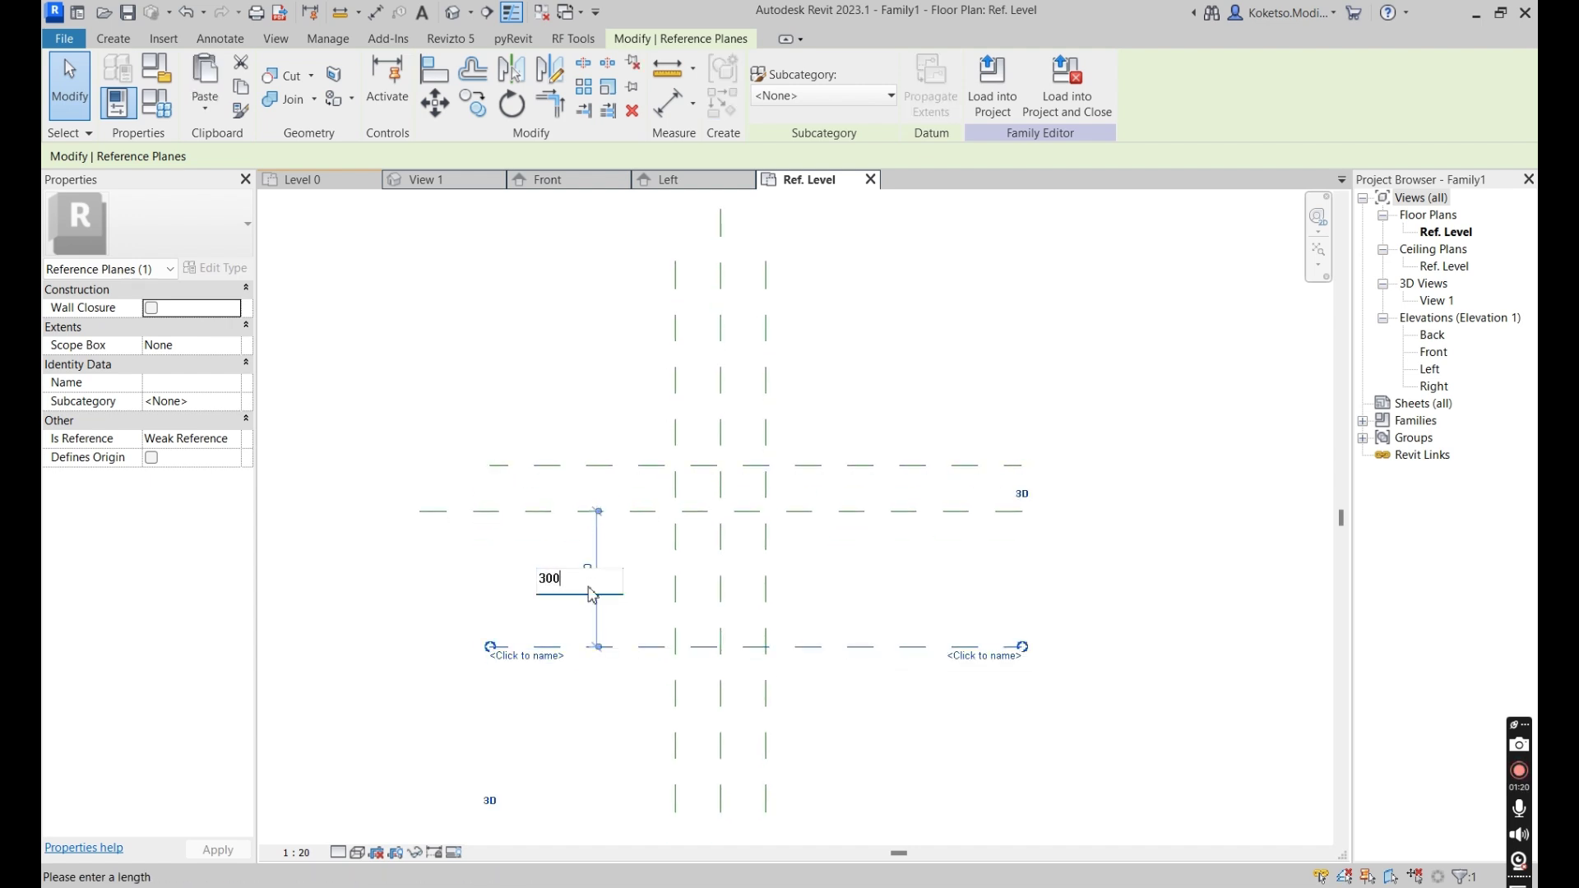
{"action": "key", "text": "Return"}
{"action": "scroll", "coordinate": [752, 538], "scroll_direction": "up", "scroll_amount": 3}
{"action": "left_click", "coordinate": [693, 533]}
{"action": "middle_click_drag", "start_coordinate": [690, 504], "coordinate": [692, 501]}
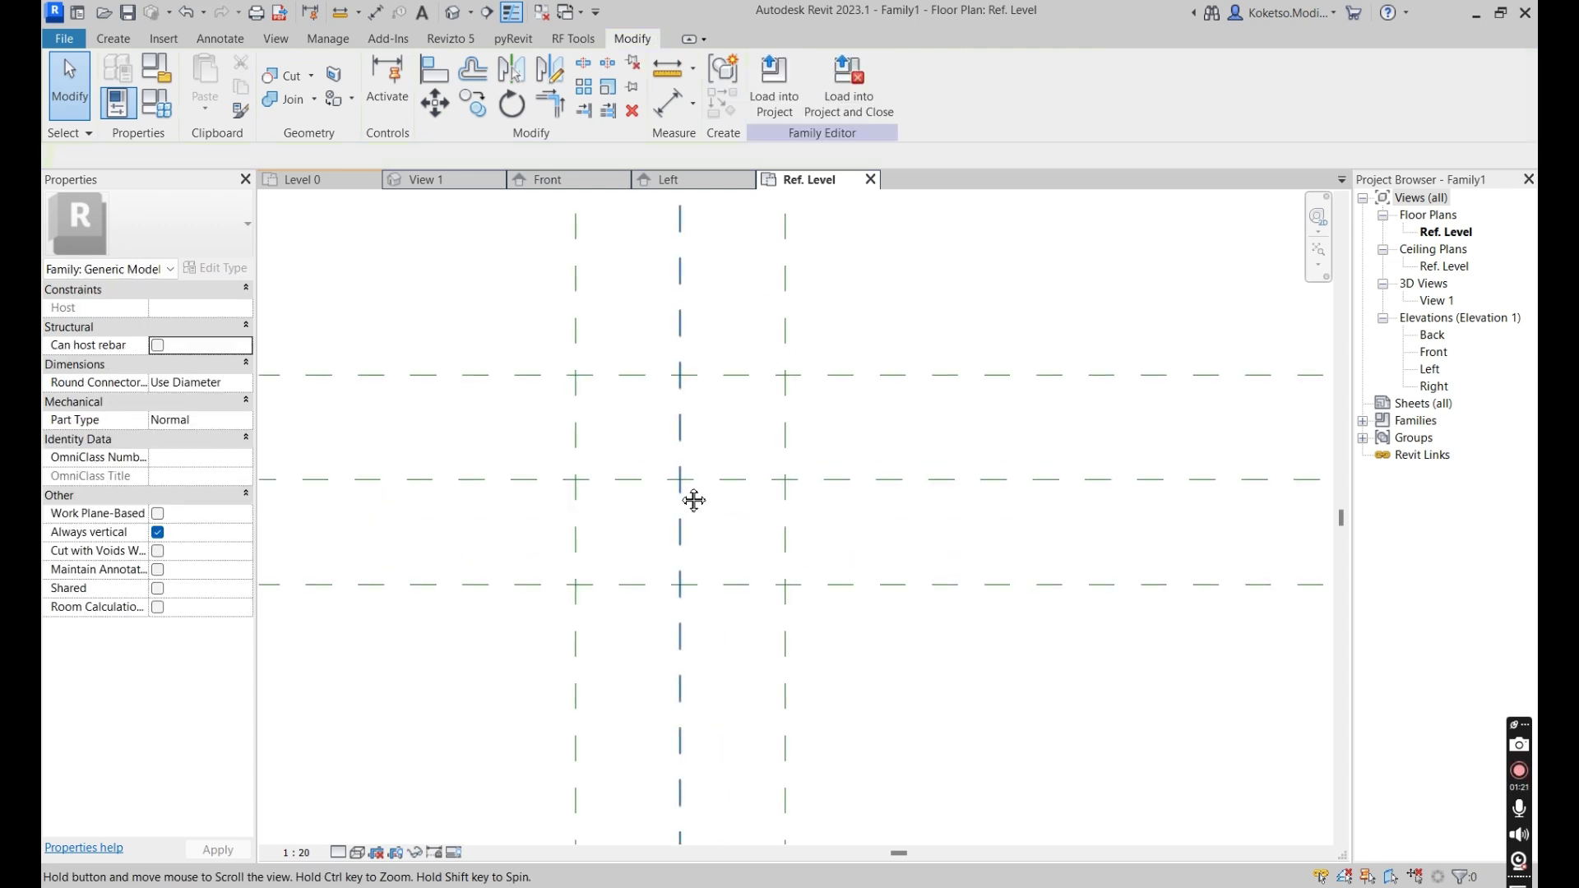
In the Front elevation, add a horizontal reference plane 3000 above Ref. Level.
{"action": "double_click", "coordinate": [1435, 354]}
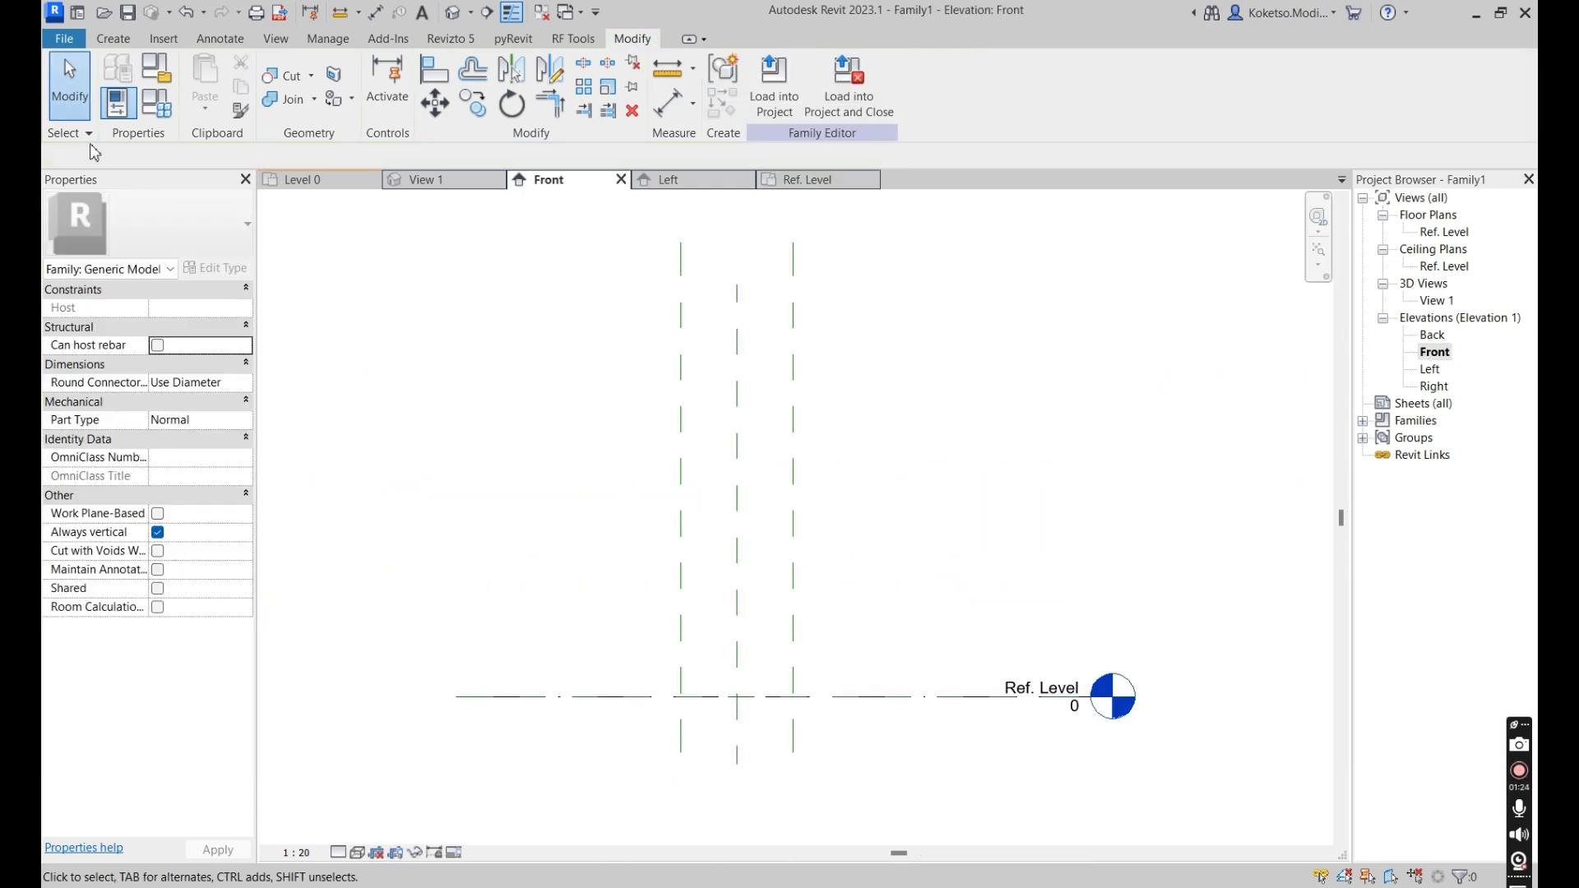
{"action": "left_click", "coordinate": [114, 39]}
{"action": "left_click", "coordinate": [1141, 82]}
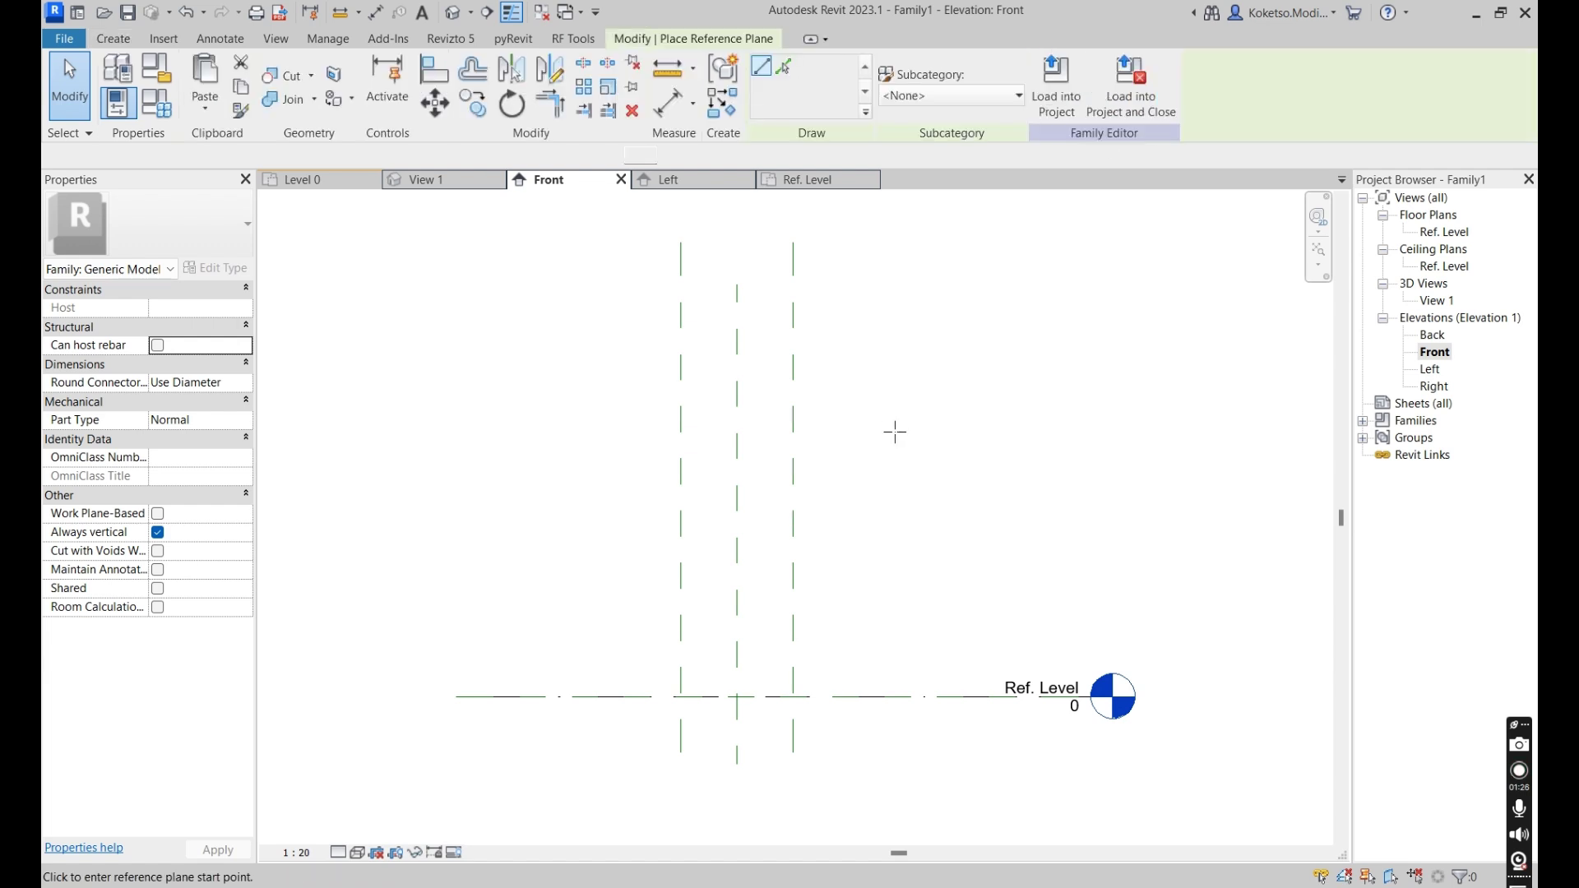
{"action": "scroll", "coordinate": [897, 444], "scroll_direction": "down", "scroll_amount": 3}
{"action": "left_click", "coordinate": [617, 288]}
{"action": "left_click", "coordinate": [1061, 284]}
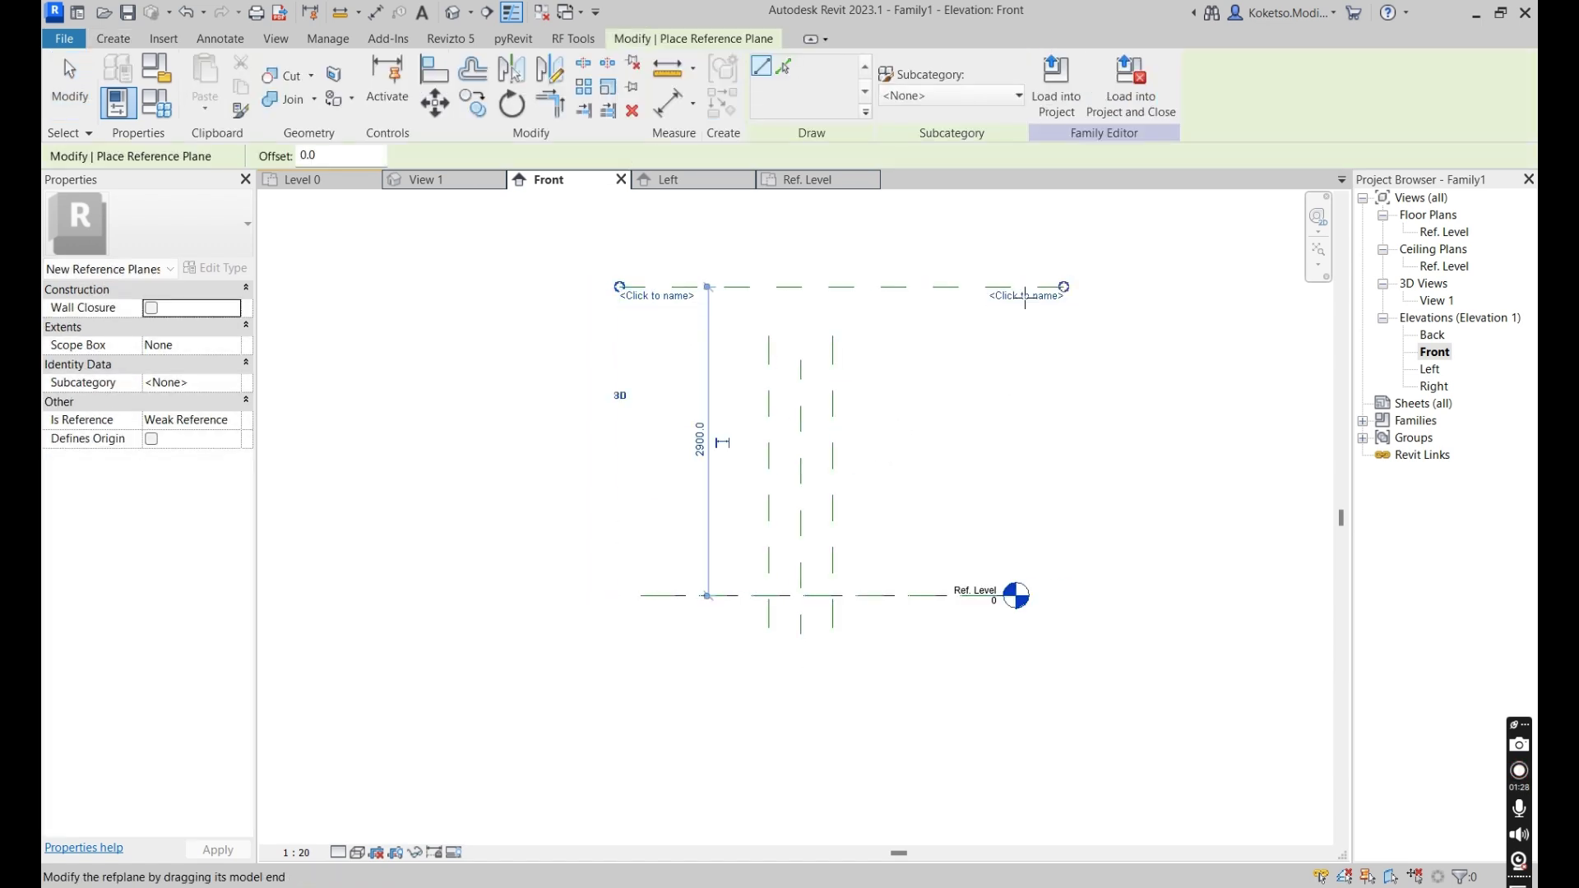
{"action": "scroll", "coordinate": [806, 284], "scroll_direction": "up", "scroll_amount": 2}
{"action": "key", "text": "Escape"}
{"action": "left_click", "coordinate": [613, 444]}
{"action": "left_click", "coordinate": [604, 507]}
{"action": "type", "text": "3000"}
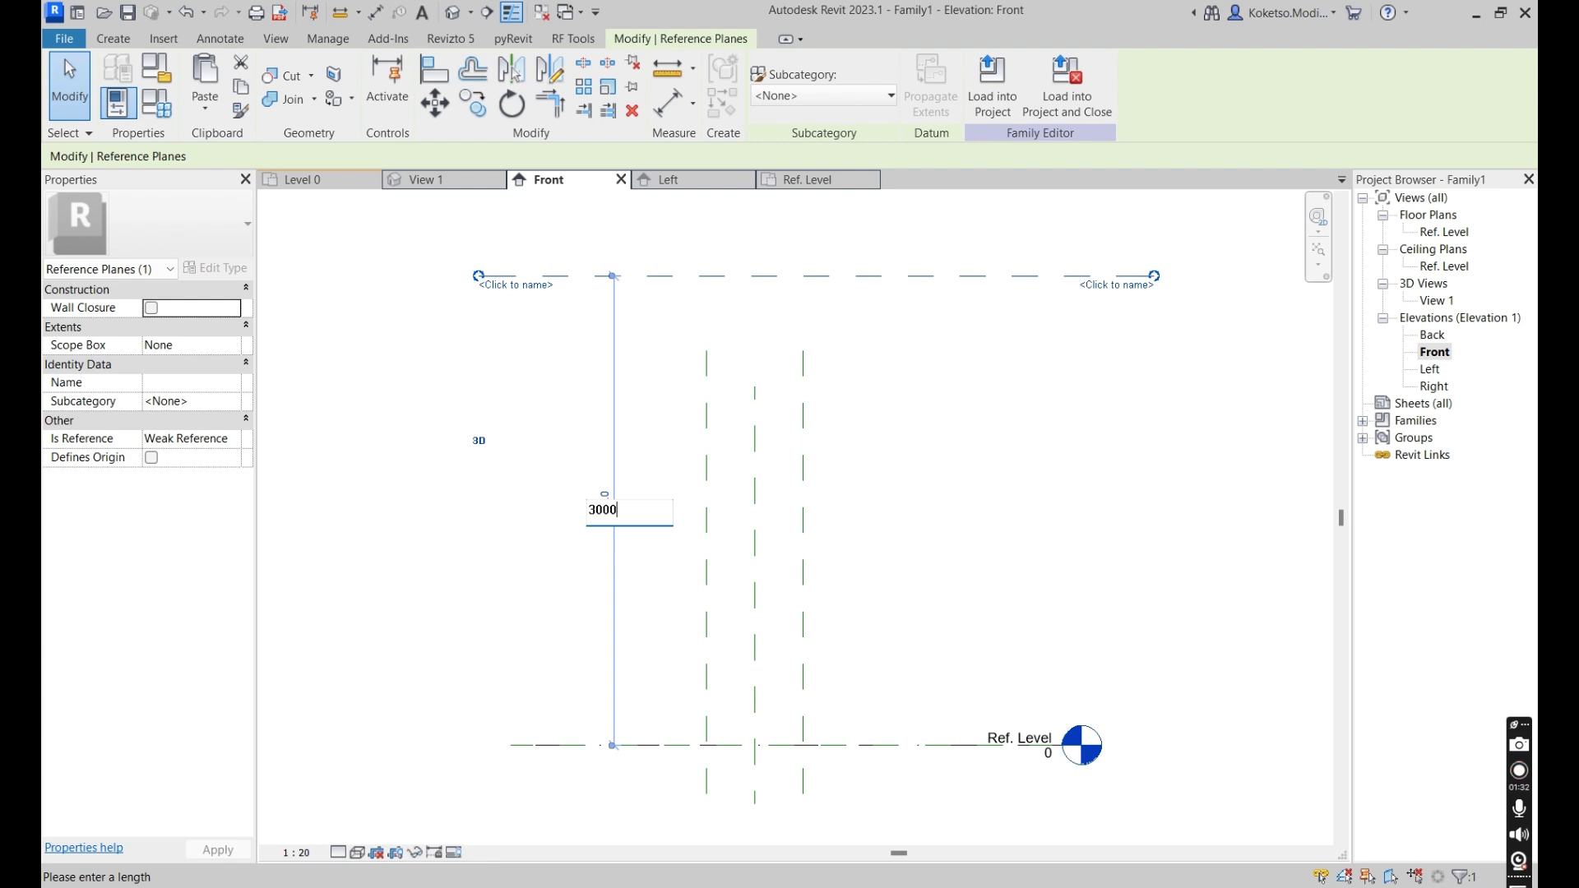
{"action": "key", "text": "Return"}
{"action": "left_click", "coordinate": [784, 409]}
Unpin the Center (Left/Right) plane, extend it up to the top plane, and re-pin it.
{"action": "left_click", "coordinate": [804, 412]}
{"action": "left_click", "coordinate": [754, 395]}
{"action": "left_click", "coordinate": [798, 550]}
{"action": "left_click_drag", "start_coordinate": [754, 387], "coordinate": [754, 225]}
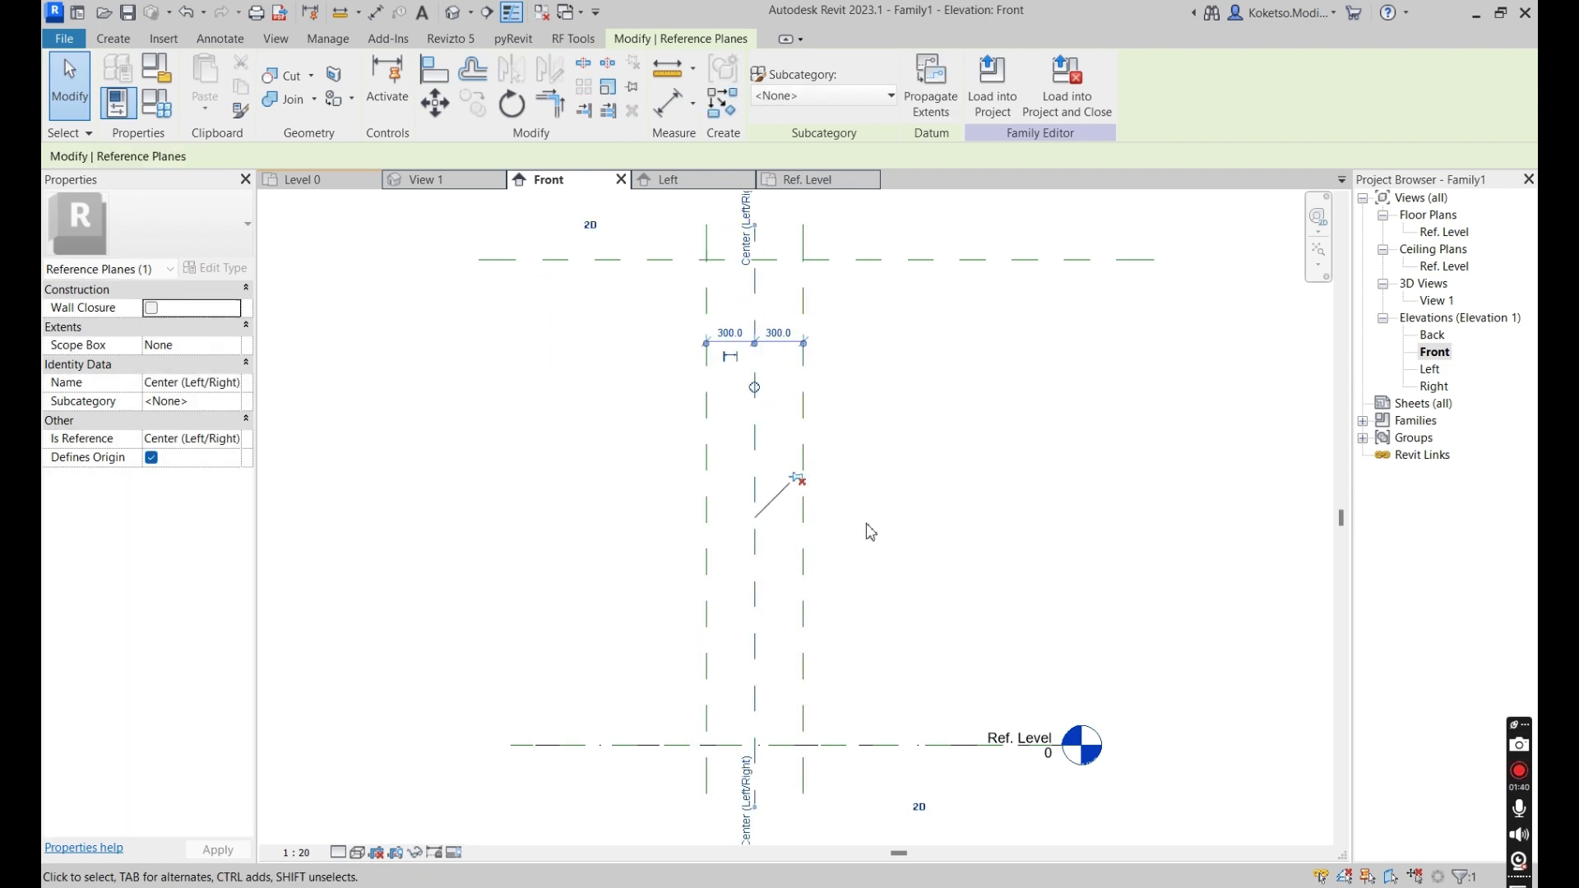
{"action": "left_click", "coordinate": [798, 479]}
{"action": "left_click", "coordinate": [820, 531]}
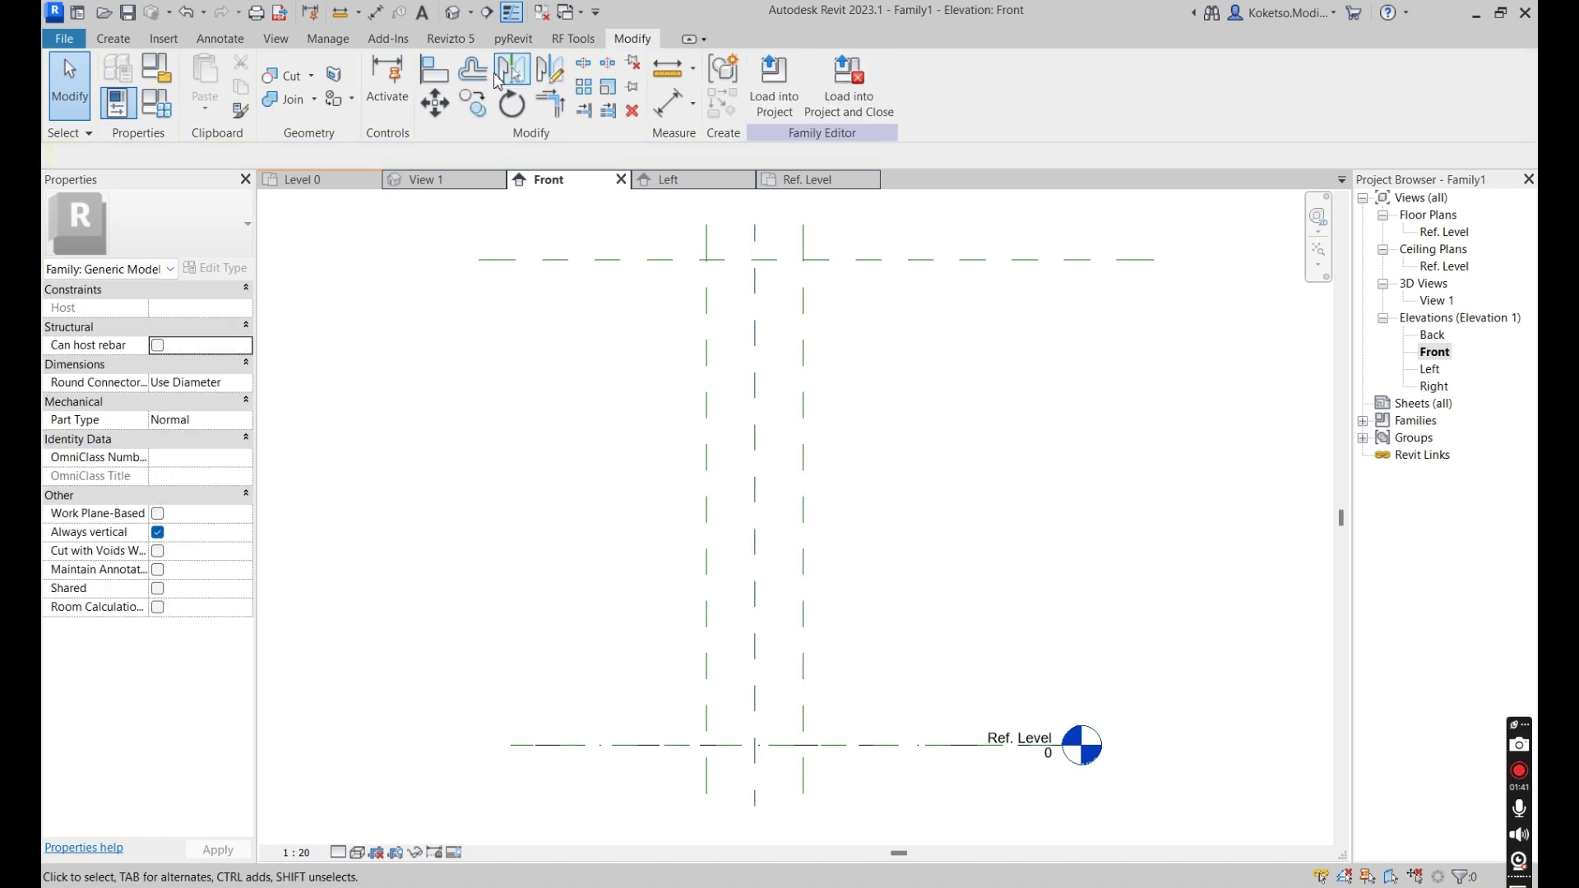
Place an aligned 3000 dimension from the top reference plane to Ref. Level.
{"action": "left_click", "coordinate": [375, 11]}
{"action": "left_click", "coordinate": [902, 746]}
{"action": "left_click", "coordinate": [1178, 527]}
{"action": "middle_click_drag", "start_coordinate": [1114, 526], "coordinate": [1004, 502]}
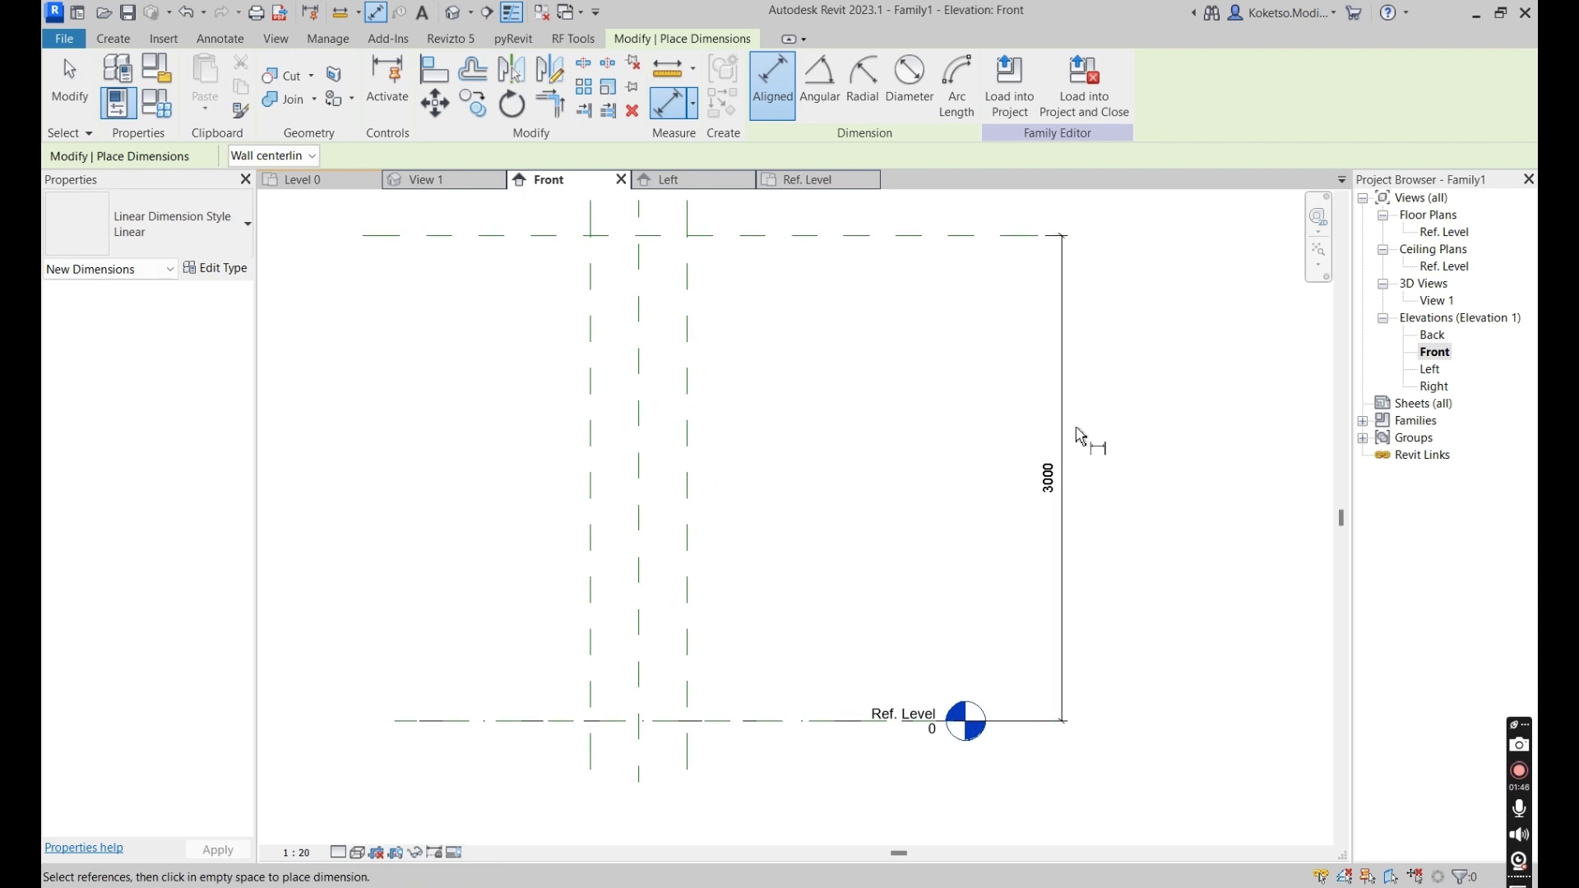
{"action": "key", "text": "Escape"}
Label the 3000 dimension with a new Height parameter and return to the Ref. Level plan.
{"action": "left_click", "coordinate": [1062, 370]}
{"action": "left_click", "coordinate": [956, 83]}
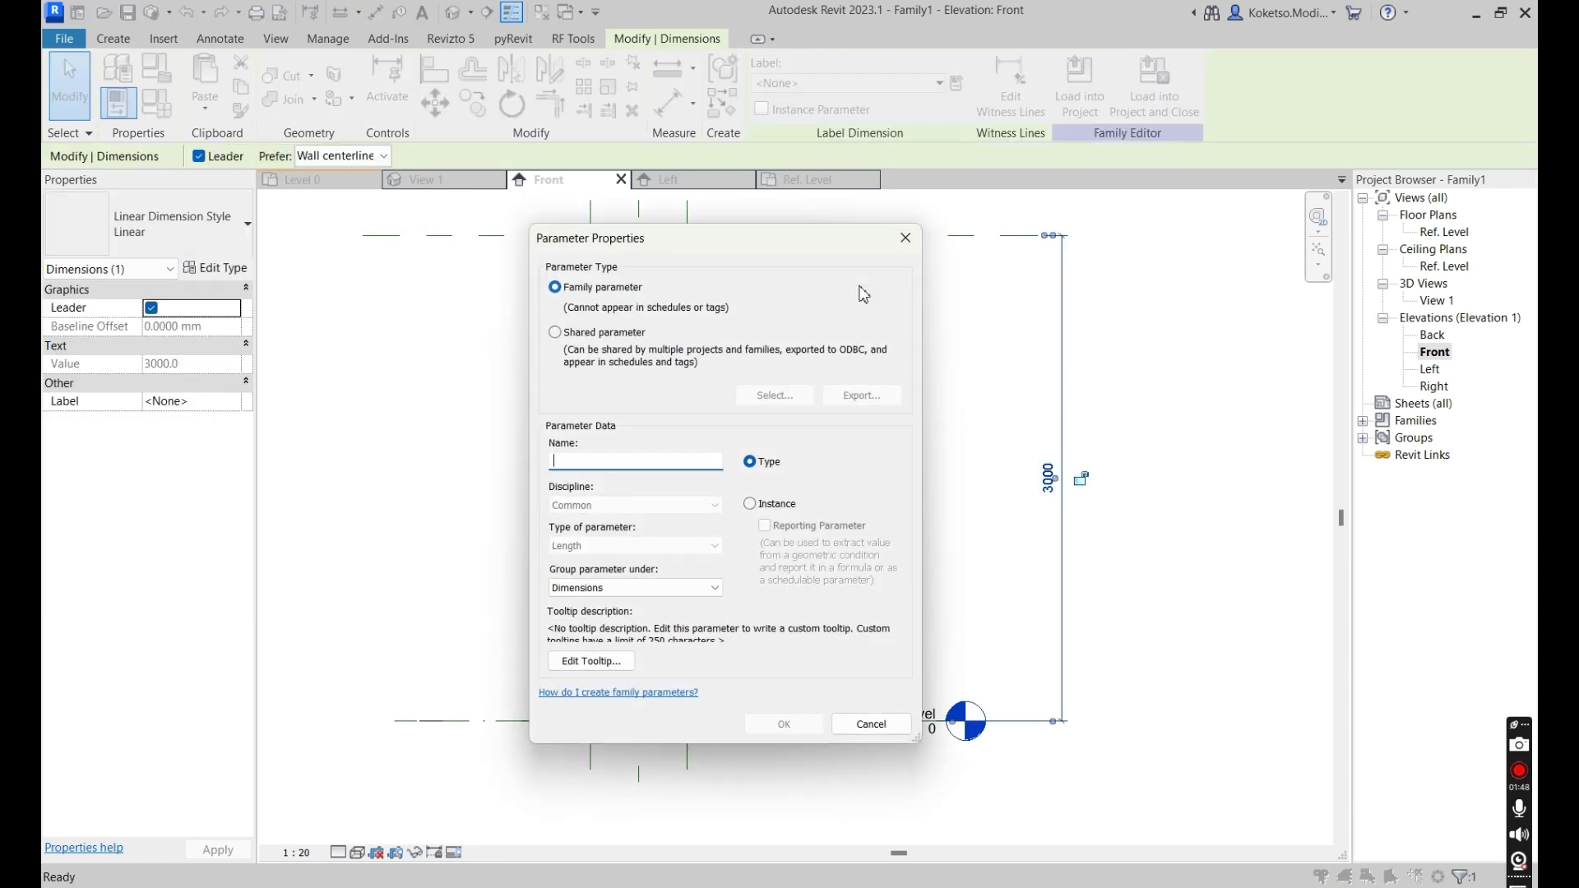
{"action": "type", "text": "Hi"}
{"action": "type", "text": "ight"}
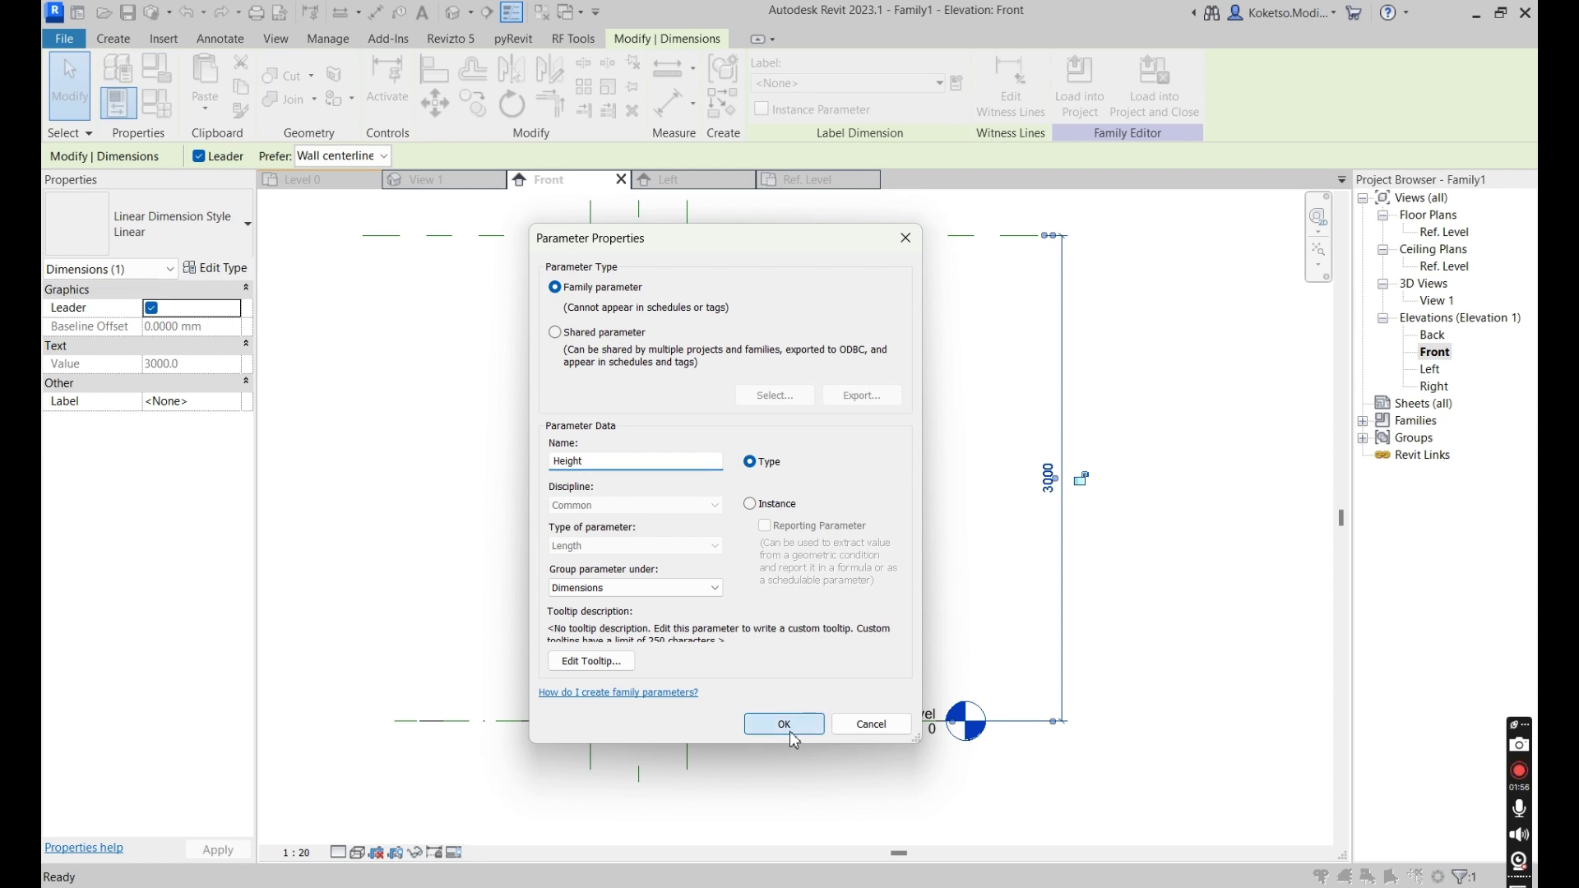
{"action": "left_click", "coordinate": [784, 724]}
{"action": "key", "text": "Escape"}
{"action": "left_click", "coordinate": [802, 181]}
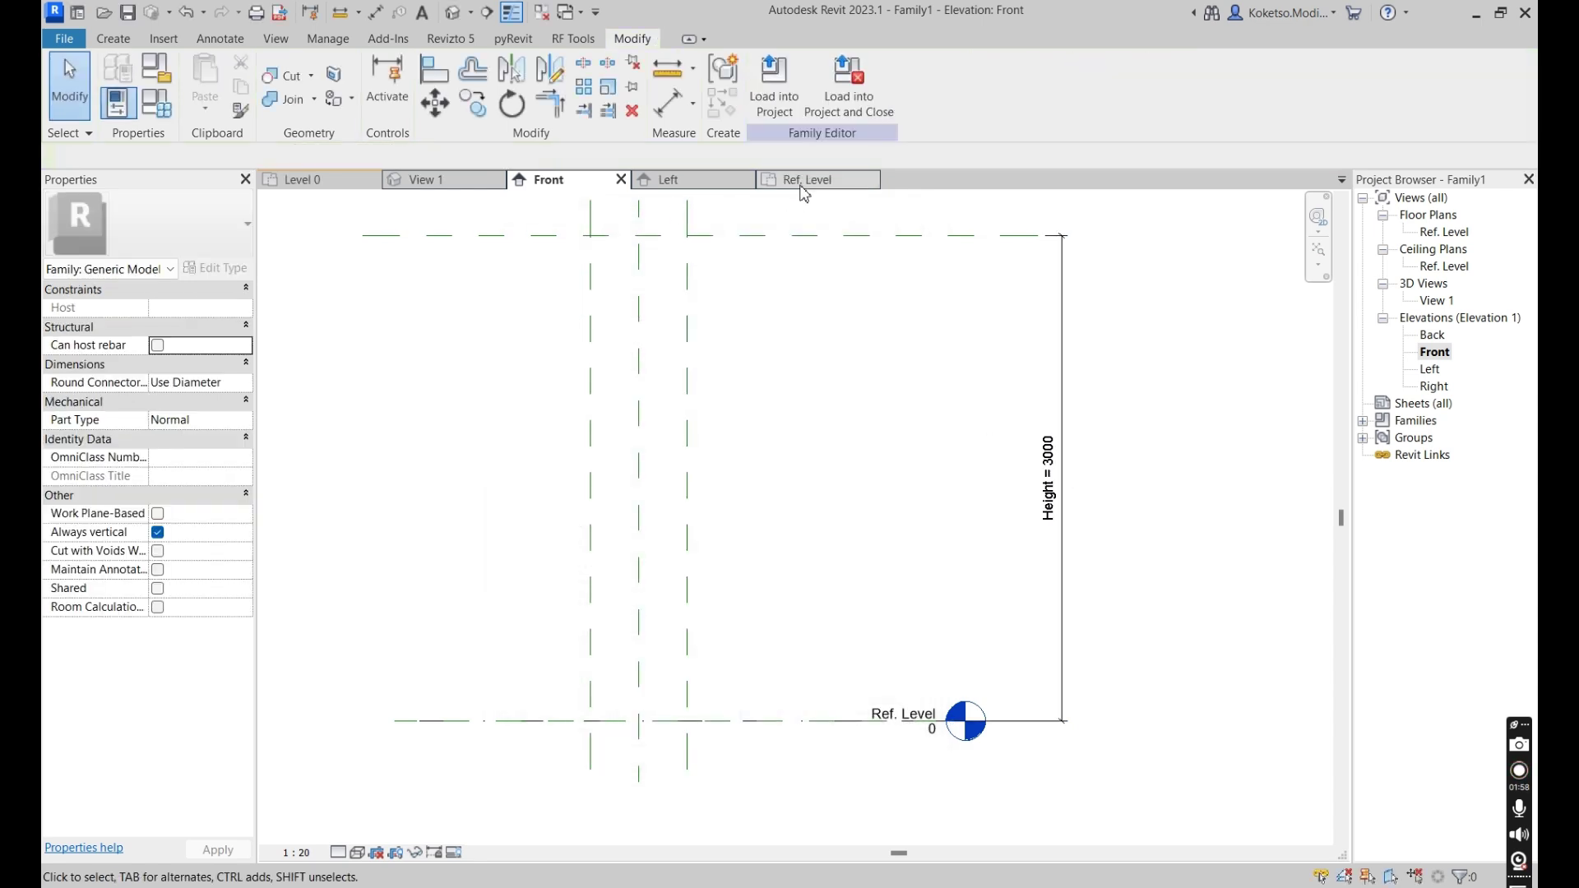
Dimension the overall 600 length and 600 width between the outer reference planes.
{"action": "left_click", "coordinate": [374, 20]}
{"action": "left_click", "coordinate": [1060, 374]}
{"action": "left_click", "coordinate": [1098, 584]}
{"action": "left_click", "coordinate": [1194, 443]}
{"action": "scroll", "coordinate": [881, 416], "scroll_direction": "down", "scroll_amount": 2}
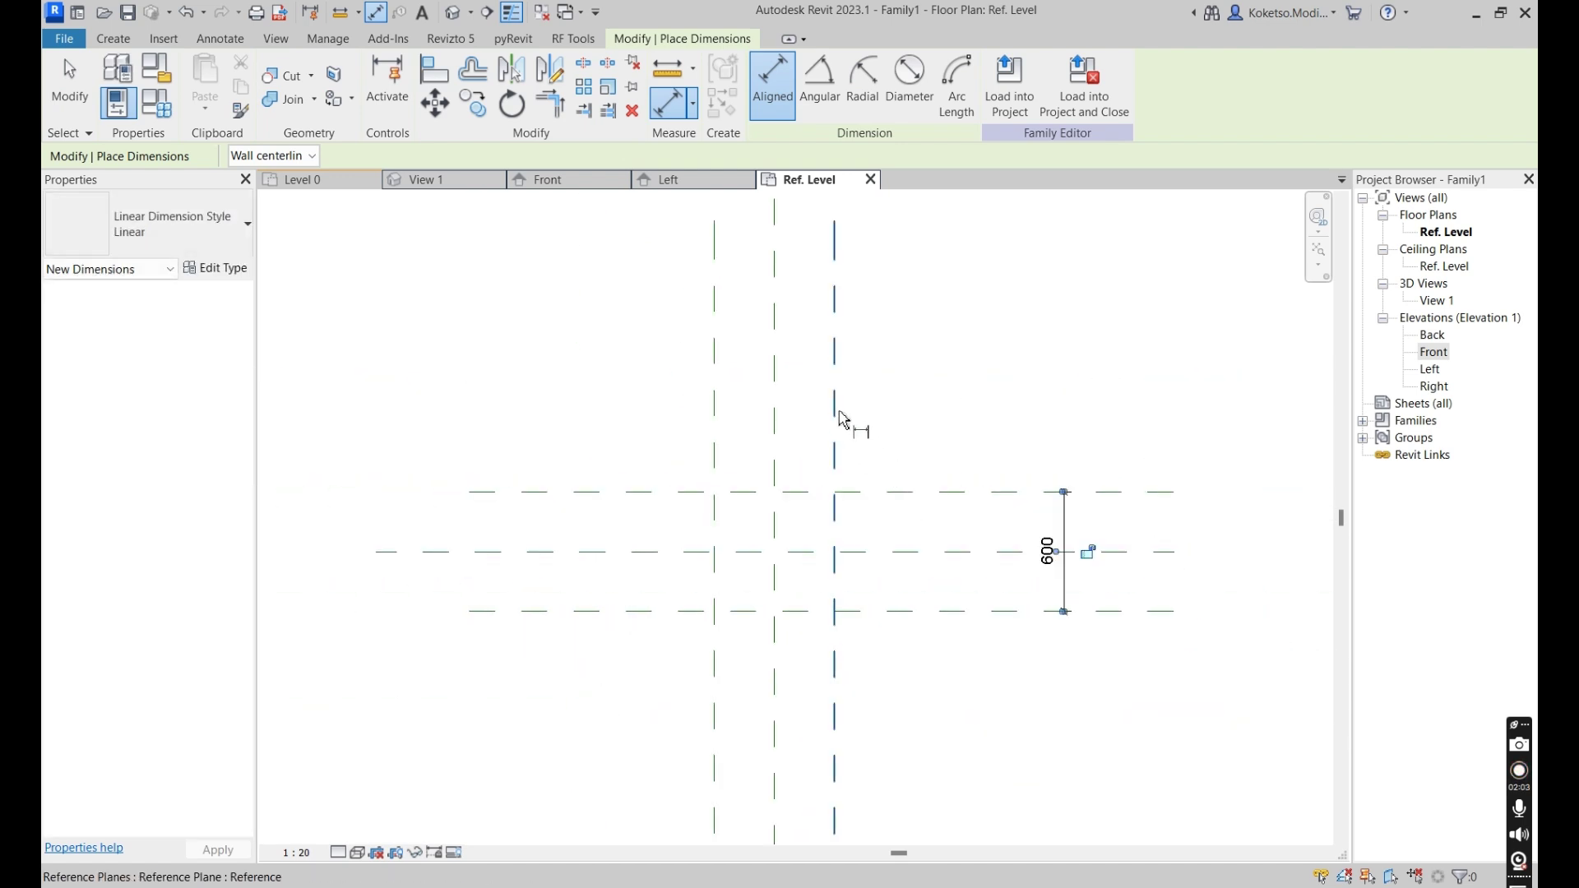
{"action": "left_click", "coordinate": [834, 326]}
{"action": "left_click", "coordinate": [714, 342]}
{"action": "left_click", "coordinate": [635, 326]}
Add 300 | 300 chain dimensions across both centre planes and set them equal.
{"action": "left_click", "coordinate": [715, 392]}
{"action": "left_click", "coordinate": [774, 393]}
{"action": "left_click", "coordinate": [835, 392]}
{"action": "left_click", "coordinate": [891, 388]}
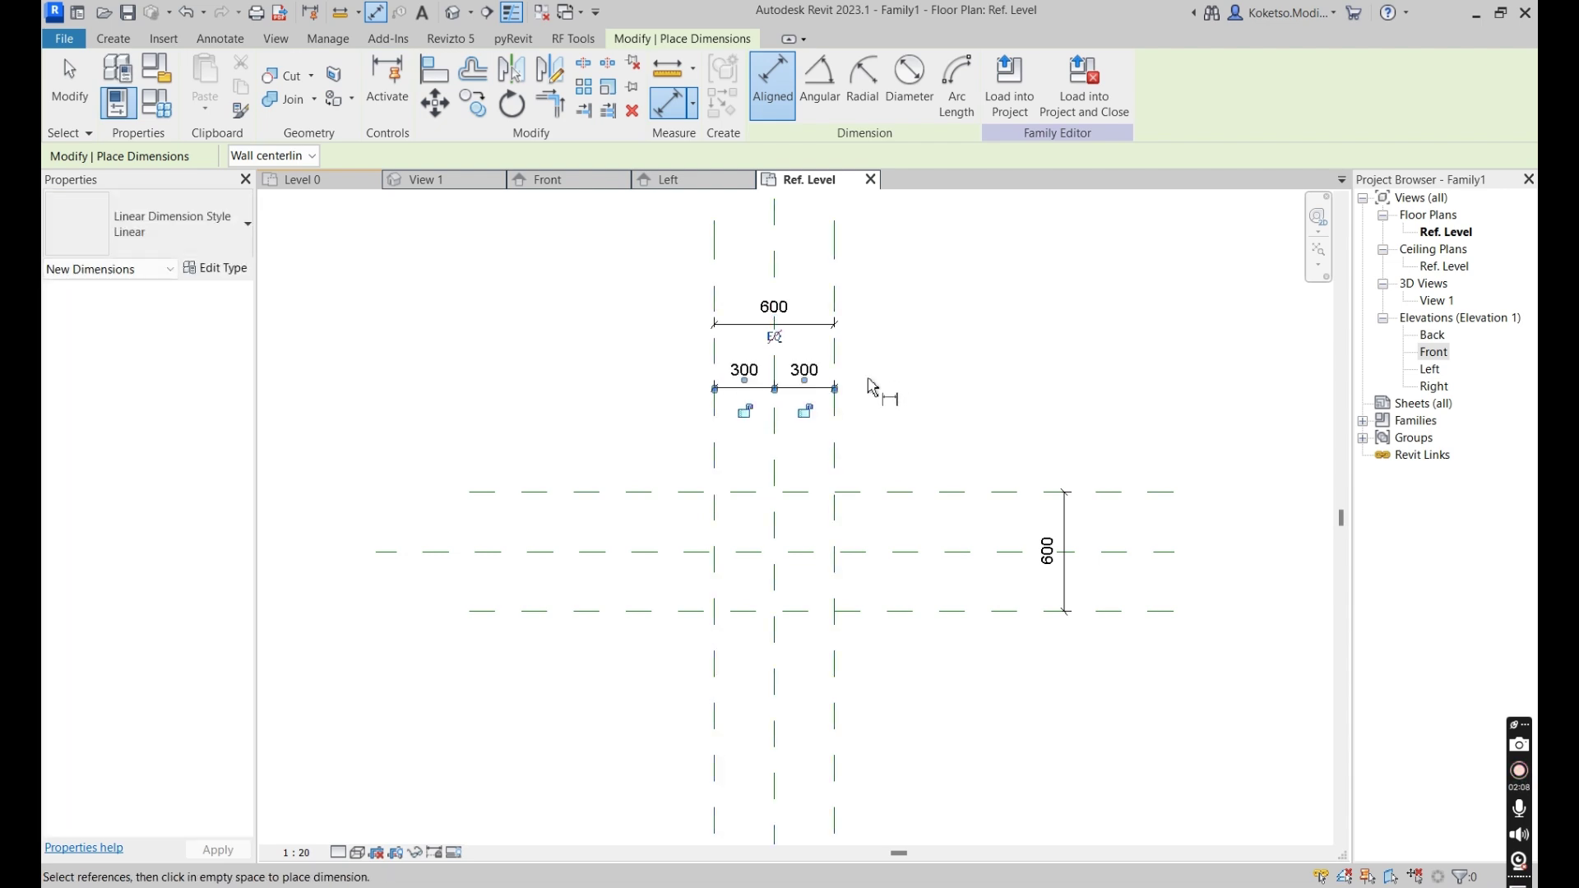
{"action": "left_click", "coordinate": [774, 336]}
{"action": "left_click", "coordinate": [993, 491]}
{"action": "left_click", "coordinate": [995, 551]}
{"action": "left_click", "coordinate": [999, 612]}
{"action": "left_click", "coordinate": [1007, 629]}
{"action": "left_click", "coordinate": [1059, 552]}
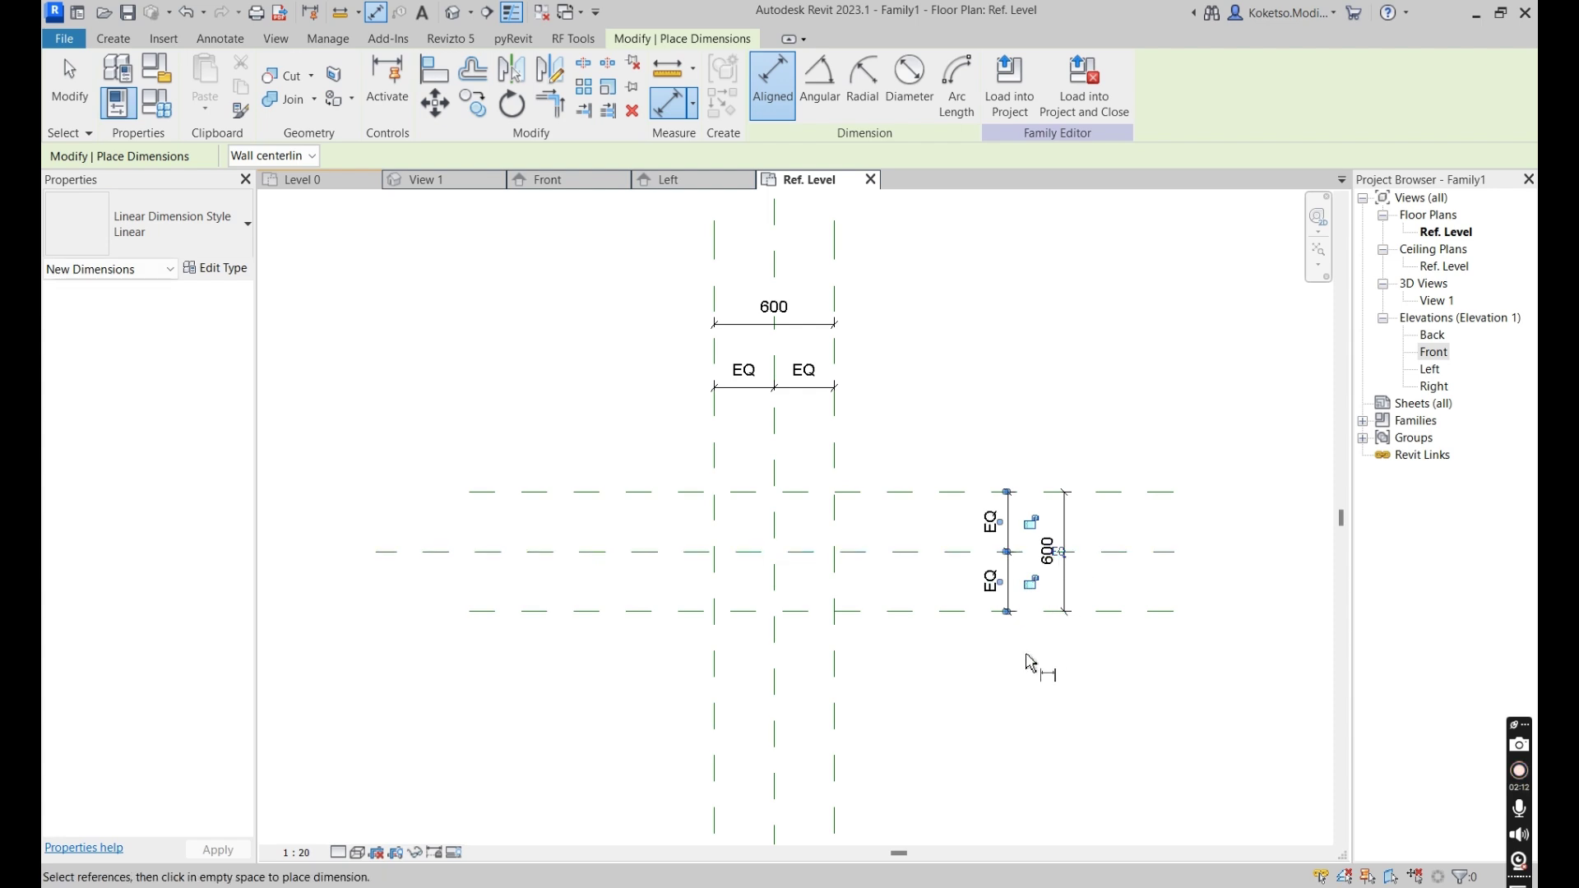
{"action": "scroll", "coordinate": [1026, 660], "scroll_direction": "up", "scroll_amount": 2}
{"action": "key", "text": "Escape"}
{"action": "key", "text": "Escape"}
Label the vertical 600 dimension Length and the horizontal 600 dimension Width.
{"action": "left_click", "coordinate": [1077, 485]}
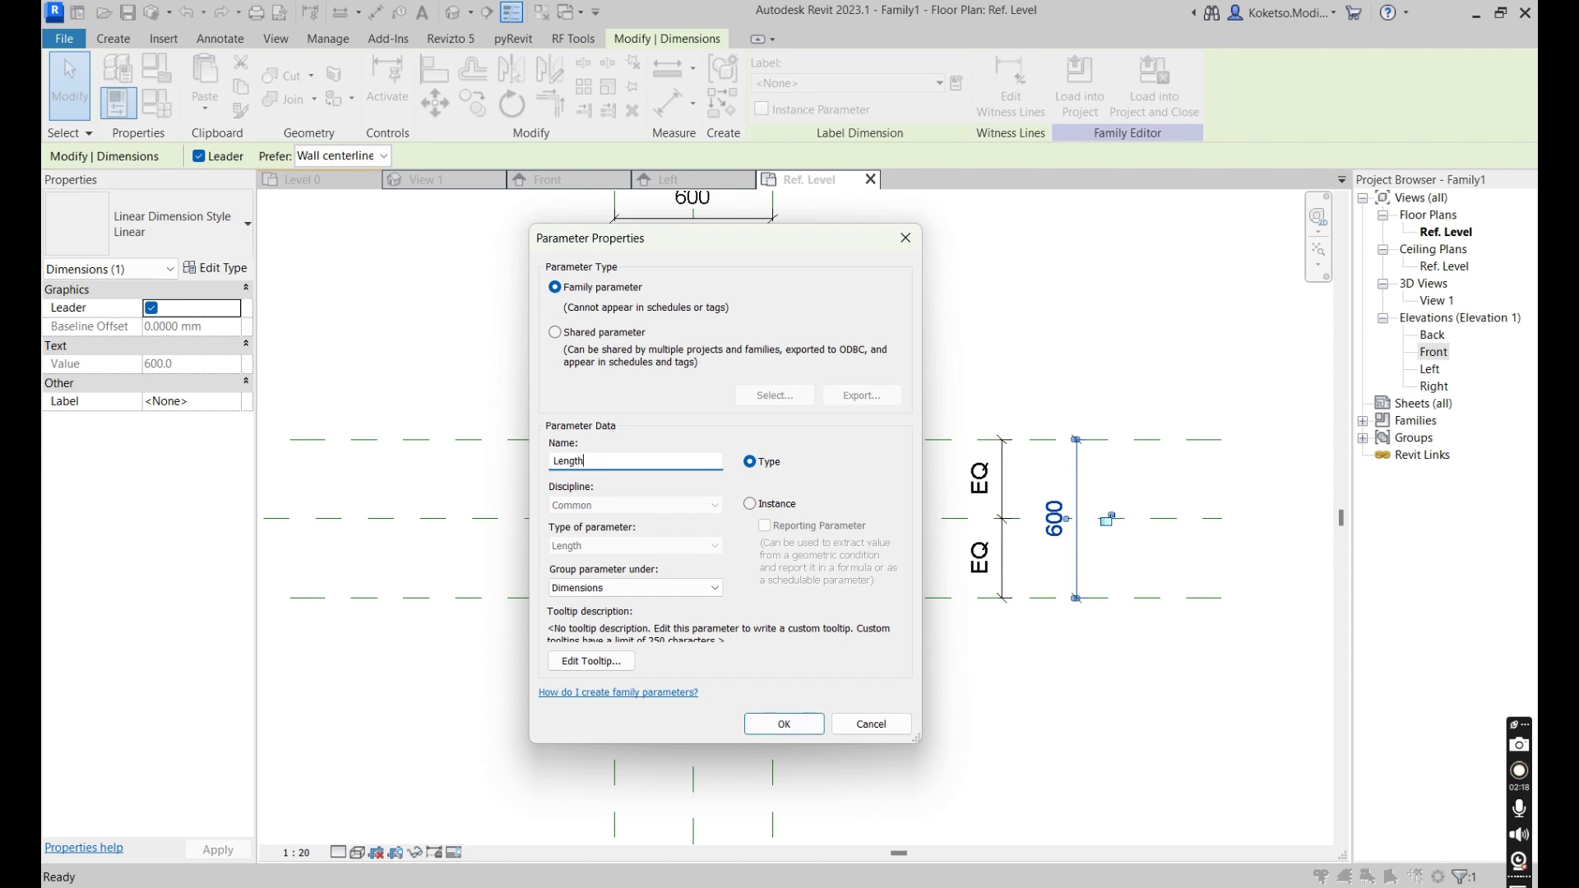
{"action": "left_click", "coordinate": [820, 723]}
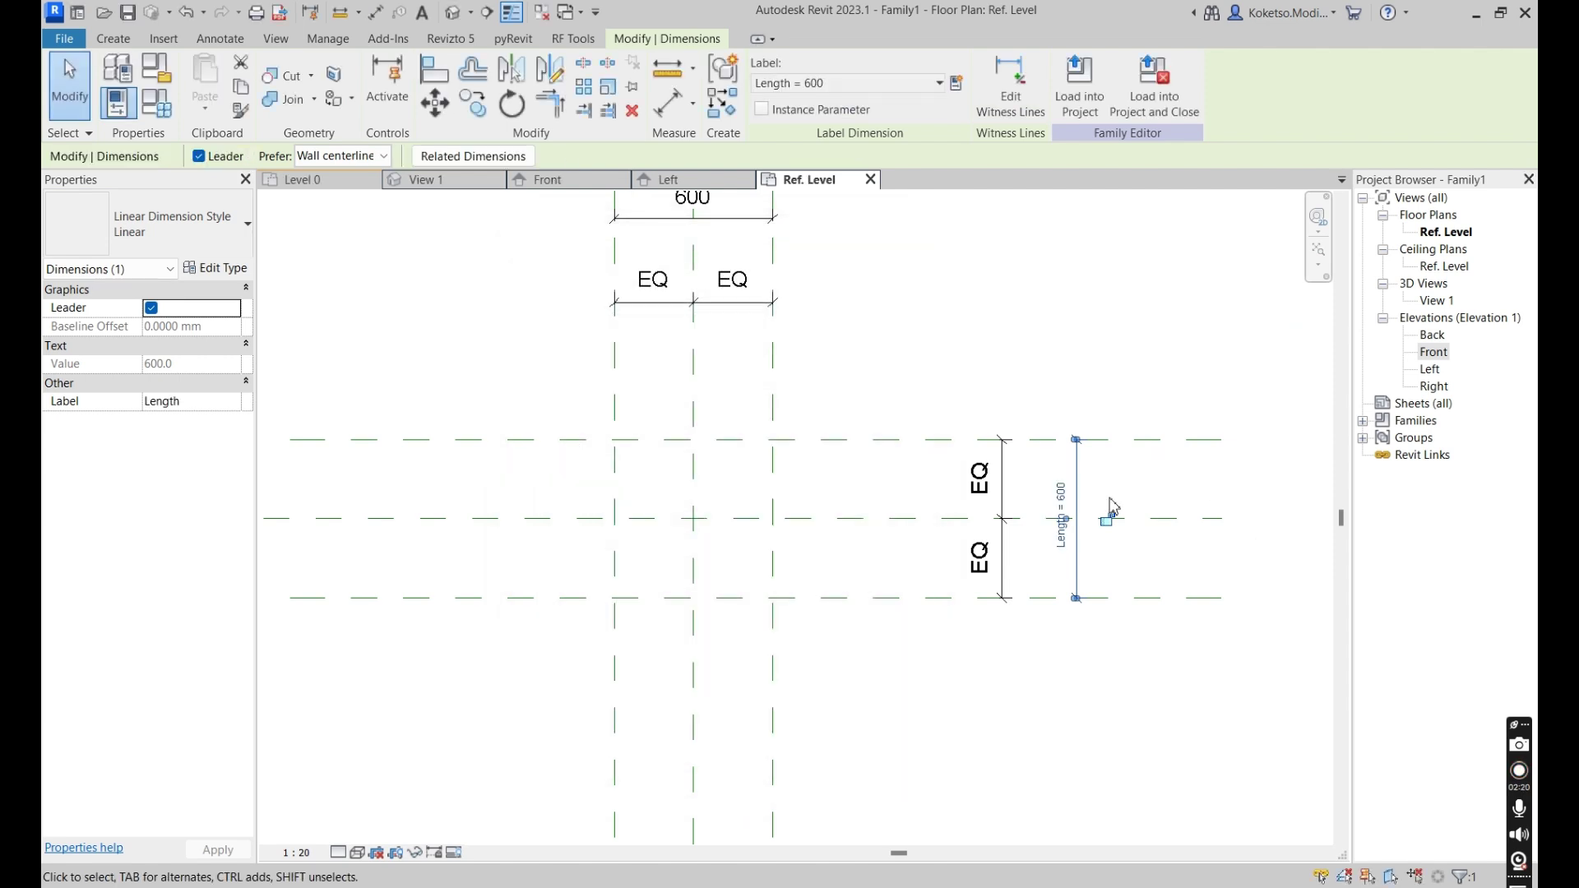
{"action": "middle_click_drag", "start_coordinate": [870, 282], "coordinate": [938, 355]}
{"action": "left_click", "coordinate": [761, 283]}
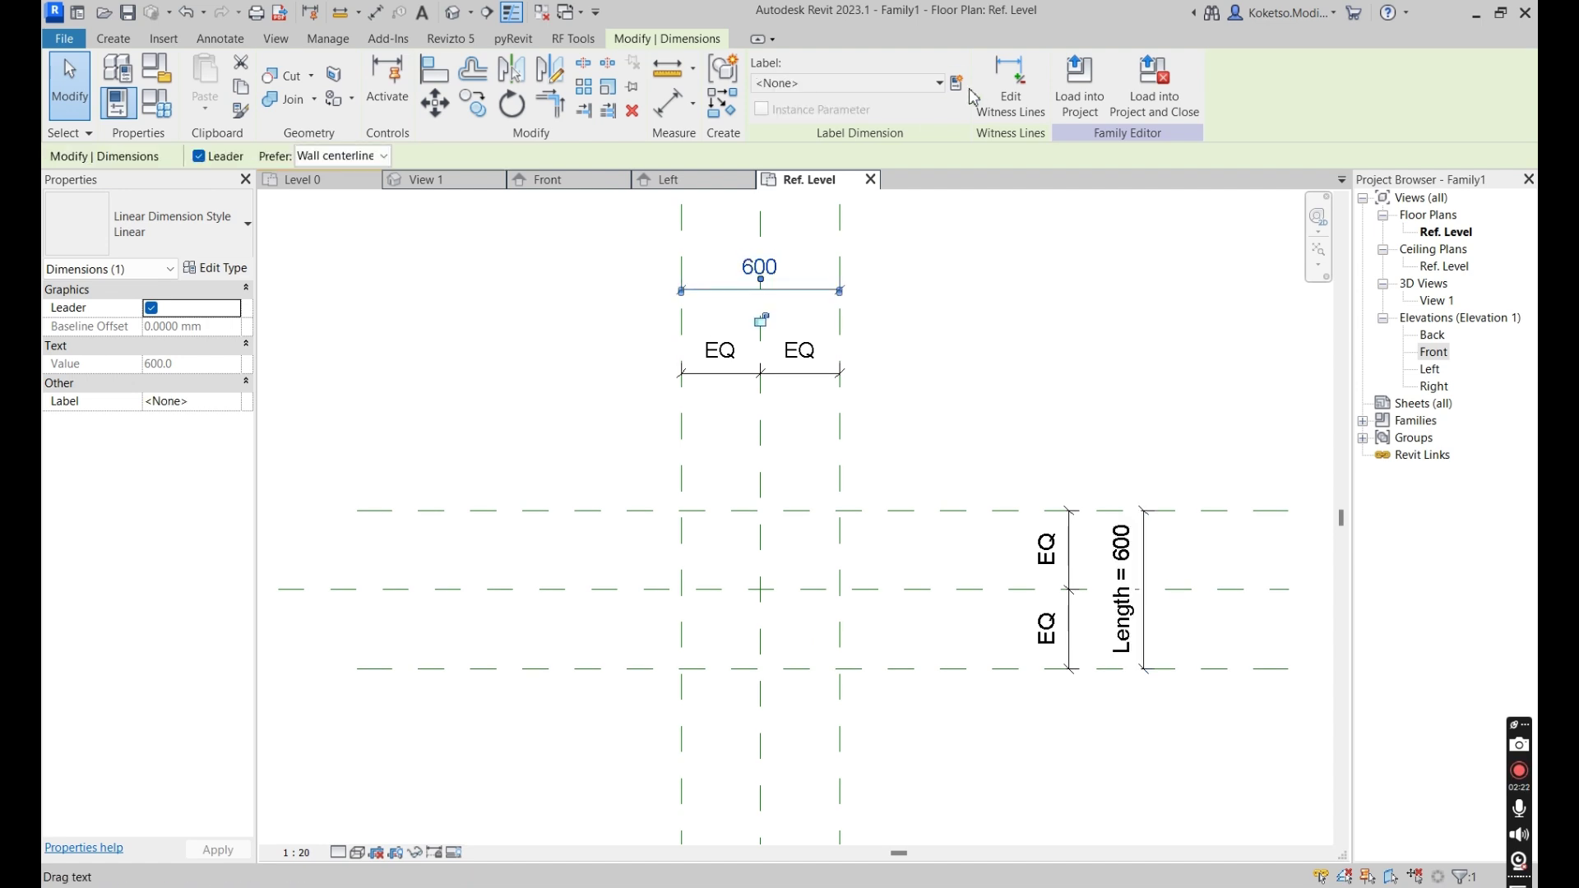
{"action": "left_click", "coordinate": [957, 83]}
{"action": "type", "text": "Width"}
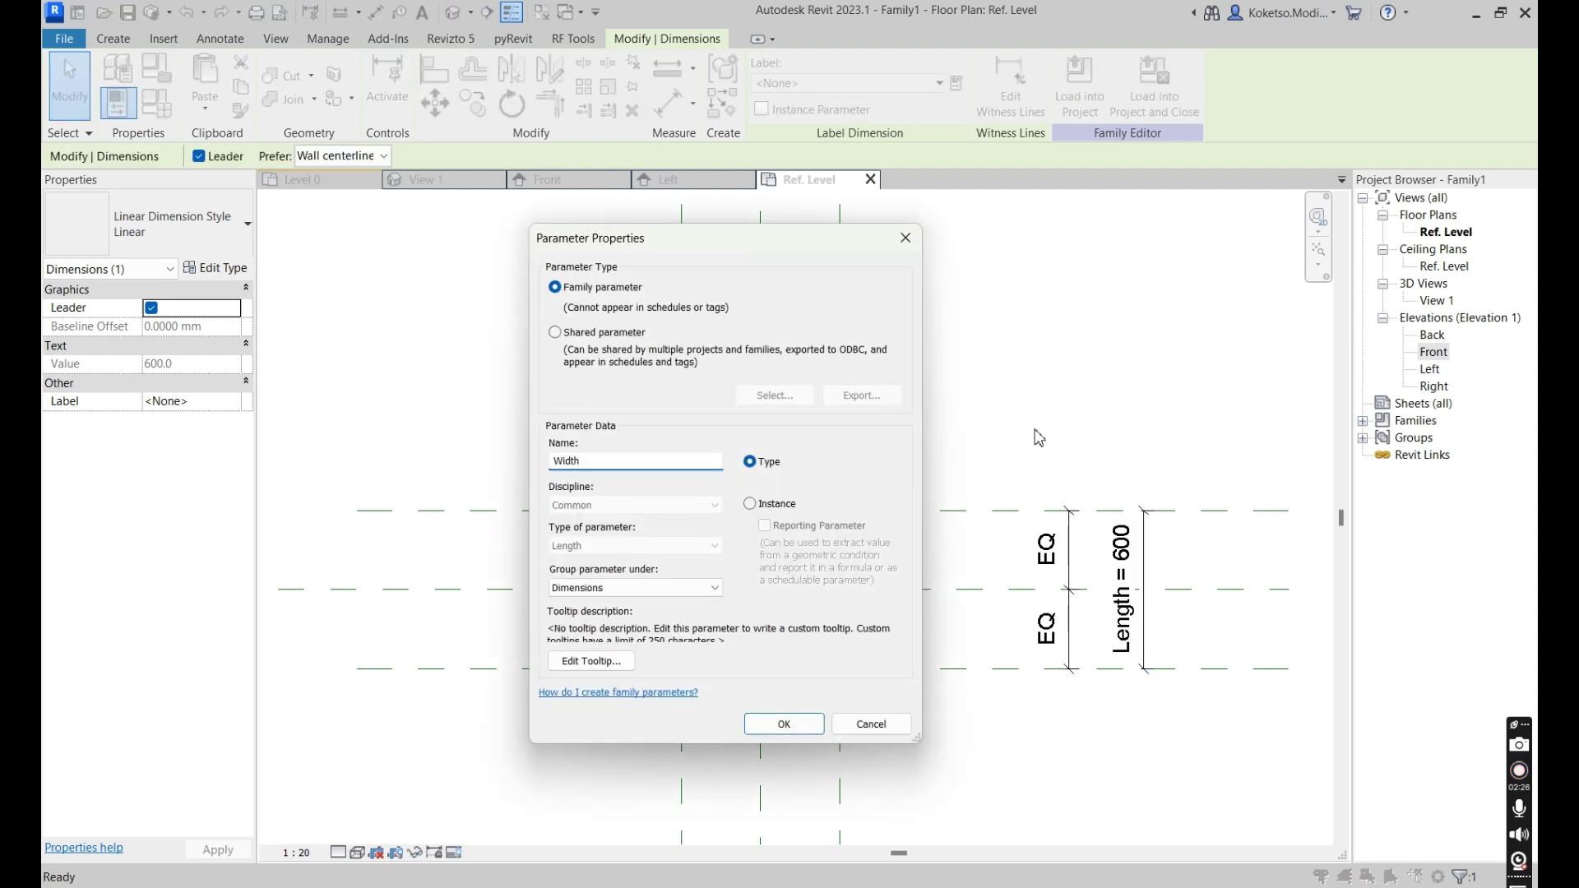
{"action": "left_click", "coordinate": [784, 724]}
{"action": "middle_click_drag", "start_coordinate": [908, 496], "coordinate": [935, 406]}
{"action": "left_click", "coordinate": [924, 448]}
{"action": "scroll", "coordinate": [819, 558], "scroll_direction": "up", "scroll_amount": 2}
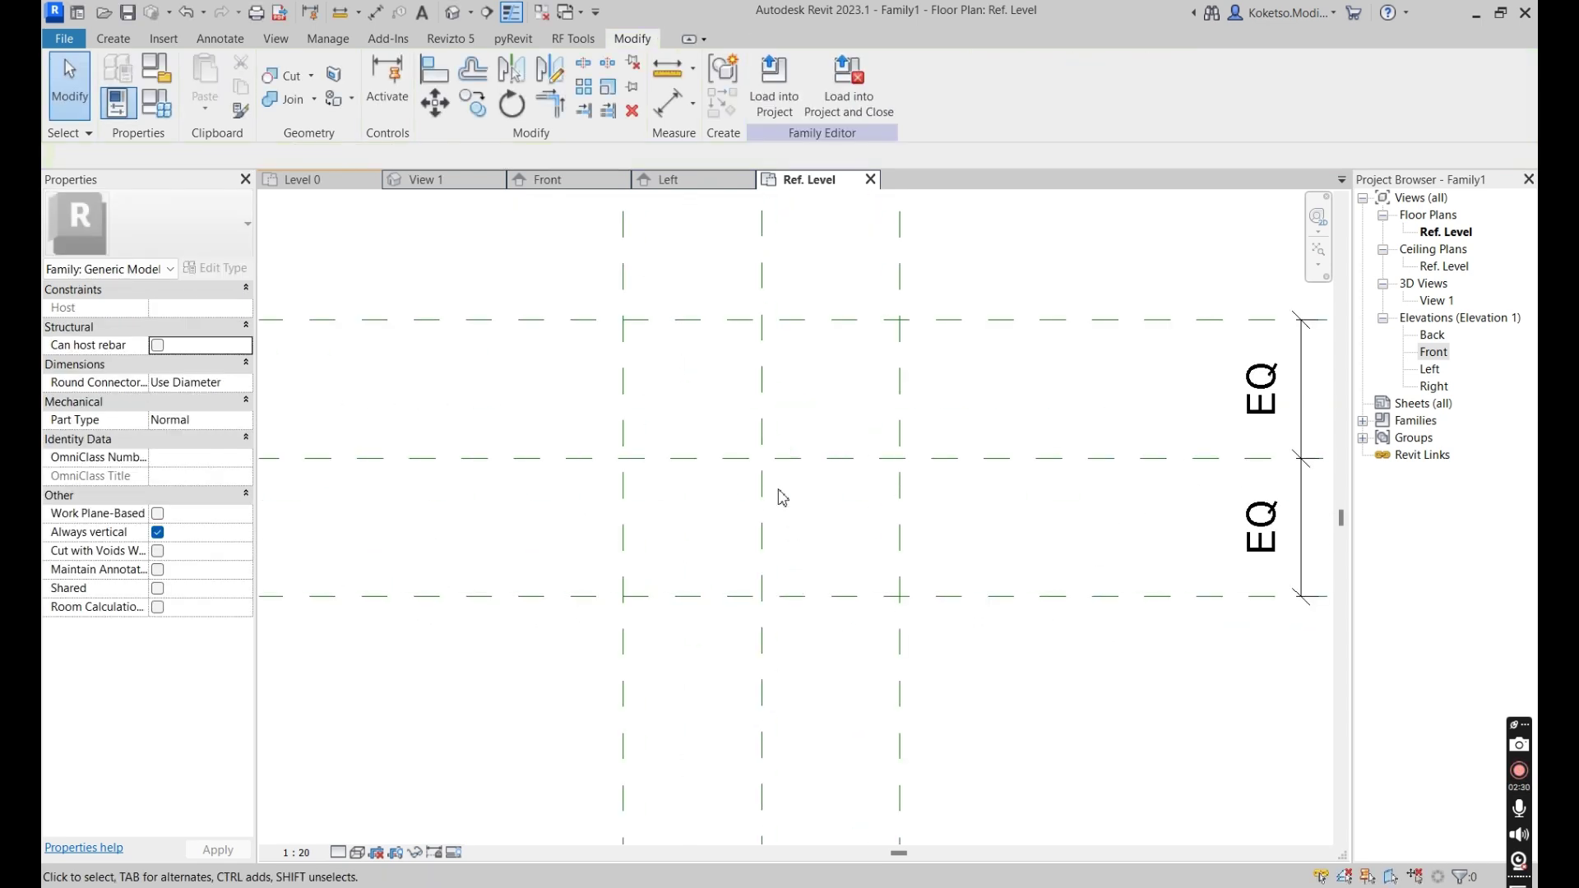
Start an extrusion and sketch a 600 square rectangle on the reference planes.
{"action": "left_click", "coordinate": [113, 39]}
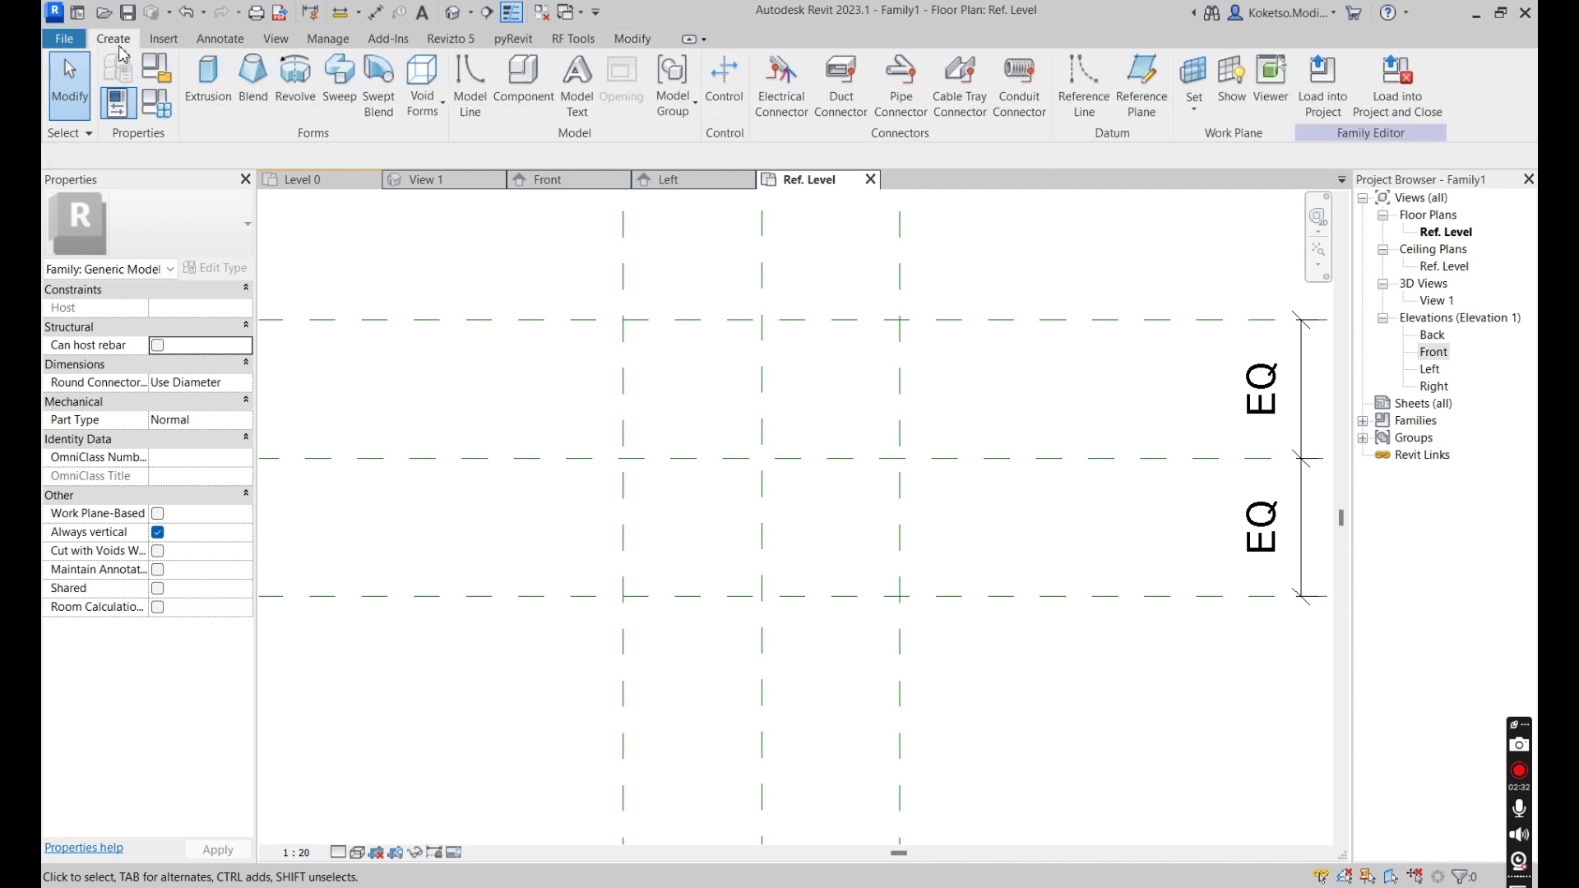
{"action": "left_click", "coordinate": [209, 91]}
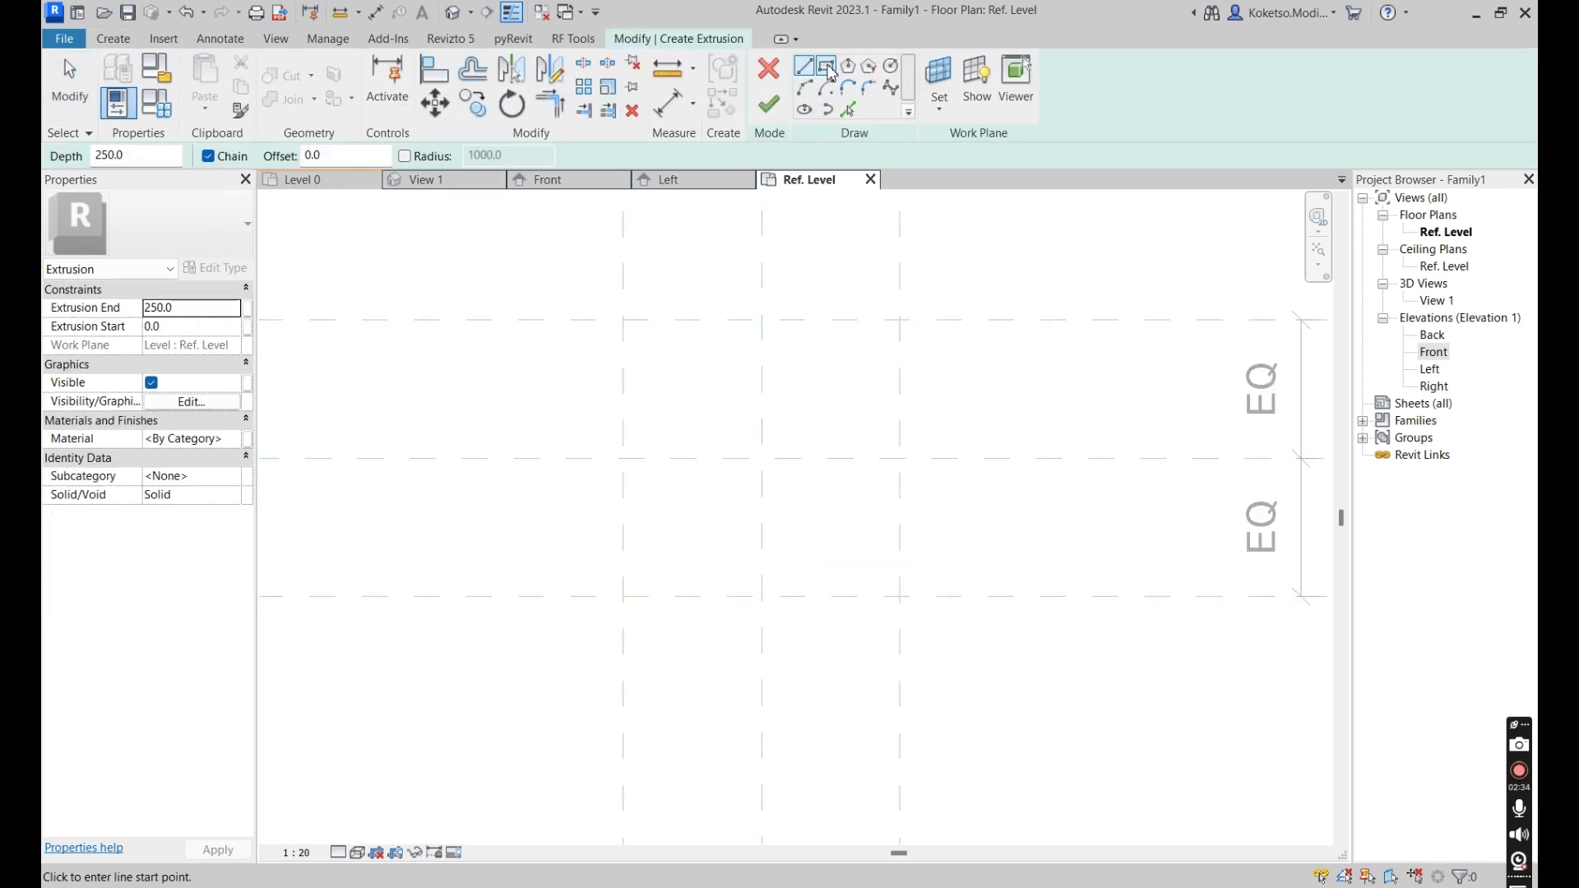
{"action": "left_click", "coordinate": [622, 319]}
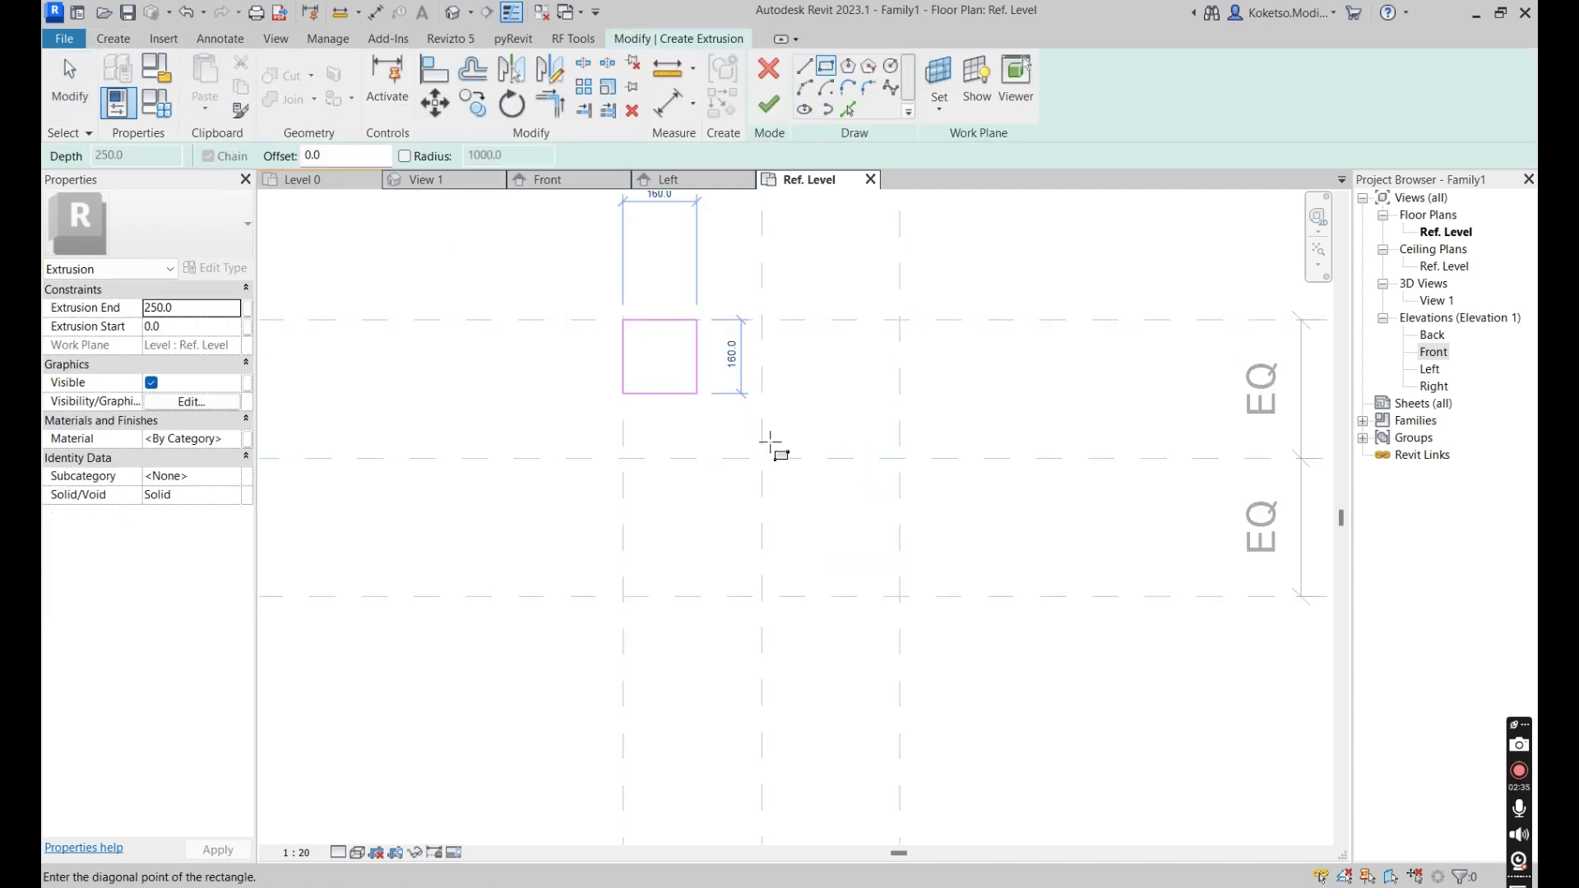
{"action": "left_click", "coordinate": [899, 596]}
Draw a second rectangle offset 10 beyond the 600 square.
{"action": "double_click", "coordinate": [298, 161]}
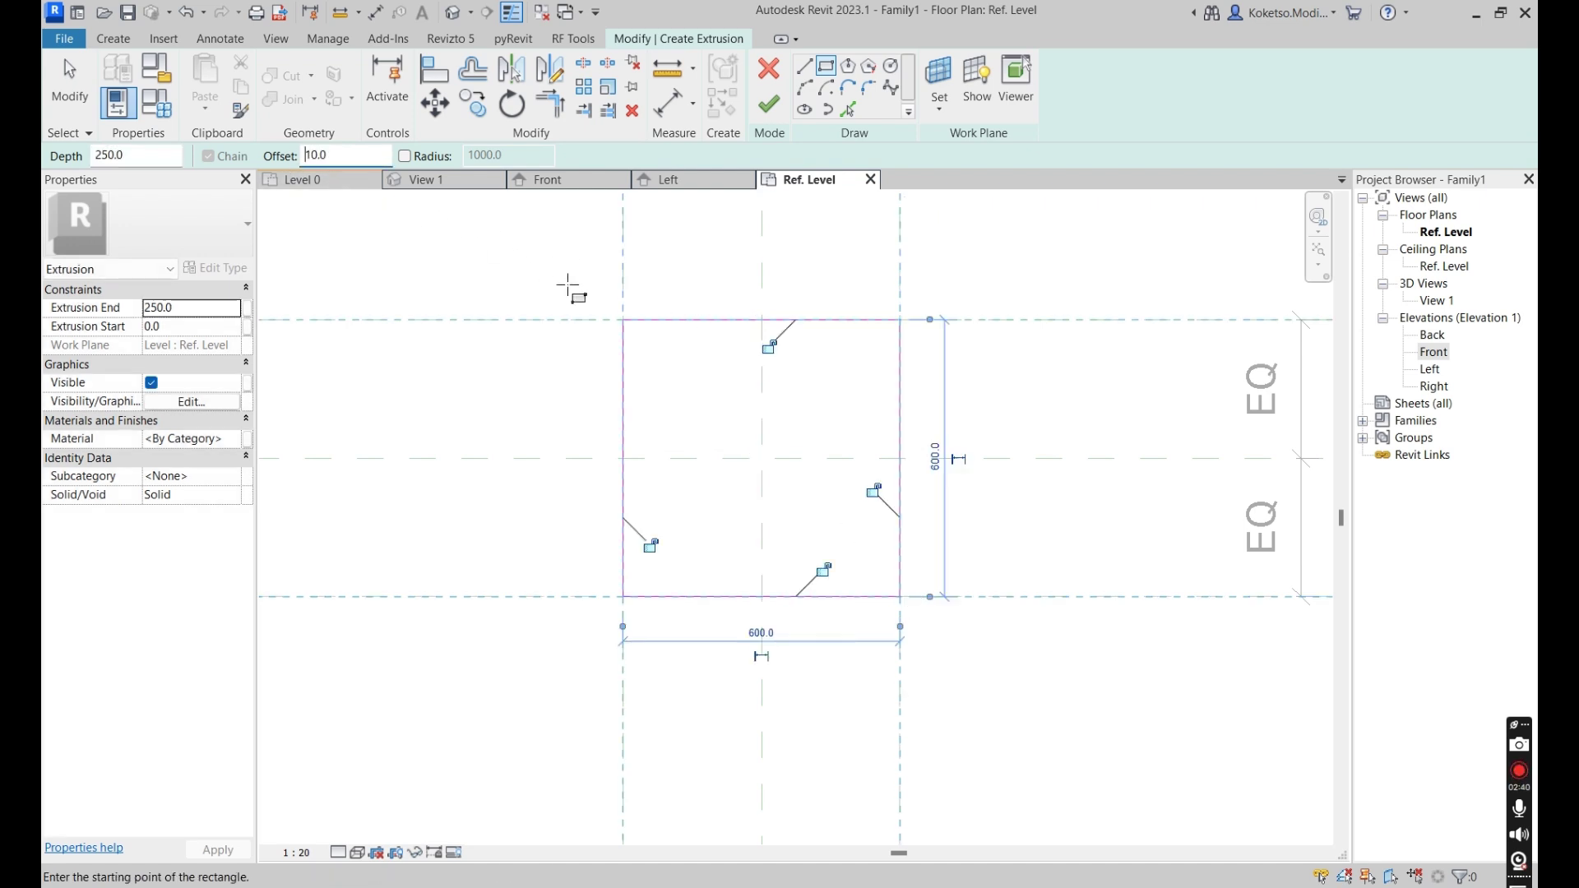
{"action": "left_click", "coordinate": [623, 319]}
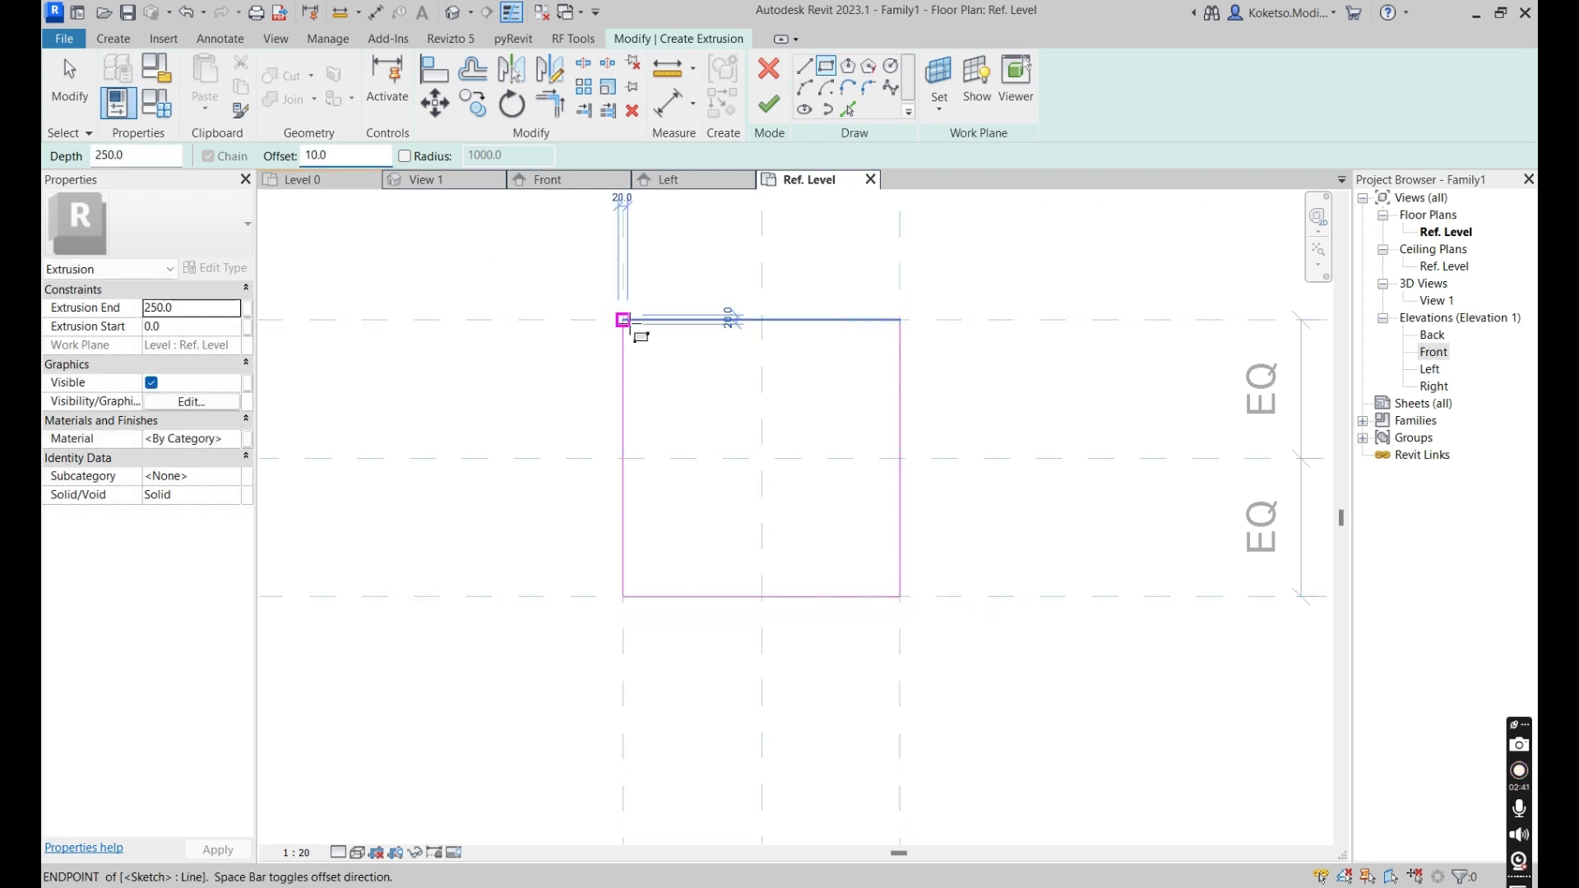
{"action": "left_click", "coordinate": [903, 599]}
{"action": "key", "text": "Escape"}
{"action": "scroll", "coordinate": [936, 500], "scroll_direction": "up", "scroll_amount": 7}
{"action": "scroll", "coordinate": [927, 351], "scroll_direction": "down", "scroll_amount": 3}
{"action": "middle_click_drag", "start_coordinate": [917, 339], "coordinate": [945, 467]}
{"action": "scroll", "coordinate": [725, 370], "scroll_direction": "down", "scroll_amount": 3}
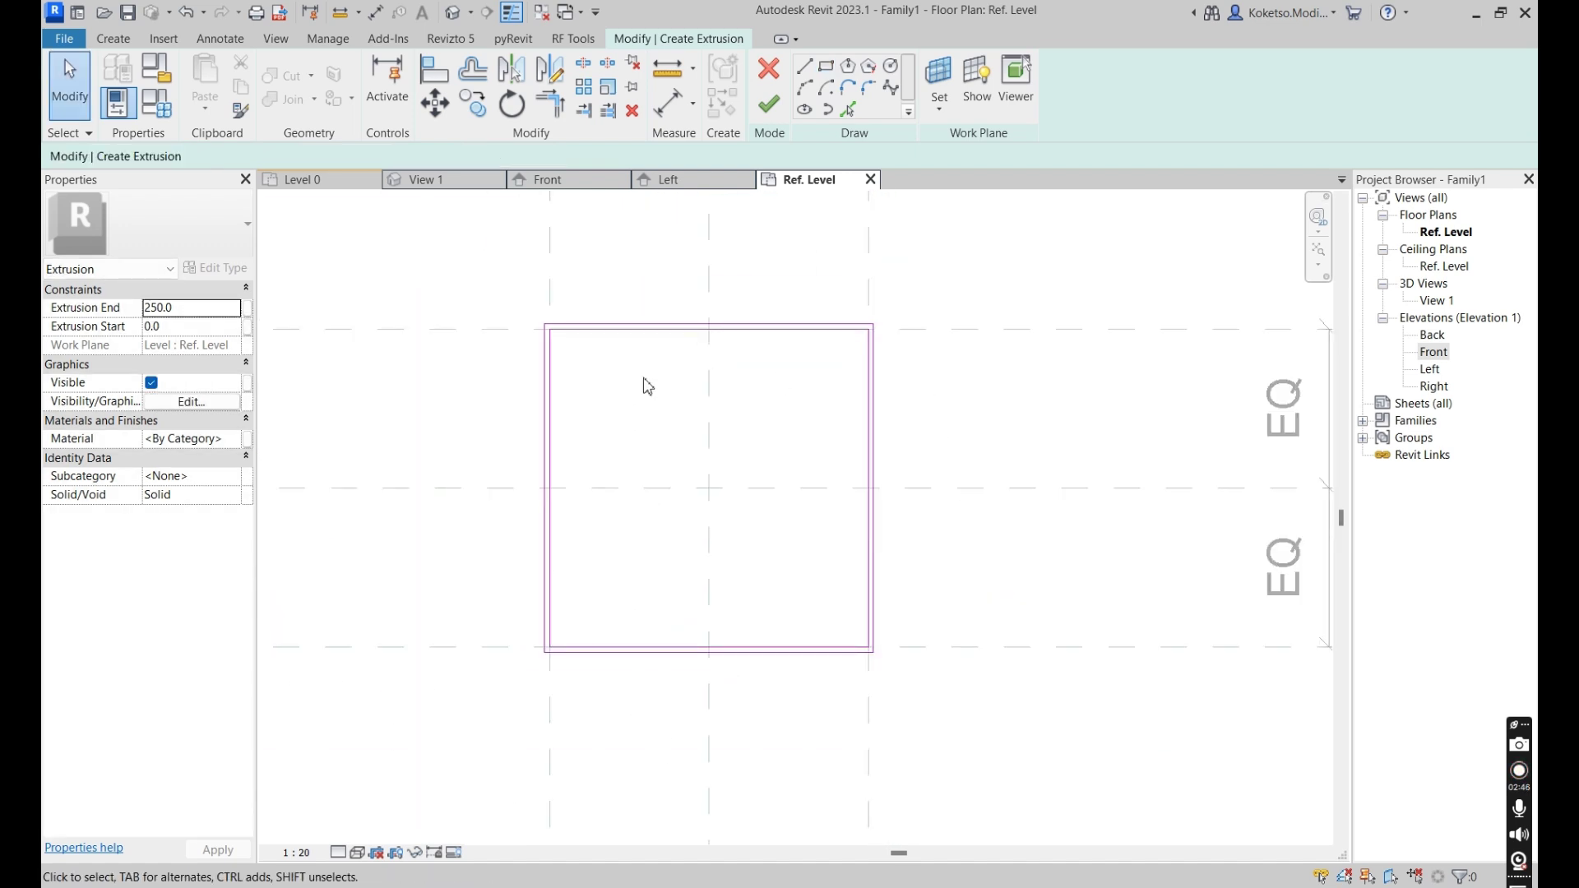
{"action": "left_click", "coordinate": [238, 441]}
Search 'timber', assign Particleboard as the extrusion material, and finish the sketch.
{"action": "left_click", "coordinate": [252, 438]}
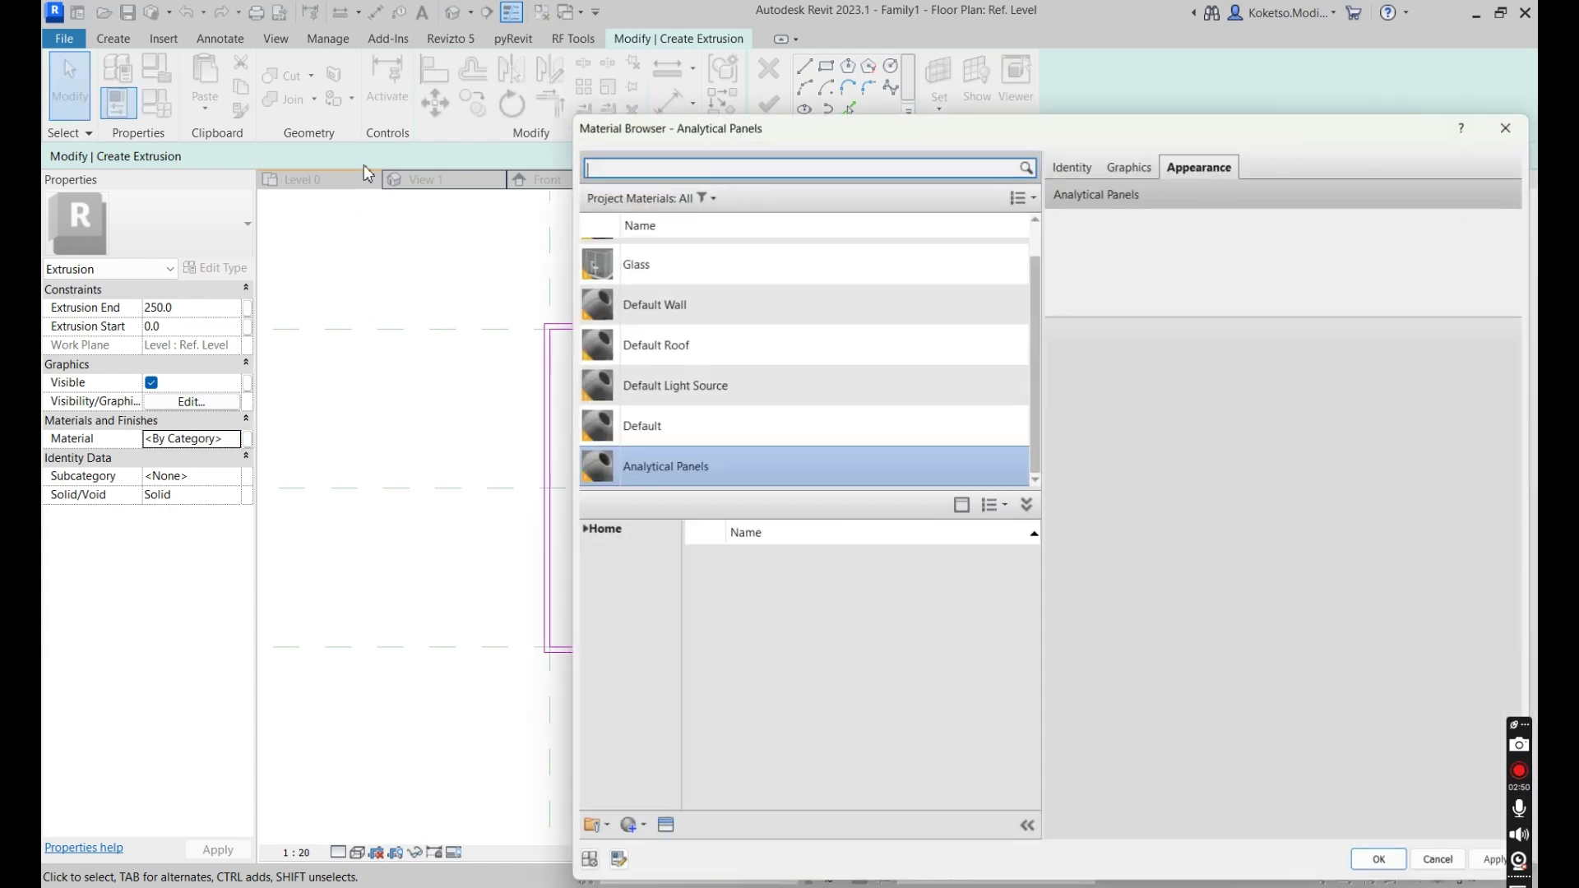
{"action": "type", "text": "ti"}
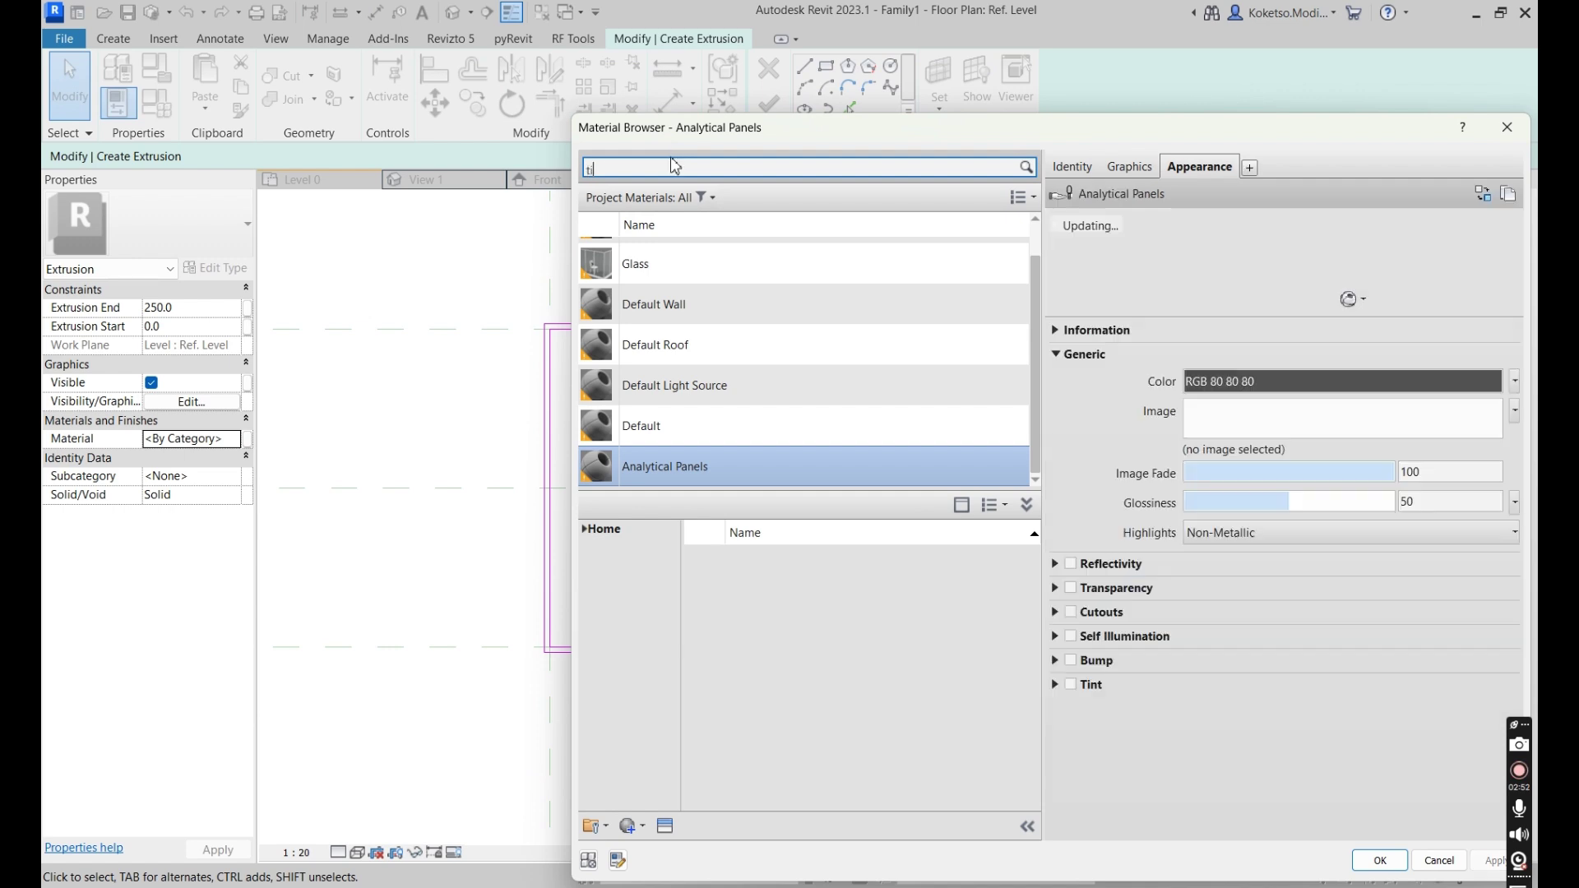
{"action": "type", "text": "mber"}
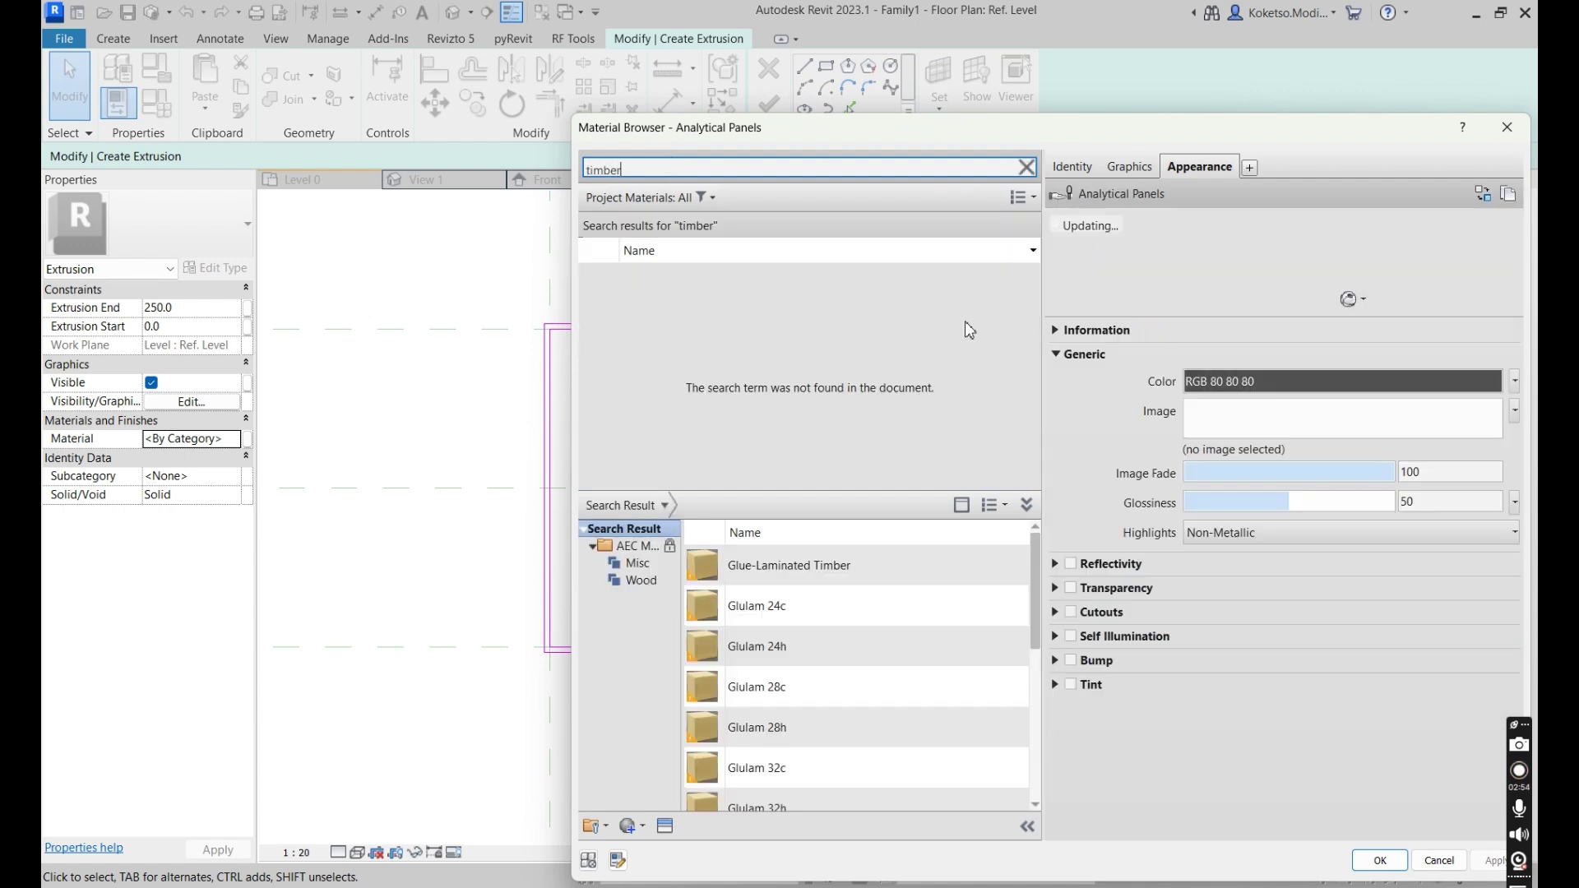
{"action": "left_click_drag", "start_coordinate": [1038, 618], "coordinate": [1038, 760]}
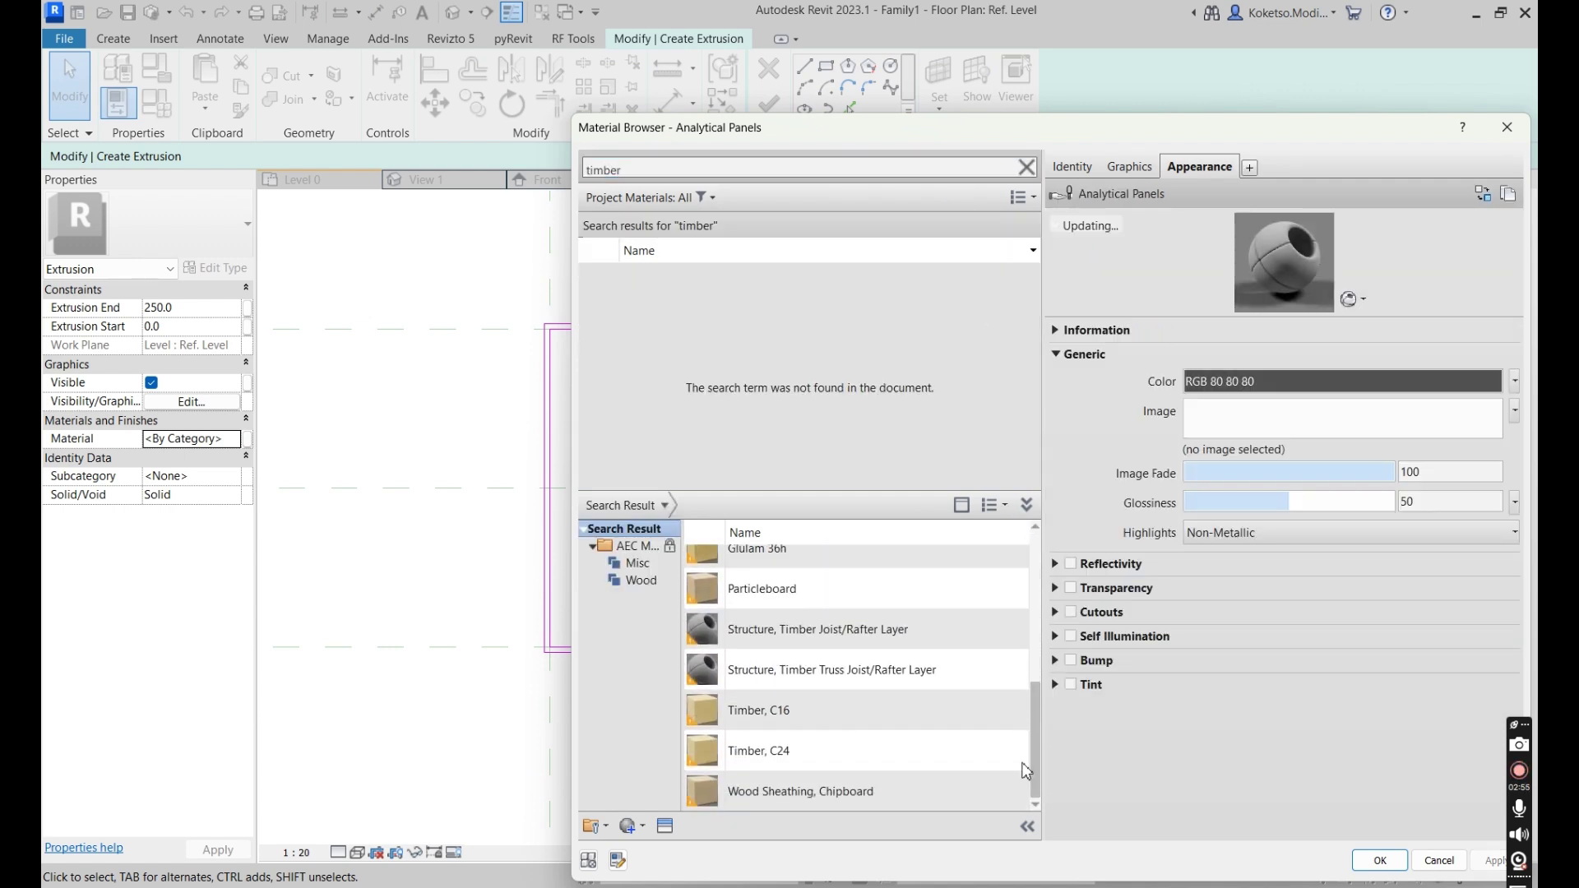
{"action": "left_click", "coordinate": [999, 589]}
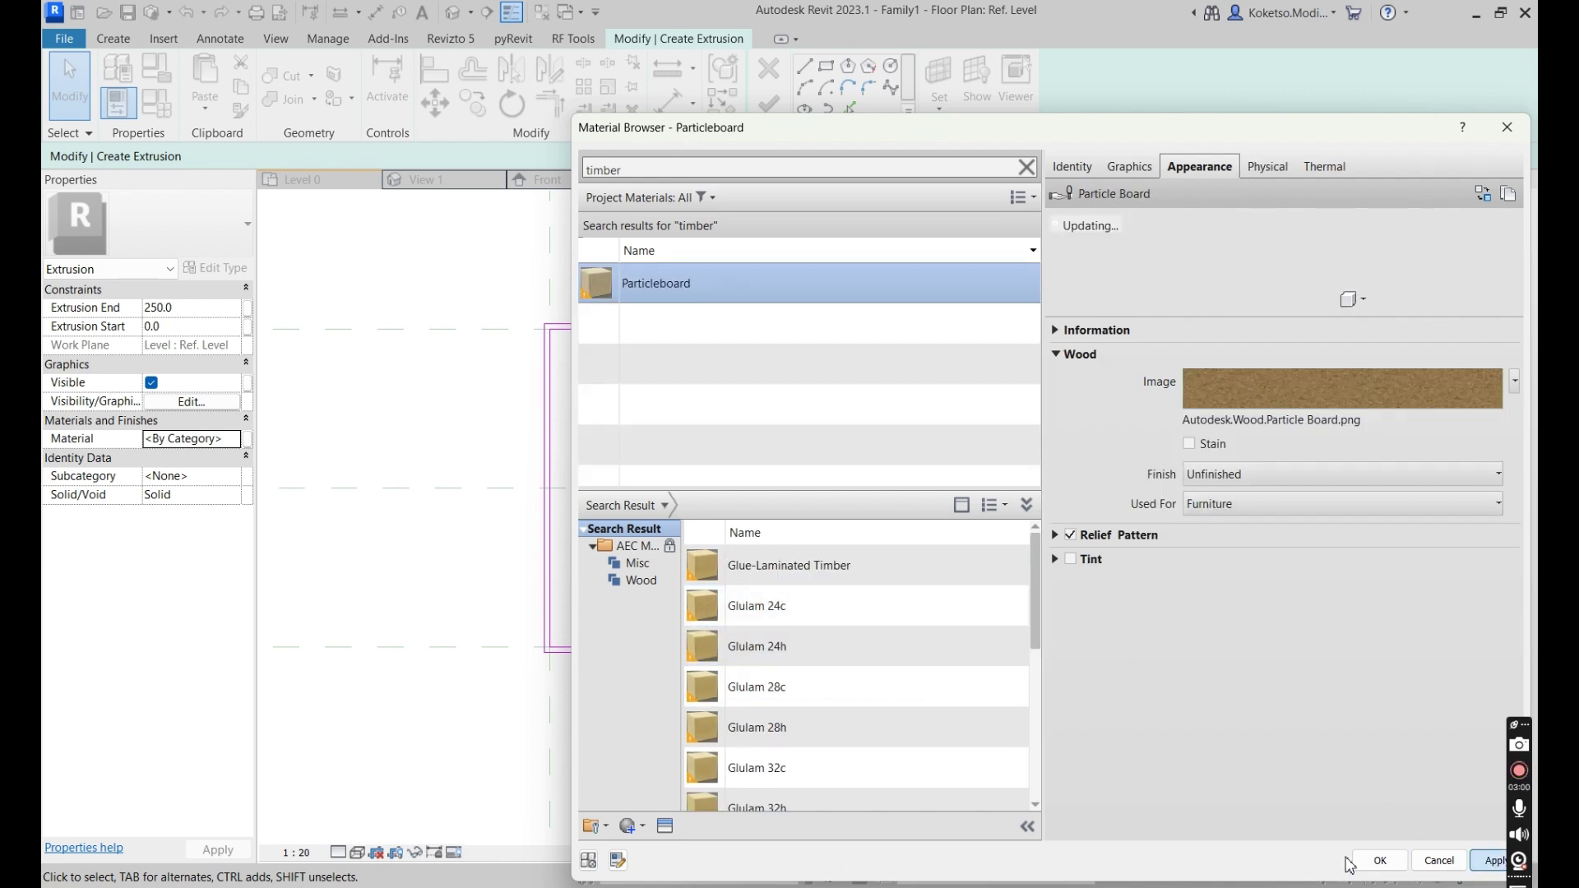
{"action": "left_click", "coordinate": [1375, 860]}
{"action": "left_click", "coordinate": [768, 103]}
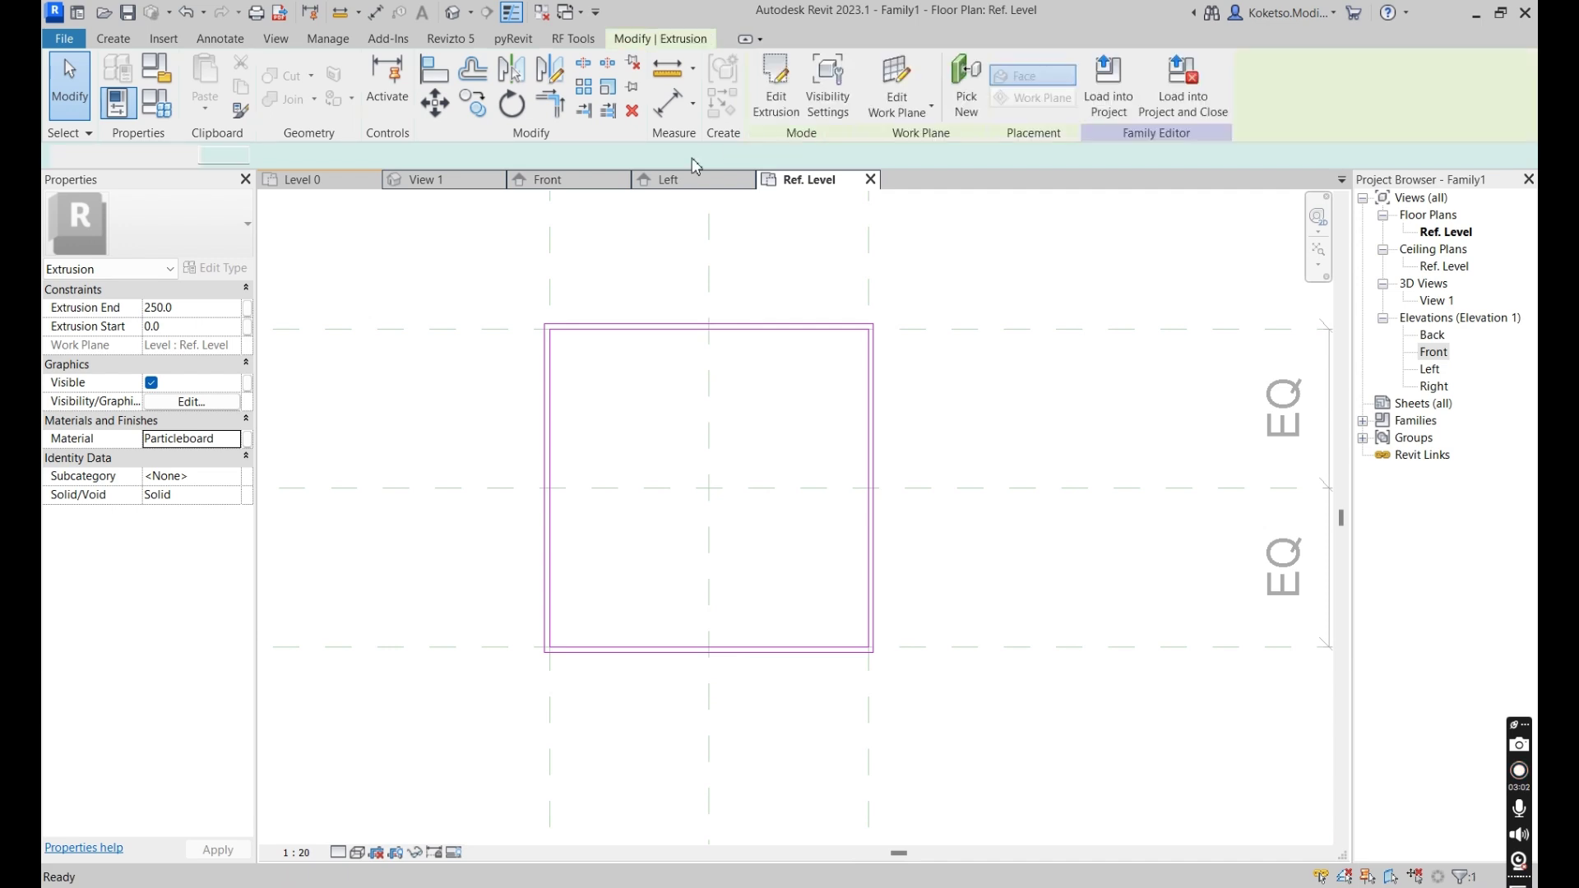
In the Front elevation, drag the extrusion's top up to the Height = 3000 plane.
{"action": "left_click", "coordinate": [571, 181]}
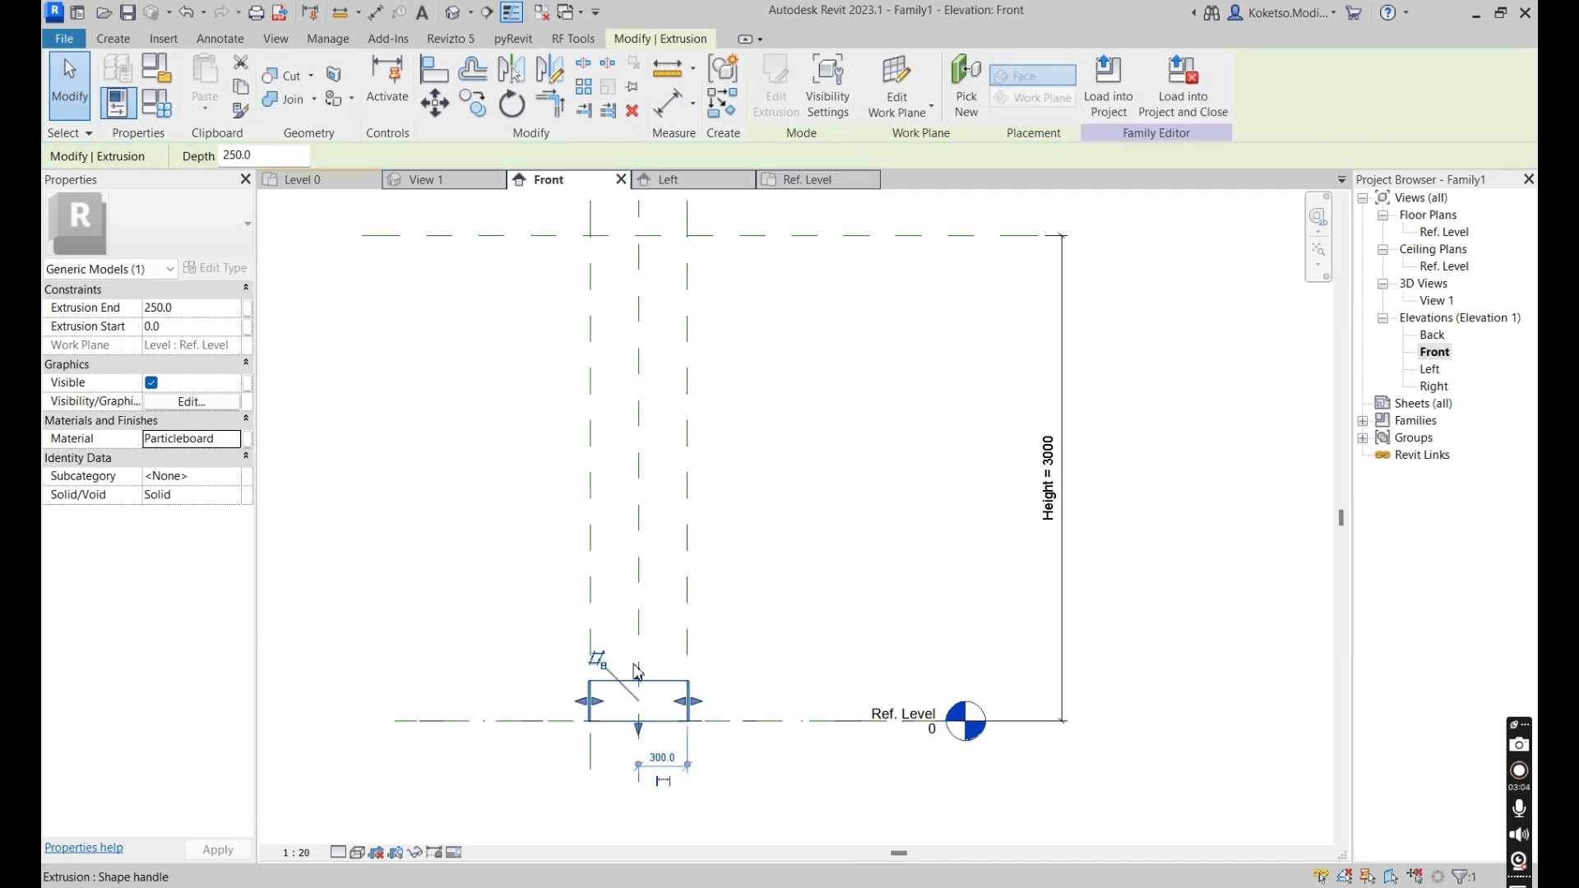
{"action": "left_click_drag", "start_coordinate": [639, 676], "coordinate": [651, 247]}
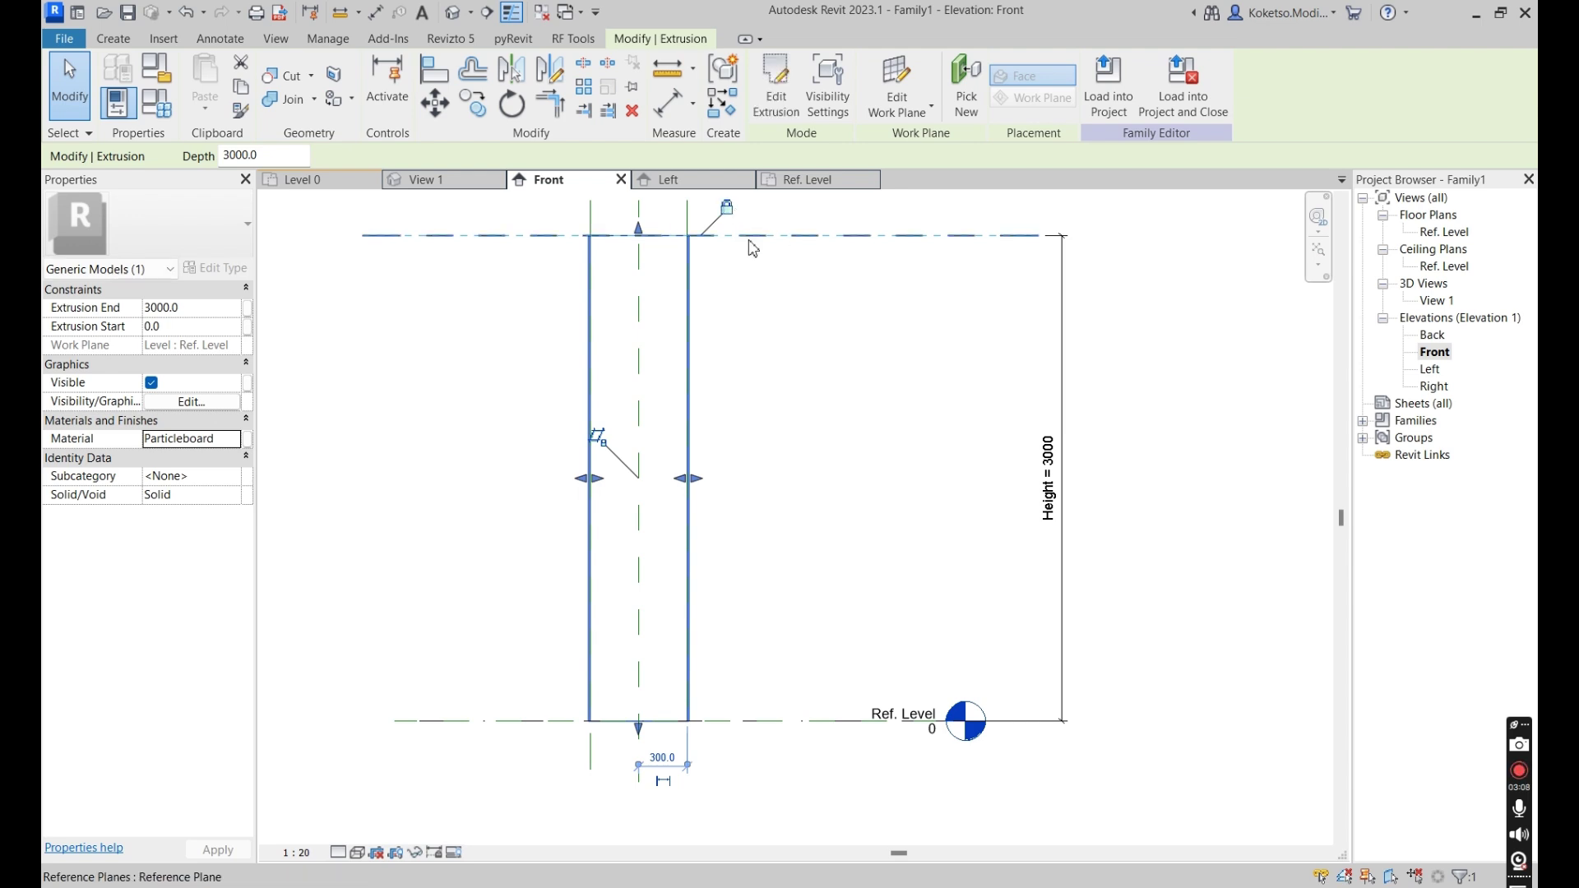
{"action": "left_click", "coordinate": [714, 274]}
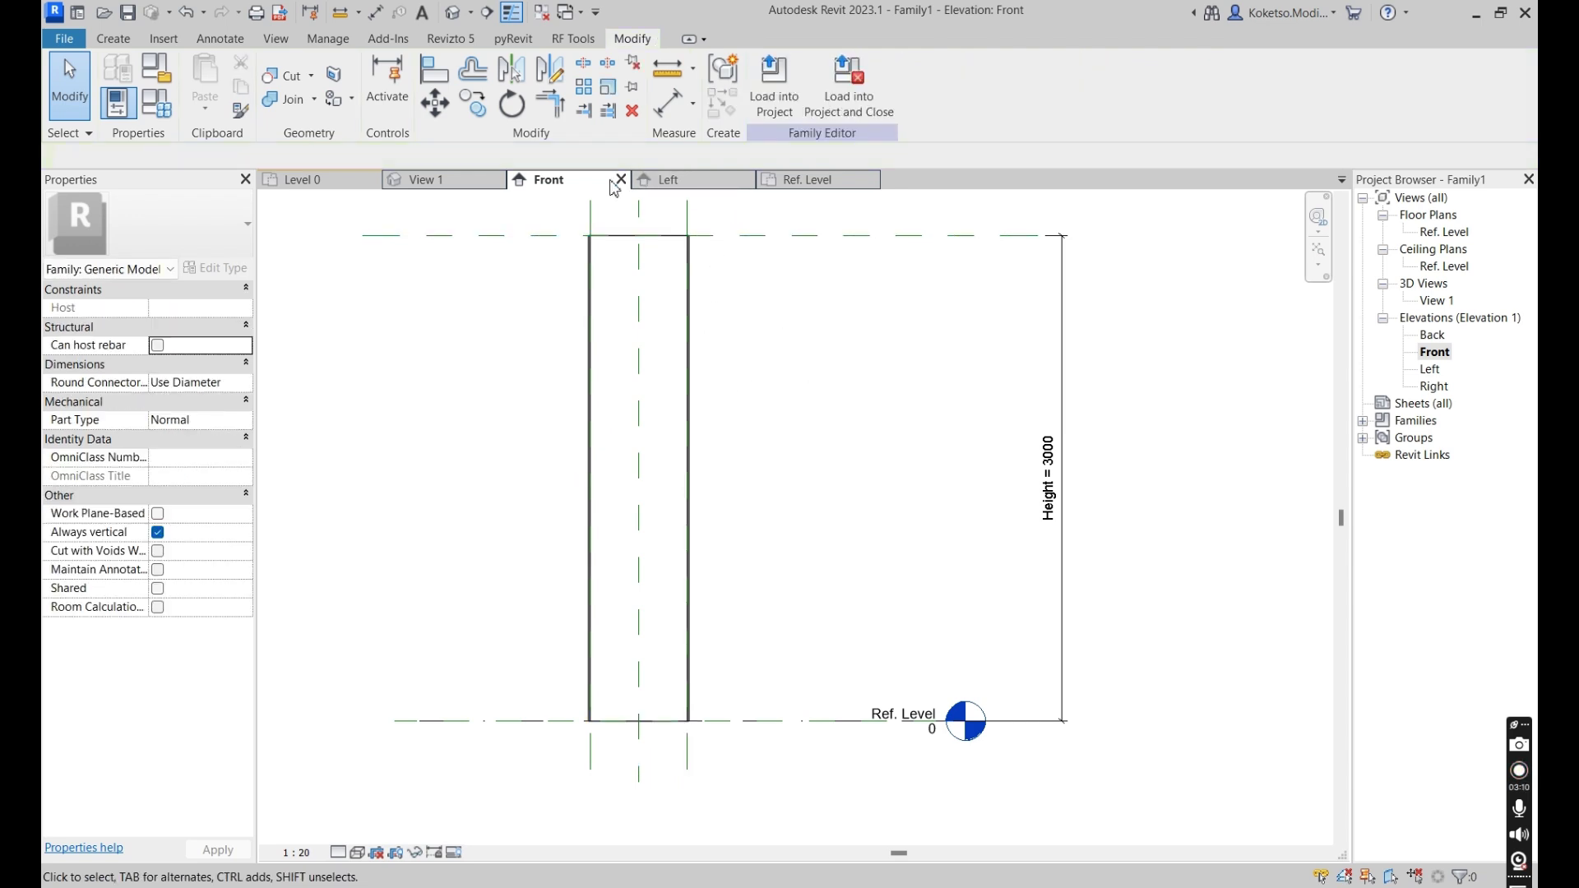
Show the column in the default 3D view at Fine detail with Realistic visual style.
{"action": "left_click", "coordinate": [452, 13]}
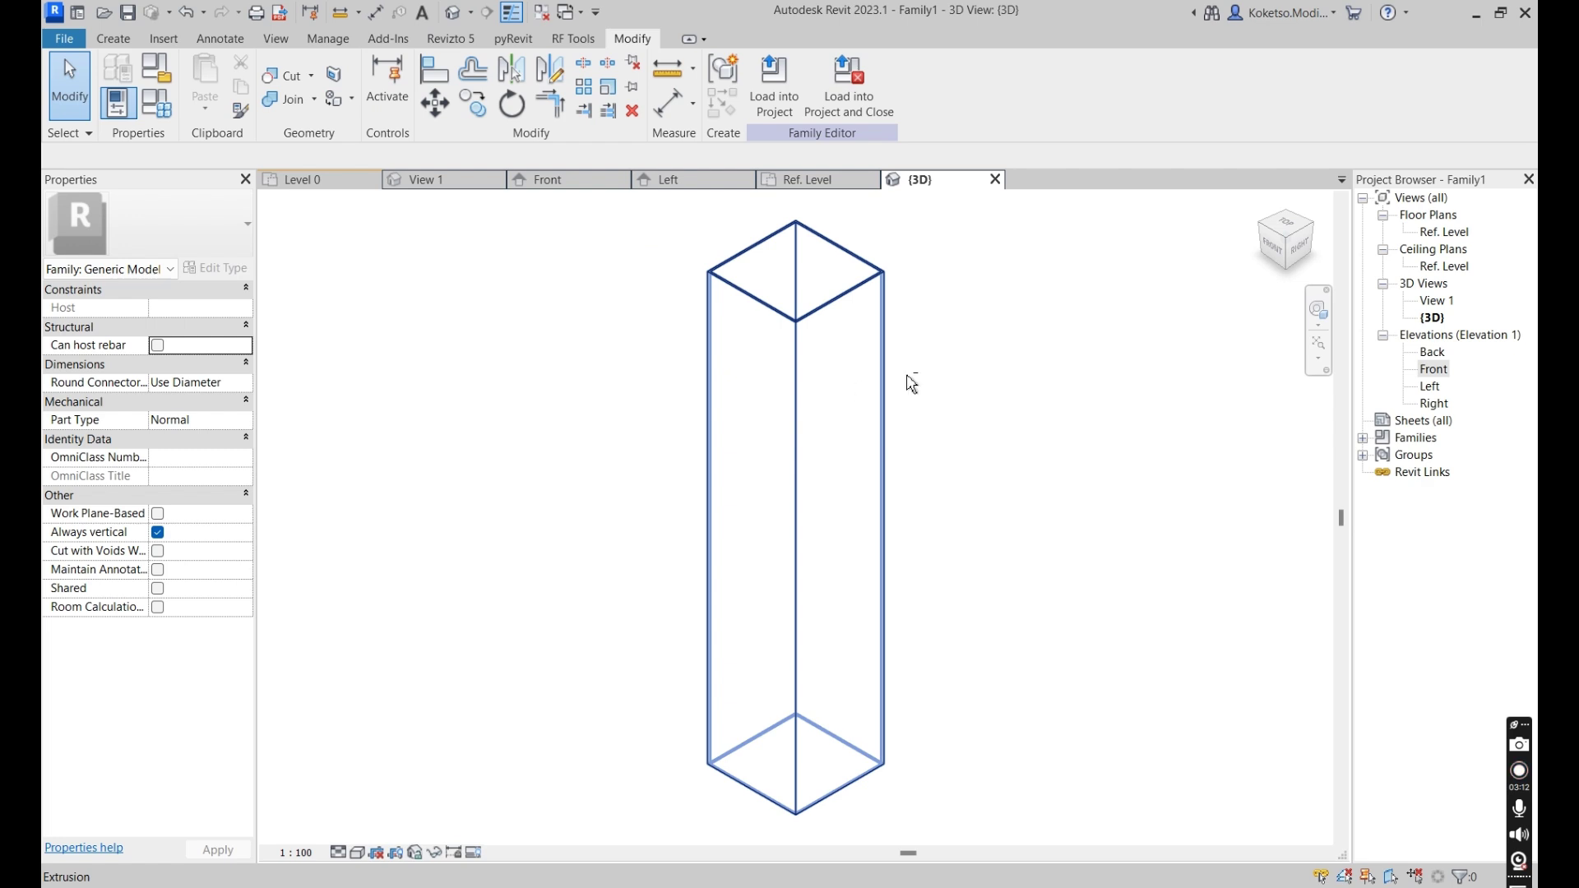
{"action": "left_click", "coordinate": [338, 853]}
{"action": "left_click", "coordinate": [367, 833]}
{"action": "scroll", "coordinate": [914, 250], "scroll_direction": "up", "scroll_amount": 2}
{"action": "left_click", "coordinate": [357, 855]}
{"action": "left_click", "coordinate": [376, 835]}
{"action": "scroll", "coordinate": [905, 356], "scroll_direction": "up", "scroll_amount": 5}
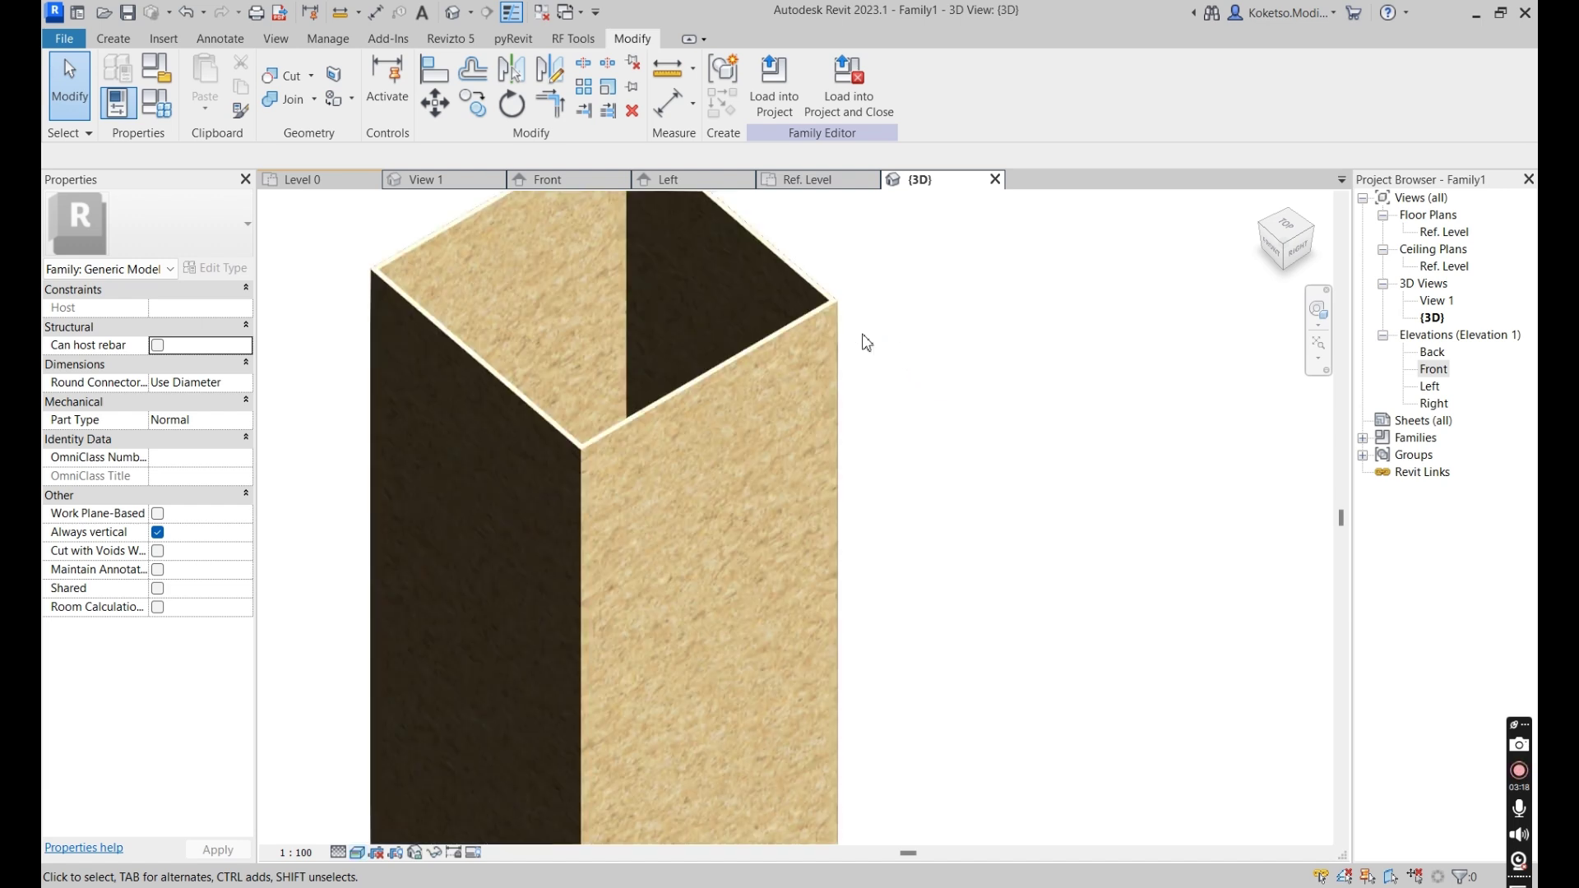
{"action": "scroll", "coordinate": [847, 387], "scroll_direction": "down", "scroll_amount": 6}
Return to the Ref. Level plan and start a second extrusion for the flute profile.
{"action": "left_click", "coordinate": [806, 180]}
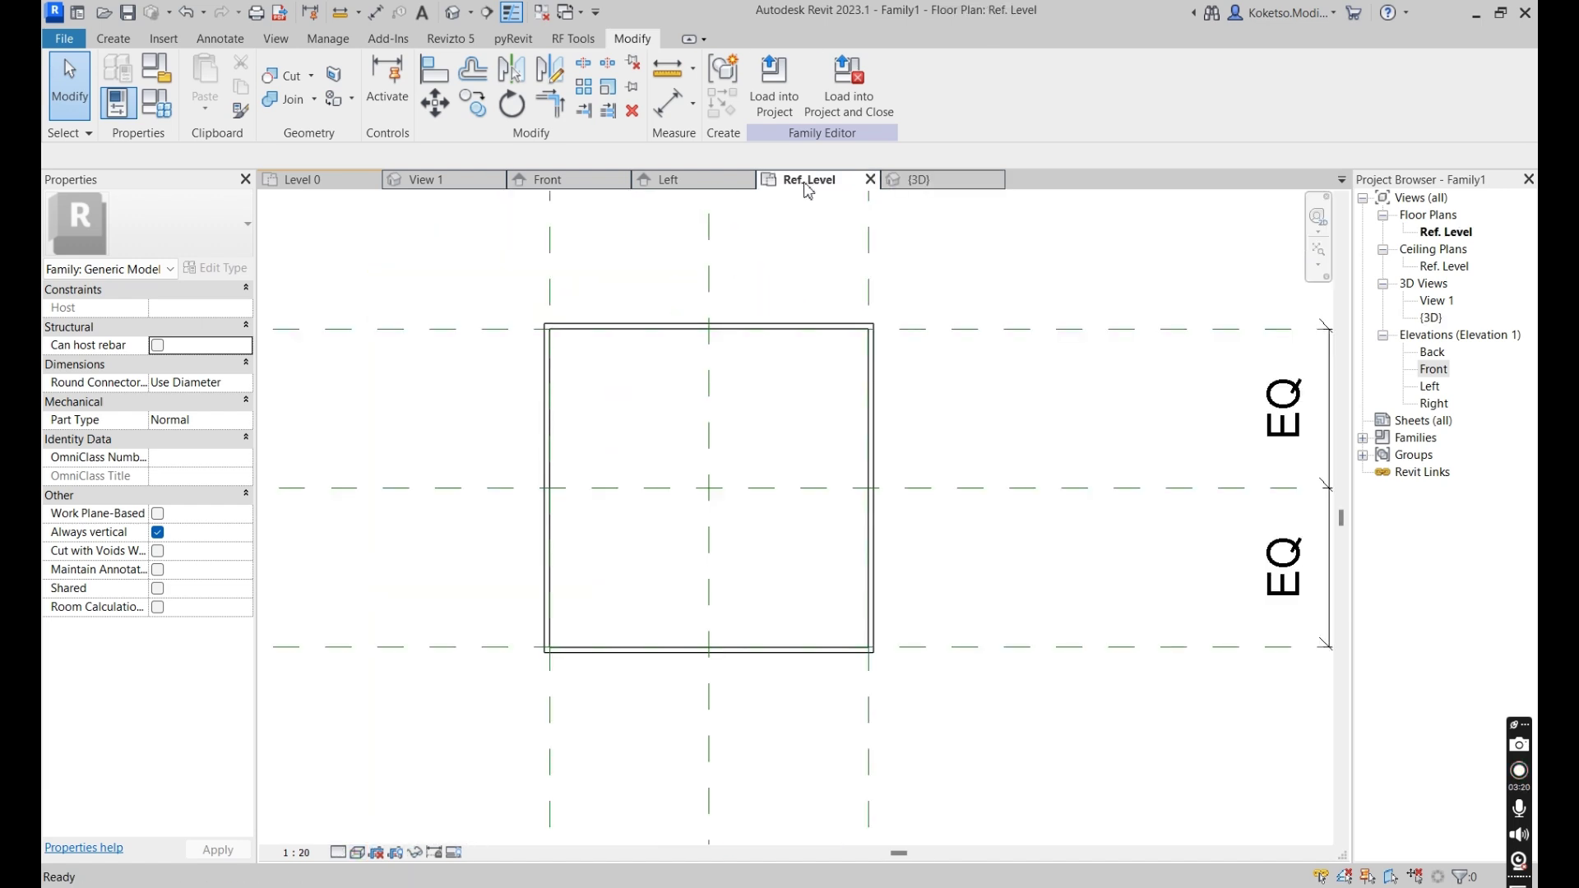
{"action": "middle_click_drag", "start_coordinate": [715, 699], "coordinate": [724, 695]}
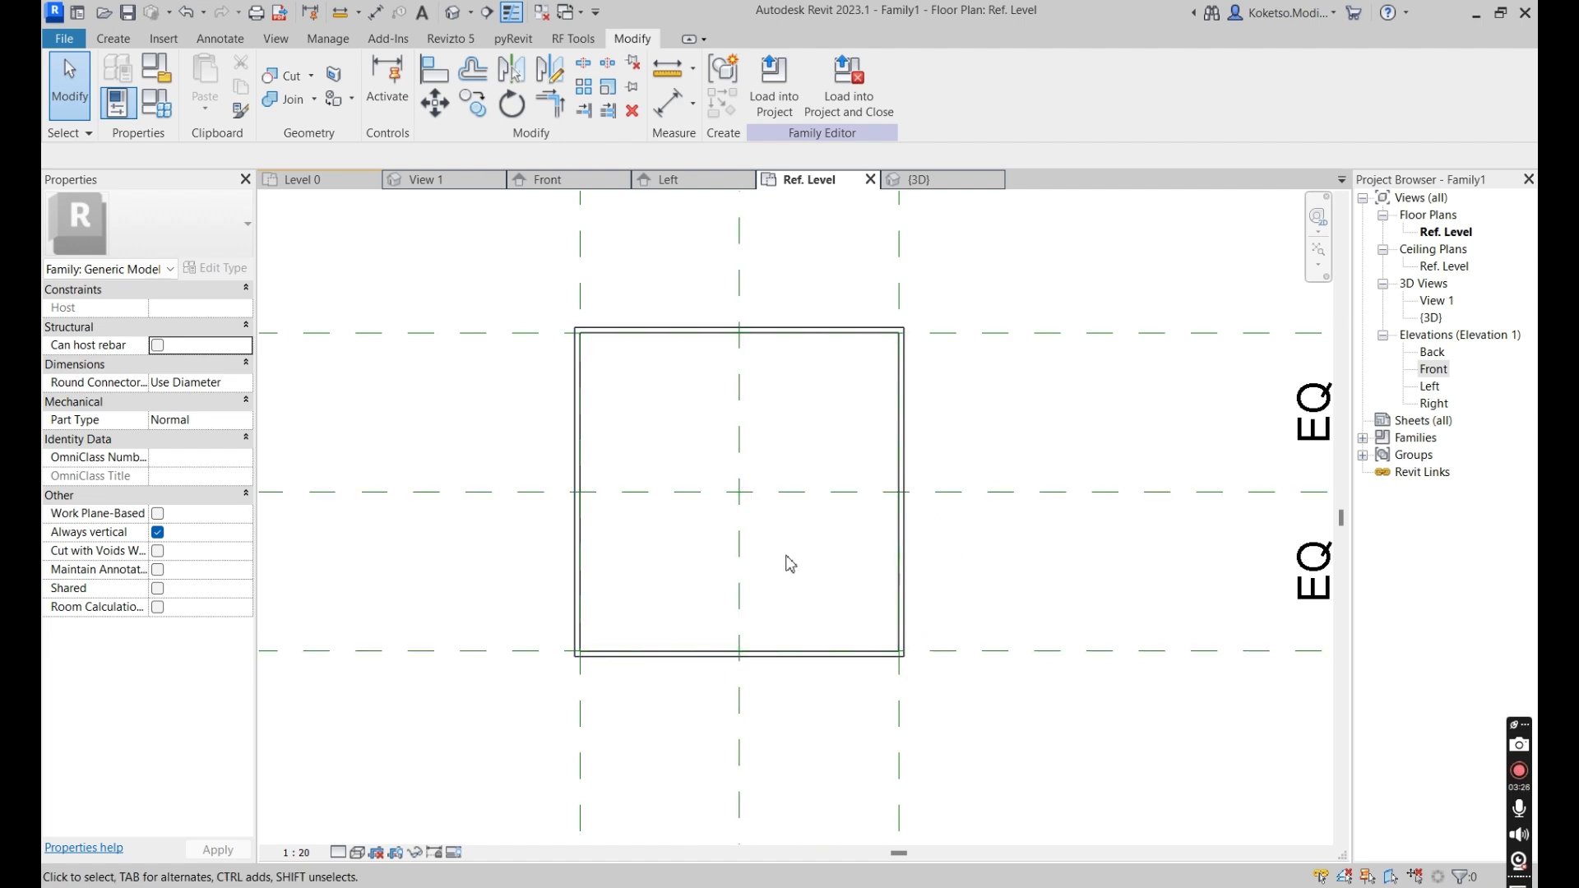
{"action": "scroll", "coordinate": [745, 707], "scroll_direction": "up", "scroll_amount": 3}
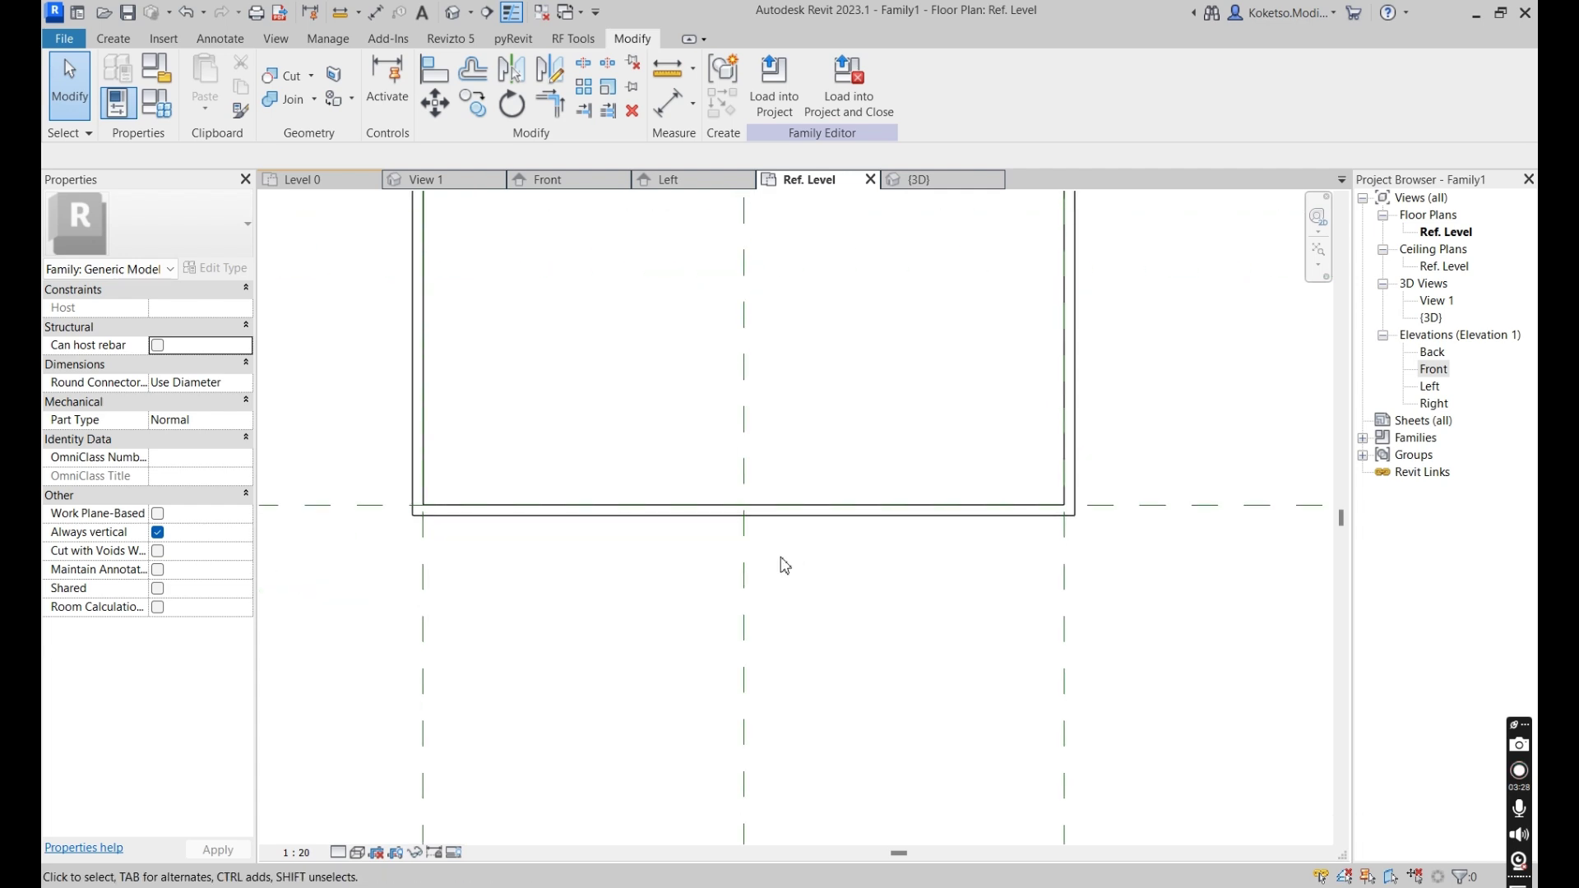
{"action": "left_click", "coordinate": [125, 43]}
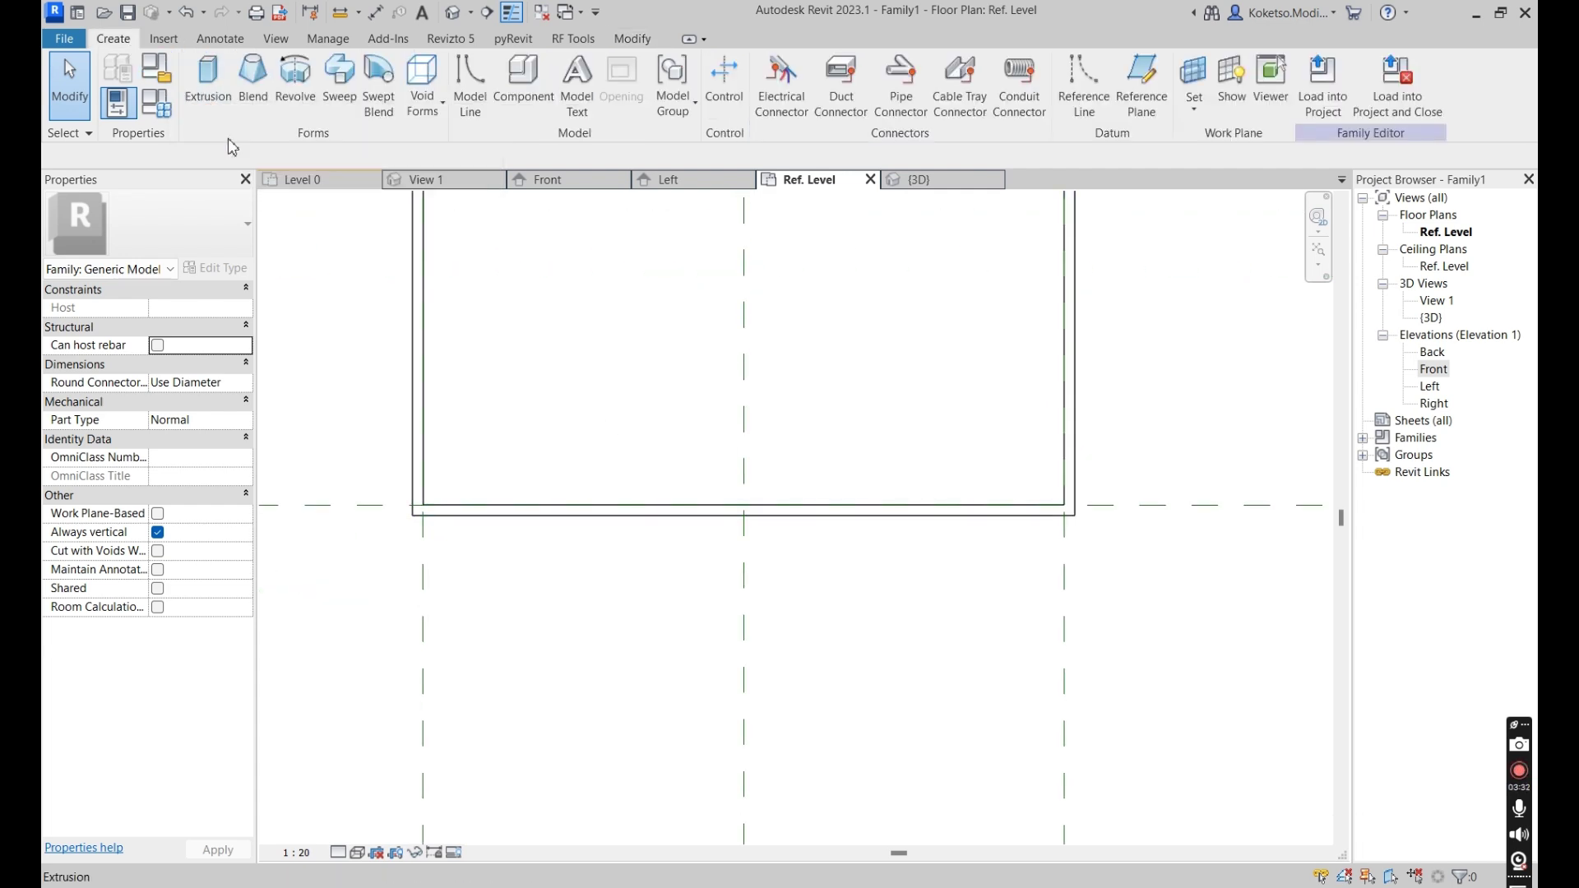
{"action": "left_click", "coordinate": [207, 86]}
Sketch the seven-line stepped left half of the I-beam profile against the centre reference plane.
{"action": "scroll", "coordinate": [740, 564], "scroll_direction": "up", "scroll_amount": 5}
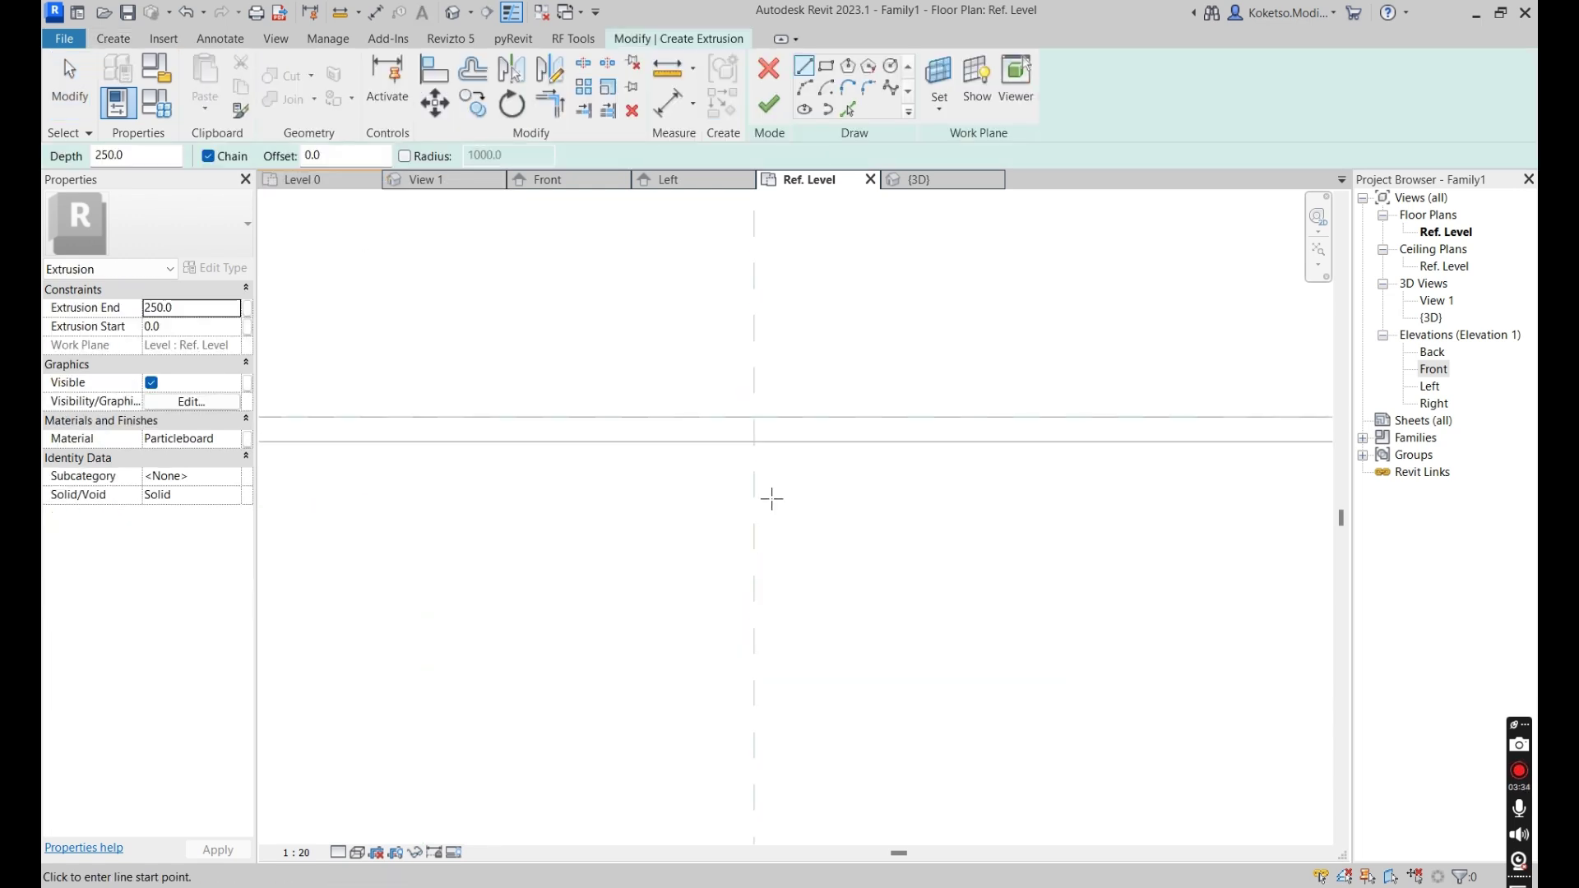
{"action": "left_click", "coordinate": [738, 422]}
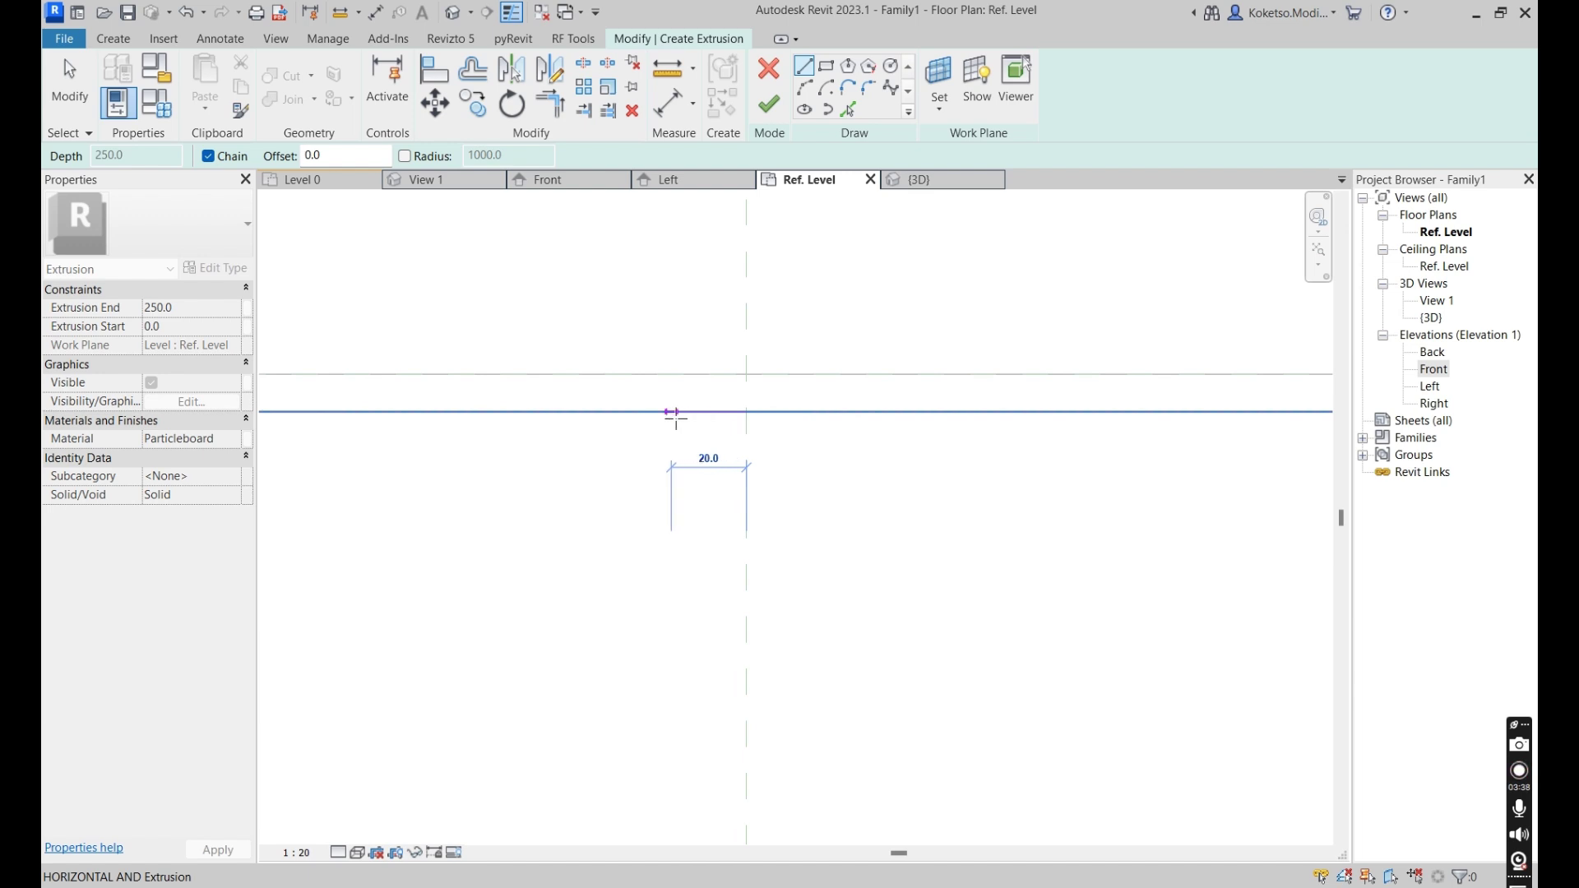
{"action": "left_click", "coordinate": [634, 412]}
{"action": "left_click", "coordinate": [634, 449]}
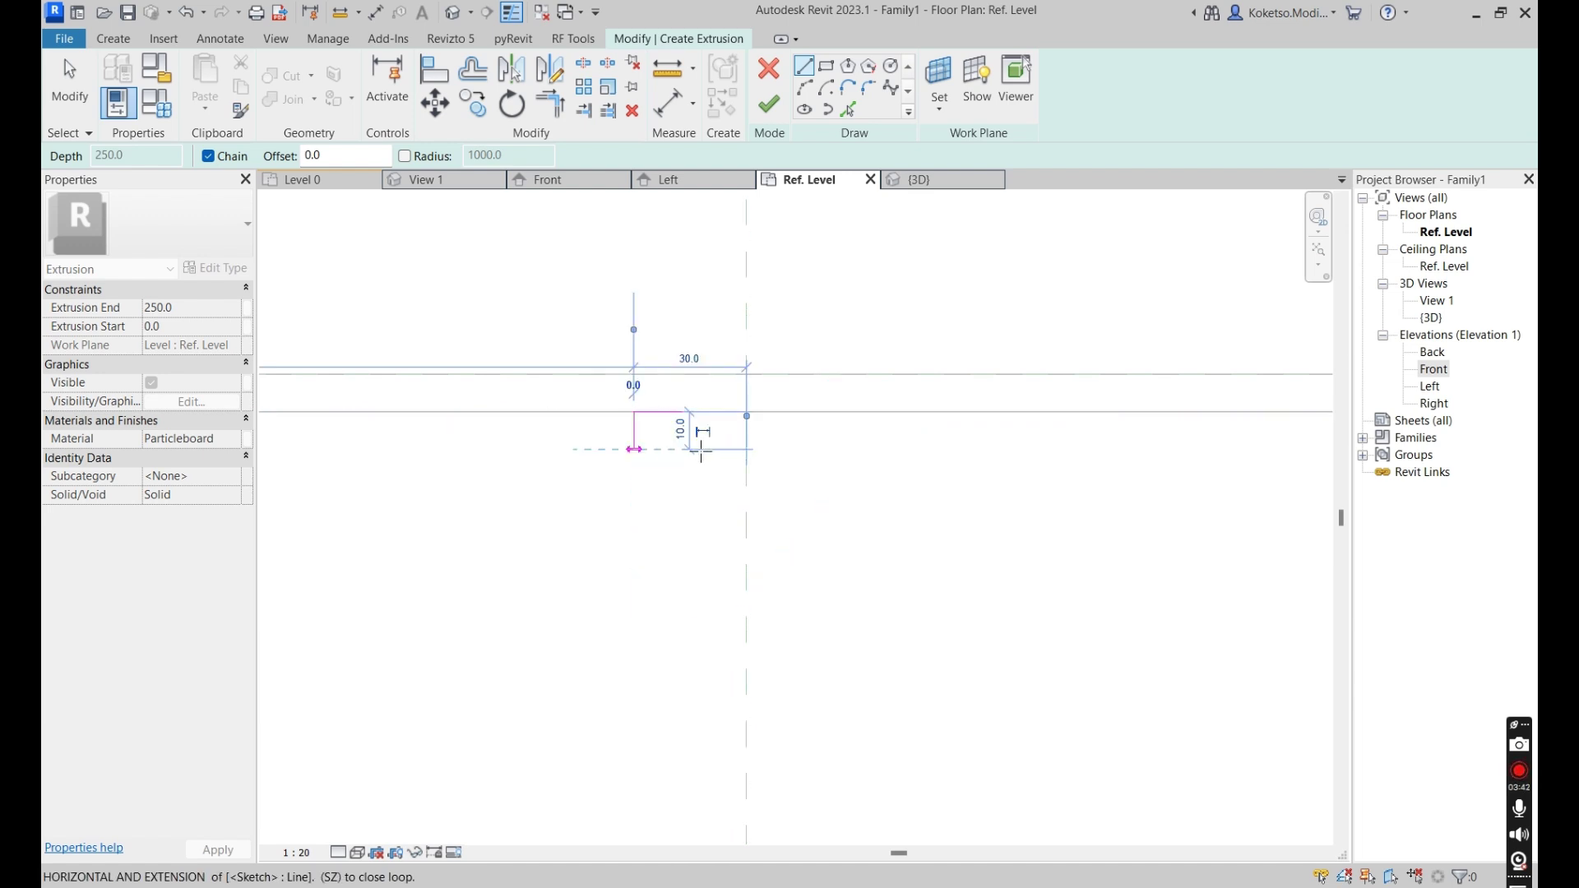
{"action": "left_click", "coordinate": [709, 449]}
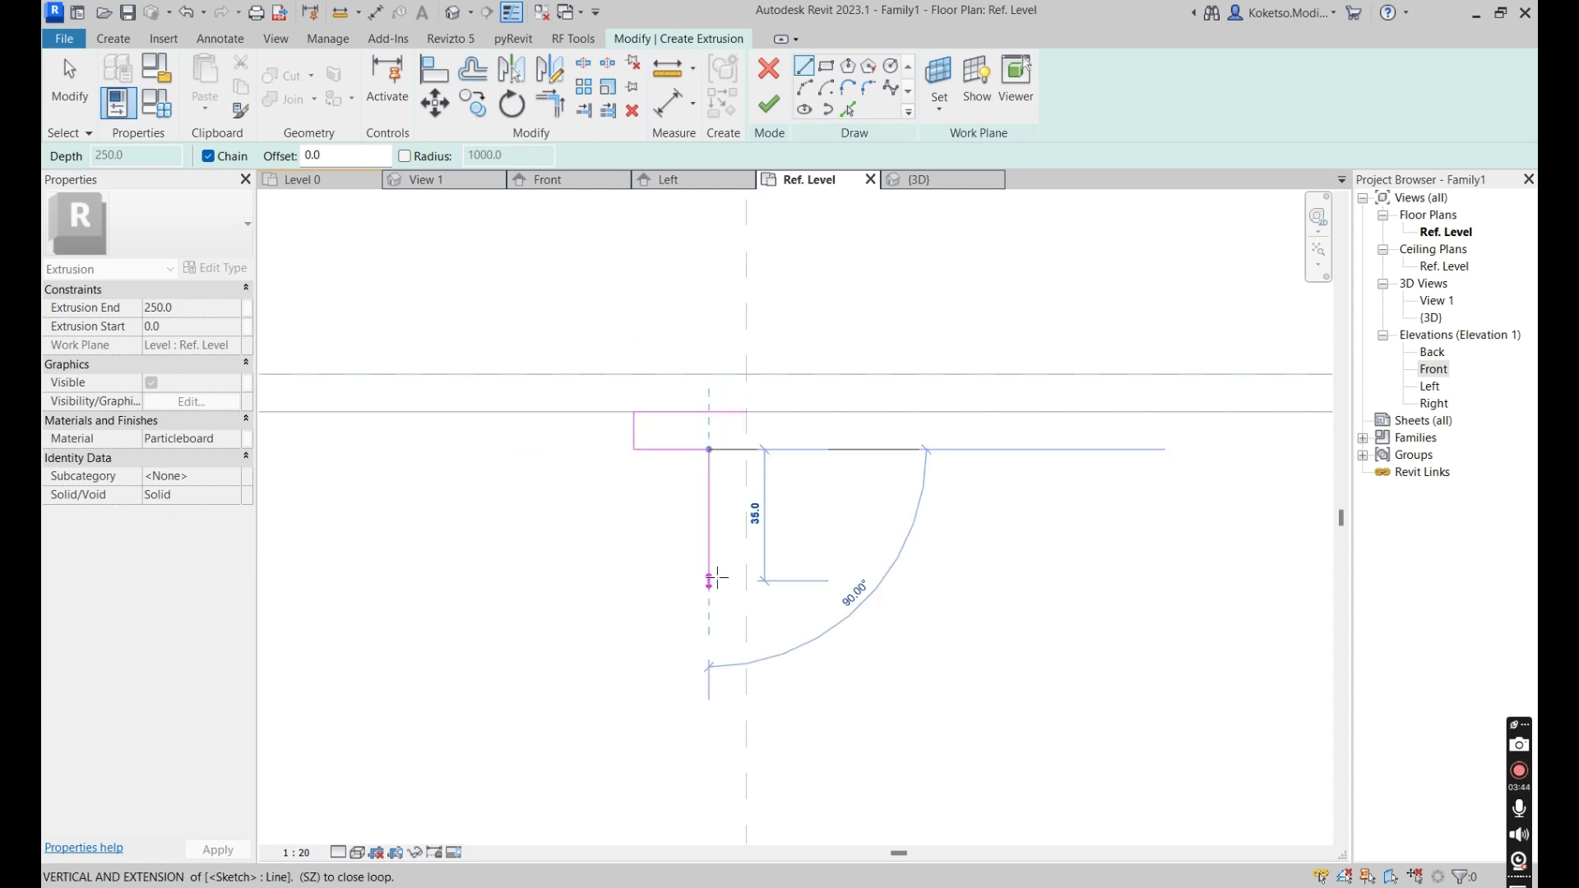
{"action": "left_click", "coordinate": [709, 600]}
{"action": "left_click", "coordinate": [635, 601]}
{"action": "left_click", "coordinate": [634, 637]}
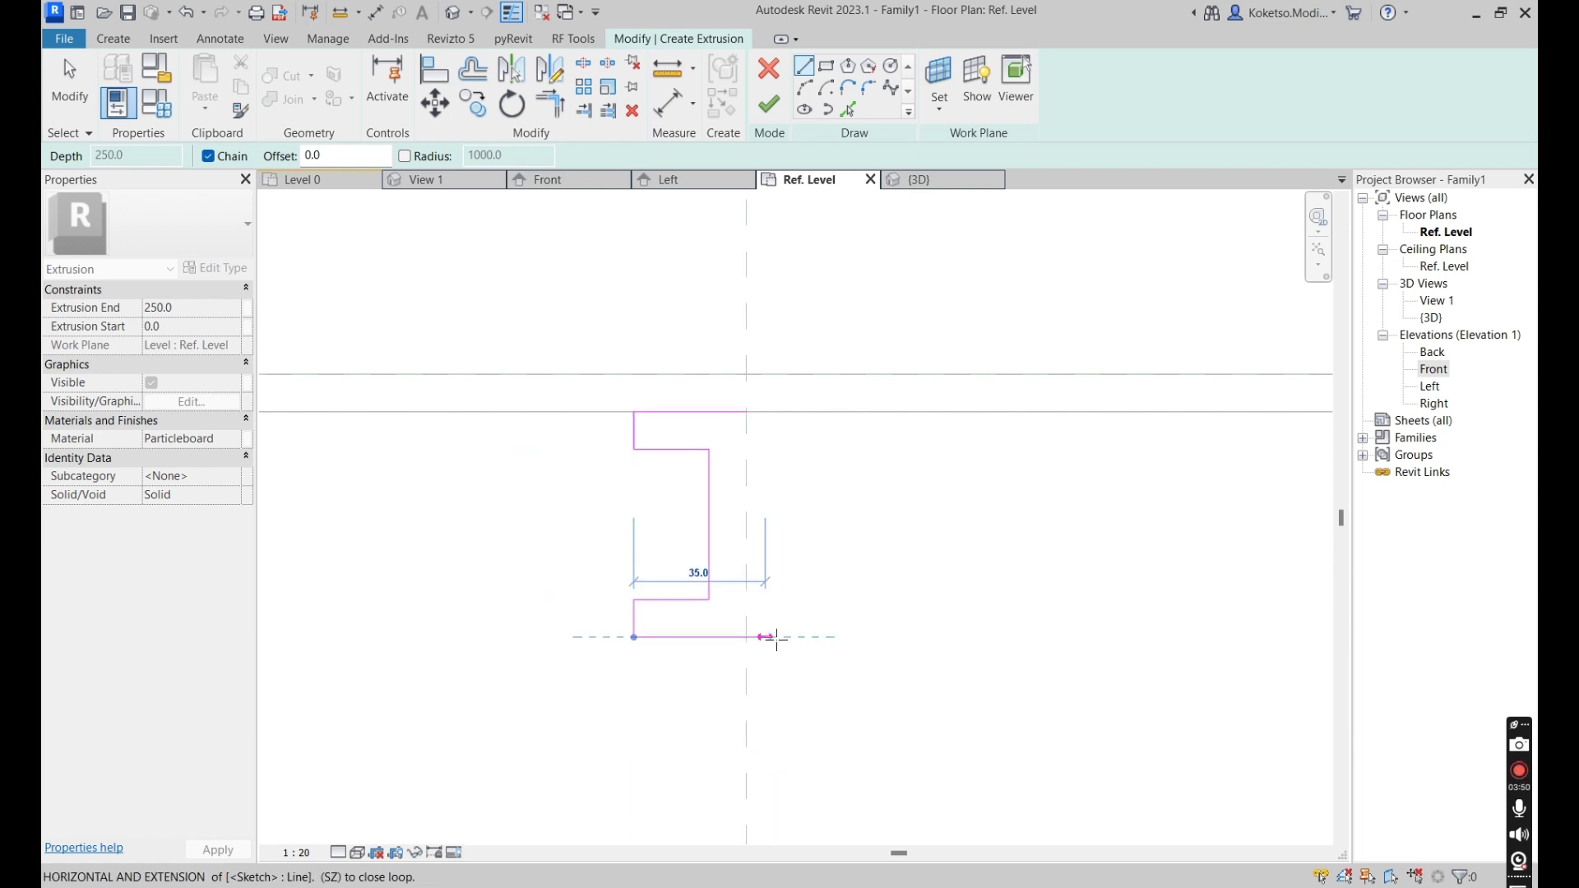
{"action": "left_click", "coordinate": [746, 637]}
{"action": "key", "text": "Escape"}
{"action": "key", "text": "Escape"}
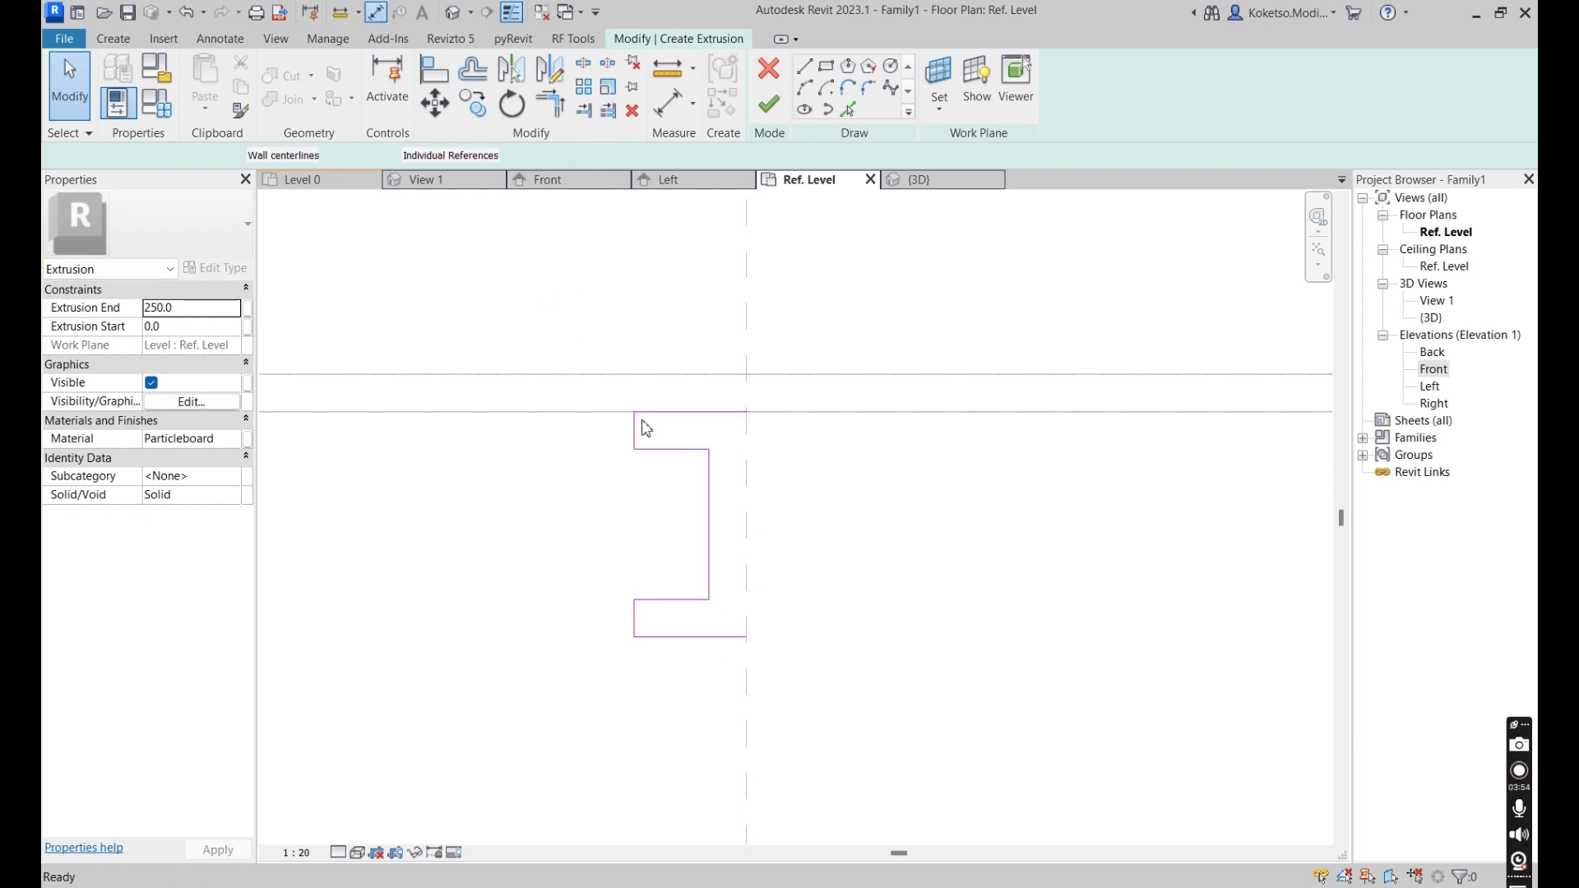
Start and cancel aligned dimensioning (DI), then highlight the whole chain of sketch lines.
{"action": "key", "text": "d"}
{"action": "key", "text": "i"}
{"action": "key", "text": "Escape"}
{"action": "key", "text": "Escape"}
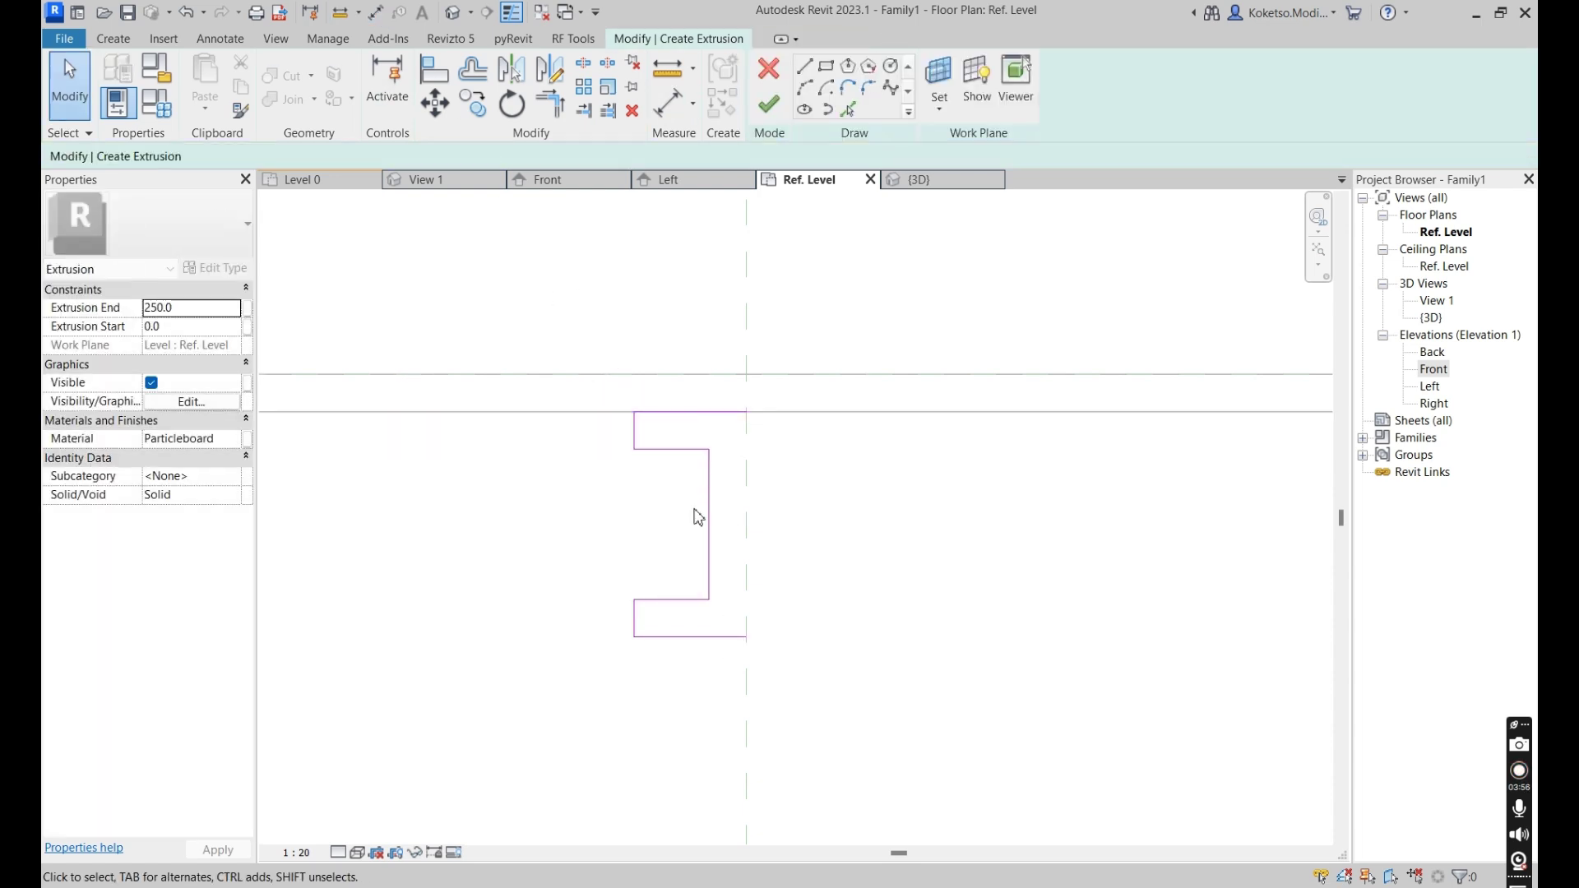
{"action": "key", "text": "Tab"}
Mirror the half profile across the centre plane and delete the two surplus duplicate lines.
{"action": "left_click", "coordinate": [708, 469]}
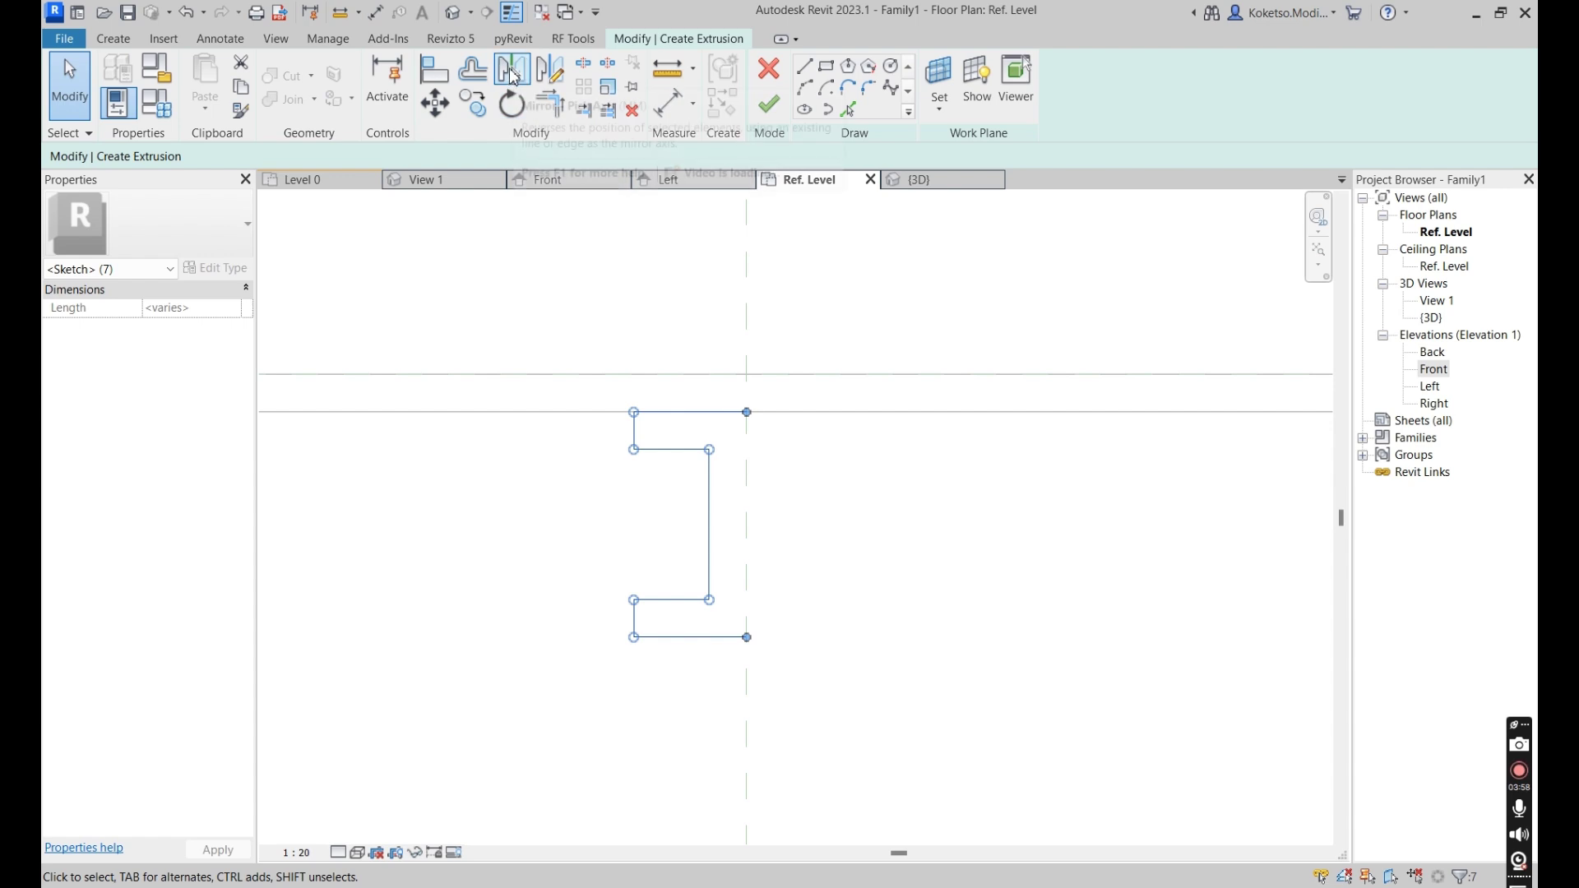
{"action": "left_click", "coordinate": [514, 78]}
{"action": "left_click", "coordinate": [749, 469]}
{"action": "key", "text": "Escape"}
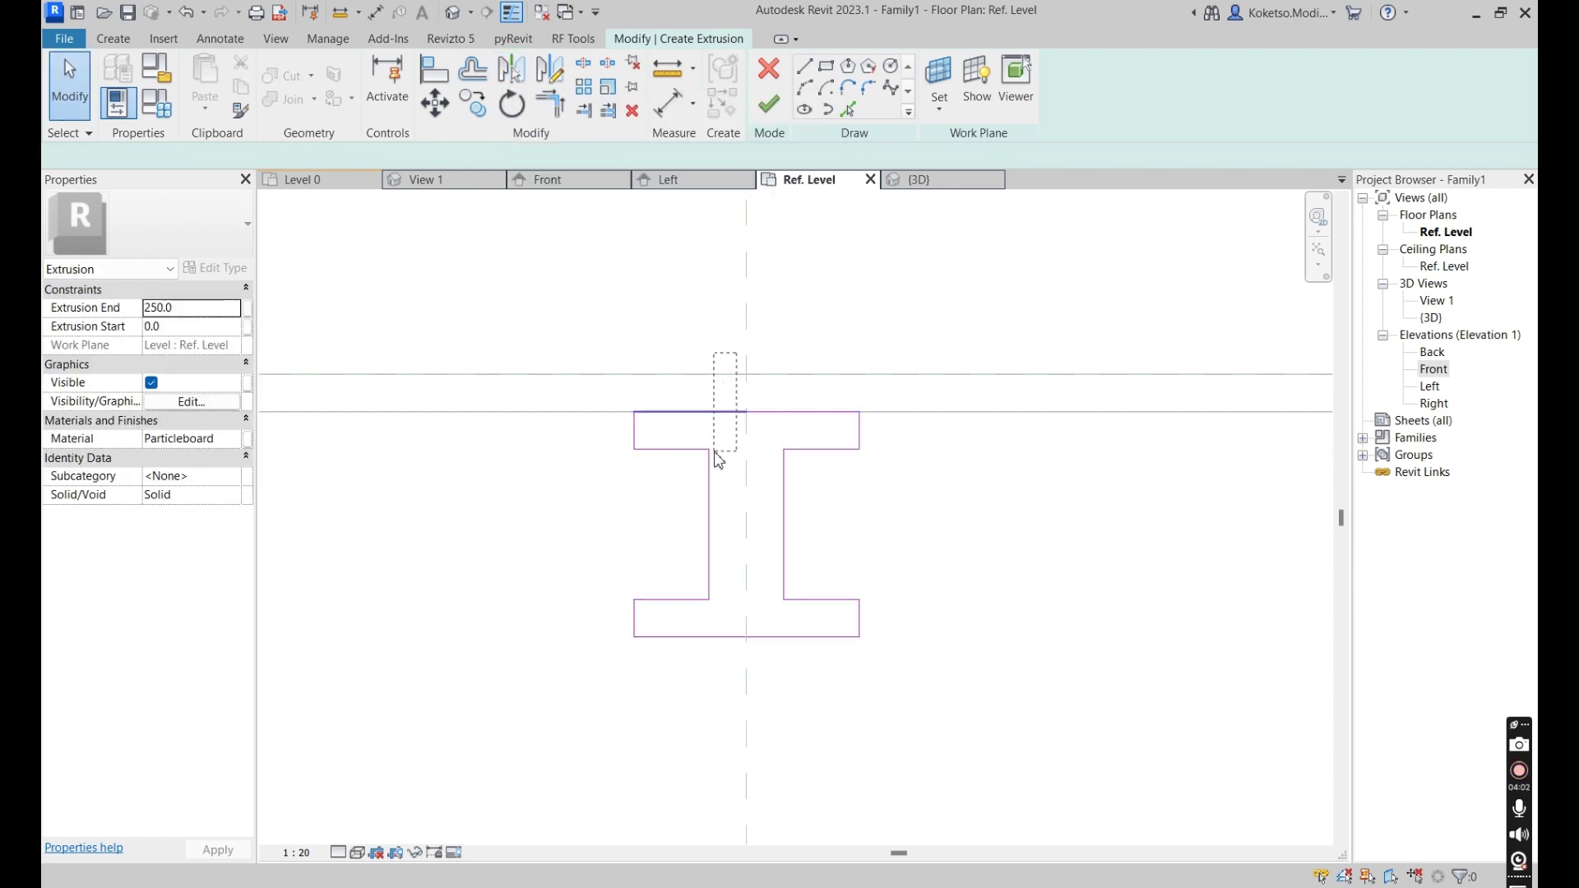
{"action": "left_click", "coordinate": [725, 413]}
{"action": "left_click", "coordinate": [733, 636], "text": "ctrl"}
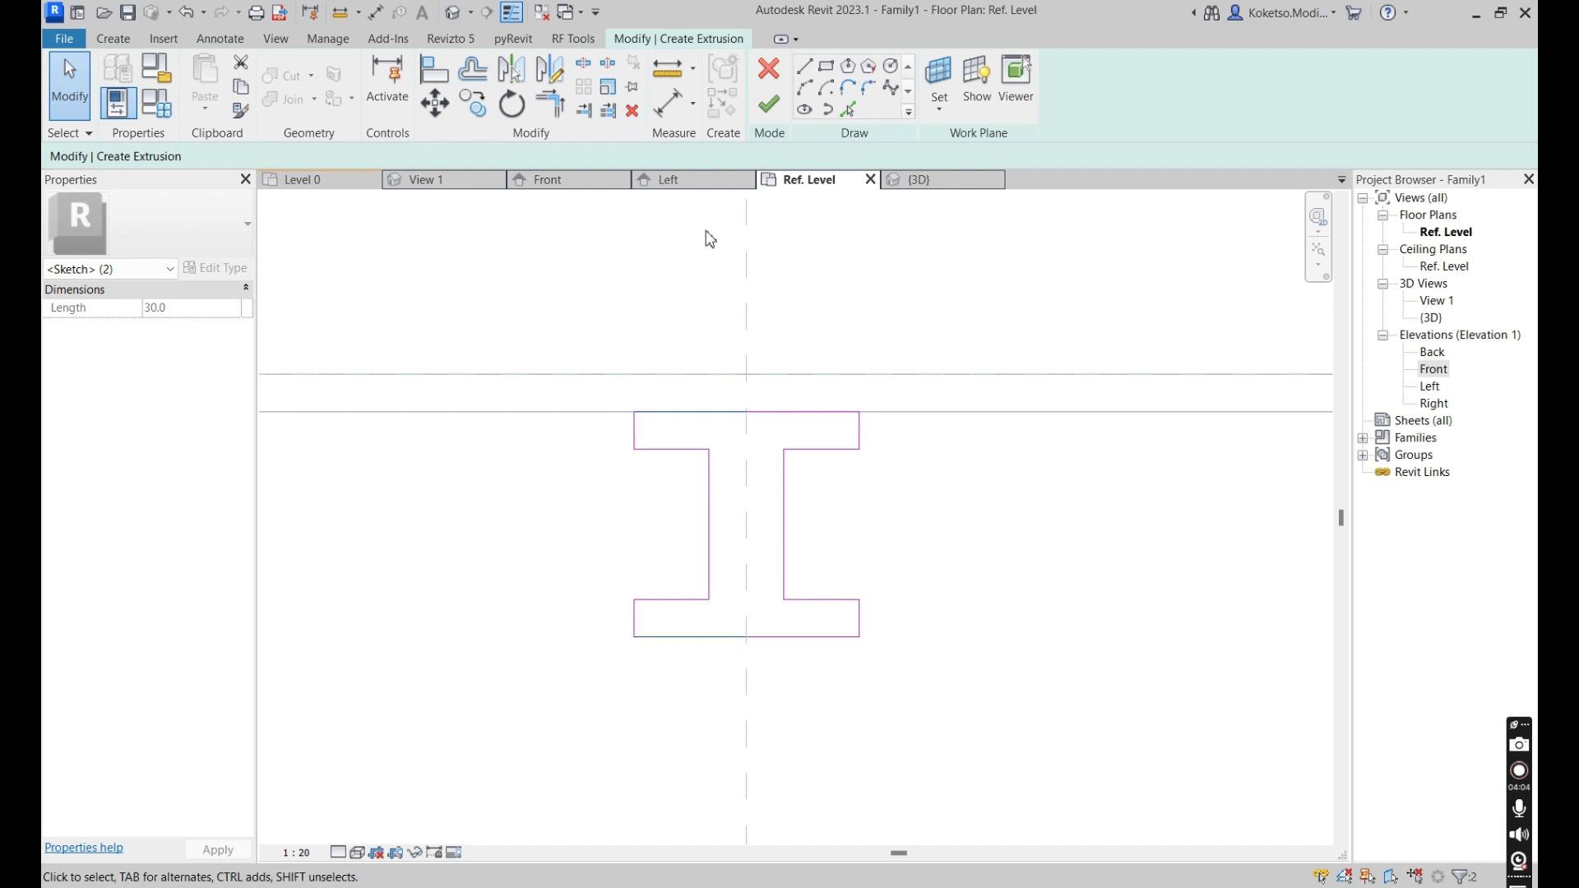
{"action": "left_click", "coordinate": [633, 112]}
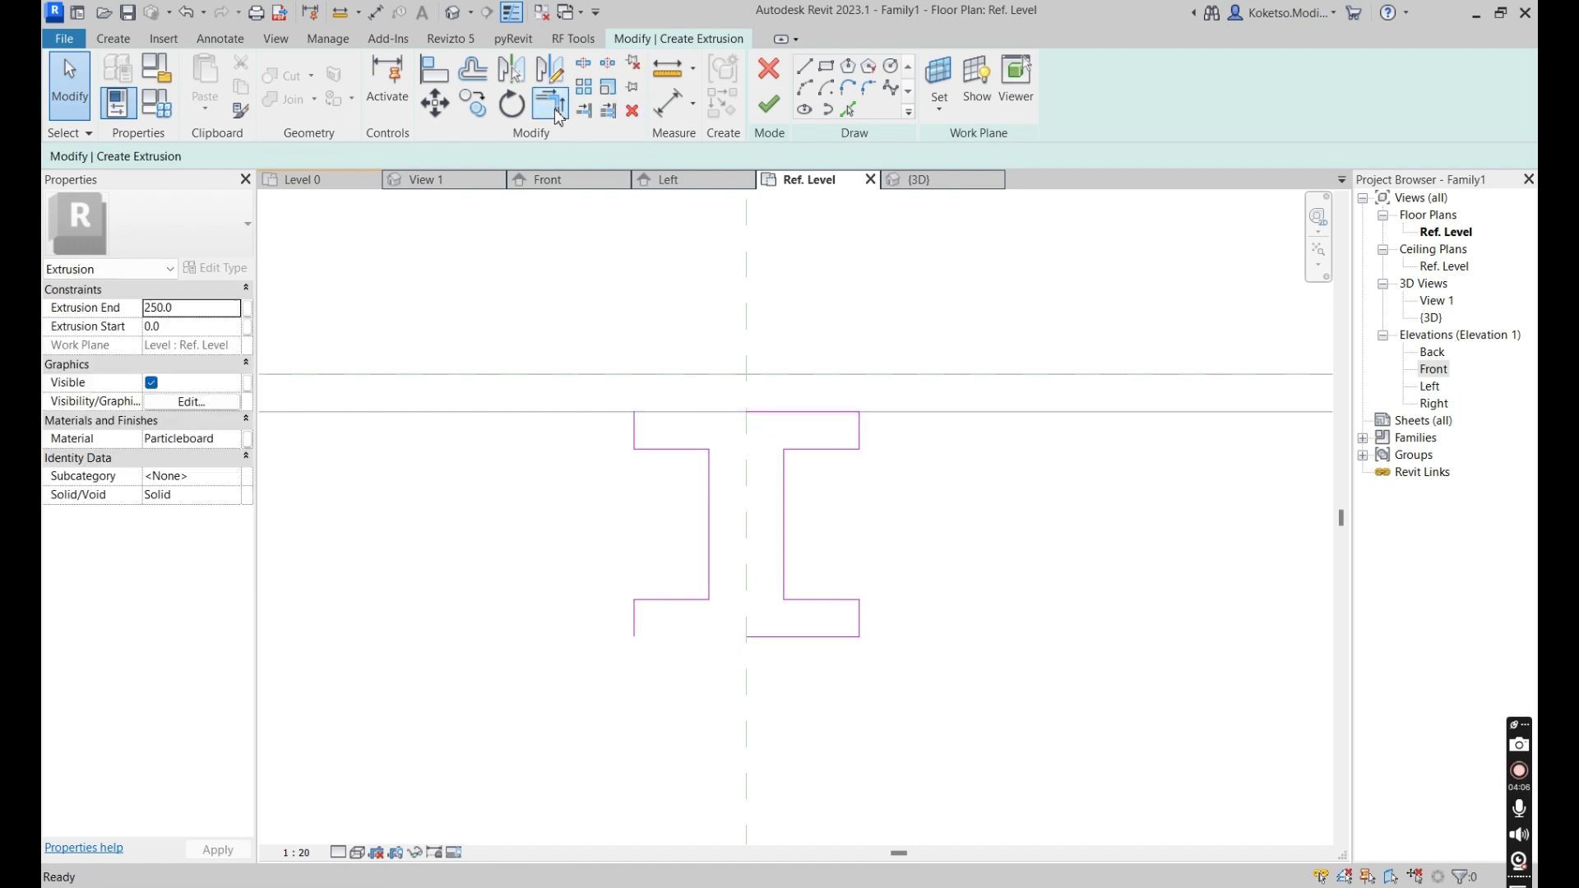
Trim/extend the top and bottom flange lines to close the profile's corners.
{"action": "left_click", "coordinate": [551, 105]}
{"action": "left_click", "coordinate": [636, 419]}
{"action": "left_click", "coordinate": [773, 413]}
{"action": "left_click", "coordinate": [756, 637]}
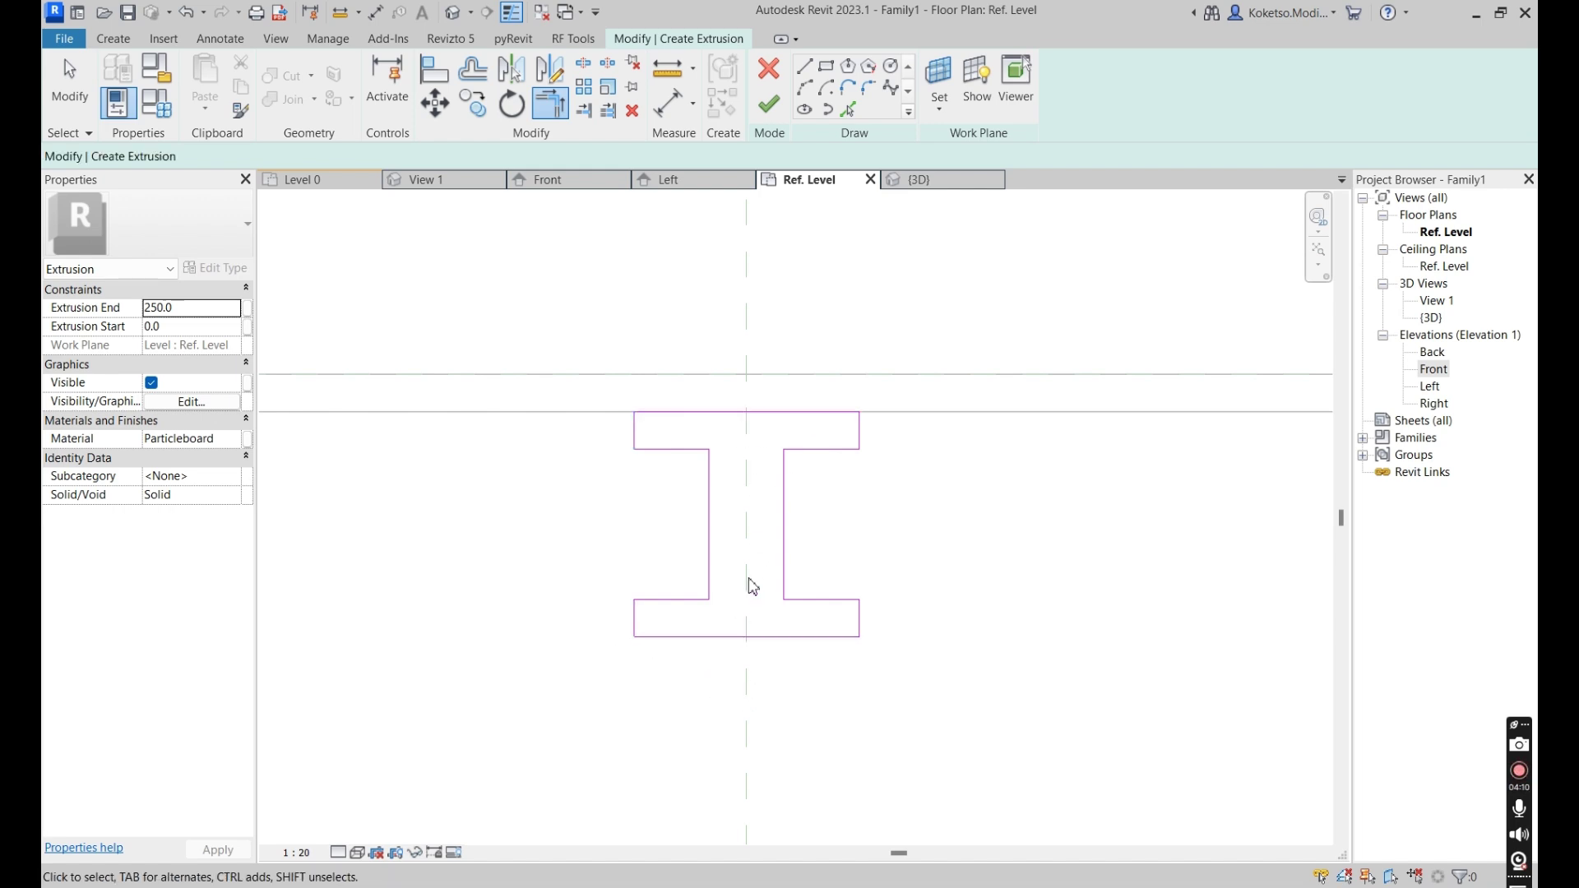
{"action": "scroll", "coordinate": [752, 370], "scroll_direction": "down", "scroll_amount": 3}
Finish the extrusion and stretch it to 3000 up to the top reference plane in Front elevation.
{"action": "left_click", "coordinate": [768, 105]}
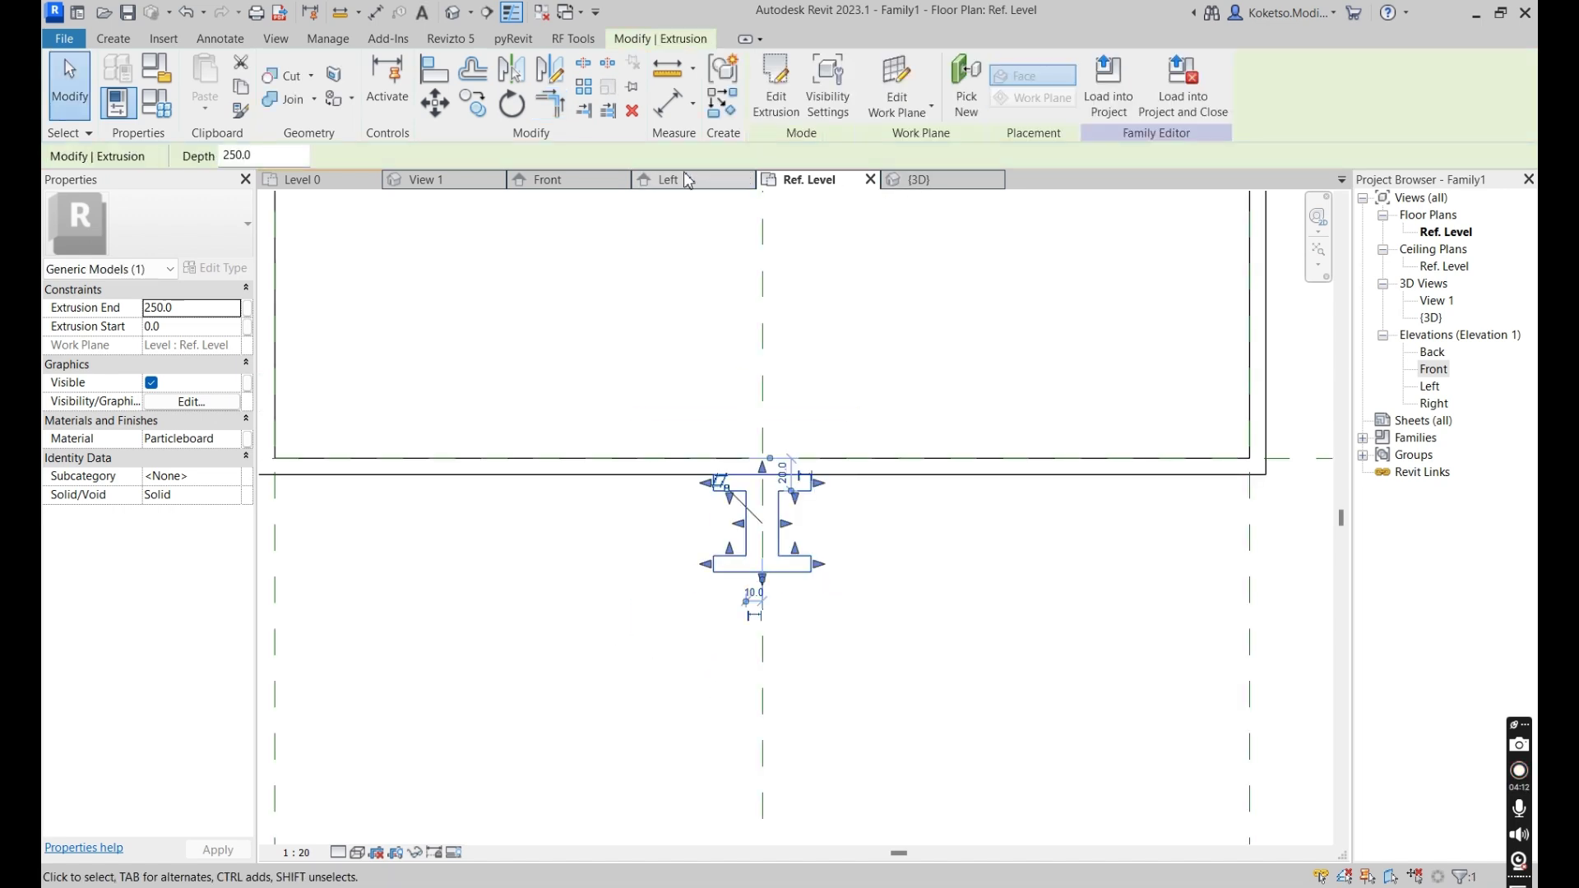
{"action": "left_click", "coordinate": [576, 181]}
{"action": "left_click_drag", "start_coordinate": [639, 682], "coordinate": [653, 243]}
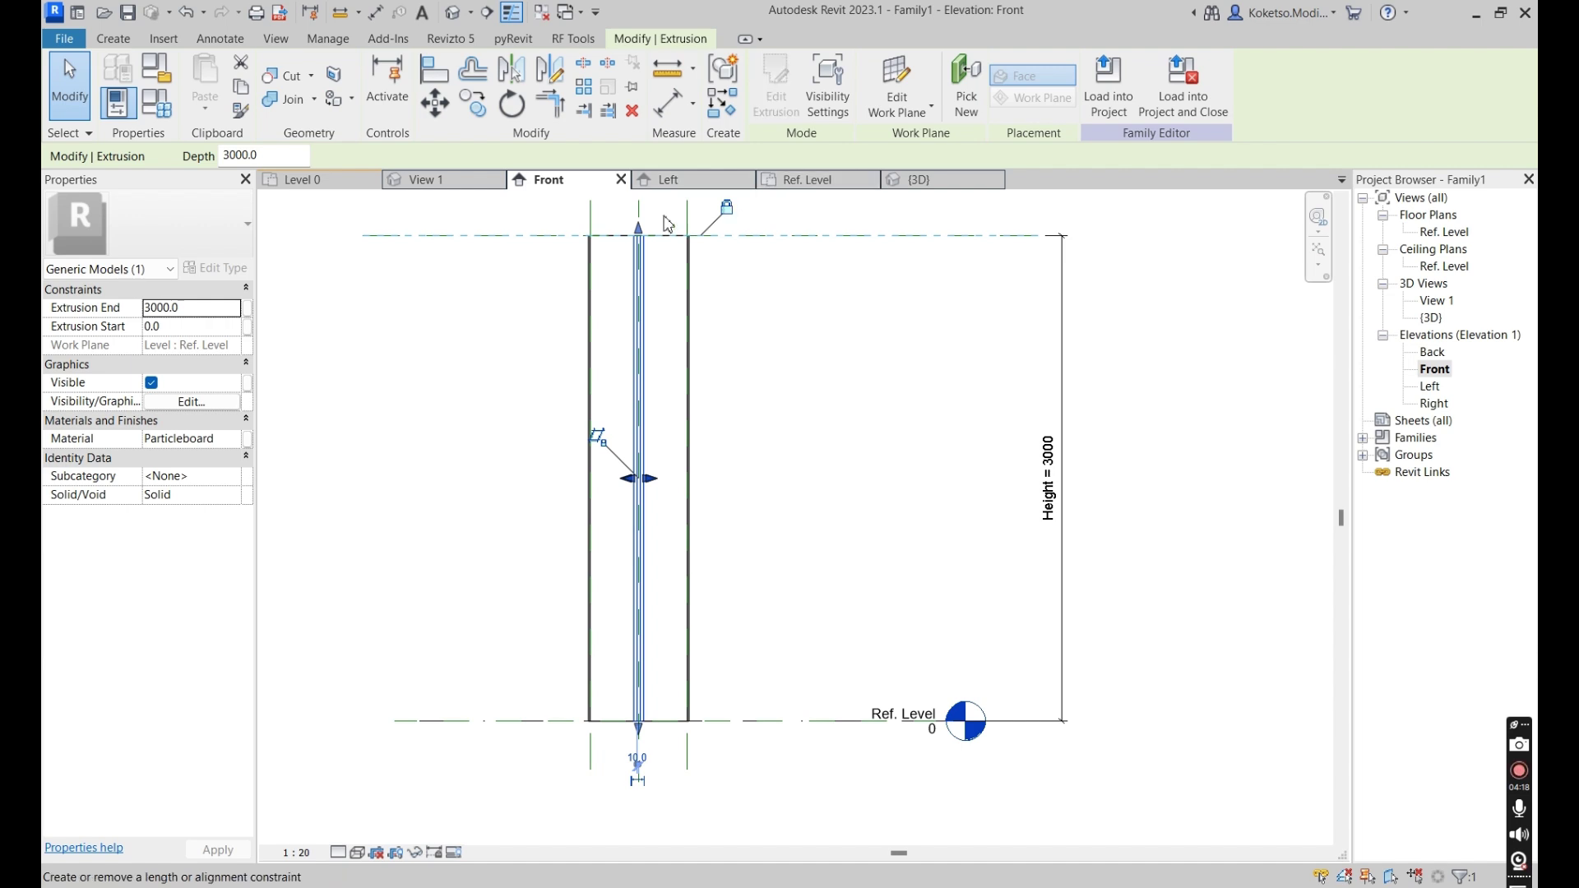
{"action": "key", "text": "Escape"}
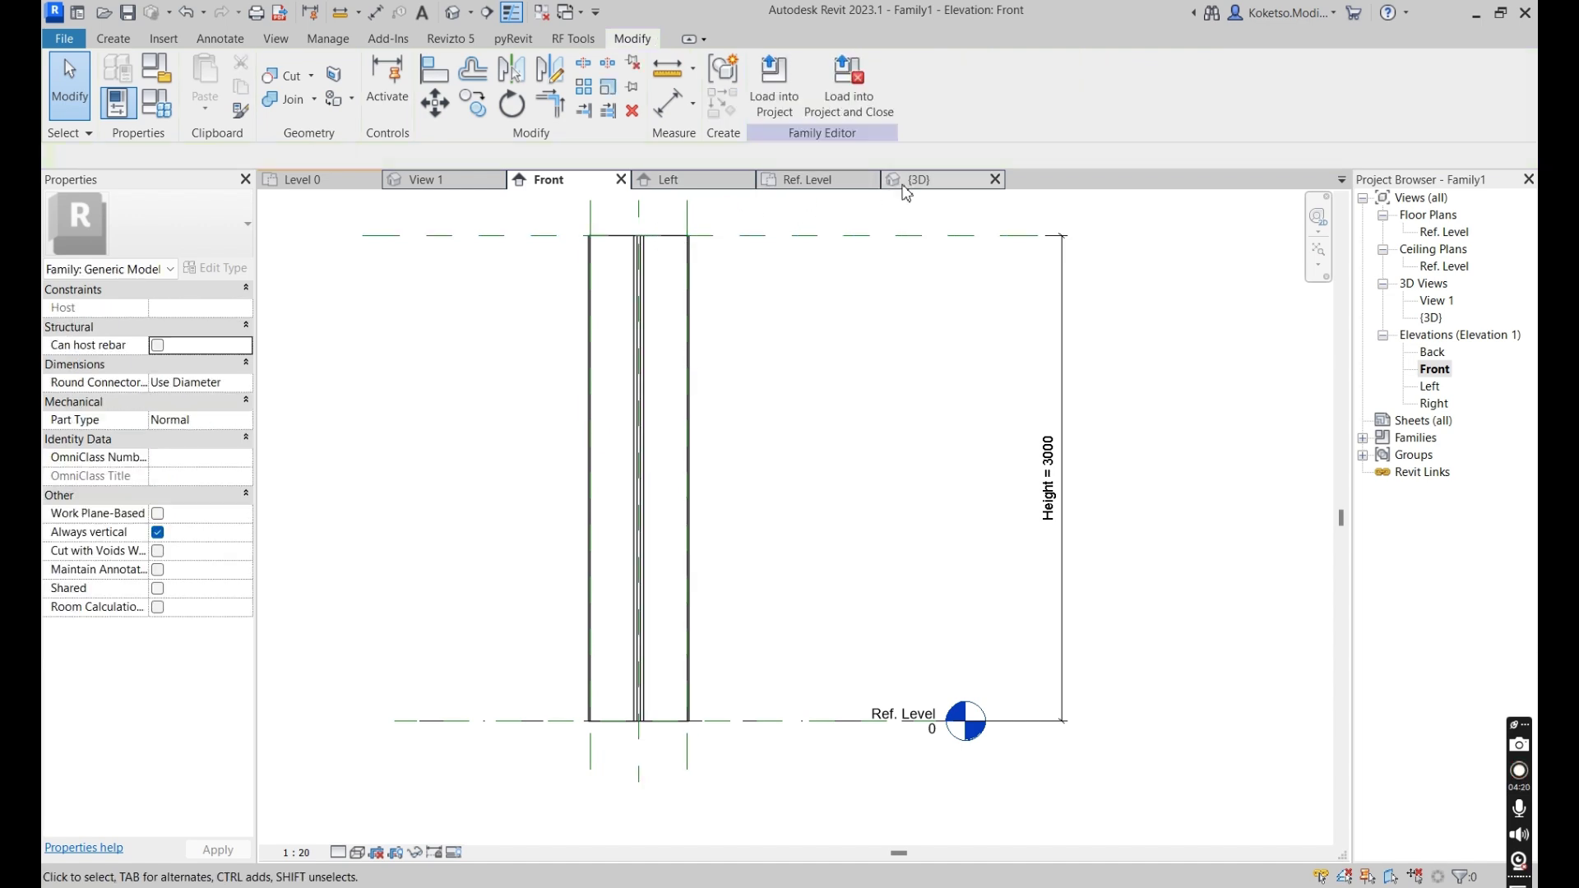
{"action": "left_click", "coordinate": [809, 179]}
Array the I-beam extrusion into 4 copies from its top-right corner to the right reference plane.
{"action": "left_click", "coordinate": [769, 552]}
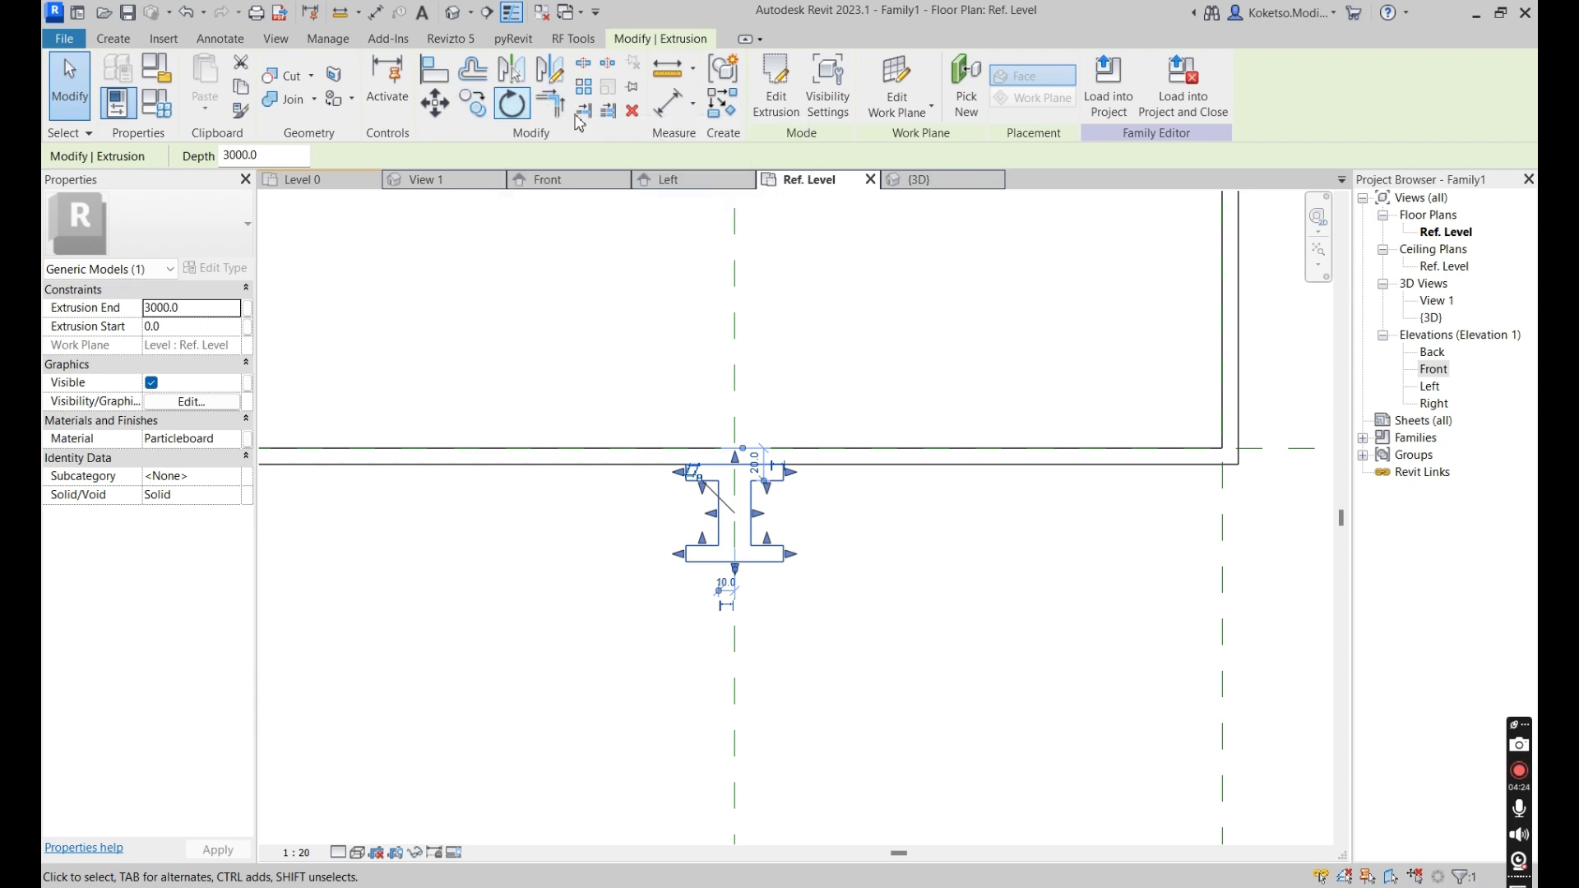
{"action": "left_click", "coordinate": [583, 88]}
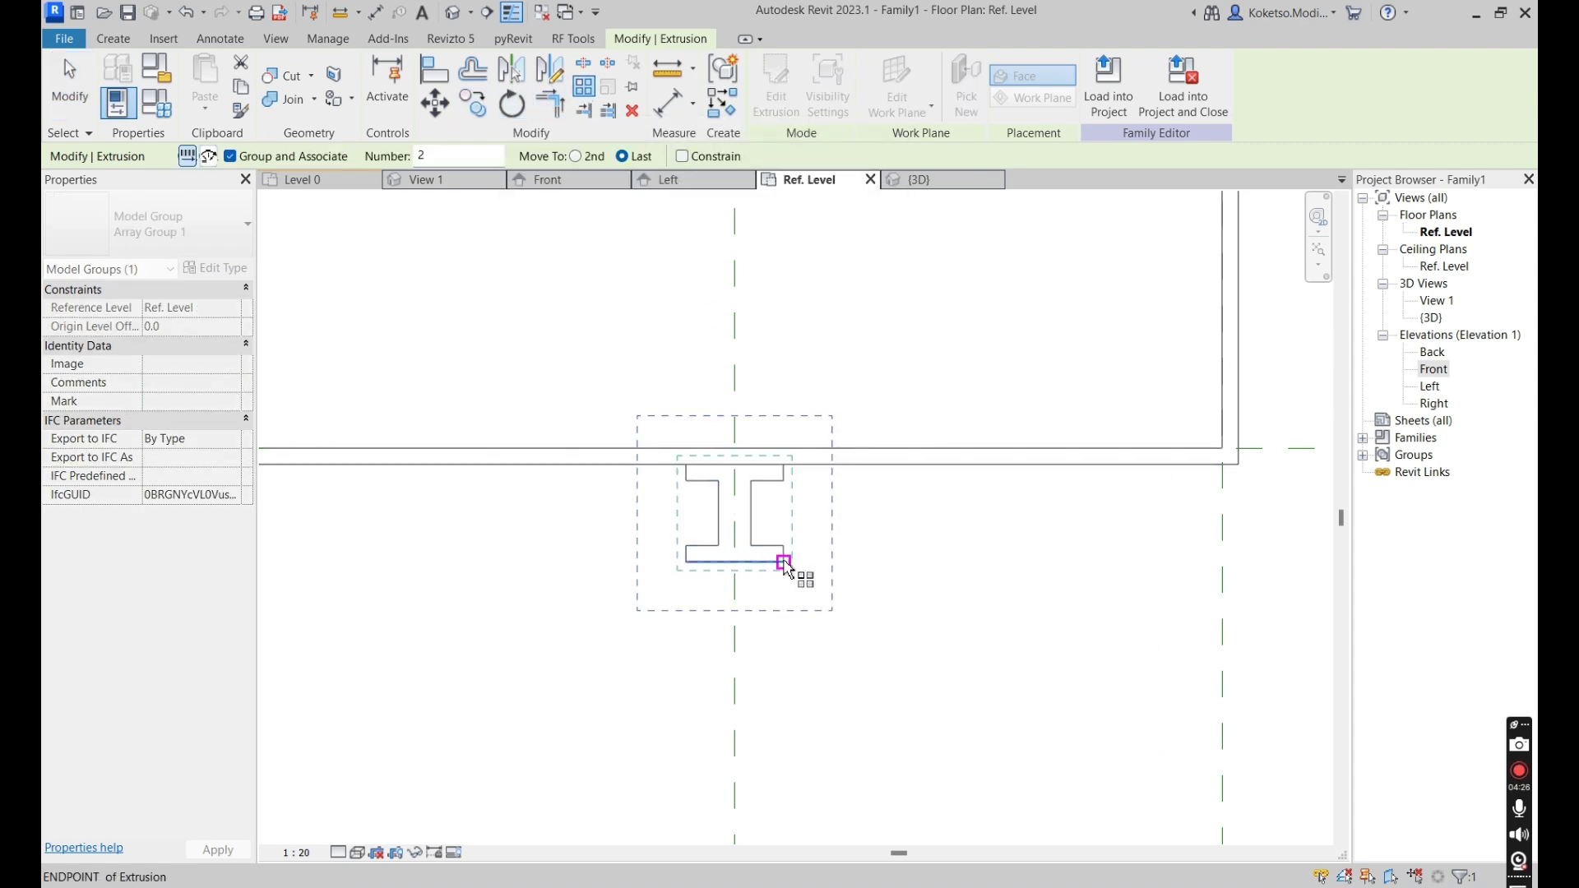
{"action": "left_click", "coordinate": [784, 561]}
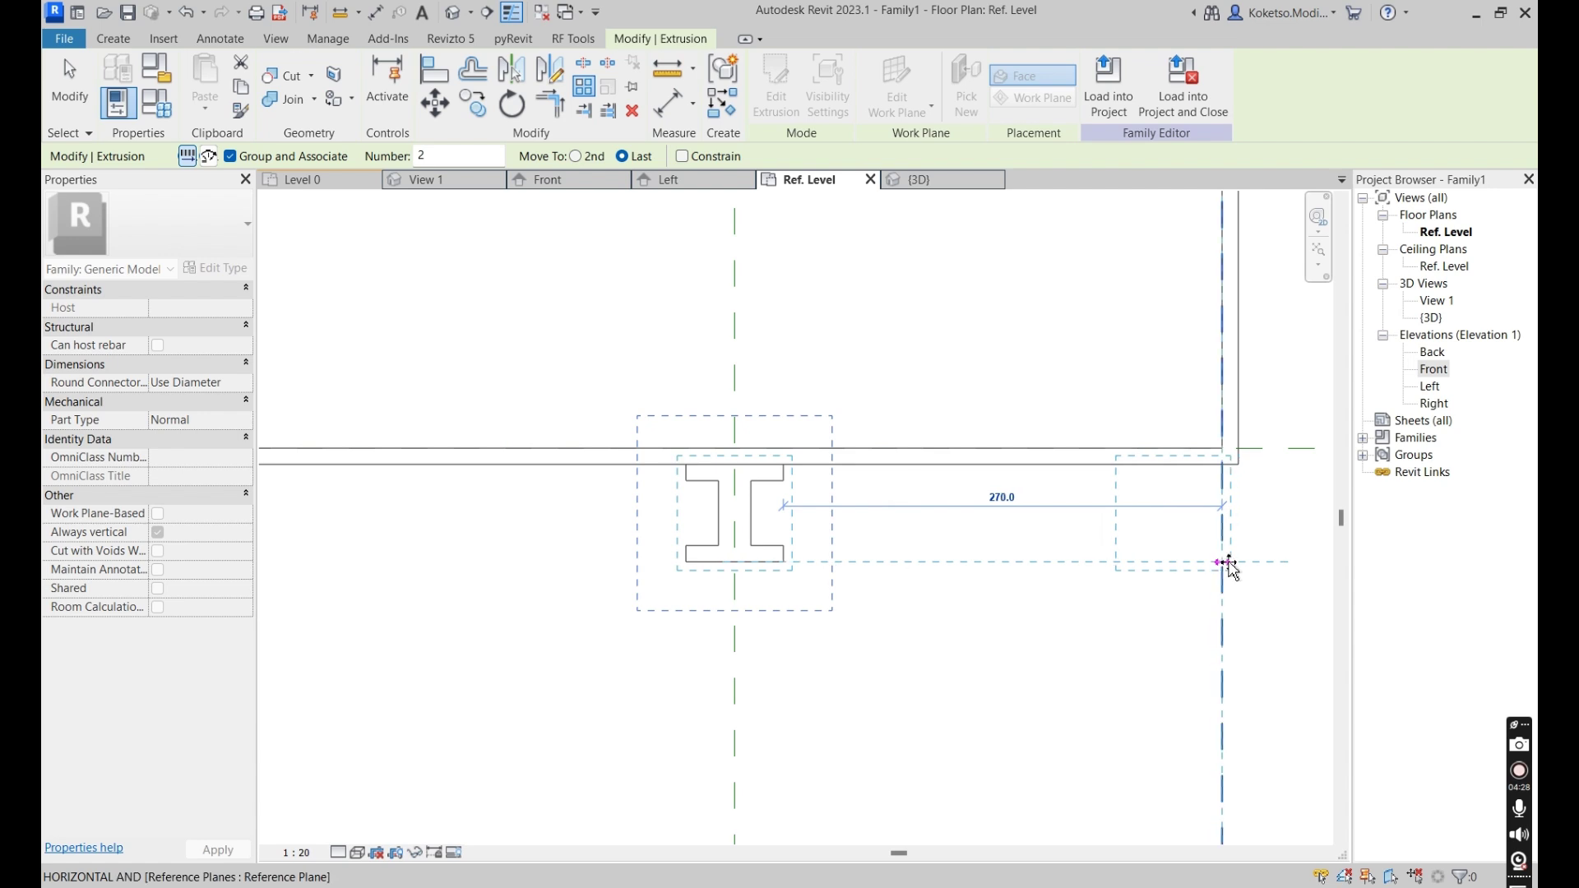
{"action": "key", "text": "Escape"}
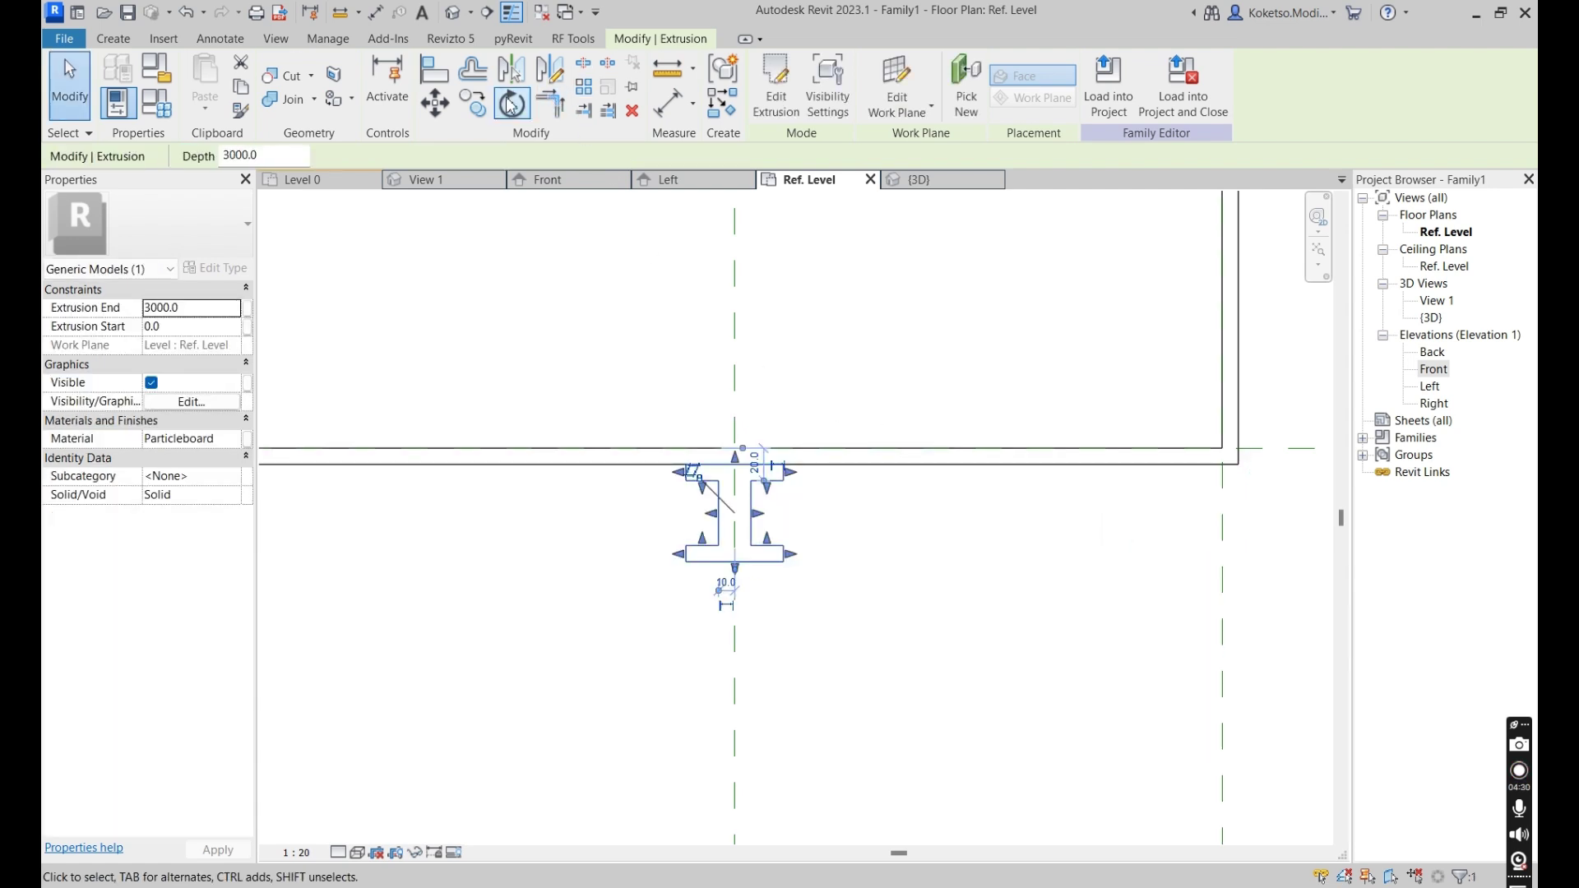
{"action": "left_click", "coordinate": [583, 110]}
{"action": "left_click", "coordinate": [784, 465]}
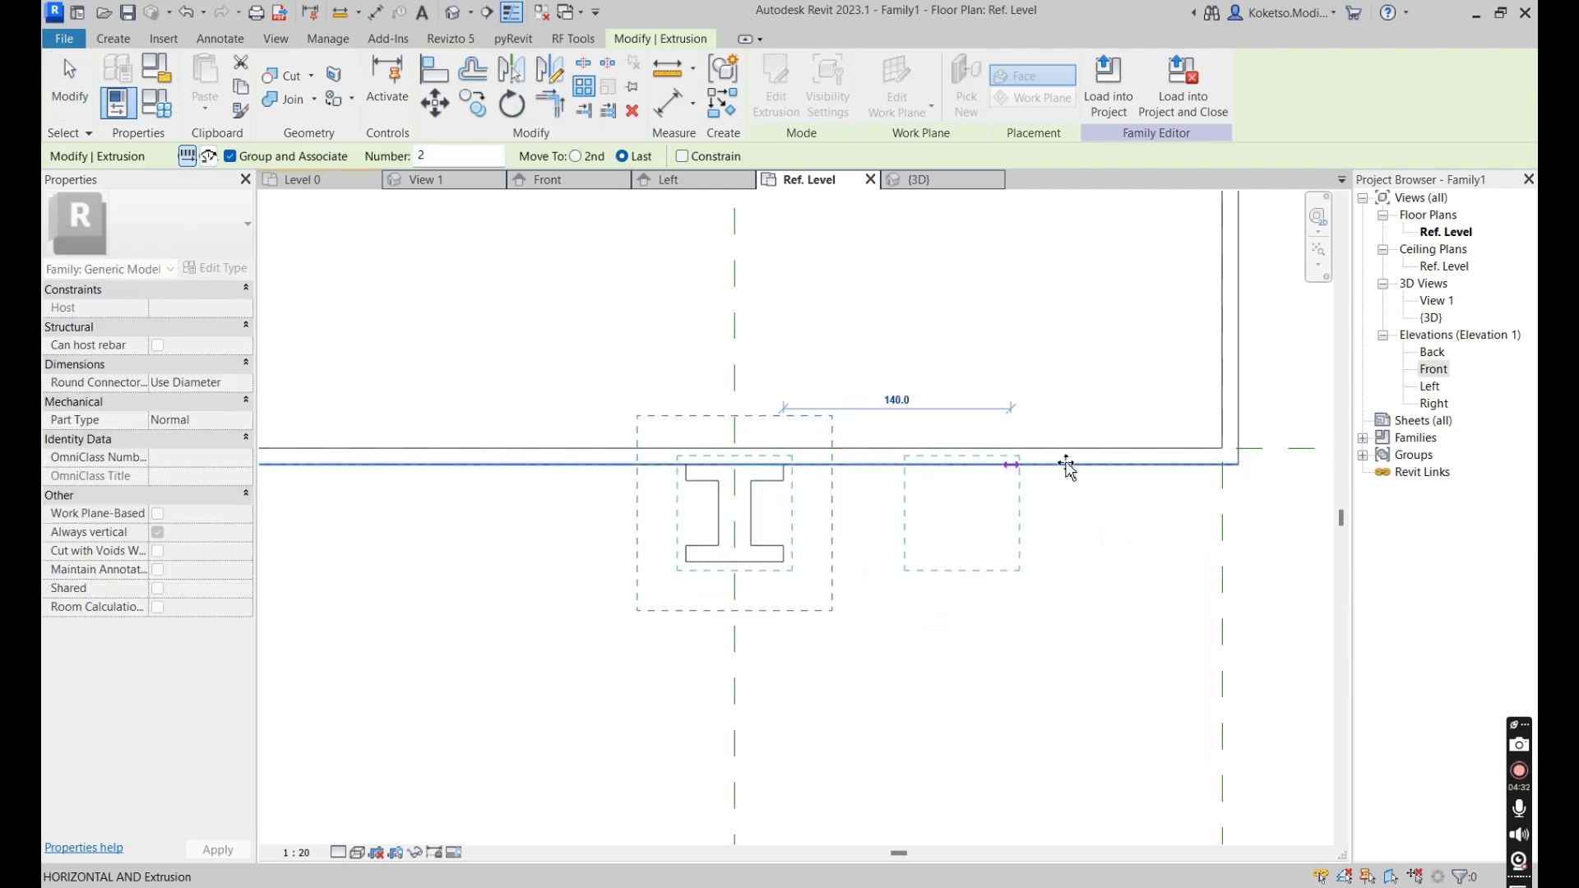
{"action": "left_click", "coordinate": [1238, 465]}
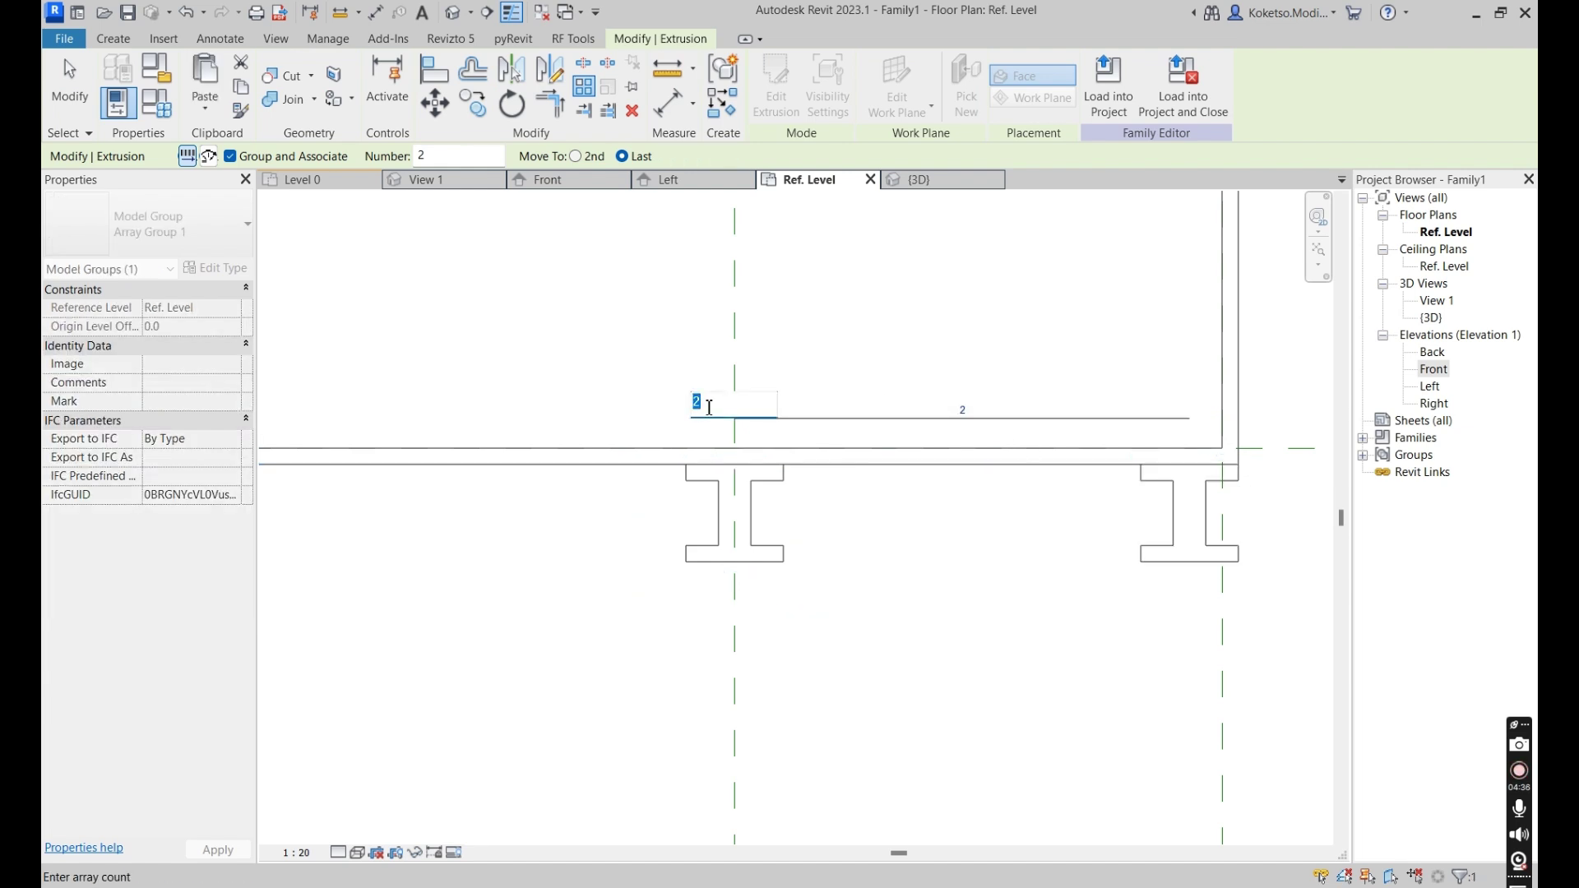
{"action": "key", "text": "Return"}
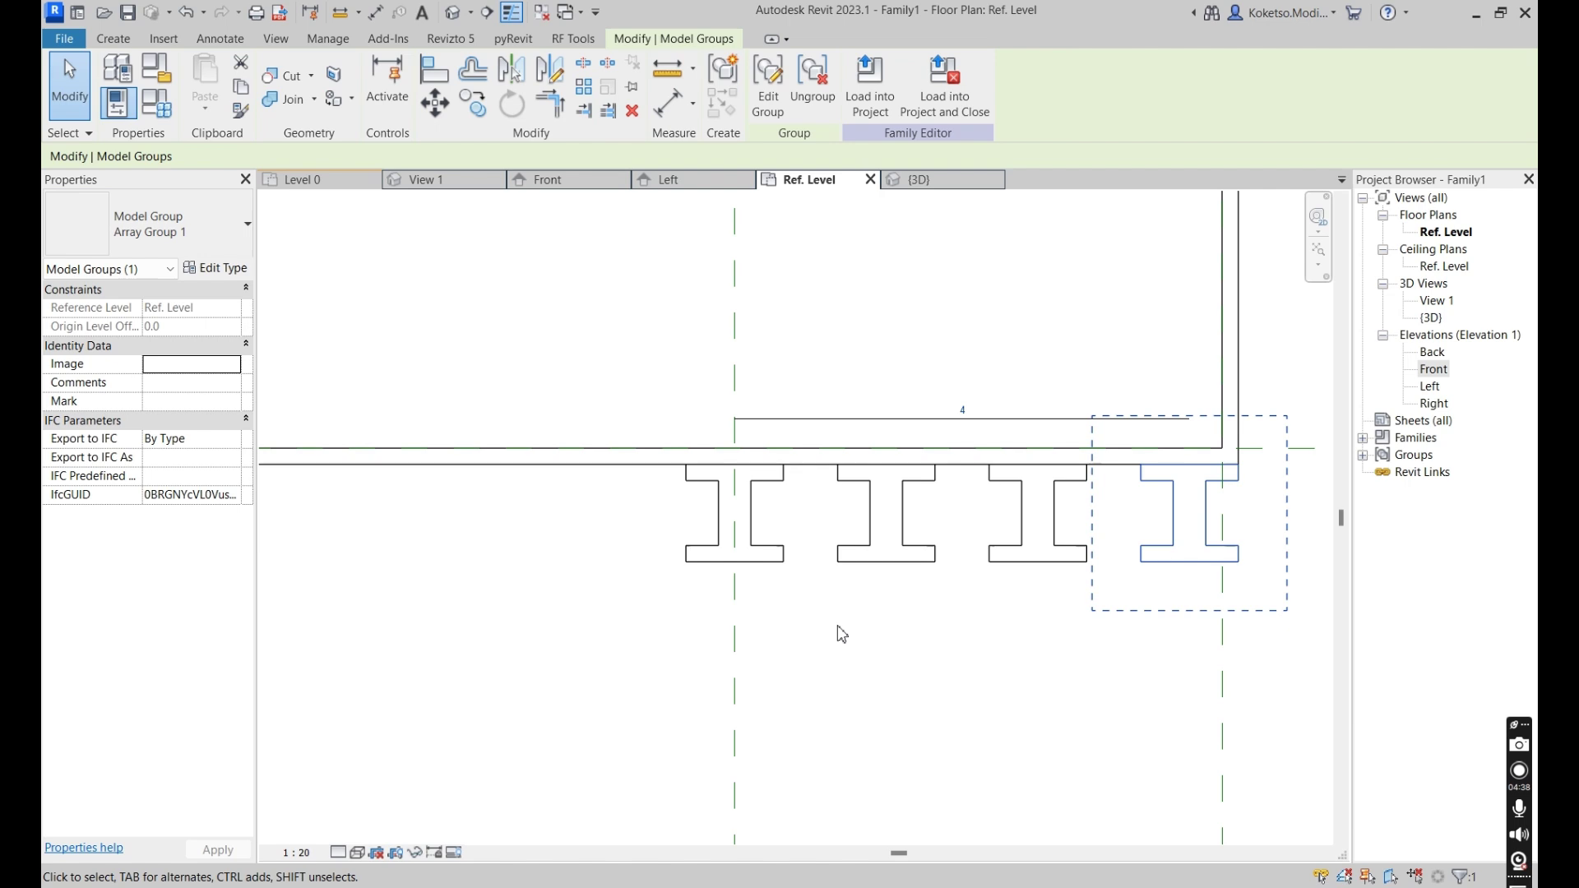
{"action": "scroll", "coordinate": [840, 633], "scroll_direction": "down", "scroll_amount": 2}
{"action": "key", "text": "Escape"}
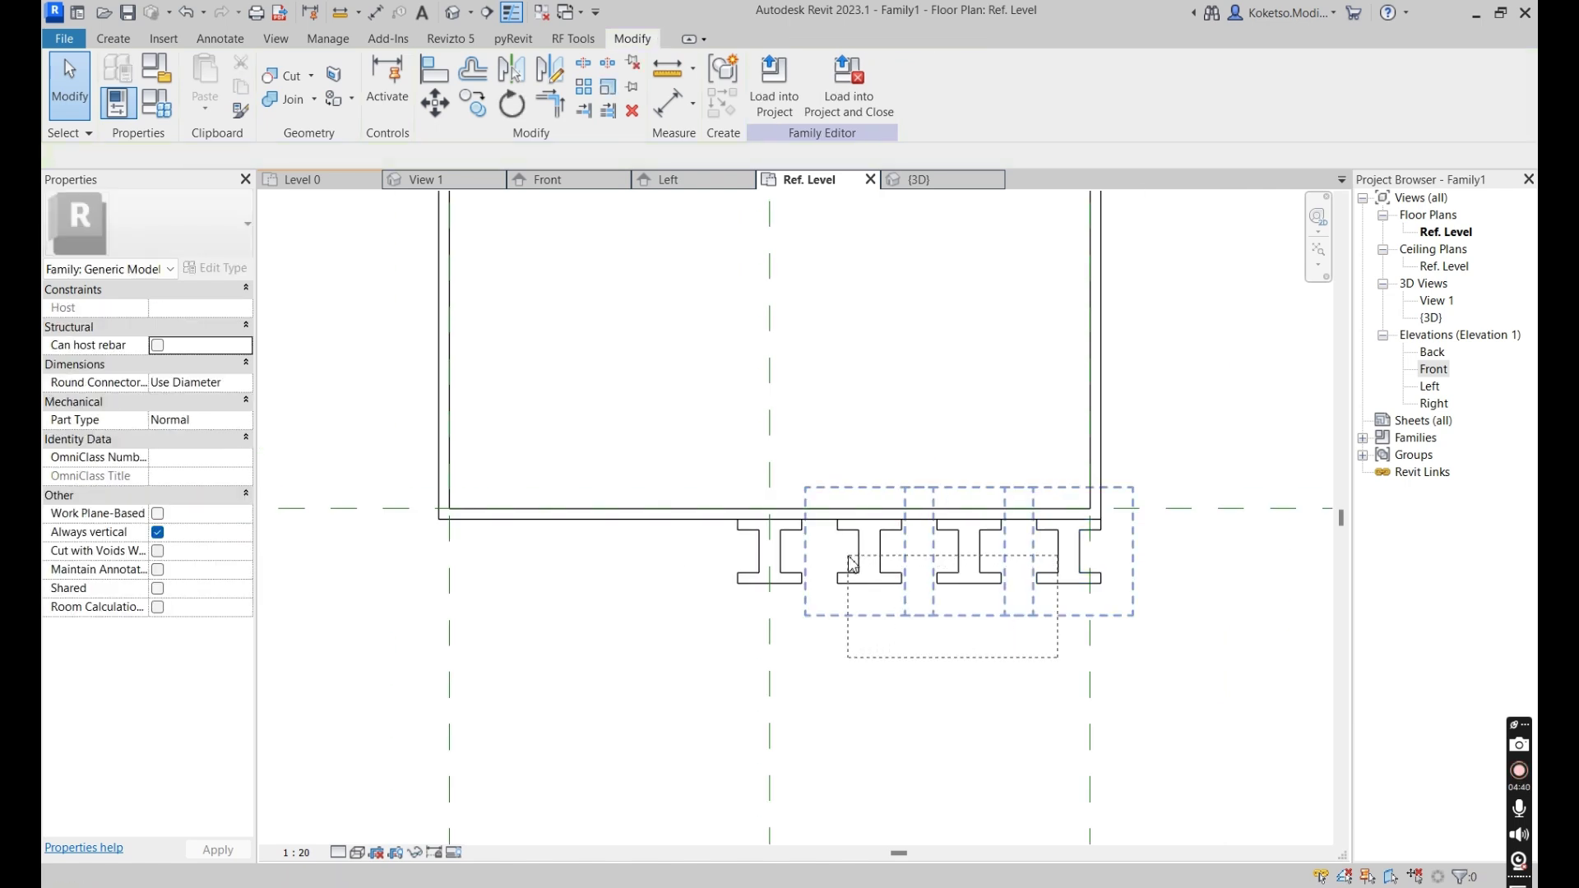
Mirror copies of the three right-hand I-beam groups across the centre reference plane.
{"action": "left_click_drag", "start_coordinate": [852, 564], "coordinate": [850, 562]}
{"action": "left_click", "coordinate": [512, 69]}
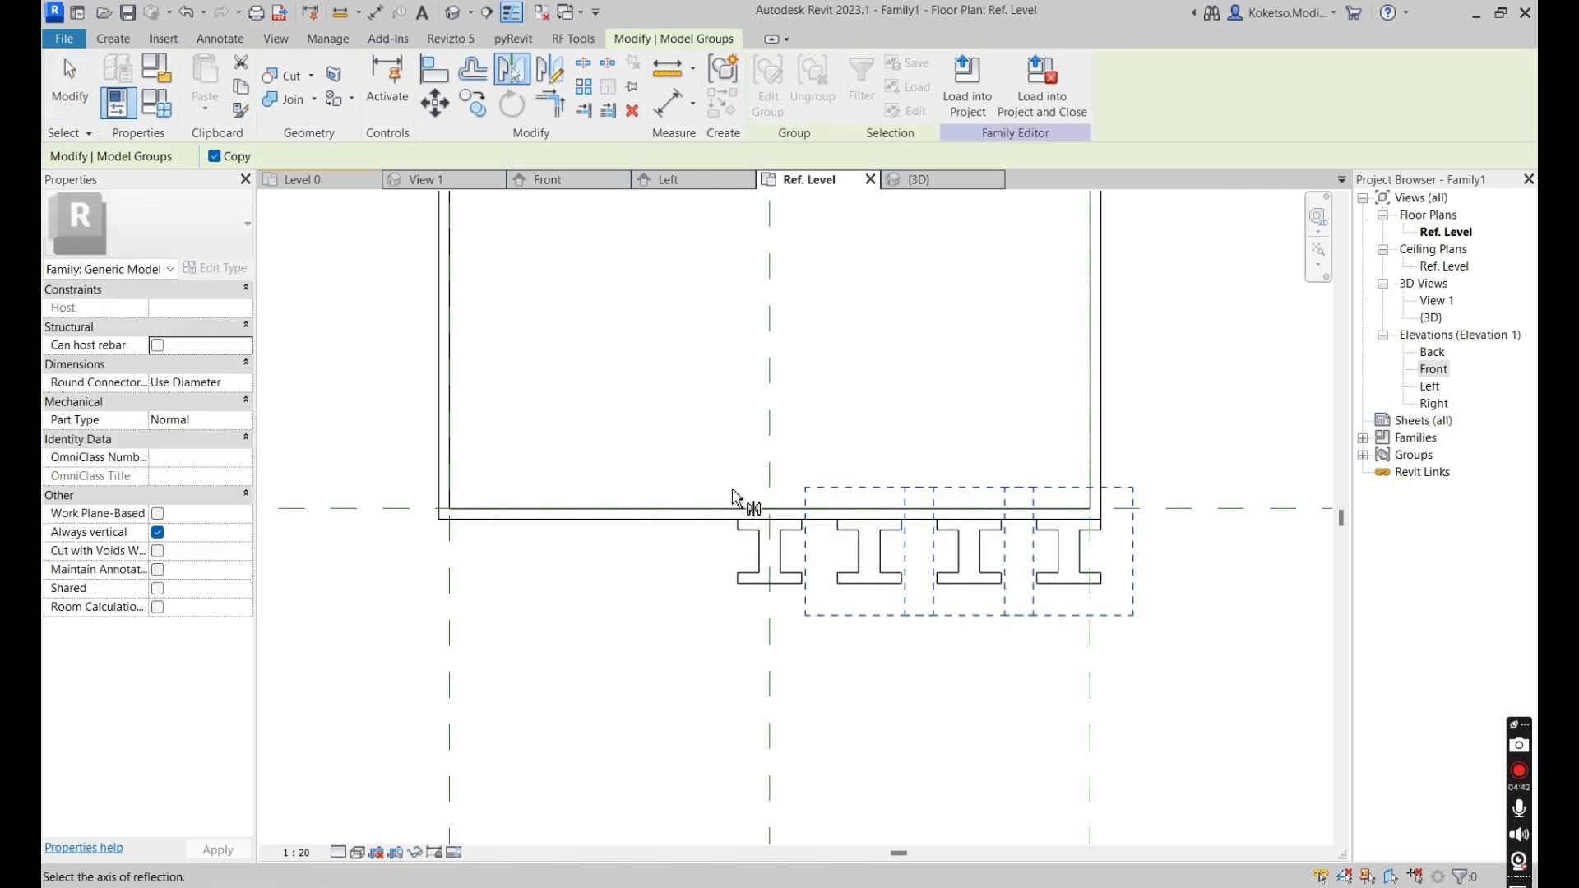
{"action": "left_click", "coordinate": [770, 663]}
{"action": "key", "text": "Escape"}
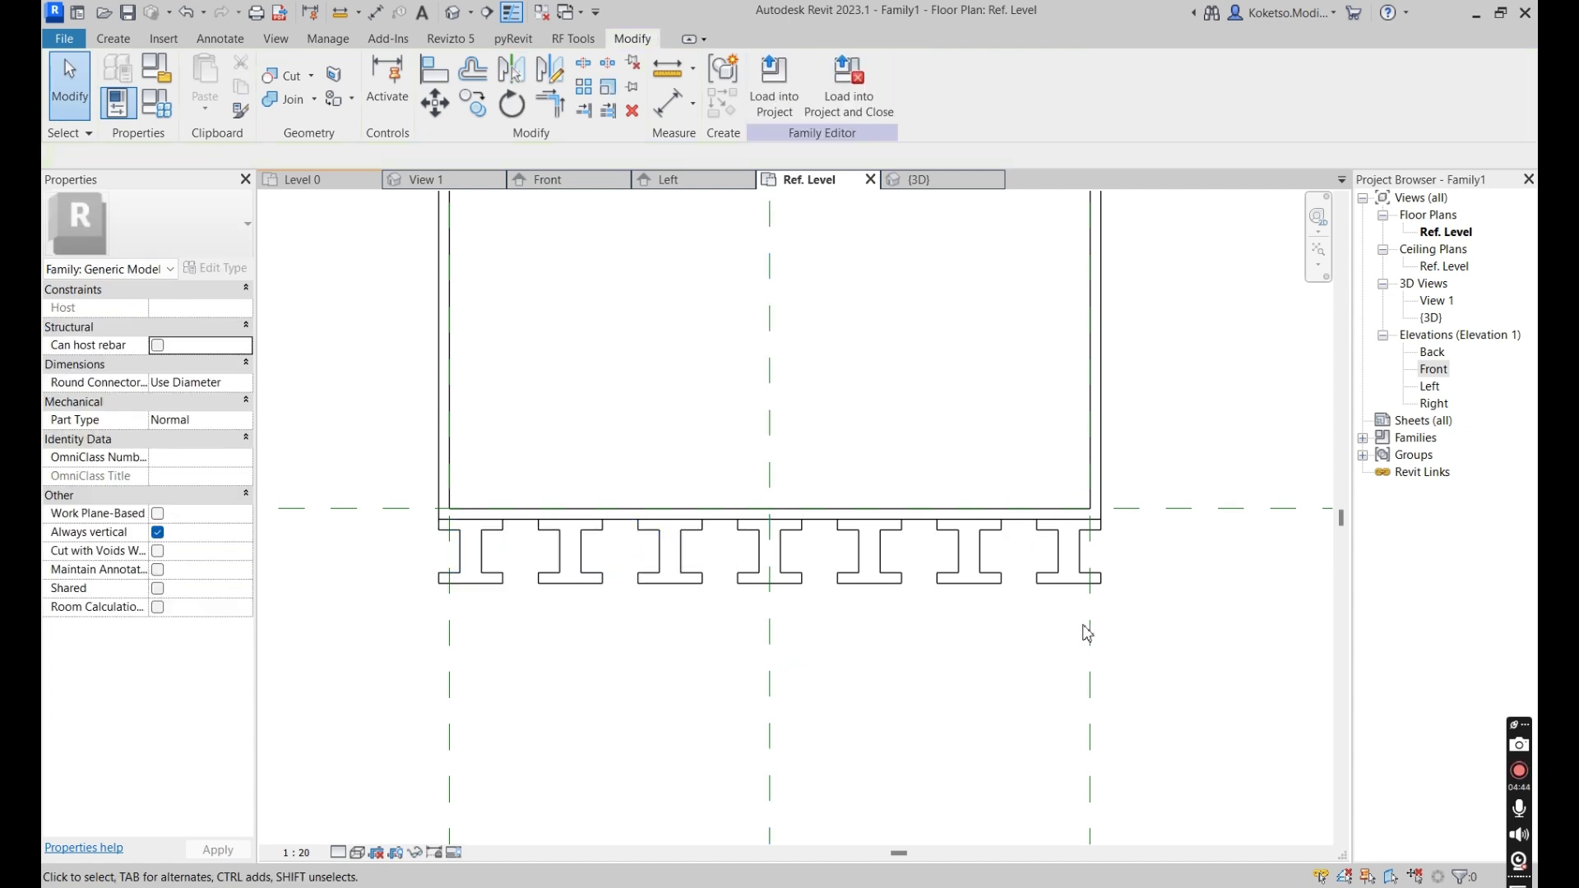
Filter the row selection down to the seven model groups and ungroup them.
{"action": "left_click_drag", "start_coordinate": [1069, 619], "coordinate": [666, 566]}
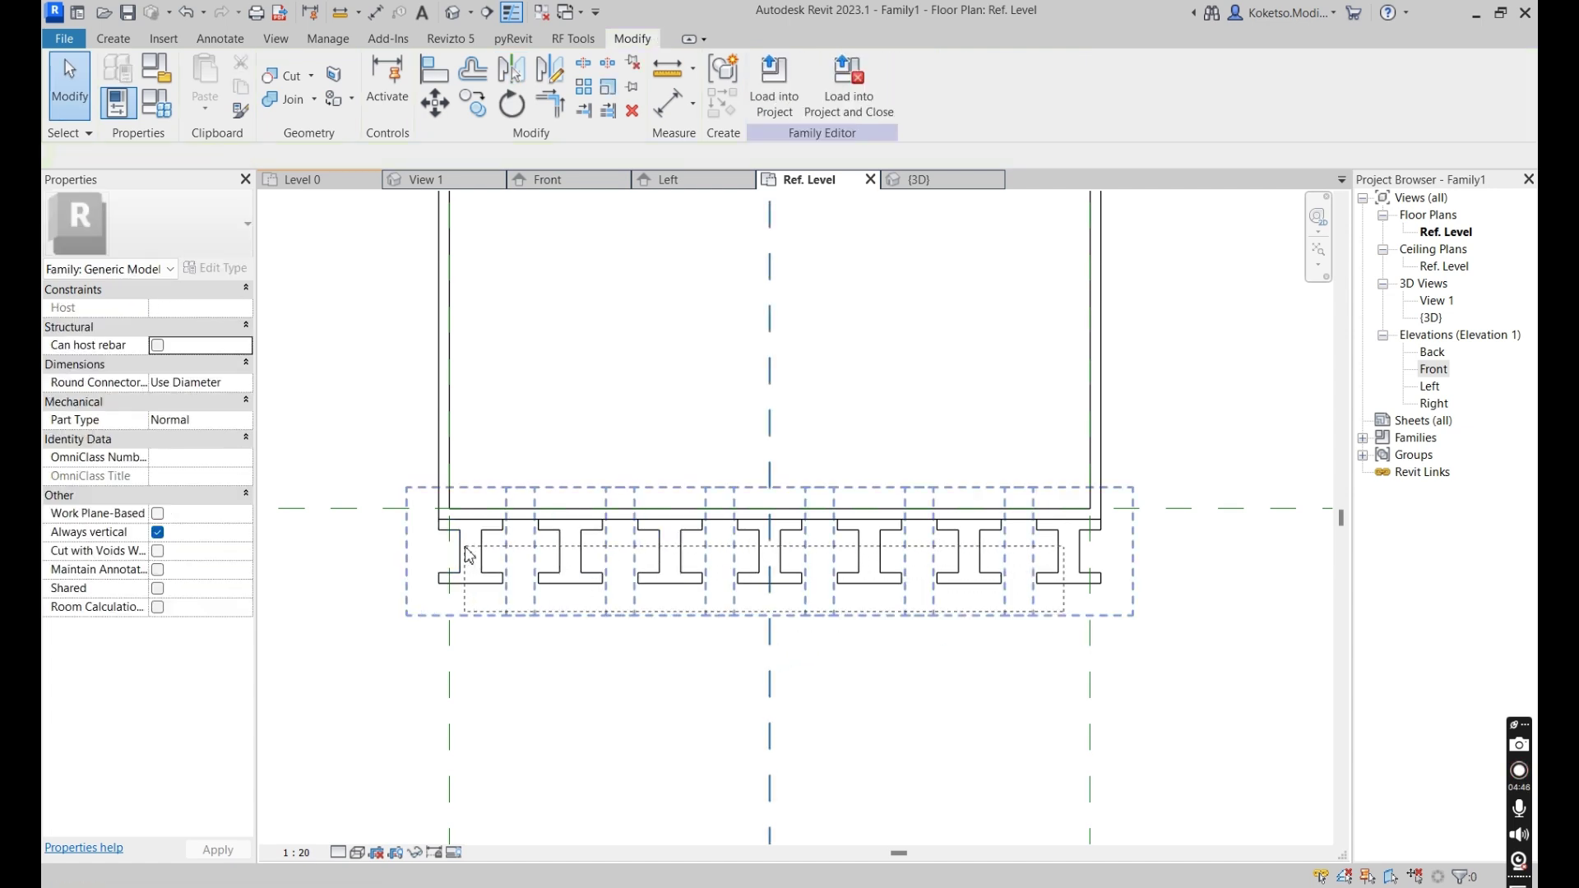
{"action": "left_click_drag", "start_coordinate": [469, 555], "coordinate": [467, 556]}
{"action": "left_click", "coordinate": [768, 82]}
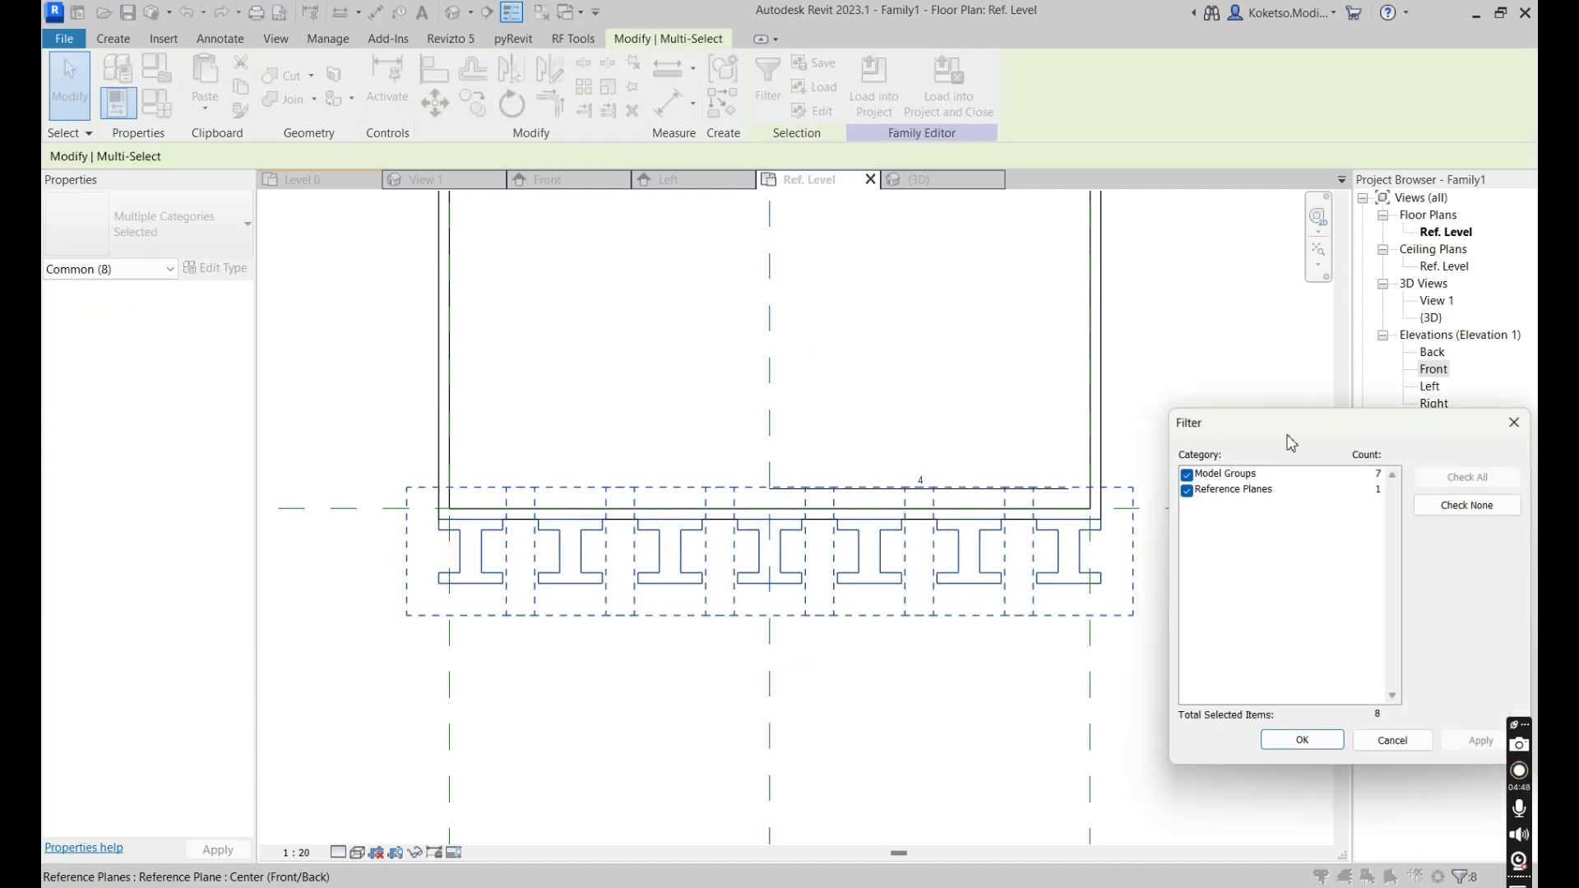
{"action": "left_click_drag", "start_coordinate": [1349, 429], "coordinate": [1176, 359]}
{"action": "left_click", "coordinate": [1294, 434]}
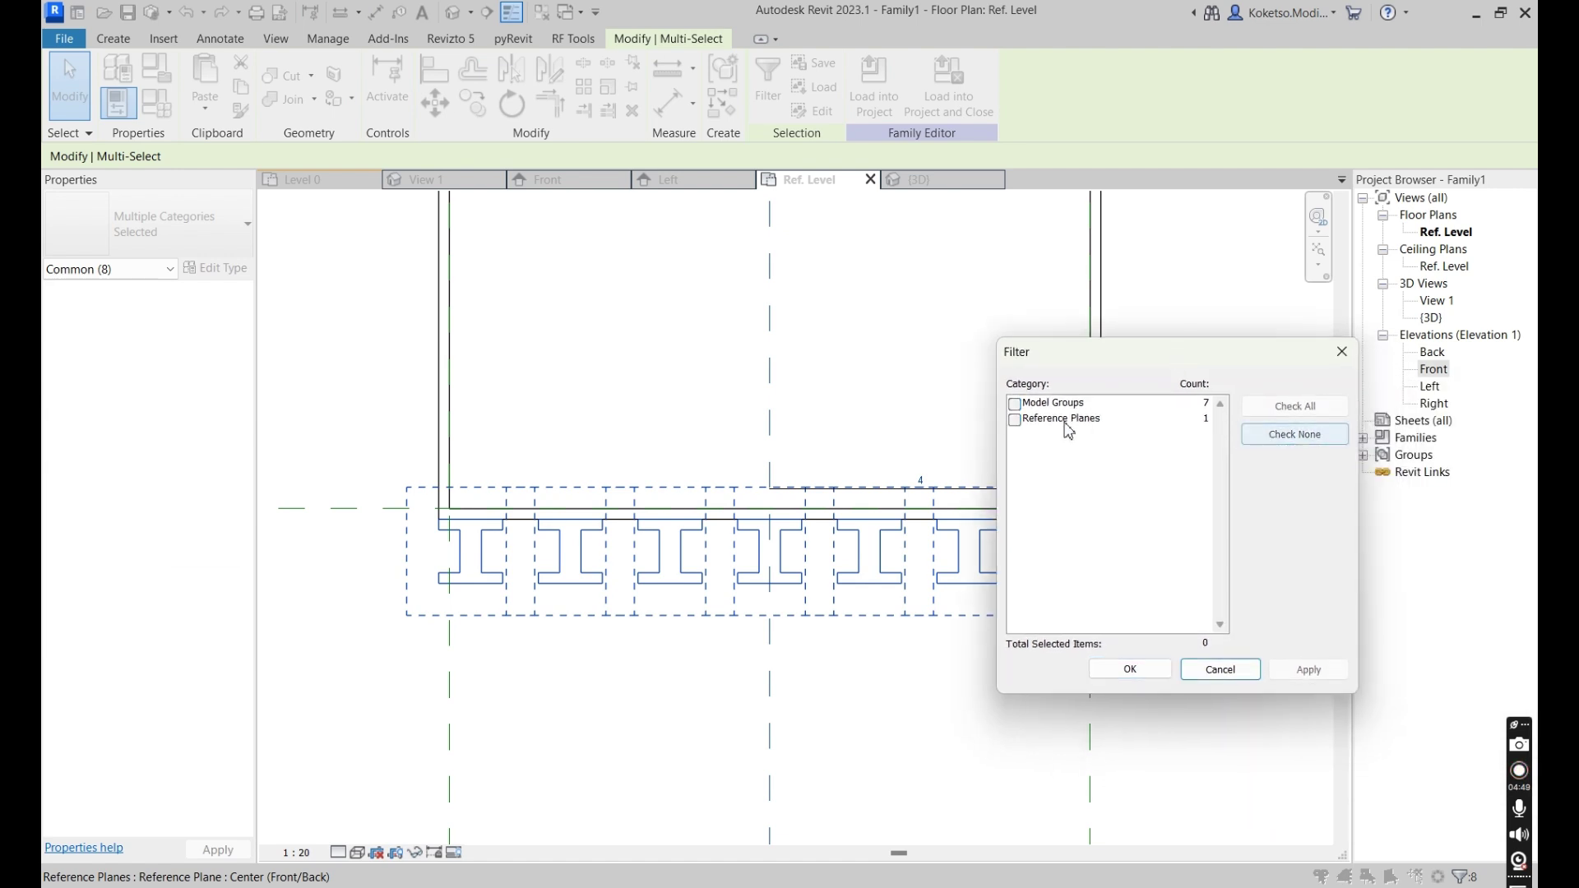
{"action": "left_click", "coordinate": [1014, 404]}
{"action": "left_click", "coordinate": [1131, 670]}
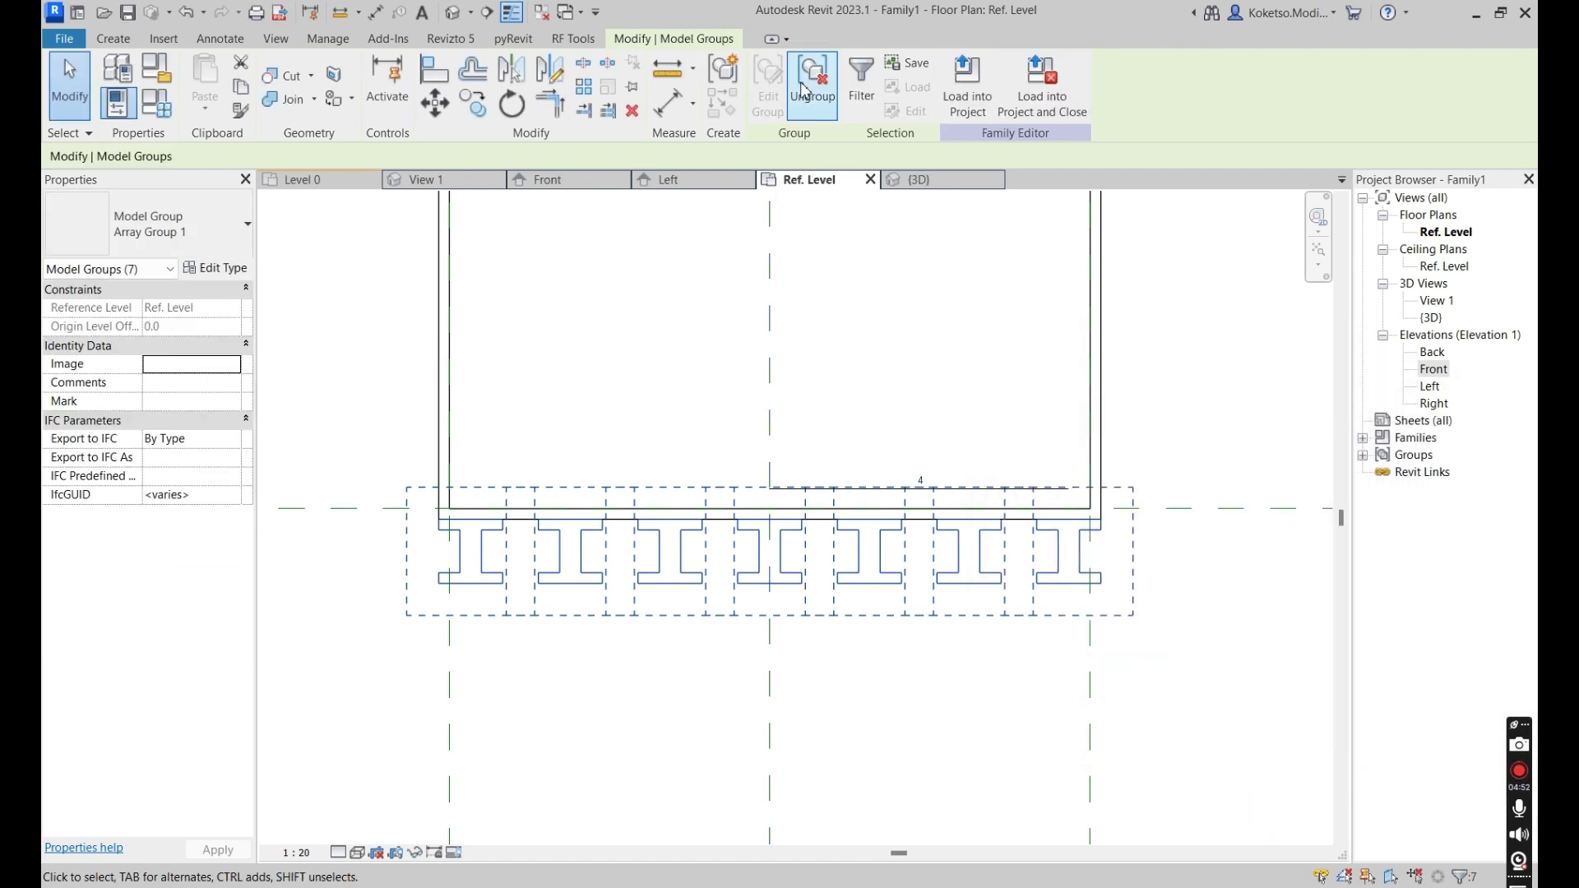
{"action": "left_click", "coordinate": [812, 82]}
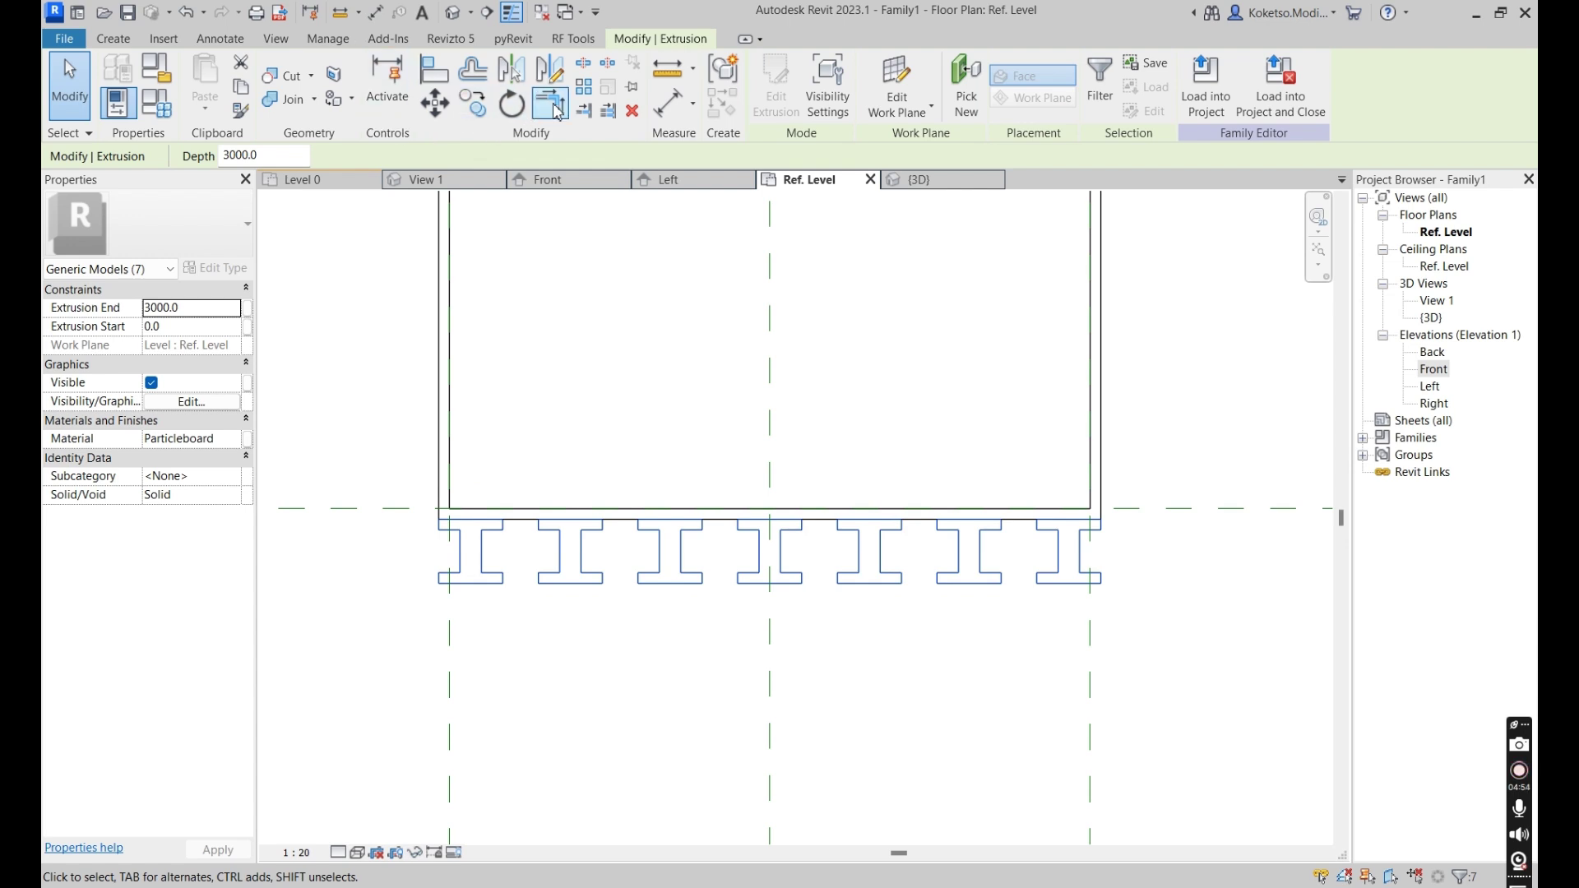
Rotate a copy of the beam row 90° about the column corner and move it onto the right side.
{"action": "left_click", "coordinate": [509, 107]}
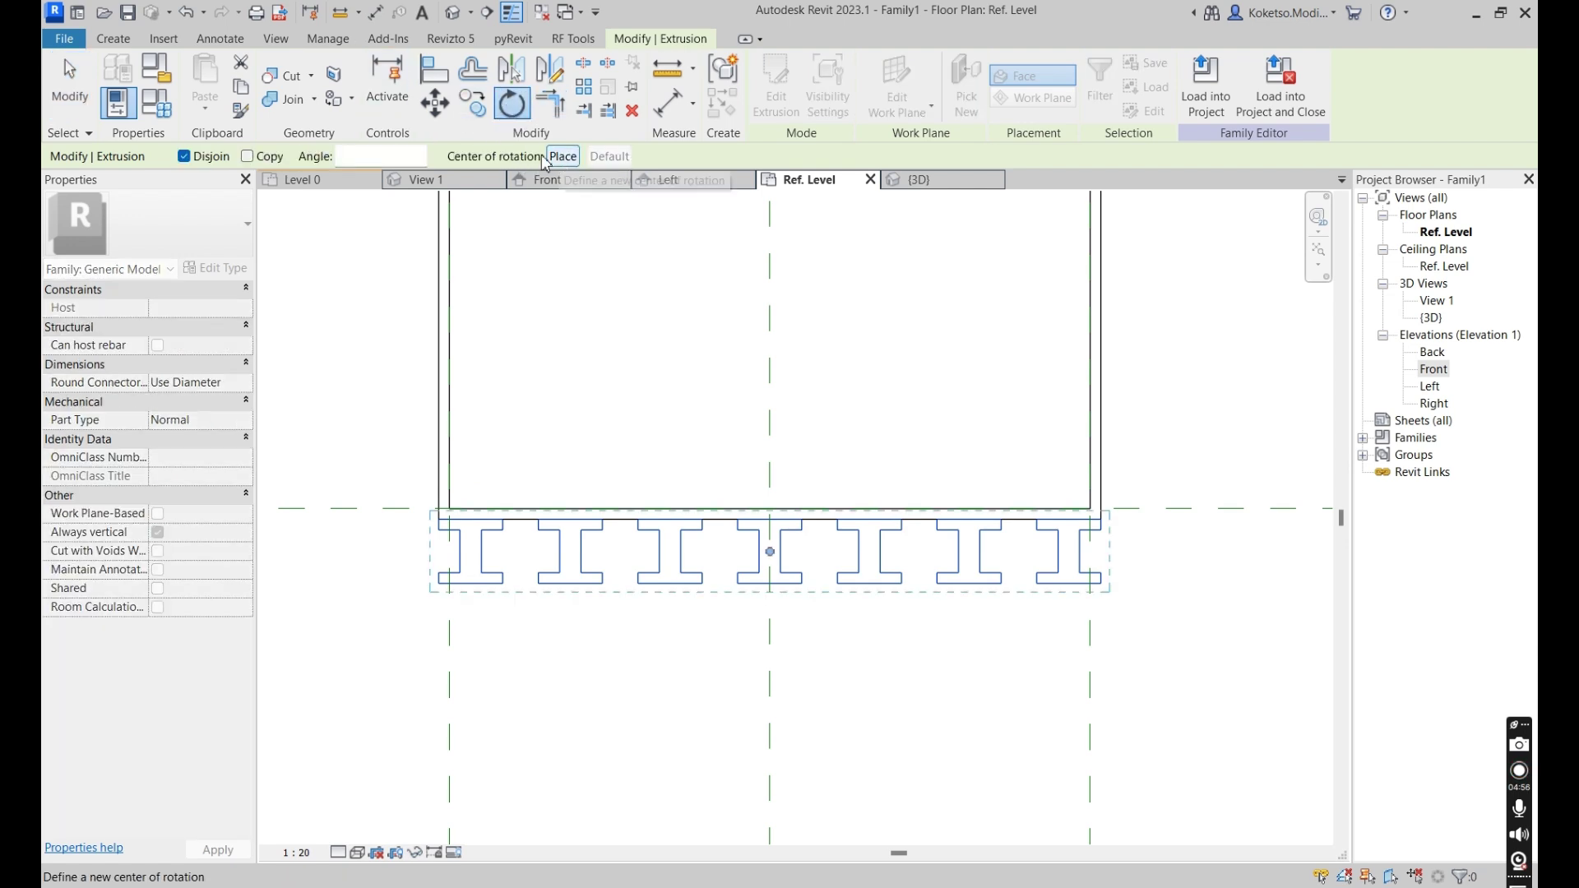
{"action": "left_click", "coordinate": [564, 158]}
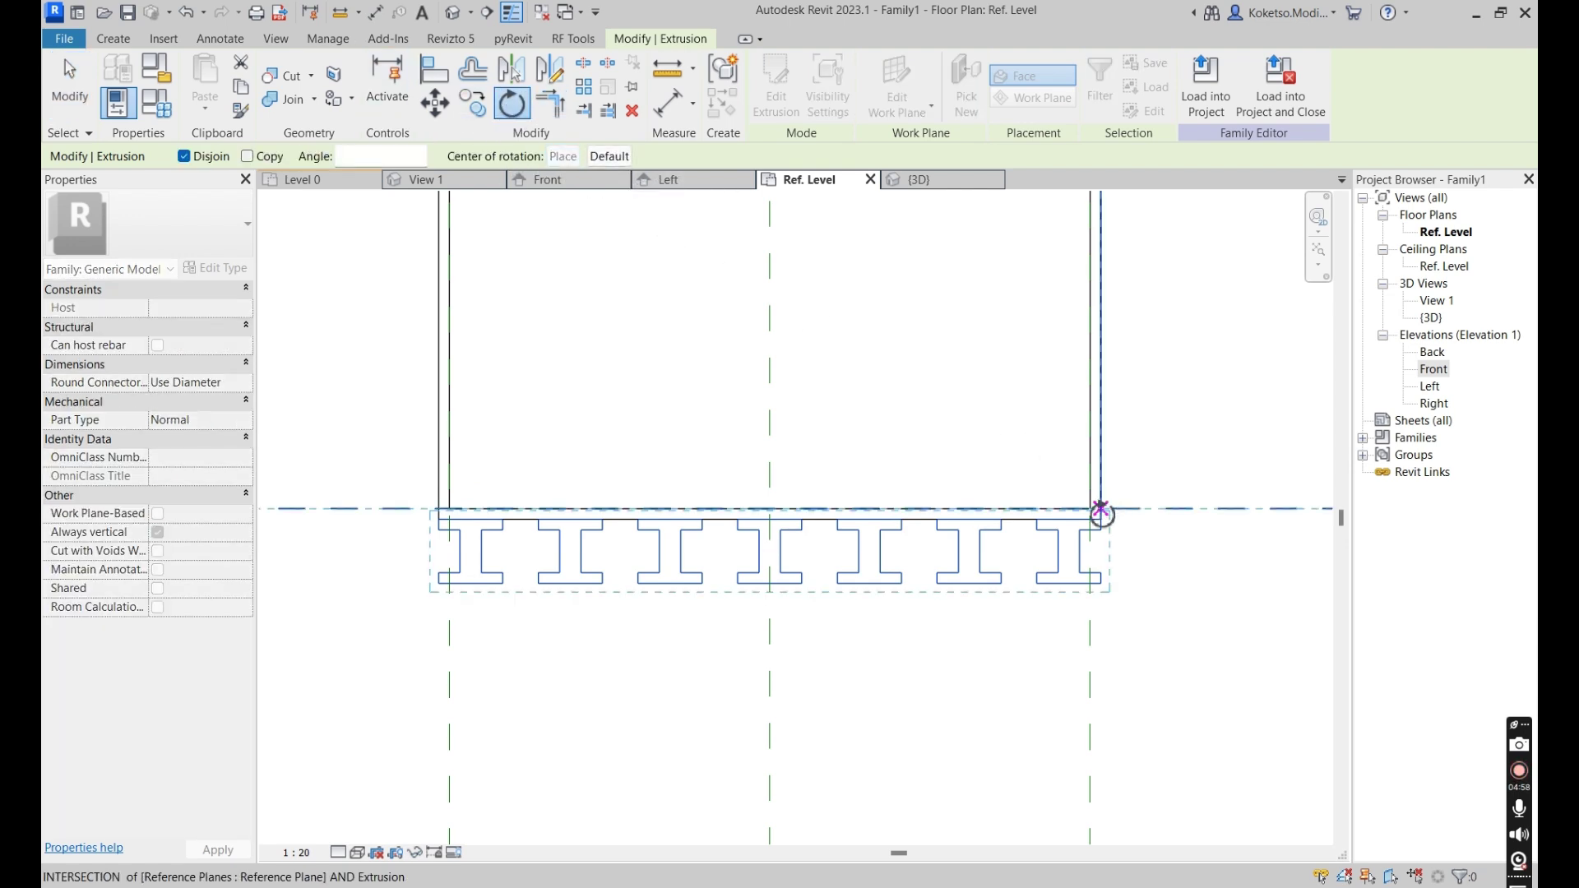
{"action": "left_click", "coordinate": [1101, 520]}
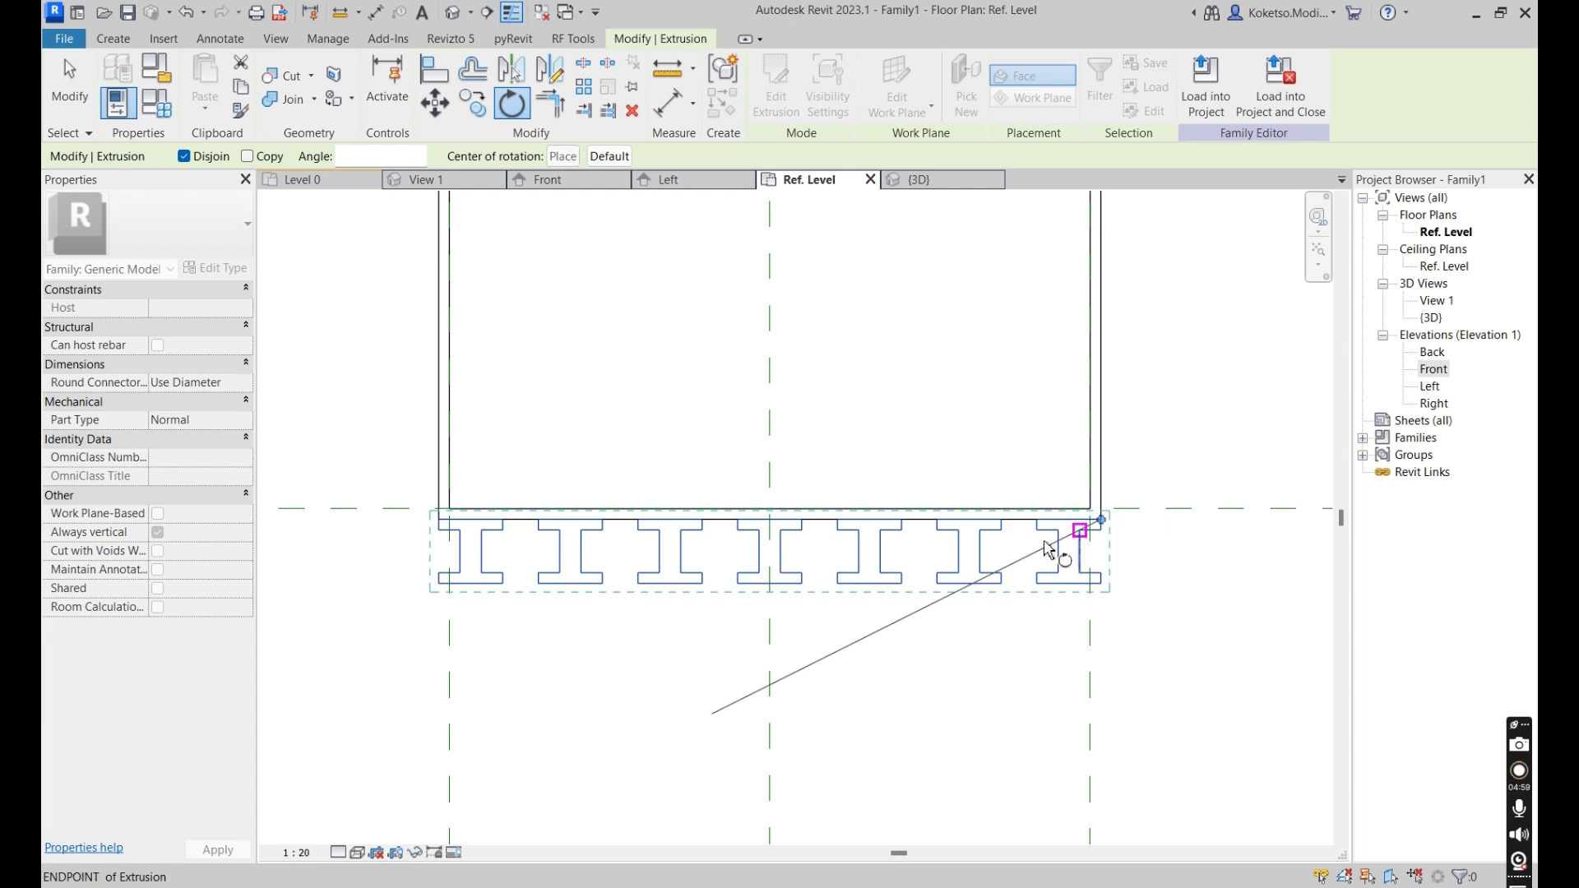
{"action": "left_click", "coordinate": [1002, 521]}
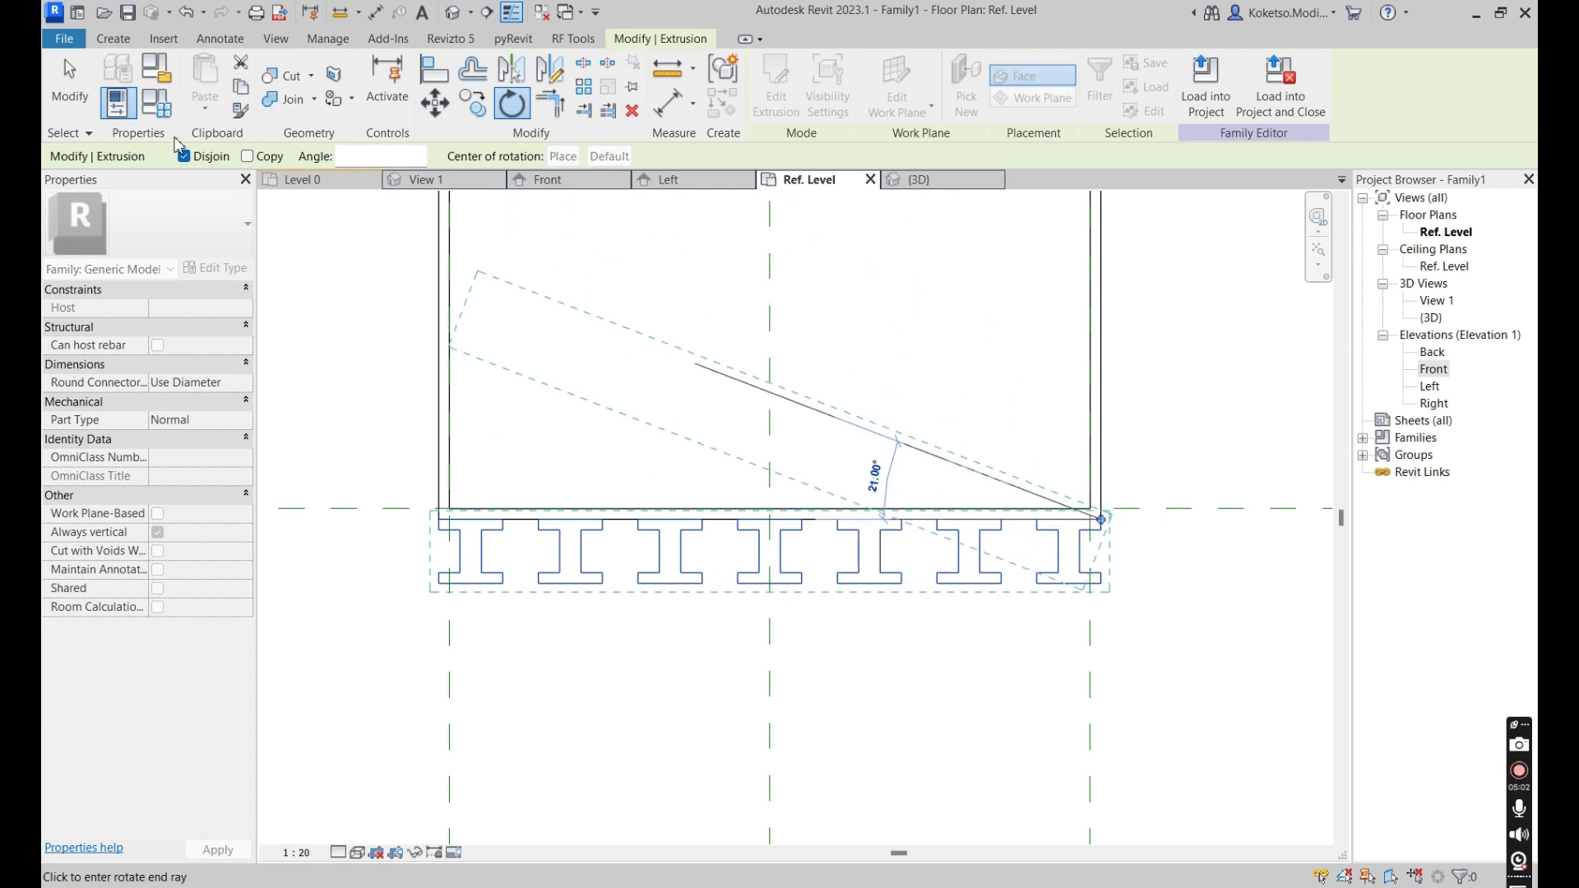
{"action": "left_click", "coordinate": [247, 157]}
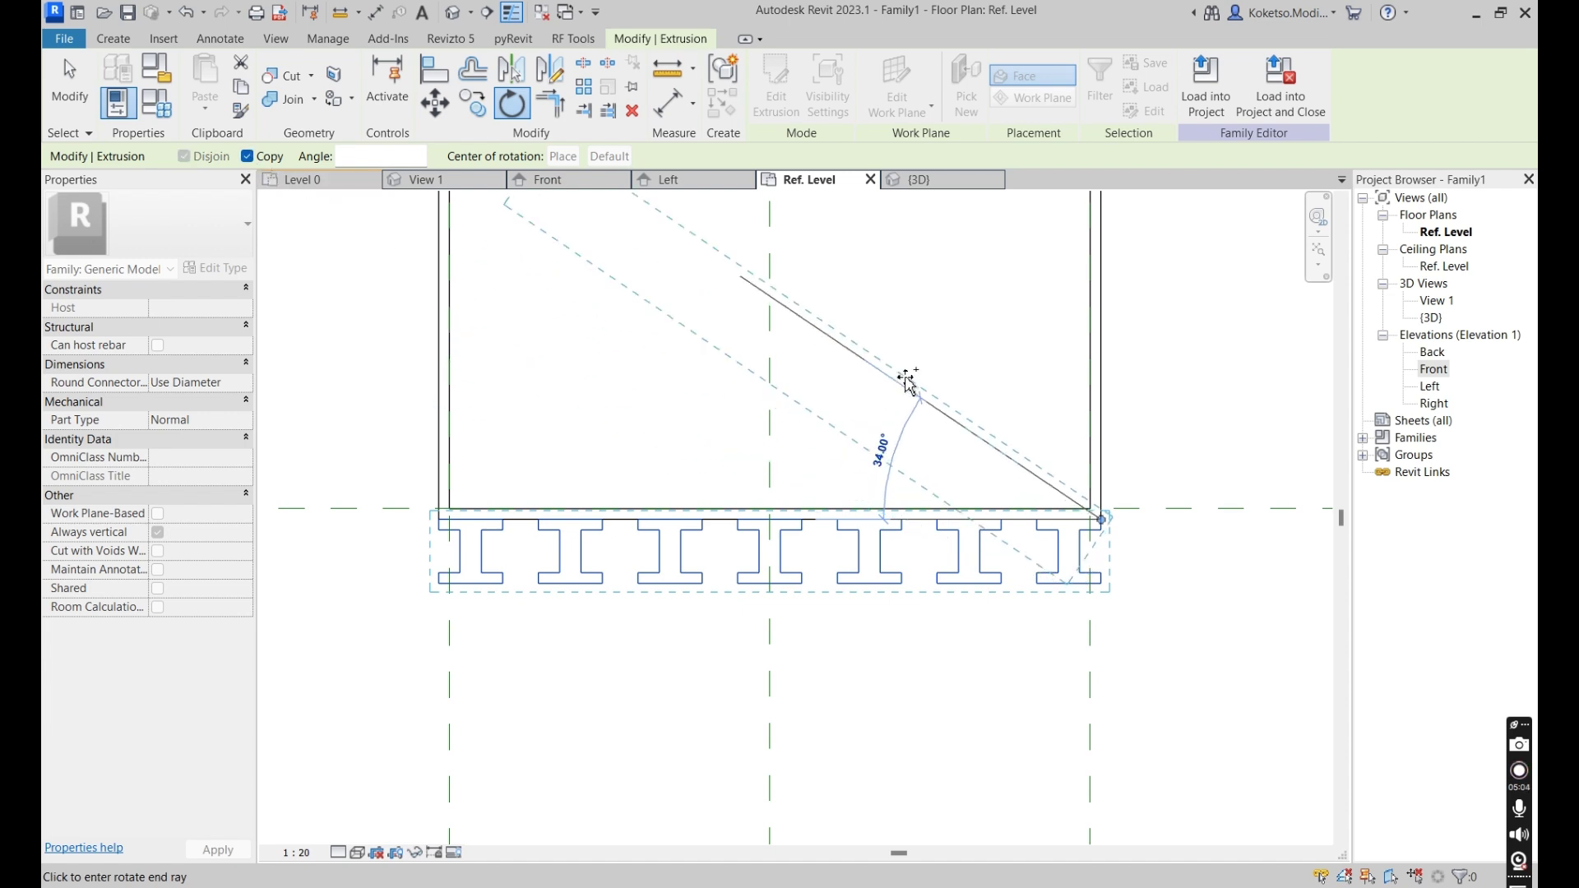
{"action": "left_click", "coordinate": [1108, 339]}
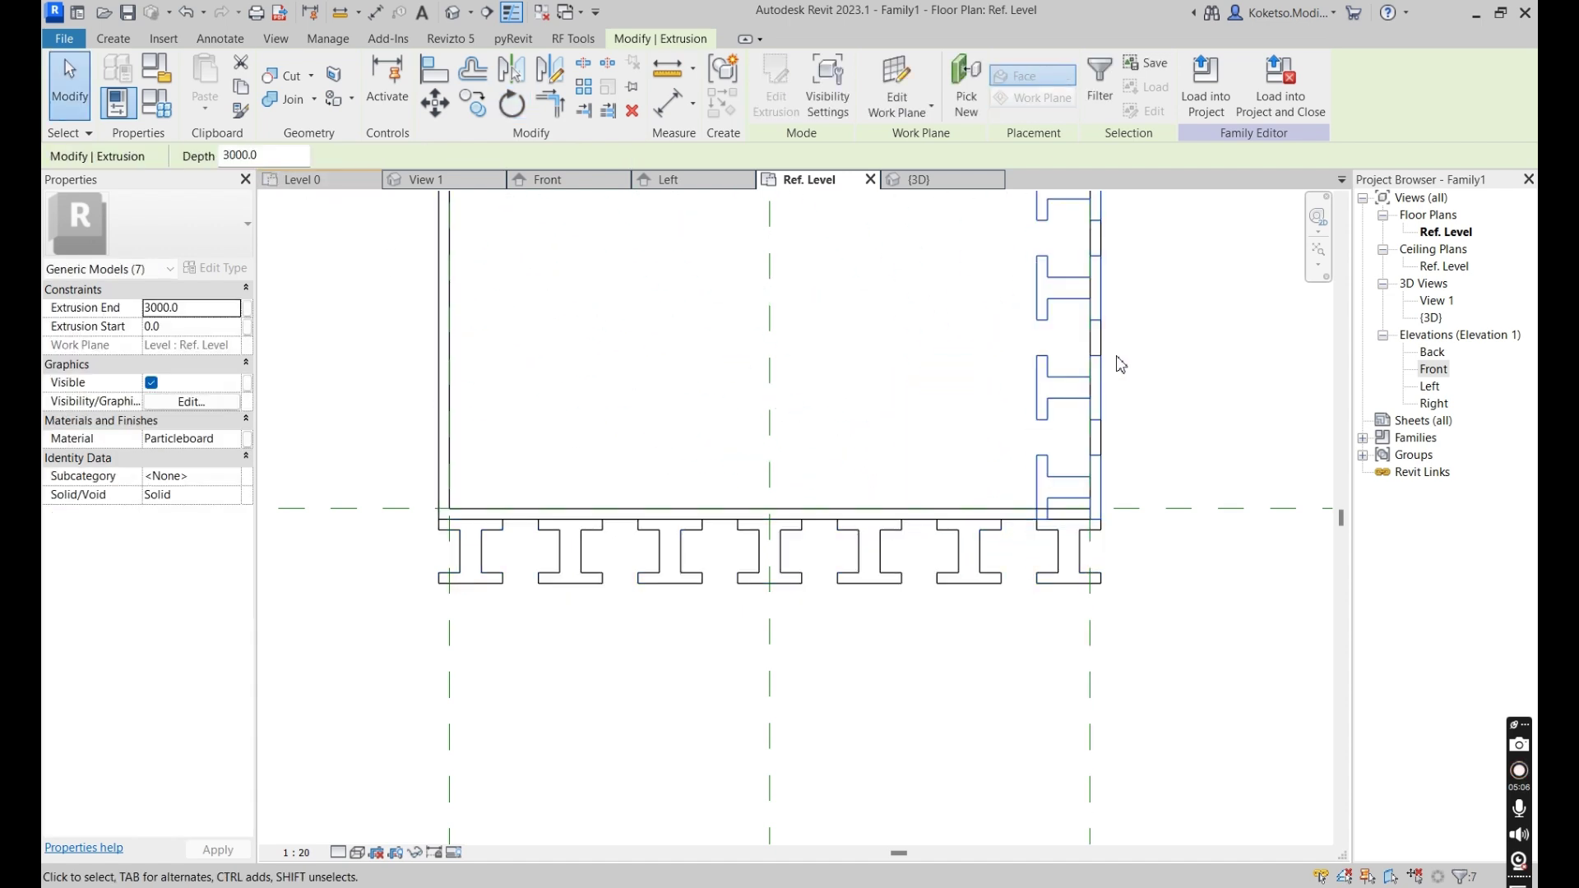
{"action": "scroll", "coordinate": [683, 395], "scroll_direction": "up", "scroll_amount": 2}
{"action": "left_click", "coordinate": [435, 102]}
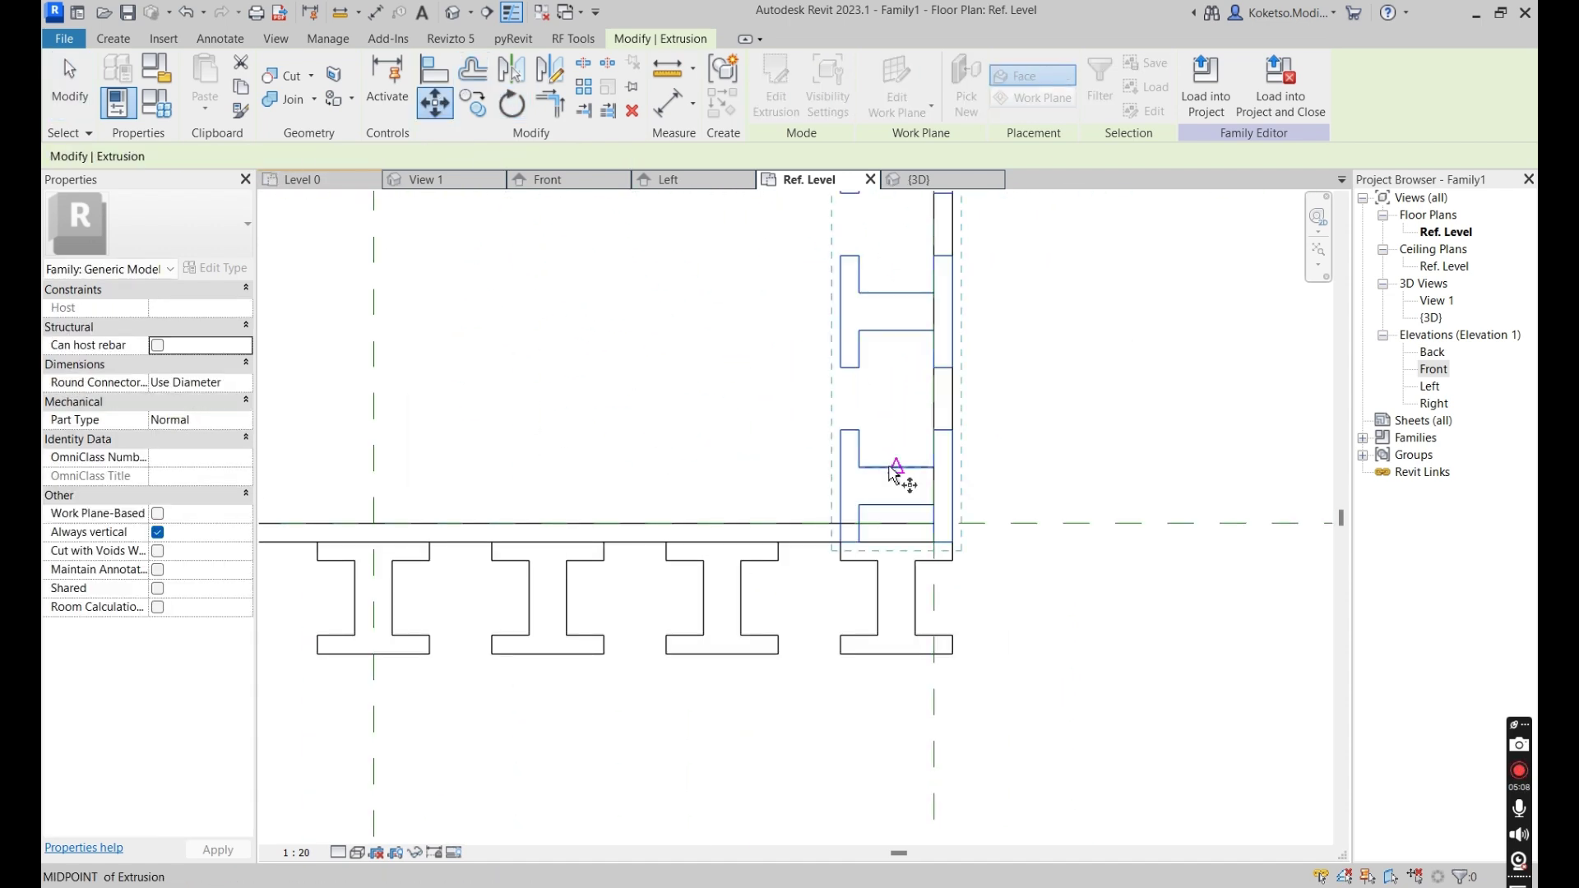
{"action": "scroll", "coordinate": [839, 493], "scroll_direction": "up", "scroll_amount": 2}
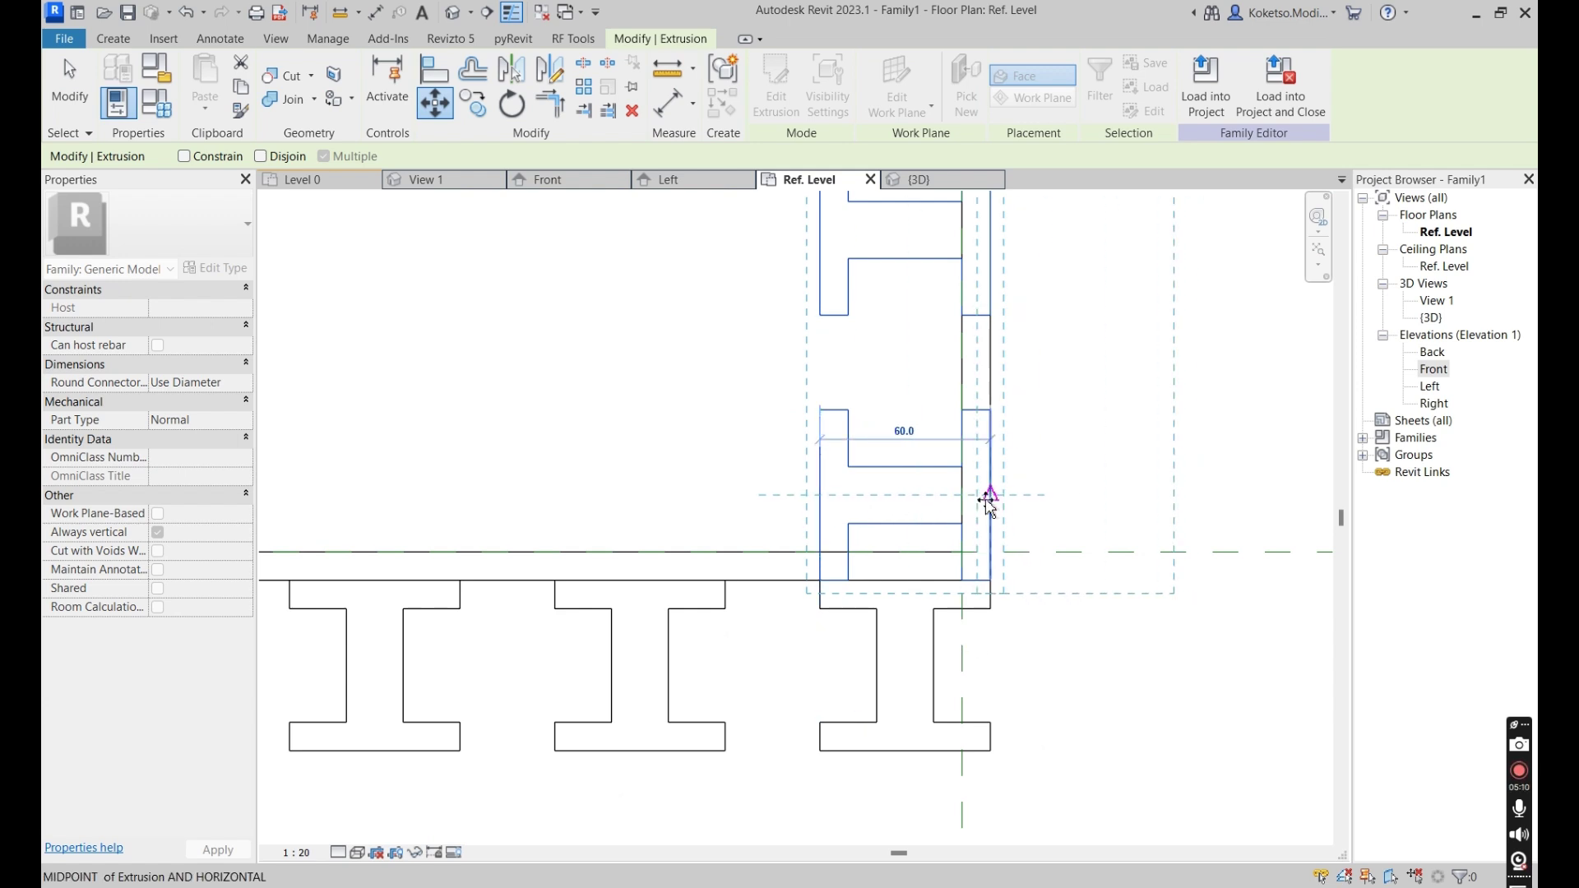
{"action": "left_click", "coordinate": [1024, 523]}
{"action": "scroll", "coordinate": [1070, 493], "scroll_direction": "down", "scroll_amount": 3}
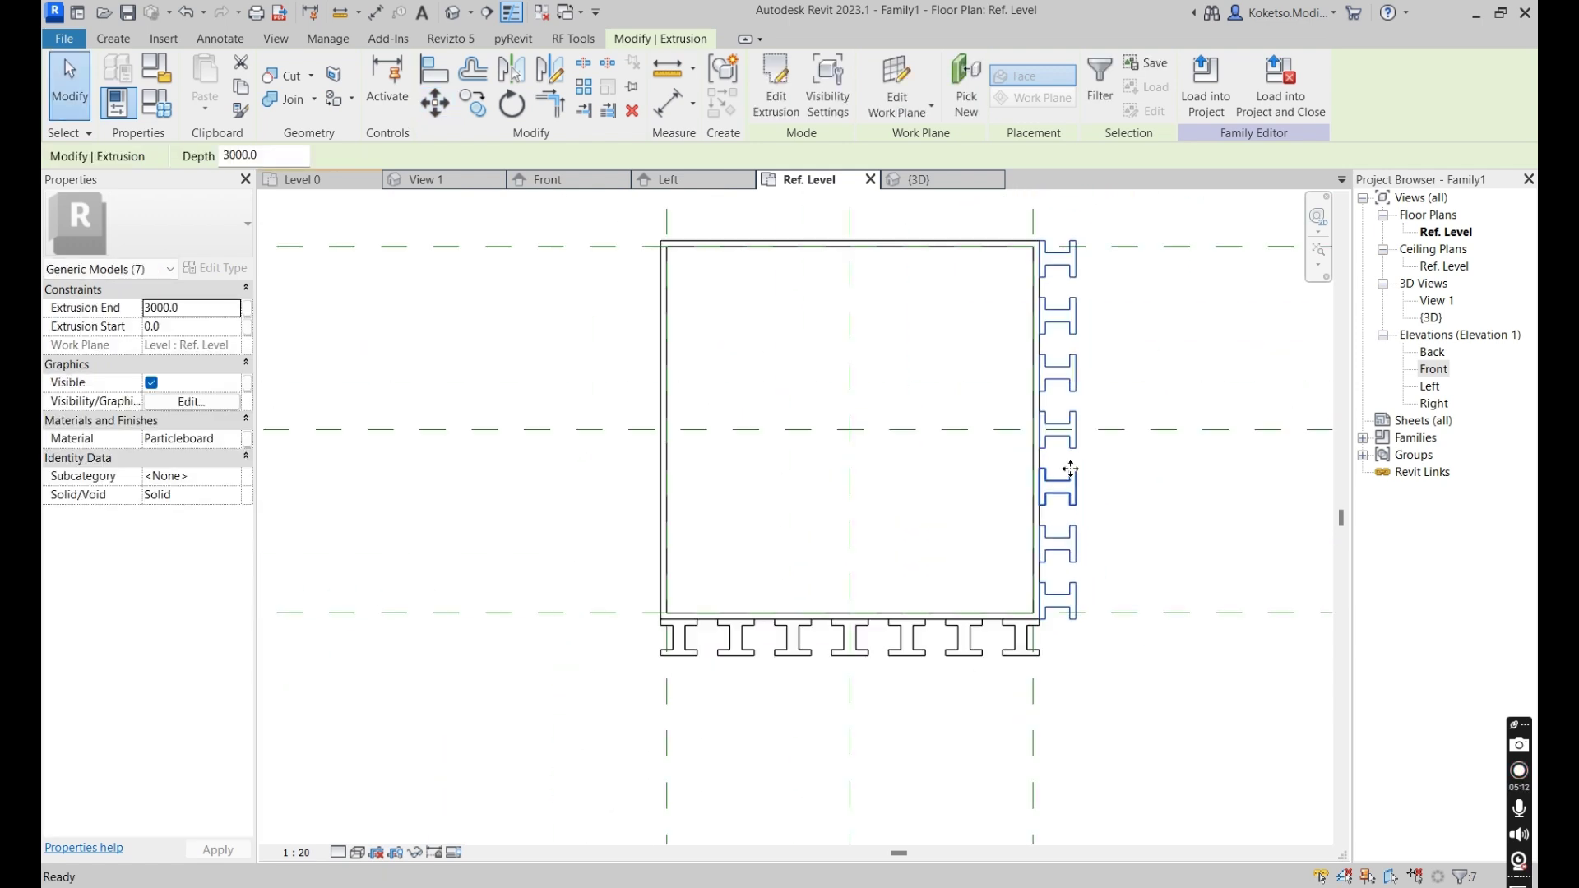
Mirror copies of the beams across the vertical and horizontal centre planes to fill the remaining sides.
{"action": "left_click", "coordinate": [513, 74]}
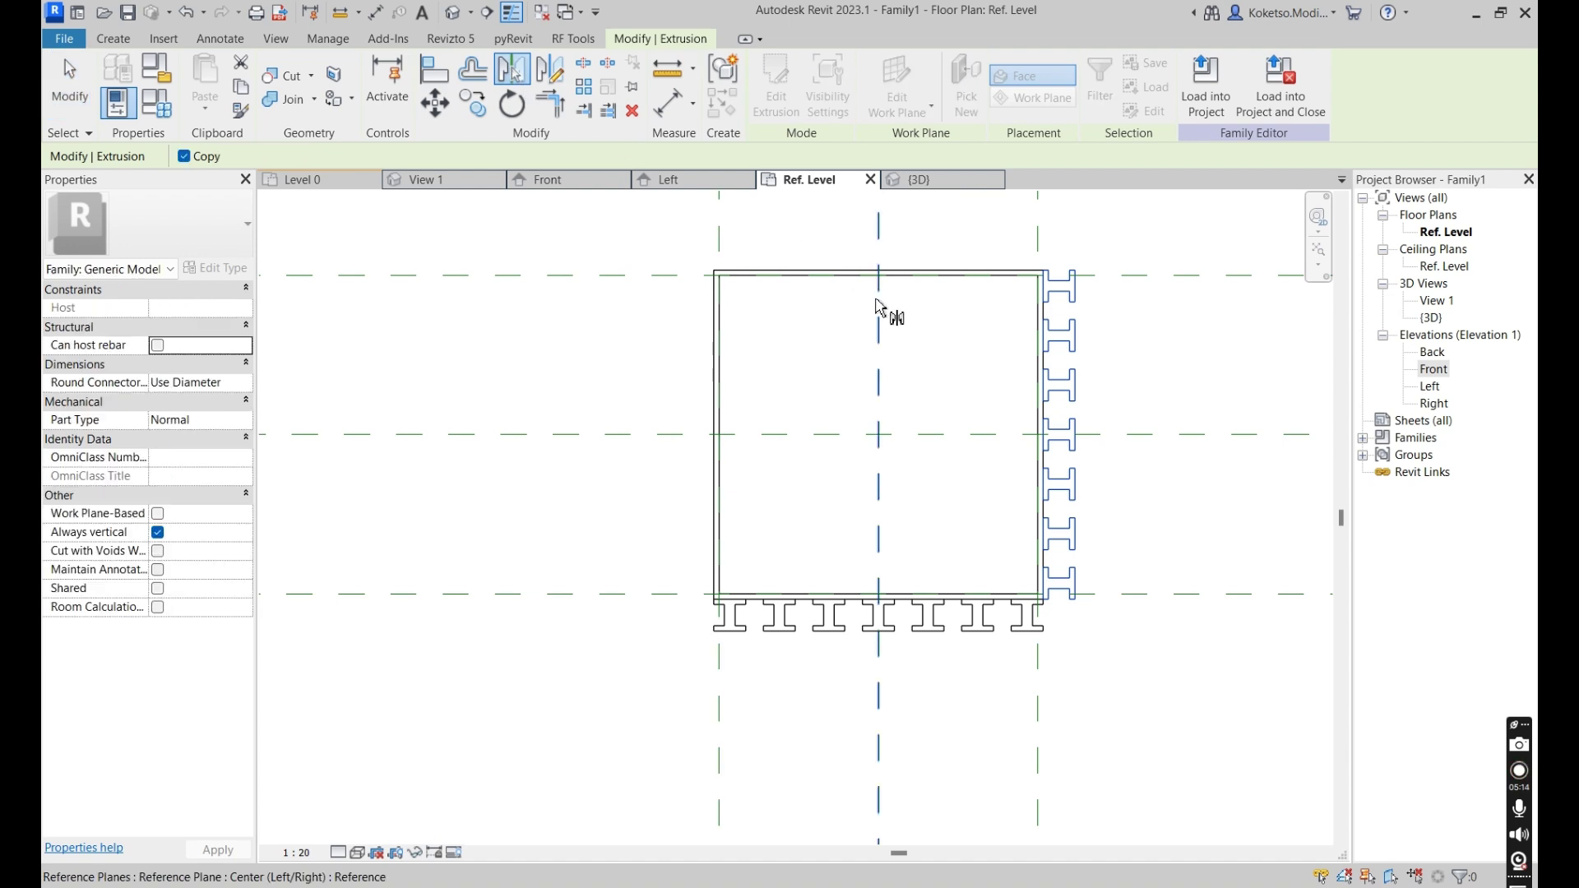
{"action": "scroll", "coordinate": [1006, 638], "scroll_direction": "up", "scroll_amount": 3}
{"action": "left_click", "coordinate": [1022, 625]}
{"action": "left_click", "coordinate": [946, 623], "text": "ctrl"}
{"action": "left_click", "coordinate": [819, 613], "text": "ctrl"}
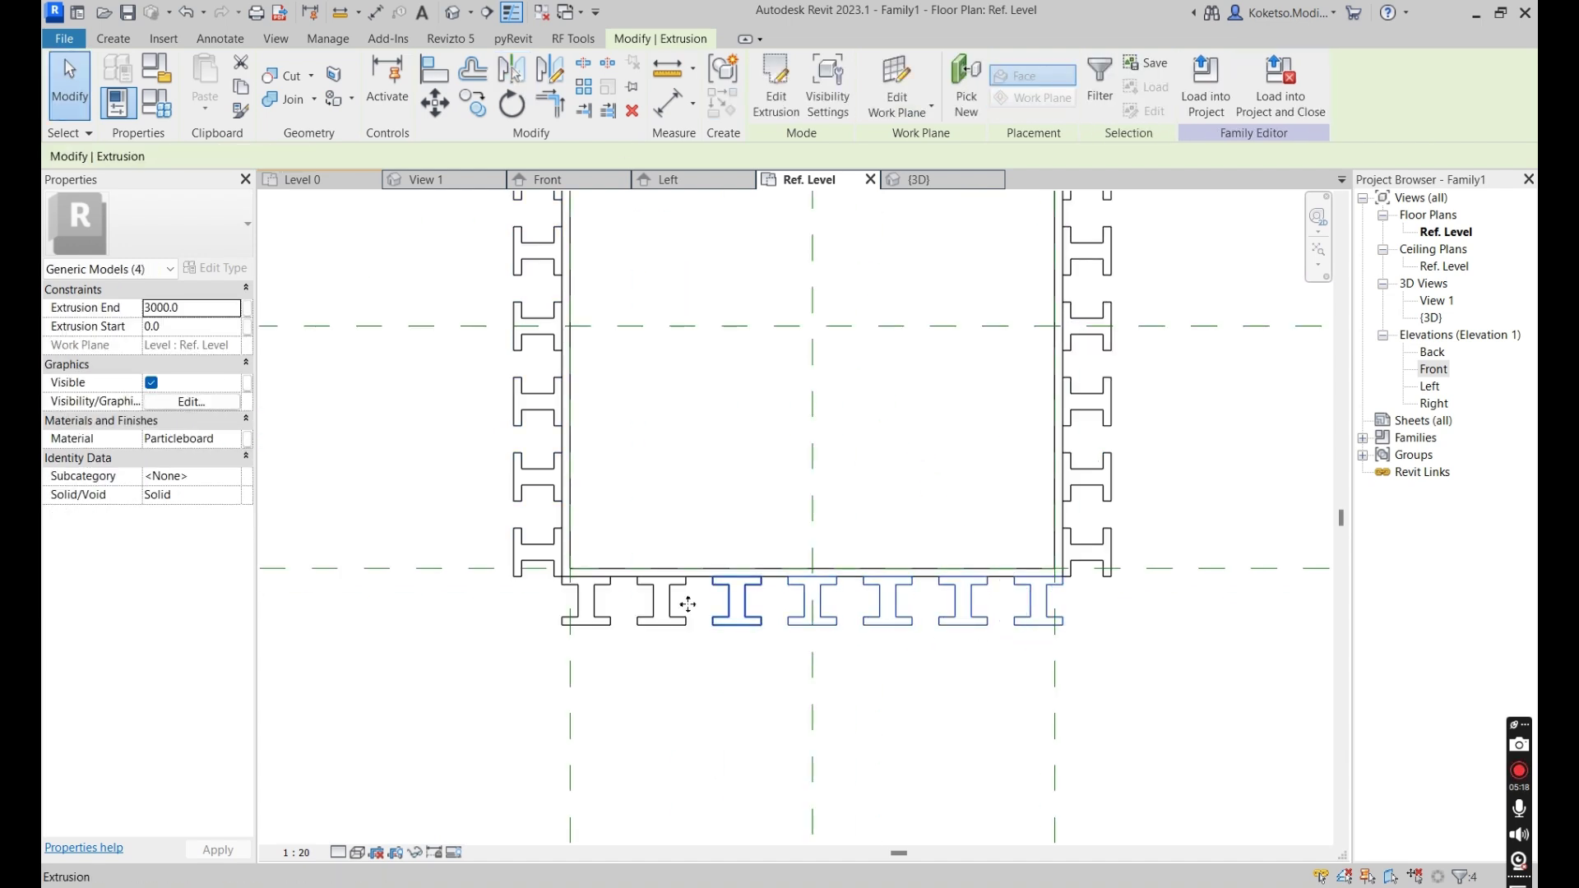
{"action": "left_click", "coordinate": [513, 74]}
{"action": "scroll", "coordinate": [729, 431], "scroll_direction": "down", "scroll_amount": 2}
{"action": "left_click", "coordinate": [732, 381]}
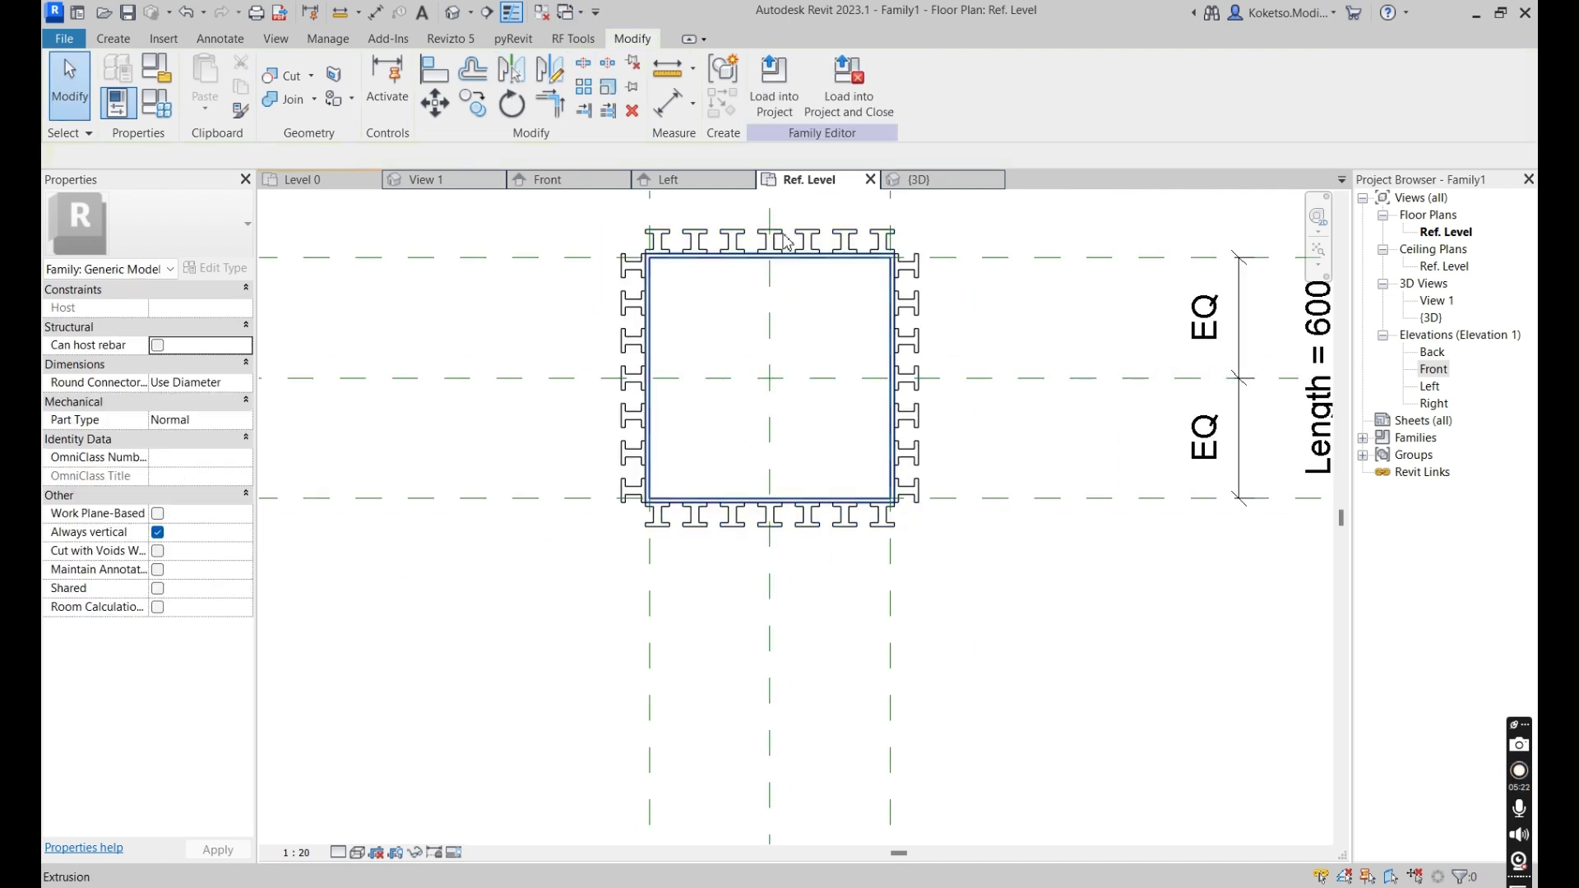
{"action": "left_click", "coordinate": [912, 180]}
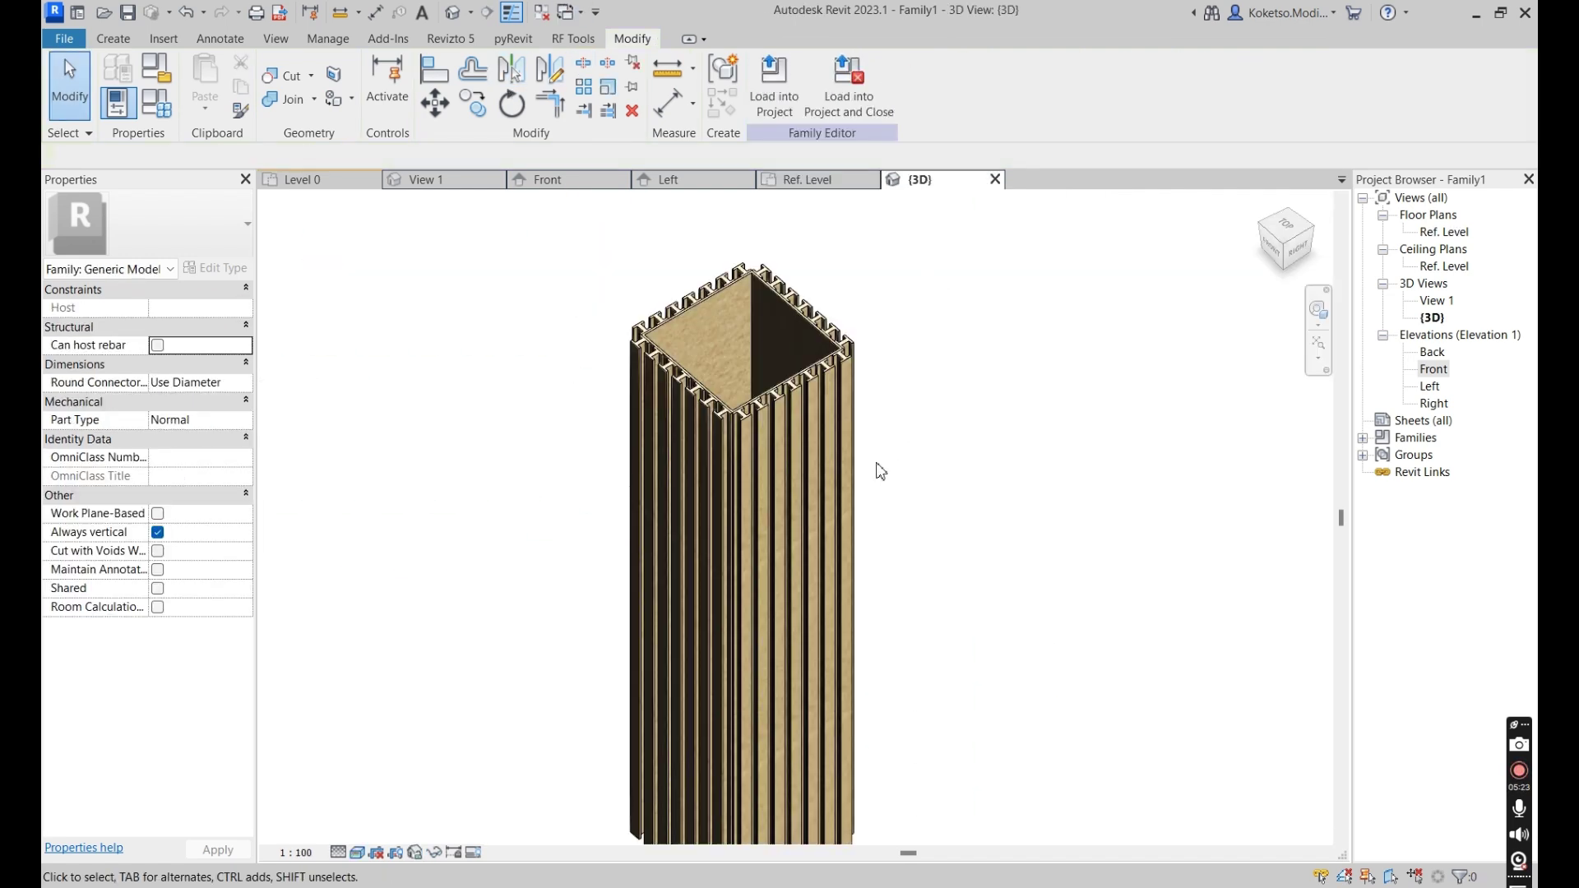
Ctrl-select all 28 I-beam fin extrusions around the column until Properties shows Generic Models (28).
{"action": "left_click", "coordinate": [848, 311]}
{"action": "right_click", "coordinate": [939, 322]}
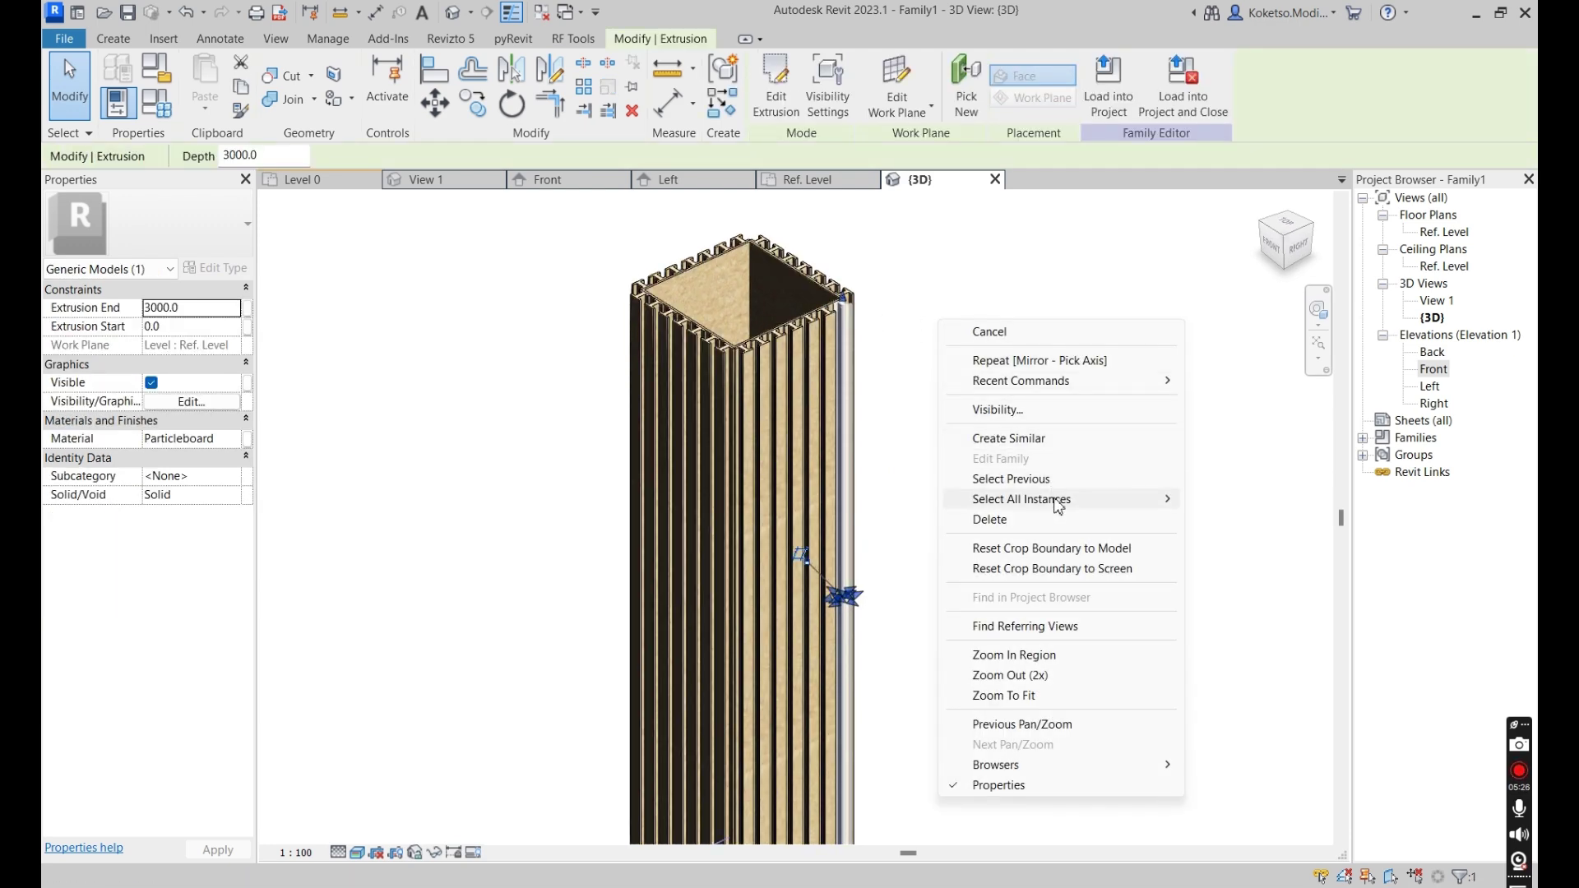
{"action": "scroll", "coordinate": [819, 338], "scroll_direction": "up", "scroll_amount": 3}
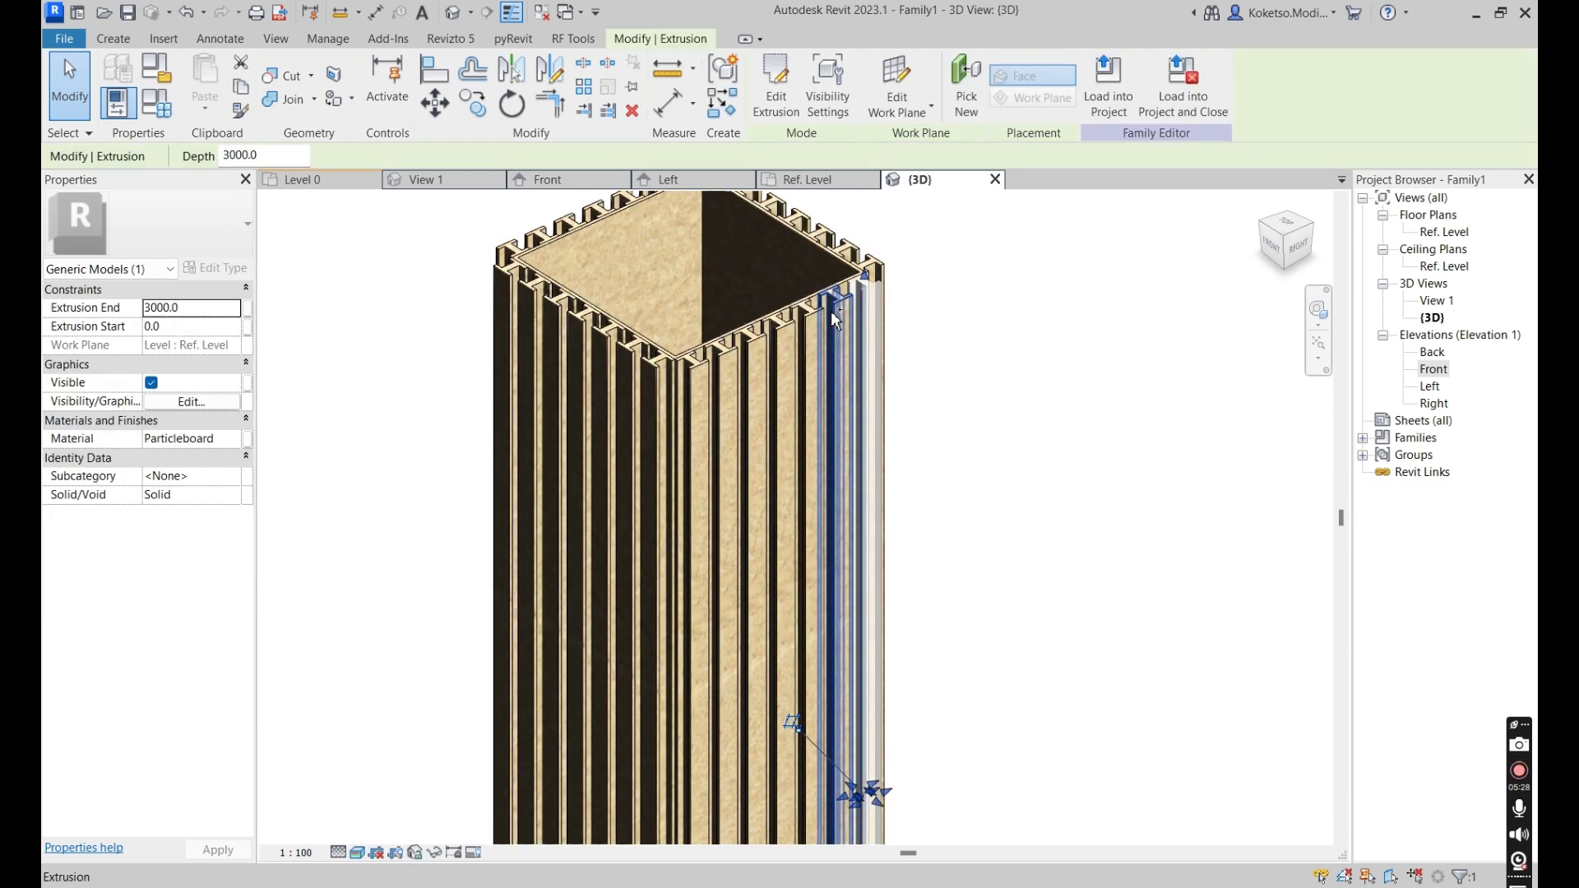
{"action": "left_click", "coordinate": [840, 310], "text": "ctrl"}
{"action": "left_click", "coordinate": [811, 321], "text": "ctrl"}
{"action": "left_click", "coordinate": [779, 332], "text": "ctrl"}
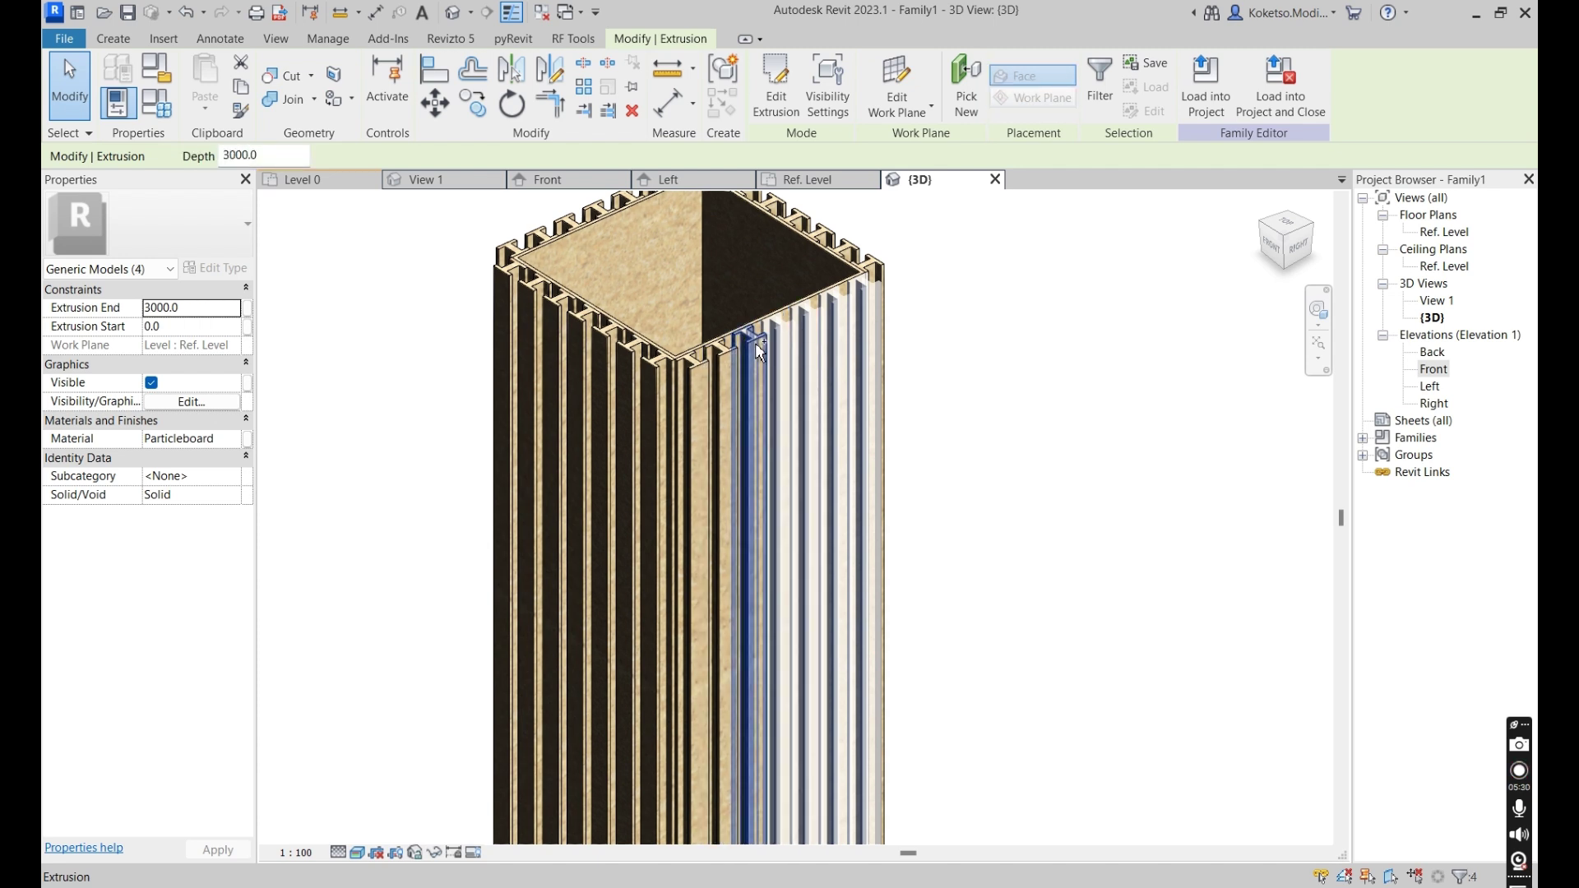
{"action": "left_click", "coordinate": [756, 343], "text": "ctrl"}
{"action": "left_click", "coordinate": [726, 355], "text": "ctrl"}
{"action": "left_click", "coordinate": [686, 370], "text": "ctrl"}
{"action": "left_click", "coordinate": [664, 367], "text": "ctrl"}
{"action": "left_click", "coordinate": [641, 359], "text": "ctrl"}
{"action": "left_click", "coordinate": [615, 346], "text": "ctrl"}
{"action": "left_click", "coordinate": [586, 327], "text": "ctrl"}
{"action": "left_click", "coordinate": [559, 310], "text": "ctrl"}
{"action": "left_click", "coordinate": [534, 294], "text": "ctrl"}
{"action": "left_click", "coordinate": [508, 280], "text": "ctrl"}
{"action": "left_click", "coordinate": [504, 246], "text": "ctrl"}
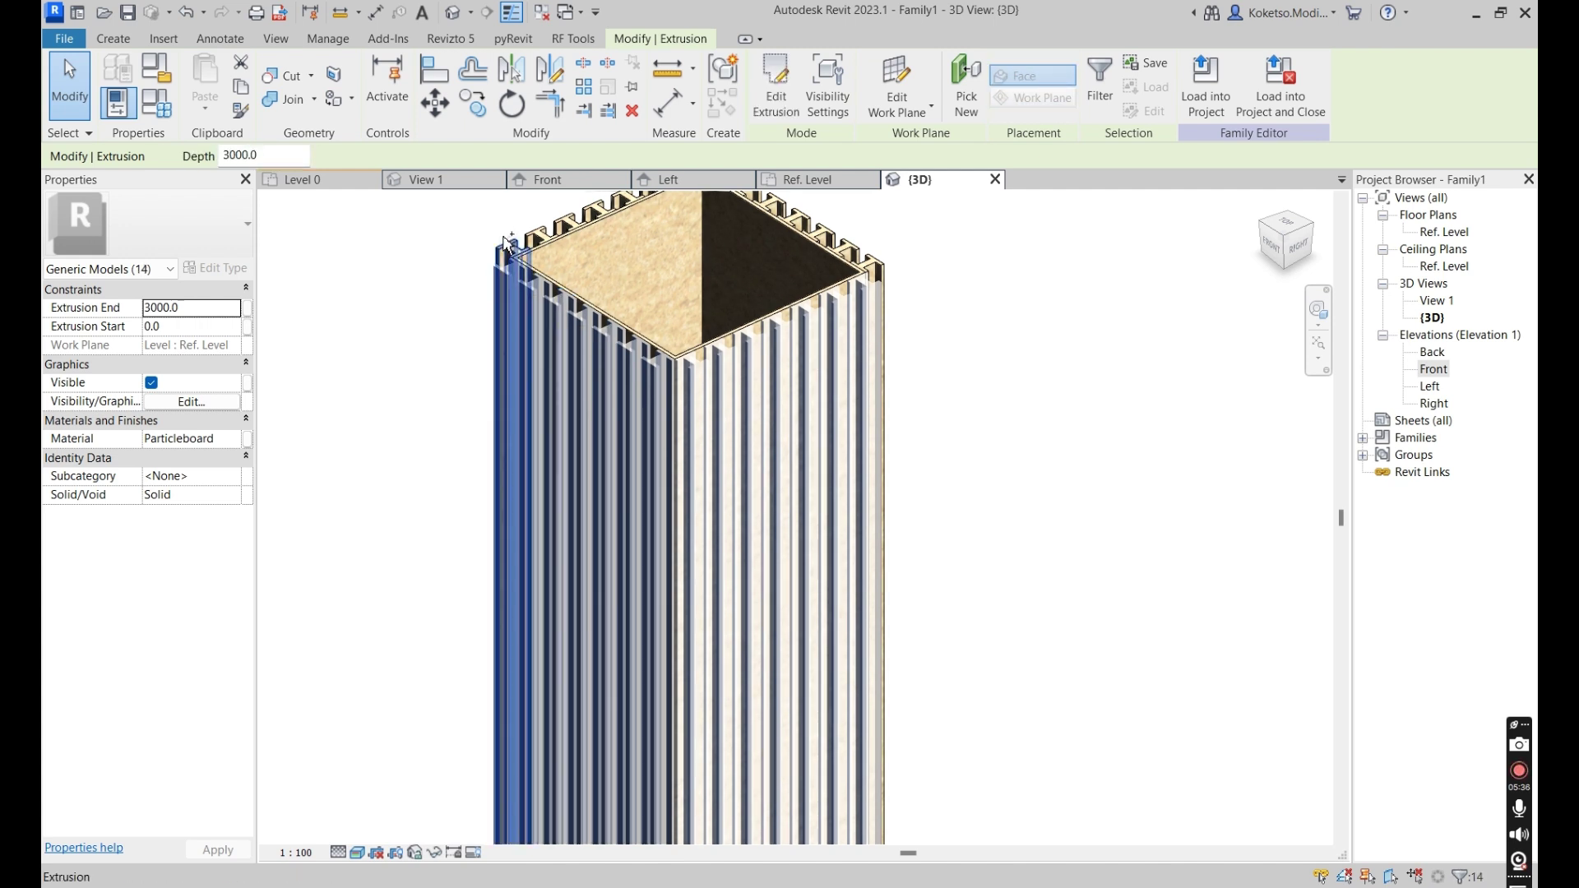
{"action": "left_click", "coordinate": [563, 225], "text": "ctrl"}
{"action": "left_click", "coordinate": [534, 236], "text": "ctrl"}
{"action": "middle_click_drag", "start_coordinate": [578, 235], "coordinate": [600, 344]}
{"action": "left_click", "coordinate": [623, 326], "text": "ctrl"}
{"action": "left_click", "coordinate": [655, 308], "text": "ctrl"}
{"action": "left_click", "coordinate": [685, 293], "text": "ctrl"}
{"action": "left_click", "coordinate": [714, 282], "text": "ctrl"}
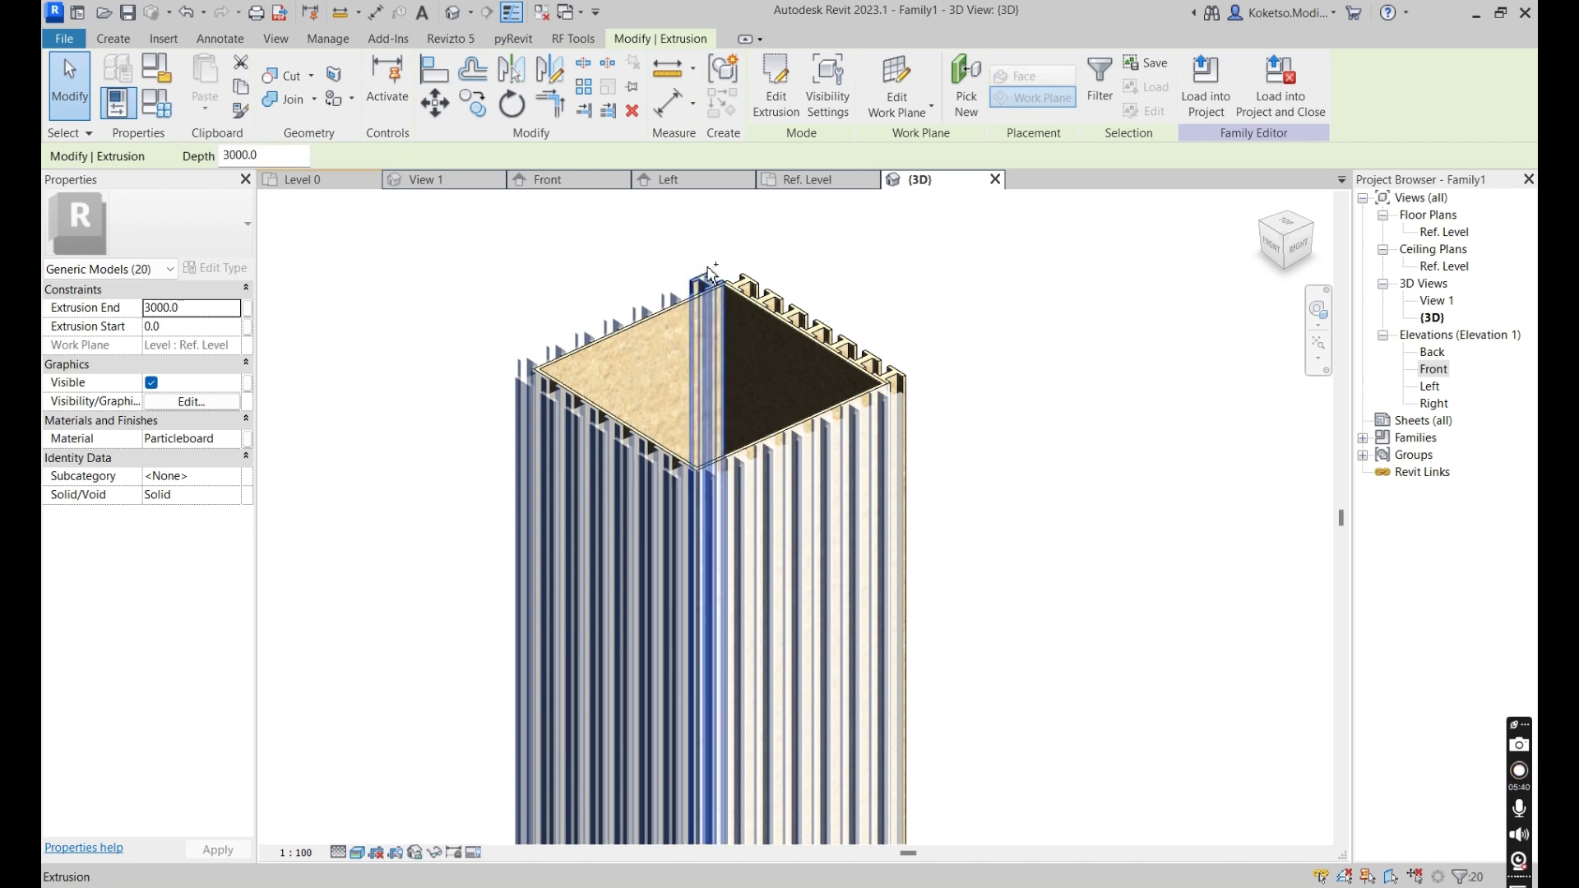
{"action": "left_click", "coordinate": [745, 286], "text": "ctrl"}
{"action": "left_click", "coordinate": [773, 298], "text": "ctrl"}
{"action": "left_click", "coordinate": [802, 311], "text": "ctrl"}
{"action": "left_click", "coordinate": [826, 325], "text": "ctrl"}
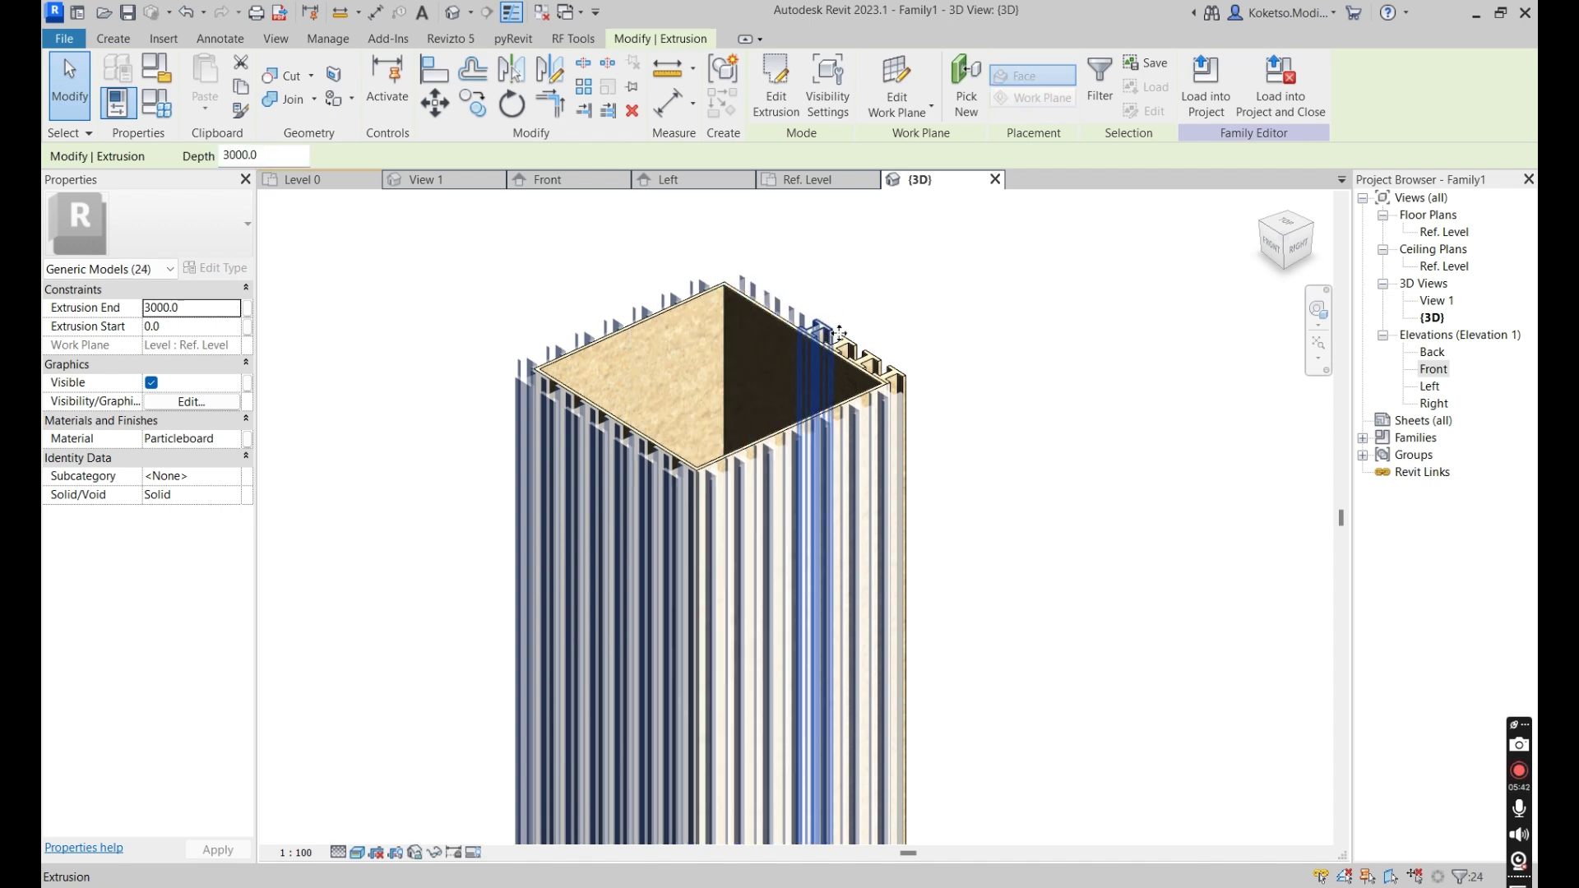
{"action": "left_click", "coordinate": [850, 339], "text": "ctrl"}
{"action": "left_click", "coordinate": [876, 356], "text": "ctrl"}
{"action": "left_click", "coordinate": [900, 371], "text": "ctrl"}
{"action": "left_click", "coordinate": [903, 375], "text": "ctrl"}
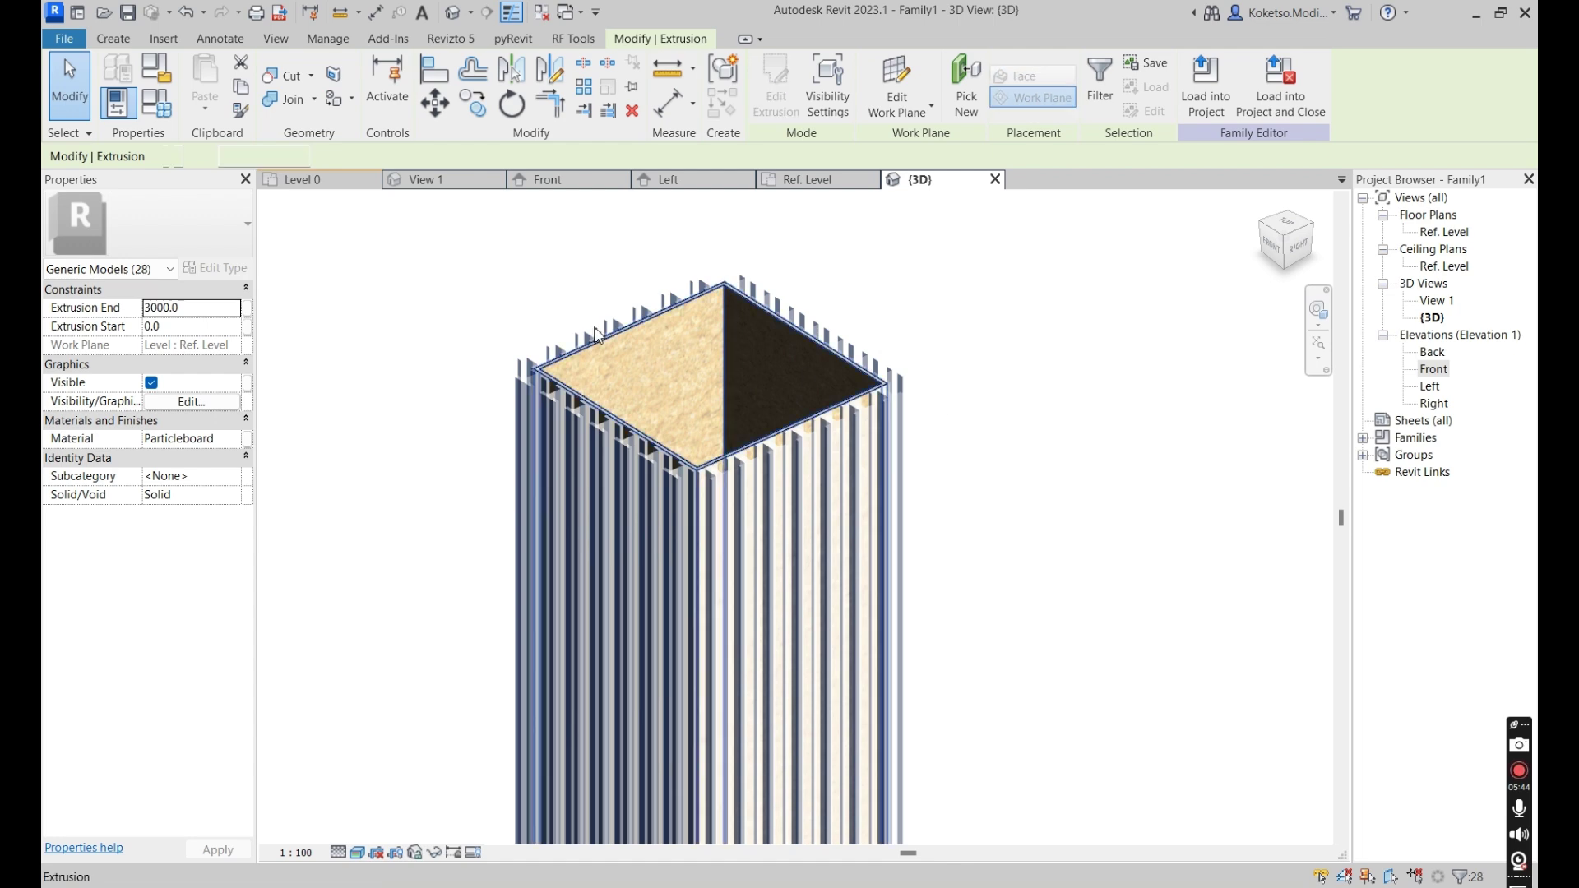
{"action": "left_click", "coordinate": [236, 442]}
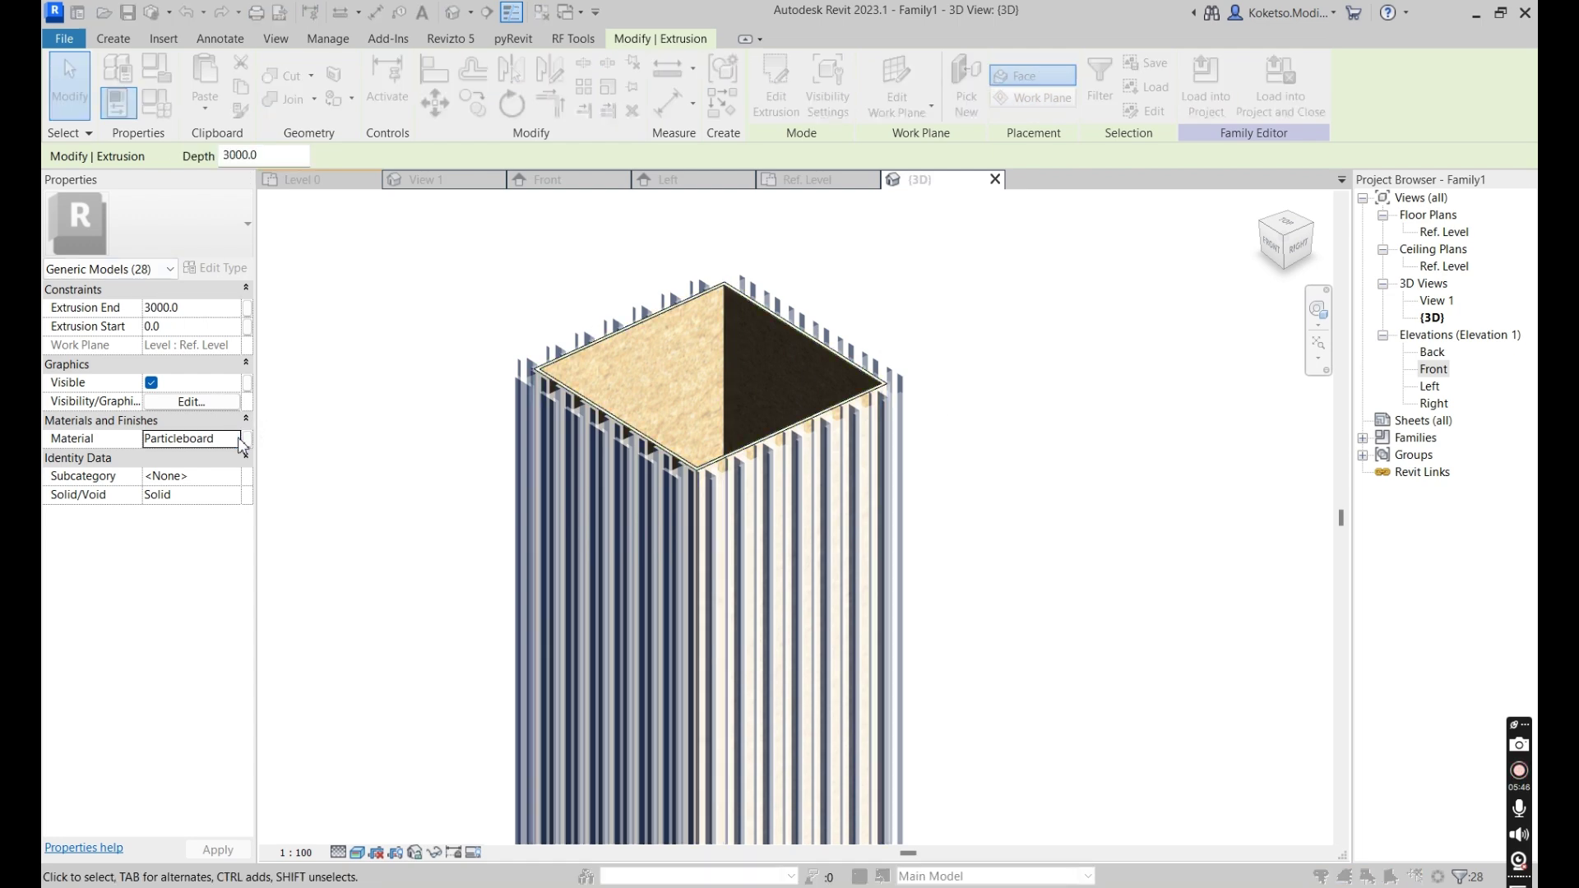
Search 'timber' and assign the Timber, C16 material to the 28 fins.
{"action": "type", "text": "timber"}
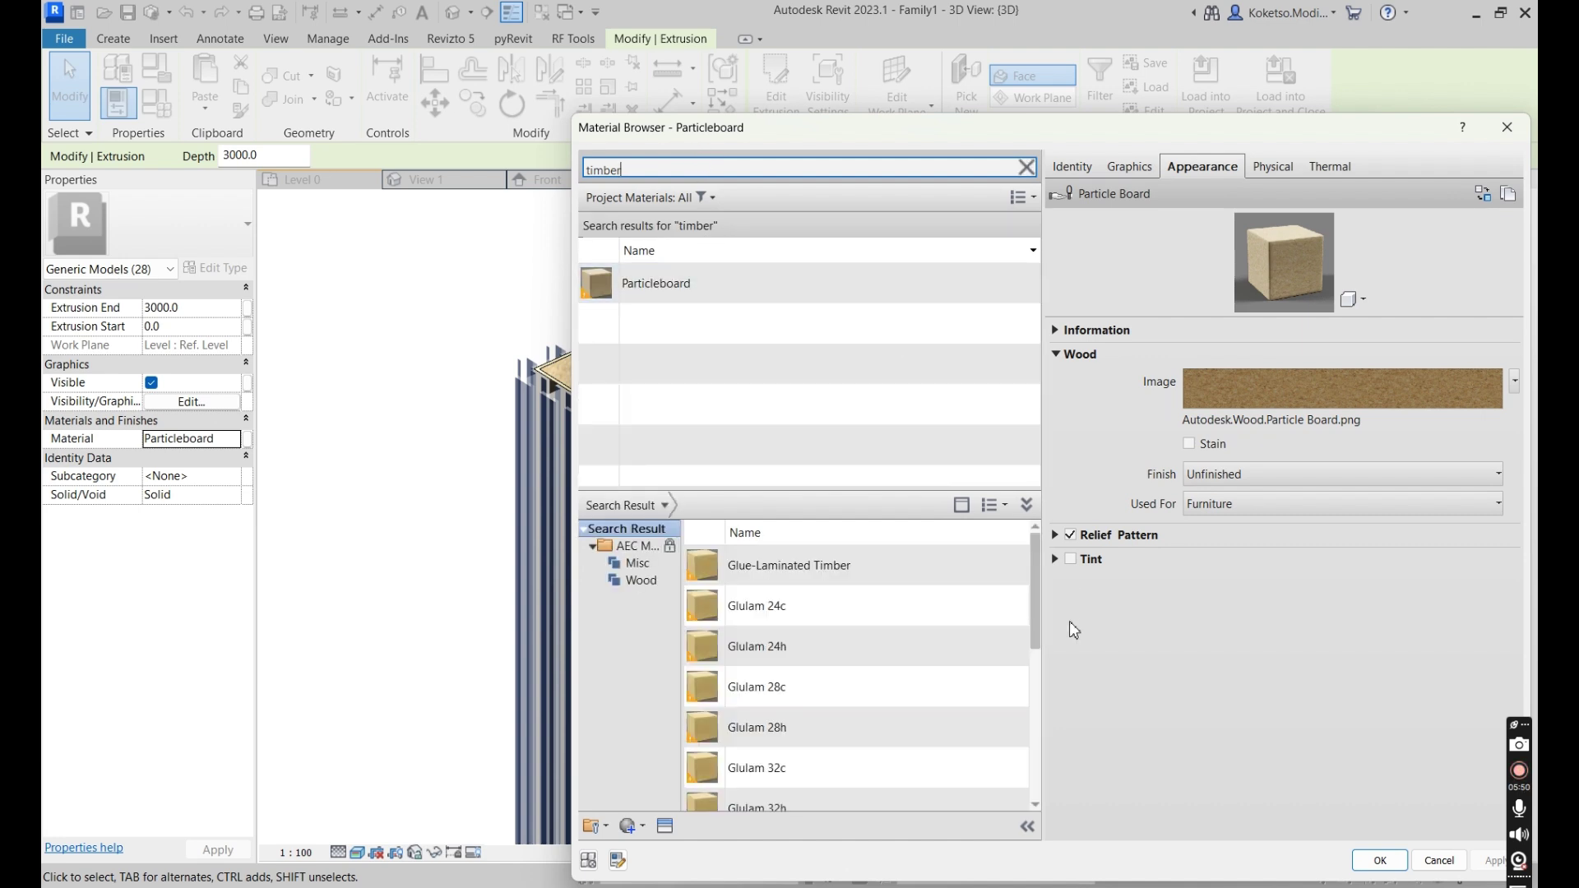
{"action": "left_click_drag", "start_coordinate": [1036, 615], "coordinate": [1038, 788]}
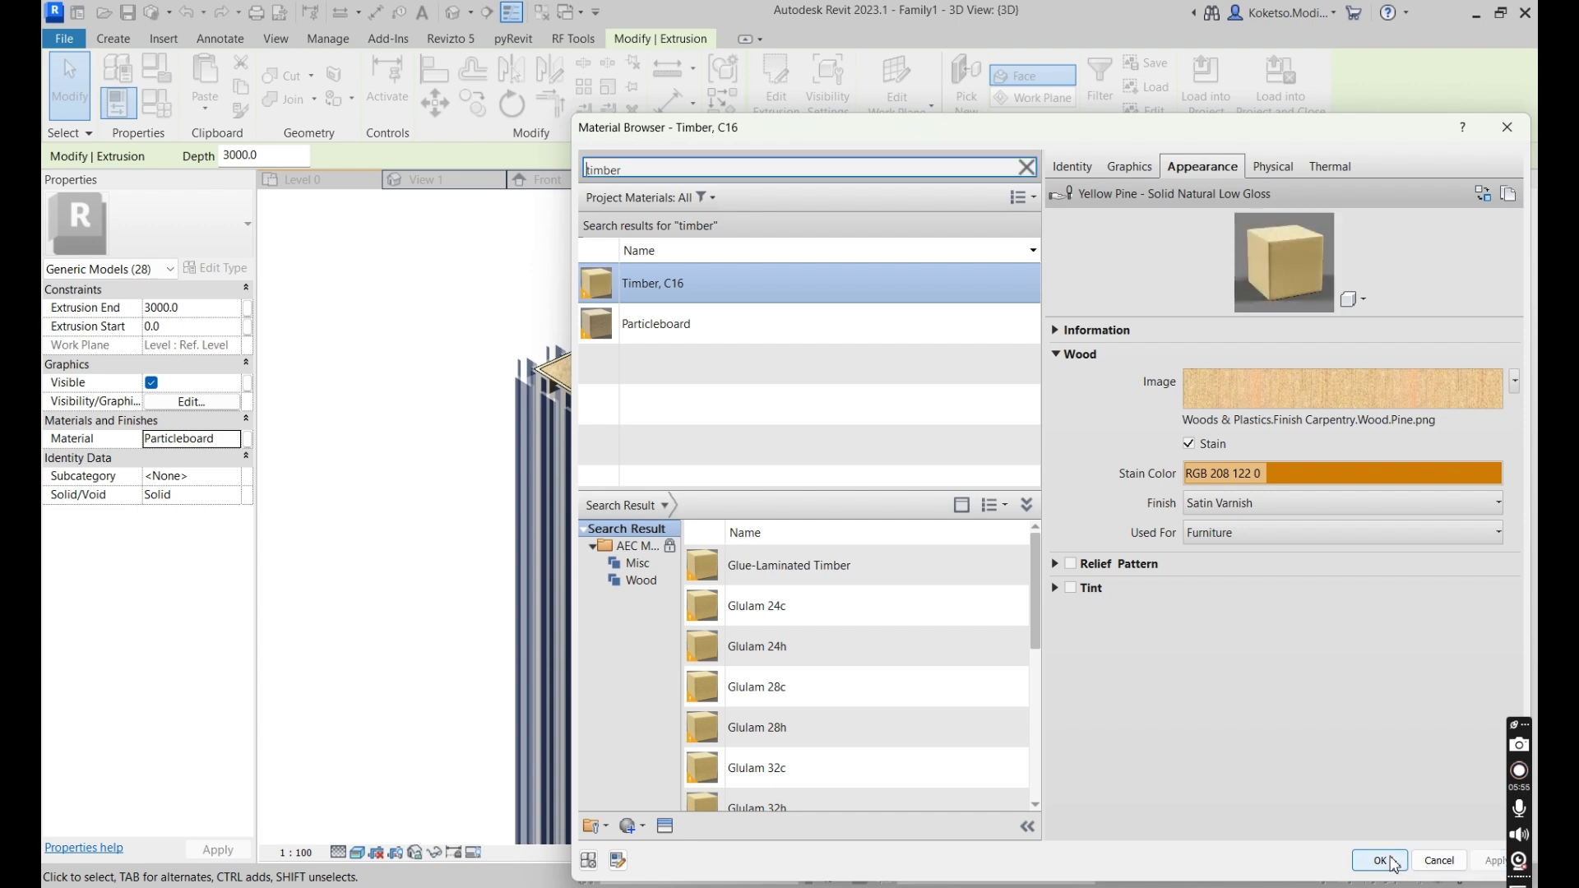
{"action": "scroll", "coordinate": [902, 741], "scroll_direction": "down", "scroll_amount": 5}
{"action": "left_click", "coordinate": [851, 750]}
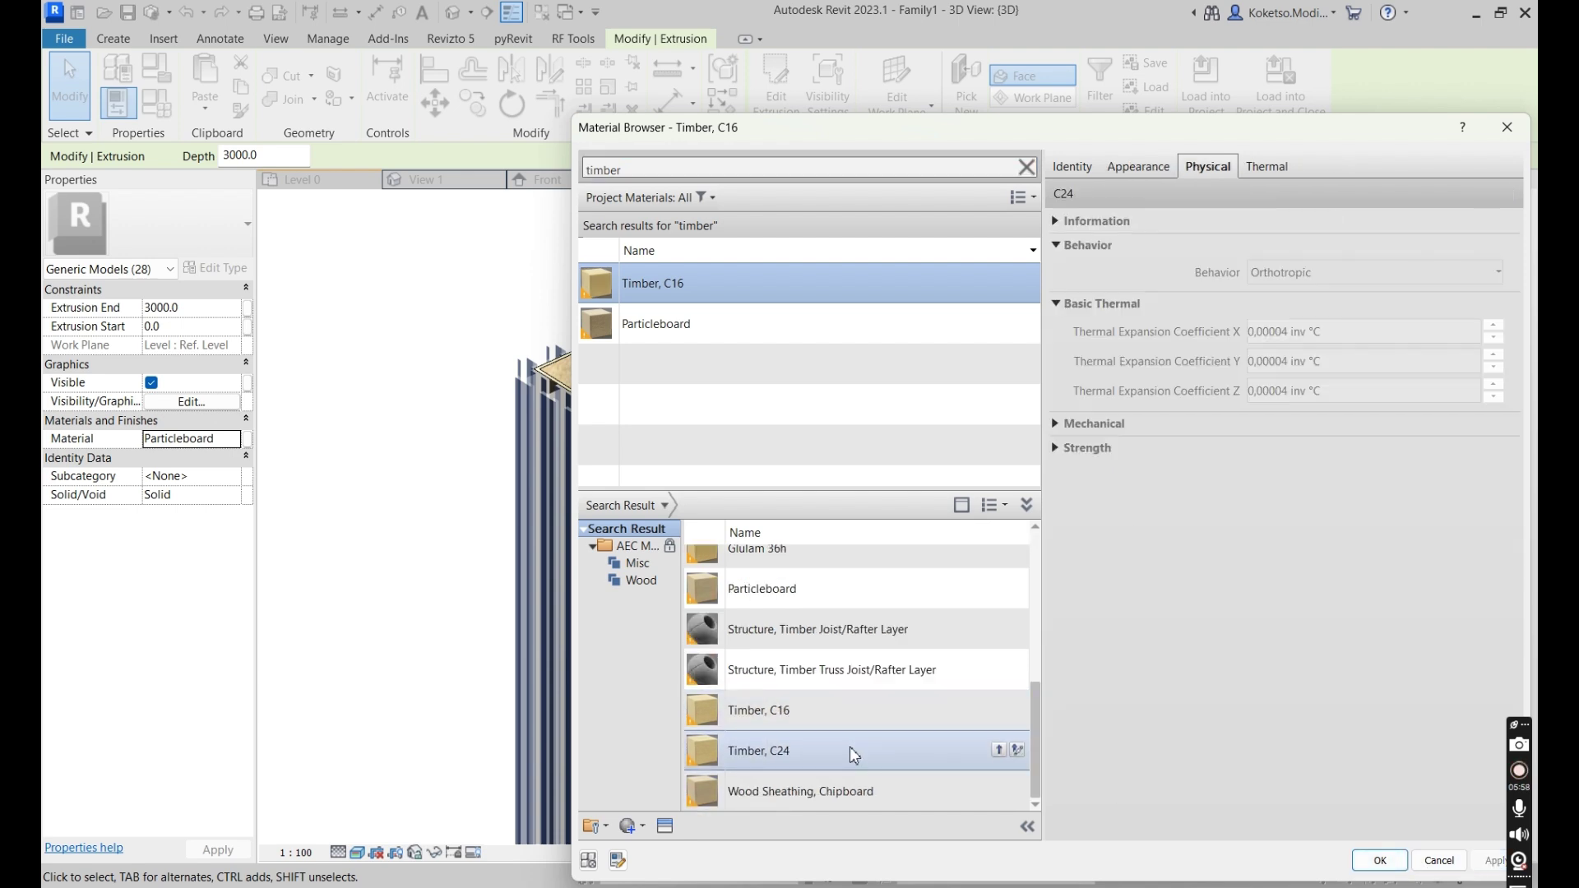
{"action": "left_click", "coordinate": [1145, 168]}
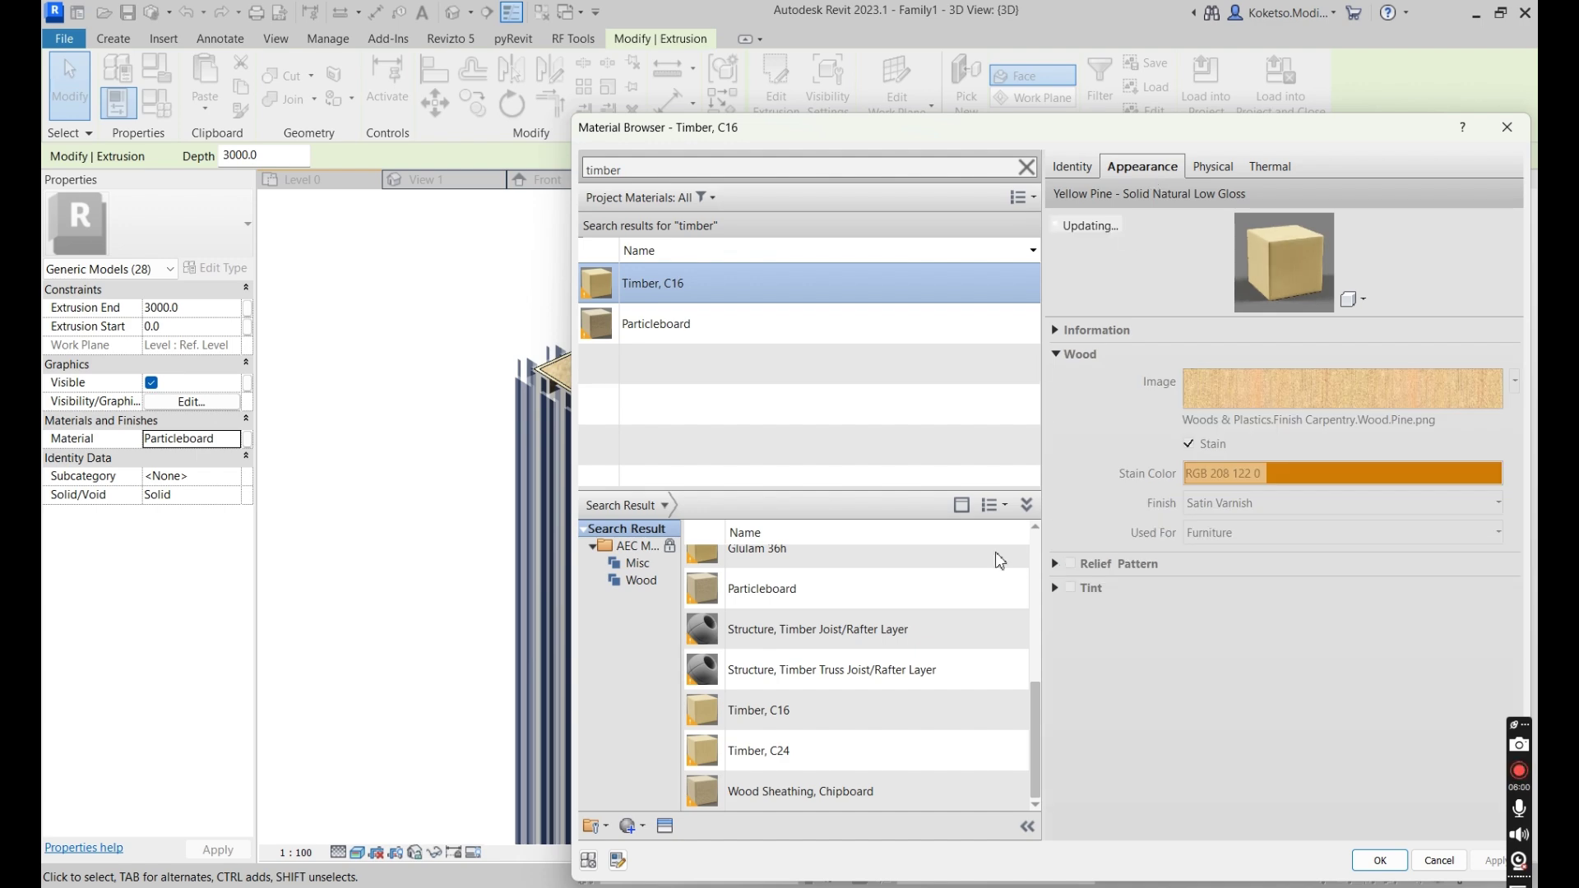
{"action": "left_click", "coordinate": [714, 287]}
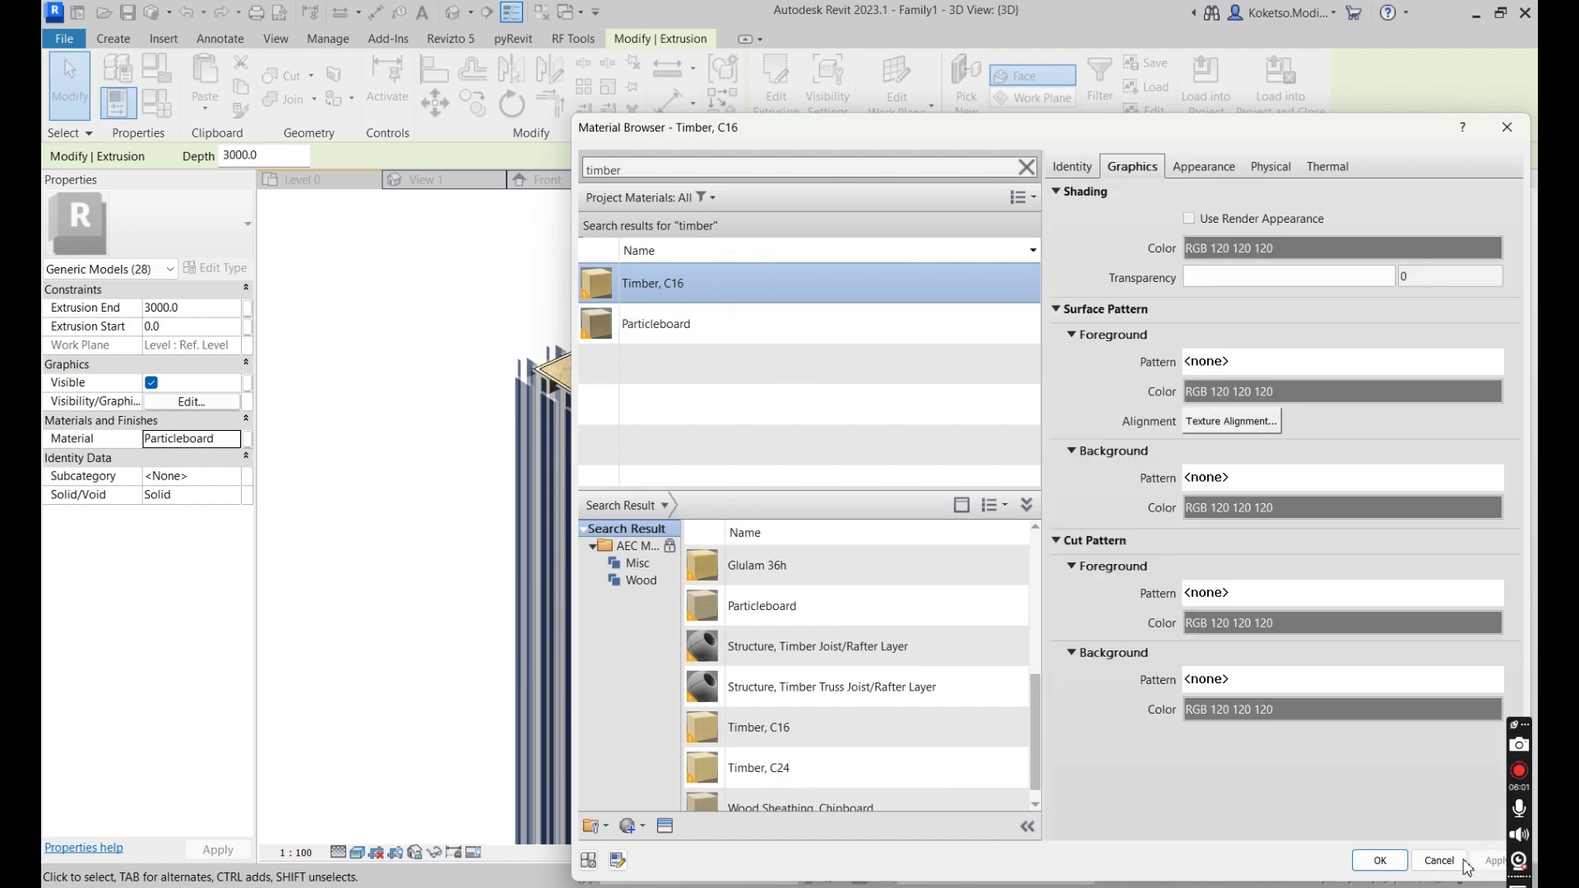
{"action": "left_click", "coordinate": [1387, 861]}
{"action": "left_click", "coordinate": [1024, 448]}
{"action": "middle_click_drag", "start_coordinate": [1084, 529], "coordinate": [964, 644], "text": "shift"}
{"action": "scroll", "coordinate": [993, 352], "scroll_direction": "down", "scroll_amount": 3}
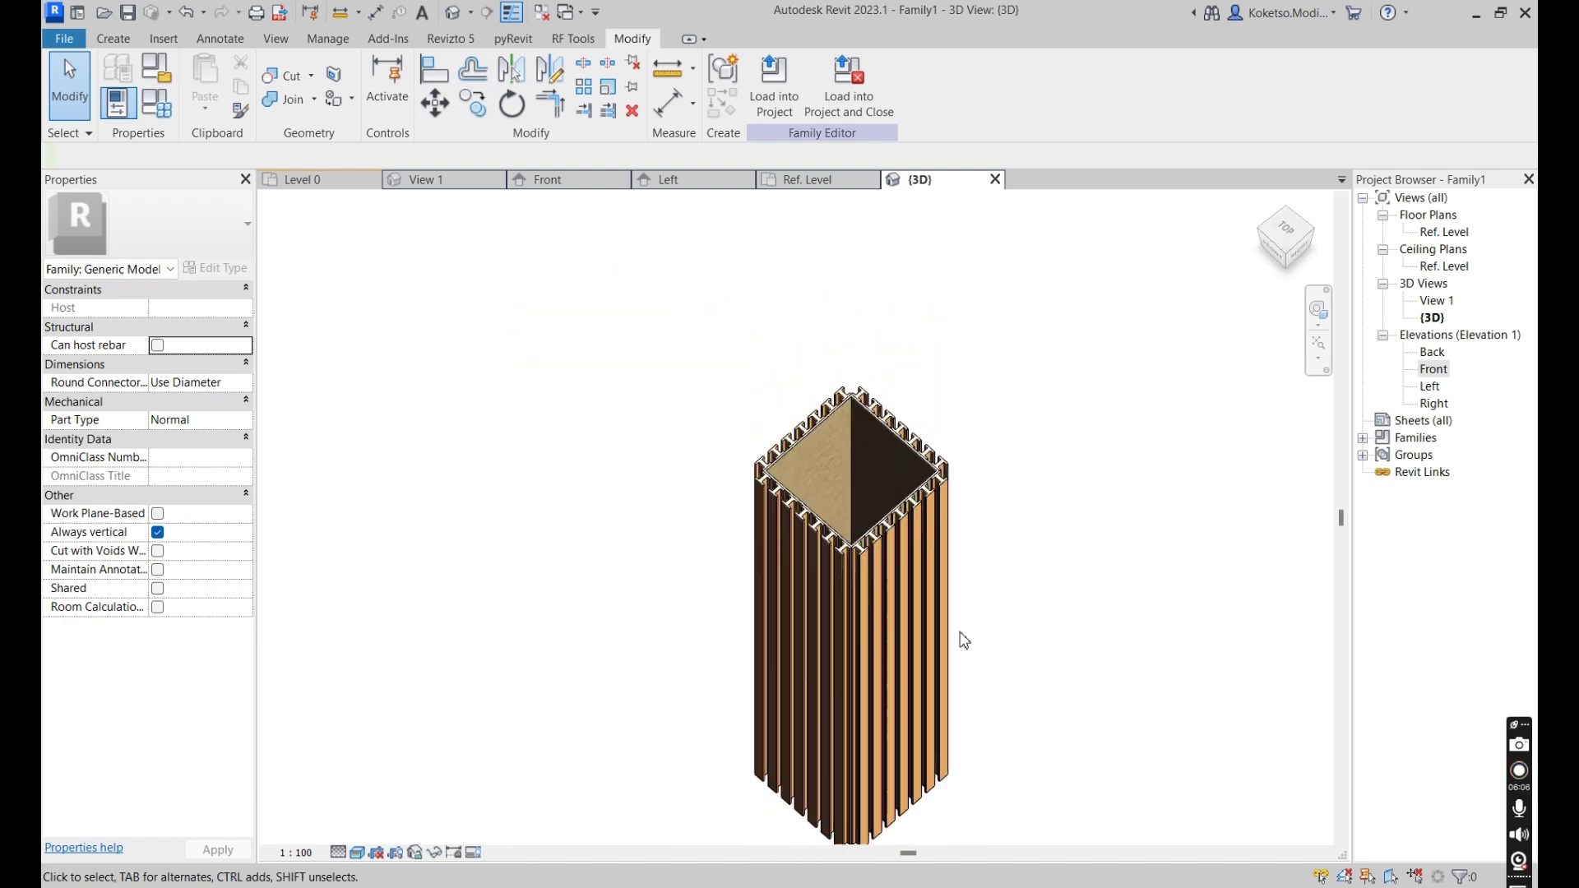
{"action": "scroll", "coordinate": [970, 527], "scroll_direction": "up", "scroll_amount": 3}
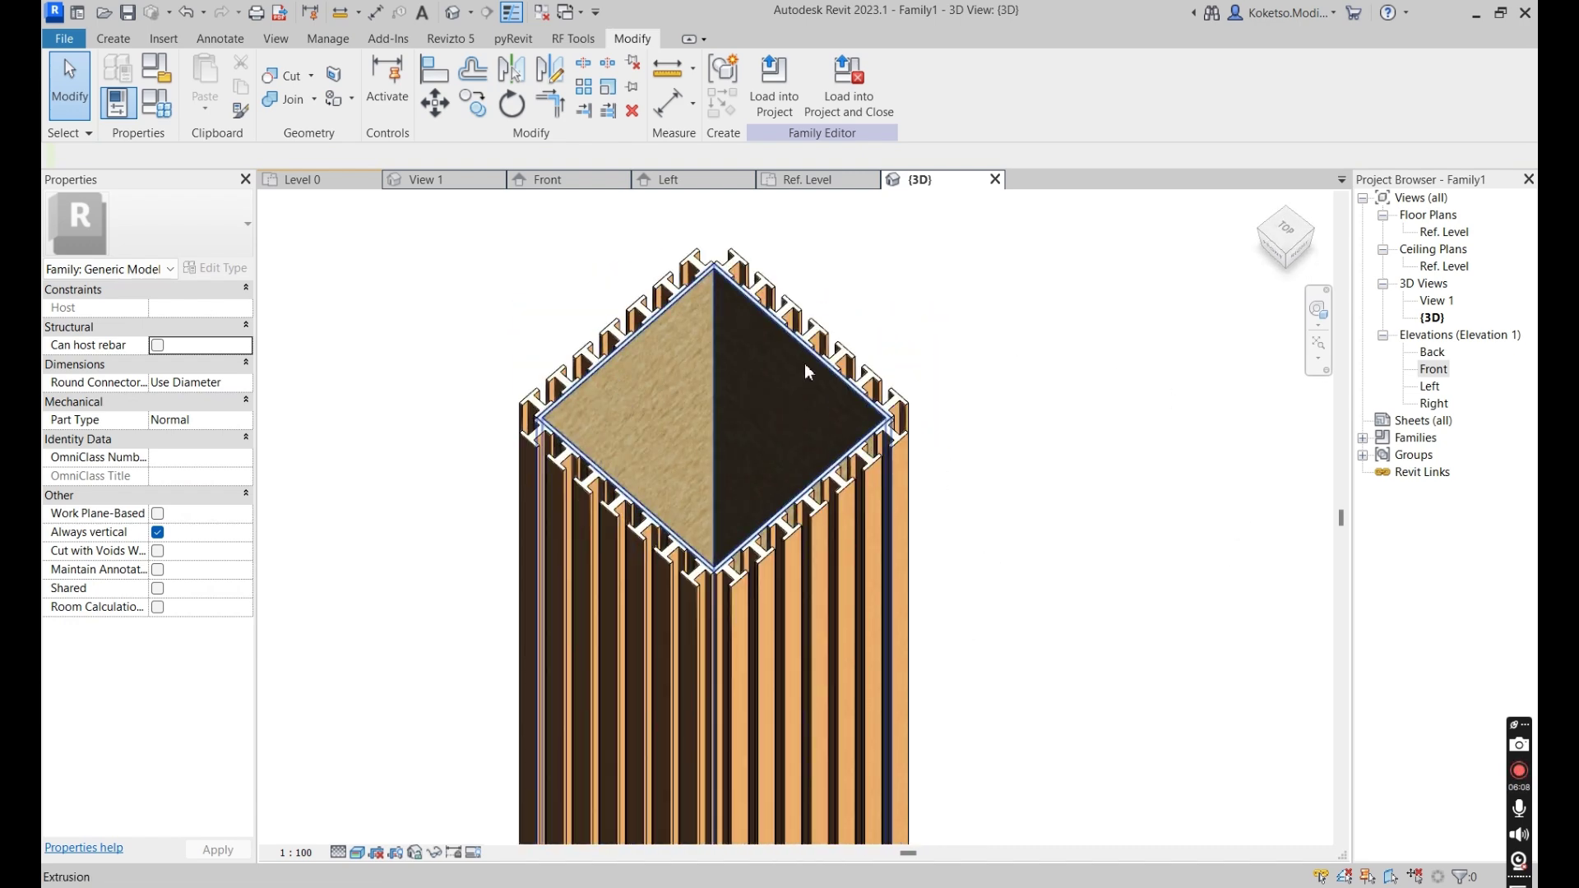
Return to the Ref. Level plan and centre the column in the view.
{"action": "left_click", "coordinate": [791, 181]}
{"action": "scroll", "coordinate": [821, 356], "scroll_direction": "down", "scroll_amount": 2}
{"action": "middle_click_drag", "start_coordinate": [821, 356], "coordinate": [932, 483]}
{"action": "scroll", "coordinate": [848, 508], "scroll_direction": "up", "scroll_amount": 3}
{"action": "scroll", "coordinate": [837, 437], "scroll_direction": "down", "scroll_amount": 3}
{"action": "scroll", "coordinate": [935, 490], "scroll_direction": "down", "scroll_amount": 1}
{"action": "left_click", "coordinate": [146, 111]}
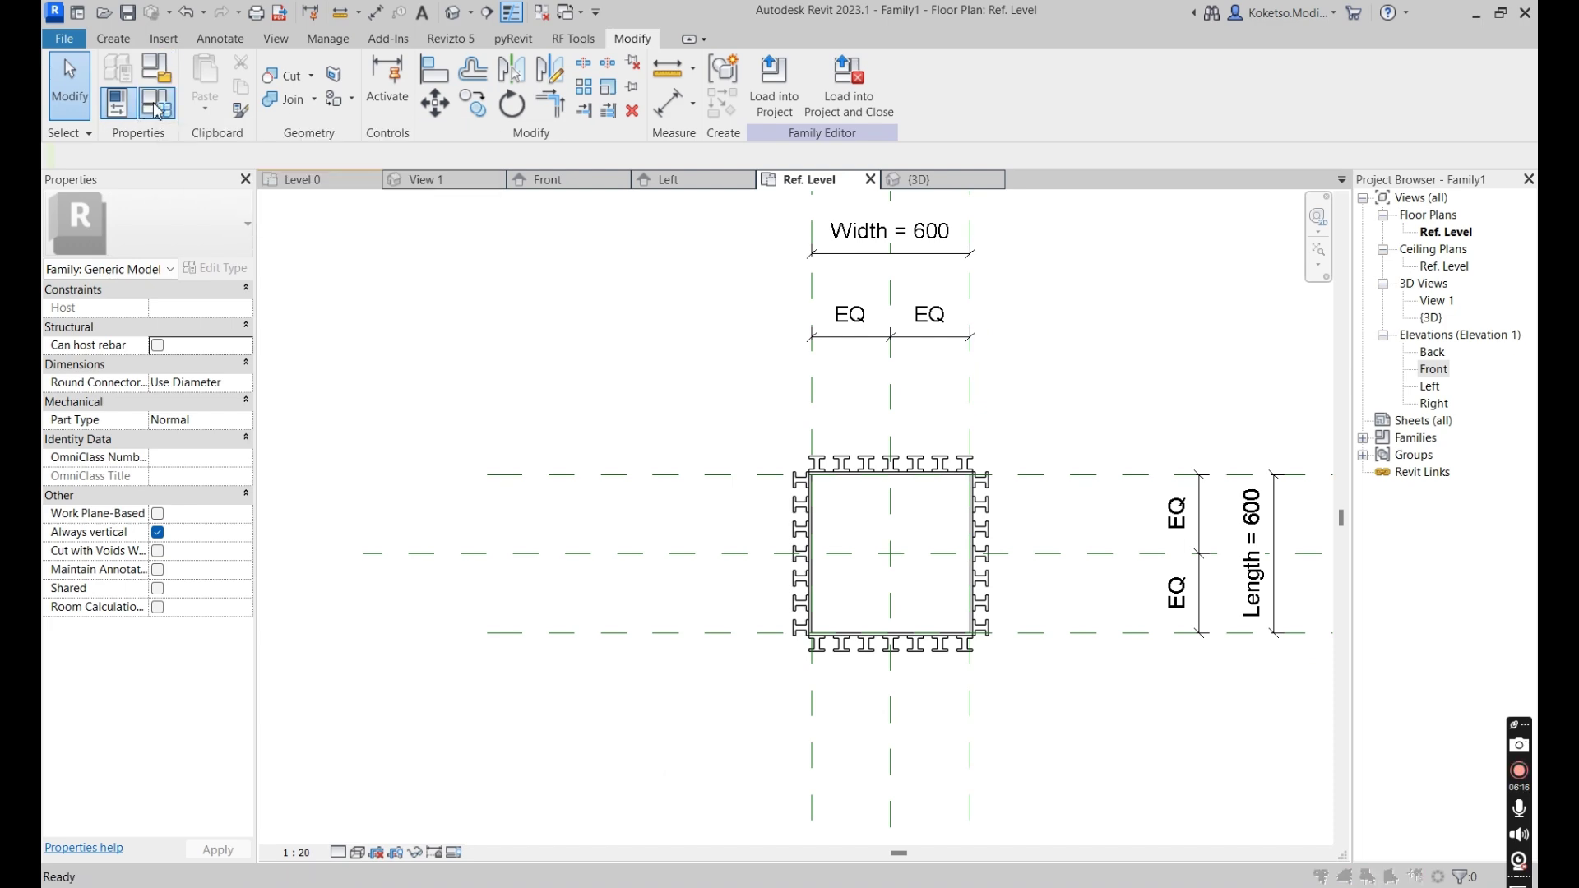
Add a Concrete Volume parameter of Common Volume type, grouped under Dimensions.
{"action": "left_click_drag", "start_coordinate": [1088, 195], "coordinate": [390, 78]}
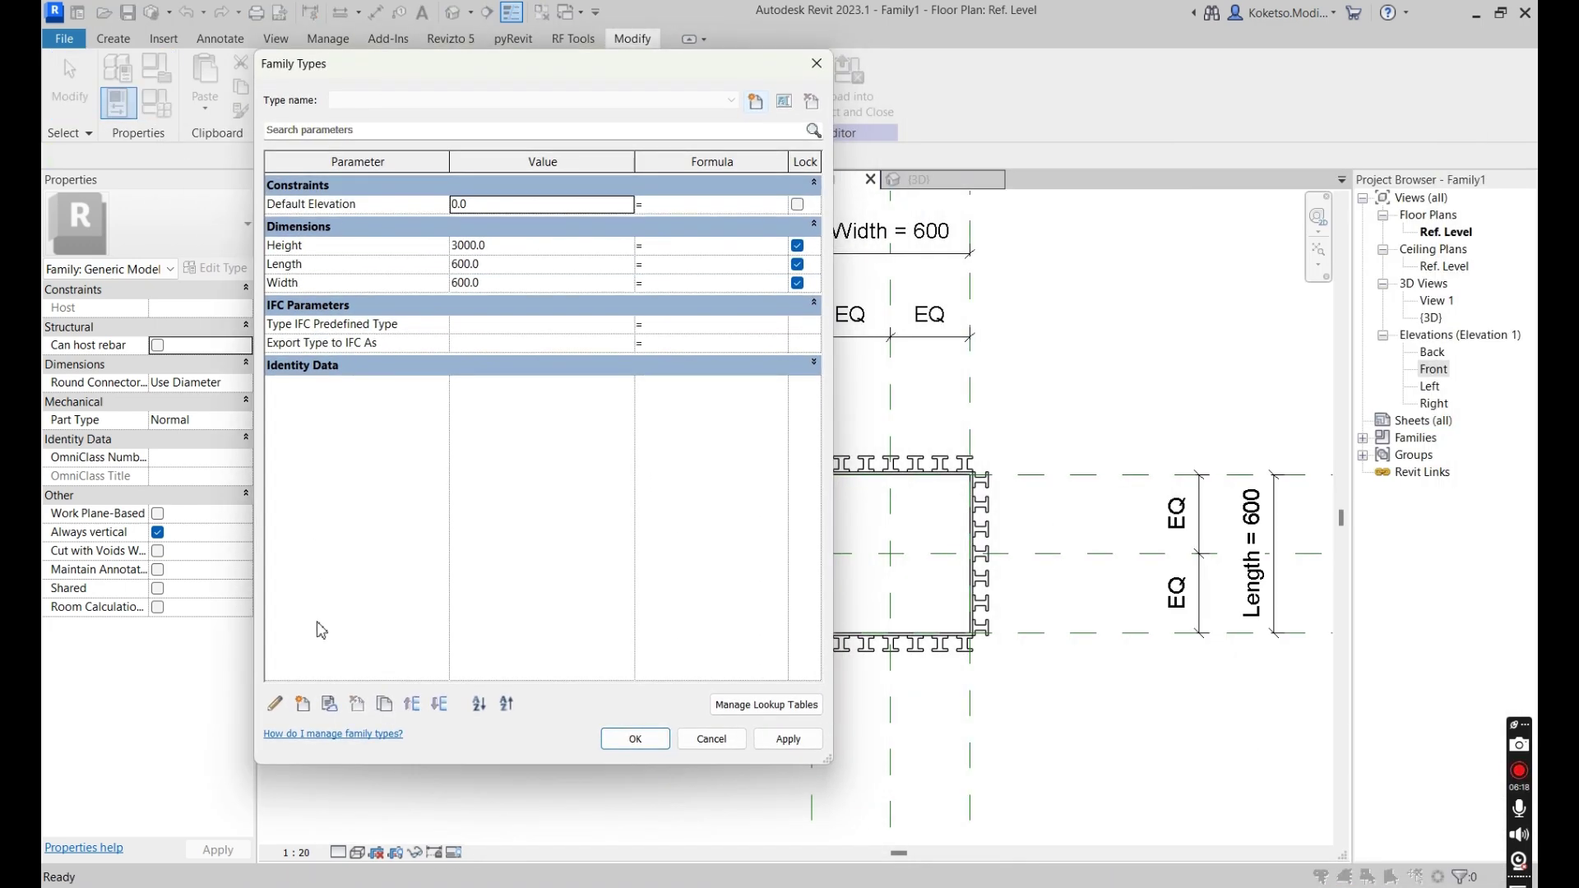
{"action": "left_click", "coordinate": [303, 704]}
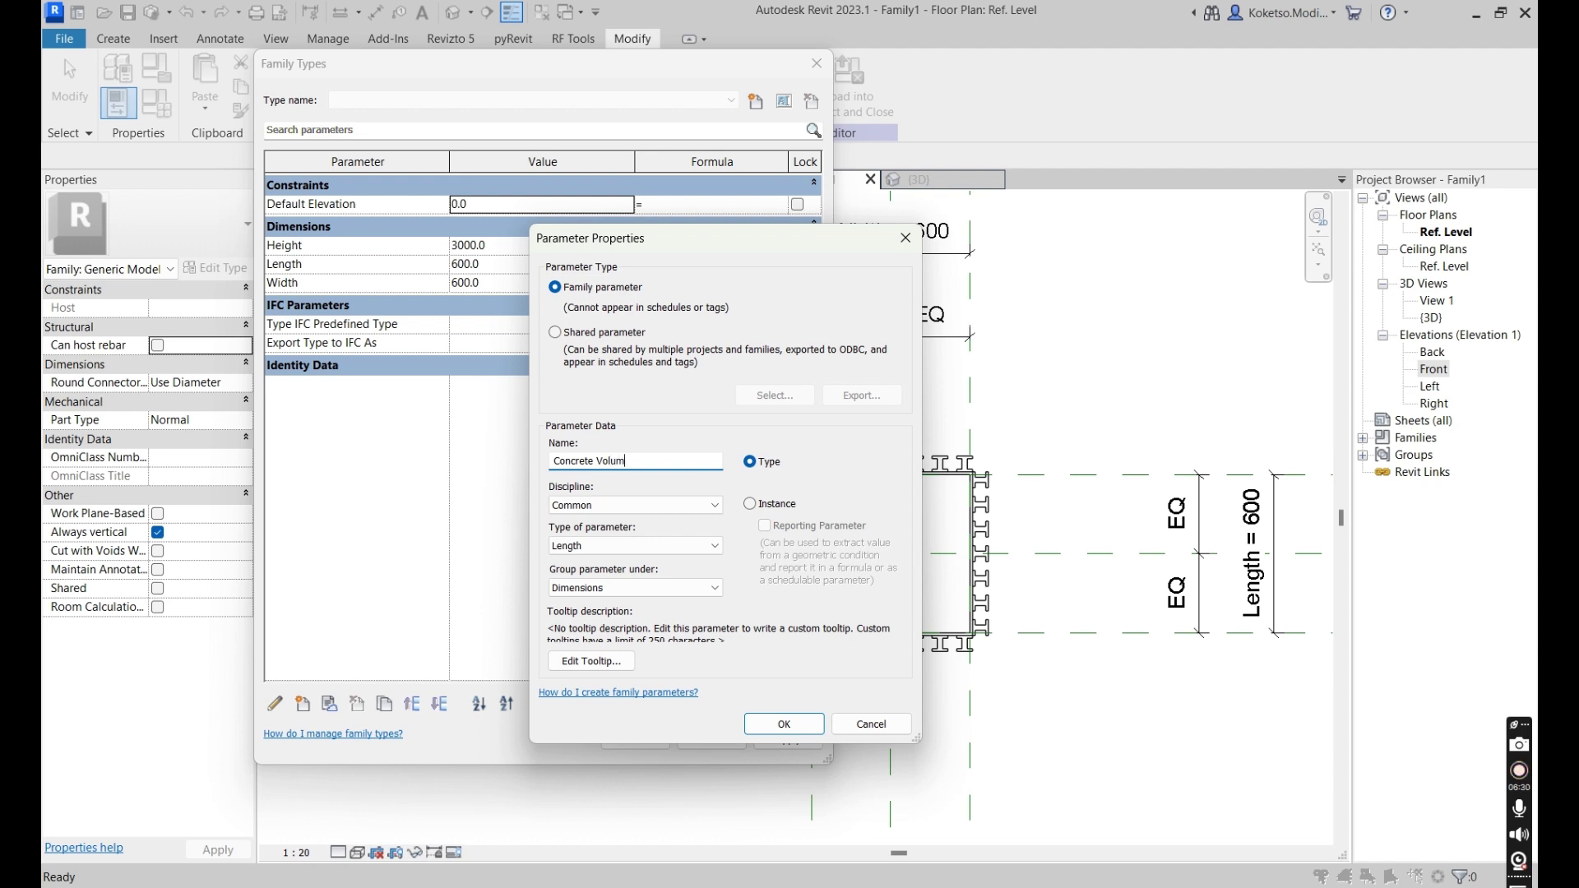
{"action": "left_click", "coordinate": [618, 512]}
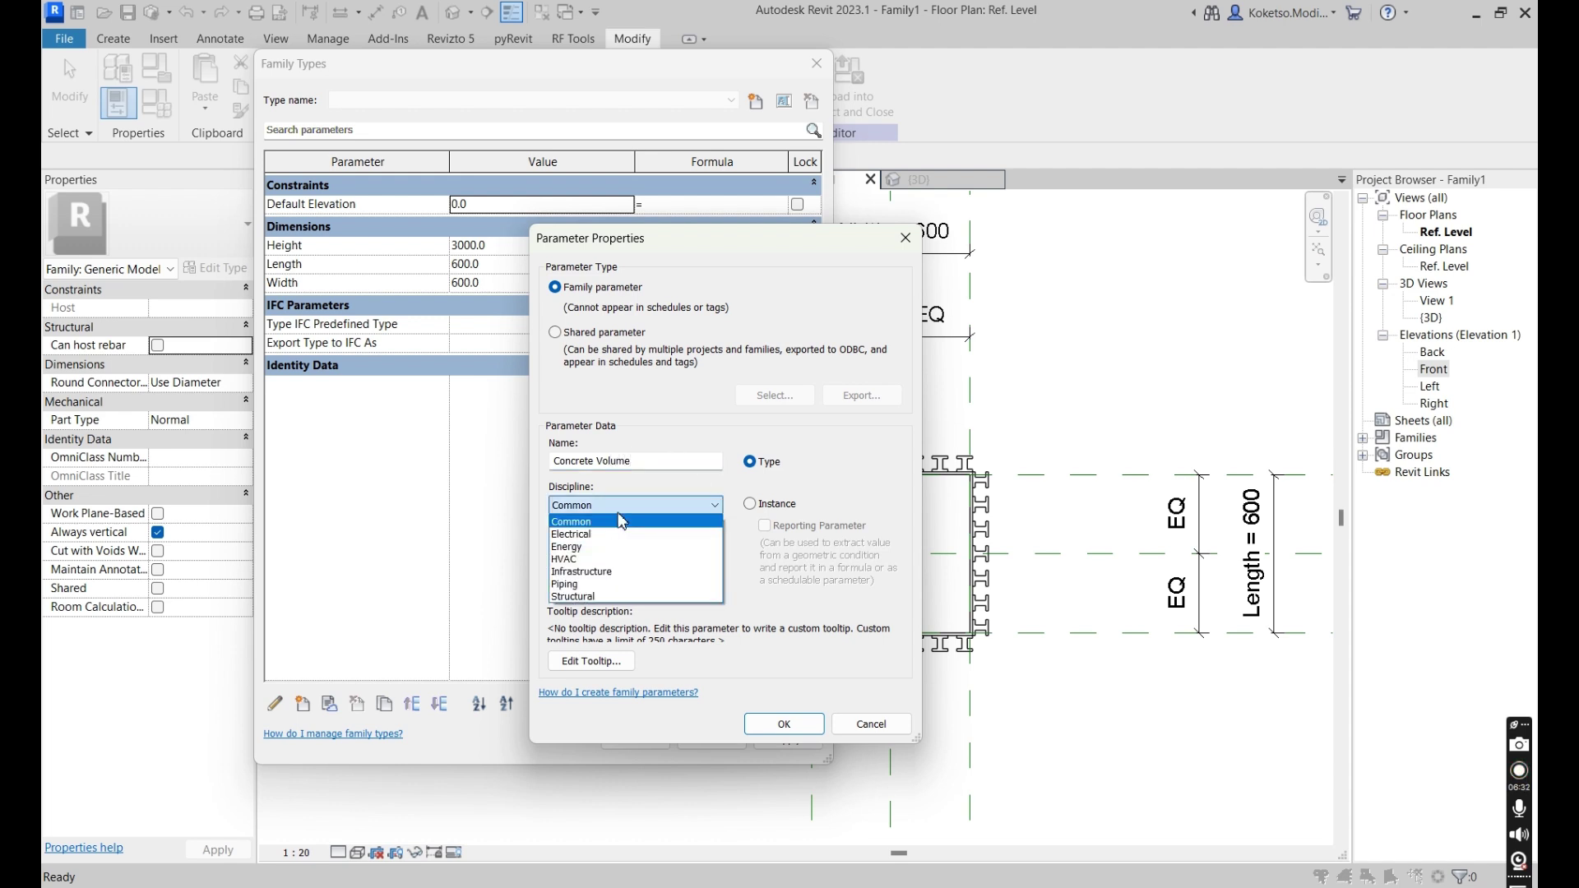
{"action": "left_click", "coordinate": [619, 521]}
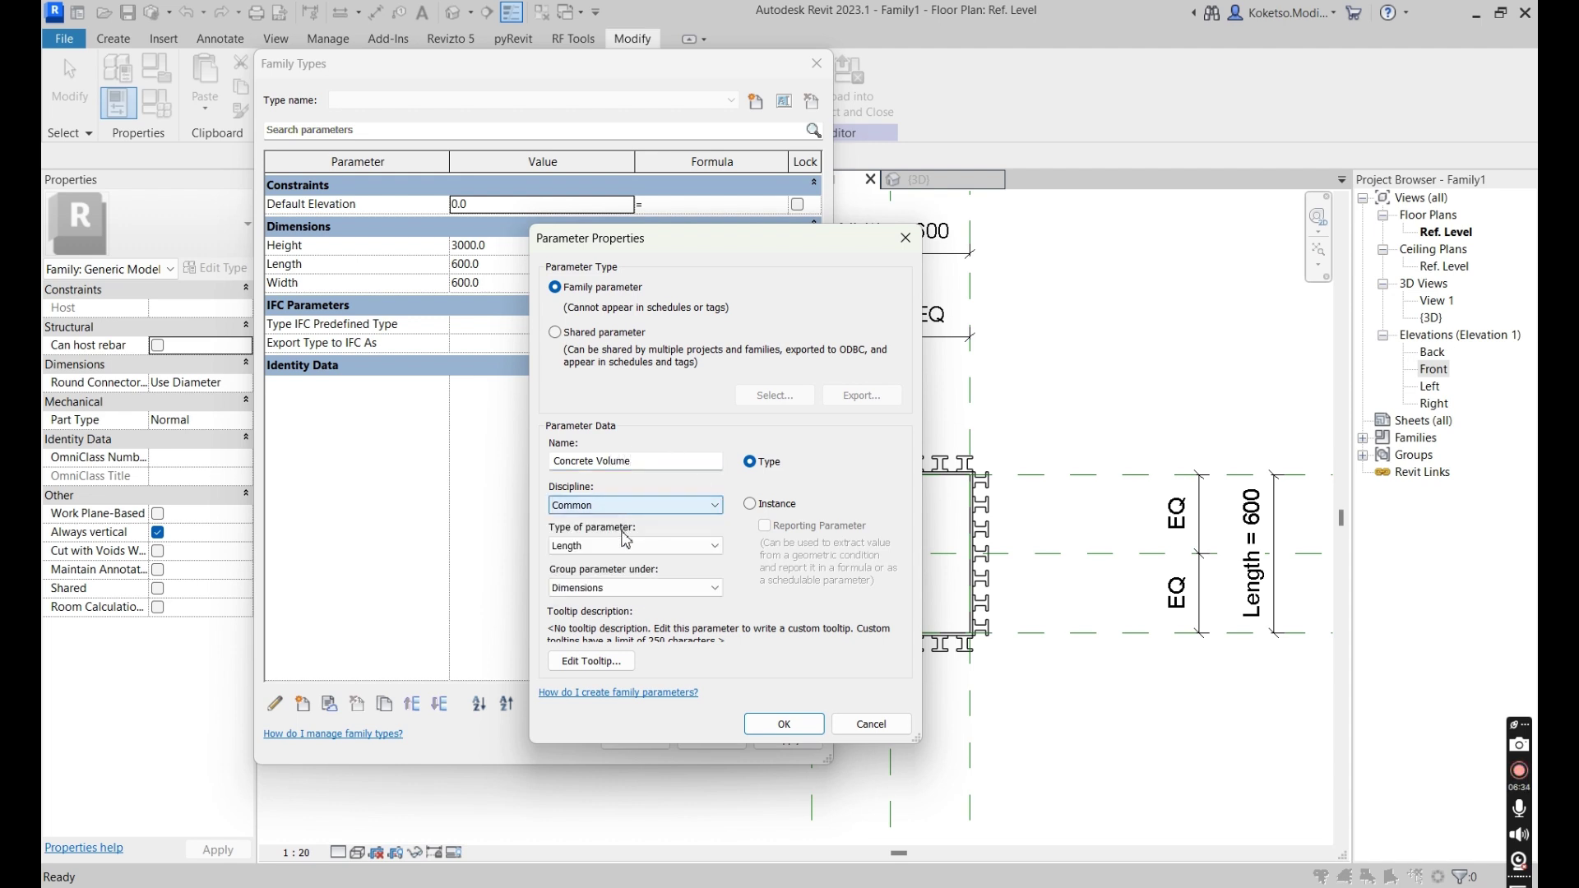
{"action": "left_click", "coordinate": [625, 545]}
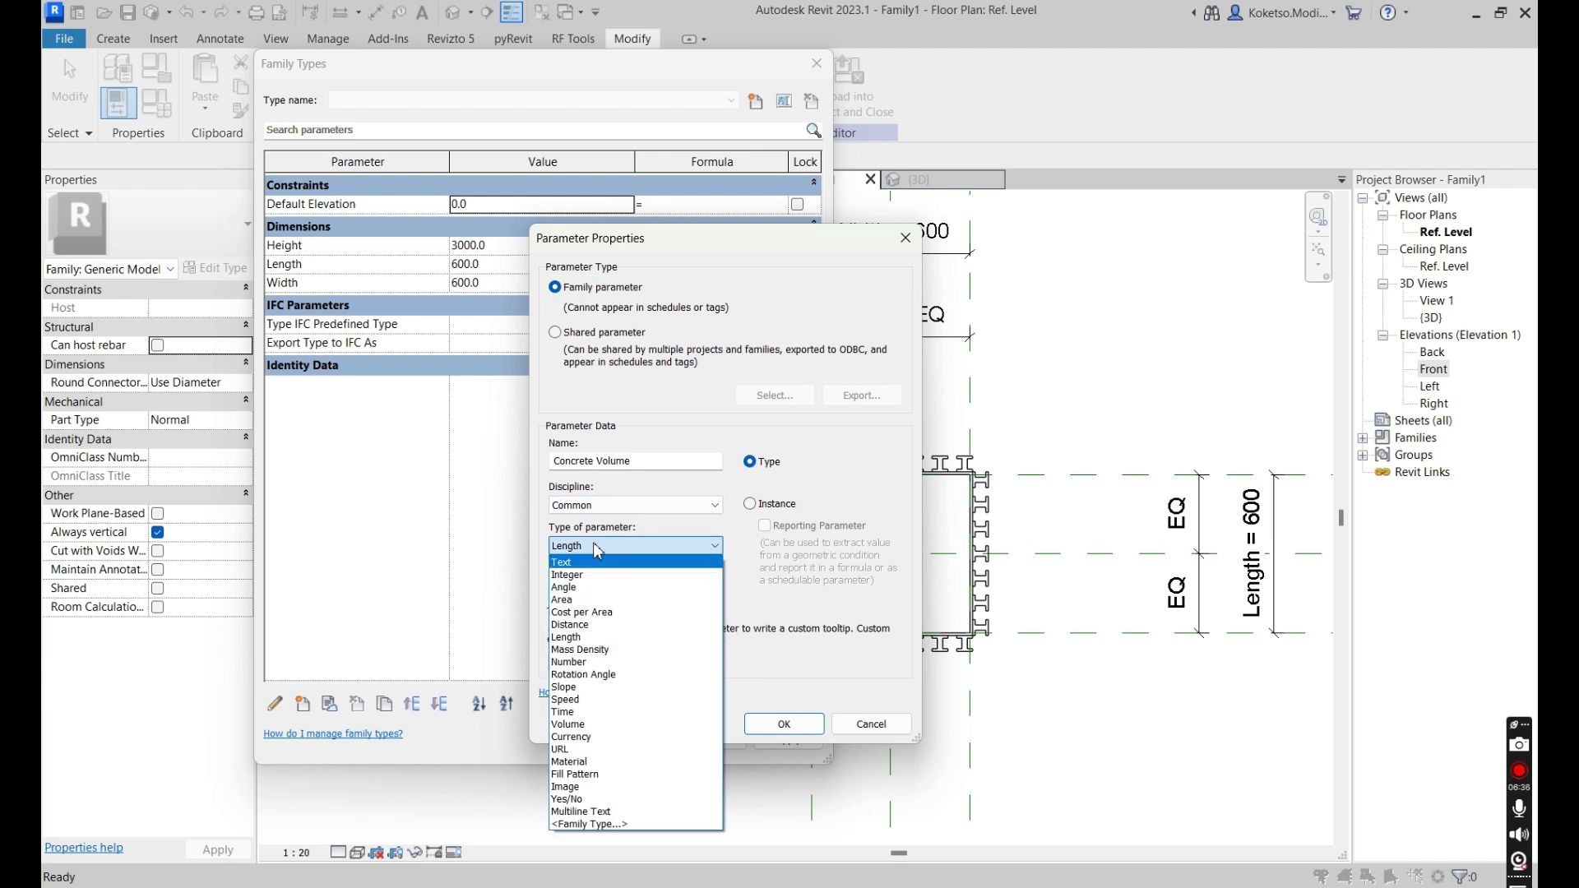
{"action": "left_click", "coordinate": [586, 724]}
{"action": "left_click", "coordinate": [590, 588]}
{"action": "scroll", "coordinate": [598, 490], "scroll_direction": "down", "scroll_amount": 4}
{"action": "scroll", "coordinate": [598, 487], "scroll_direction": "up", "scroll_amount": 5}
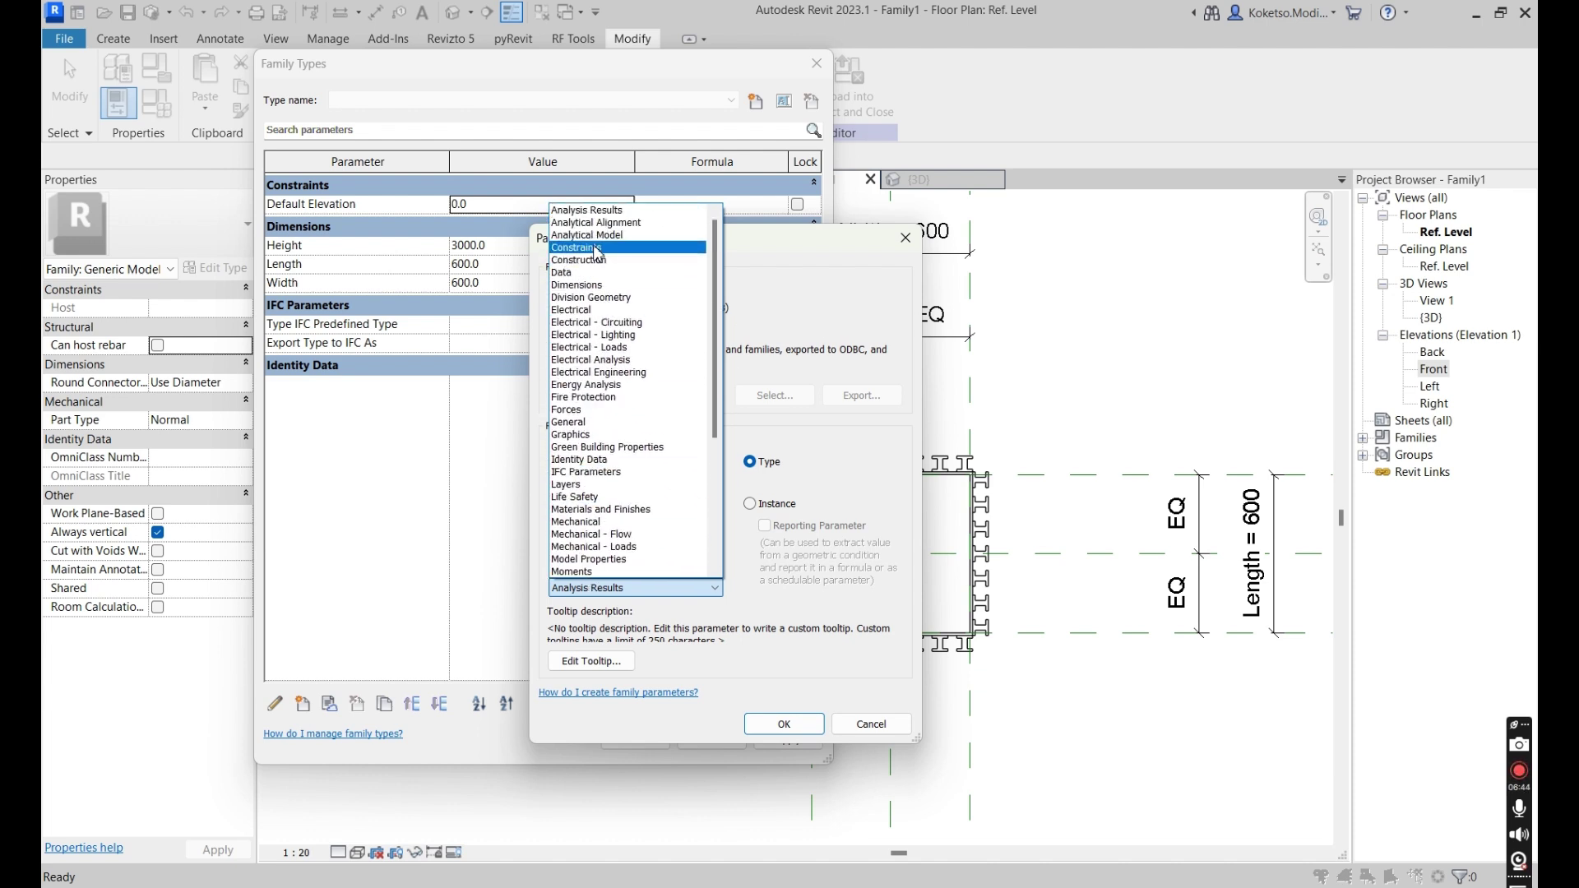
{"action": "left_click", "coordinate": [603, 285]}
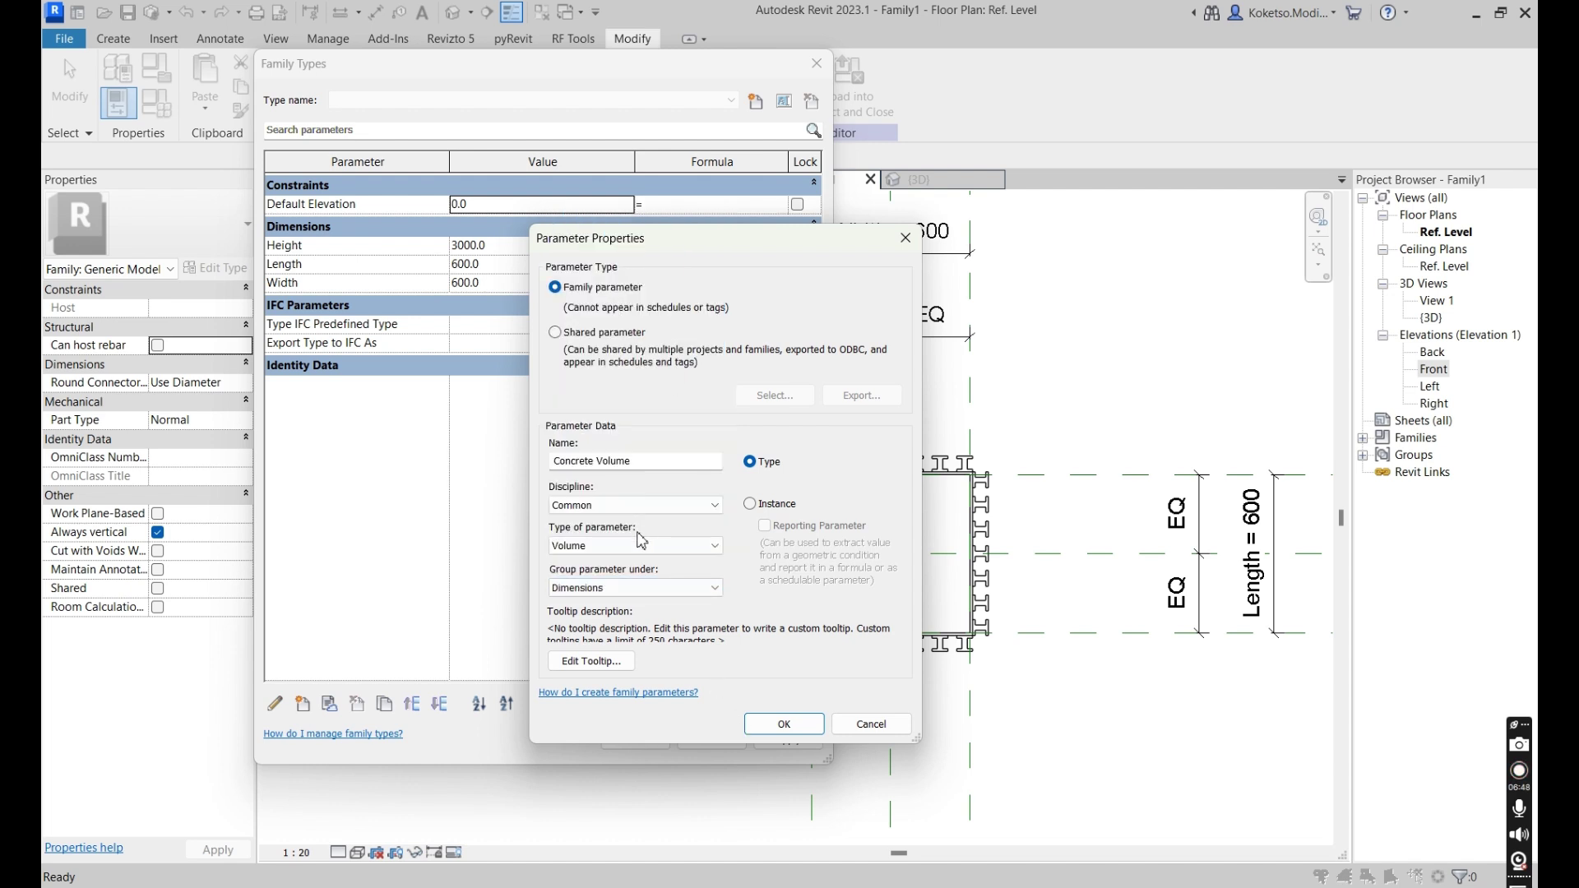
{"action": "left_click", "coordinate": [783, 724]}
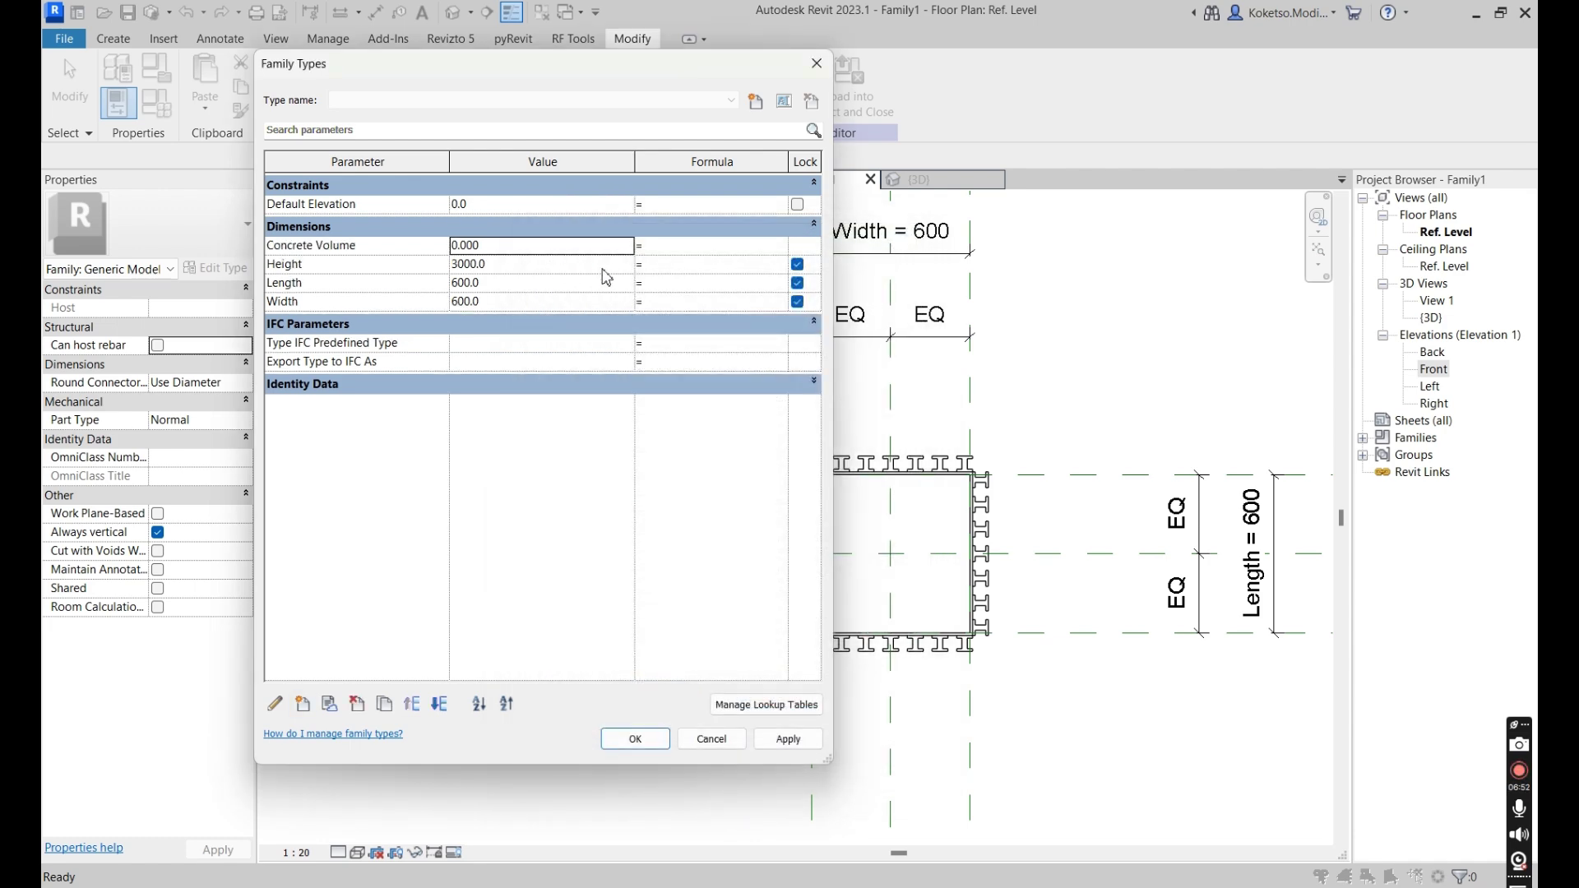
Give Concrete Volume the formula =Length*Width*Height, evaluating to 1.080, and apply it.
{"action": "left_click", "coordinate": [669, 248]}
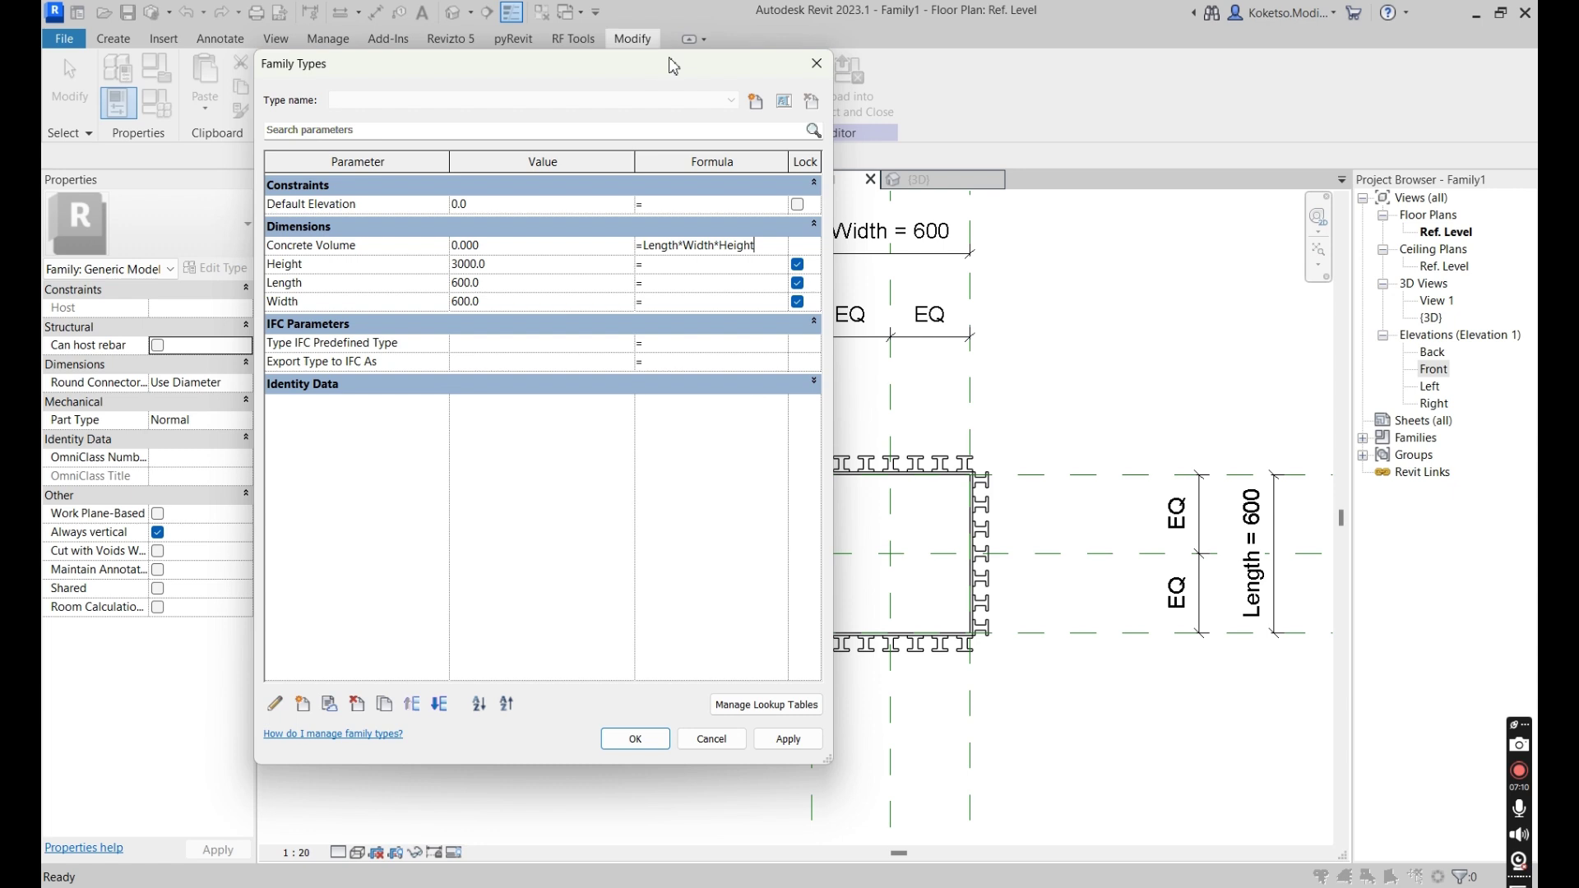
{"action": "left_click_drag", "start_coordinate": [671, 58], "coordinate": [487, 58]}
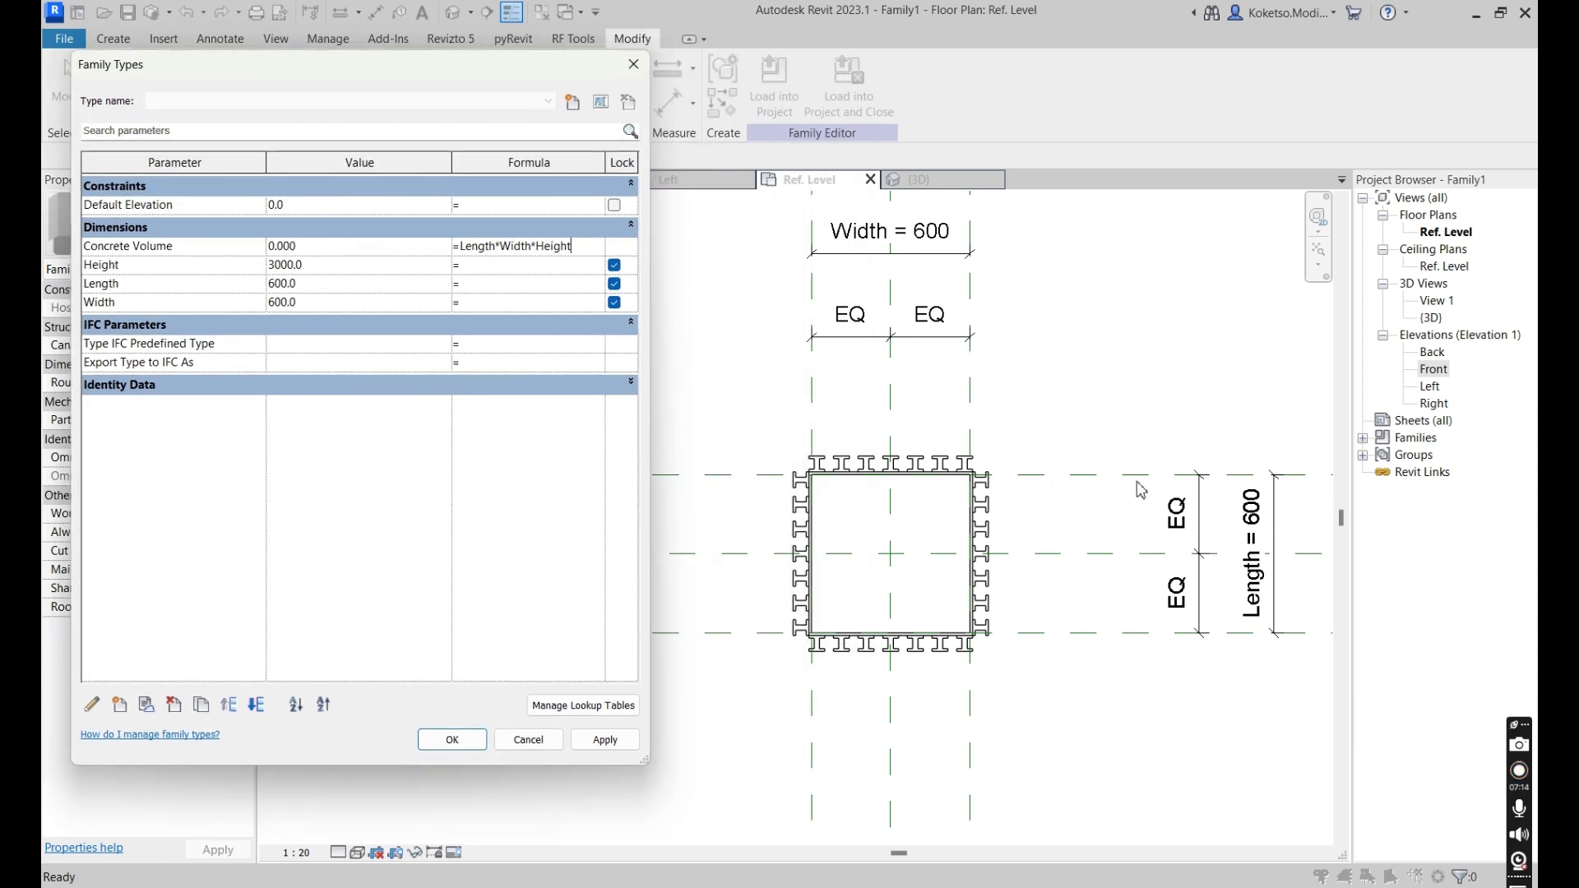
{"action": "left_click", "coordinate": [606, 739]}
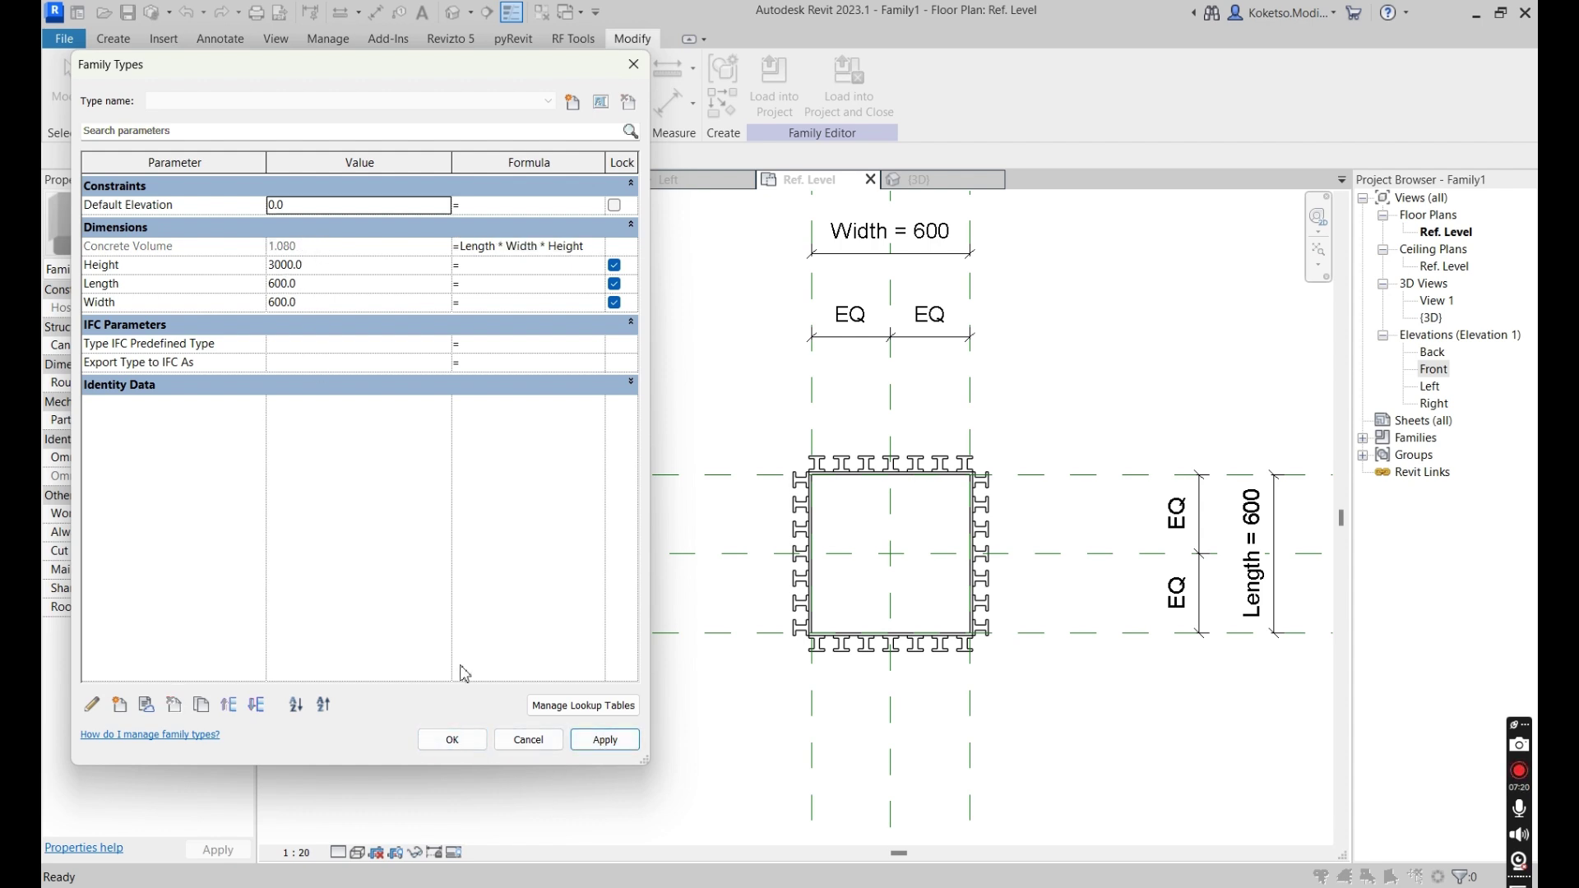
{"action": "left_click", "coordinate": [454, 742]}
{"action": "middle_click_drag", "start_coordinate": [1012, 285], "coordinate": [929, 230]}
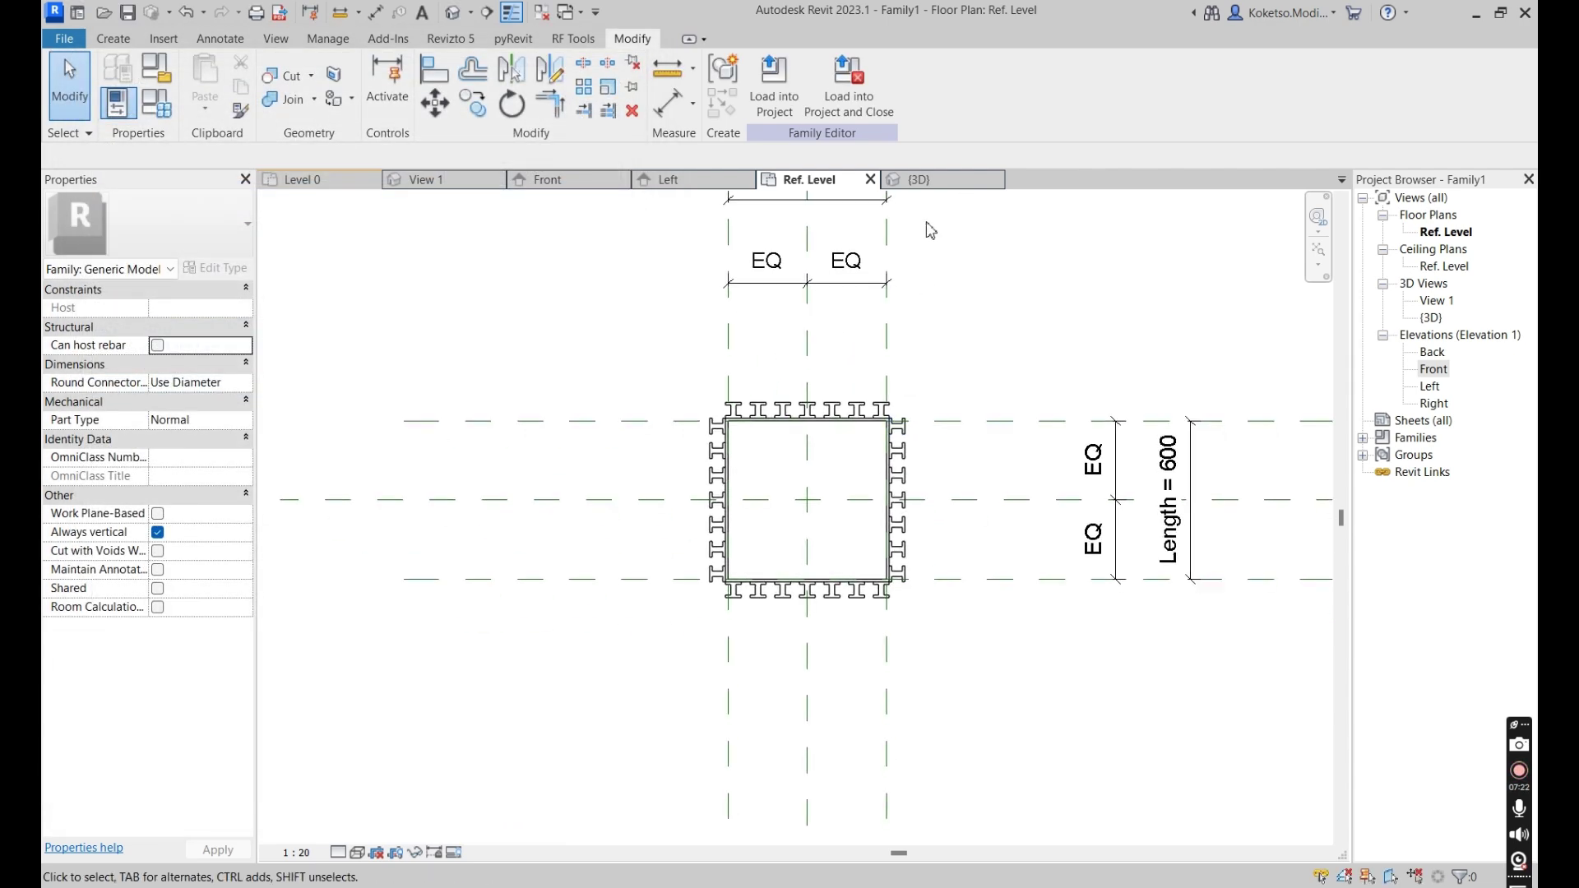
{"action": "left_click", "coordinate": [934, 178]}
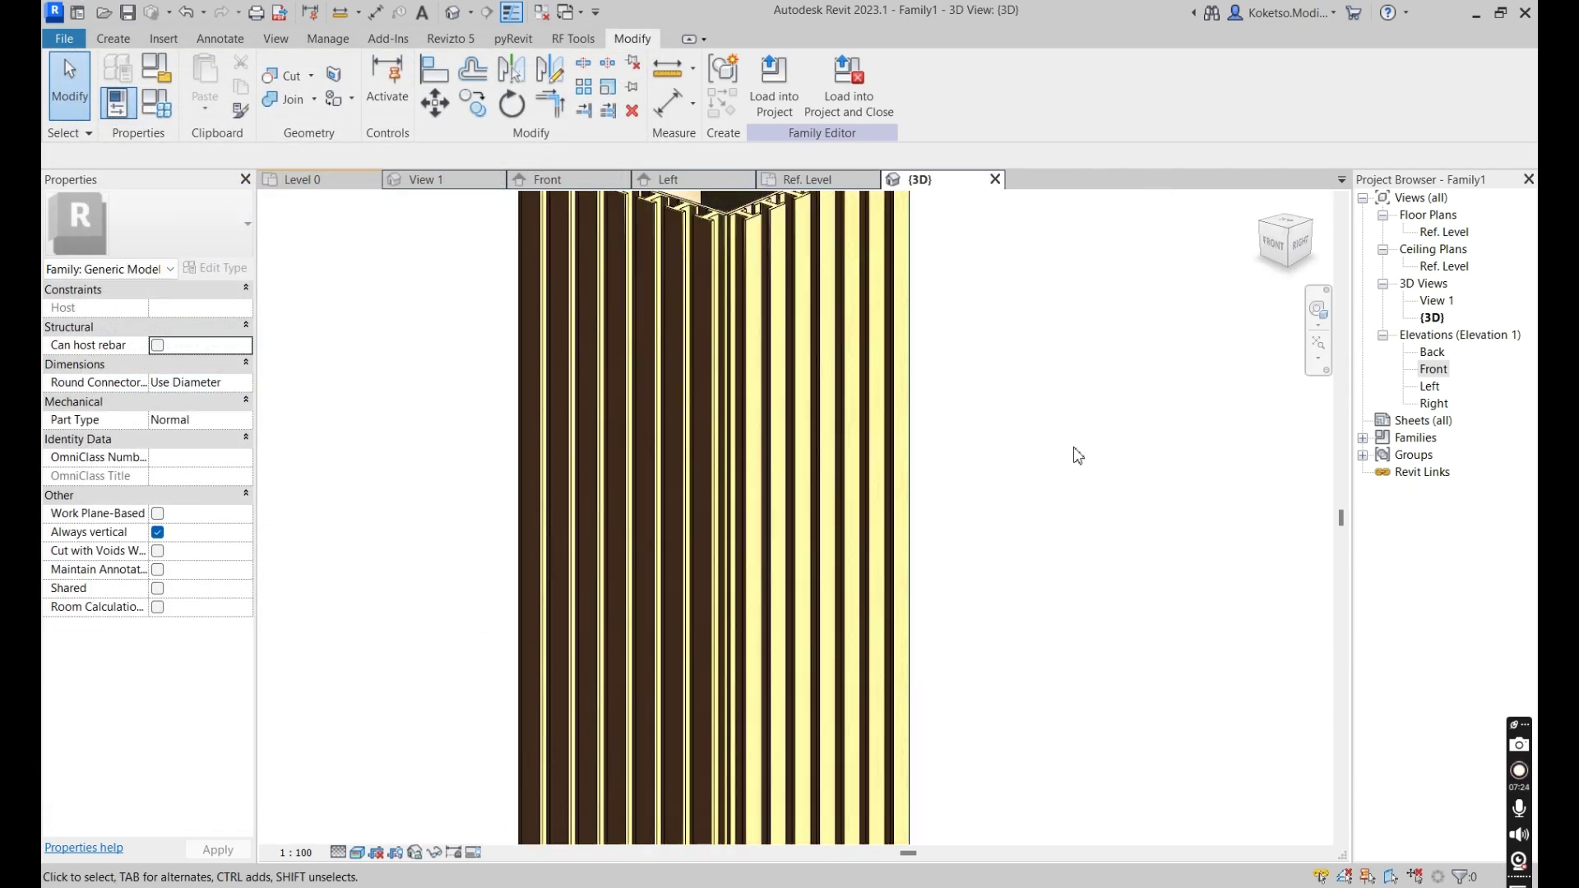
{"action": "scroll", "coordinate": [1062, 470], "scroll_direction": "down", "scroll_amount": 4}
{"action": "middle_click_drag", "start_coordinate": [1057, 421], "coordinate": [1025, 451], "text": "shift"}
{"action": "scroll", "coordinate": [1025, 451], "scroll_direction": "up", "scroll_amount": 4}
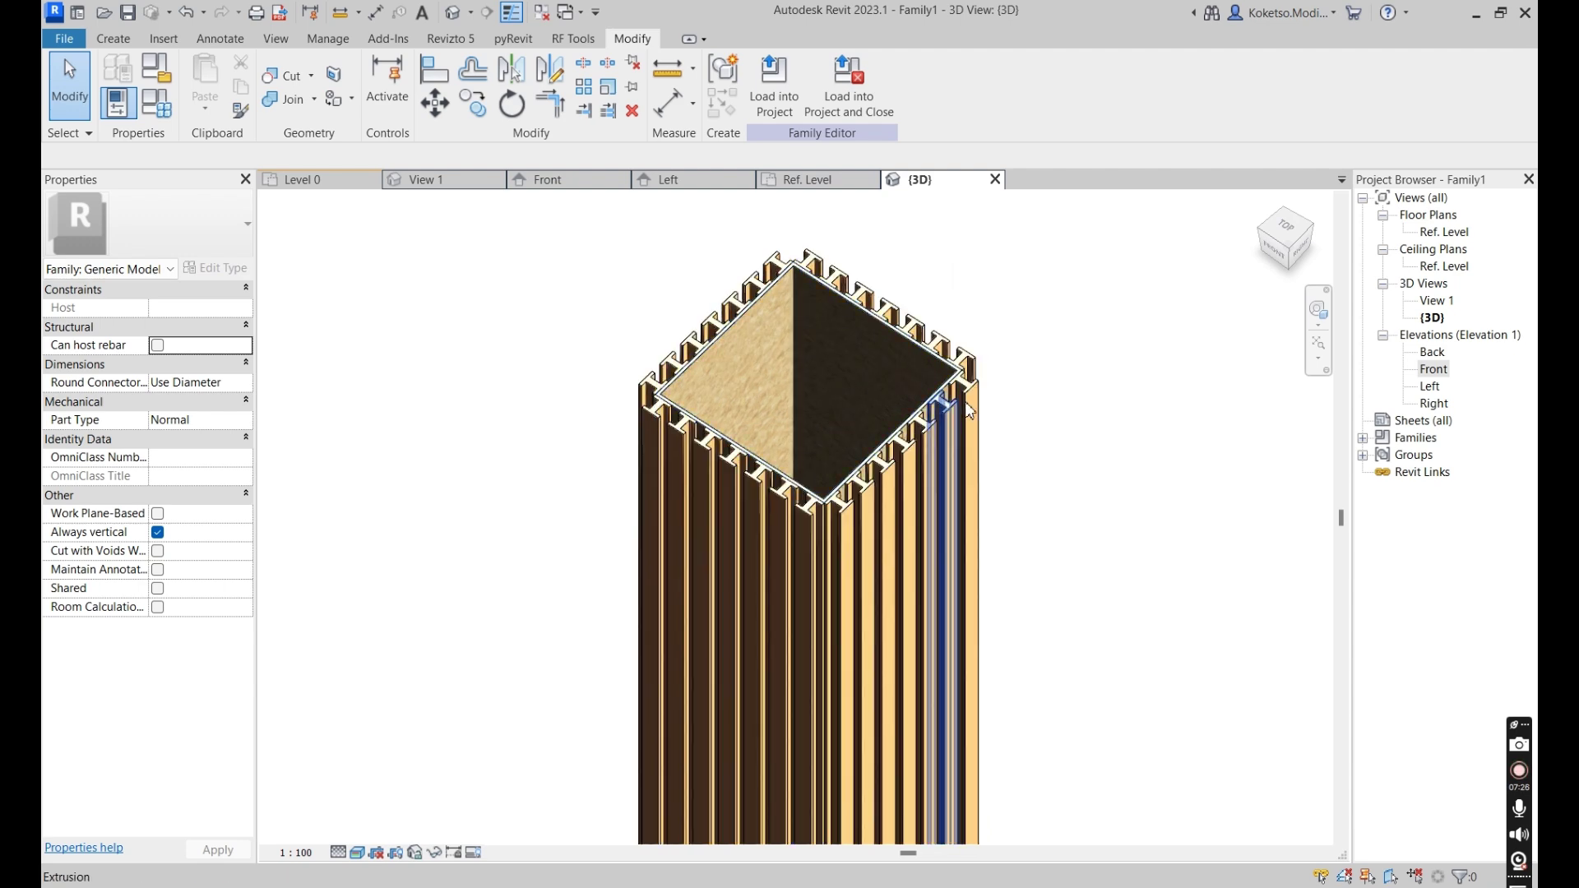
{"action": "scroll", "coordinate": [905, 379], "scroll_direction": "up", "scroll_amount": 3}
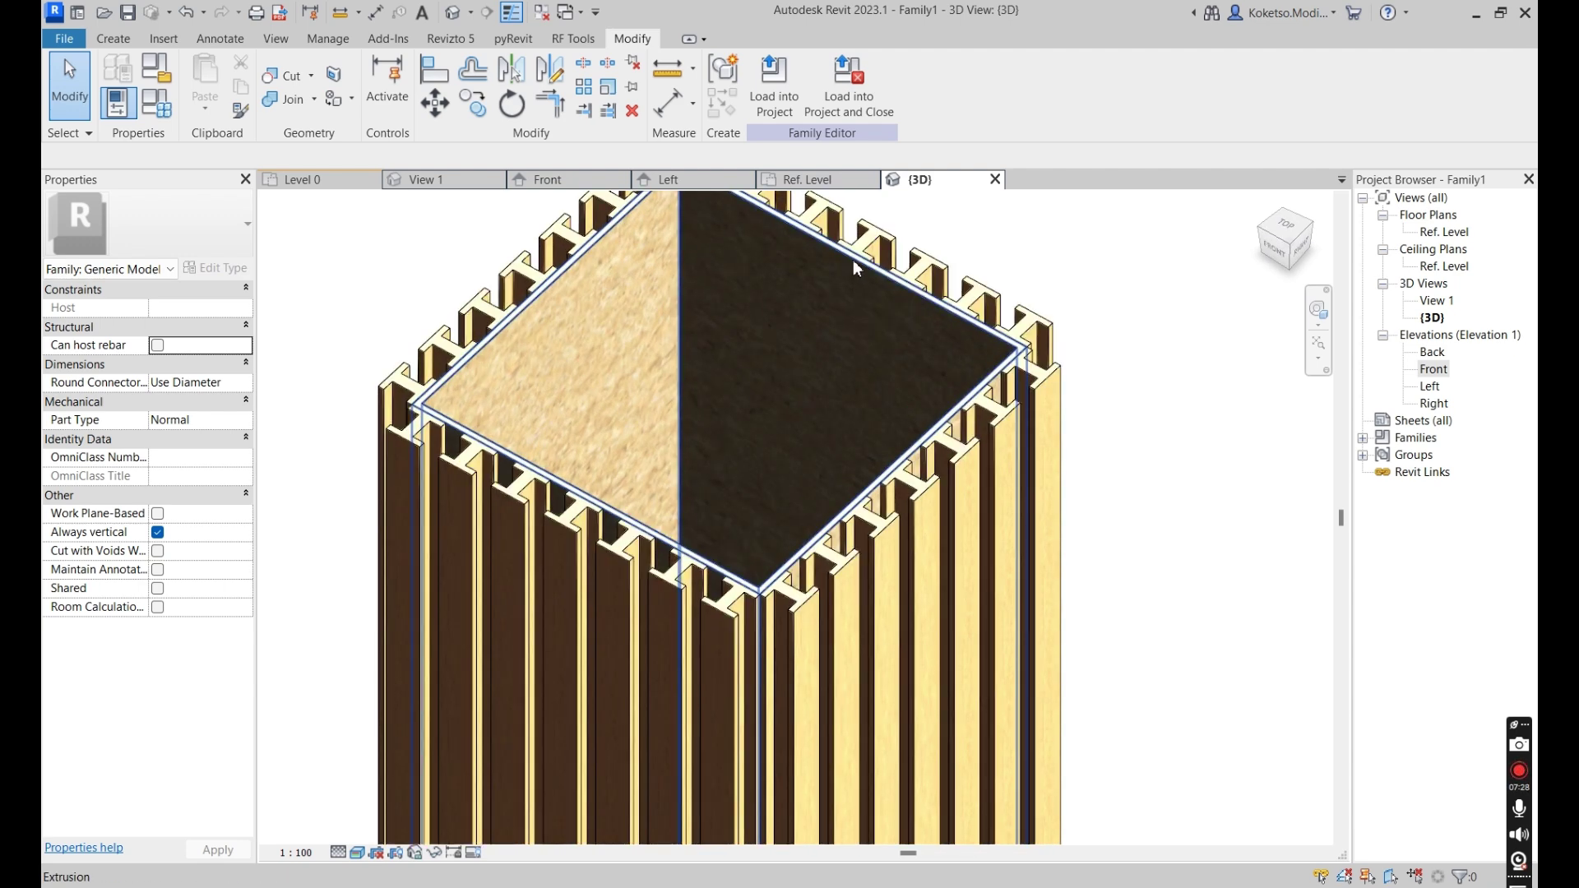
{"action": "scroll", "coordinate": [855, 267], "scroll_direction": "down", "scroll_amount": 2}
{"action": "key", "text": "ctrl+Tab"}
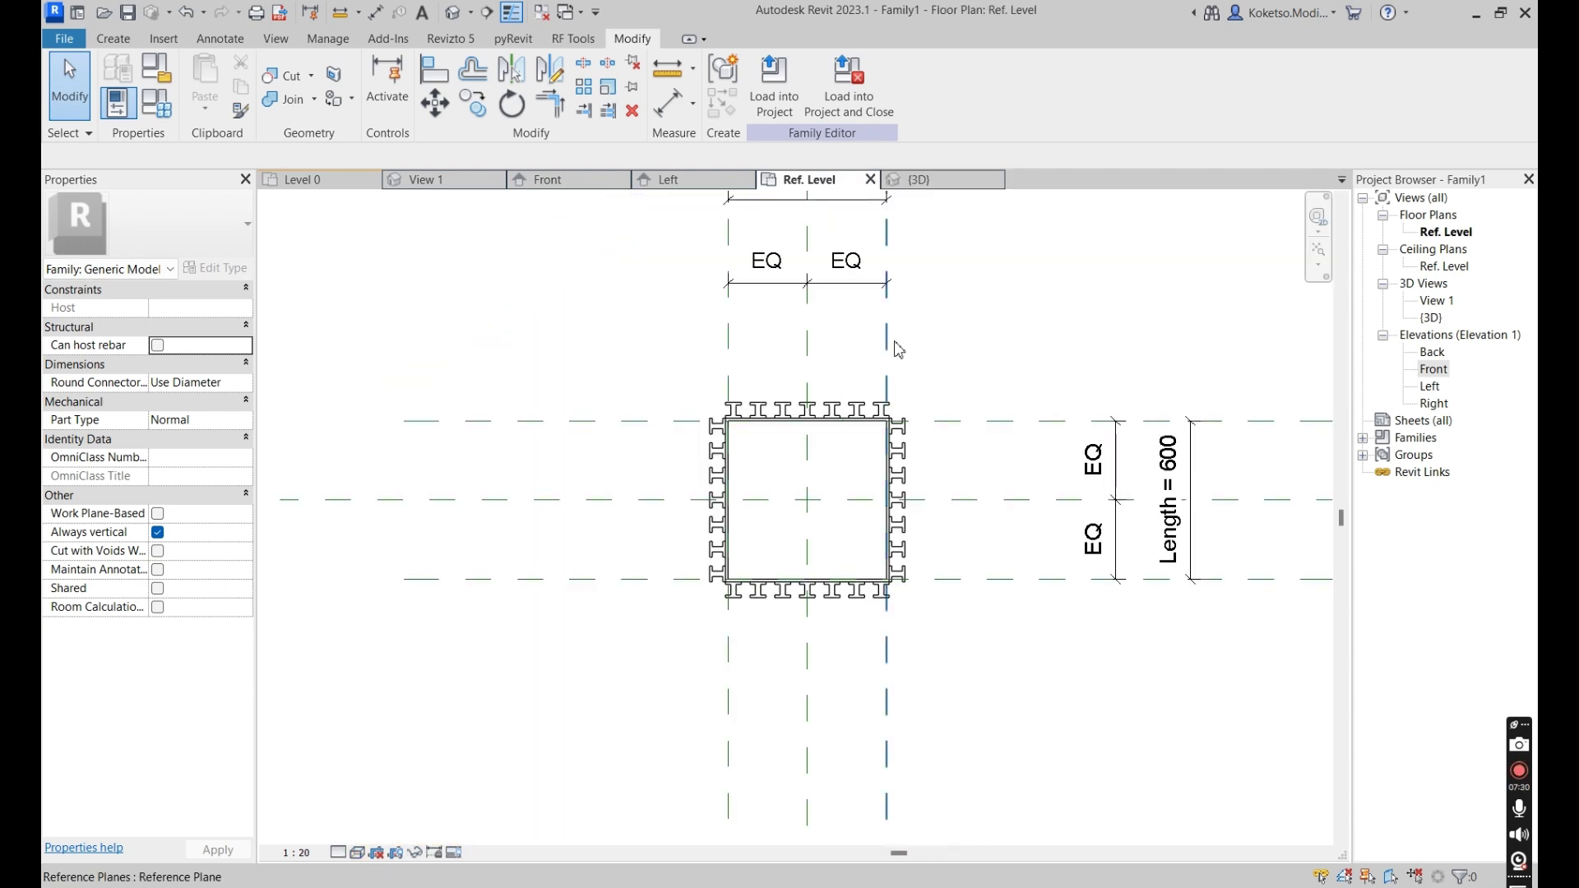
{"action": "middle_click_drag", "start_coordinate": [890, 337], "coordinate": [883, 467]}
{"action": "double_click", "coordinate": [835, 310]}
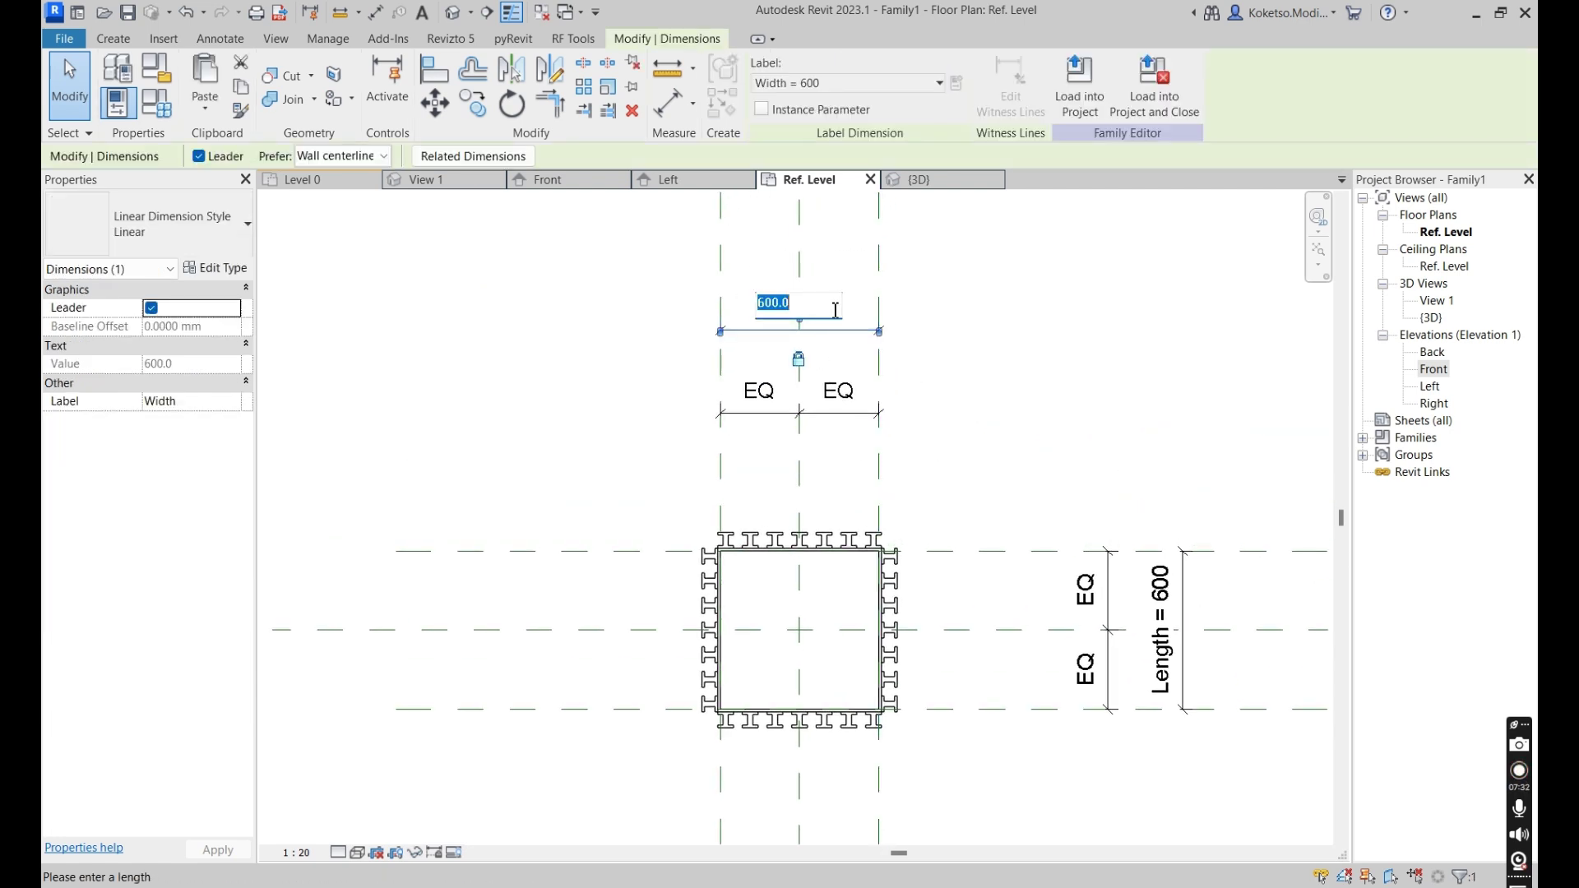
{"action": "type", "text": "800"}
{"action": "key", "text": "Return"}
{"action": "scroll", "coordinate": [814, 629], "scroll_direction": "up", "scroll_amount": 2}
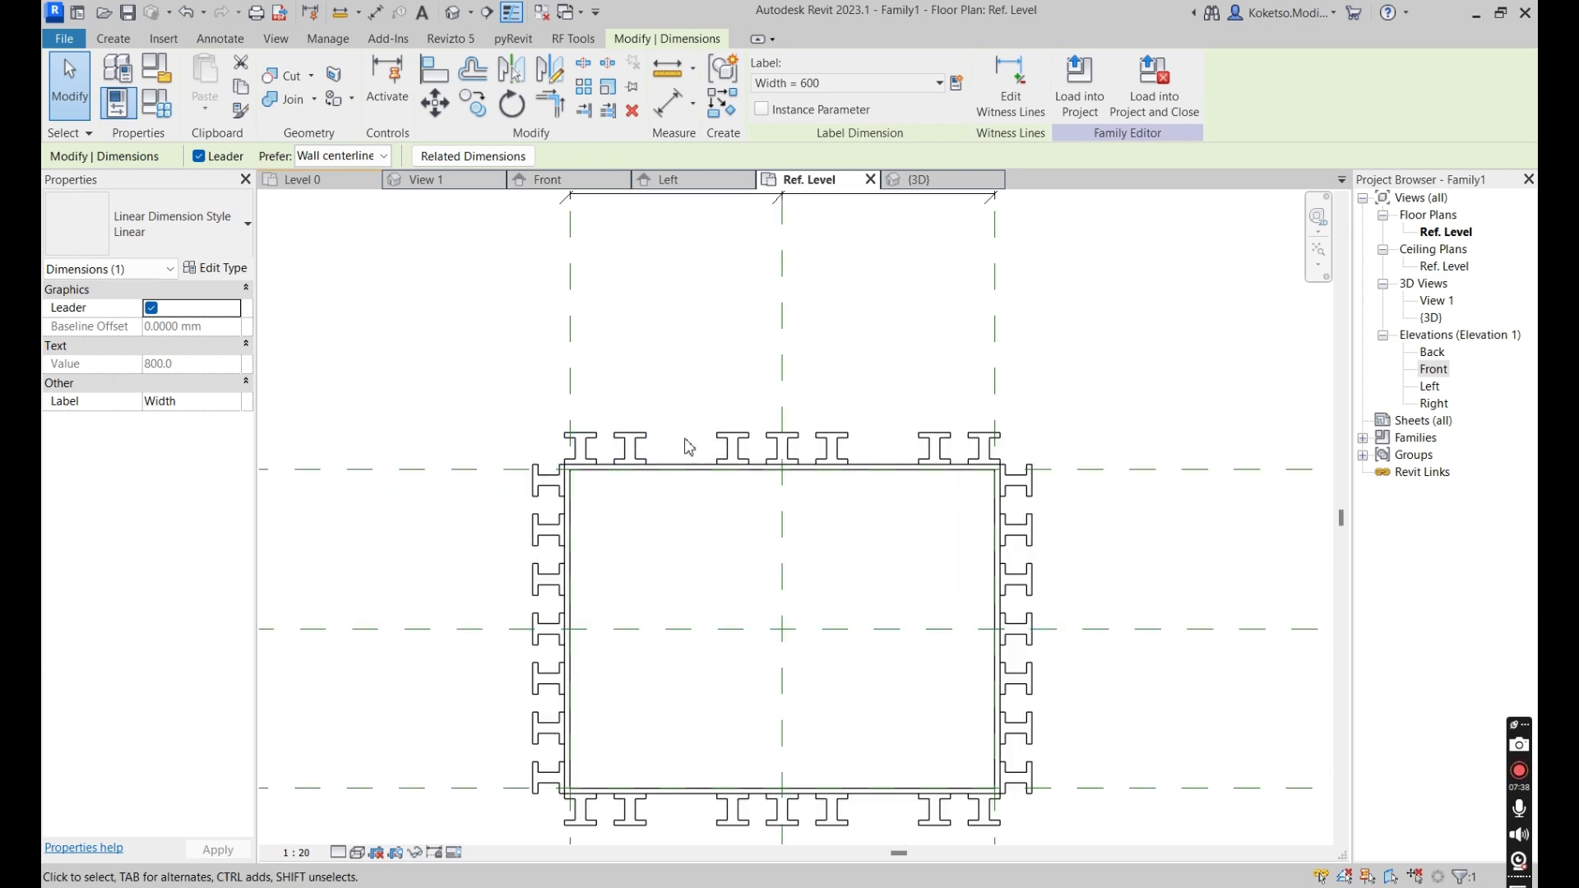
{"action": "key", "text": "ctrl+z"}
{"action": "middle_click_drag", "start_coordinate": [787, 566], "coordinate": [818, 396]}
{"action": "scroll", "coordinate": [820, 403], "scroll_direction": "down", "scroll_amount": 1}
{"action": "middle_click_drag", "start_coordinate": [822, 419], "coordinate": [751, 525]}
{"action": "scroll", "coordinate": [747, 518], "scroll_direction": "up", "scroll_amount": 3}
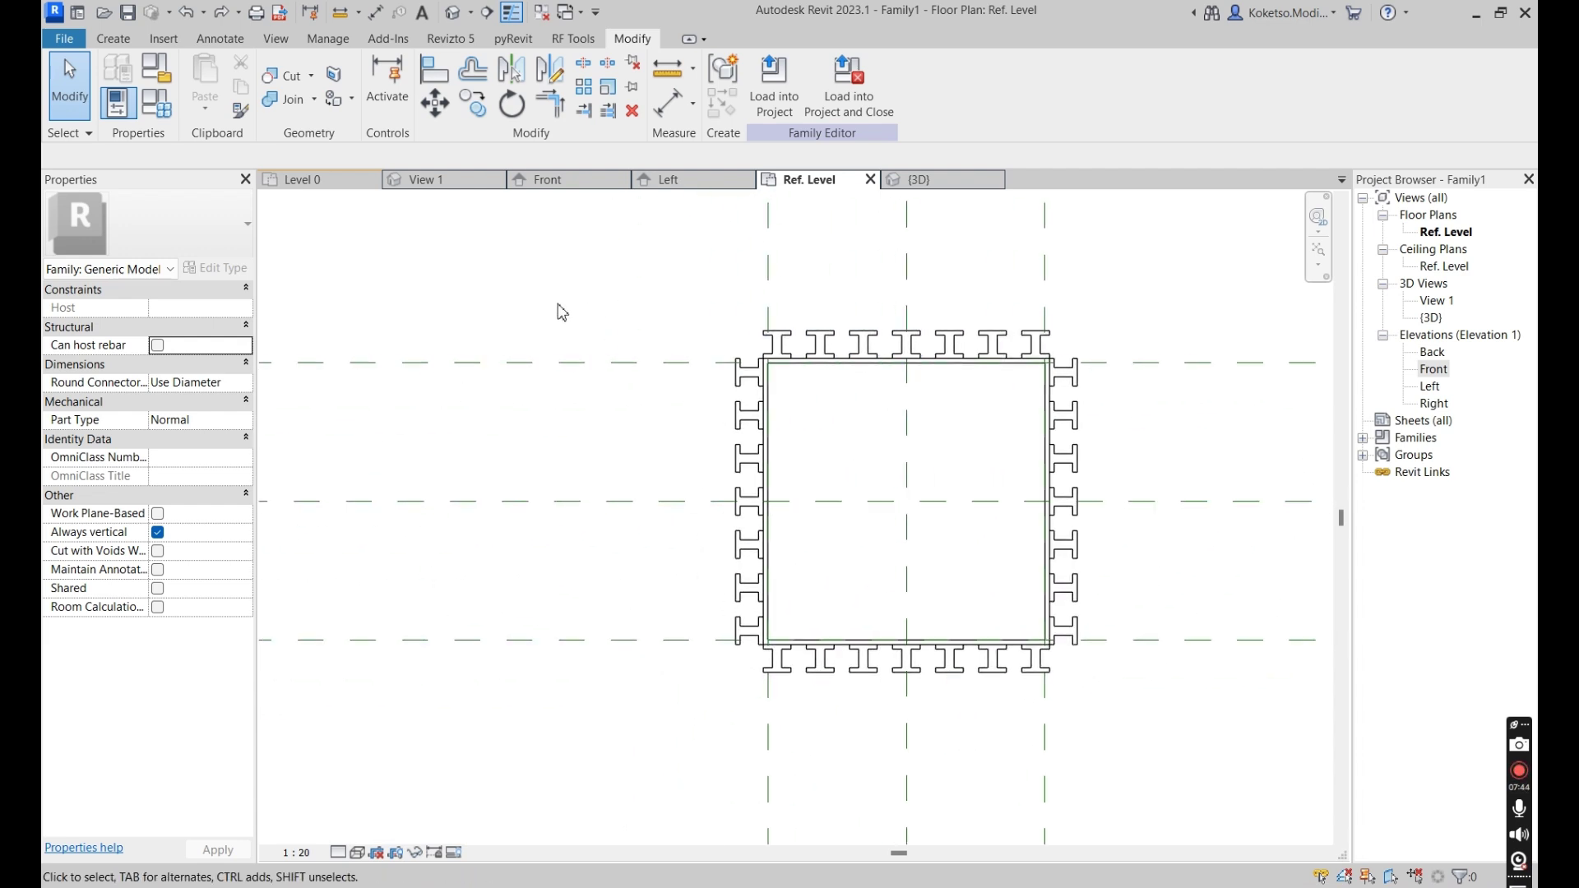
{"action": "scroll", "coordinate": [651, 335], "scroll_direction": "down", "scroll_amount": 2}
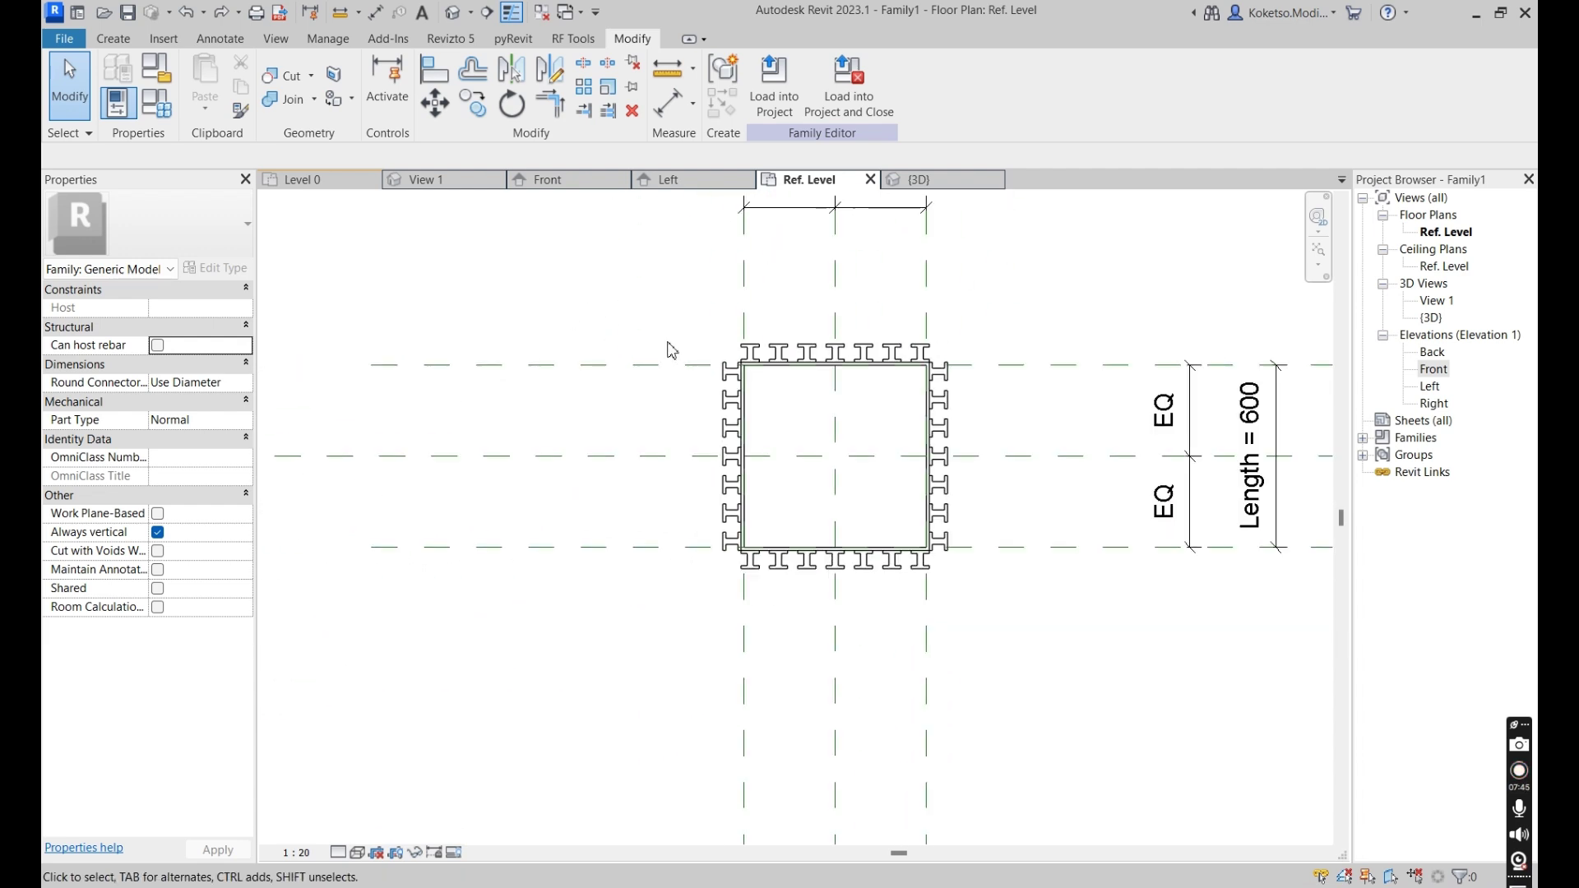
Create a new family type named 'Type 1 - 600x600'.
{"action": "left_click", "coordinate": [157, 106]}
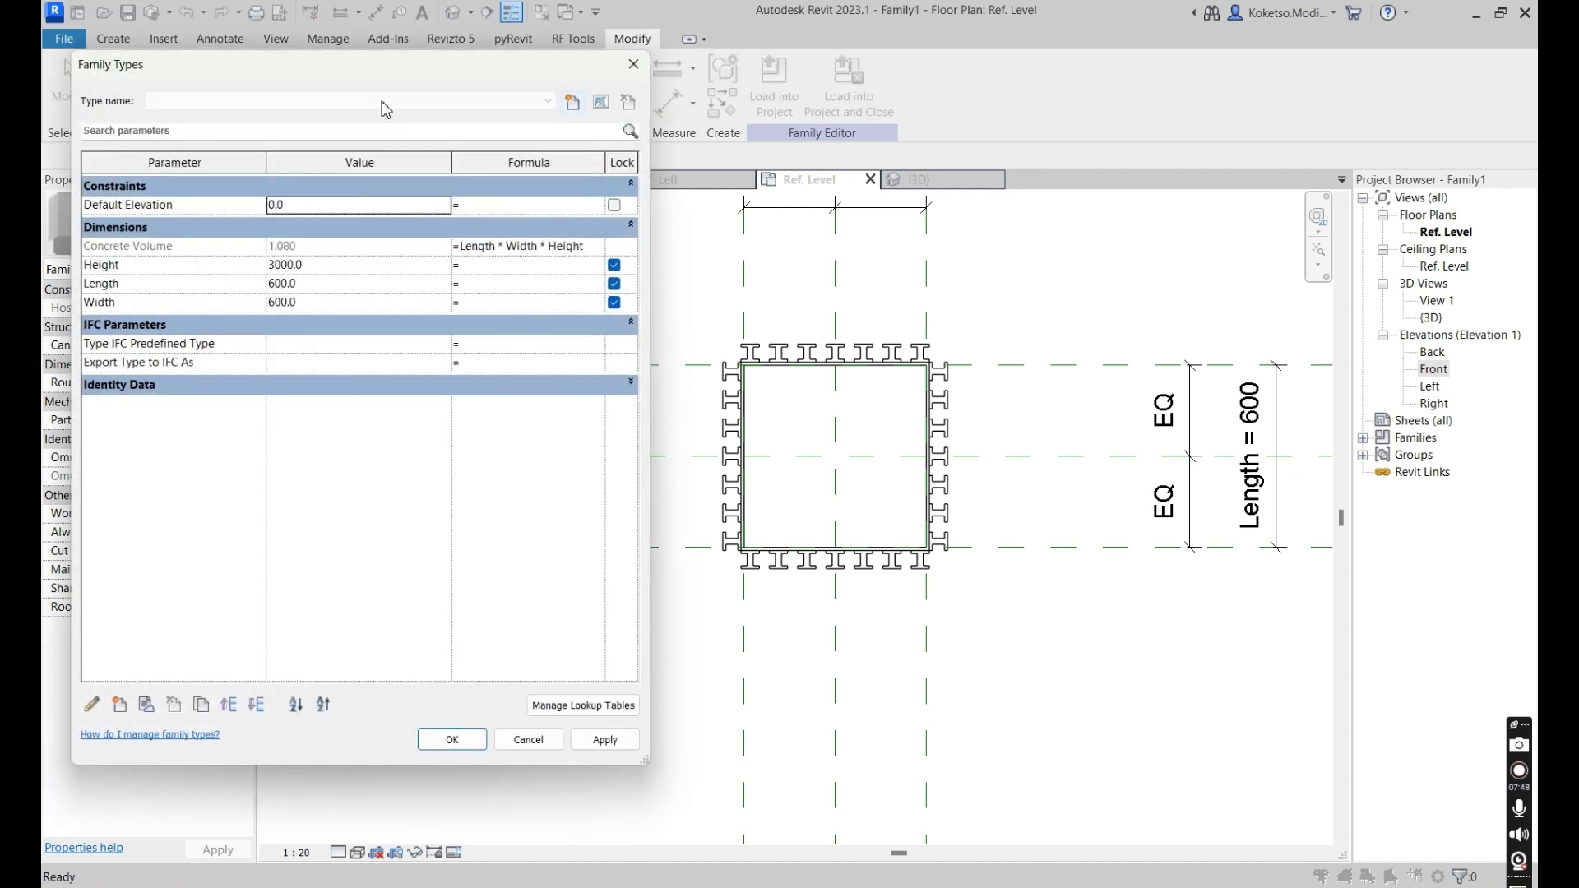
{"action": "left_click", "coordinate": [573, 104]}
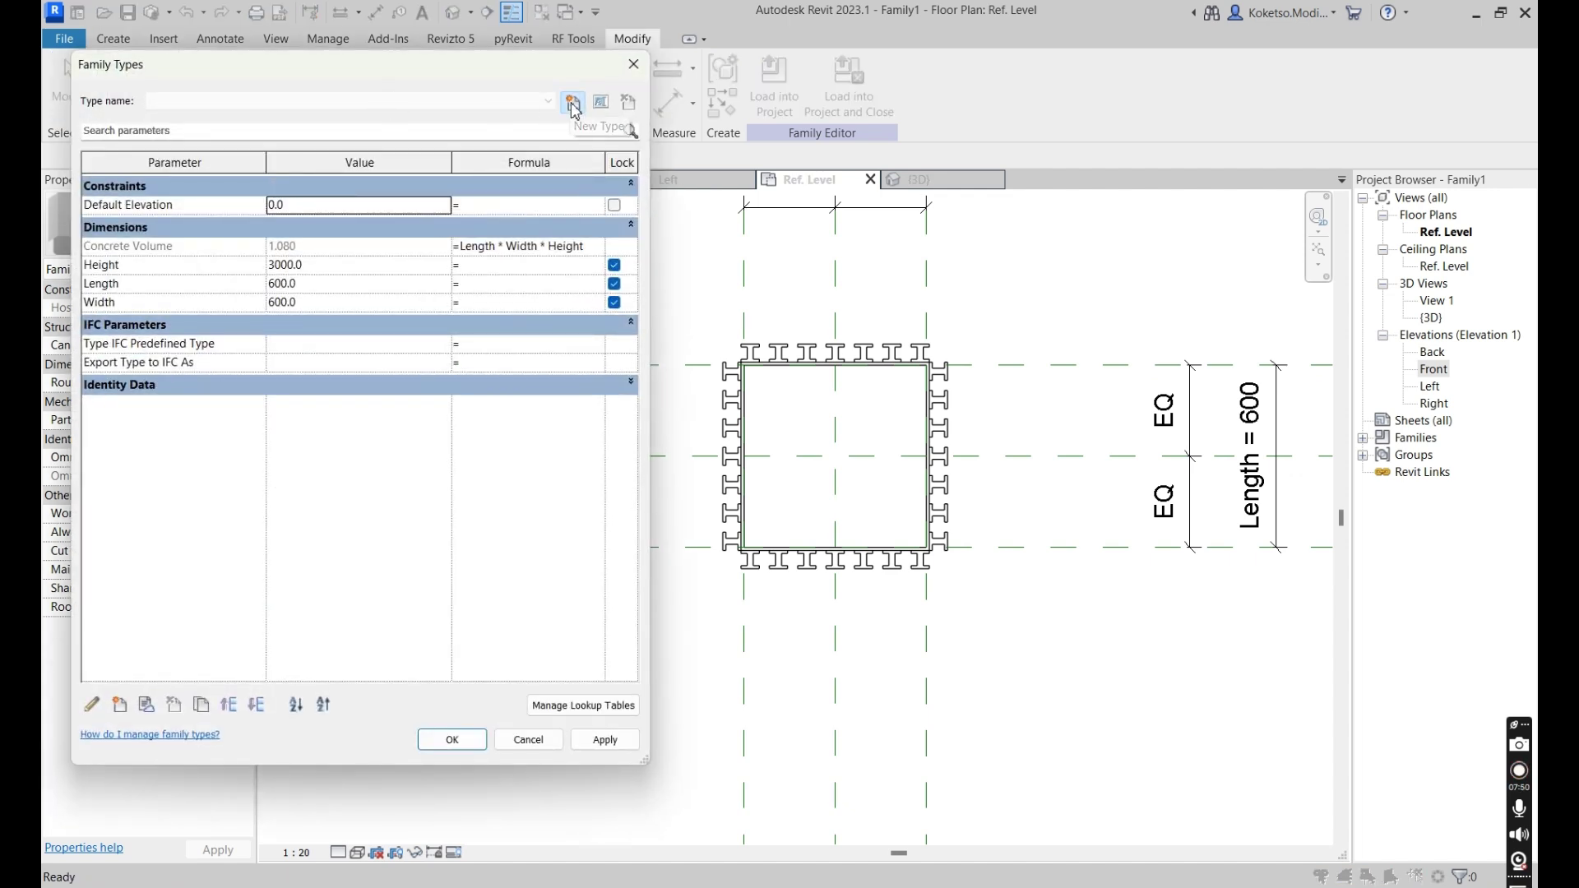
{"action": "left_click_drag", "start_coordinate": [1405, 533], "coordinate": [436, 474]}
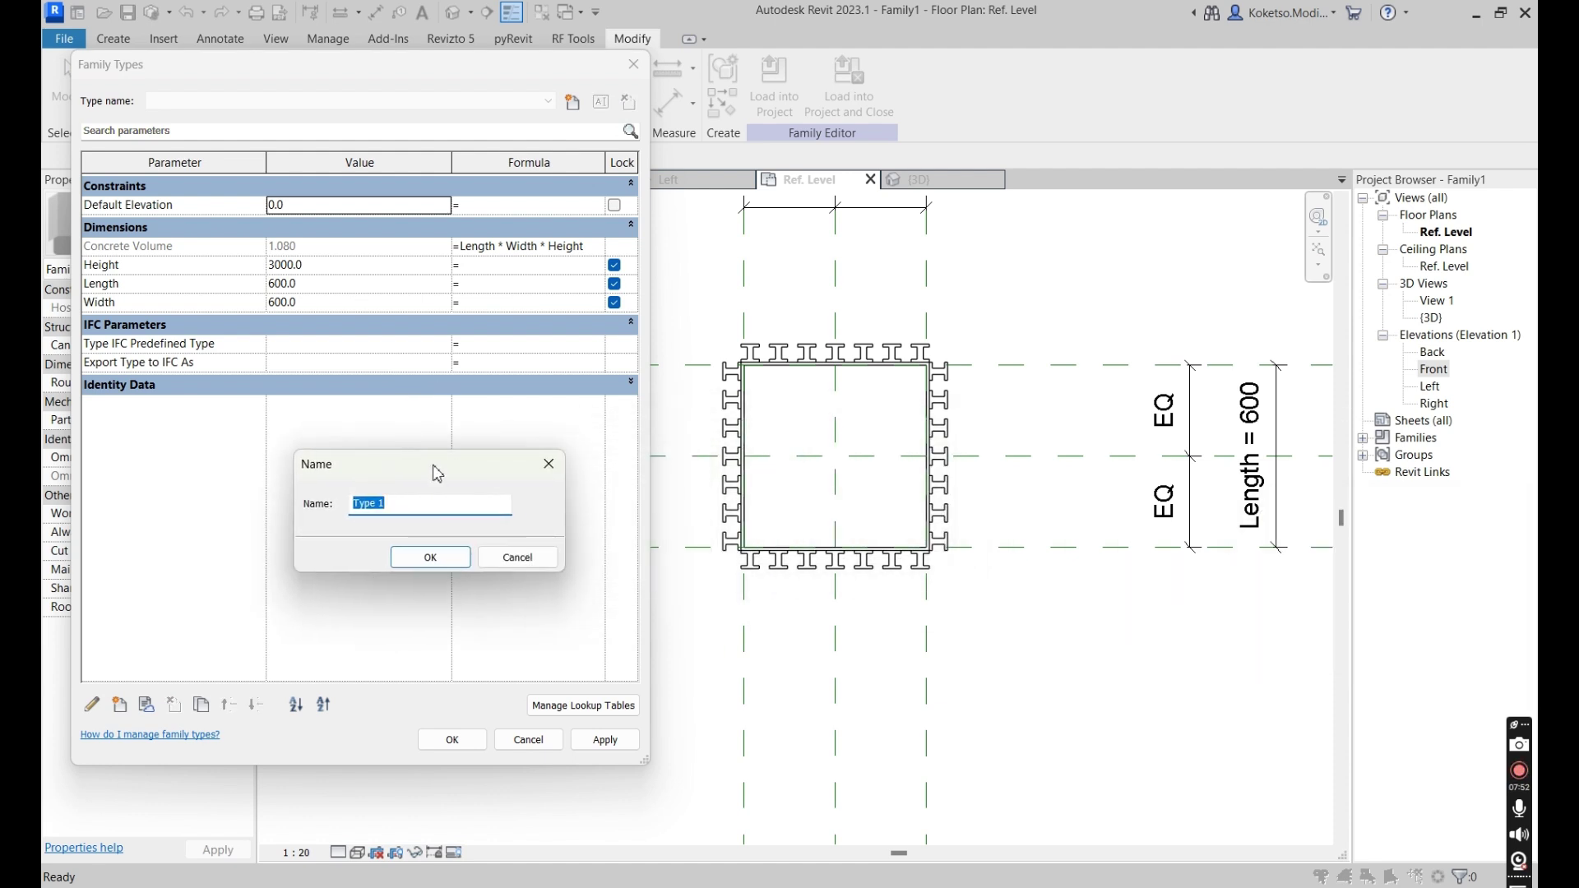
{"action": "left_click", "coordinate": [410, 504]}
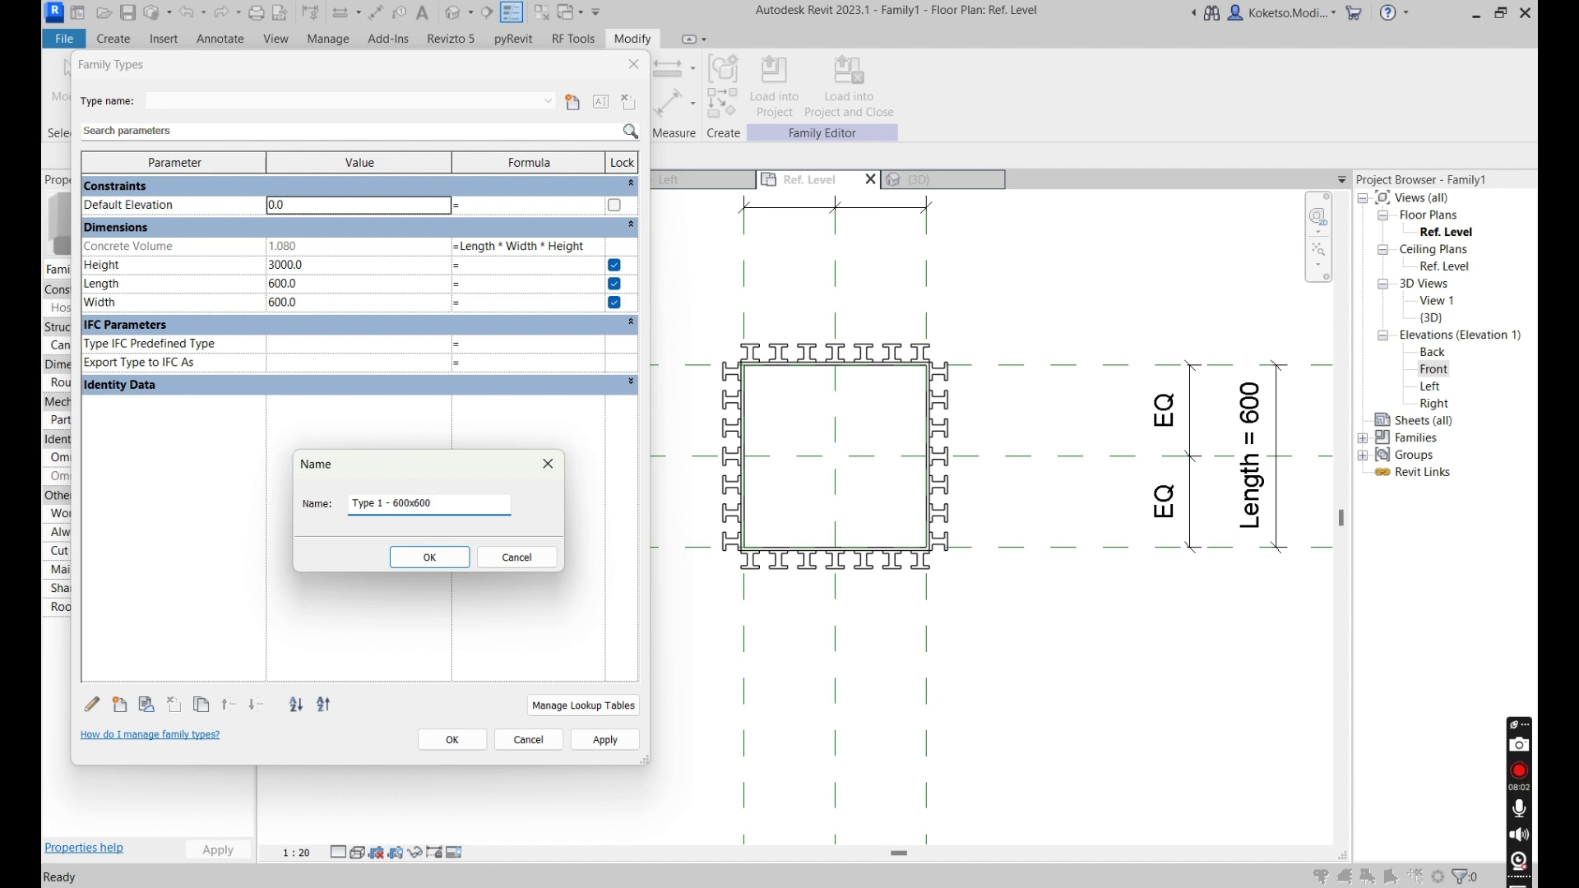
{"action": "left_click", "coordinate": [424, 556]}
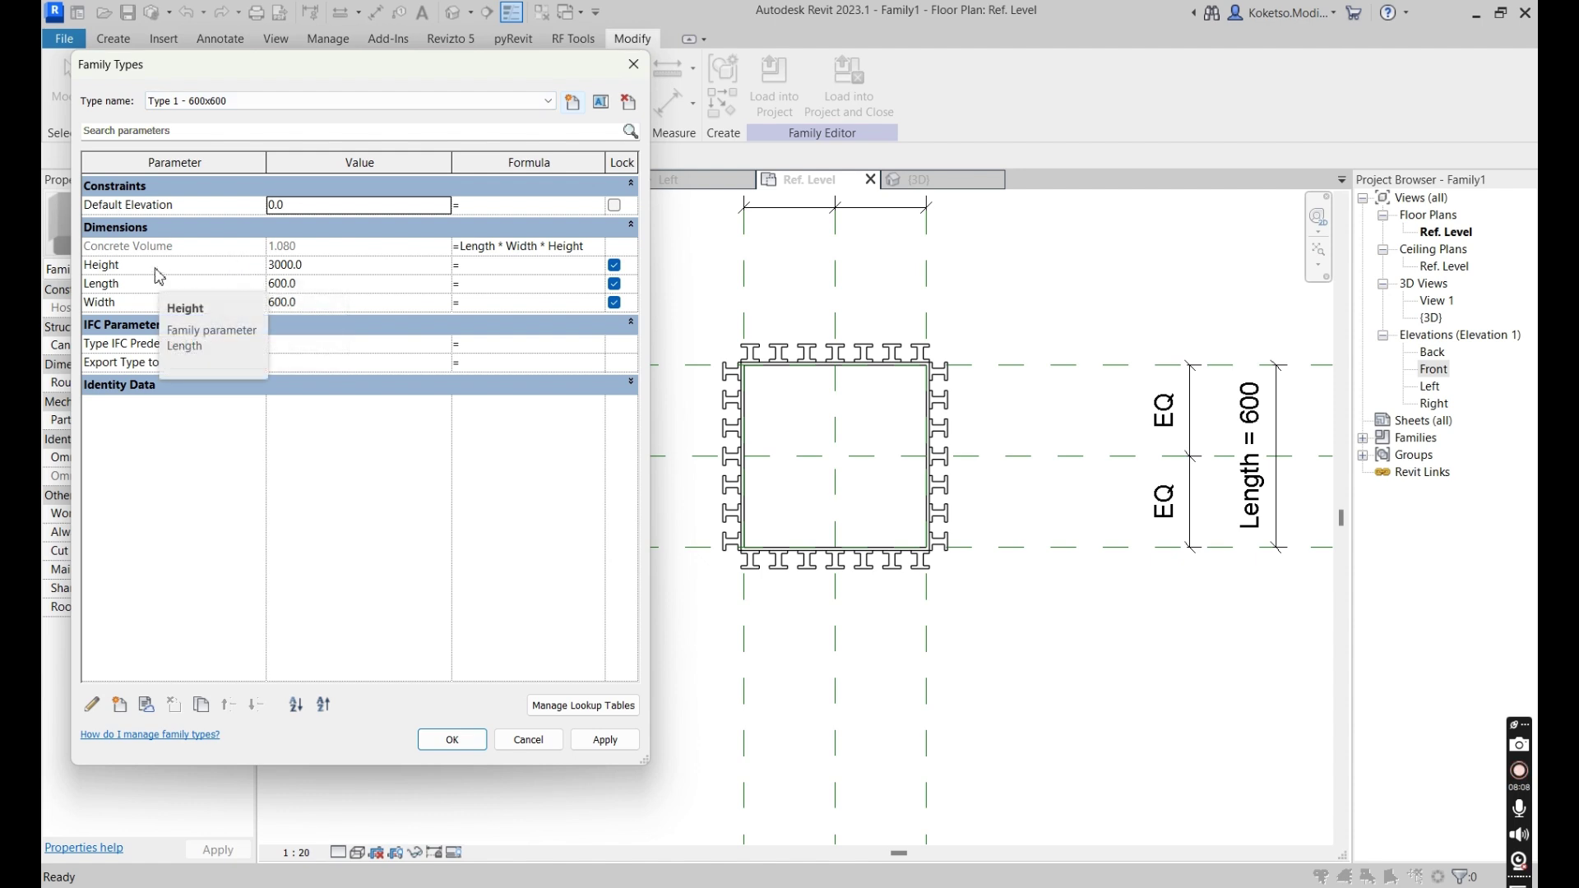
Add a Common family parameter named 'Type - 1' with the Yes/No data type.
{"action": "left_click", "coordinate": [120, 705]}
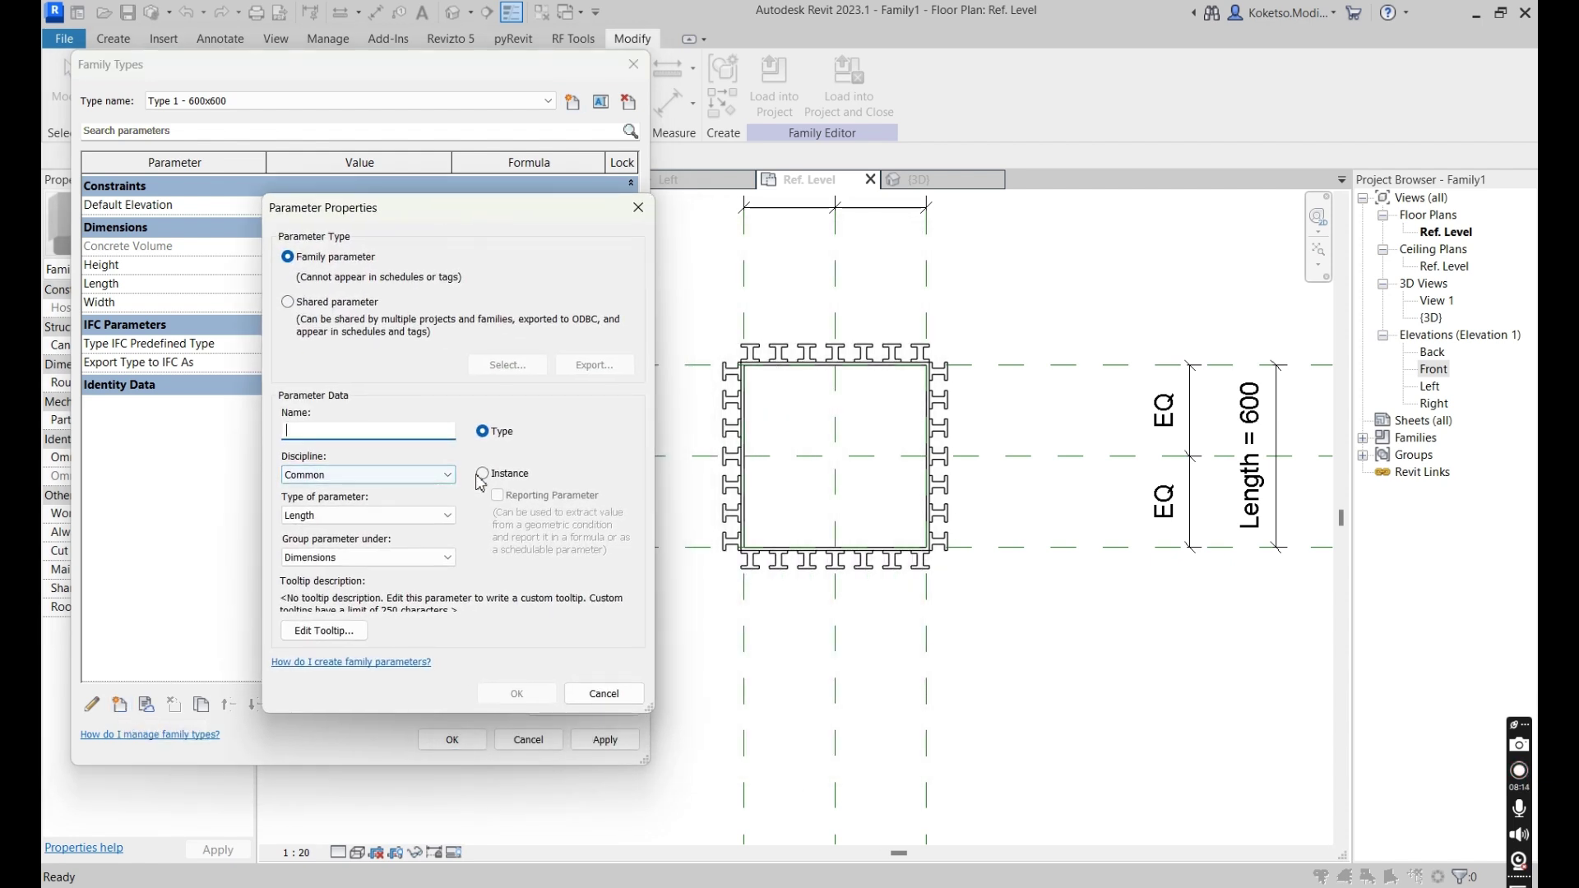
{"action": "left_click", "coordinate": [325, 477]}
{"action": "left_click", "coordinate": [317, 481]}
{"action": "left_click", "coordinate": [311, 432]}
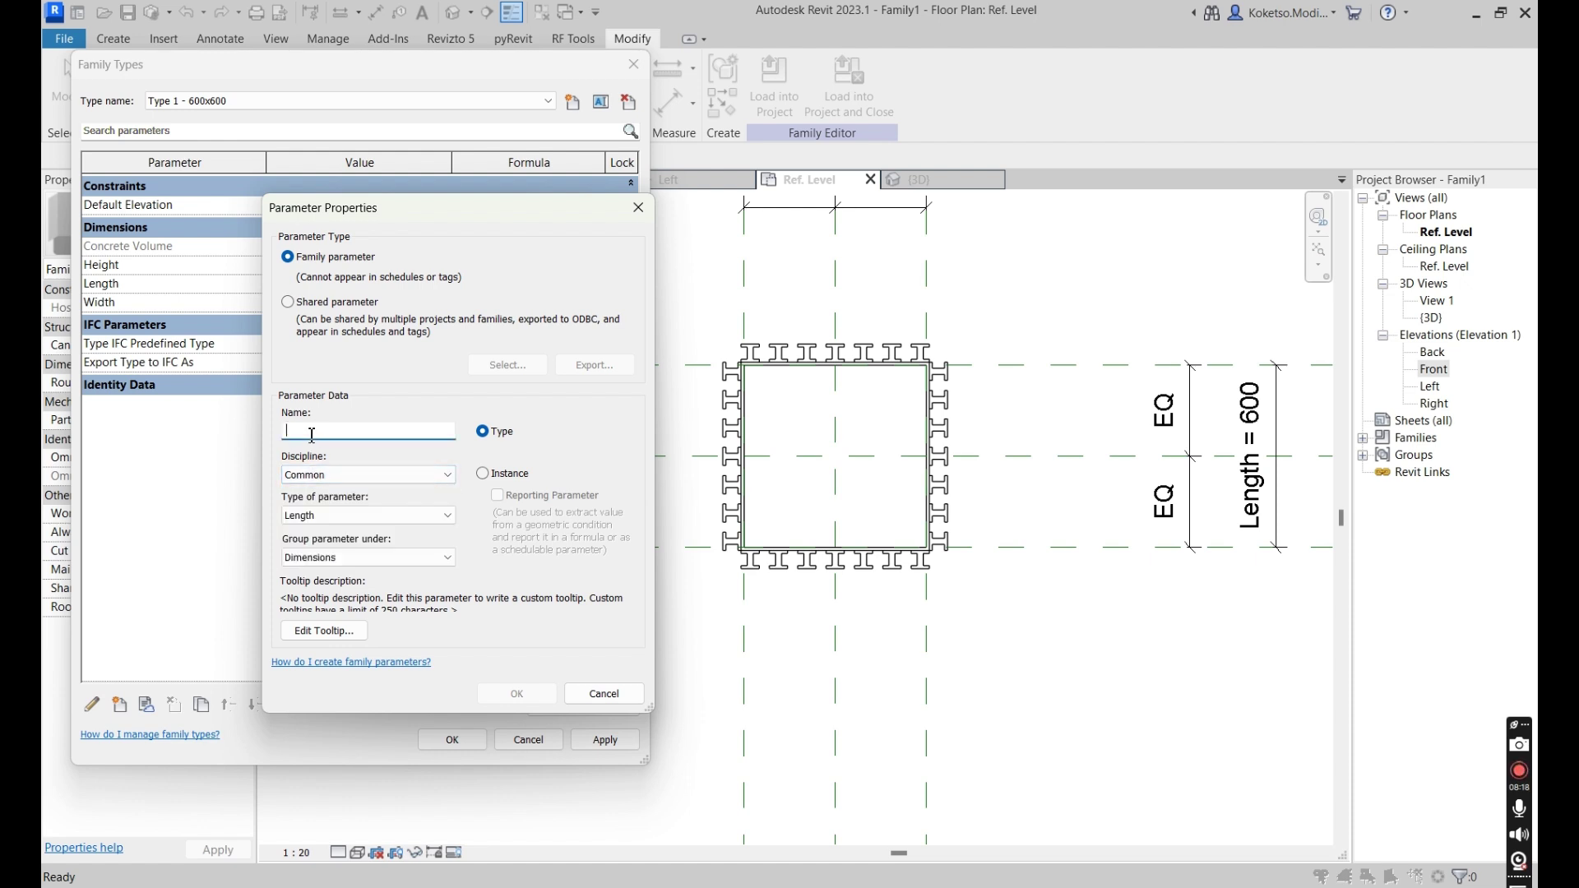
{"action": "type", "text": "Ty"}
{"action": "left_click", "coordinate": [348, 474]}
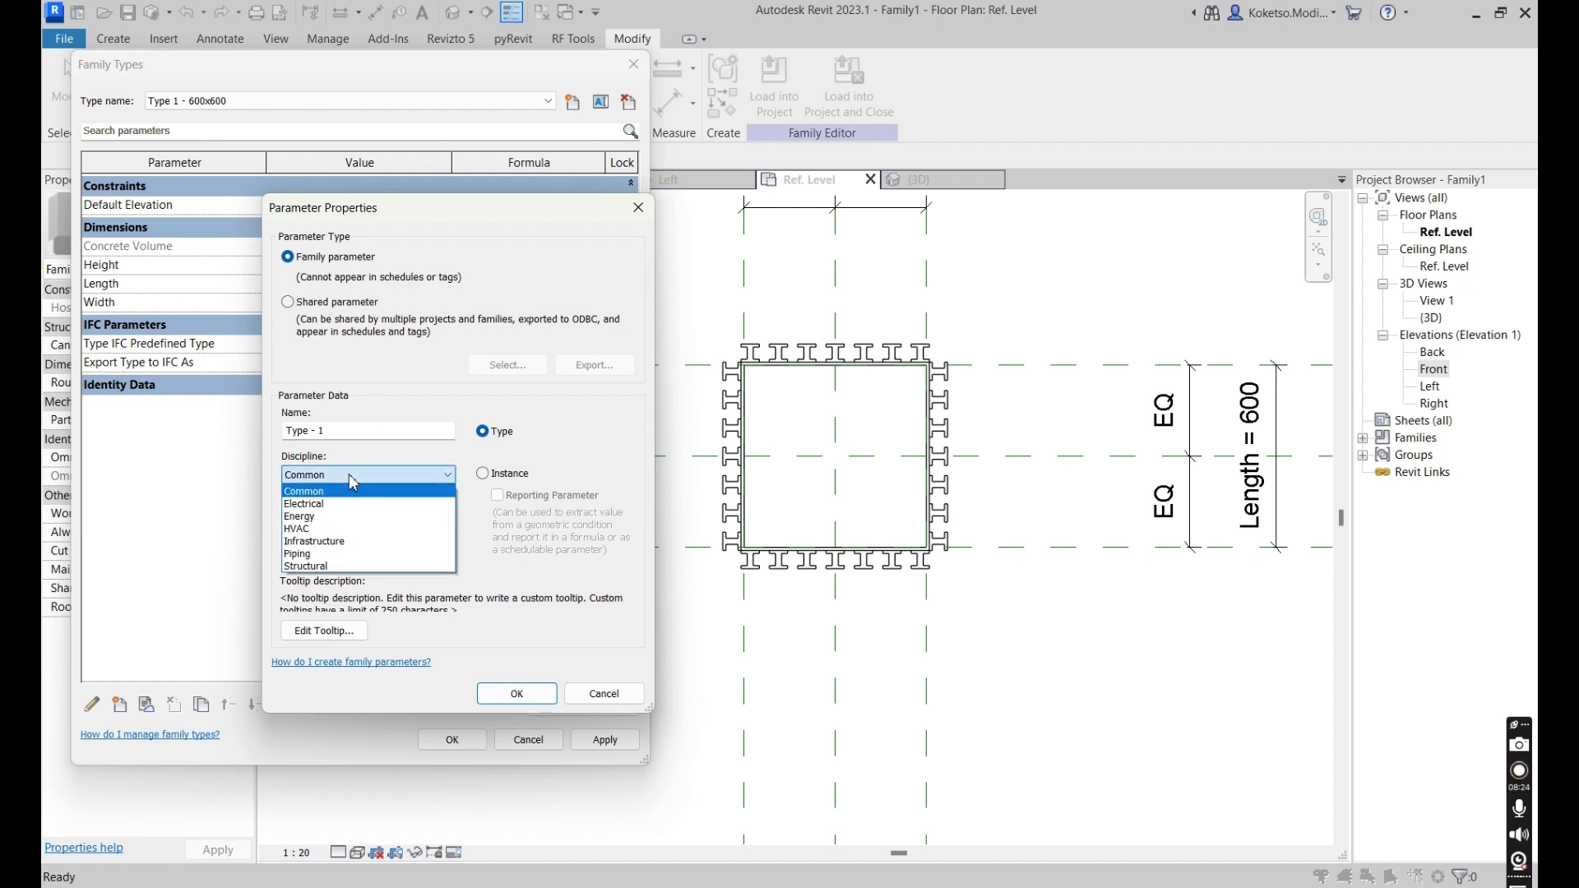
{"action": "left_click", "coordinate": [349, 474]}
{"action": "left_click", "coordinate": [341, 515]}
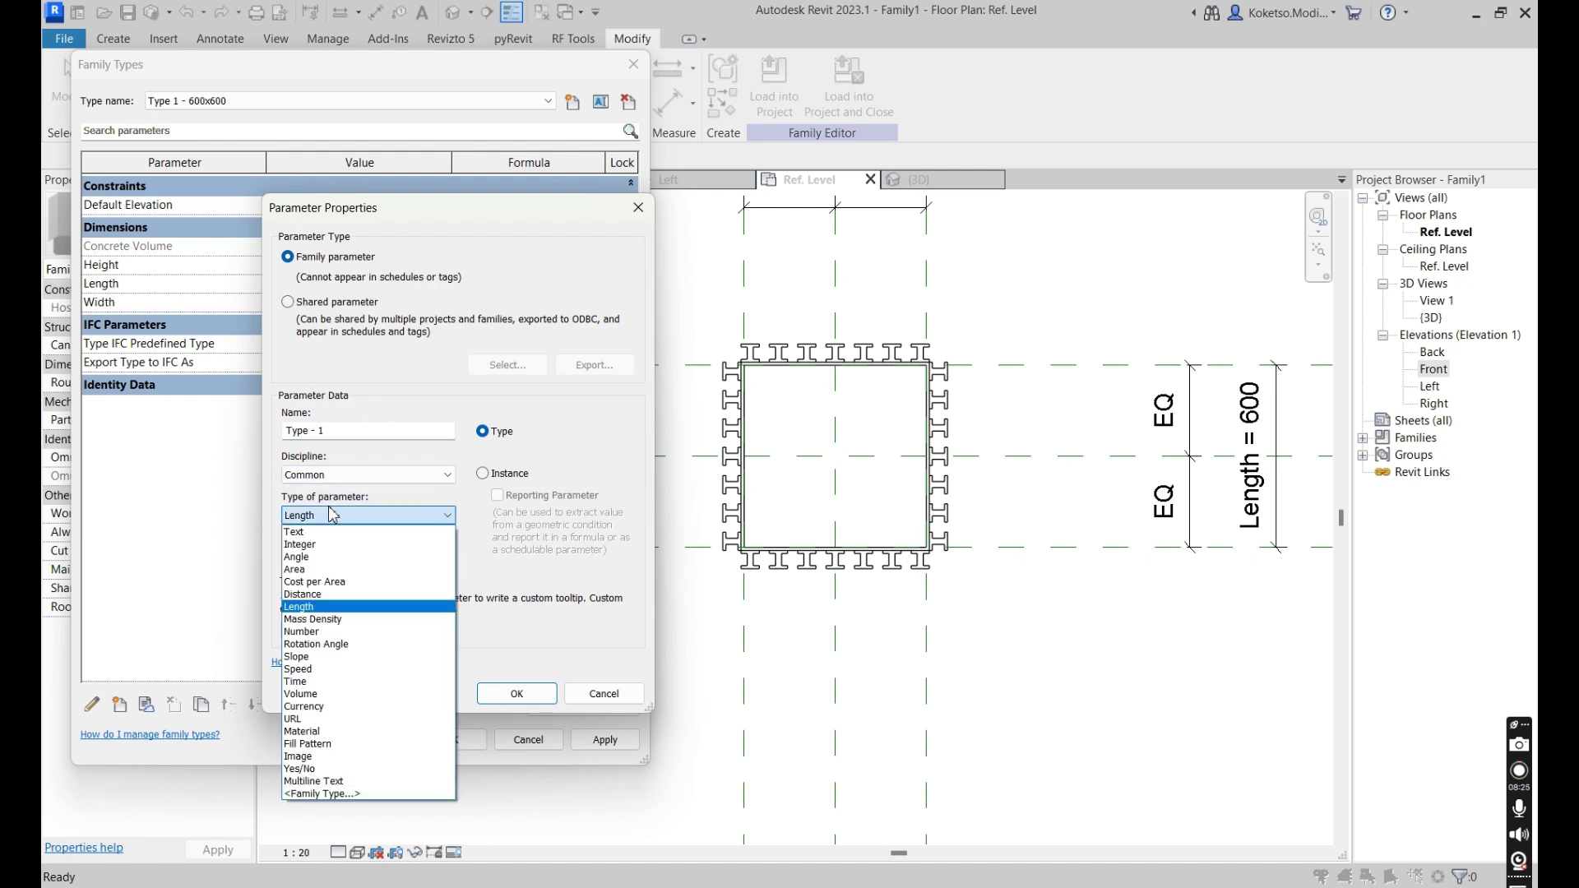
{"action": "left_click", "coordinate": [309, 769]}
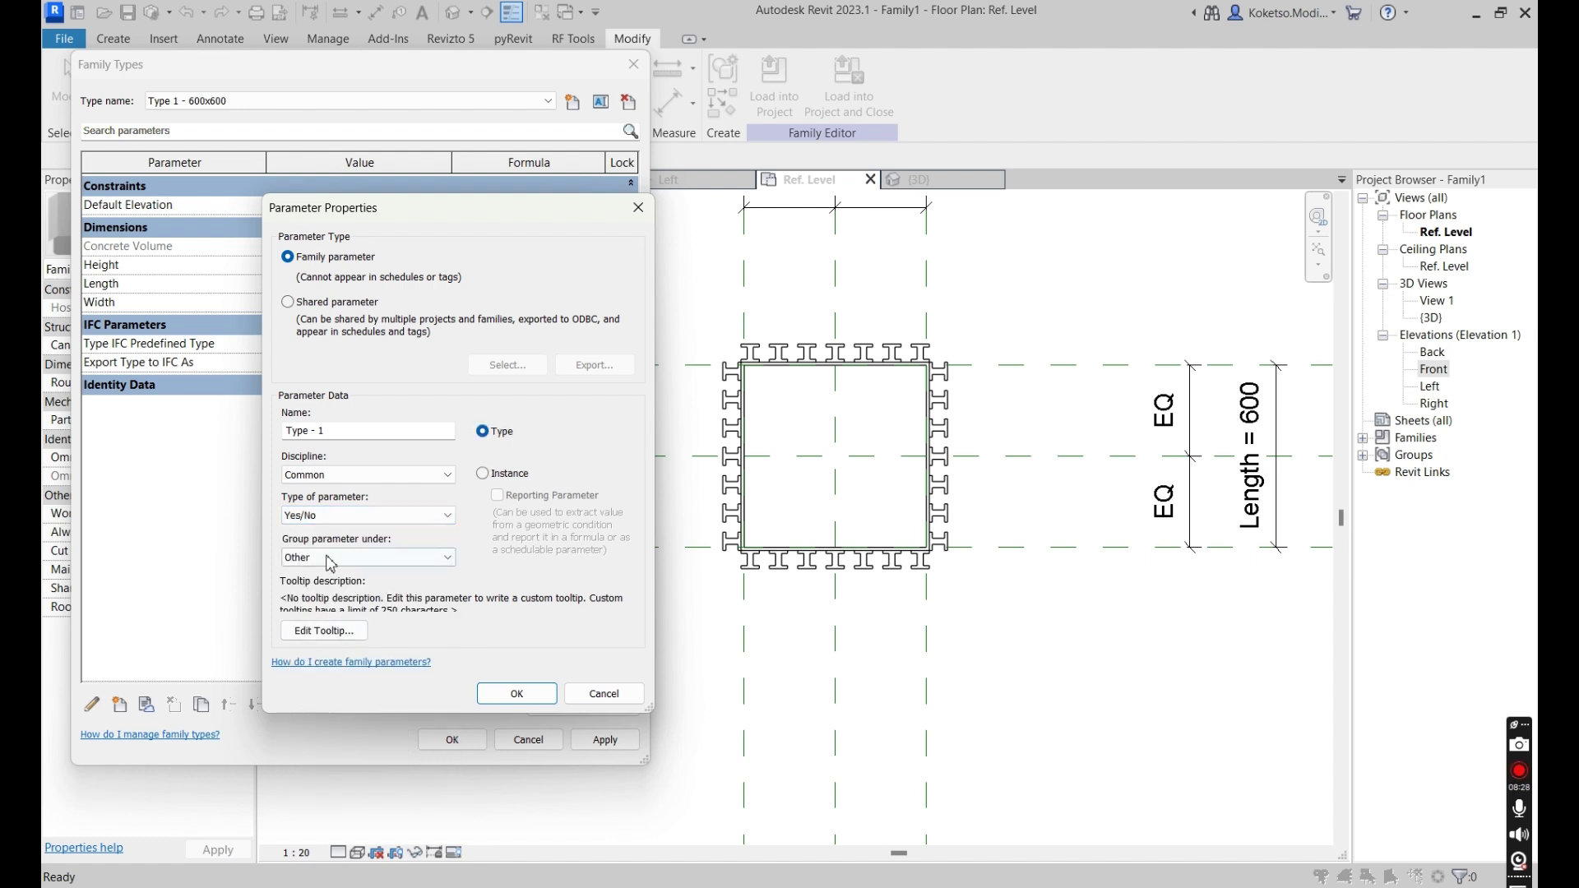
Group the Type - 1 parameter under Visibility, then apply and close Family Types.
{"action": "left_click", "coordinate": [329, 557]}
{"action": "left_click", "coordinate": [326, 543]}
{"action": "left_click", "coordinate": [327, 550]}
{"action": "scroll", "coordinate": [327, 543], "scroll_direction": "down", "scroll_amount": 1}
{"action": "left_click", "coordinate": [325, 545]}
{"action": "left_click", "coordinate": [498, 695]}
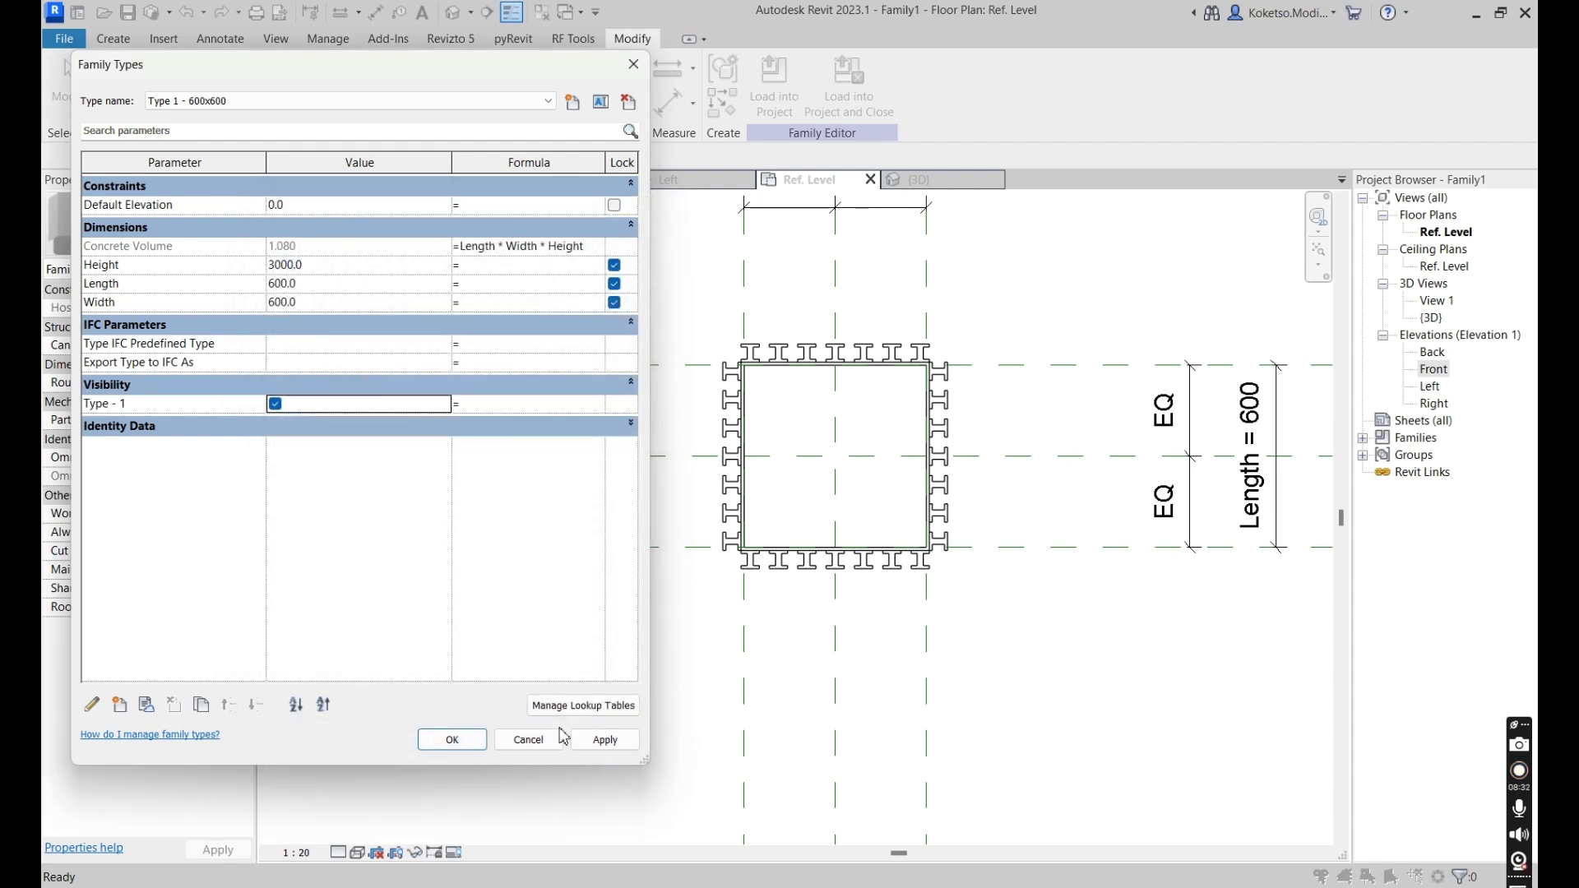
{"action": "left_click", "coordinate": [603, 742]}
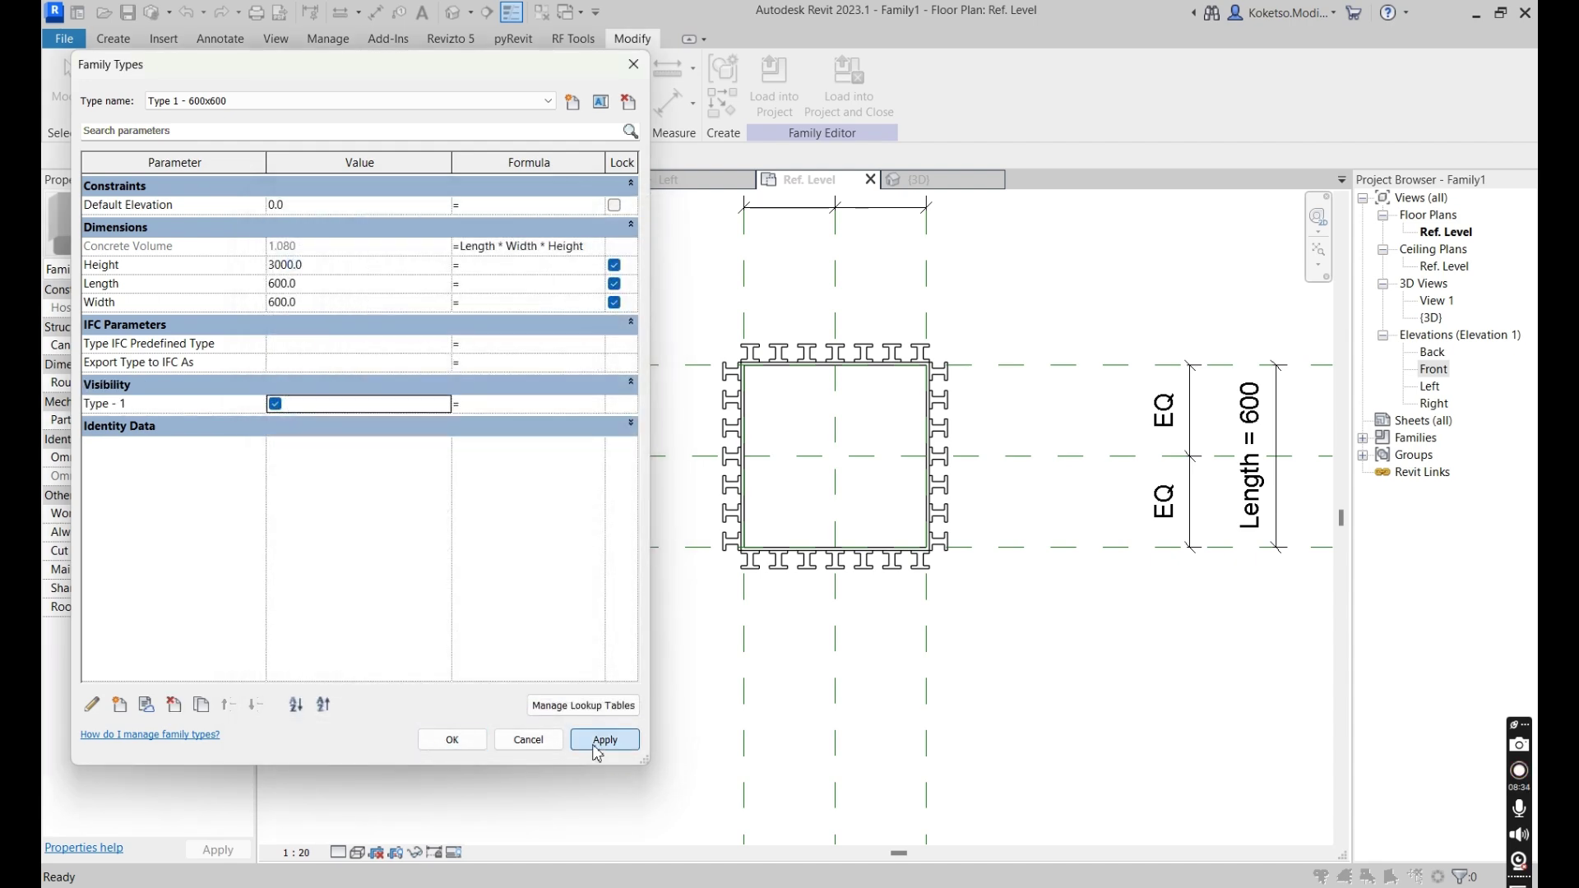
{"action": "left_click", "coordinate": [452, 740]}
Window-select the column geometry and filter out reference planes, leaving the 29 extrusions.
{"action": "scroll", "coordinate": [903, 363], "scroll_direction": "down", "scroll_amount": 2}
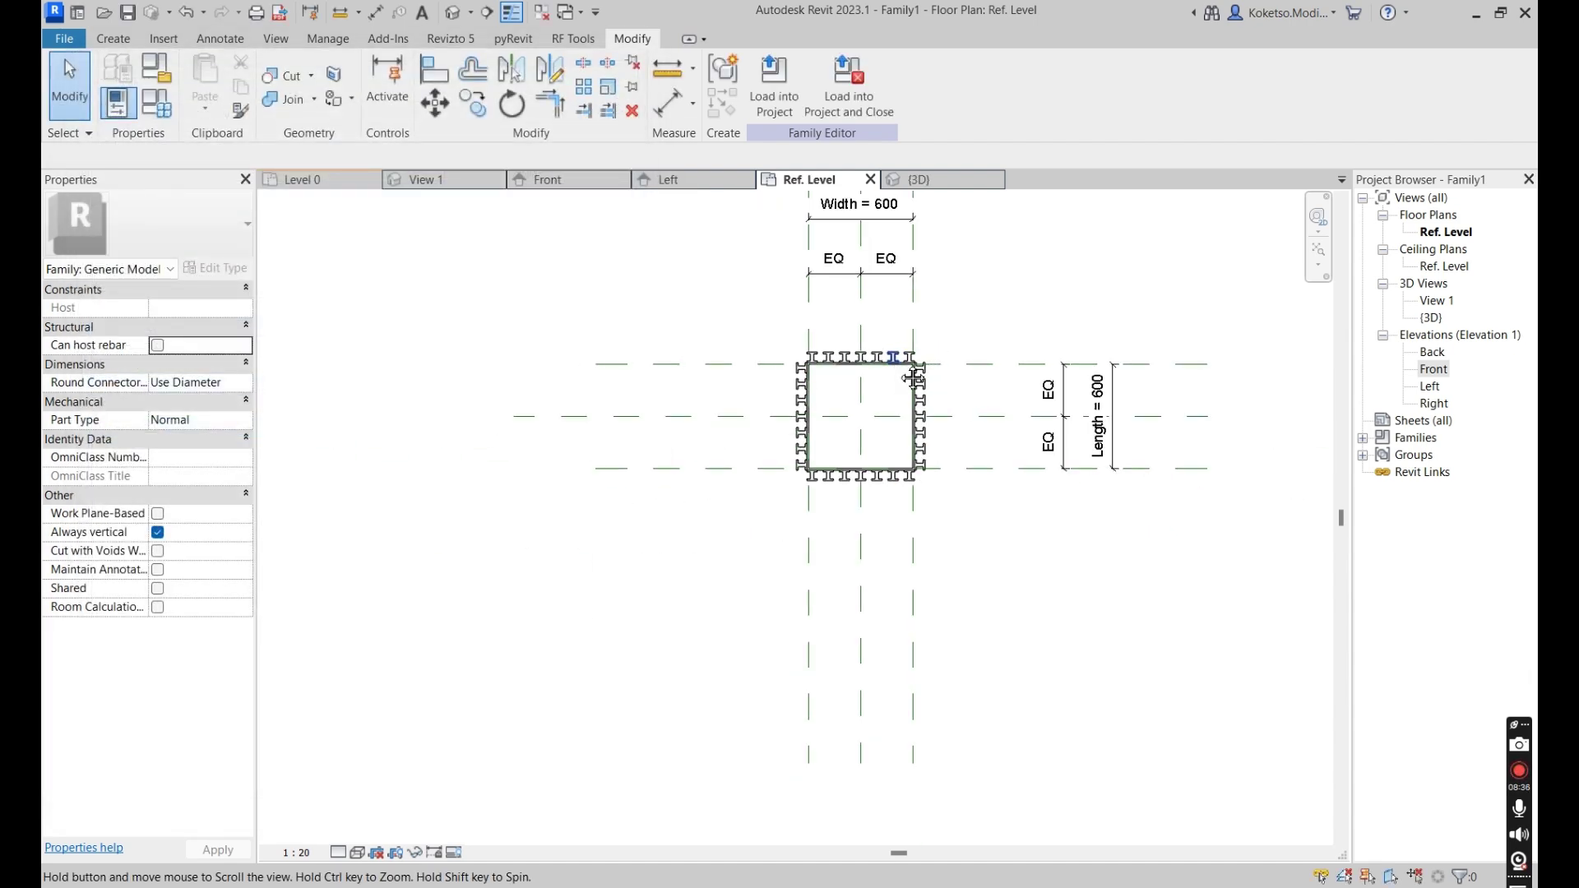
{"action": "middle_click_drag", "start_coordinate": [904, 363], "coordinate": [837, 394]}
{"action": "scroll", "coordinate": [837, 395], "scroll_direction": "up", "scroll_amount": 2}
{"action": "left_click_drag", "start_coordinate": [1037, 689], "coordinate": [539, 337]}
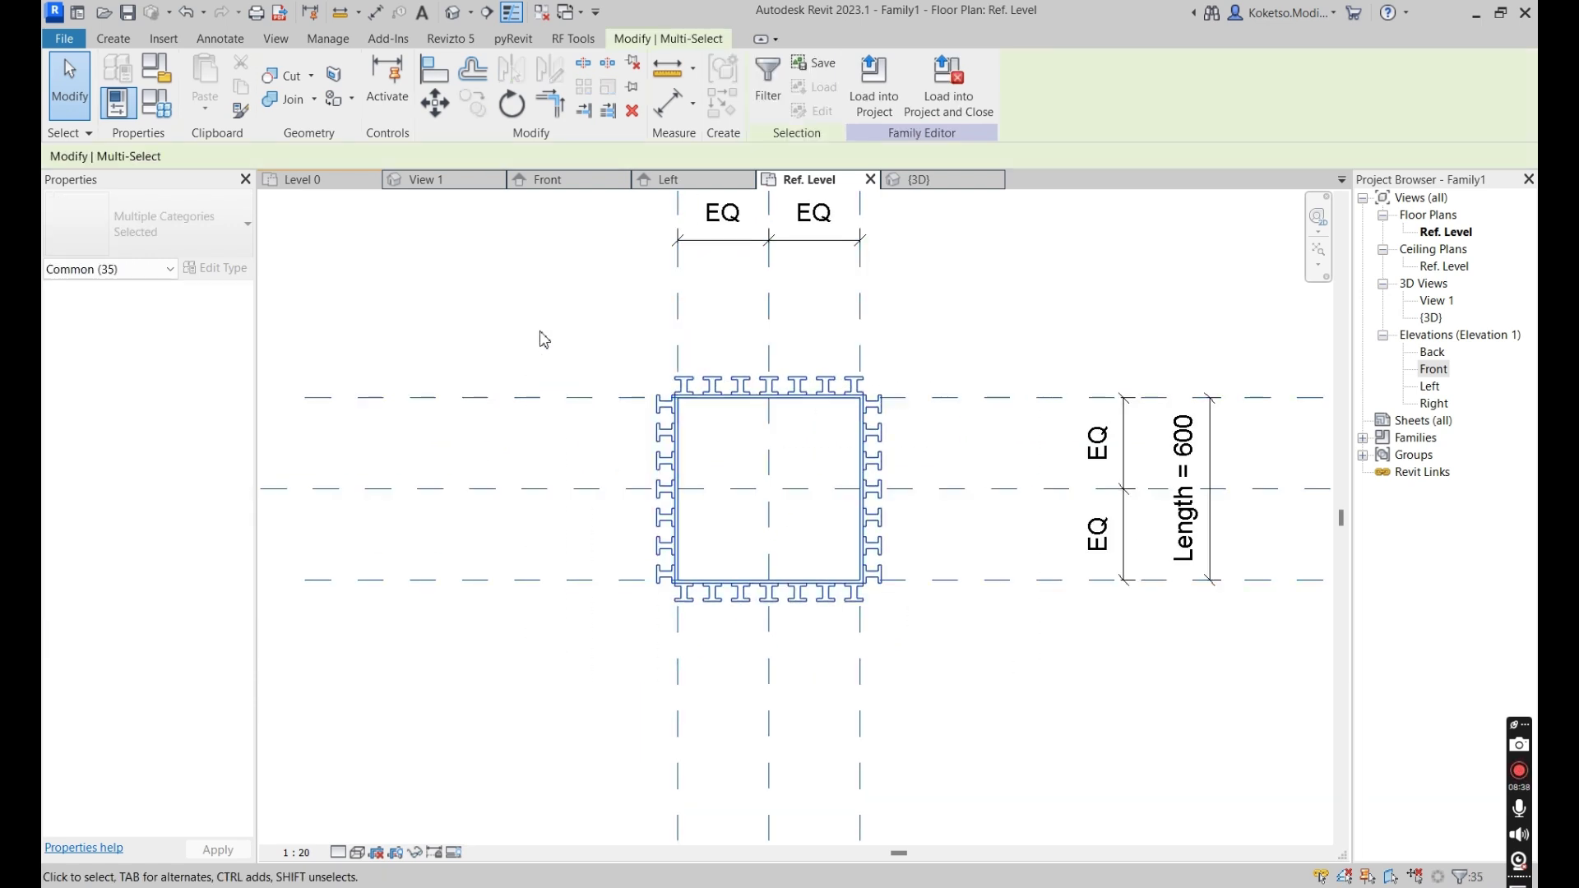
{"action": "left_click", "coordinate": [767, 83]}
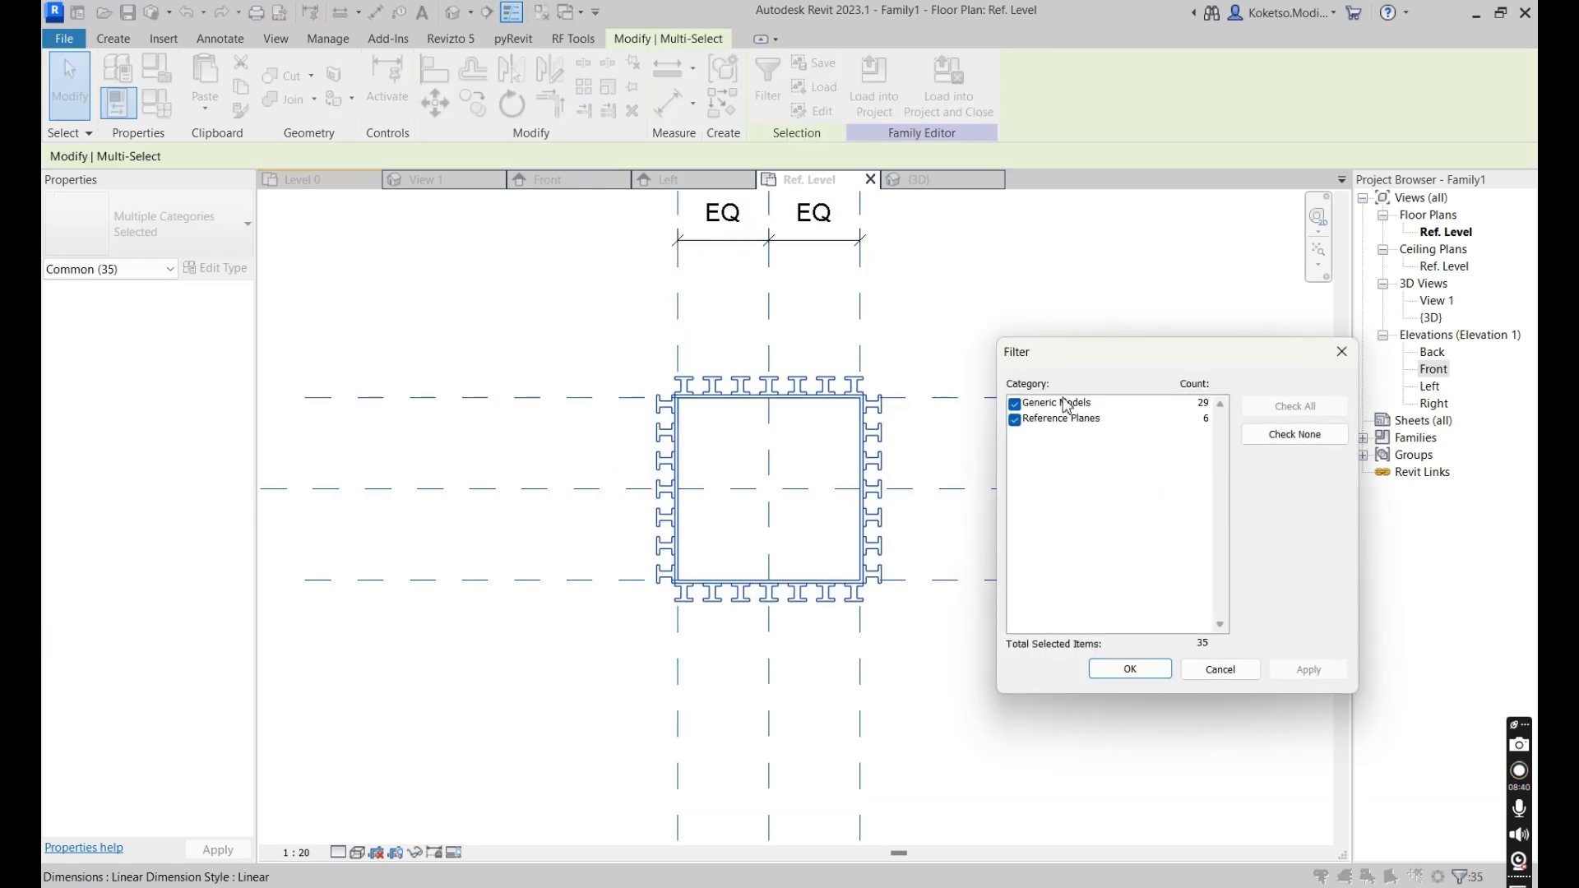
{"action": "left_click", "coordinate": [1016, 419]}
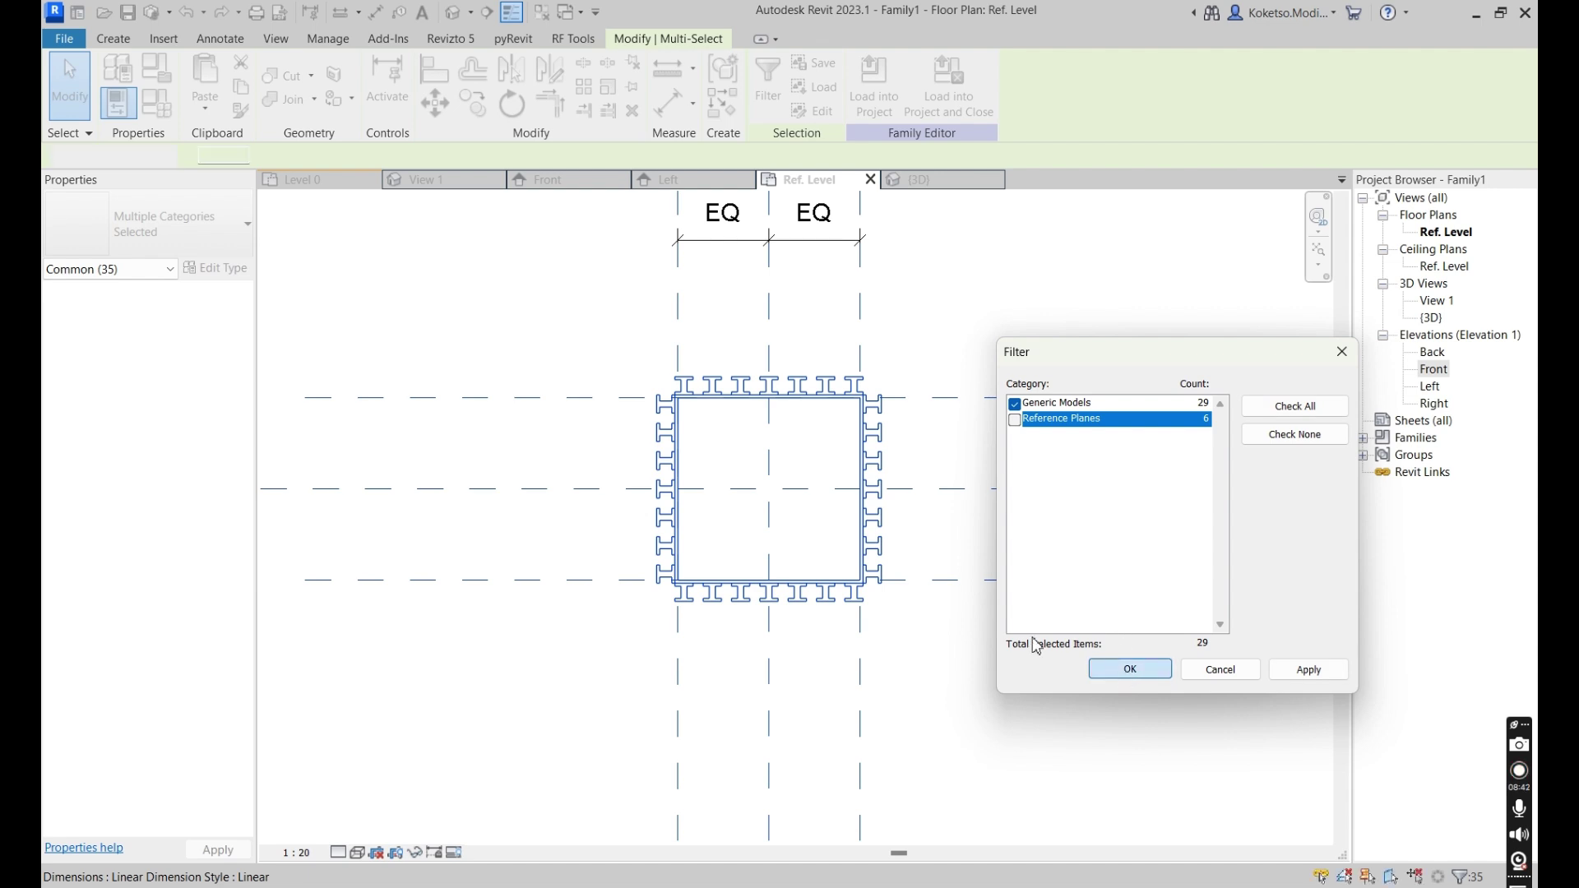
{"action": "left_click", "coordinate": [1130, 669]}
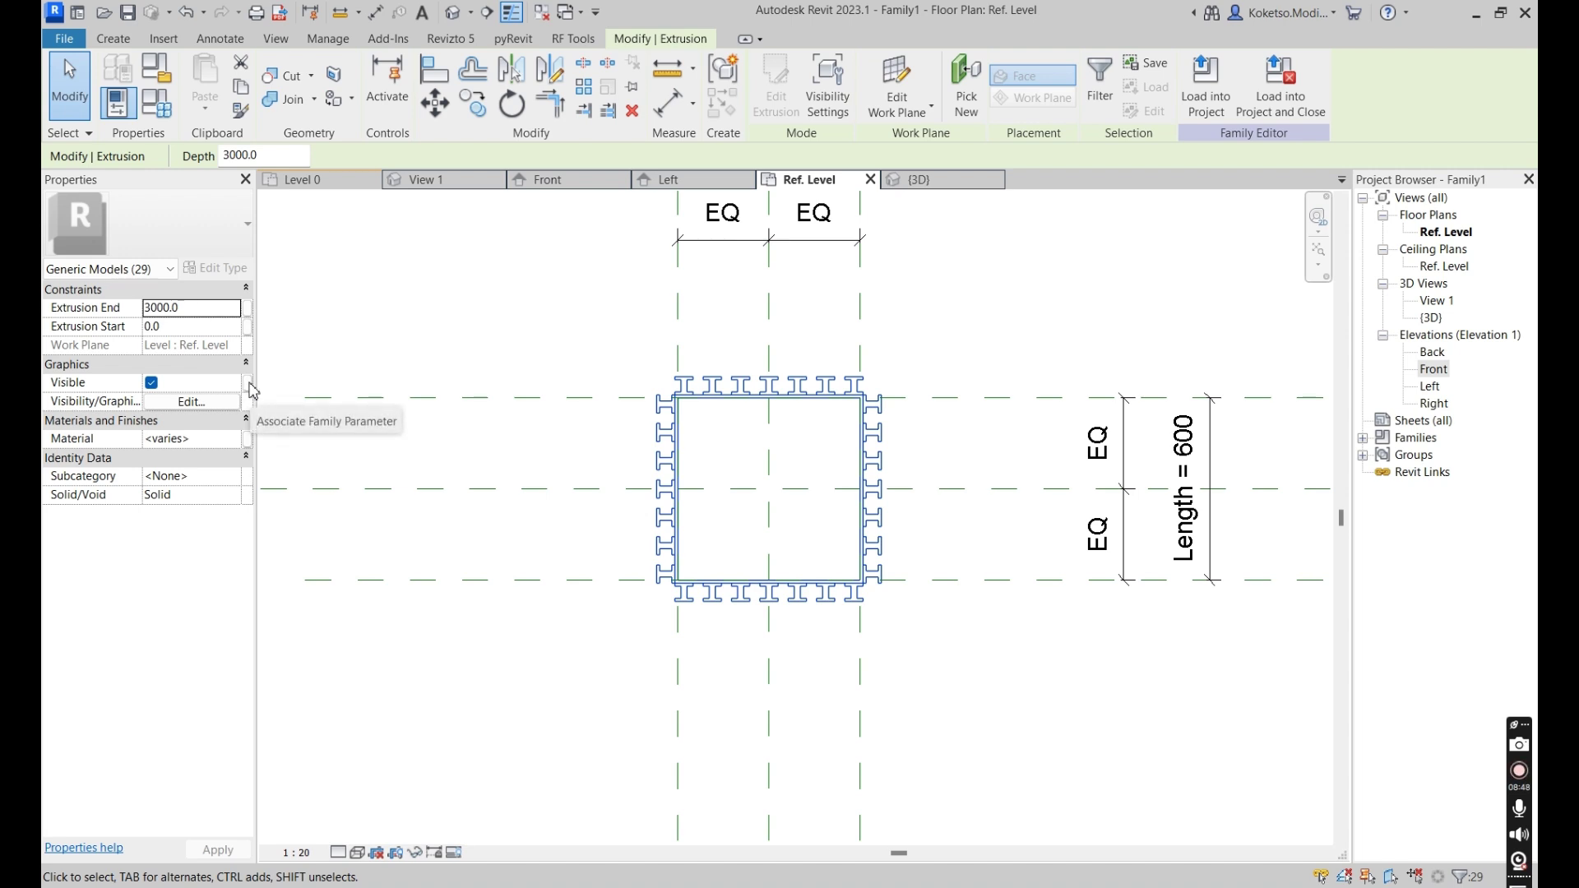
Associate the extrusions' Visible property with the Type - 1 parameter, then deselect.
{"action": "left_click", "coordinate": [248, 383]}
{"action": "left_click_drag", "start_coordinate": [1335, 368], "coordinate": [515, 330]}
{"action": "left_click", "coordinate": [436, 458]}
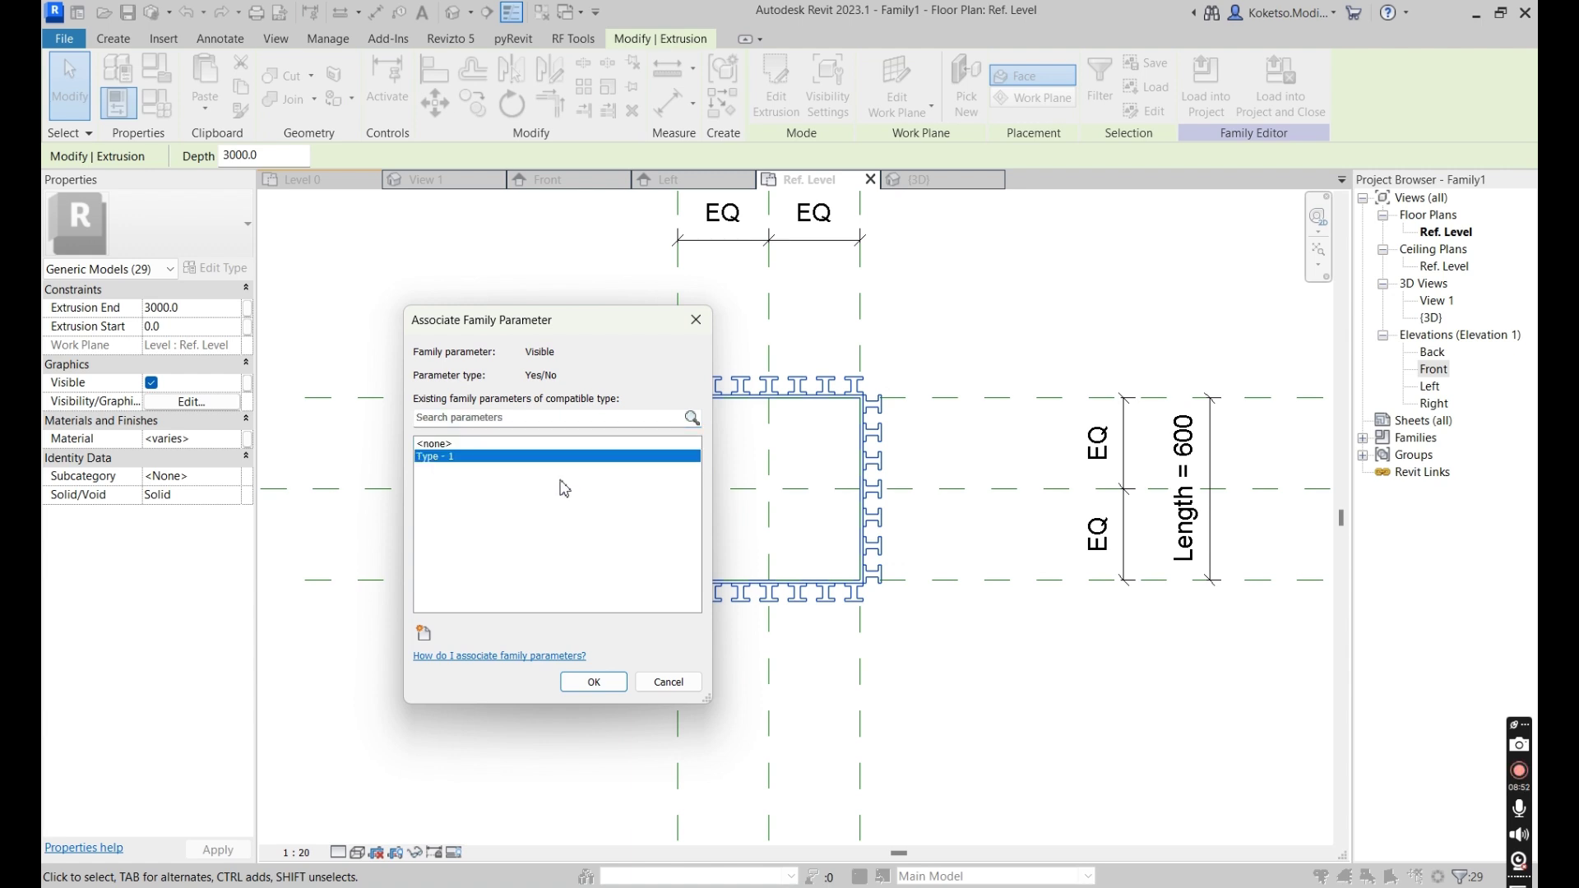
{"action": "left_click", "coordinate": [594, 683]}
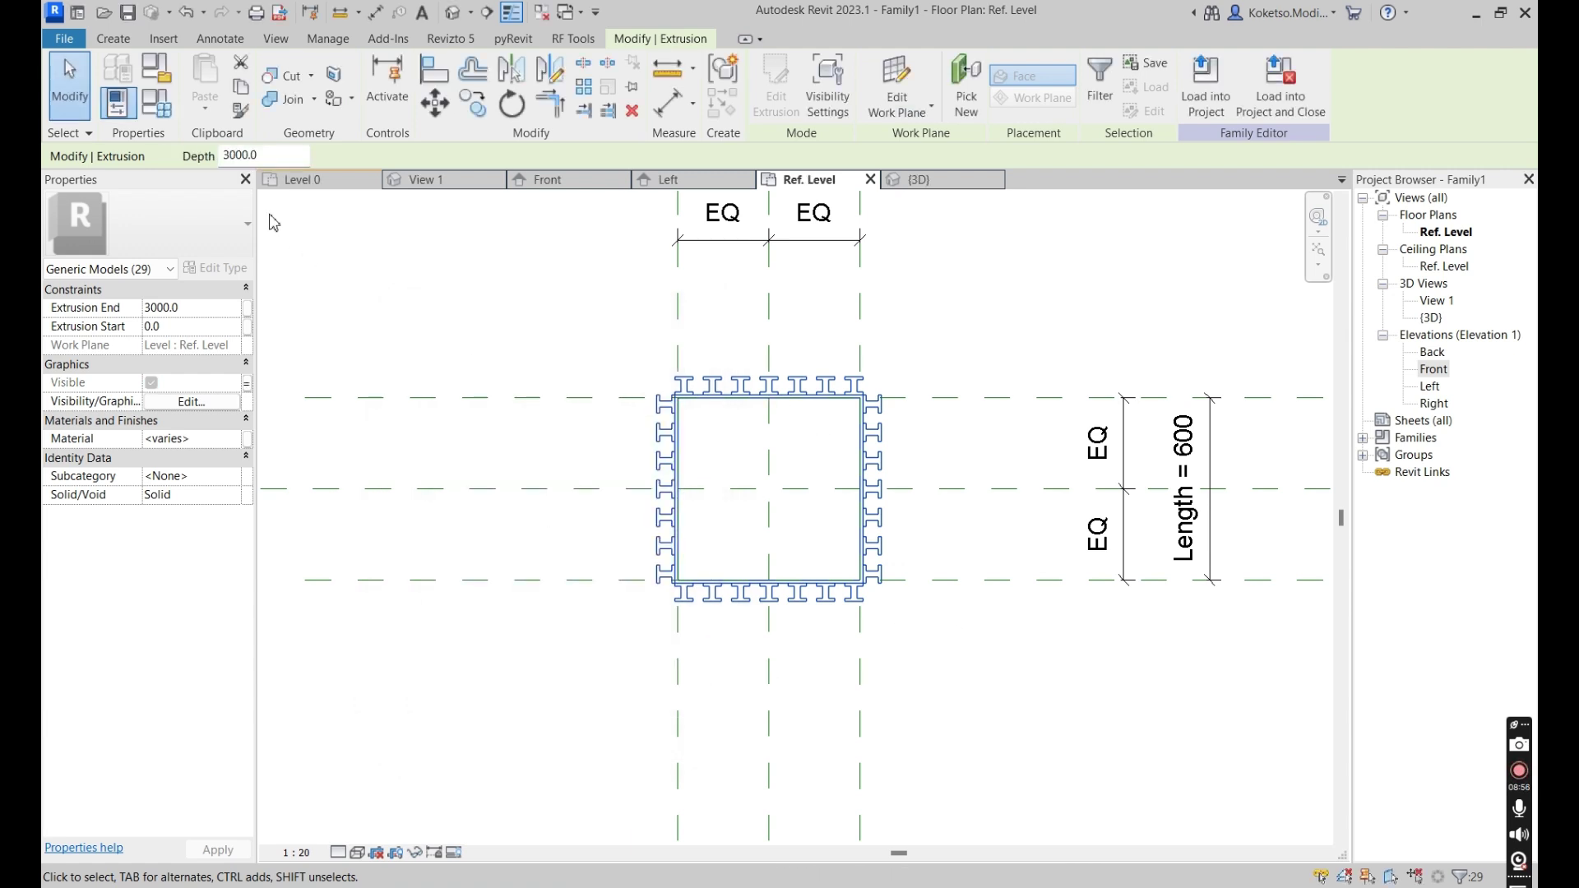
{"action": "left_click", "coordinate": [645, 378]}
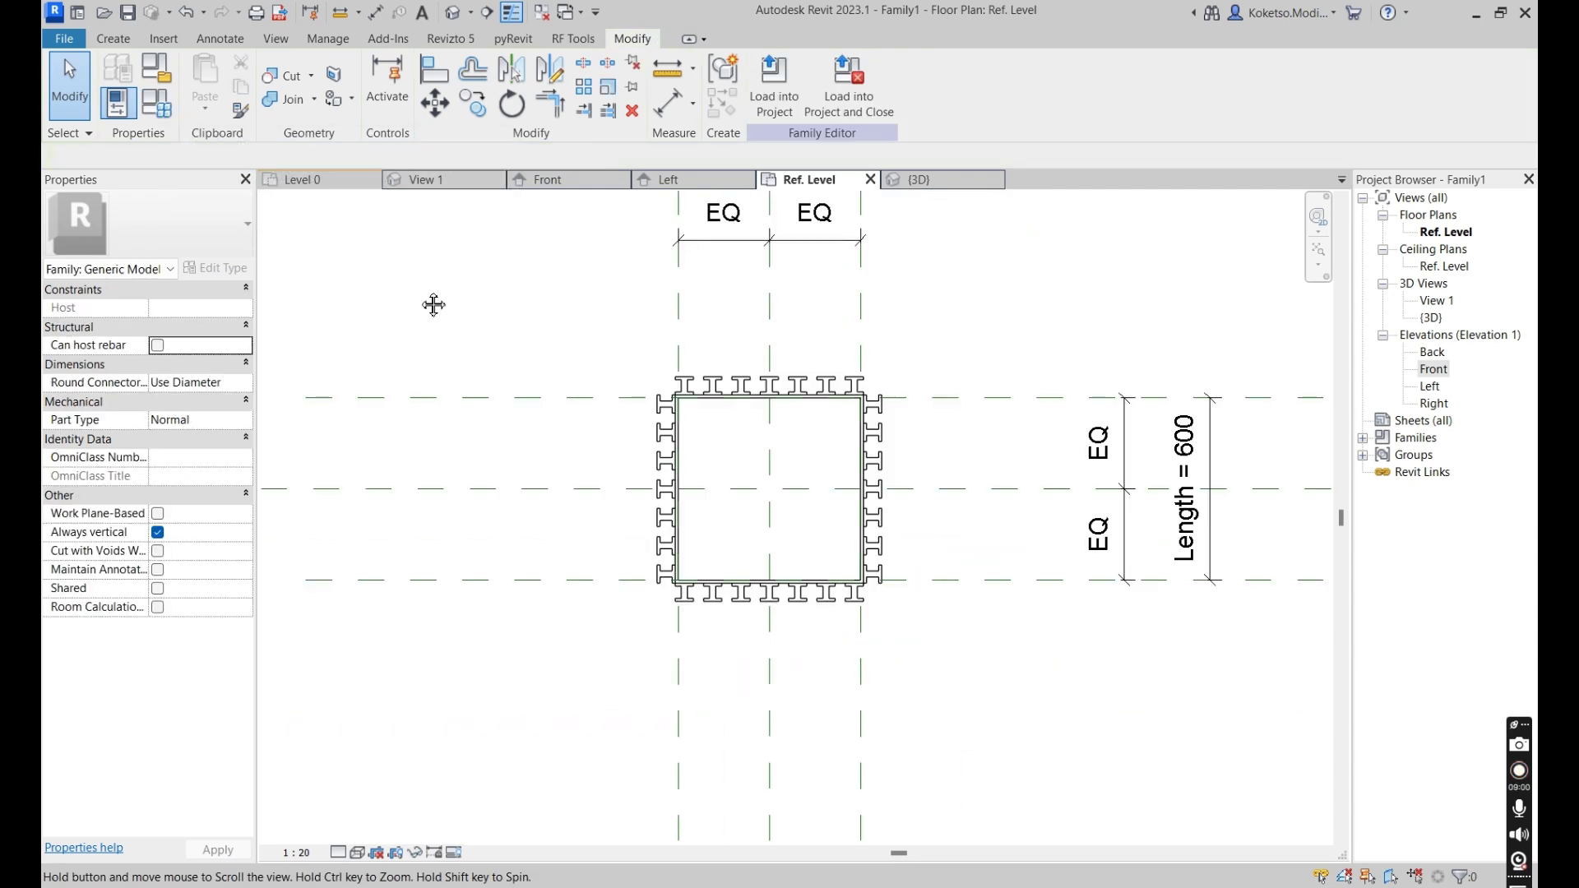
Create a new family type named 'Type 2 - 800x800'.
{"action": "middle_click_drag", "start_coordinate": [409, 290], "coordinate": [425, 283]}
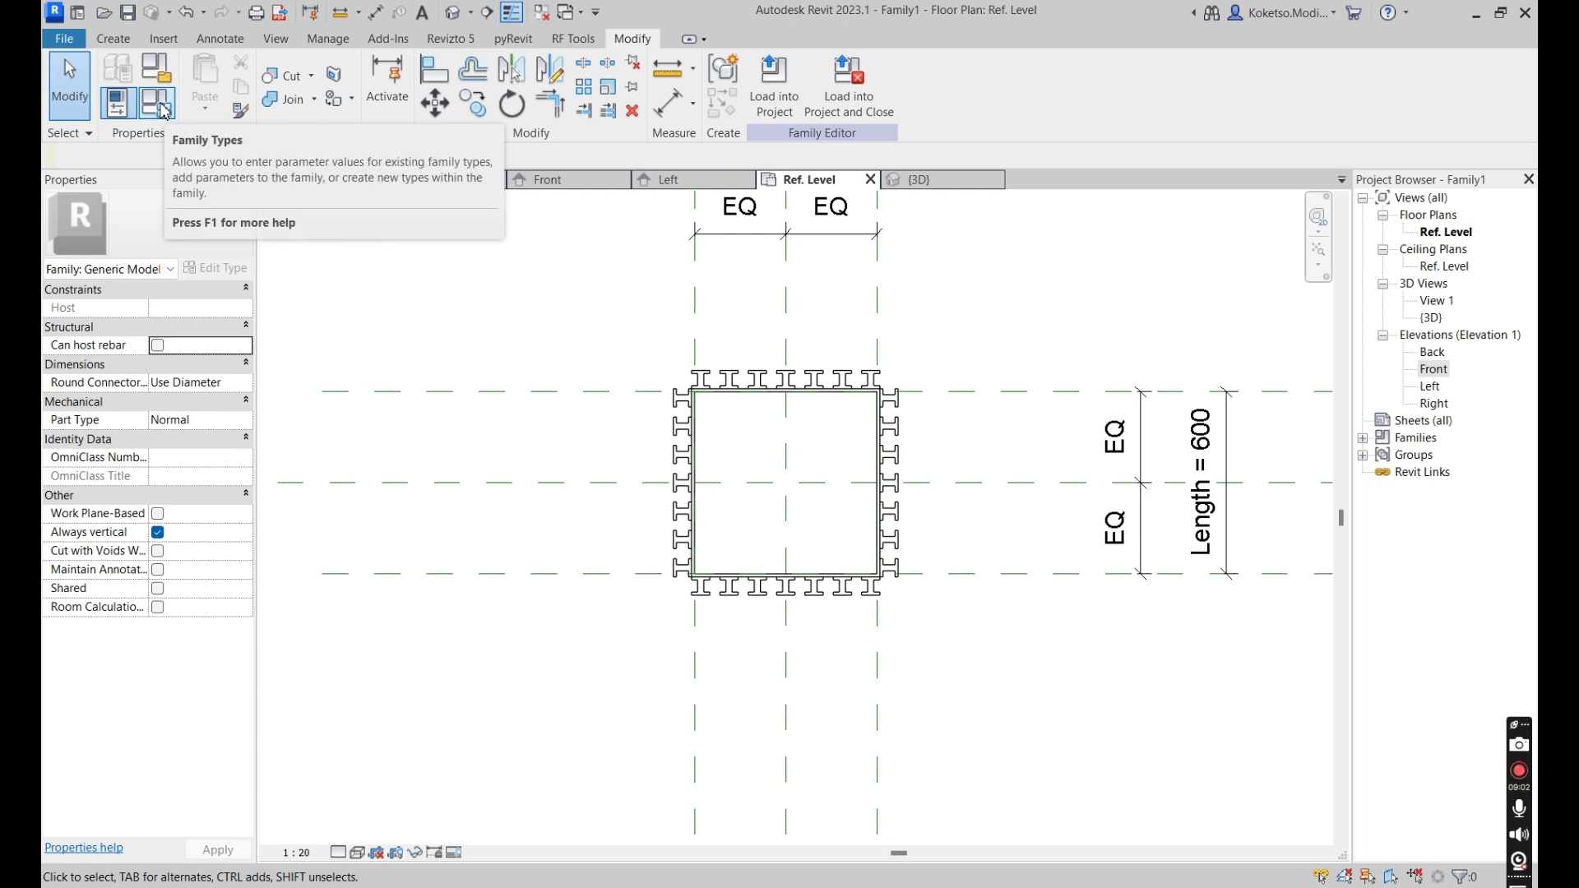
{"action": "left_click", "coordinate": [164, 111]}
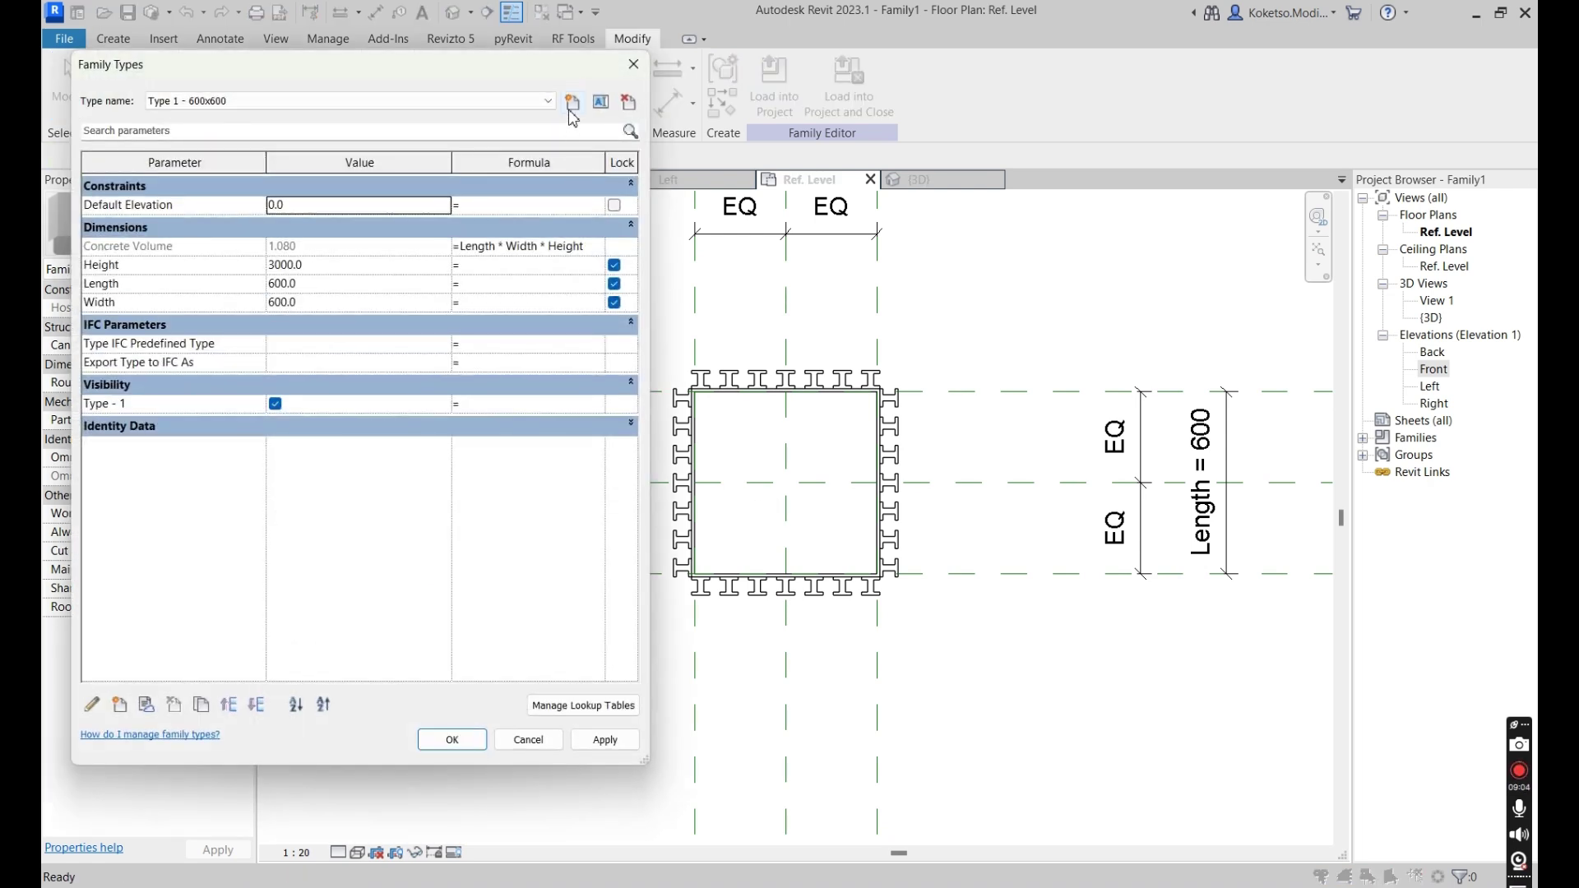
{"action": "left_click", "coordinate": [572, 103]}
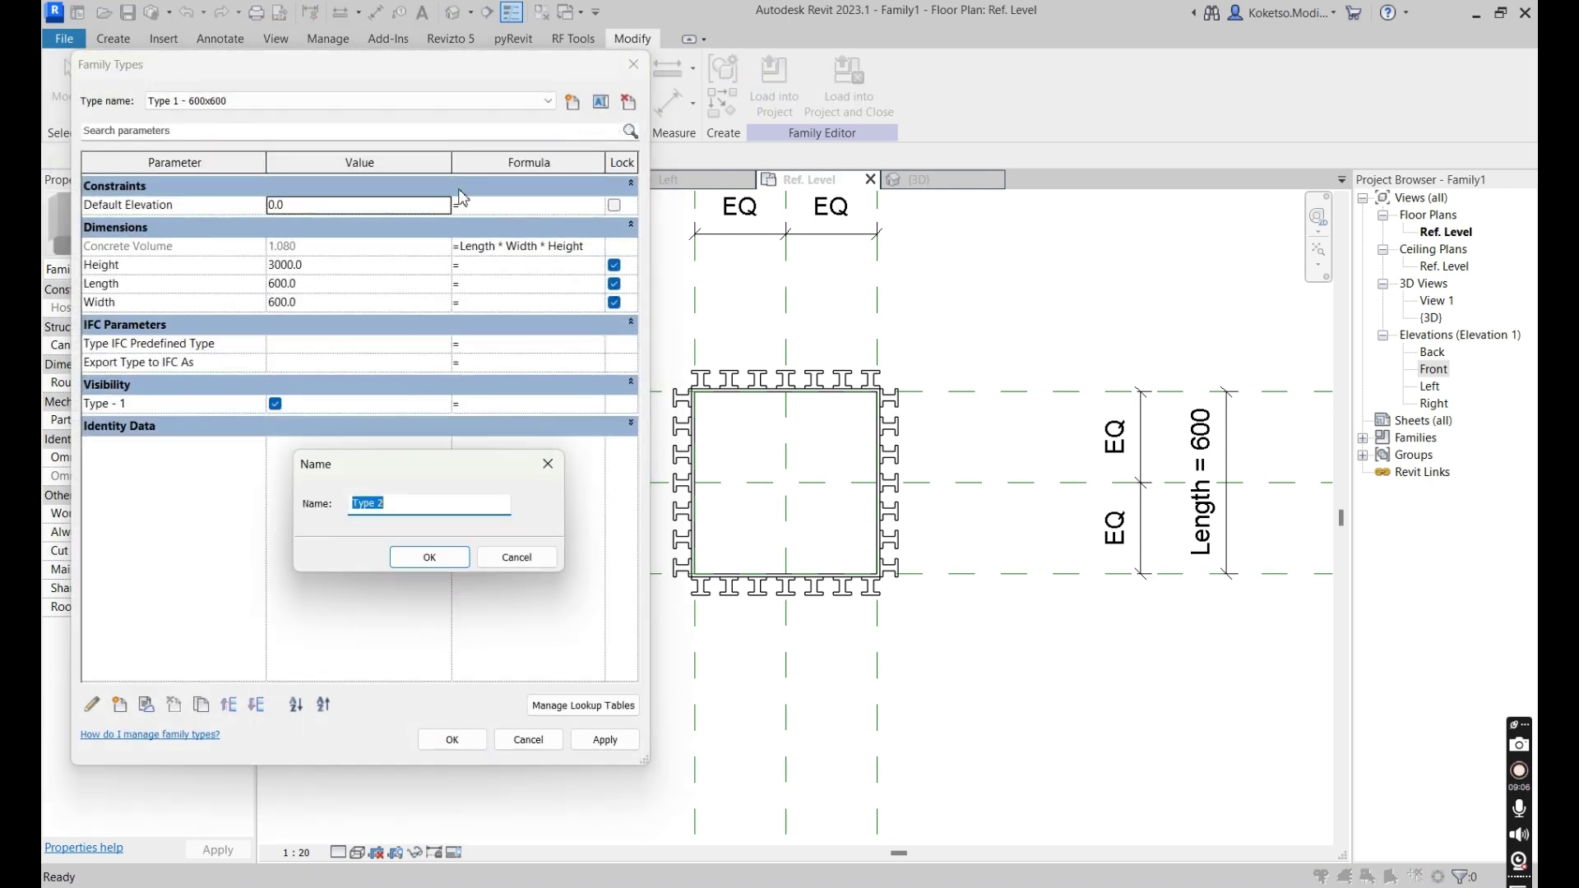
{"action": "left_click", "coordinate": [423, 500]}
{"action": "left_click", "coordinate": [421, 559]}
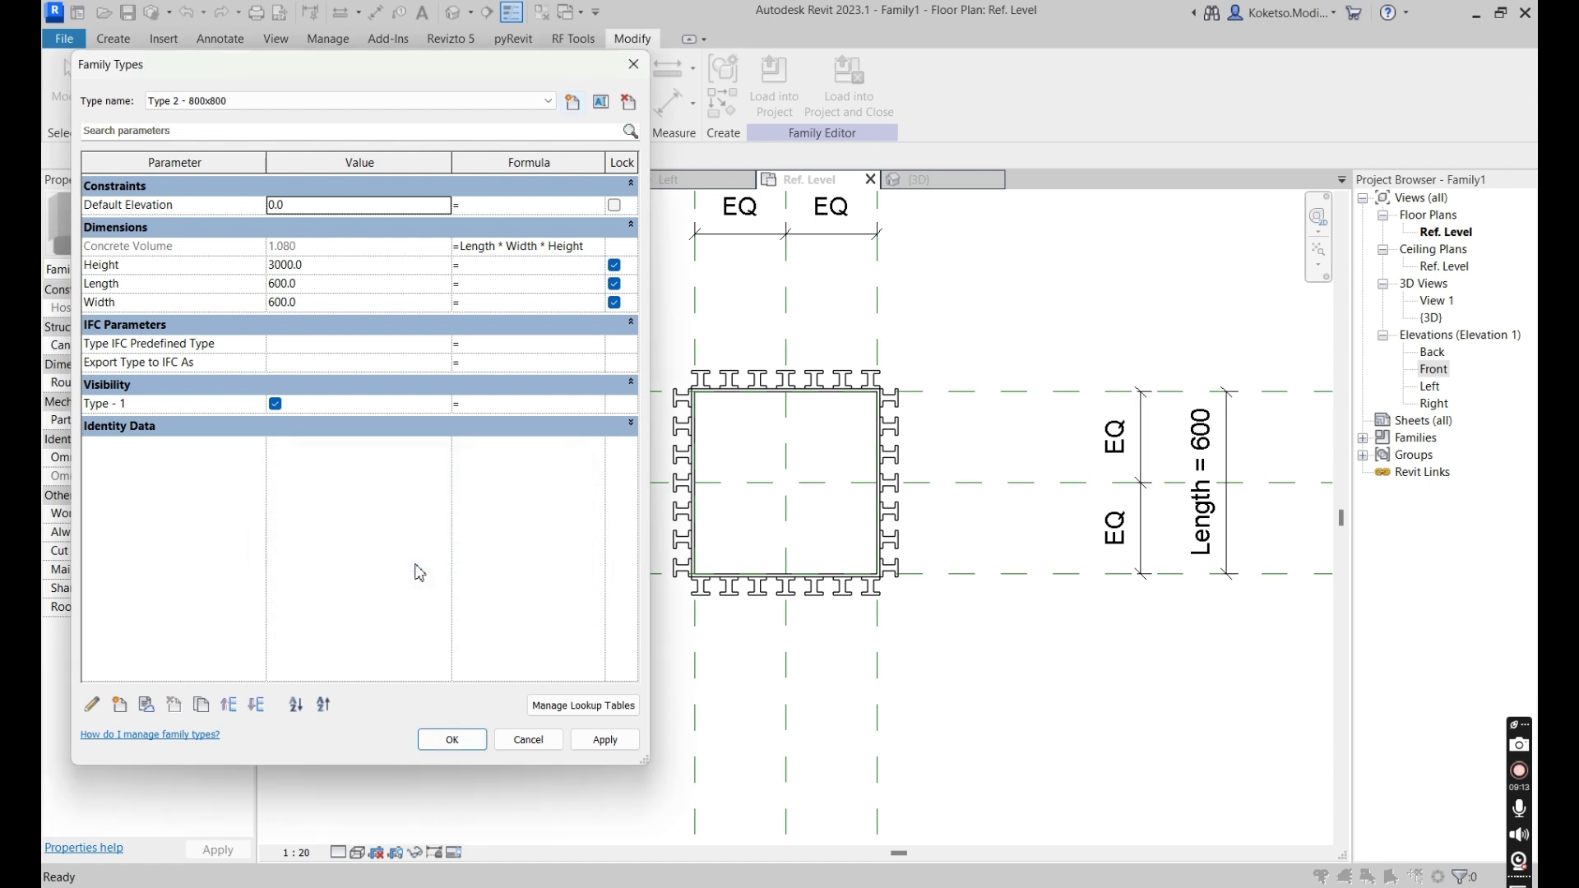
Add a Yes/No parameter named 'Type - 2' grouped under Dimensions.
{"action": "left_click", "coordinate": [120, 706]}
{"action": "type", "text": "Type -"}
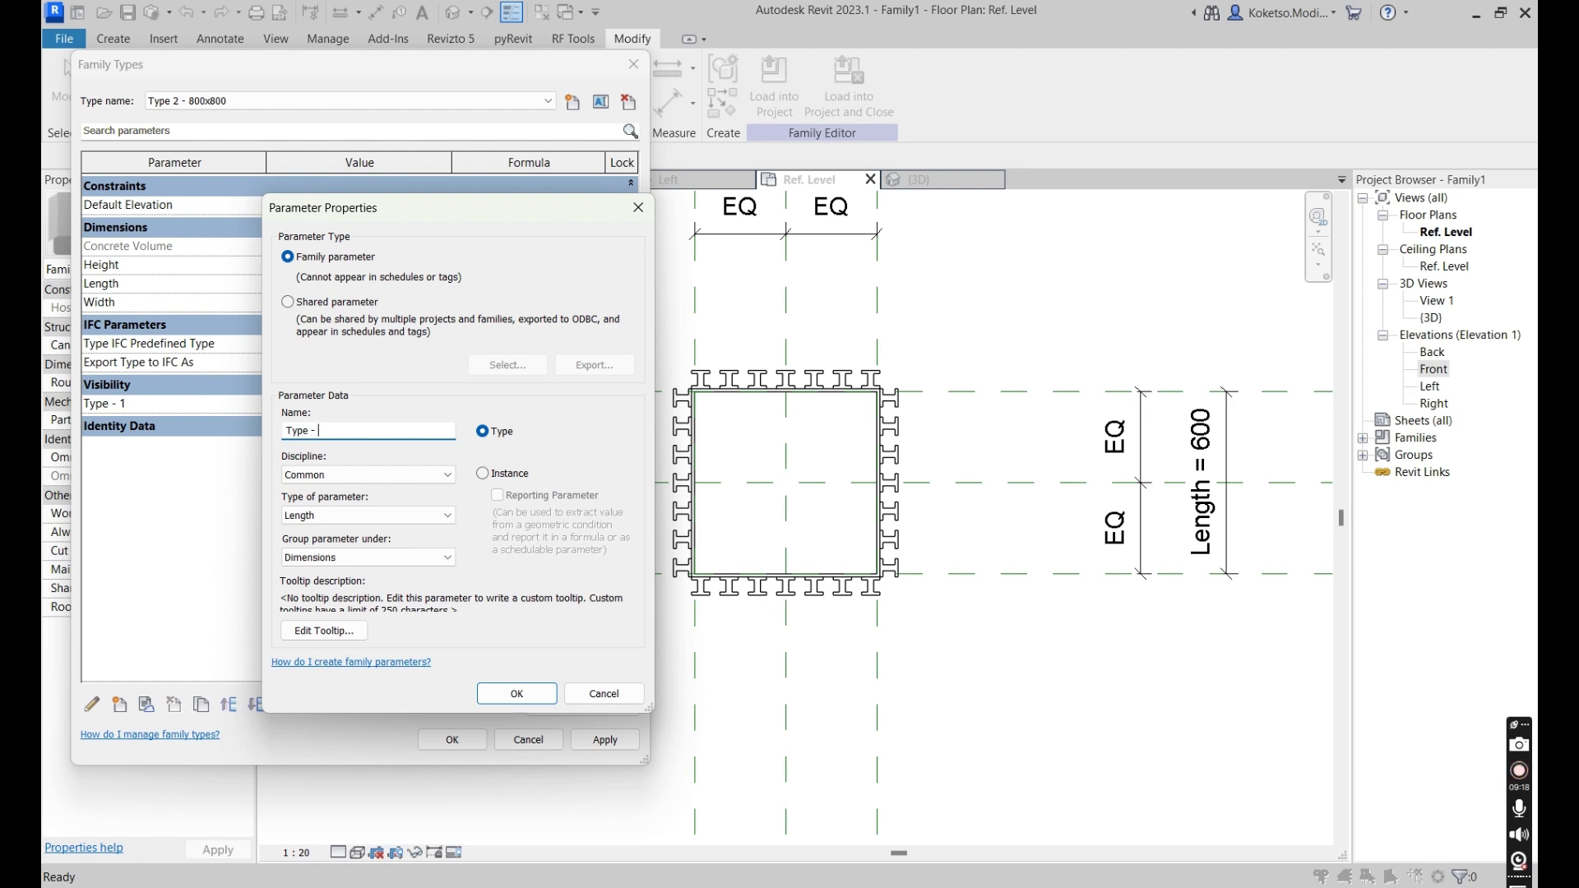
{"action": "type", "text": " 2"}
{"action": "left_click", "coordinate": [362, 516]}
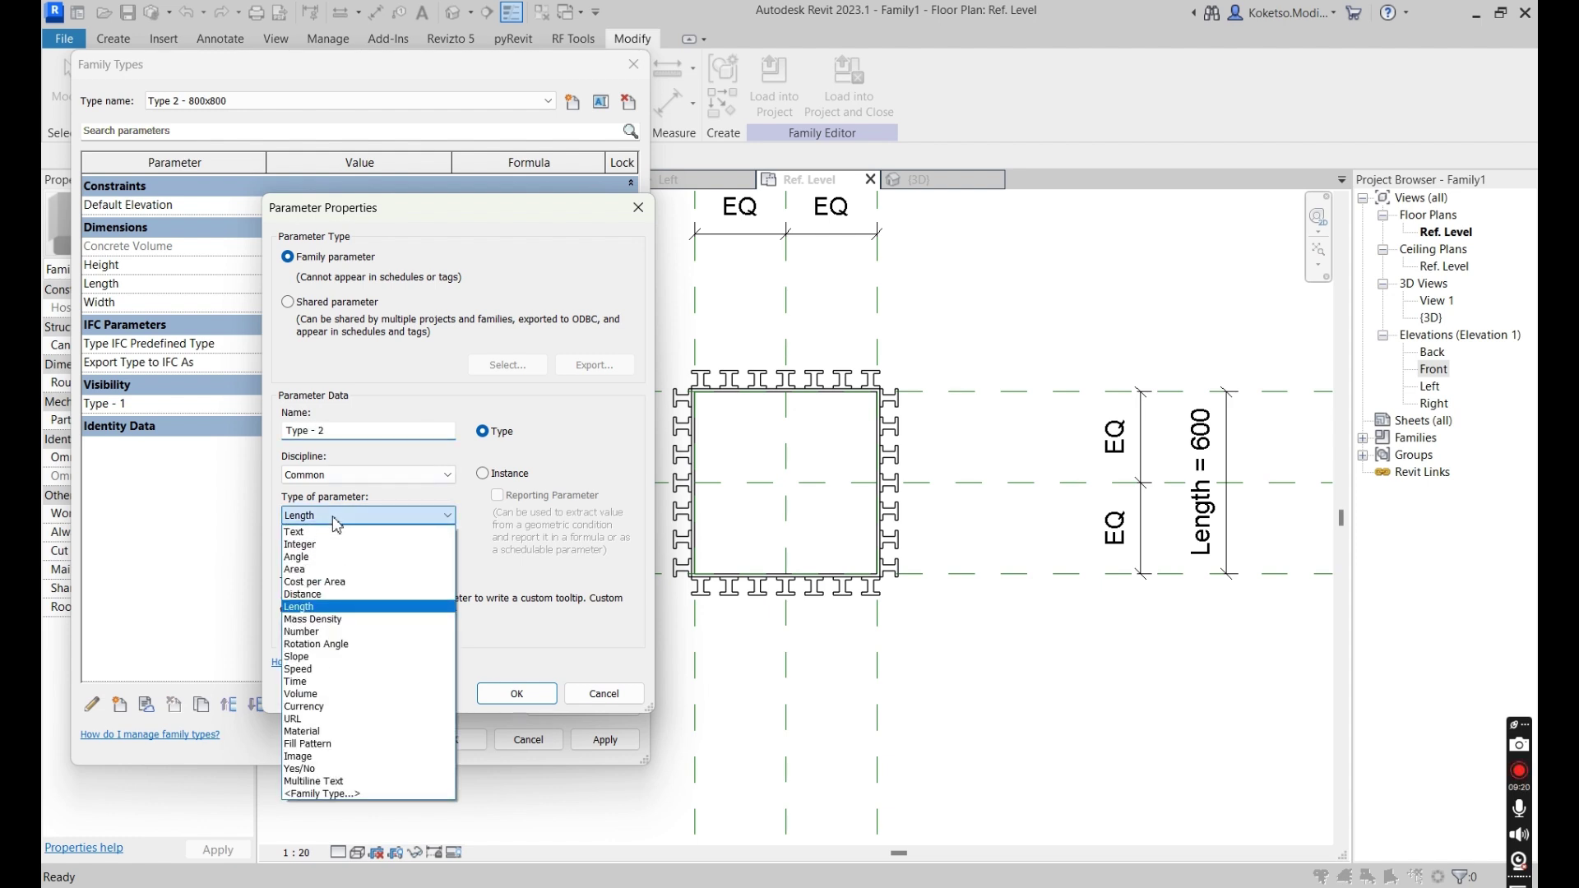
{"action": "left_click", "coordinate": [317, 771]}
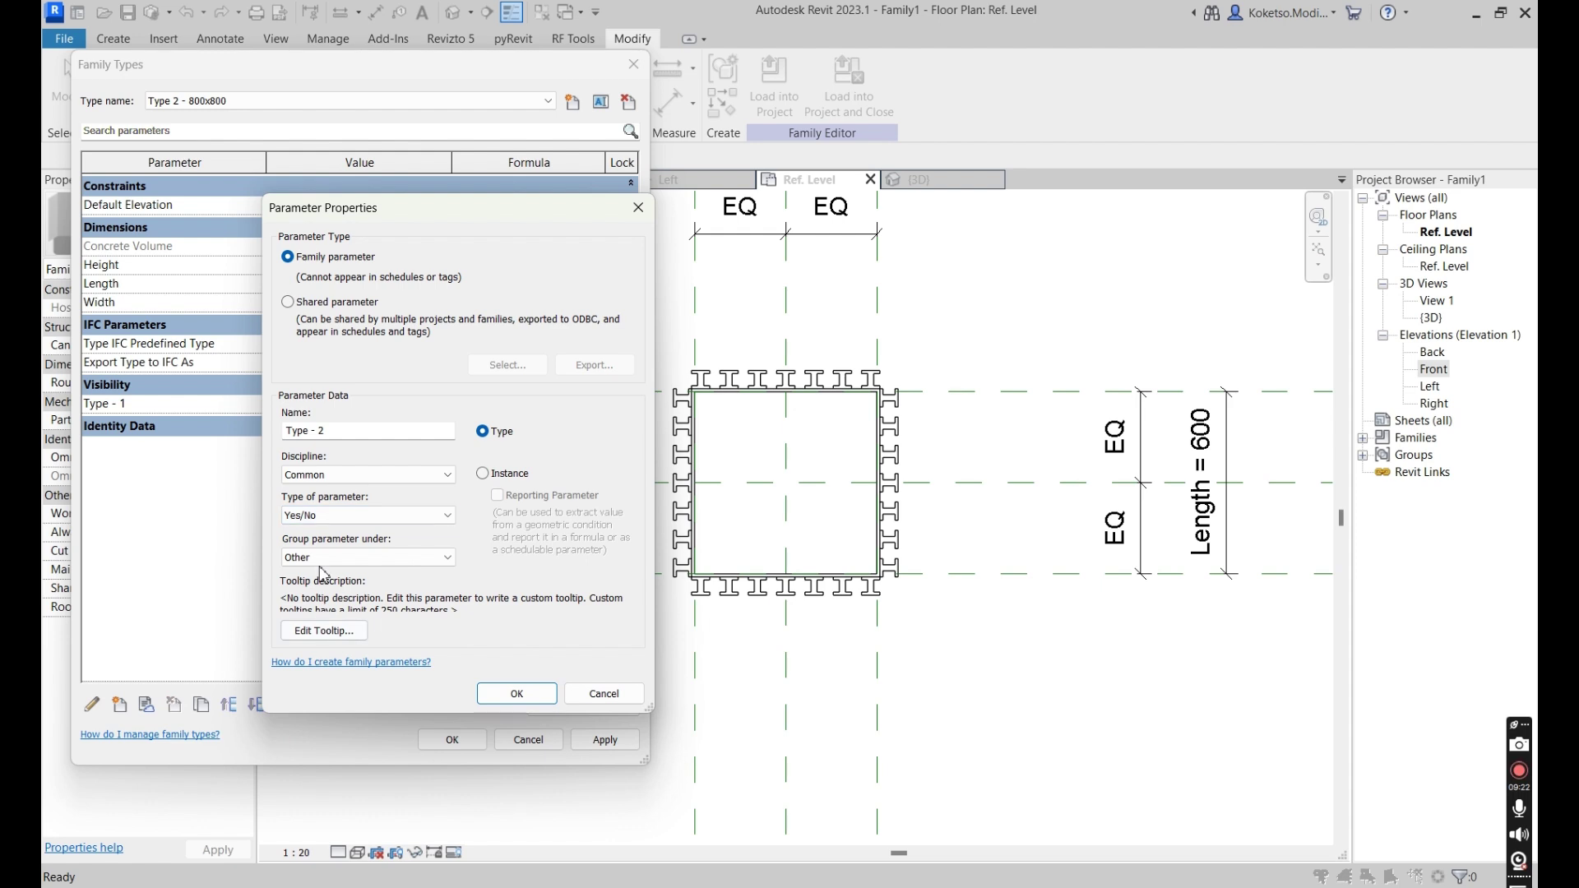
{"action": "left_click", "coordinate": [361, 558]}
{"action": "scroll", "coordinate": [341, 256], "scroll_direction": "up", "scroll_amount": 6}
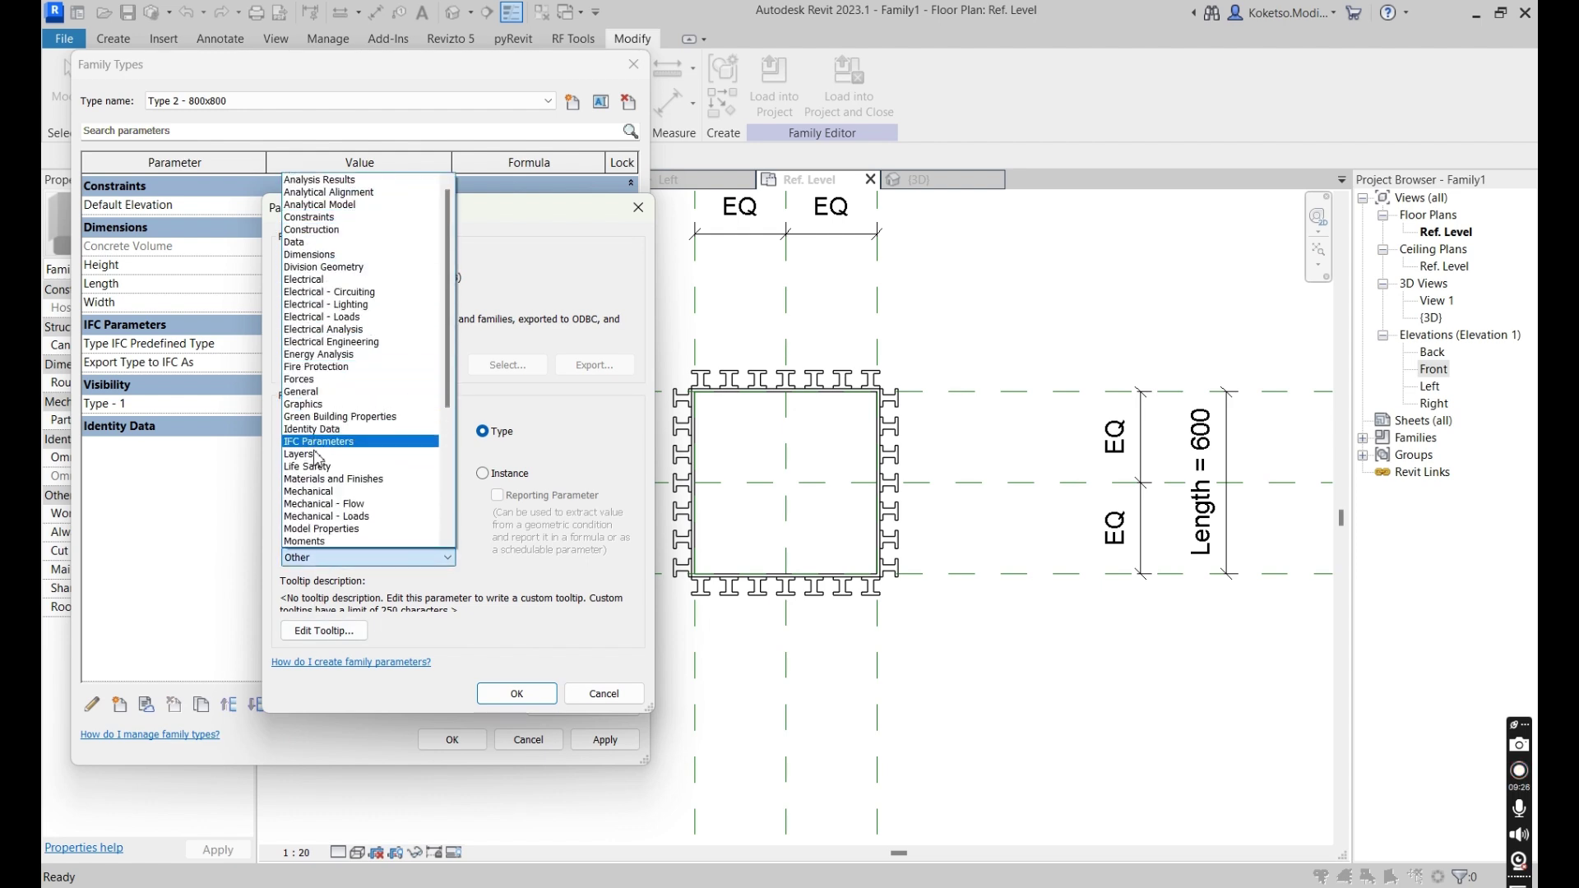
{"action": "left_click", "coordinate": [311, 254]}
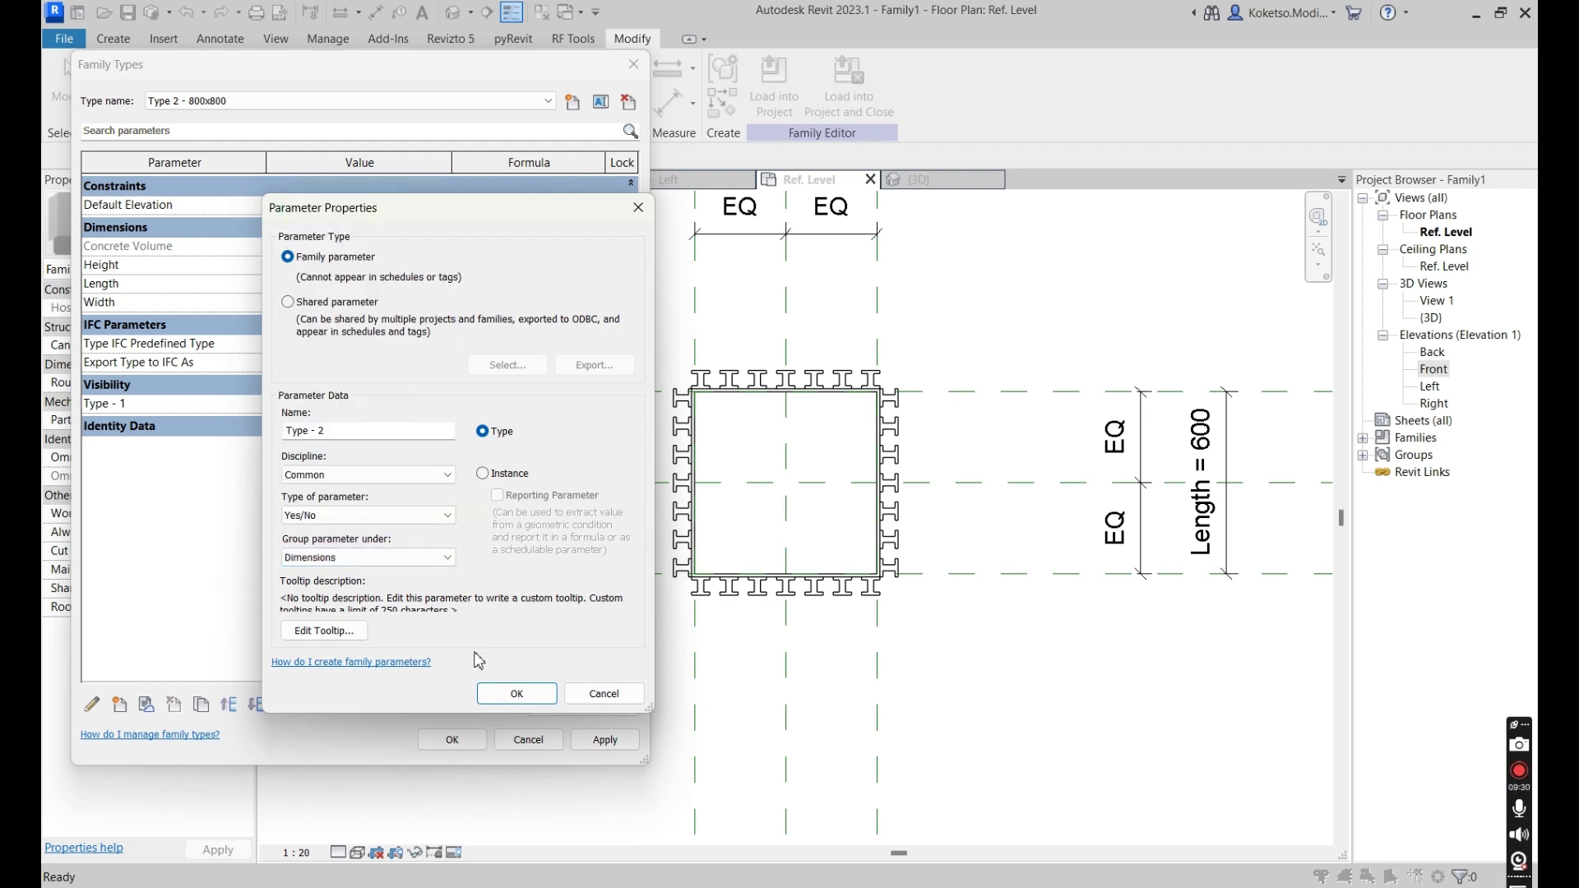
{"action": "left_click", "coordinate": [515, 695]}
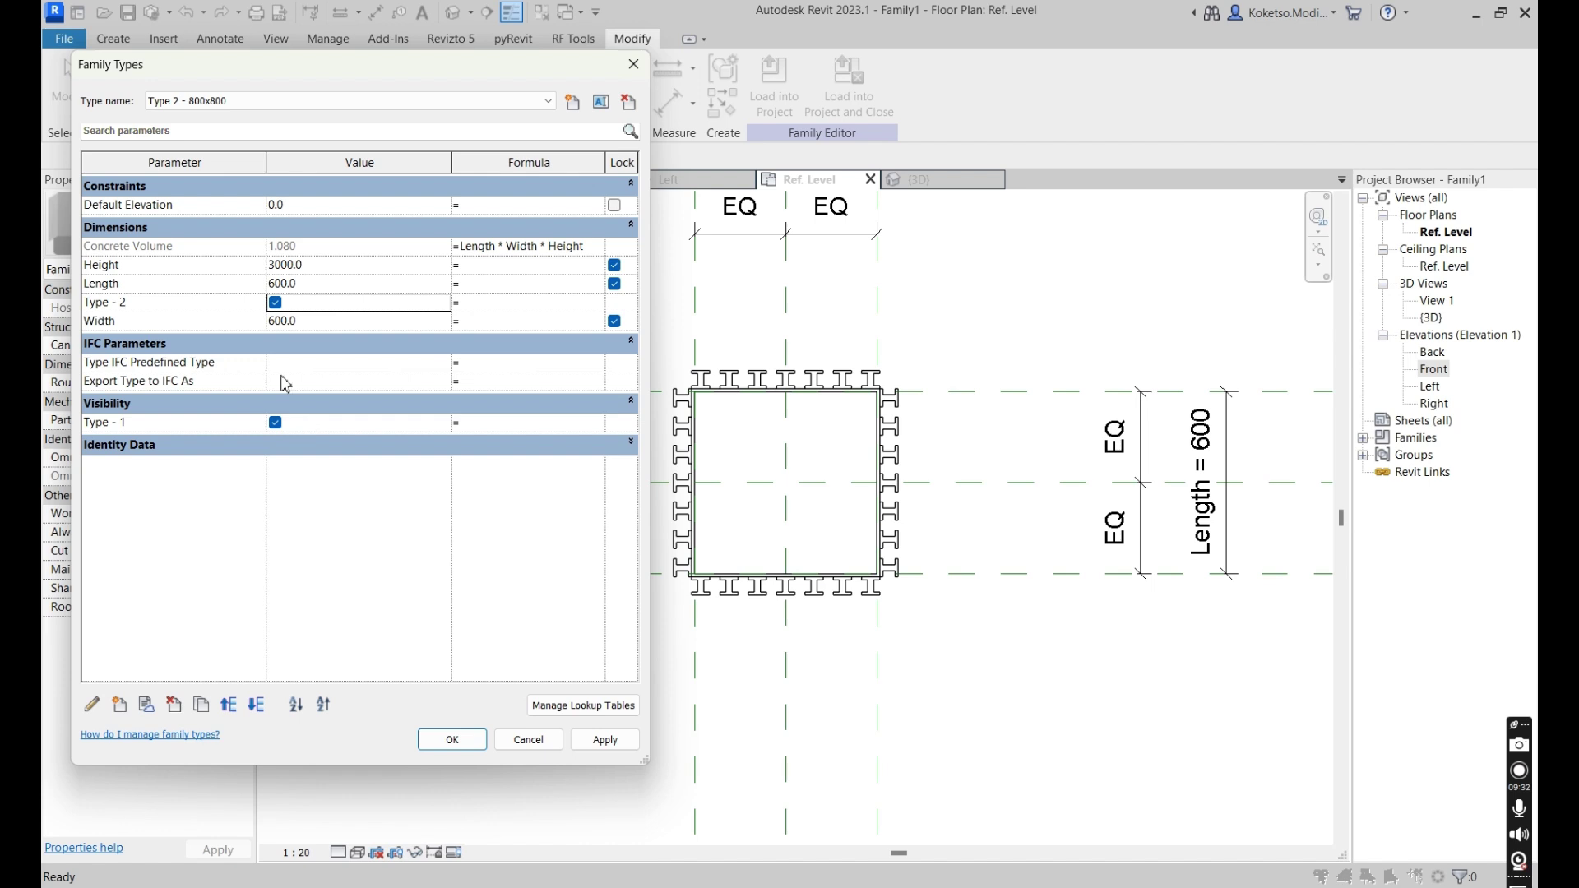
Regroup the Type - 2 parameter under Visibility.
{"action": "left_click", "coordinate": [226, 302]}
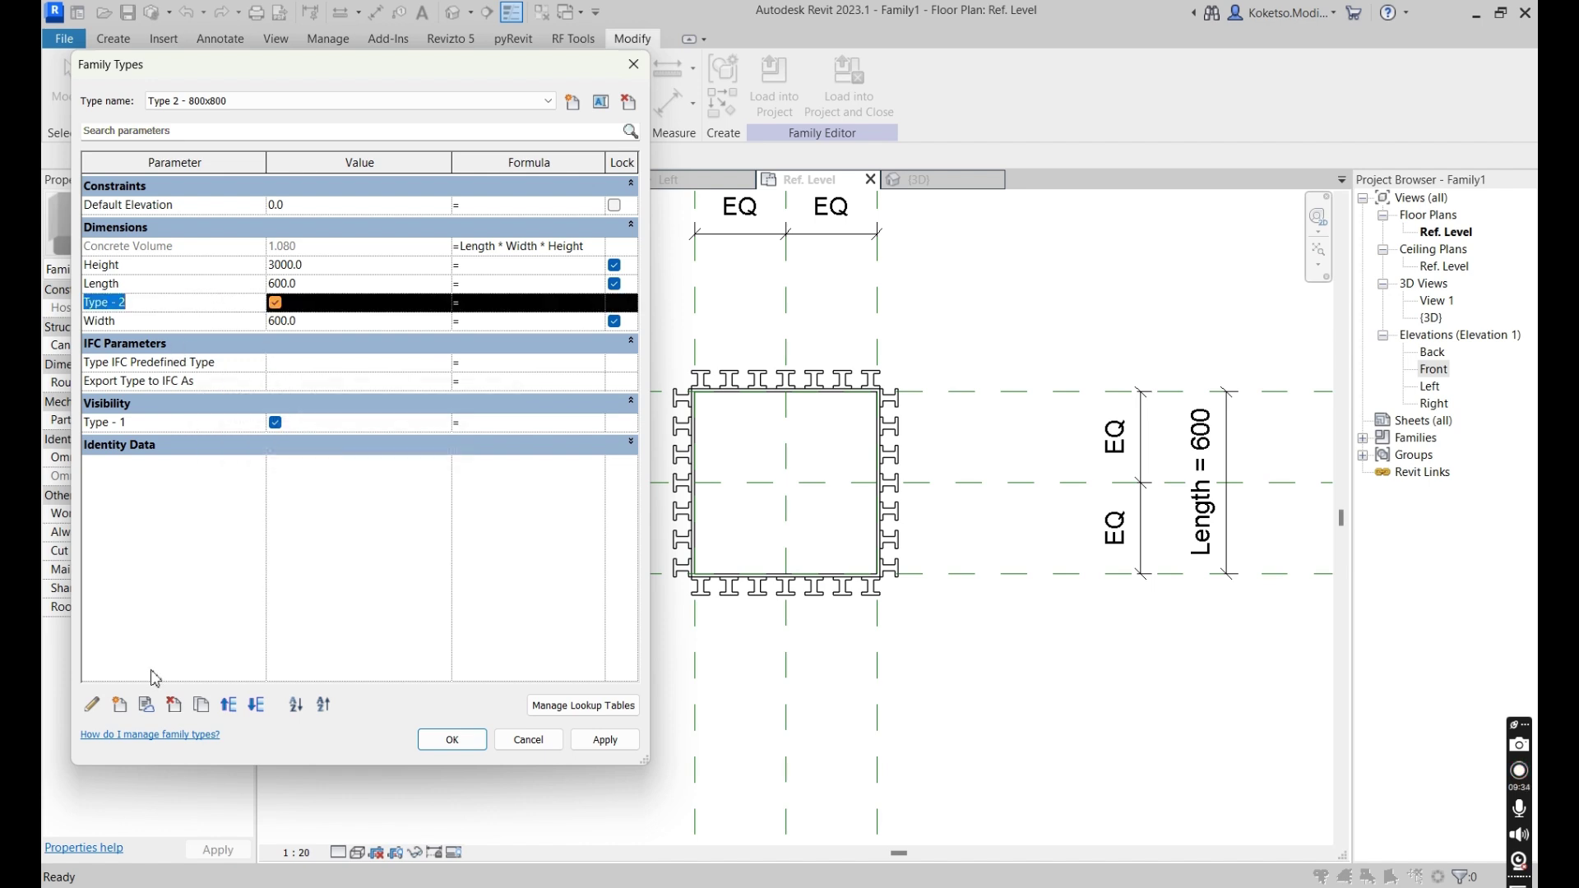
{"action": "left_click", "coordinate": [91, 705]}
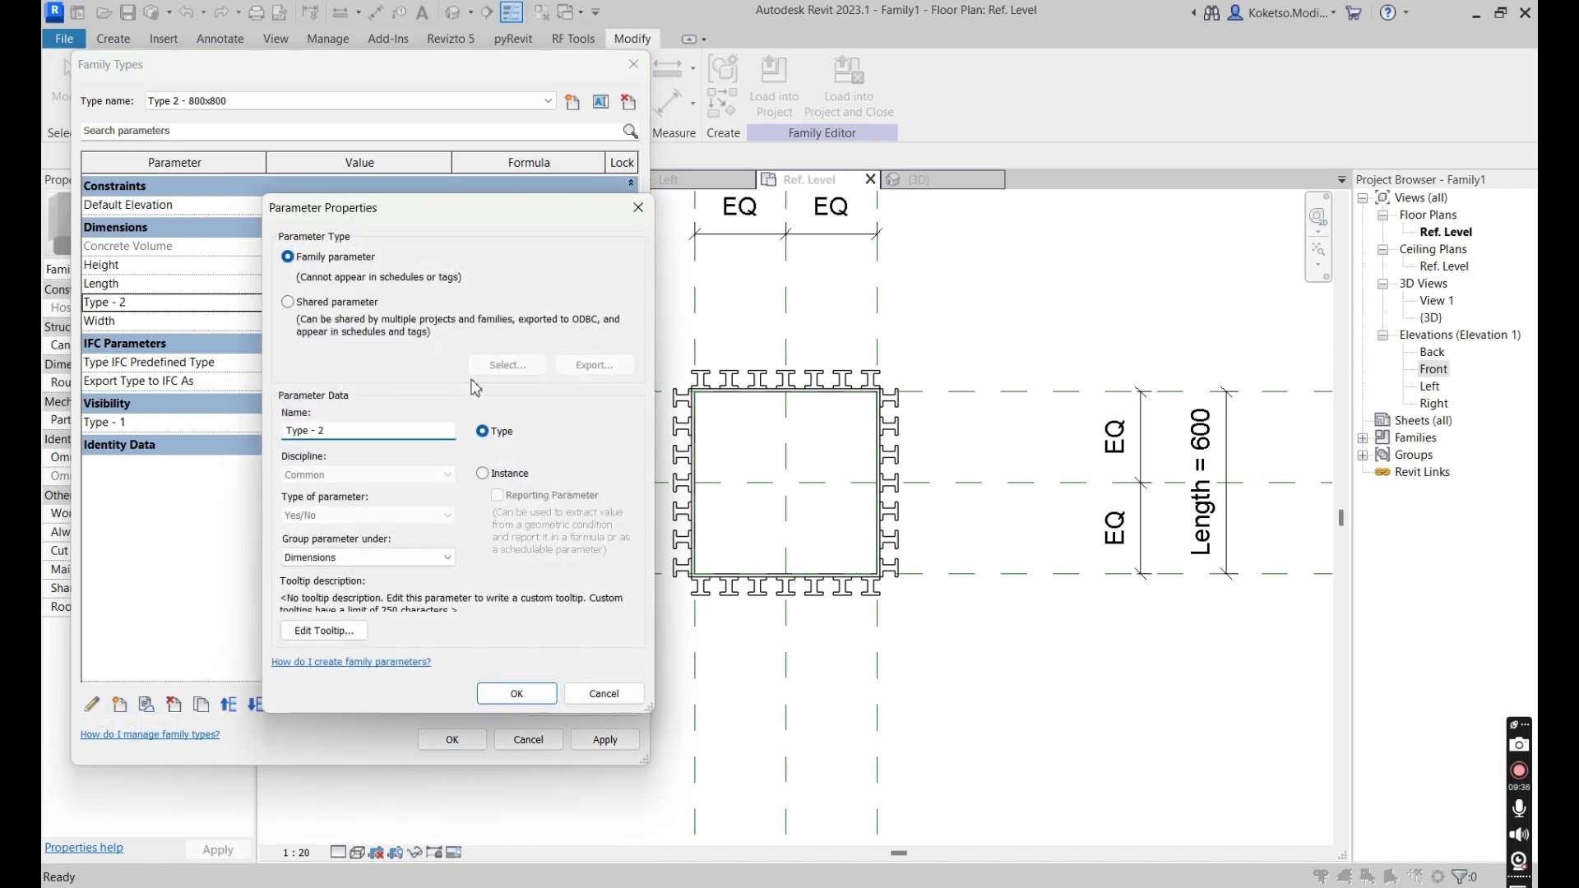
{"action": "left_click", "coordinate": [345, 558]}
{"action": "scroll", "coordinate": [333, 494], "scroll_direction": "down", "scroll_amount": 3}
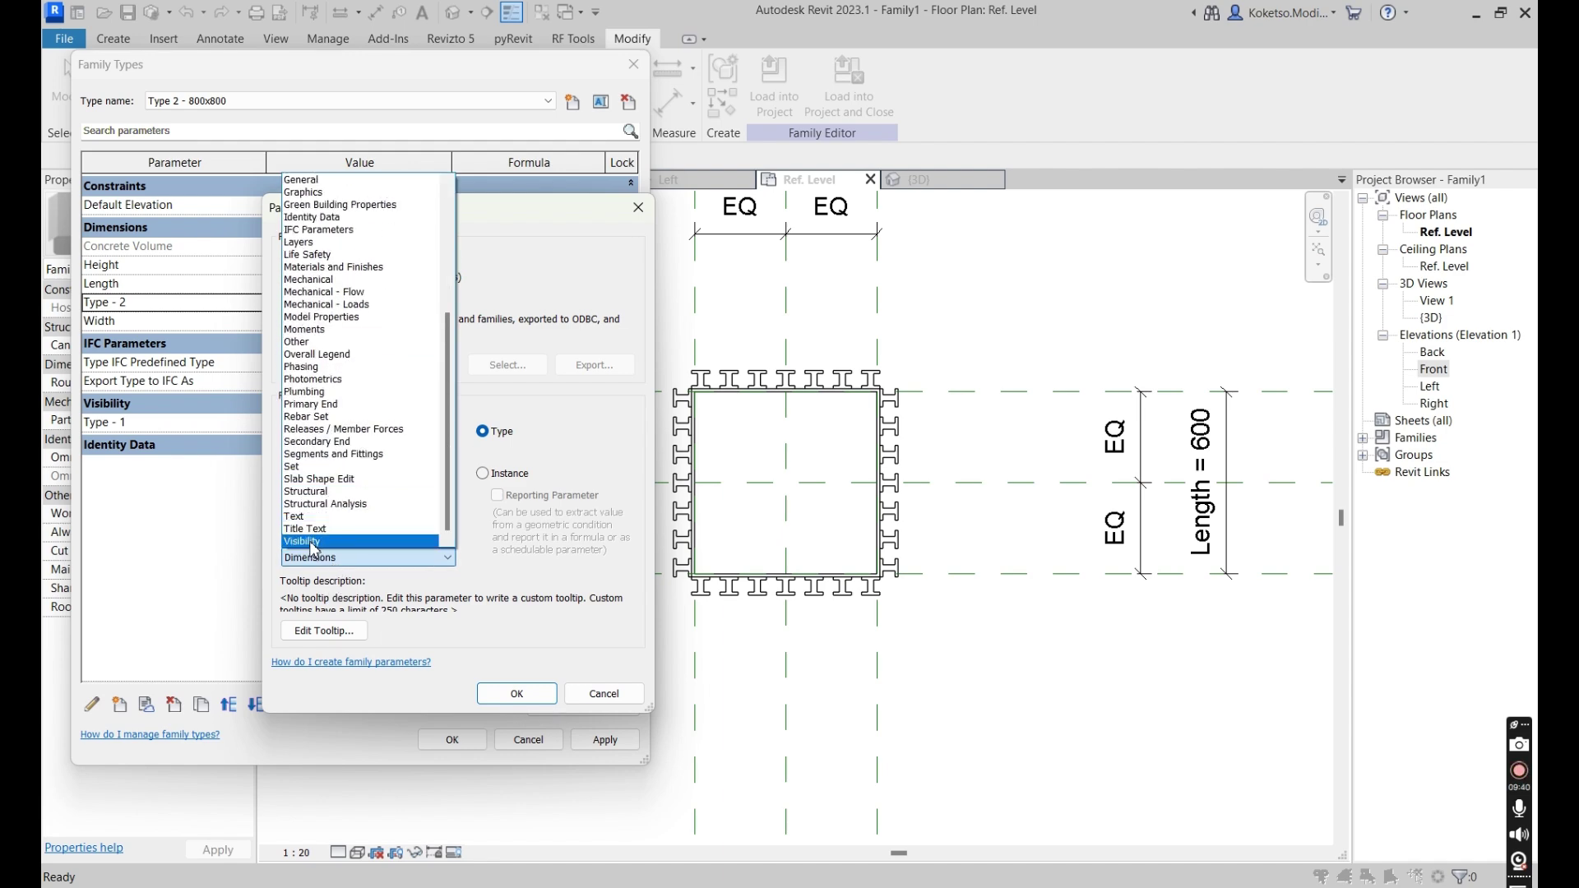
{"action": "left_click", "coordinate": [312, 542]}
{"action": "left_click", "coordinate": [516, 693]}
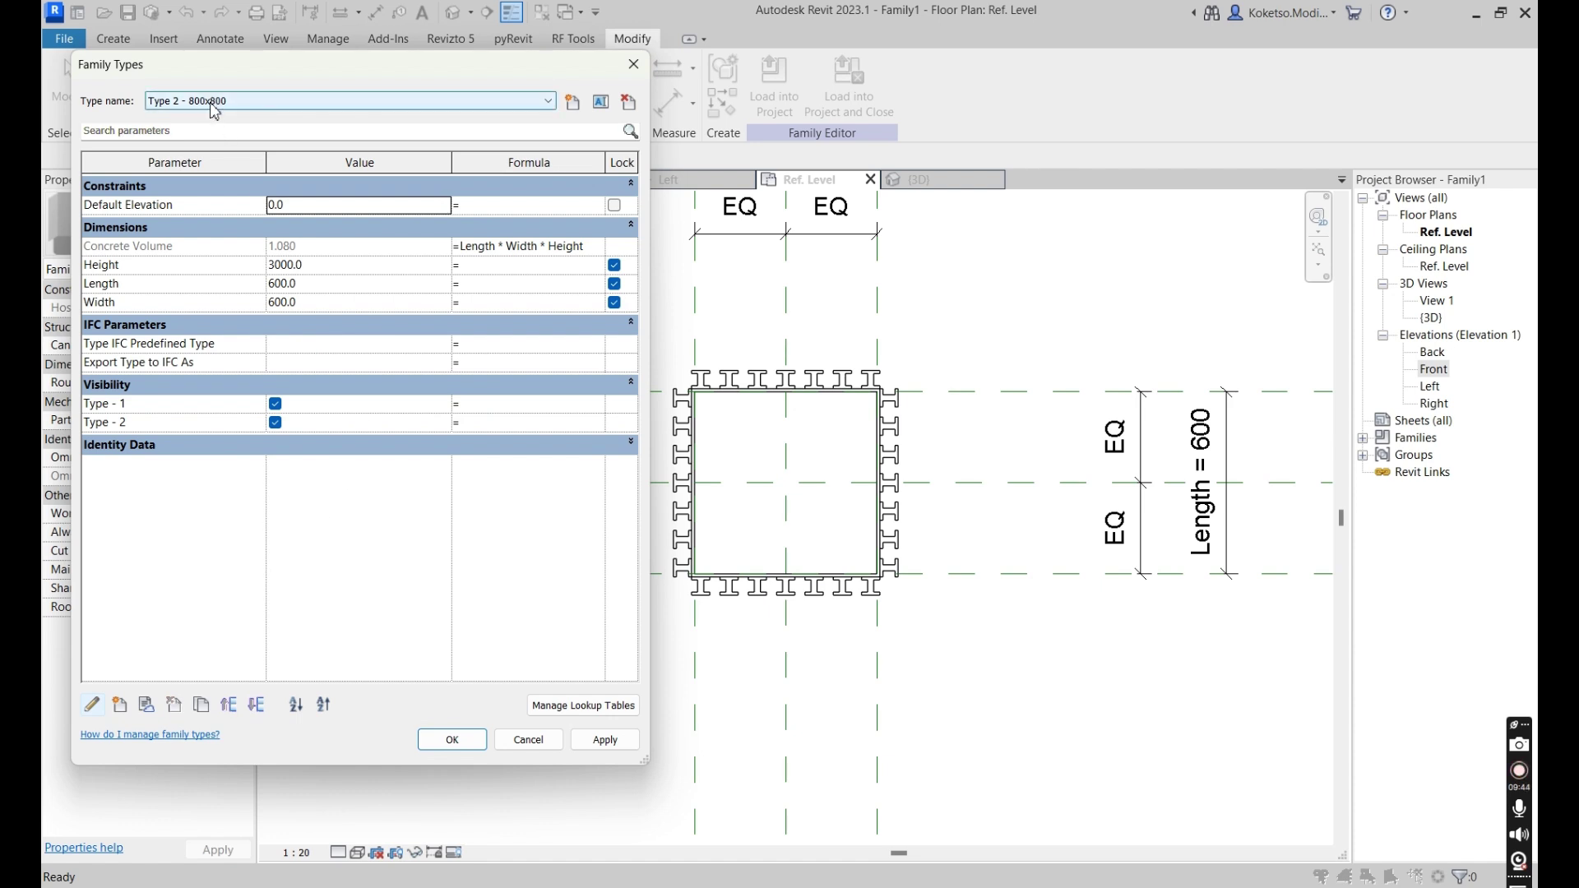
Uncheck Type - 1 for Type 2 and Type - 2 for Type 1, then apply and close.
{"action": "left_click", "coordinate": [276, 405]}
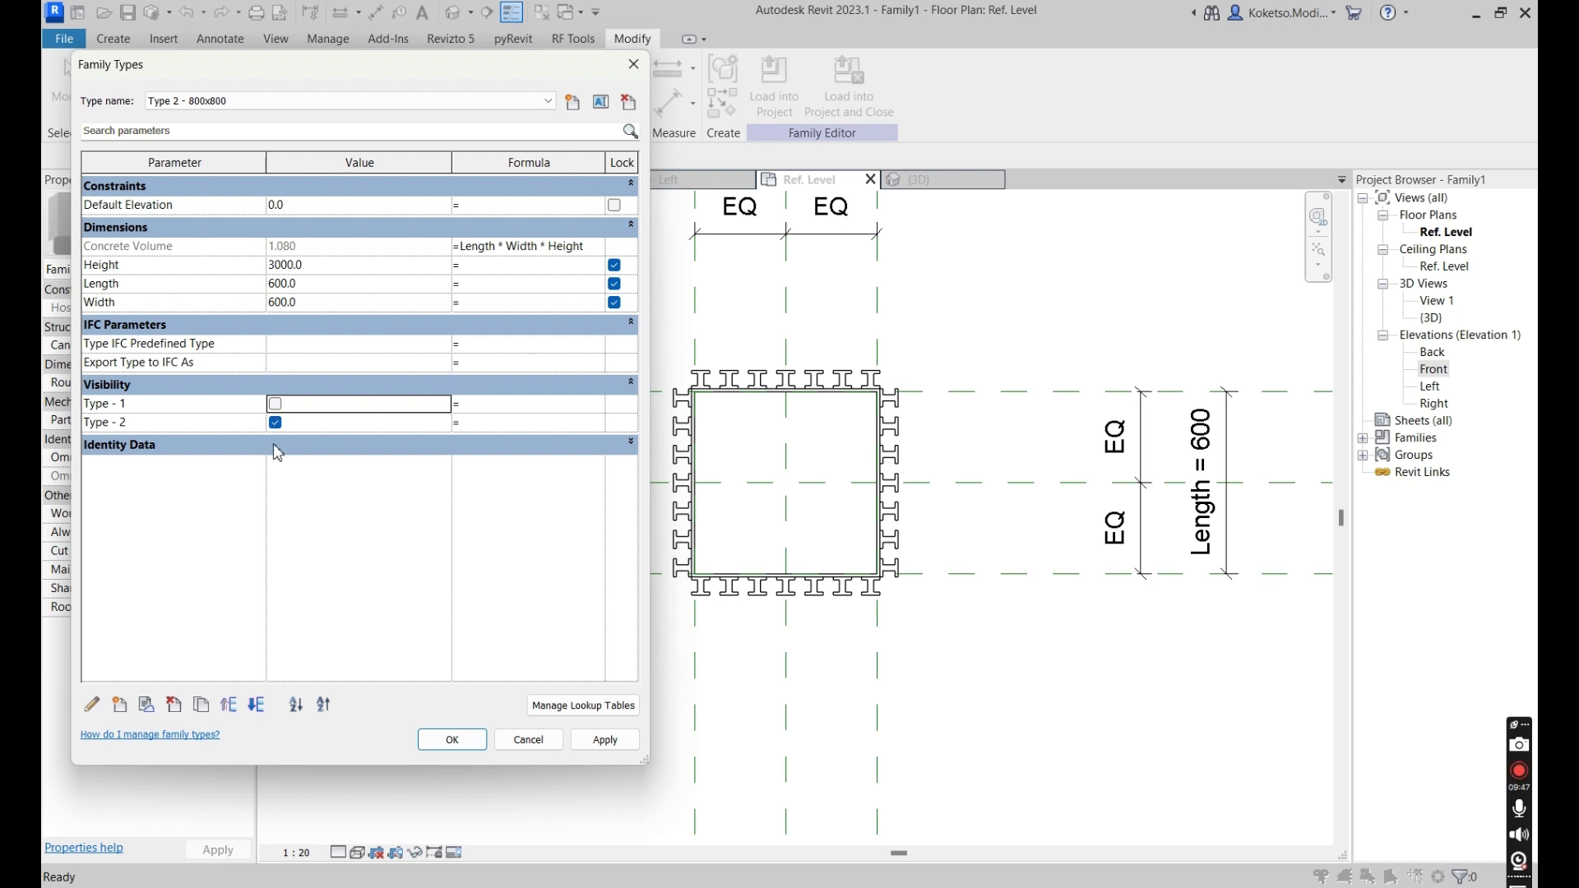
{"action": "left_click", "coordinate": [191, 101]}
{"action": "left_click", "coordinate": [192, 117]}
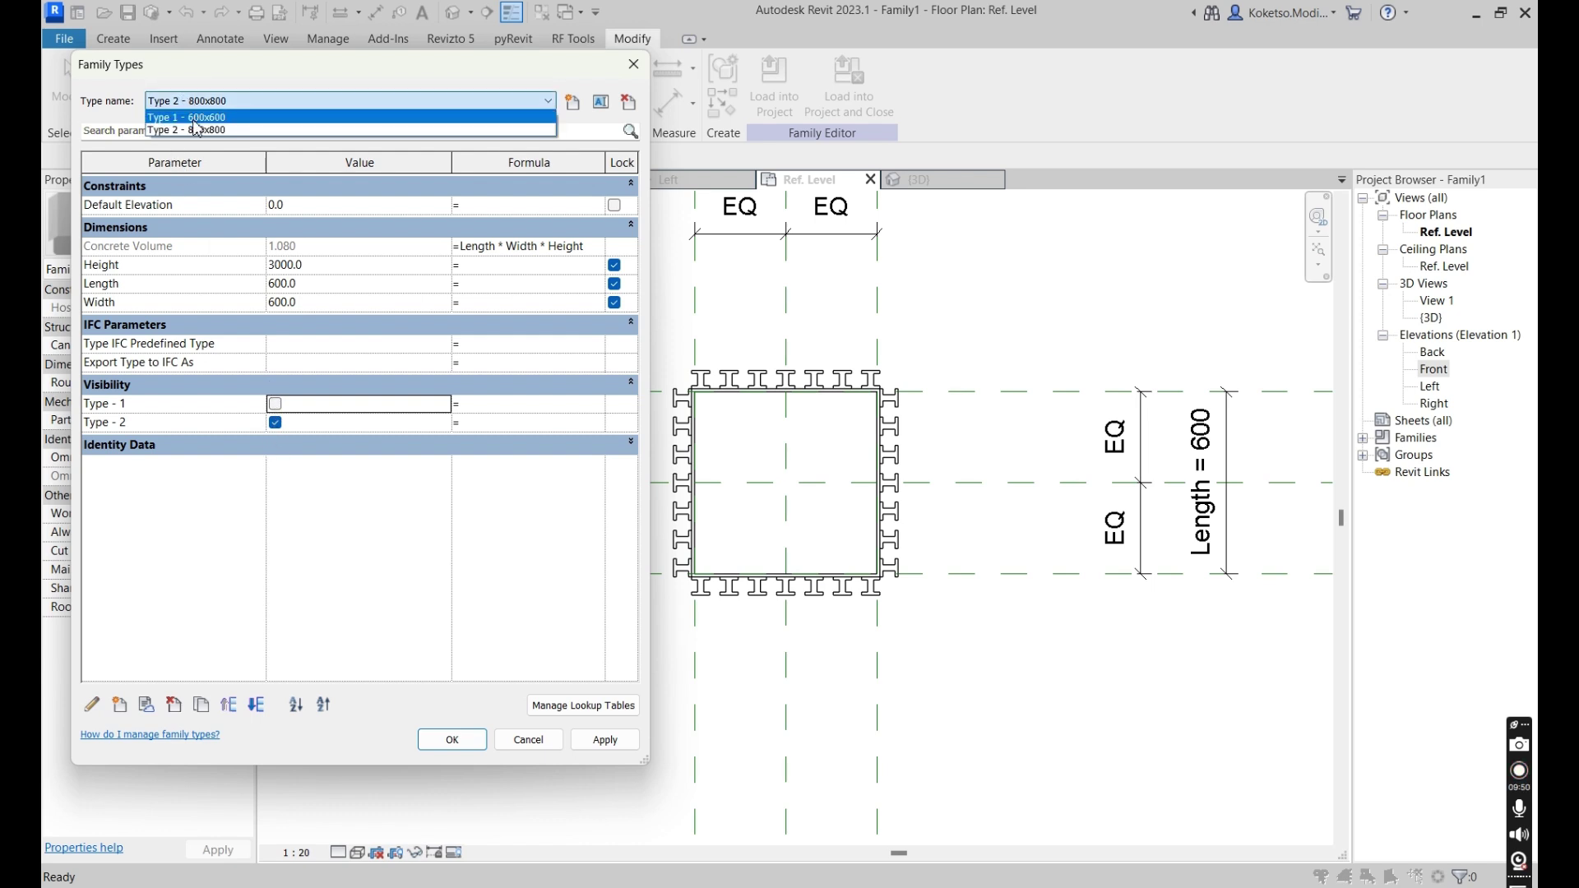
{"action": "left_click", "coordinate": [276, 422]}
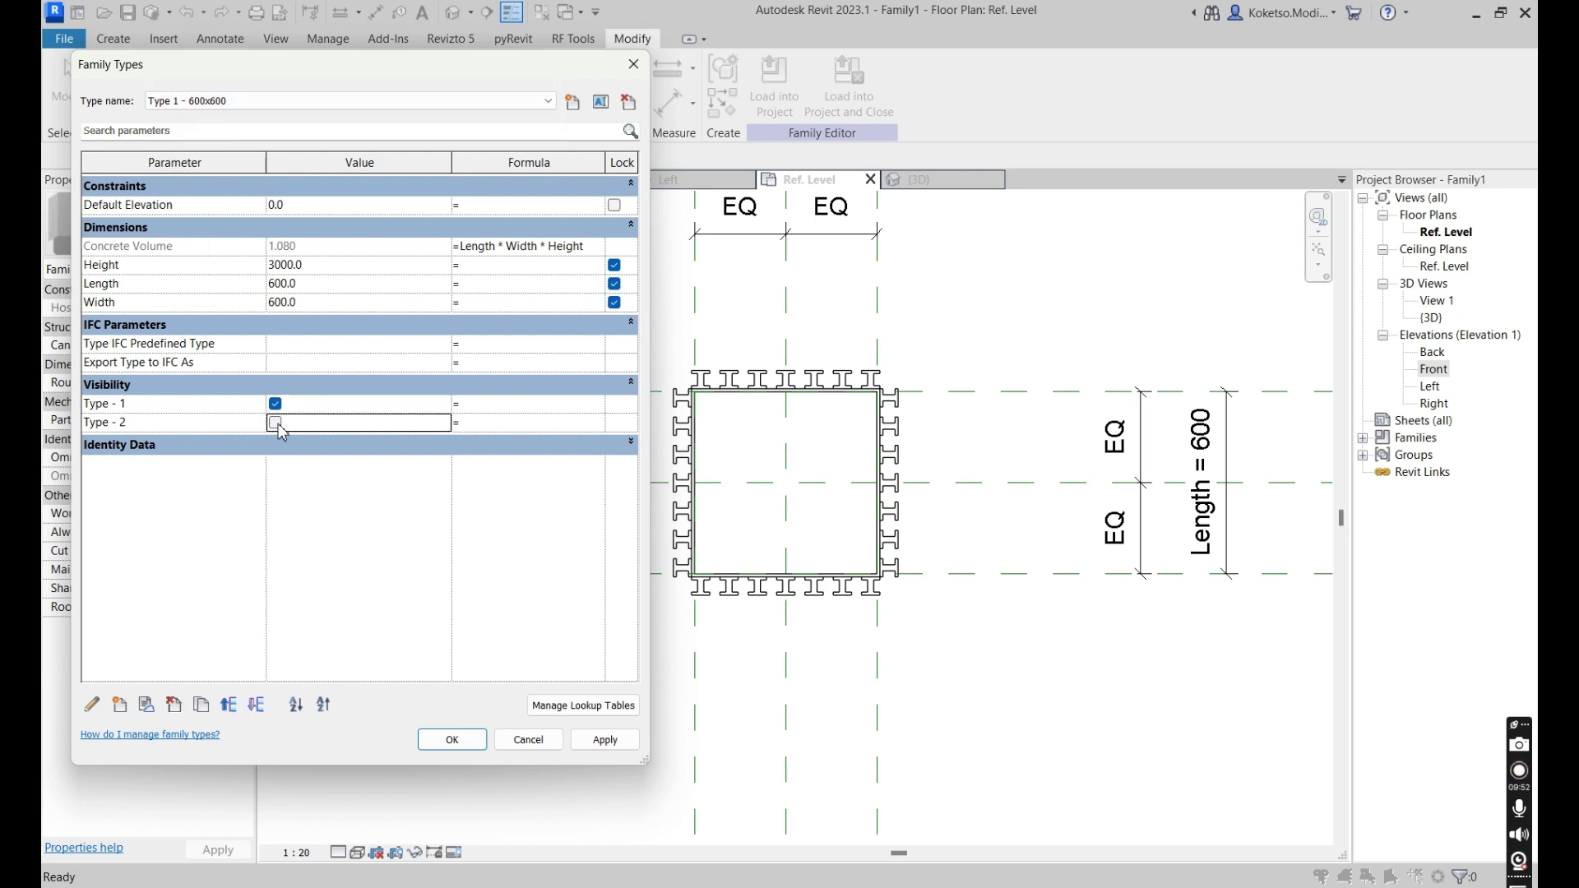
{"action": "left_click", "coordinate": [192, 101]}
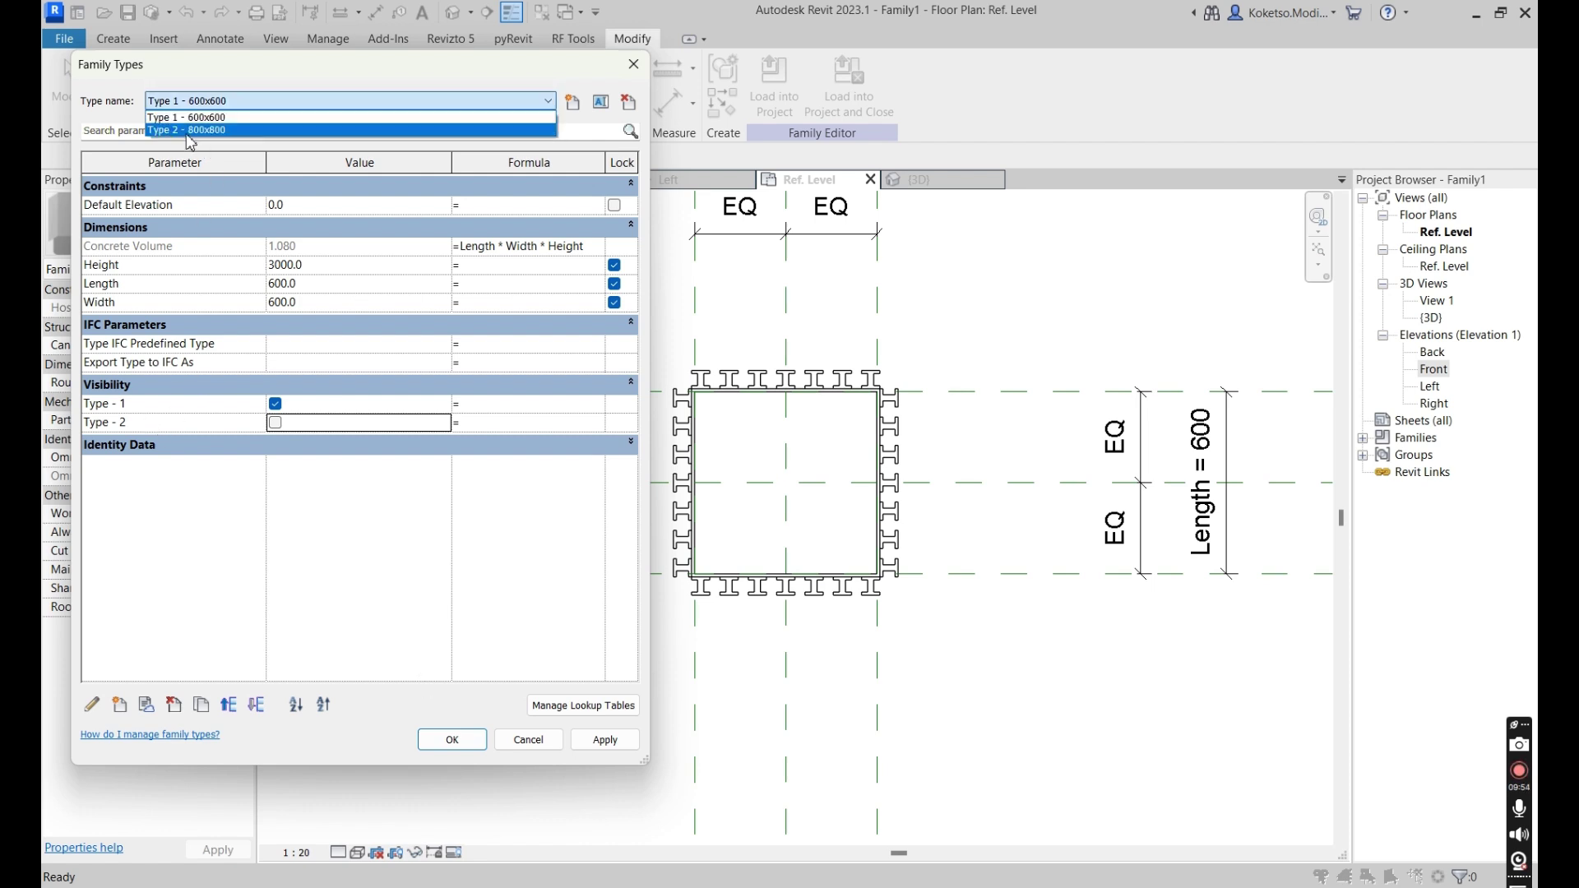
{"action": "left_click", "coordinate": [360, 405]}
{"action": "left_click", "coordinate": [606, 739]}
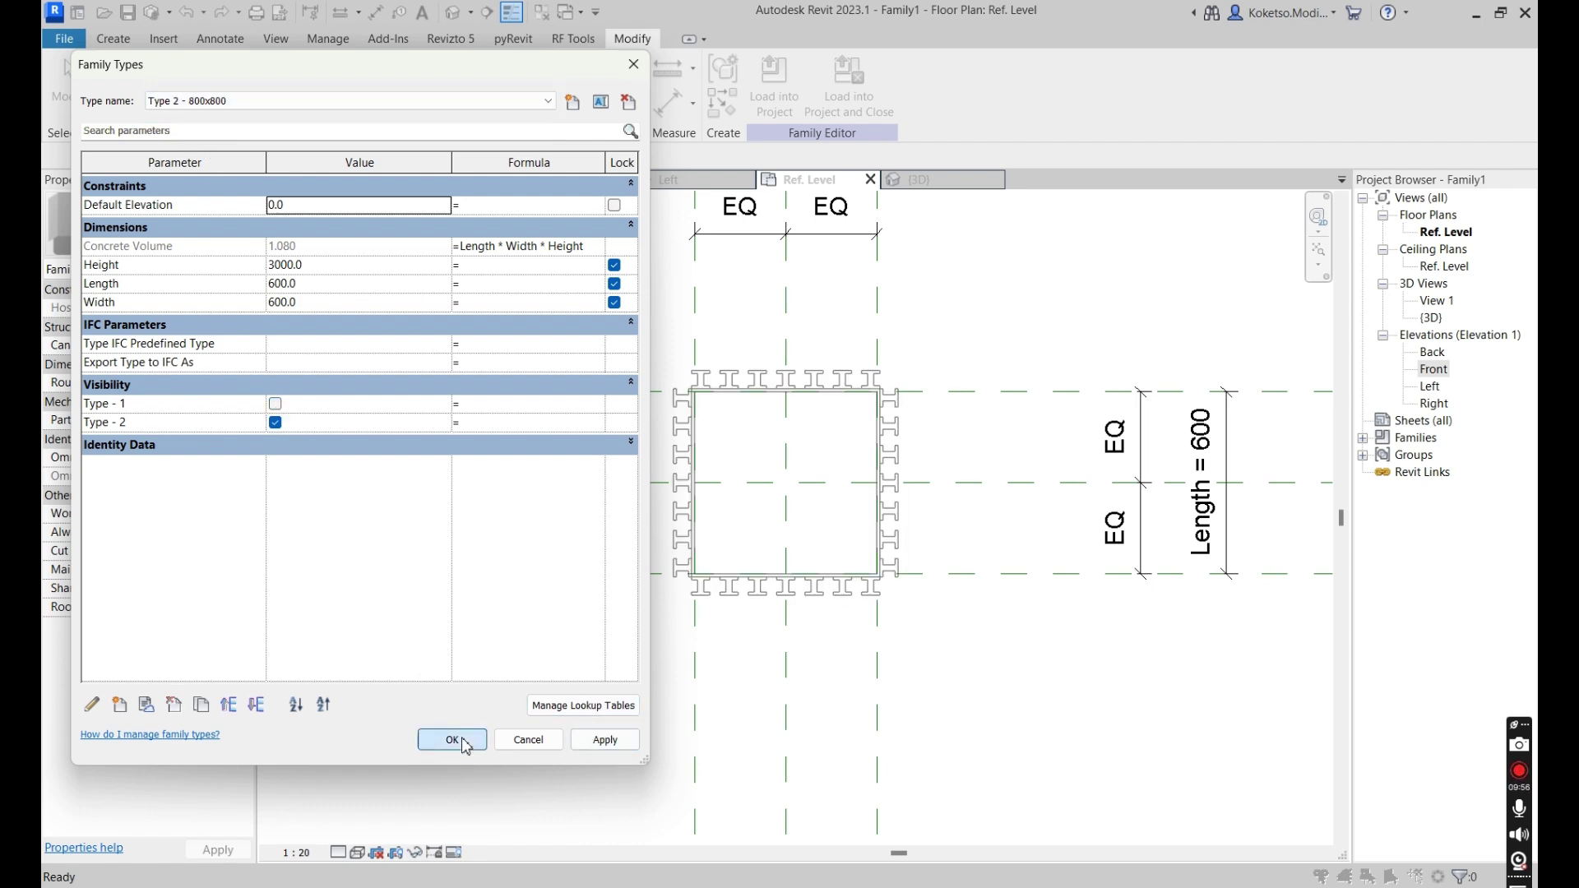
{"action": "left_click", "coordinate": [455, 741]}
{"action": "scroll", "coordinate": [876, 436], "scroll_direction": "up", "scroll_amount": 2}
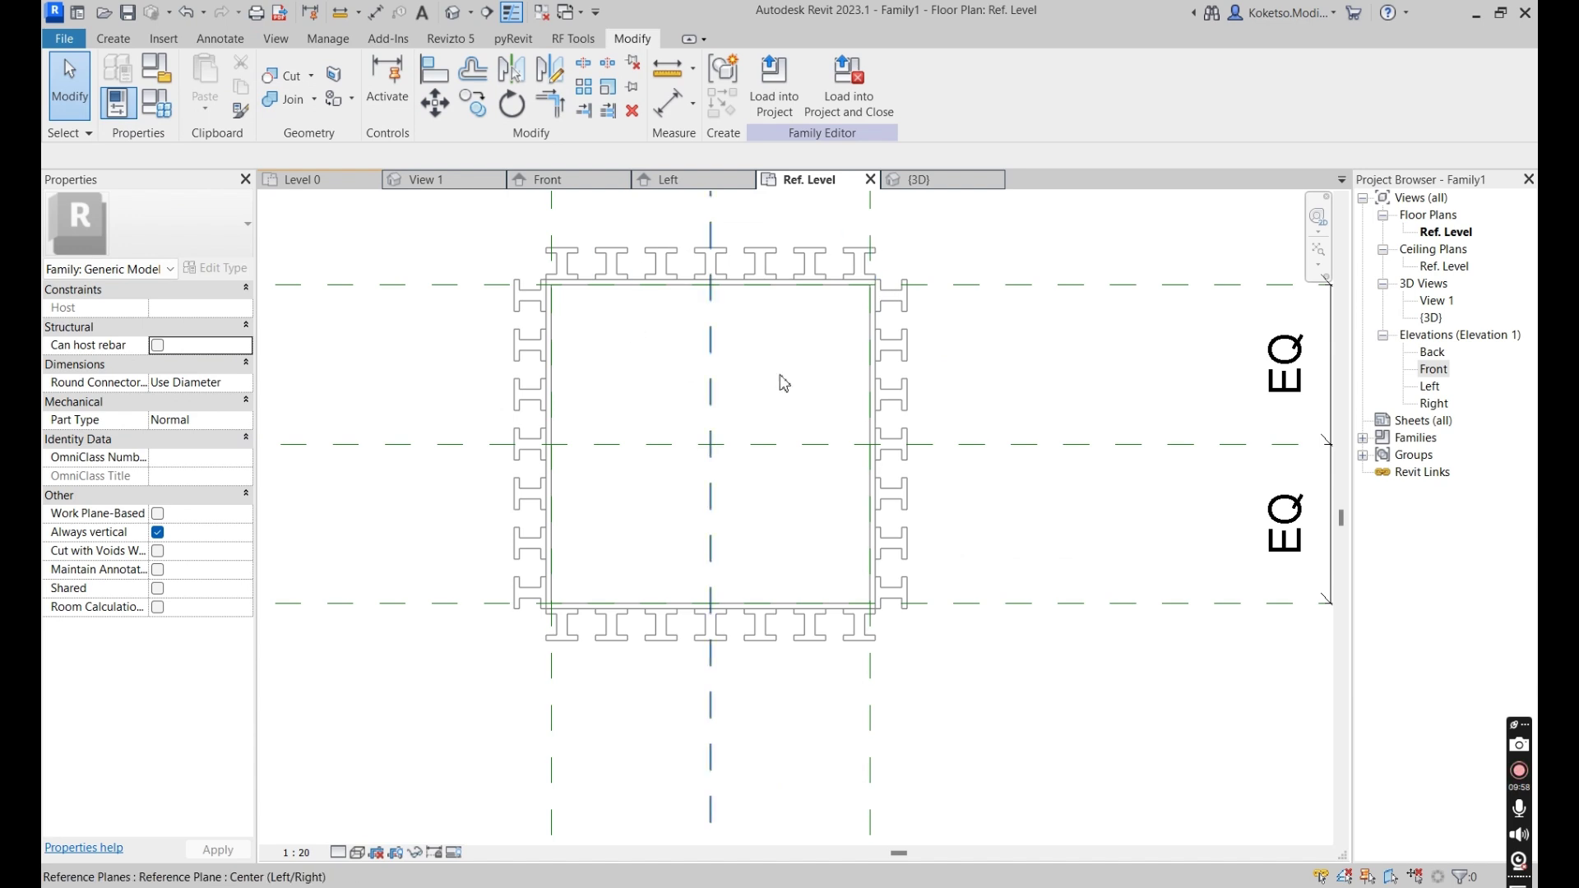
Start a new extrusion and draw the first rectangle along the column square.
{"action": "middle_click_drag", "start_coordinate": [893, 297], "coordinate": [913, 411]}
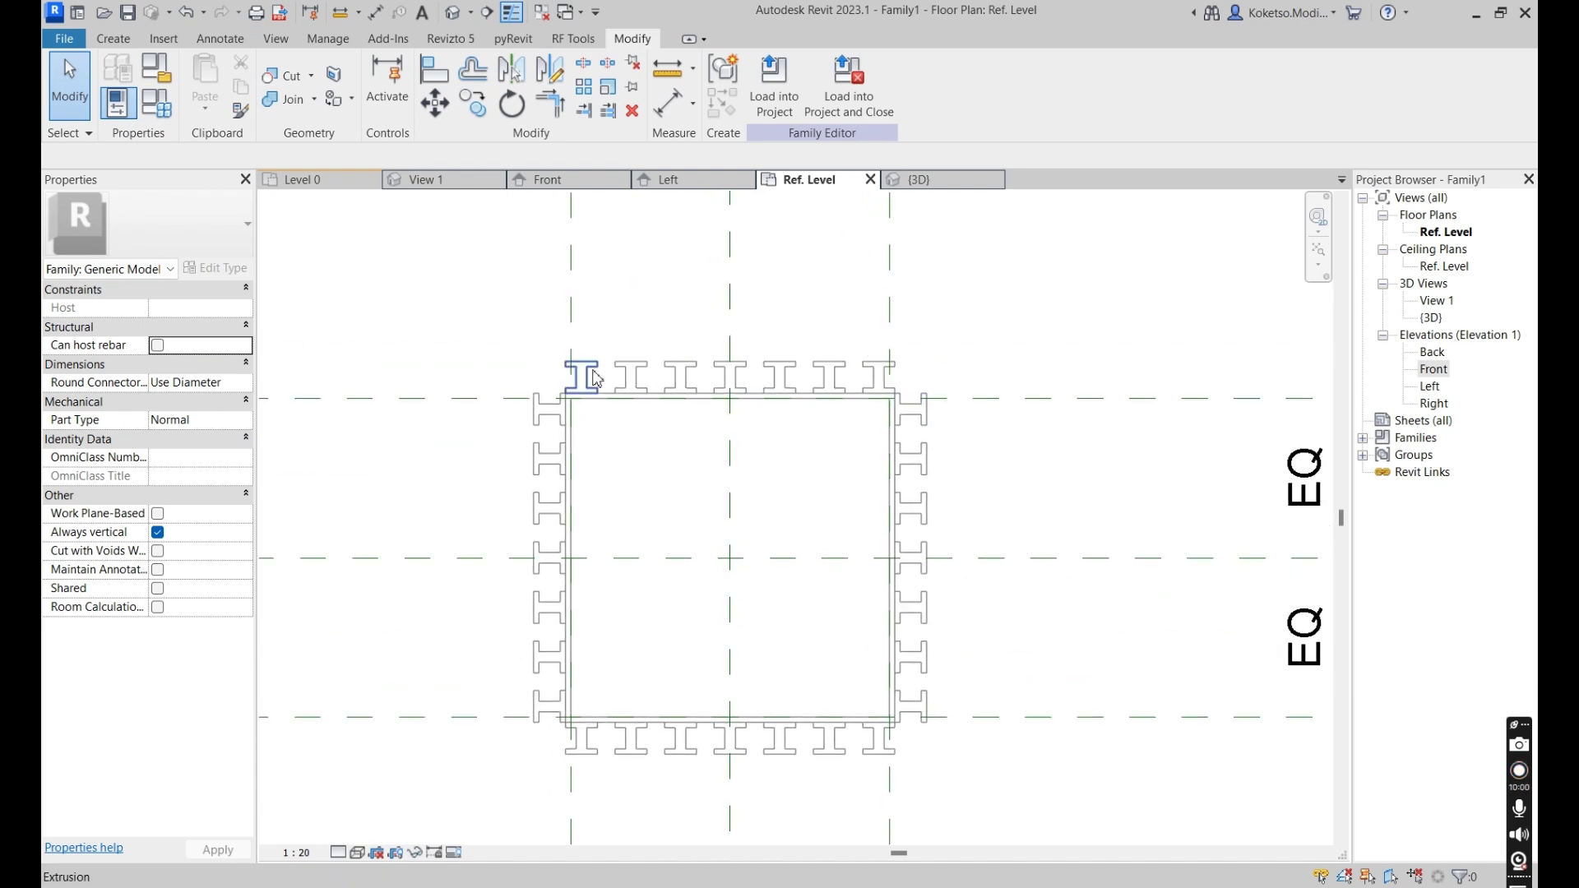
{"action": "left_click", "coordinate": [208, 78]}
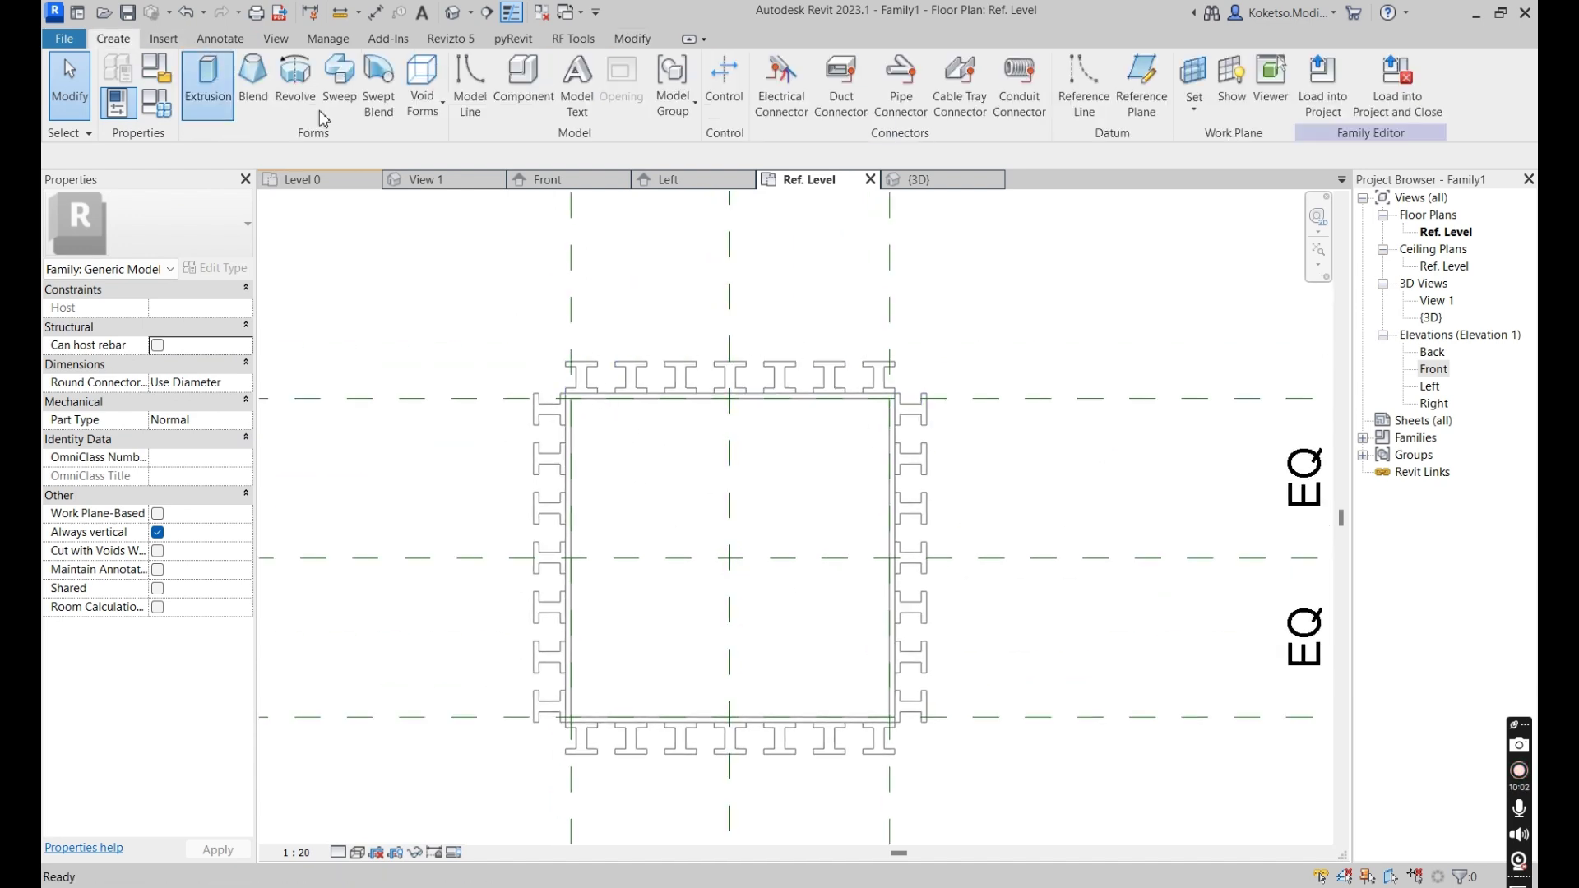
{"action": "left_click", "coordinate": [826, 67]}
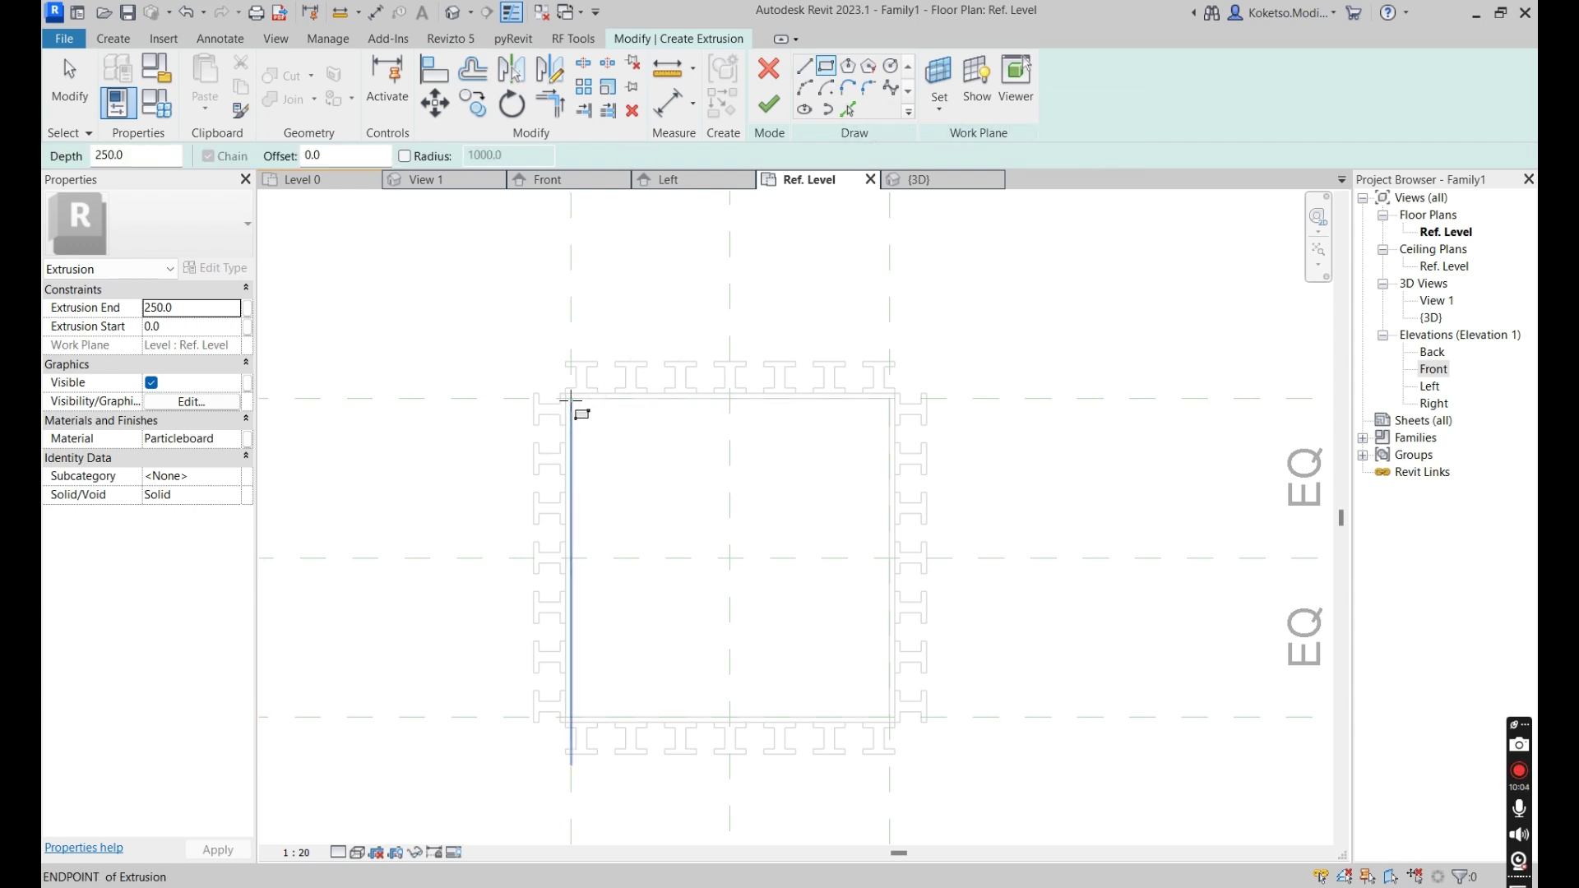
{"action": "left_click", "coordinate": [571, 398]}
{"action": "scroll", "coordinate": [902, 416], "scroll_direction": "up", "scroll_amount": 4}
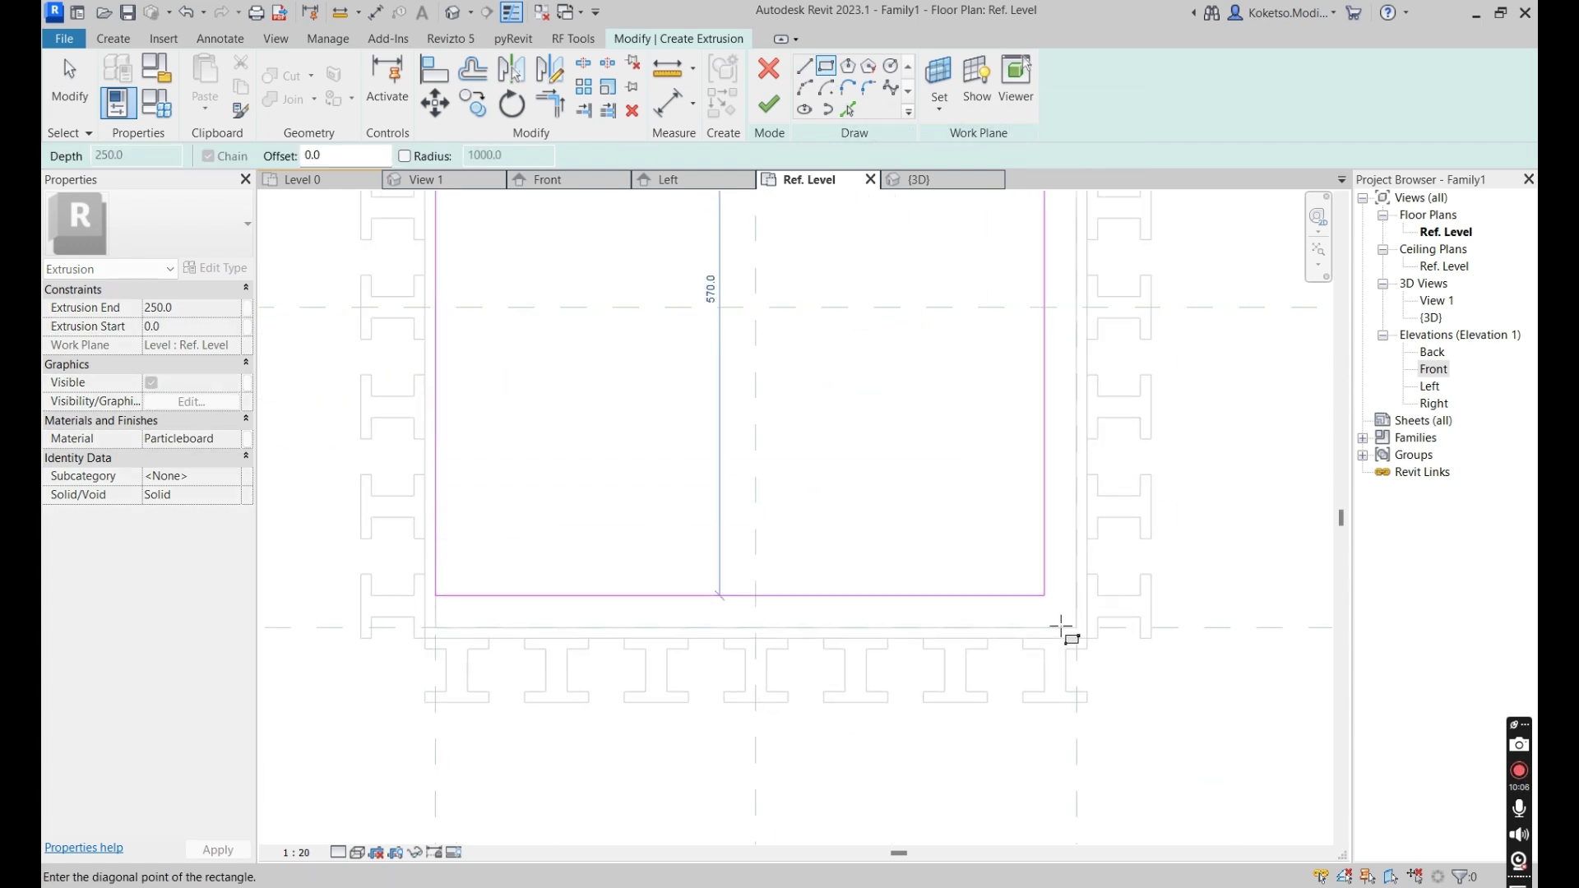
{"action": "left_click", "coordinate": [1077, 626]}
{"action": "scroll", "coordinate": [775, 476], "scroll_direction": "down", "scroll_amount": 2}
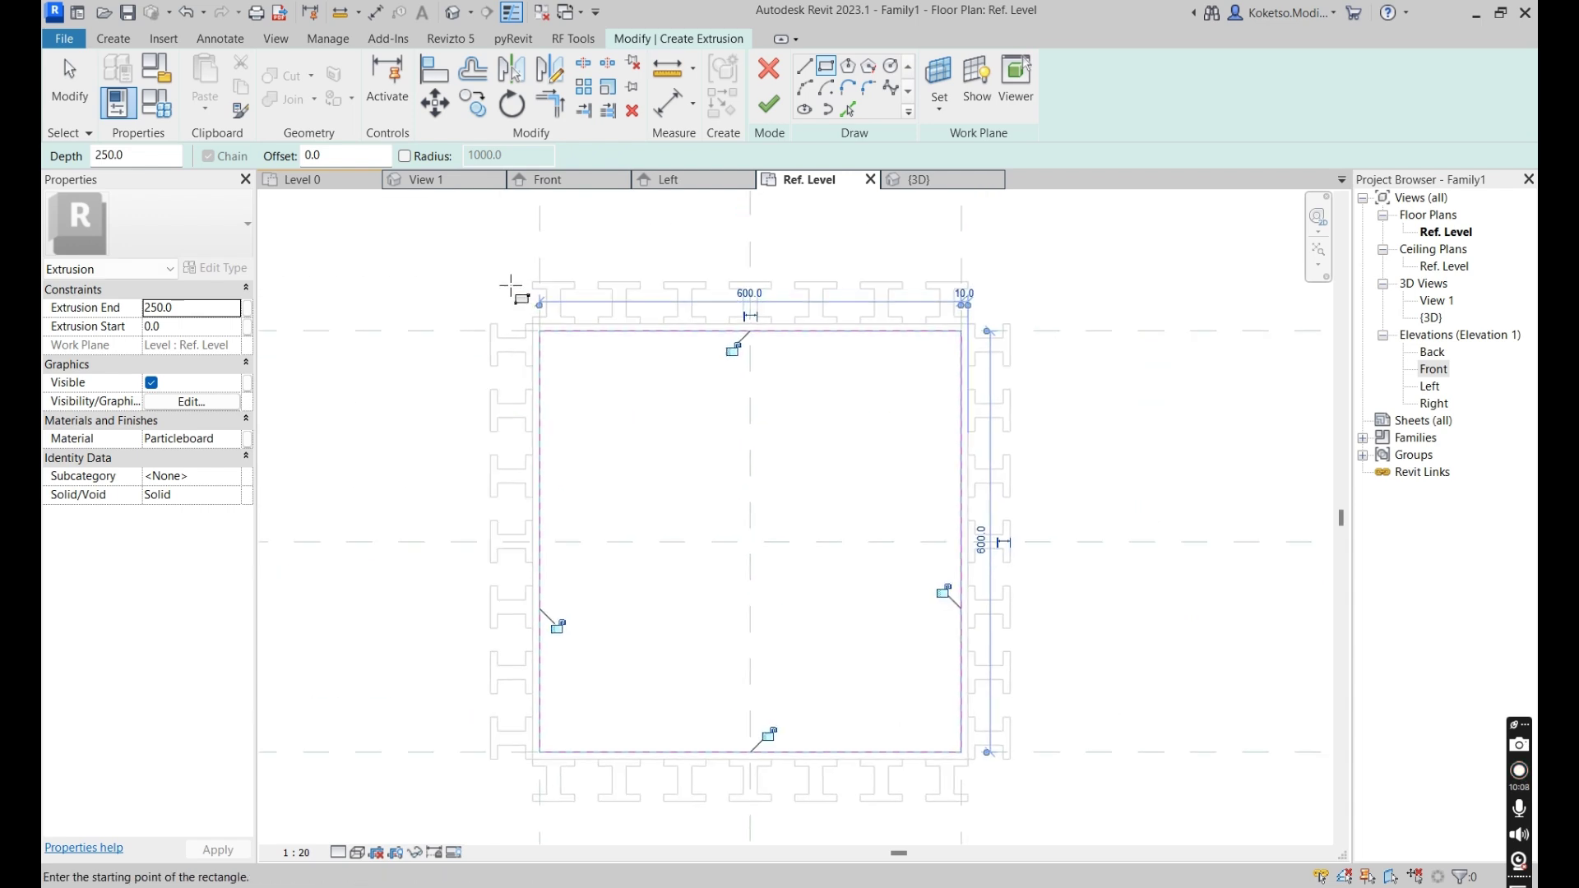
Draw the second nested rectangle and select all eight sketch lines.
{"action": "scroll", "coordinate": [544, 317], "scroll_direction": "up", "scroll_amount": 2}
{"action": "left_click", "coordinate": [540, 337]}
{"action": "middle_click_drag", "start_coordinate": [870, 645], "coordinate": [732, 331]}
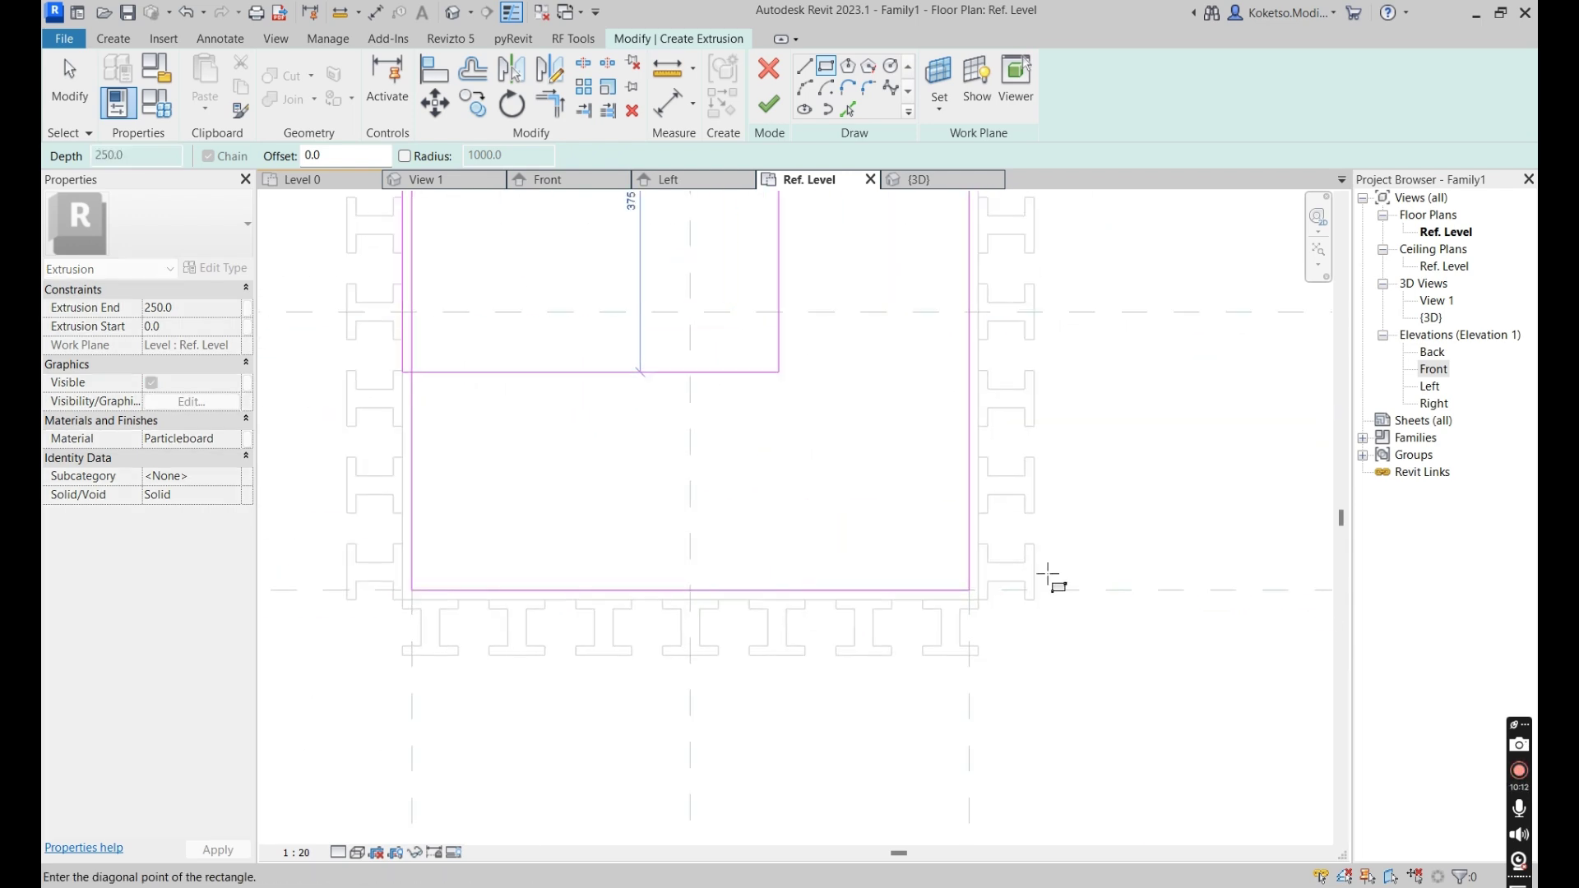
{"action": "left_click", "coordinate": [980, 601]}
{"action": "scroll", "coordinate": [885, 609], "scroll_direction": "down", "scroll_amount": 2}
{"action": "key", "text": "Escape"}
{"action": "left_click_drag", "start_coordinate": [1043, 688], "coordinate": [463, 194]}
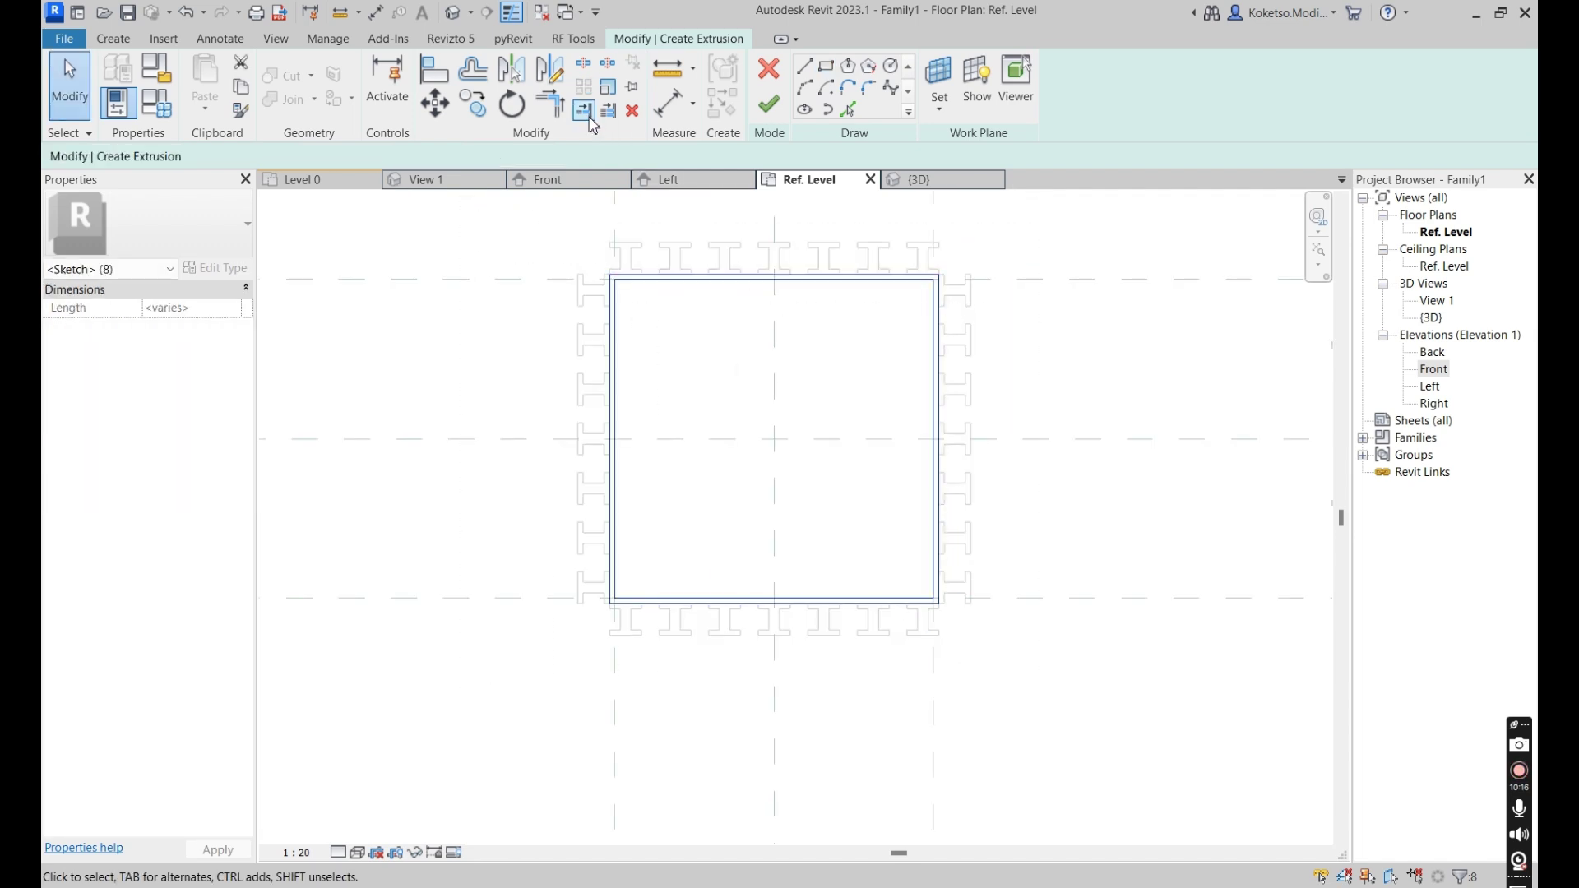
{"action": "left_click", "coordinate": [608, 87]}
Try scaling the sketch about the column centre, then cancel.
{"action": "left_click", "coordinate": [774, 439]}
{"action": "scroll", "coordinate": [936, 441], "scroll_direction": "up", "scroll_amount": 4}
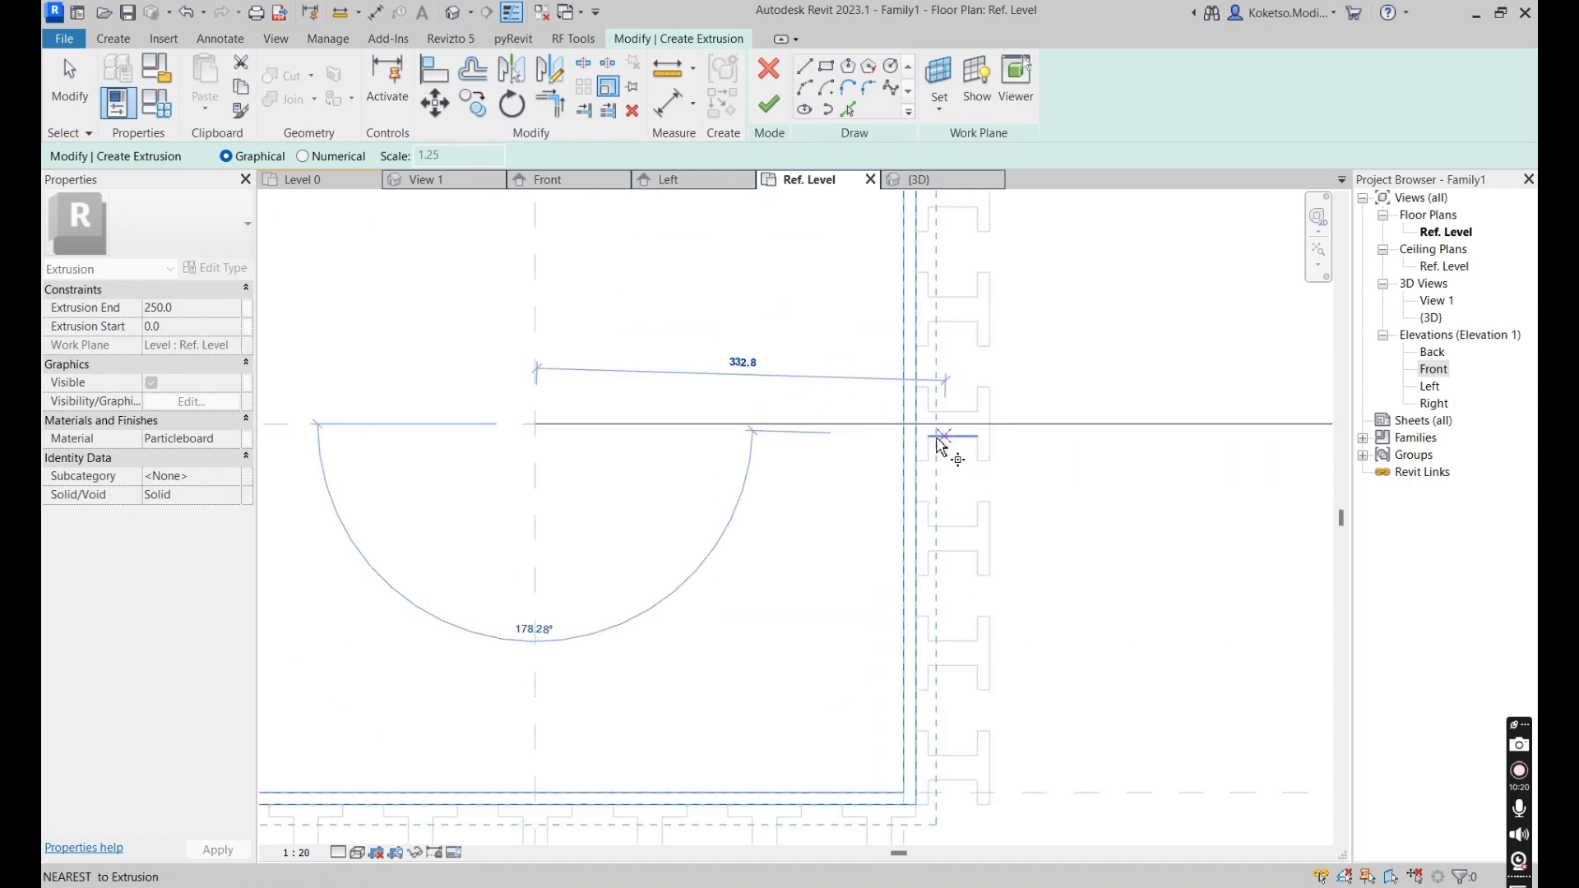
{"action": "left_click", "coordinate": [916, 426]}
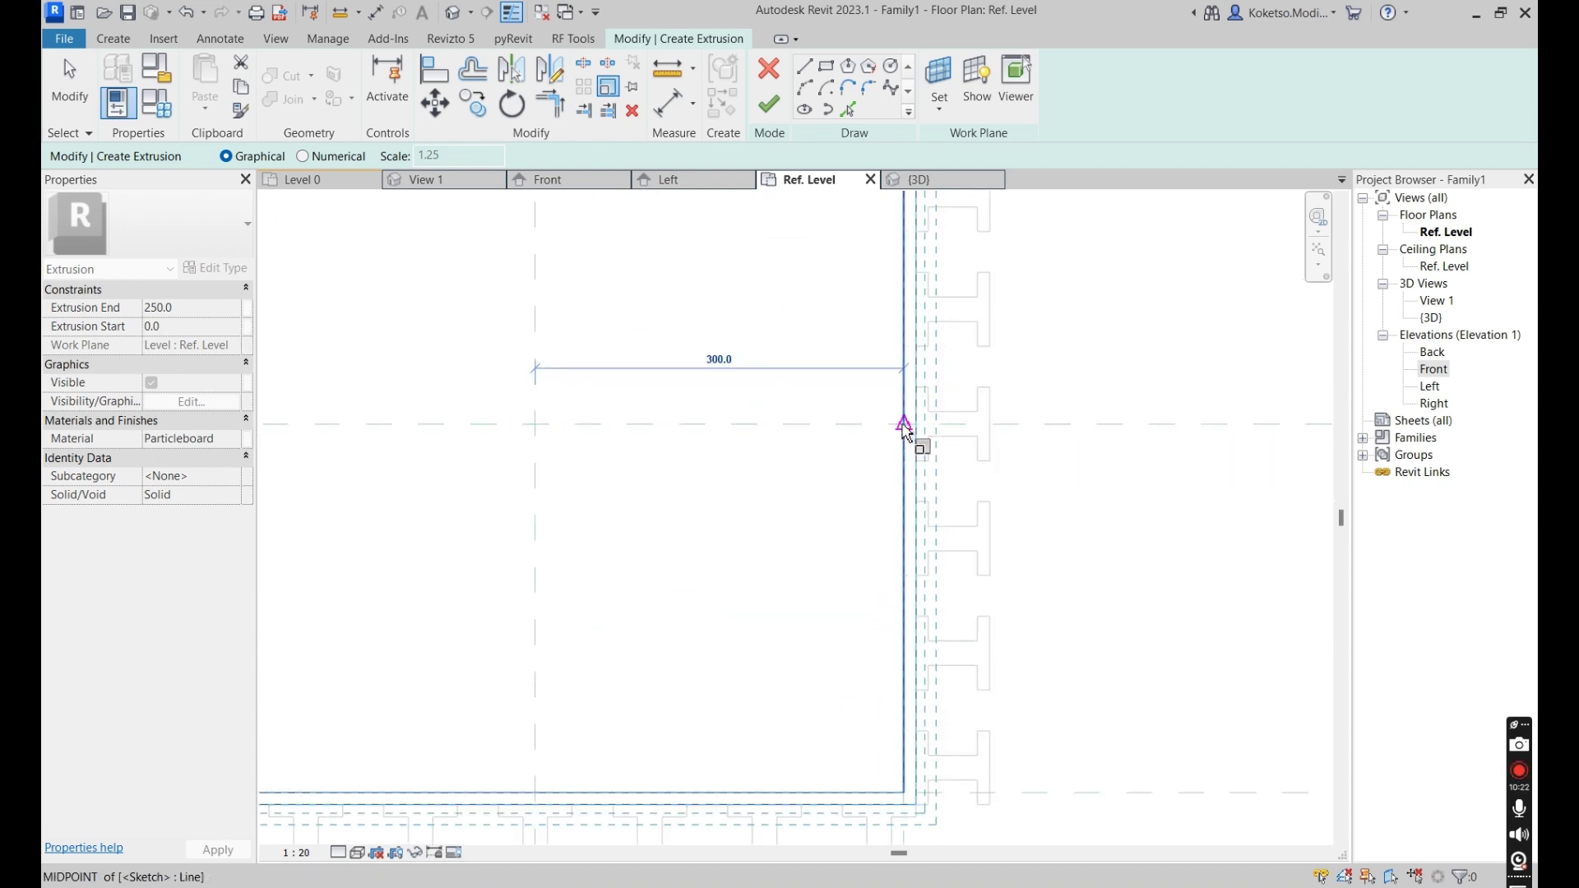
{"action": "scroll", "coordinate": [970, 477], "scroll_direction": "down", "scroll_amount": 2}
{"action": "scroll", "coordinate": [991, 510], "scroll_direction": "down", "scroll_amount": 2}
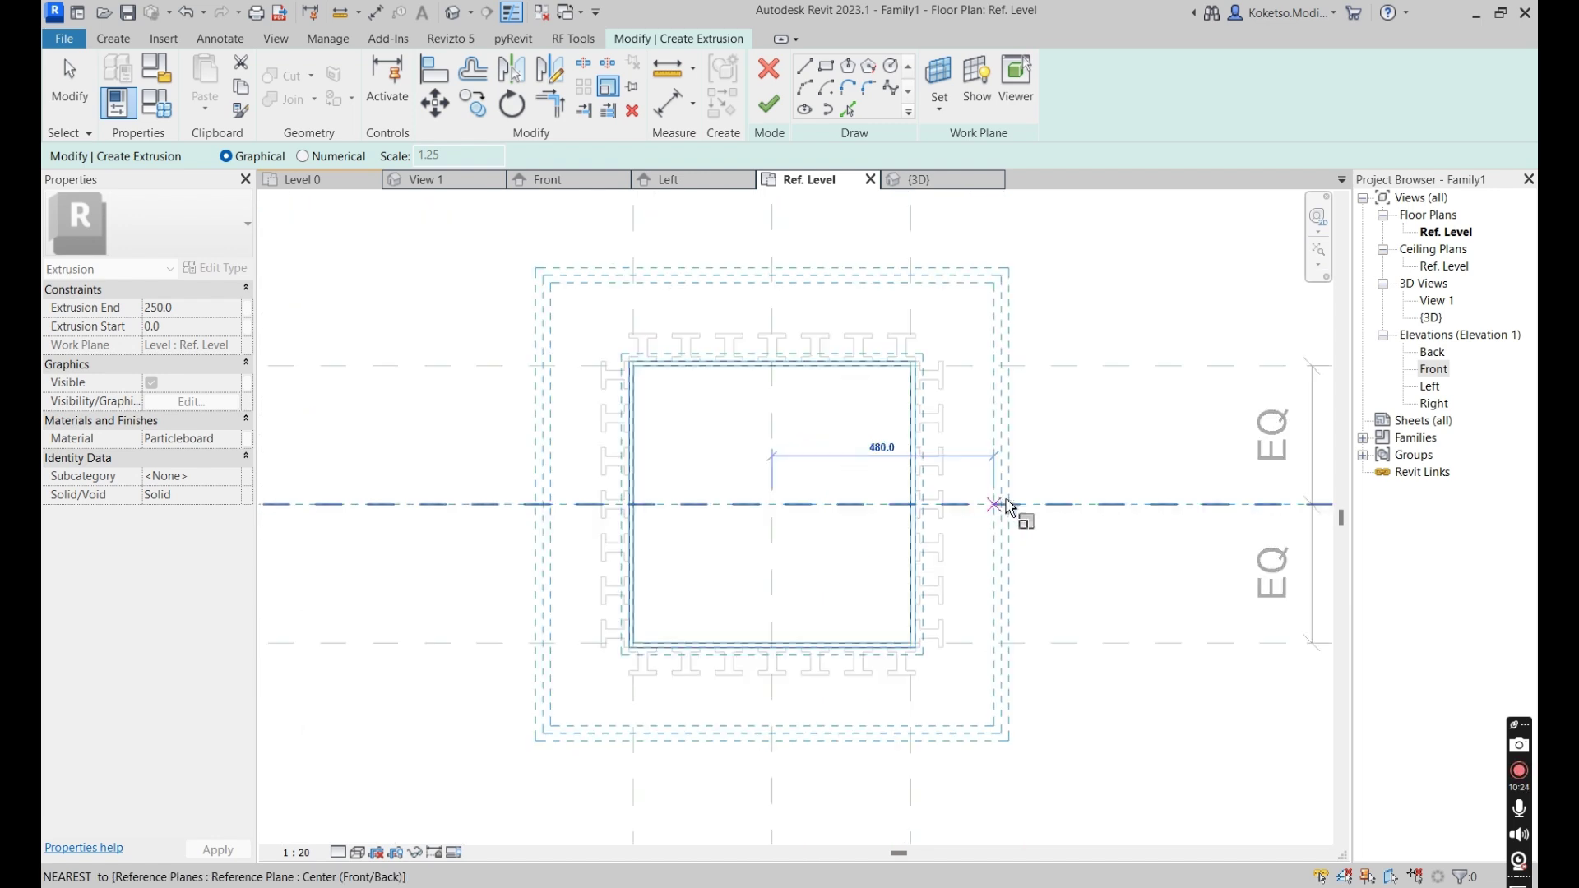
{"action": "scroll", "coordinate": [993, 512], "scroll_direction": "down", "scroll_amount": 1}
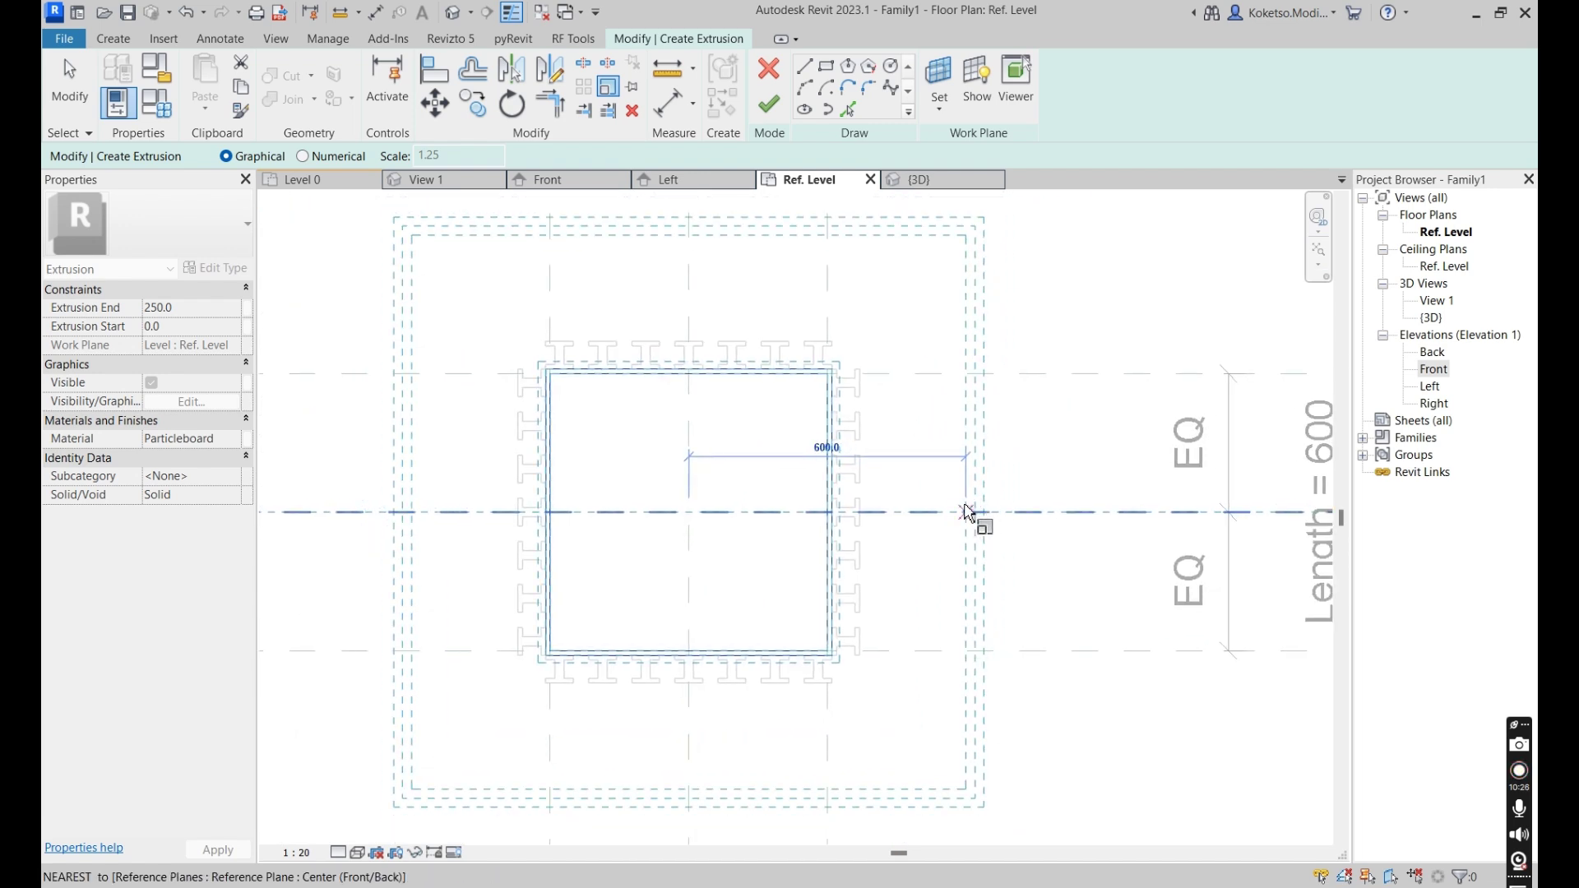
{"action": "key", "text": "Escape"}
{"action": "key", "text": "Escape"}
Move the two right-hand sketch lines outward.
{"action": "left_click_drag", "start_coordinate": [878, 448], "coordinate": [708, 509]}
{"action": "scroll", "coordinate": [820, 582], "scroll_direction": "up", "scroll_amount": 2}
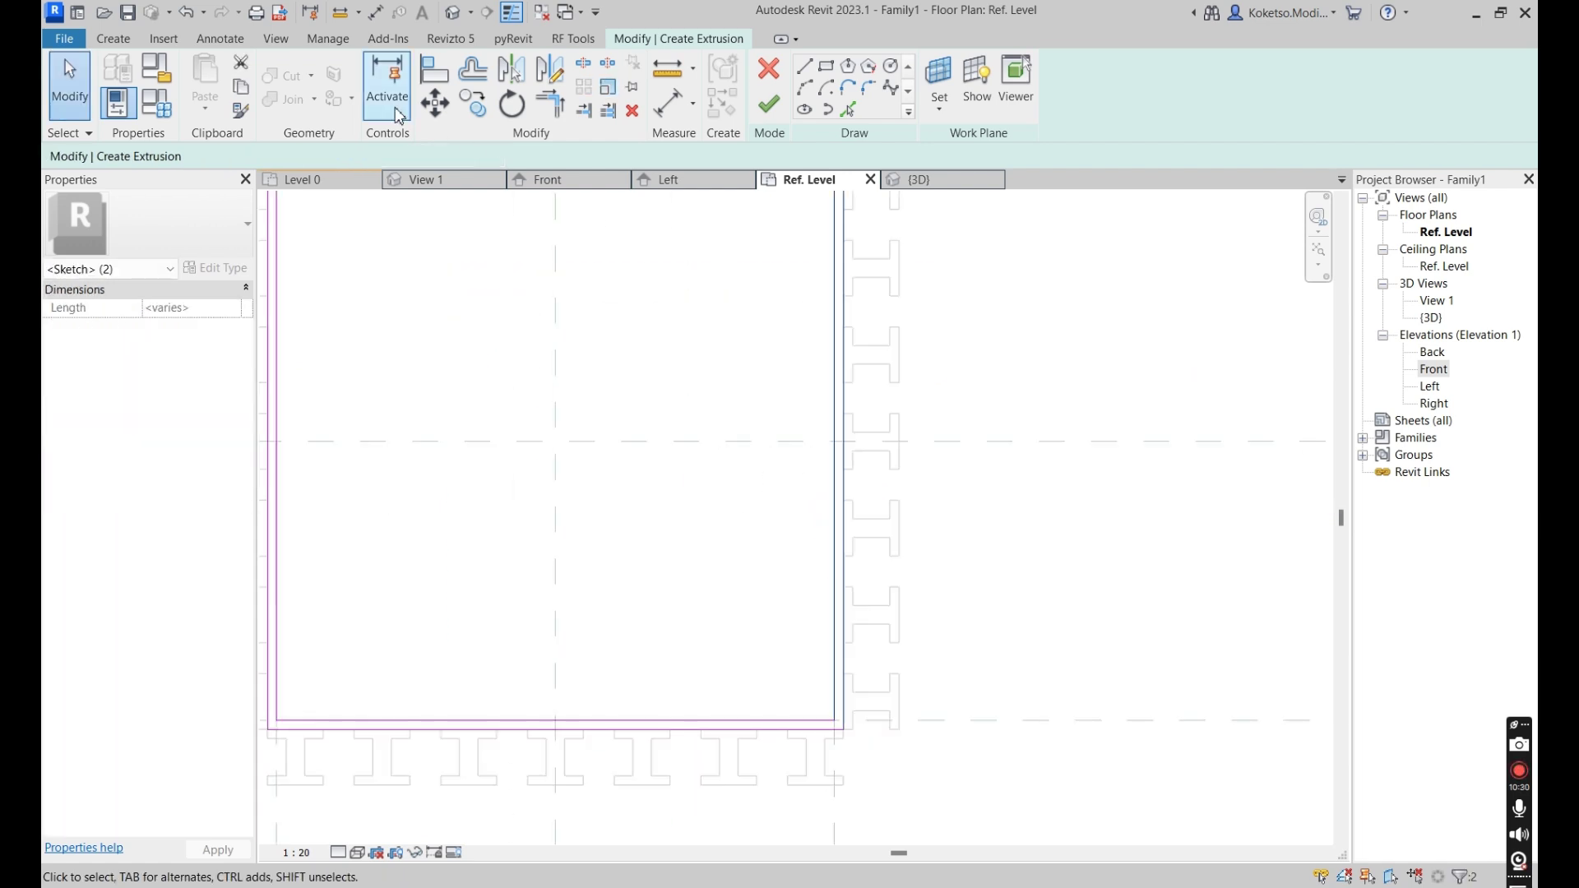
{"action": "left_click", "coordinate": [431, 111]}
{"action": "left_click", "coordinate": [846, 448]}
{"action": "scroll", "coordinate": [856, 448], "scroll_direction": "down", "scroll_amount": 3}
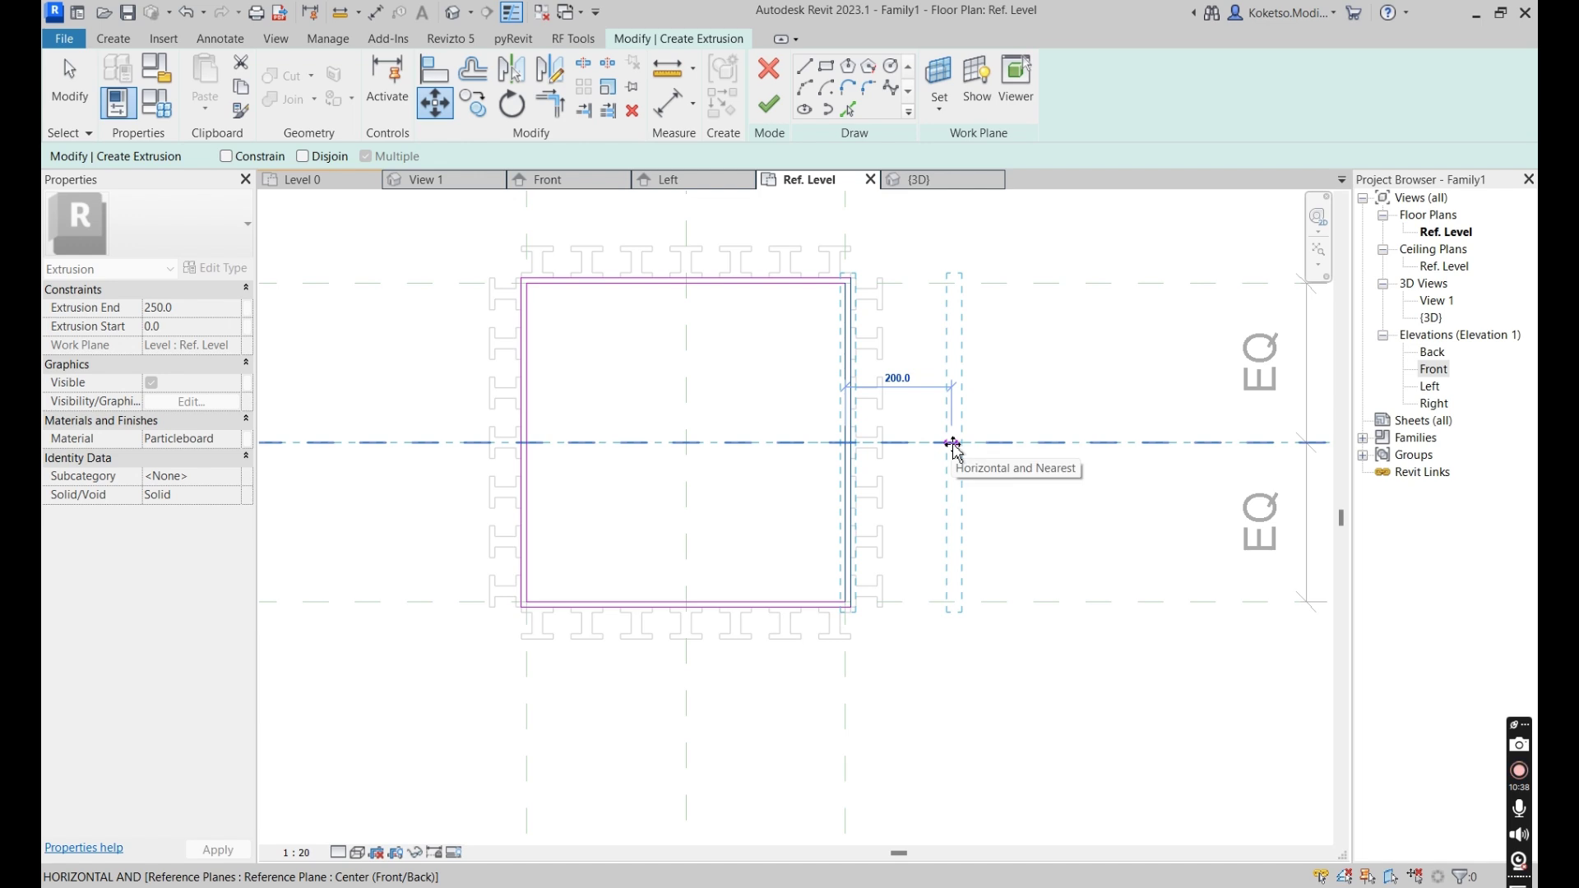
{"action": "left_click", "coordinate": [902, 444]}
Move the two left-hand sketch lines outward.
{"action": "middle_click_drag", "start_coordinate": [709, 470], "coordinate": [793, 468]}
{"action": "left_click_drag", "start_coordinate": [679, 397], "coordinate": [508, 241]}
{"action": "left_click", "coordinate": [444, 103]}
{"action": "scroll", "coordinate": [606, 452], "scroll_direction": "up", "scroll_amount": 3}
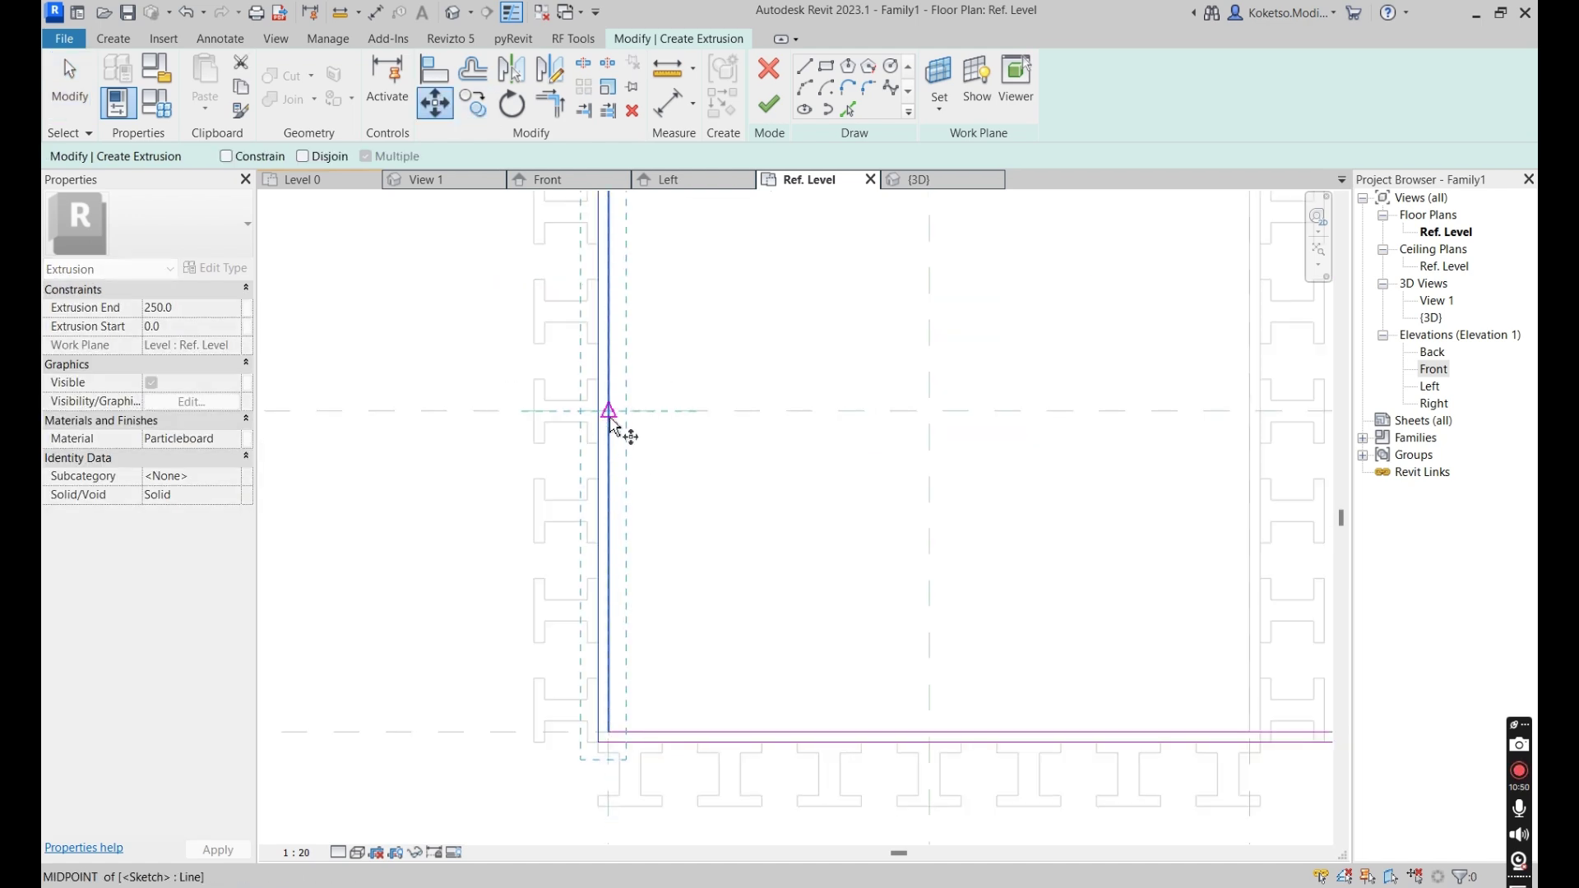
{"action": "left_click", "coordinate": [611, 413]}
{"action": "scroll", "coordinate": [691, 444], "scroll_direction": "down", "scroll_amount": 3}
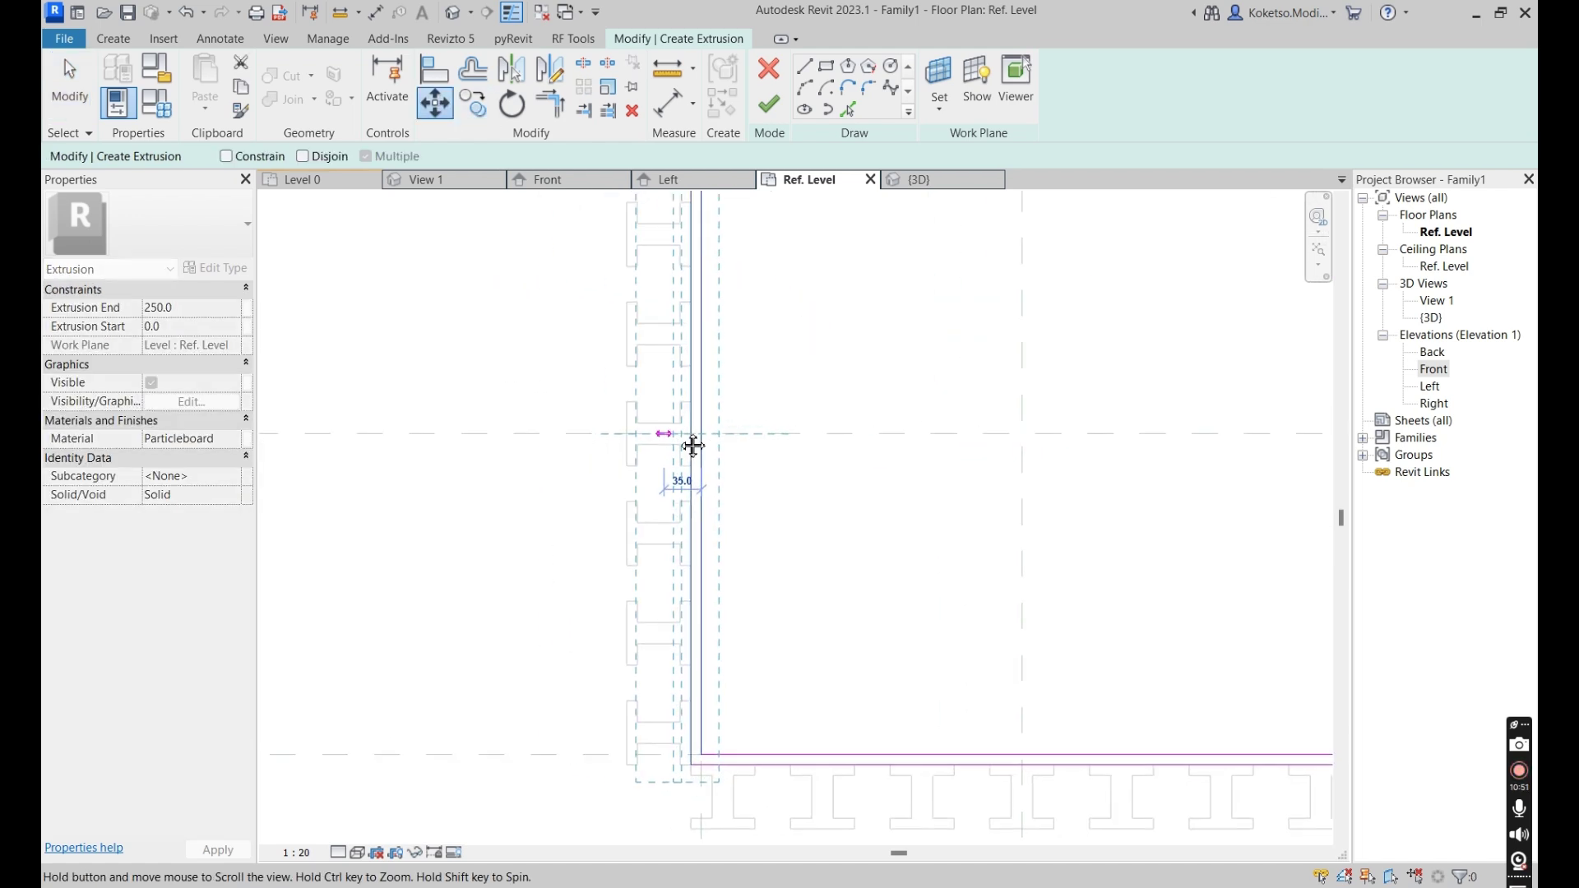
{"action": "left_click", "coordinate": [632, 434]}
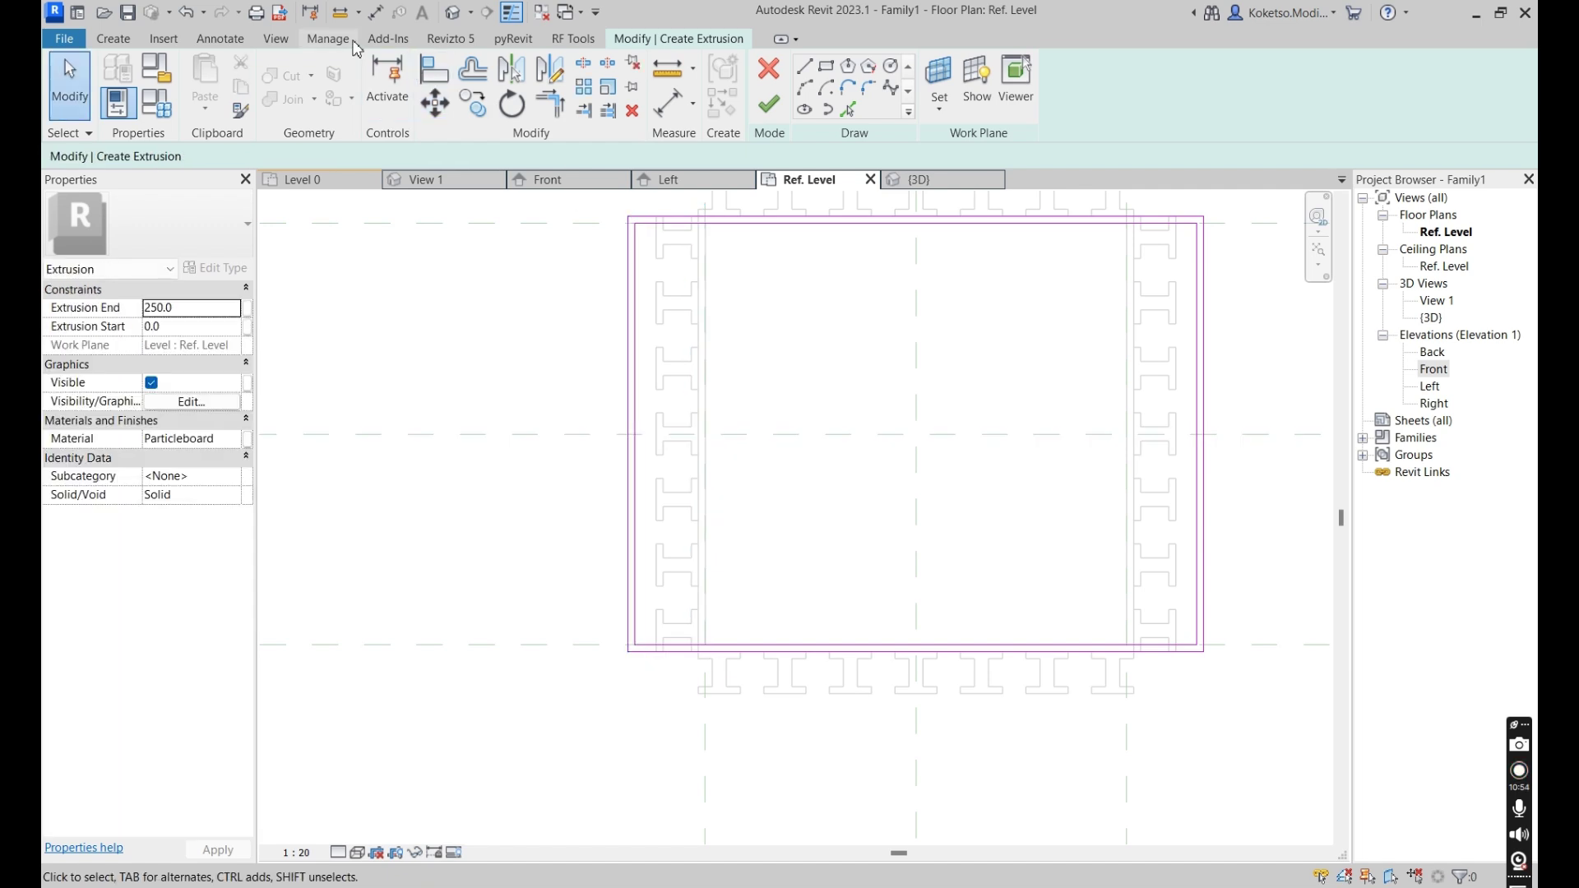
Measure the casing sketch's width between the left and right lines.
{"action": "left_click", "coordinate": [375, 11]}
{"action": "left_click", "coordinate": [635, 403]}
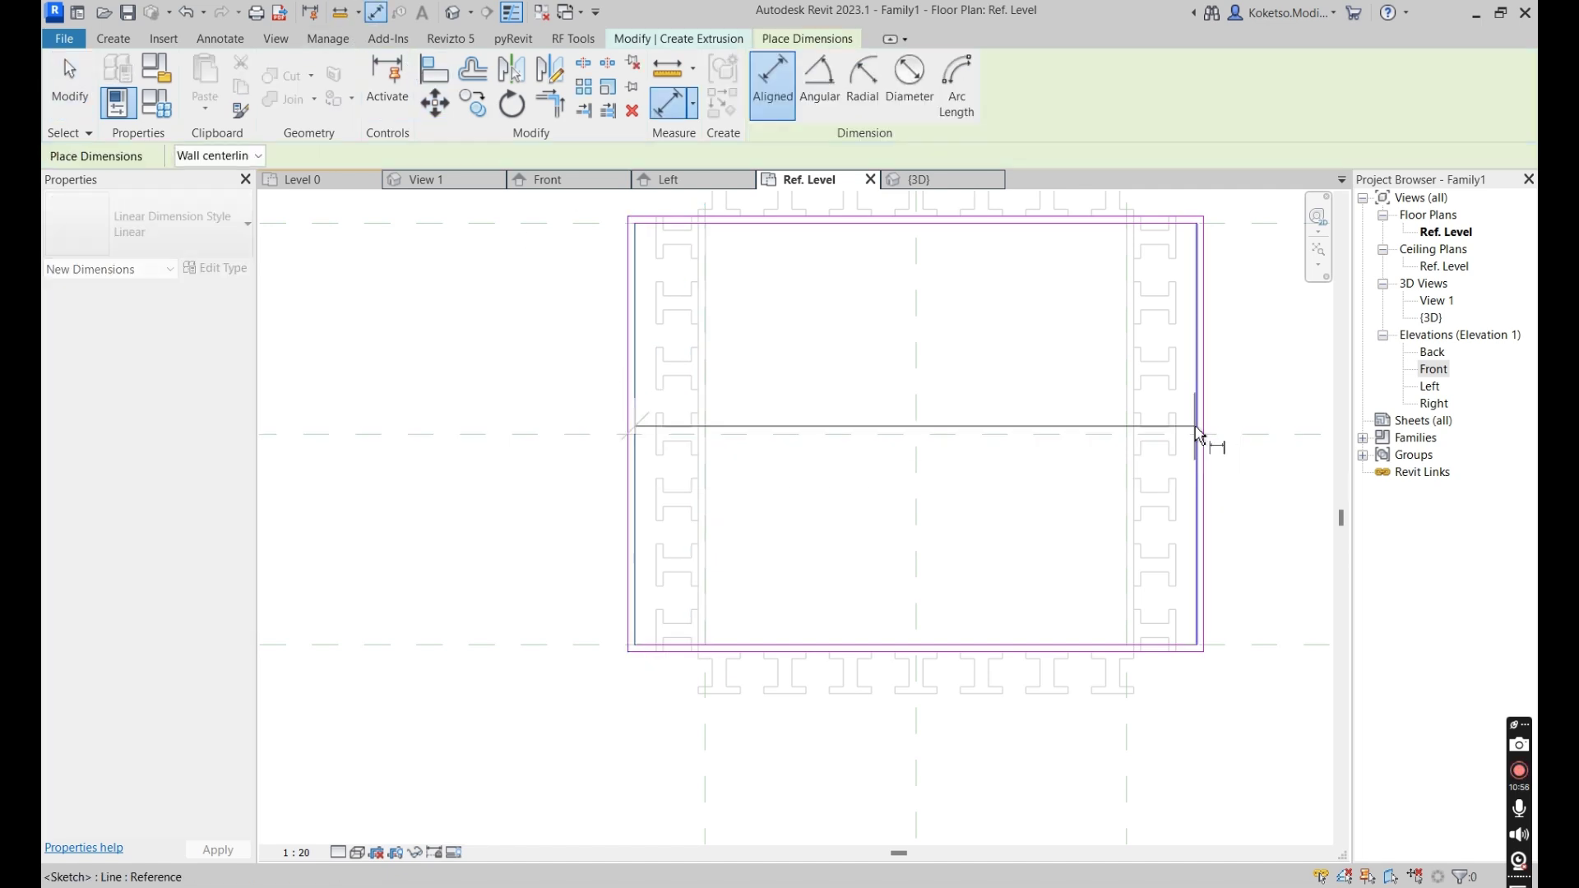
{"action": "left_click", "coordinate": [1197, 425]}
{"action": "key", "text": "Escape"}
{"action": "left_click", "coordinate": [1197, 434]}
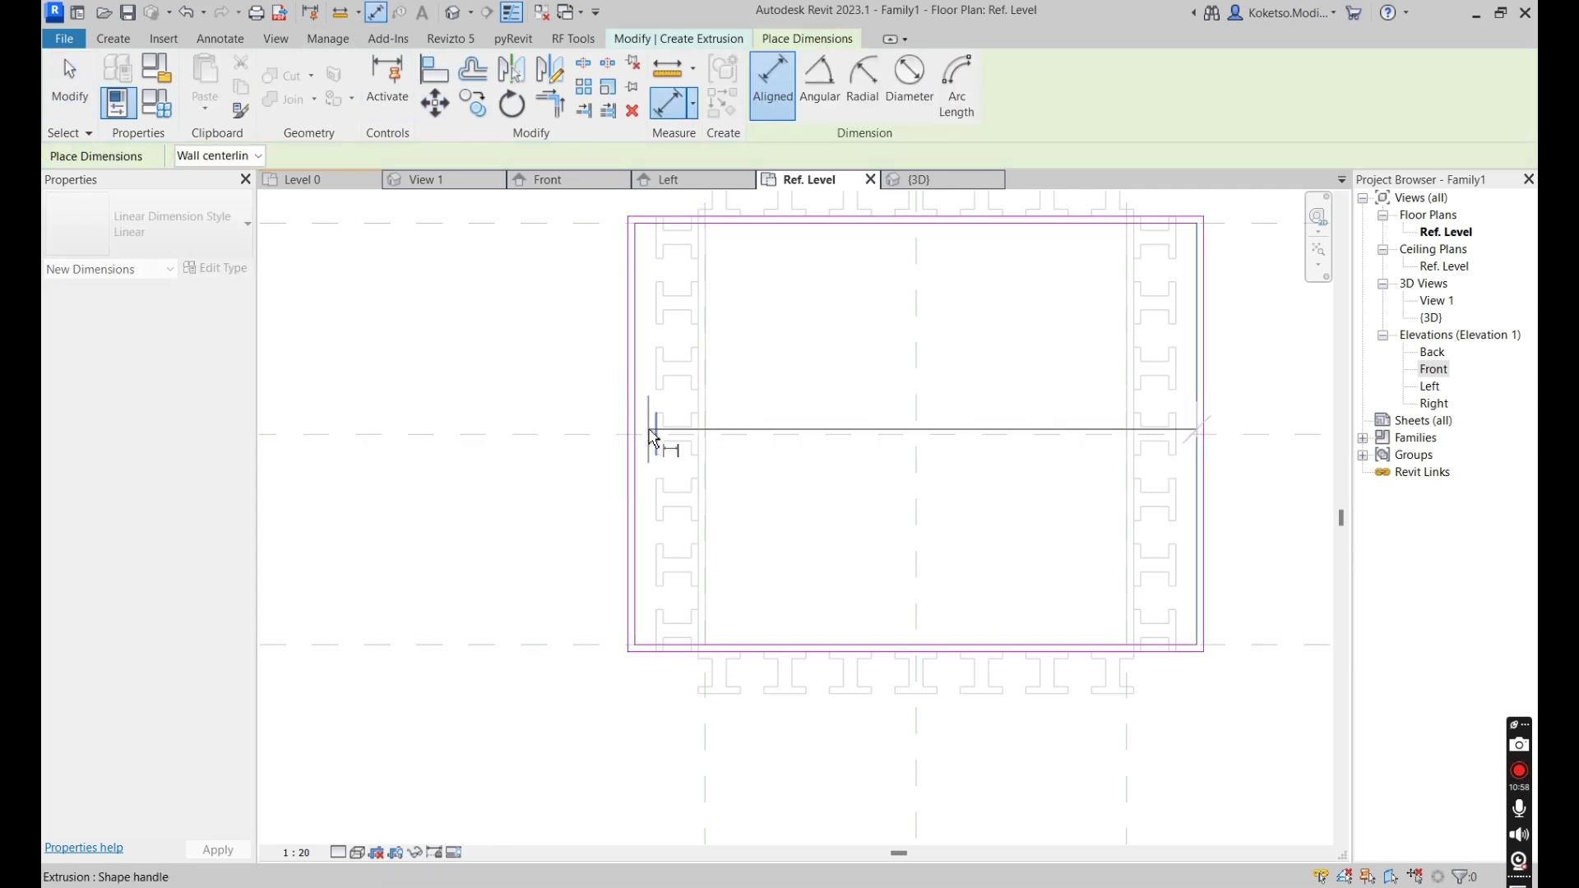
{"action": "left_click", "coordinate": [637, 434]}
{"action": "key", "text": "Escape"}
{"action": "key", "text": "Escape"}
Move the top sketch lines up 100 mm with the MV command.
{"action": "middle_click_drag", "start_coordinate": [839, 336], "coordinate": [792, 530]}
{"action": "scroll", "coordinate": [792, 530], "scroll_direction": "down", "scroll_amount": 1}
{"action": "mouse_move", "coordinate": [941, 499]}
{"action": "left_mouse_down"}
{"action": "mouse_move", "coordinate": [810, 327]}
{"action": "mouse_move", "coordinate": [764, 310]}
{"action": "left_mouse_up"}
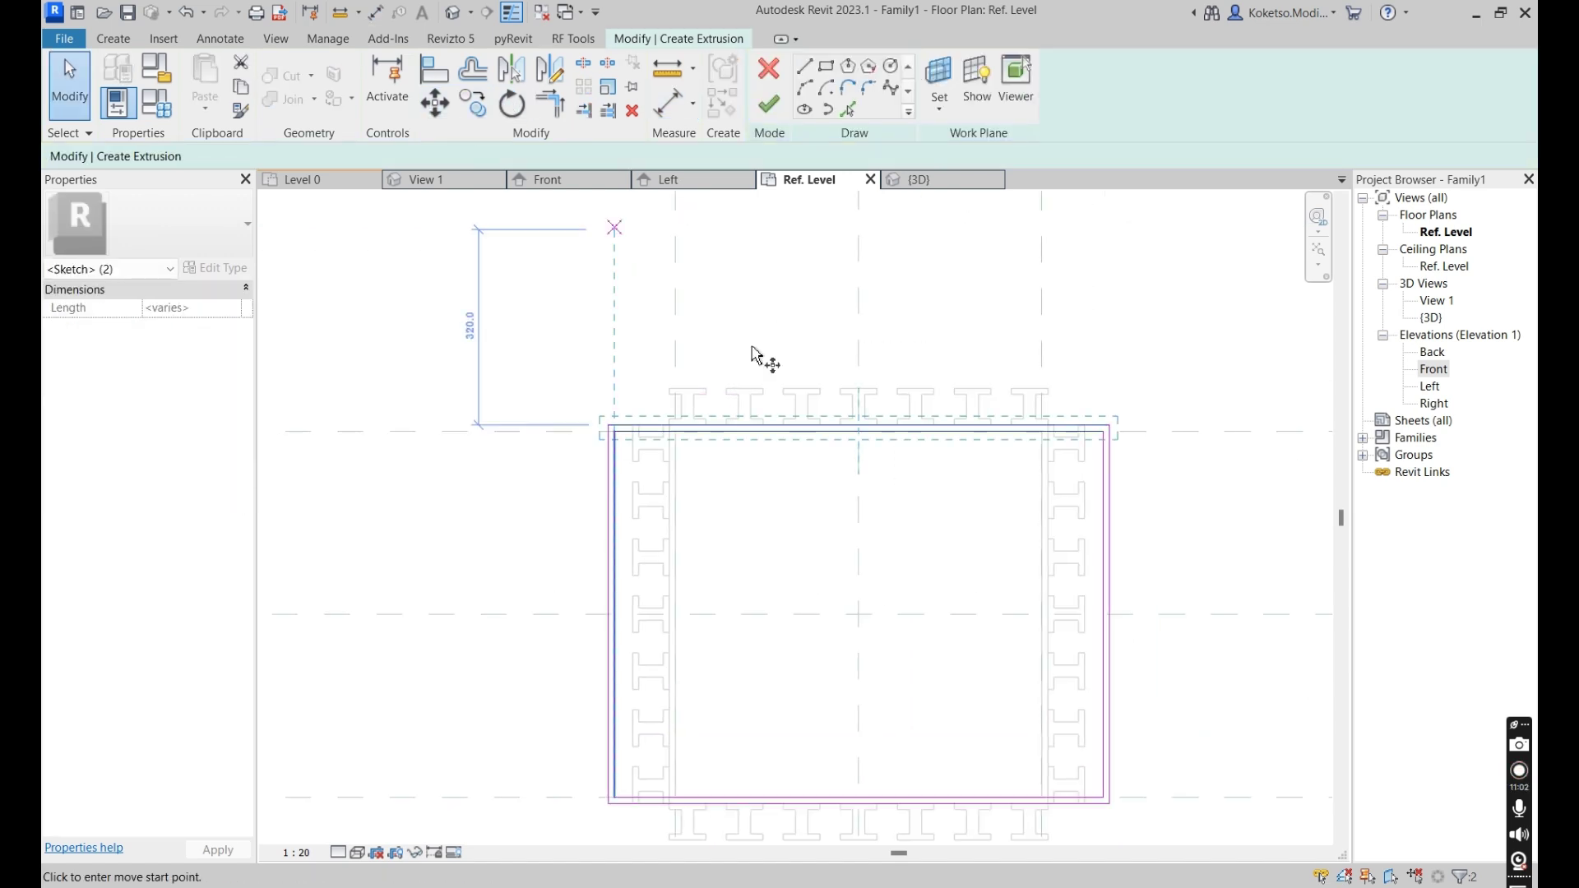
{"action": "key", "text": "m"}
{"action": "key", "text": "v"}
{"action": "left_click", "coordinate": [859, 431]}
{"action": "left_click", "coordinate": [858, 369]}
{"action": "key", "text": "Escape"}
Move the bottom sketch lines down to enclose the flute ring.
{"action": "middle_click_drag", "start_coordinate": [918, 523], "coordinate": [909, 345]}
{"action": "left_click_drag", "start_coordinate": [934, 480], "coordinate": [860, 647]}
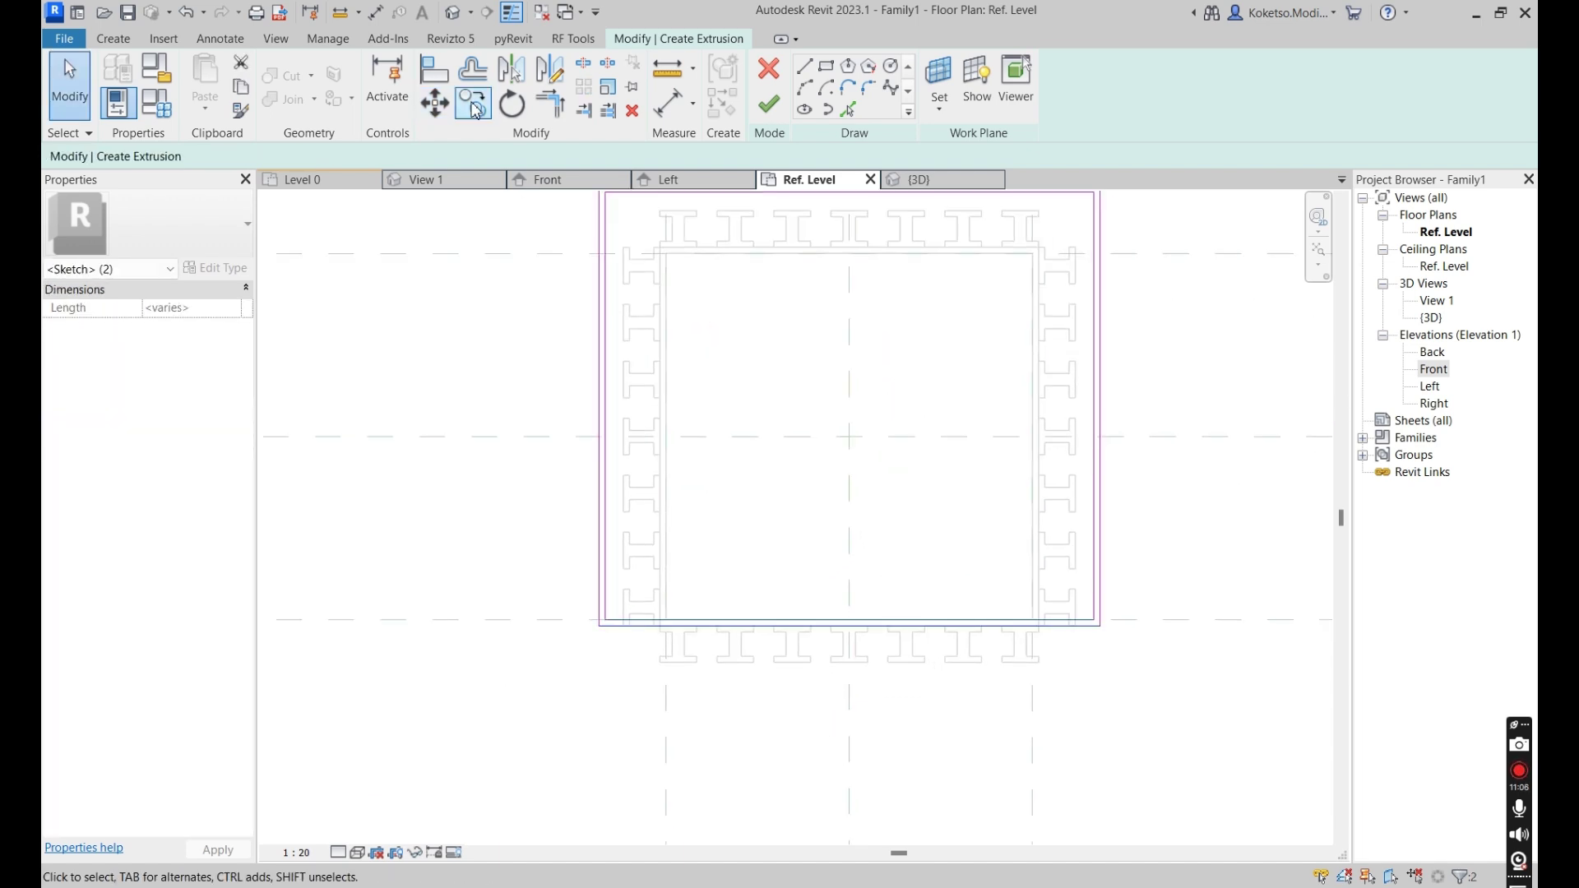
{"action": "left_click", "coordinate": [434, 103]}
{"action": "scroll", "coordinate": [847, 630], "scroll_direction": "up", "scroll_amount": 3}
{"action": "left_click", "coordinate": [865, 622]}
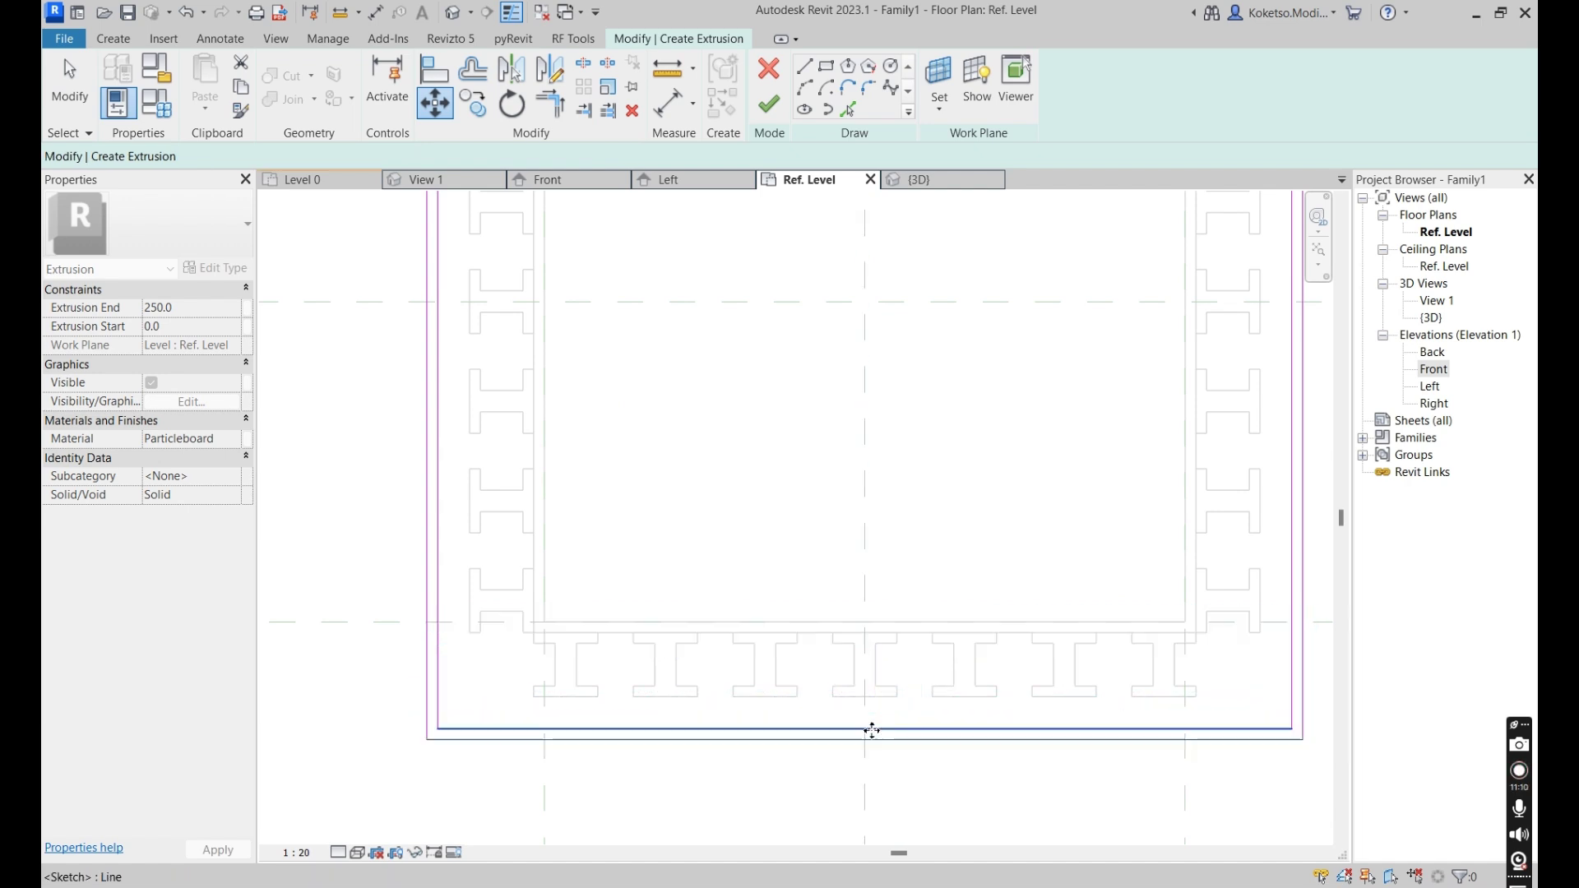
{"action": "left_click", "coordinate": [872, 732]}
{"action": "scroll", "coordinate": [849, 639], "scroll_direction": "down", "scroll_amount": 5}
{"action": "scroll", "coordinate": [789, 461], "scroll_direction": "up", "scroll_amount": 2}
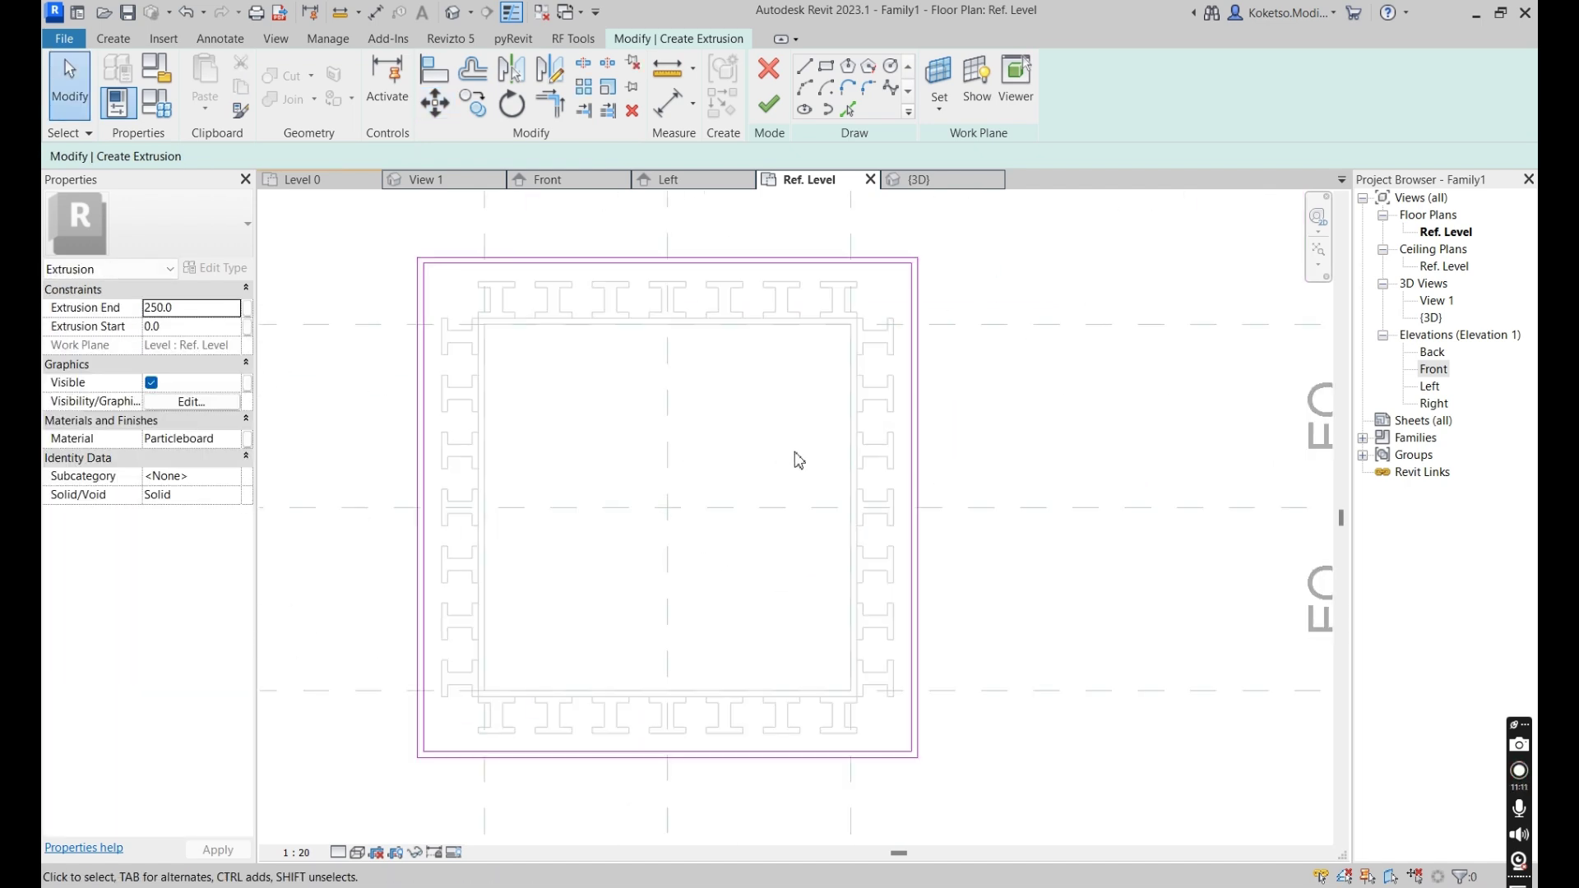
Finish the casing sketch and stretch its top to the upper reference plane, locked.
{"action": "left_click", "coordinate": [765, 105]}
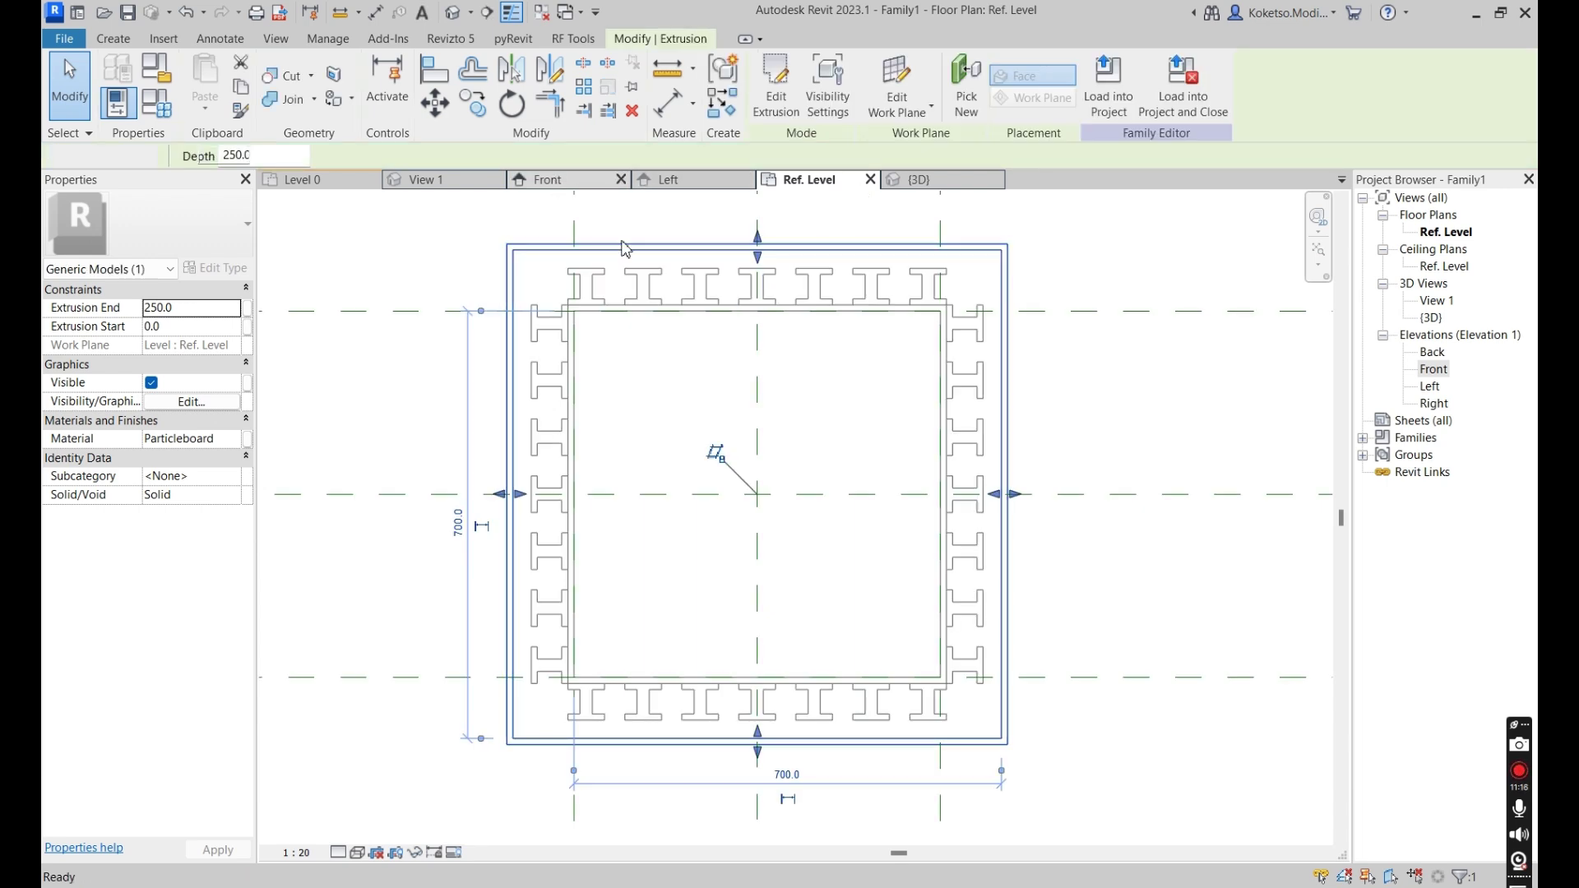
{"action": "left_click", "coordinate": [547, 179]}
{"action": "left_click_drag", "start_coordinate": [646, 559], "coordinate": [631, 238]}
{"action": "left_click", "coordinate": [730, 213]}
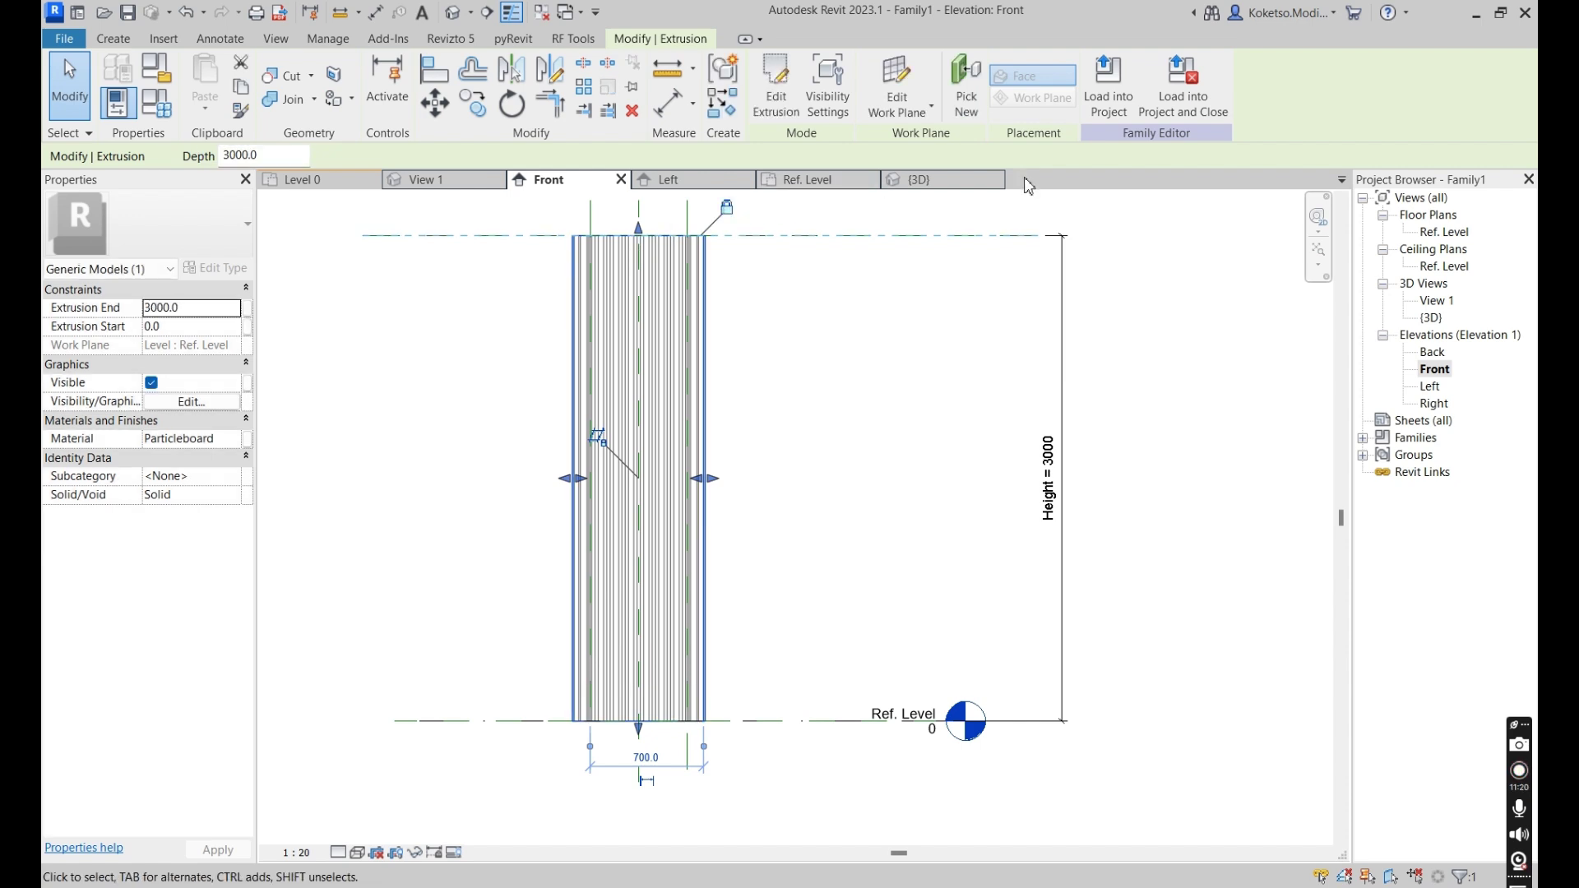
Check the column in 3D, then return to the Ref. Level plan and deselect.
{"action": "left_click", "coordinate": [950, 182]}
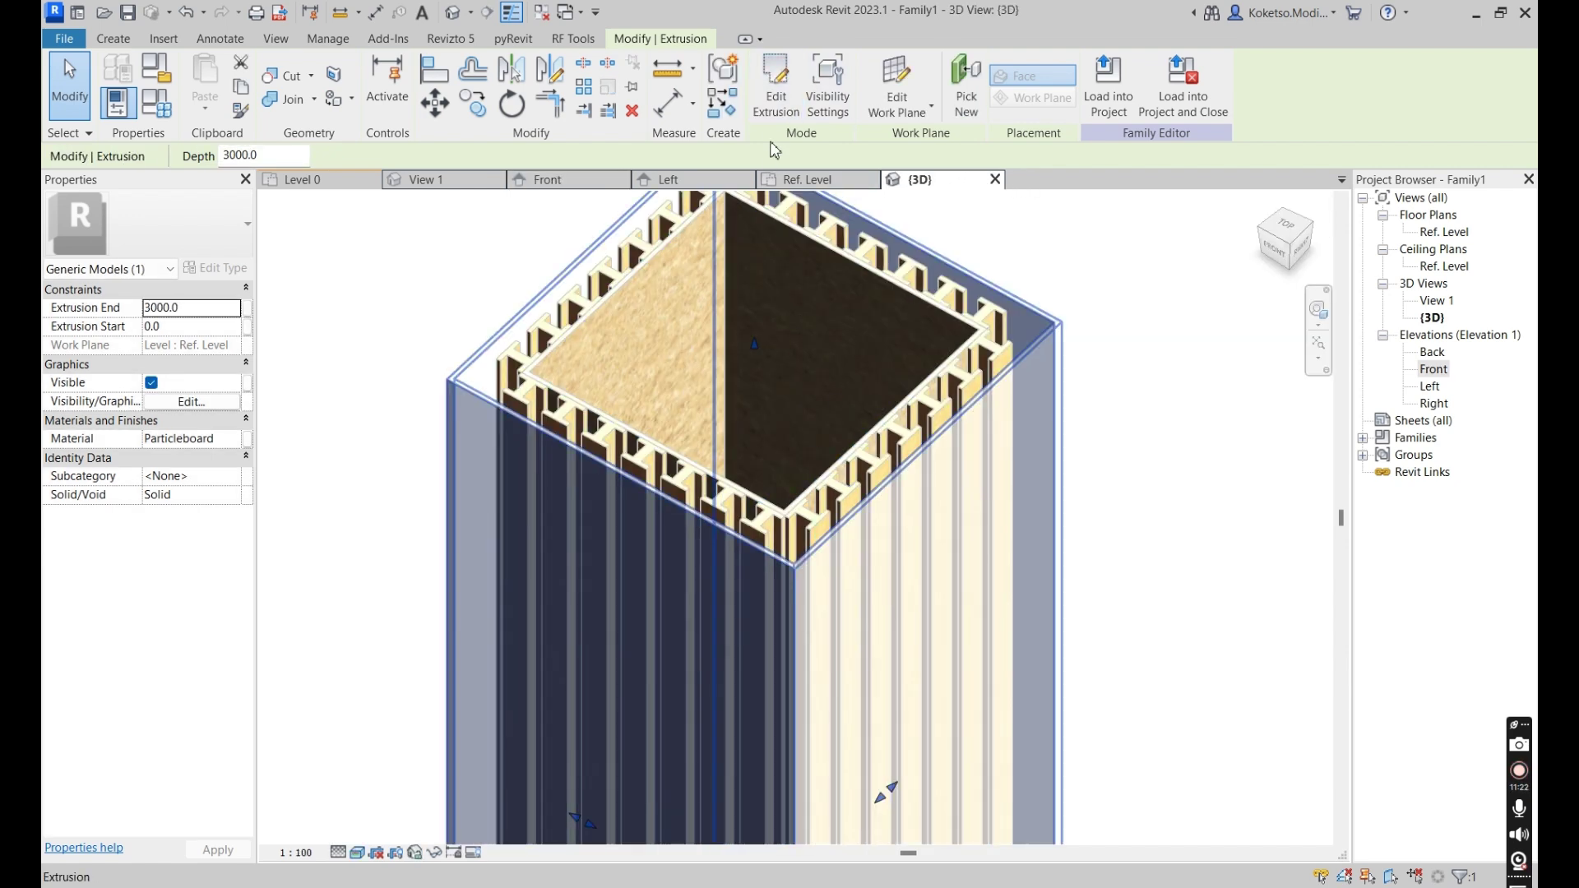
{"action": "left_click", "coordinate": [789, 186]}
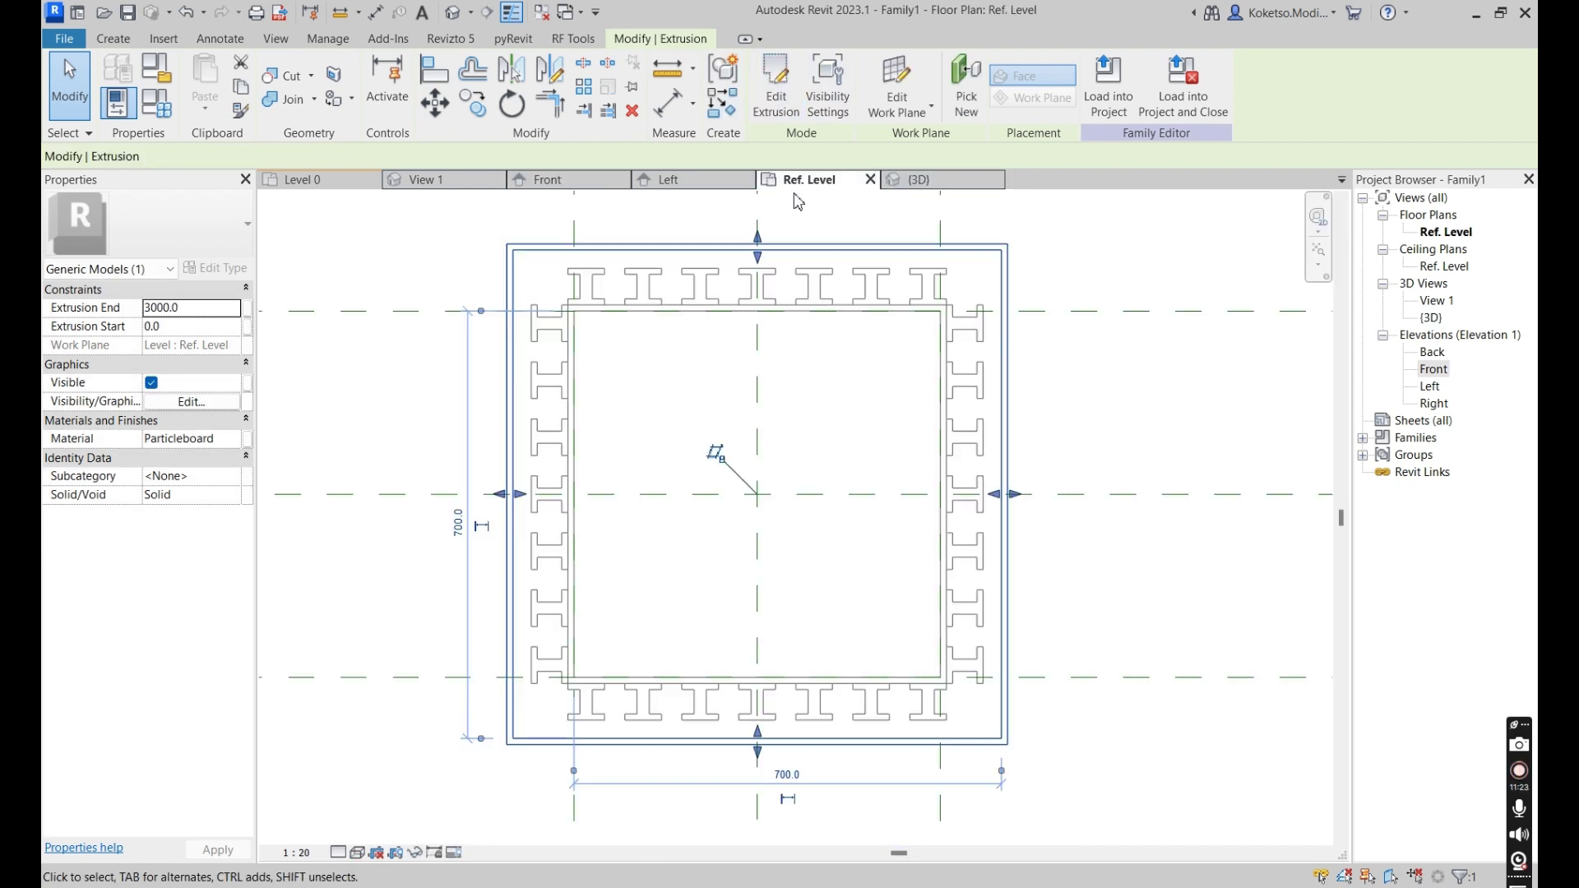
{"action": "left_click", "coordinate": [809, 349]}
{"action": "scroll", "coordinate": [584, 283], "scroll_direction": "up", "scroll_amount": 3}
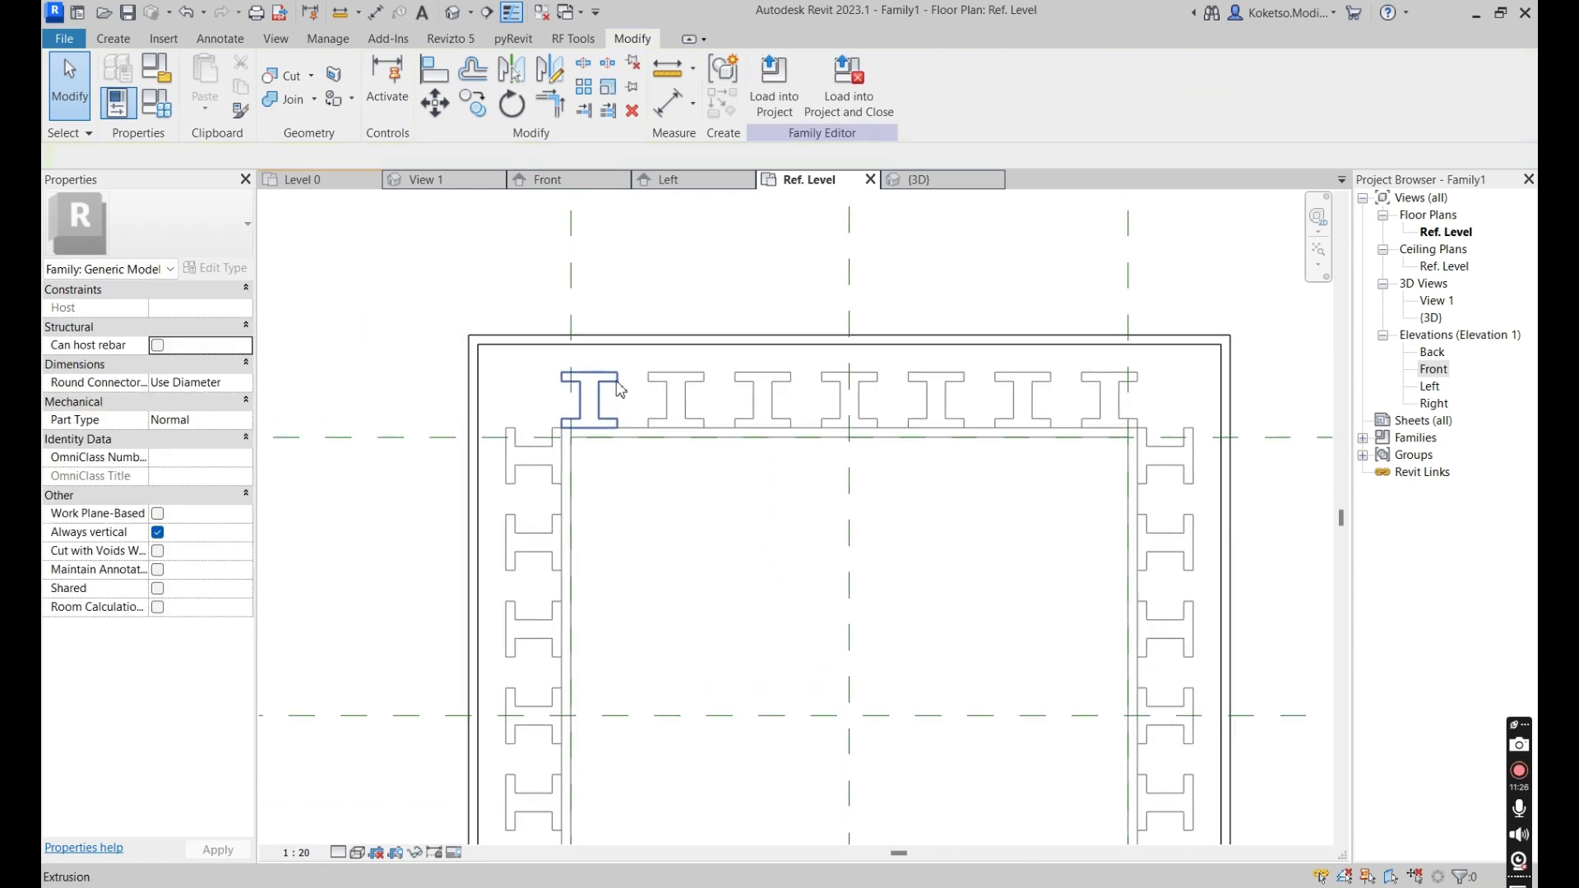
Start a new extrusion and trace one I-beam profile from existing edges with Pick Lines.
{"action": "left_click", "coordinate": [113, 39]}
{"action": "left_click", "coordinate": [206, 82]}
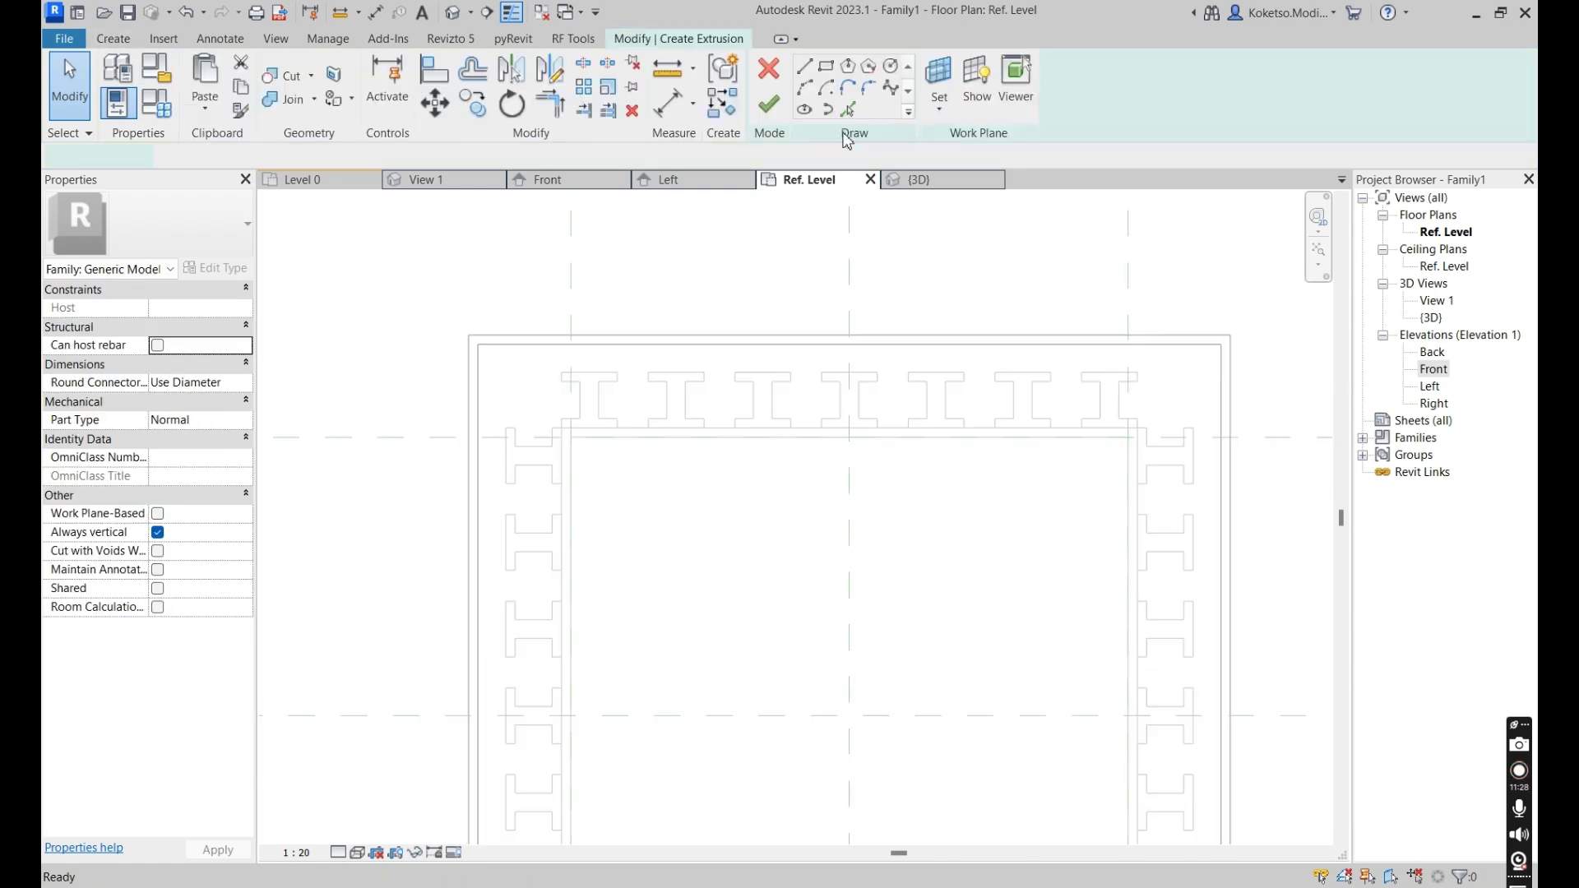
{"action": "scroll", "coordinate": [544, 390], "scroll_direction": "up", "scroll_amount": 3}
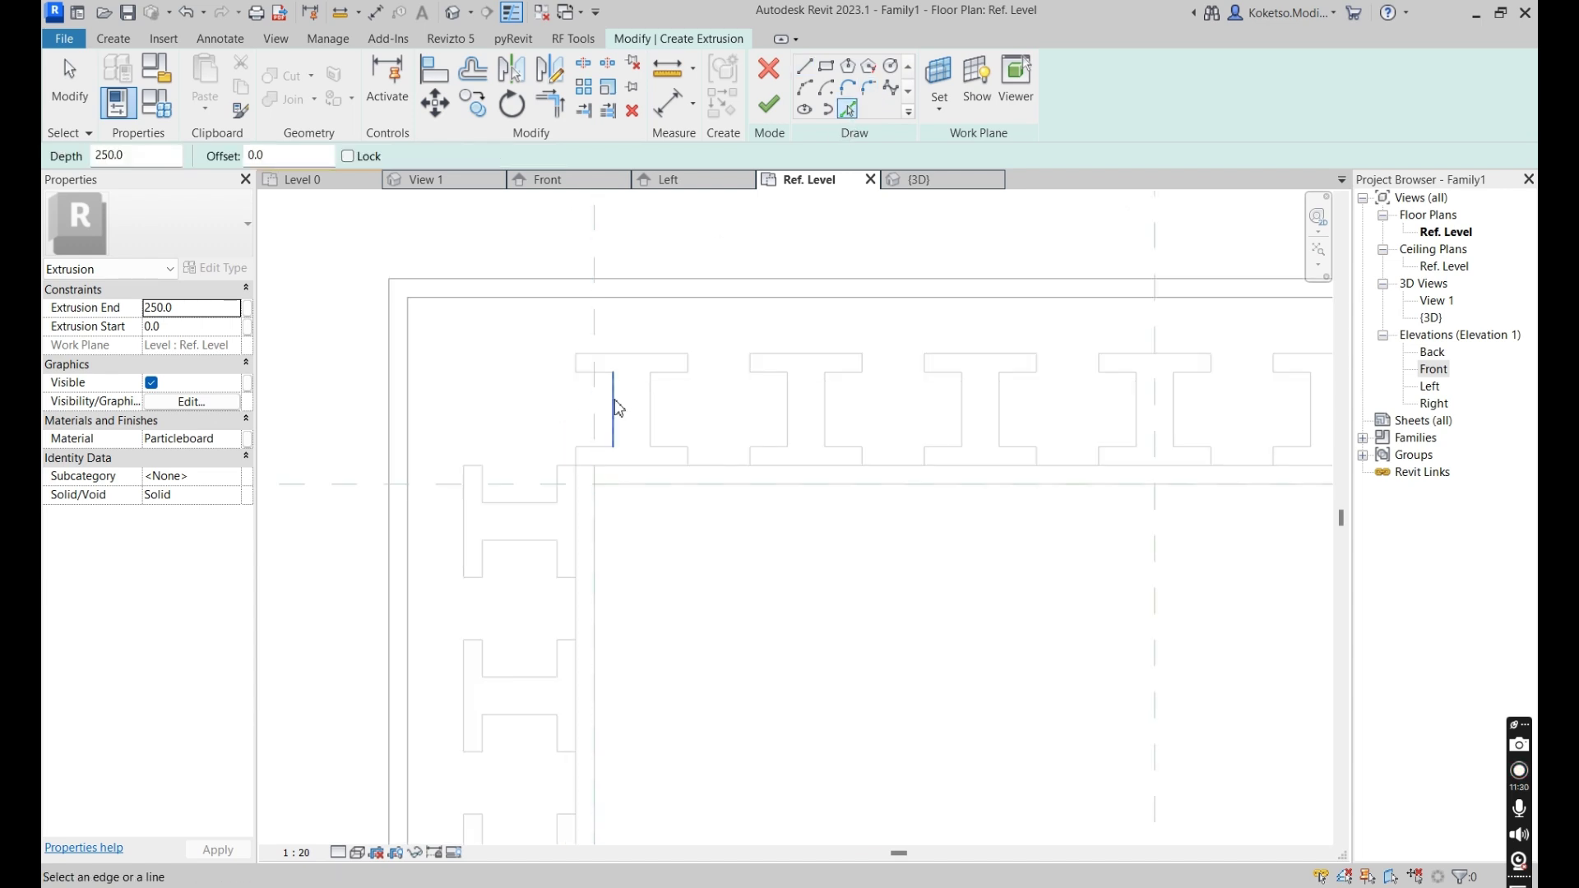
{"action": "scroll", "coordinate": [591, 409], "scroll_direction": "up", "scroll_amount": 2}
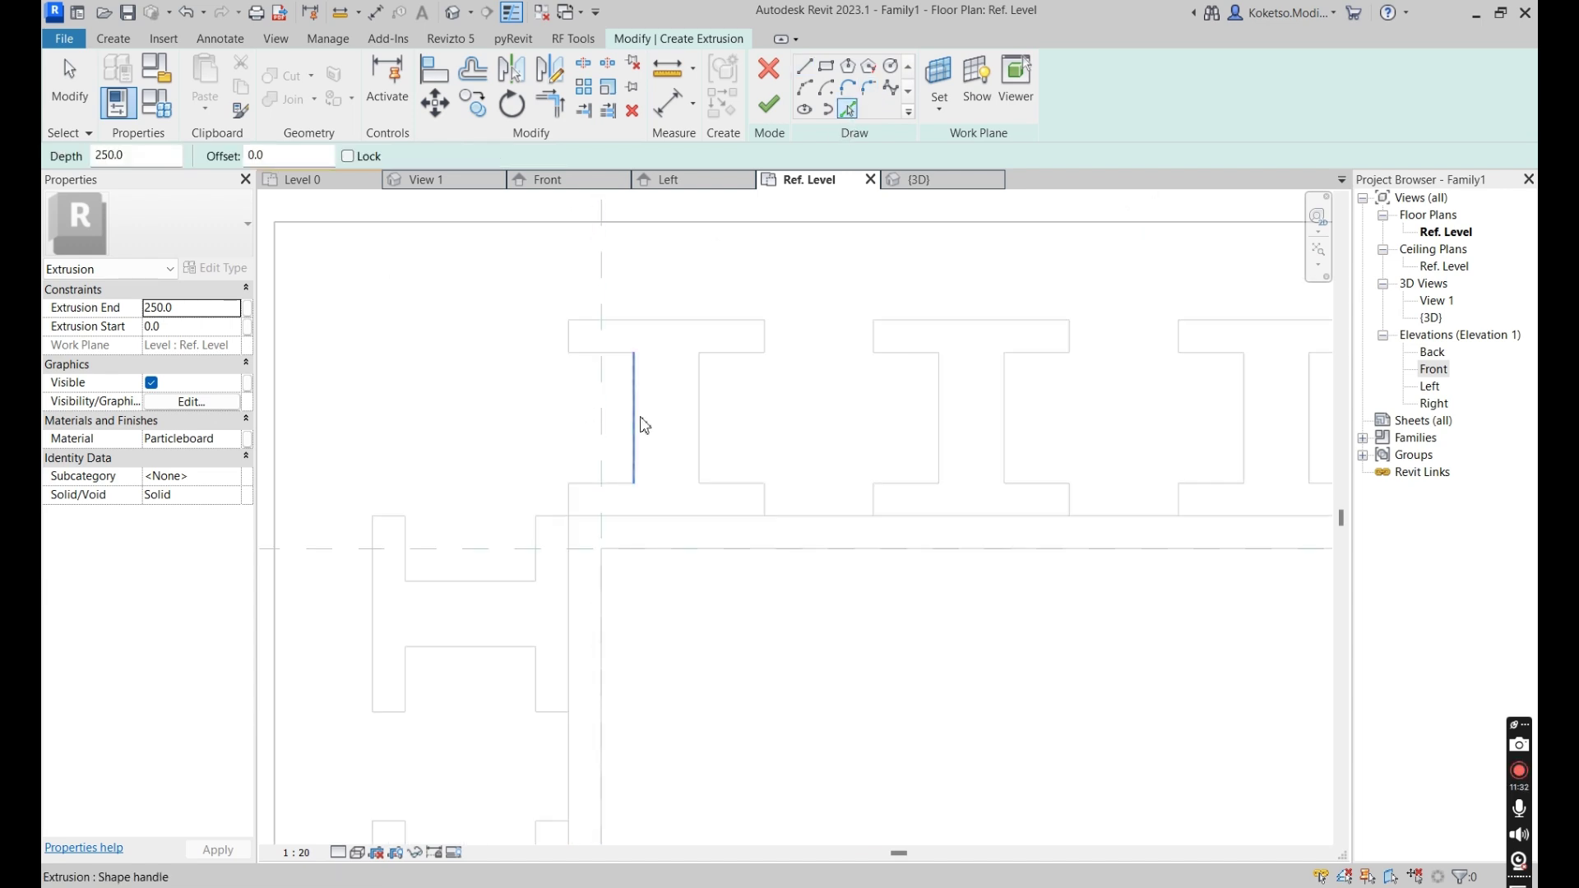
{"action": "scroll", "coordinate": [562, 516], "scroll_direction": "up", "scroll_amount": 2}
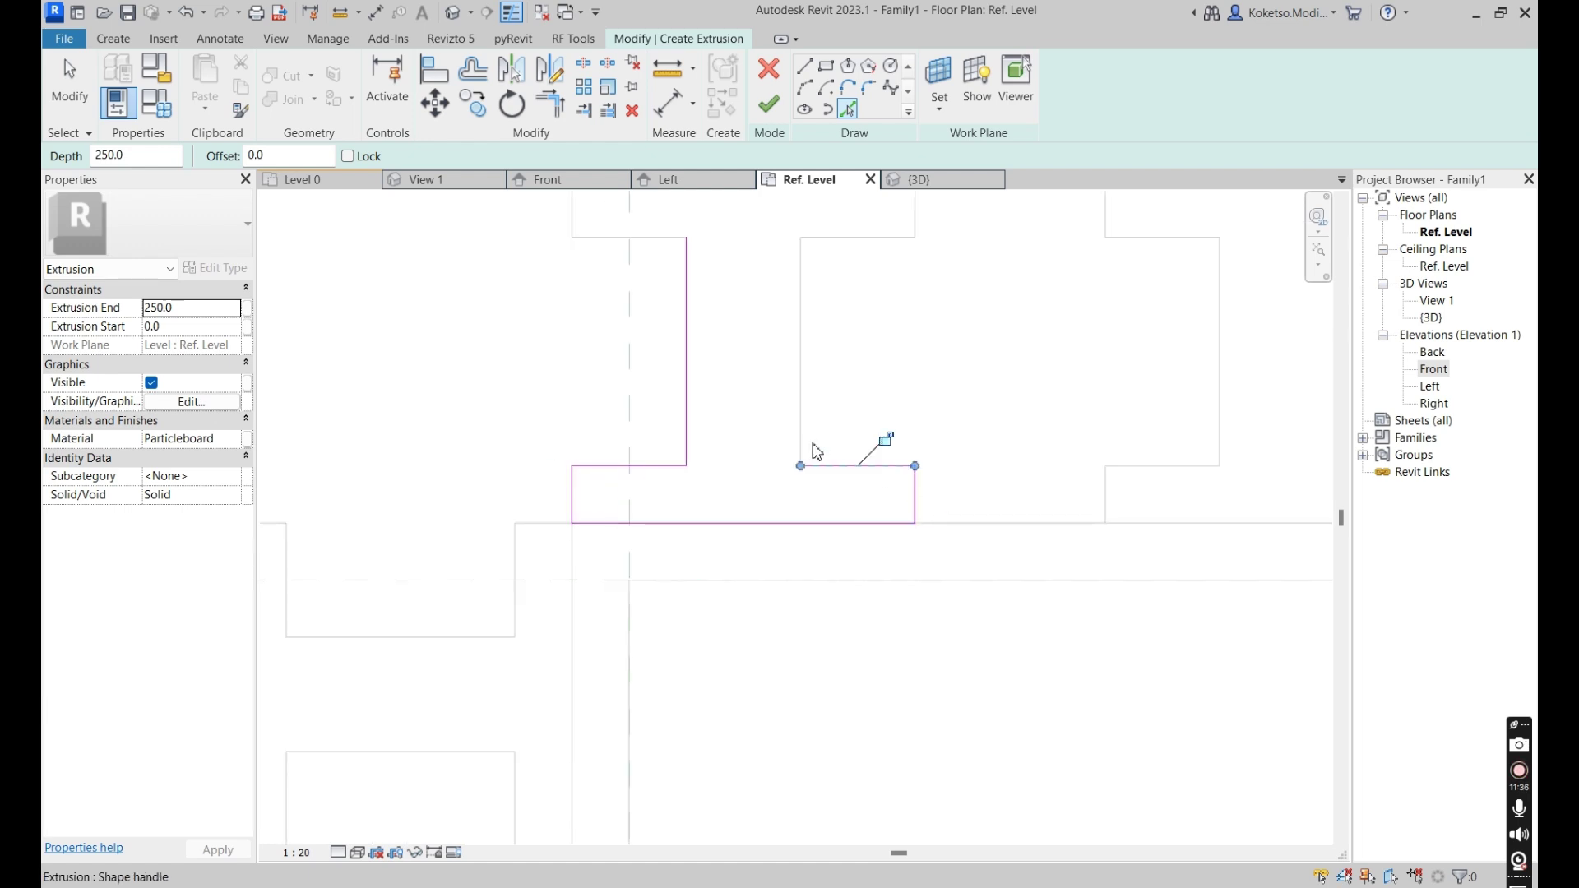
{"action": "scroll", "coordinate": [803, 426], "scroll_direction": "down", "scroll_amount": 3}
{"action": "scroll", "coordinate": [813, 329], "scroll_direction": "up", "scroll_amount": 2}
{"action": "scroll", "coordinate": [609, 328], "scroll_direction": "down", "scroll_amount": 2}
{"action": "key", "text": "Escape"}
{"action": "scroll", "coordinate": [617, 328], "scroll_direction": "up", "scroll_amount": 1}
{"action": "left_click", "coordinate": [848, 107]}
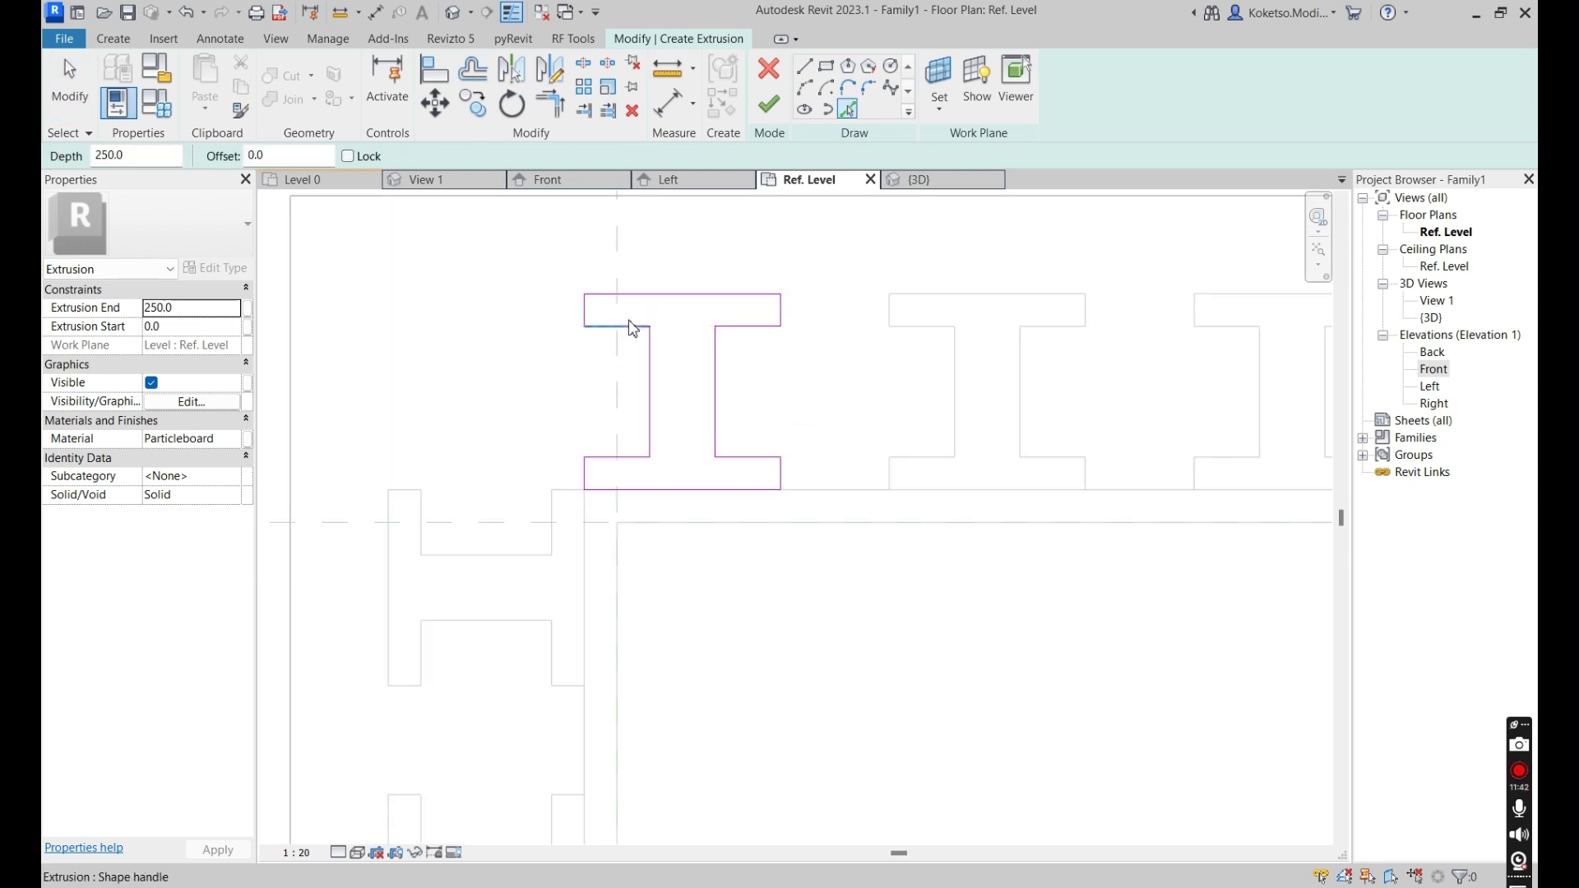
{"action": "scroll", "coordinate": [574, 387], "scroll_direction": "down", "scroll_amount": 2}
{"action": "key", "text": "Escape"}
Copy the I-beam outline multiple times to form a row of seven profiles.
{"action": "left_click_drag", "start_coordinate": [776, 298], "coordinate": [559, 473]}
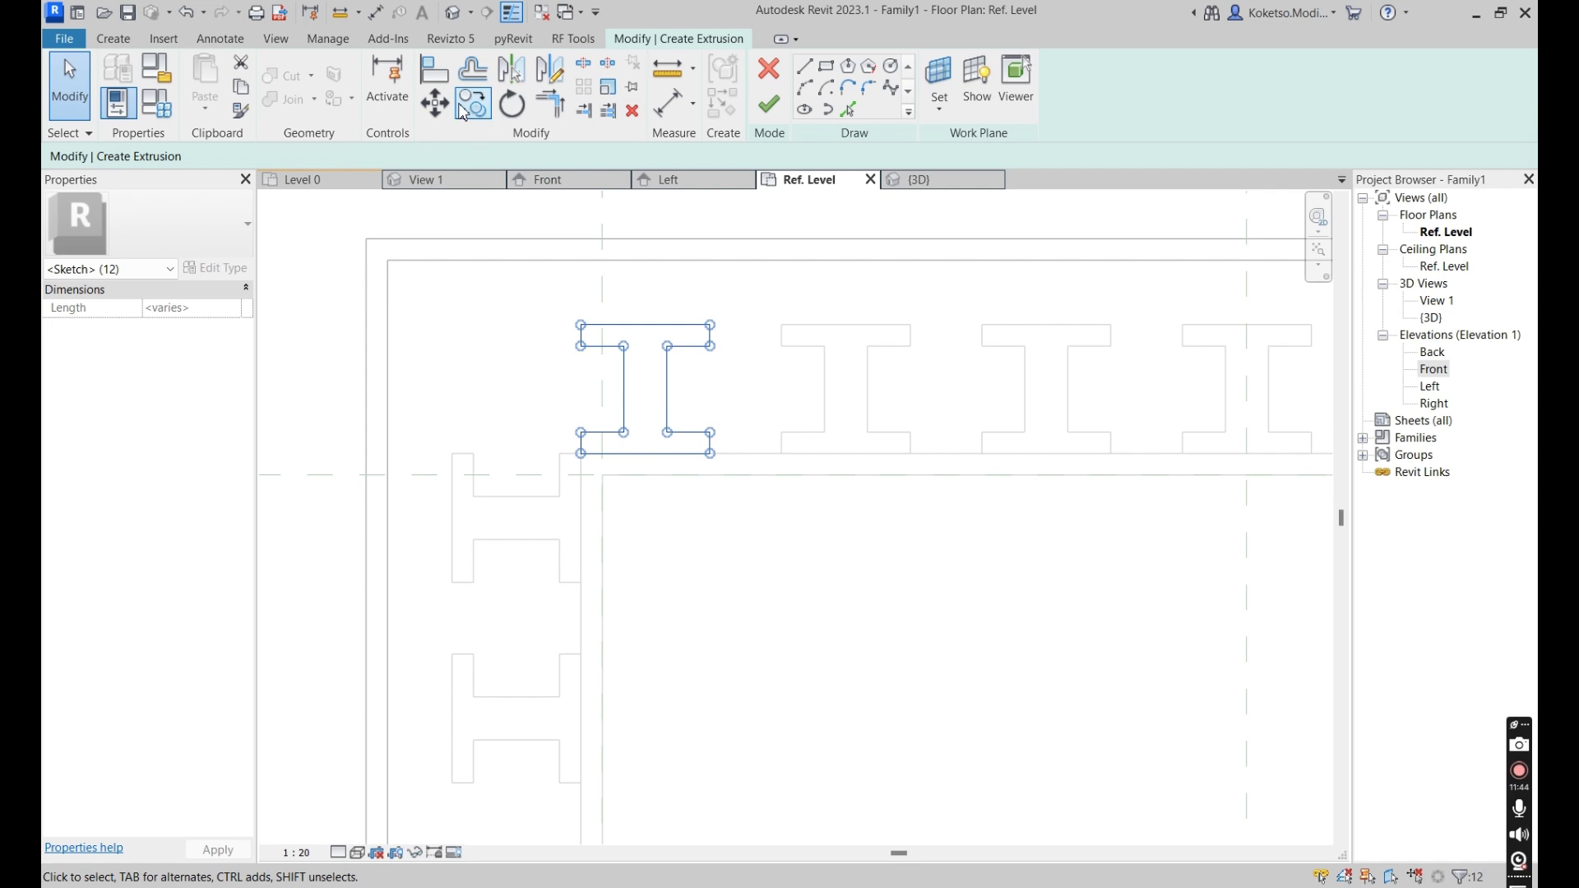
{"action": "left_click", "coordinate": [487, 102]}
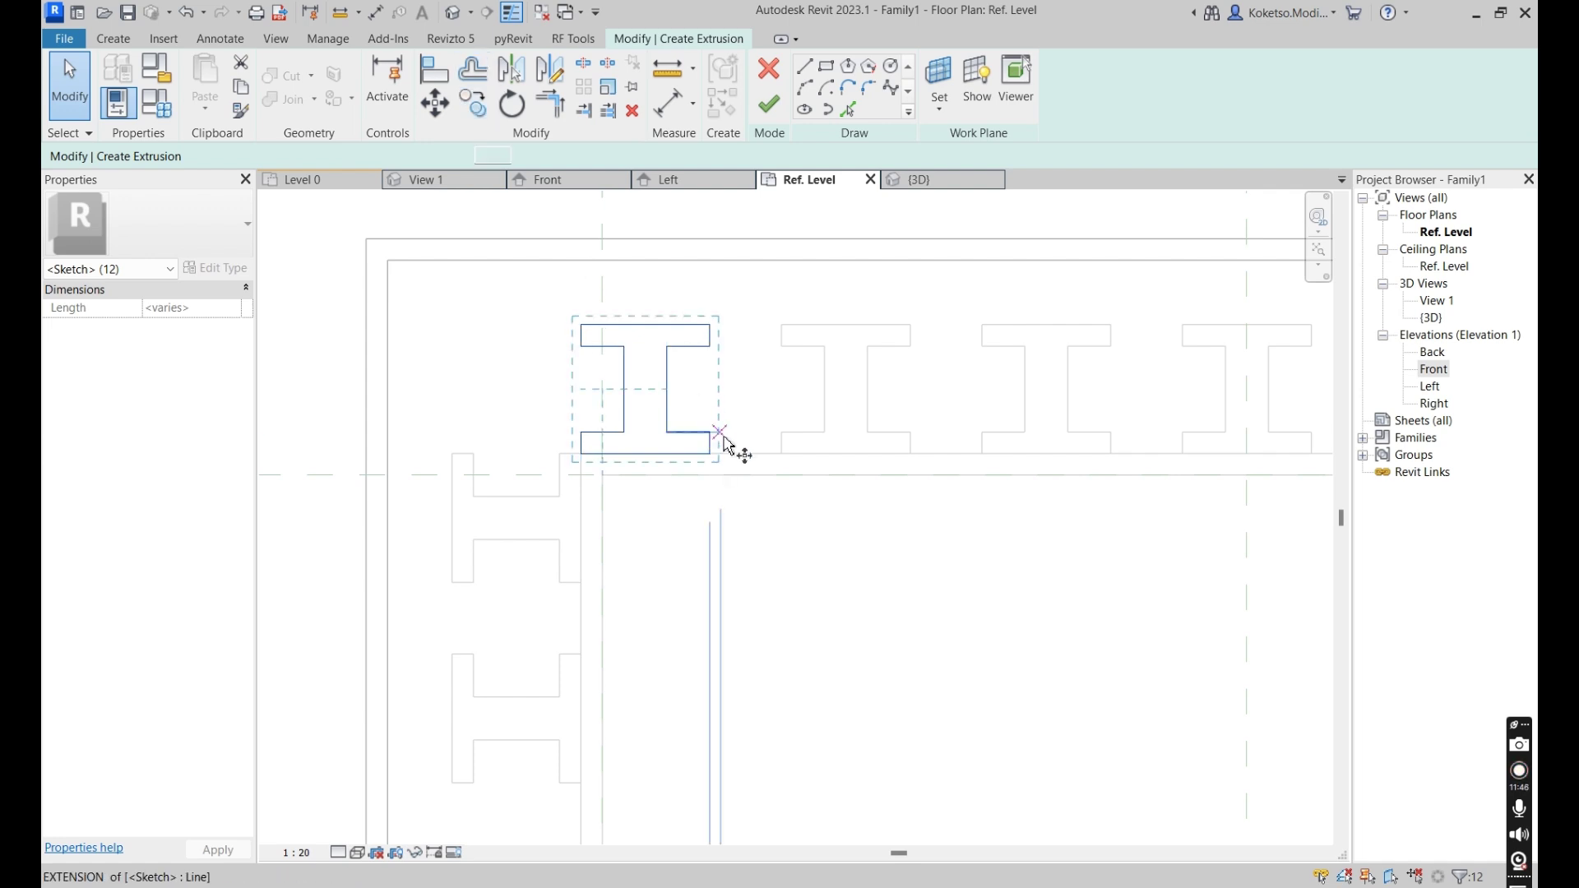
{"action": "left_click", "coordinate": [867, 389]}
{"action": "scroll", "coordinate": [894, 390], "scroll_direction": "down", "scroll_amount": 1}
{"action": "middle_click_drag", "start_coordinate": [895, 390], "coordinate": [572, 325]}
{"action": "left_click", "coordinate": [702, 325]}
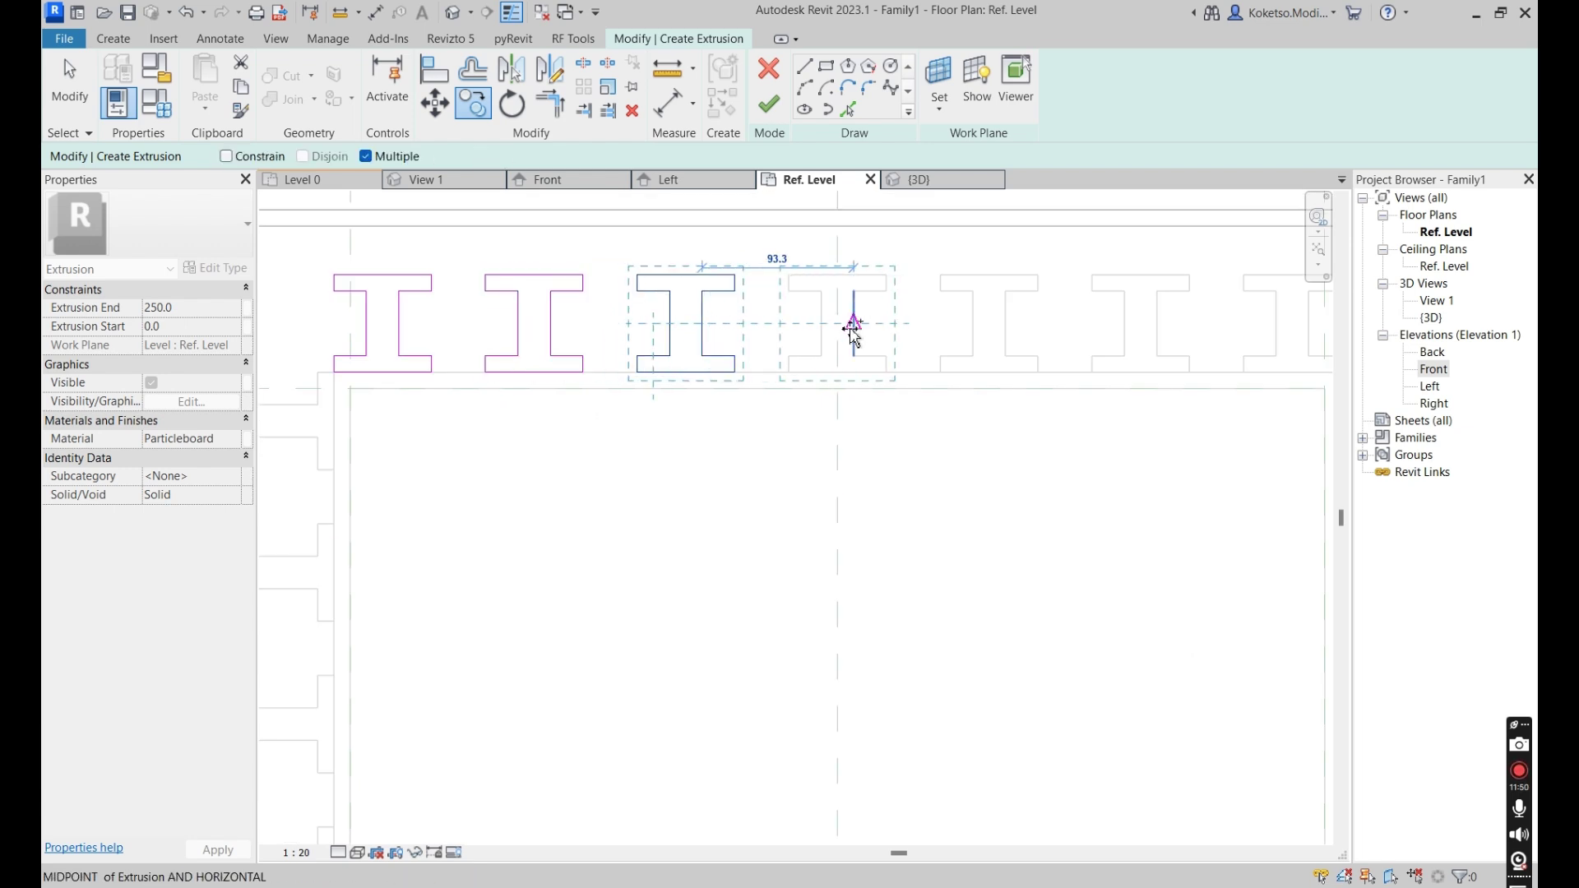
{"action": "left_click", "coordinate": [853, 327]}
{"action": "scroll", "coordinate": [863, 337], "scroll_direction": "down", "scroll_amount": 1}
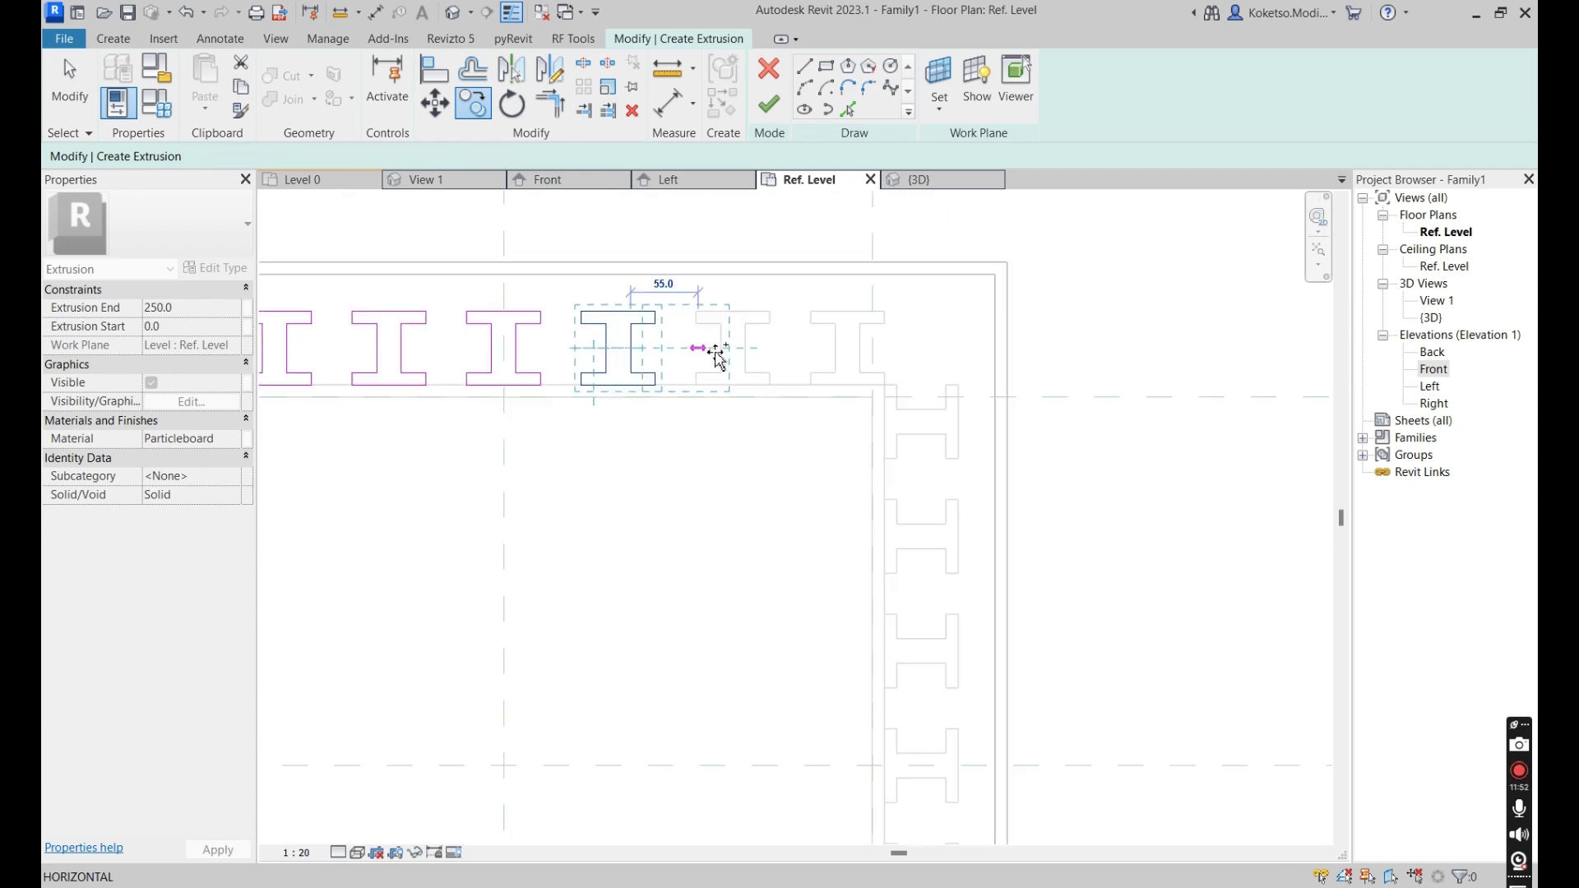
{"action": "left_click", "coordinate": [747, 351]}
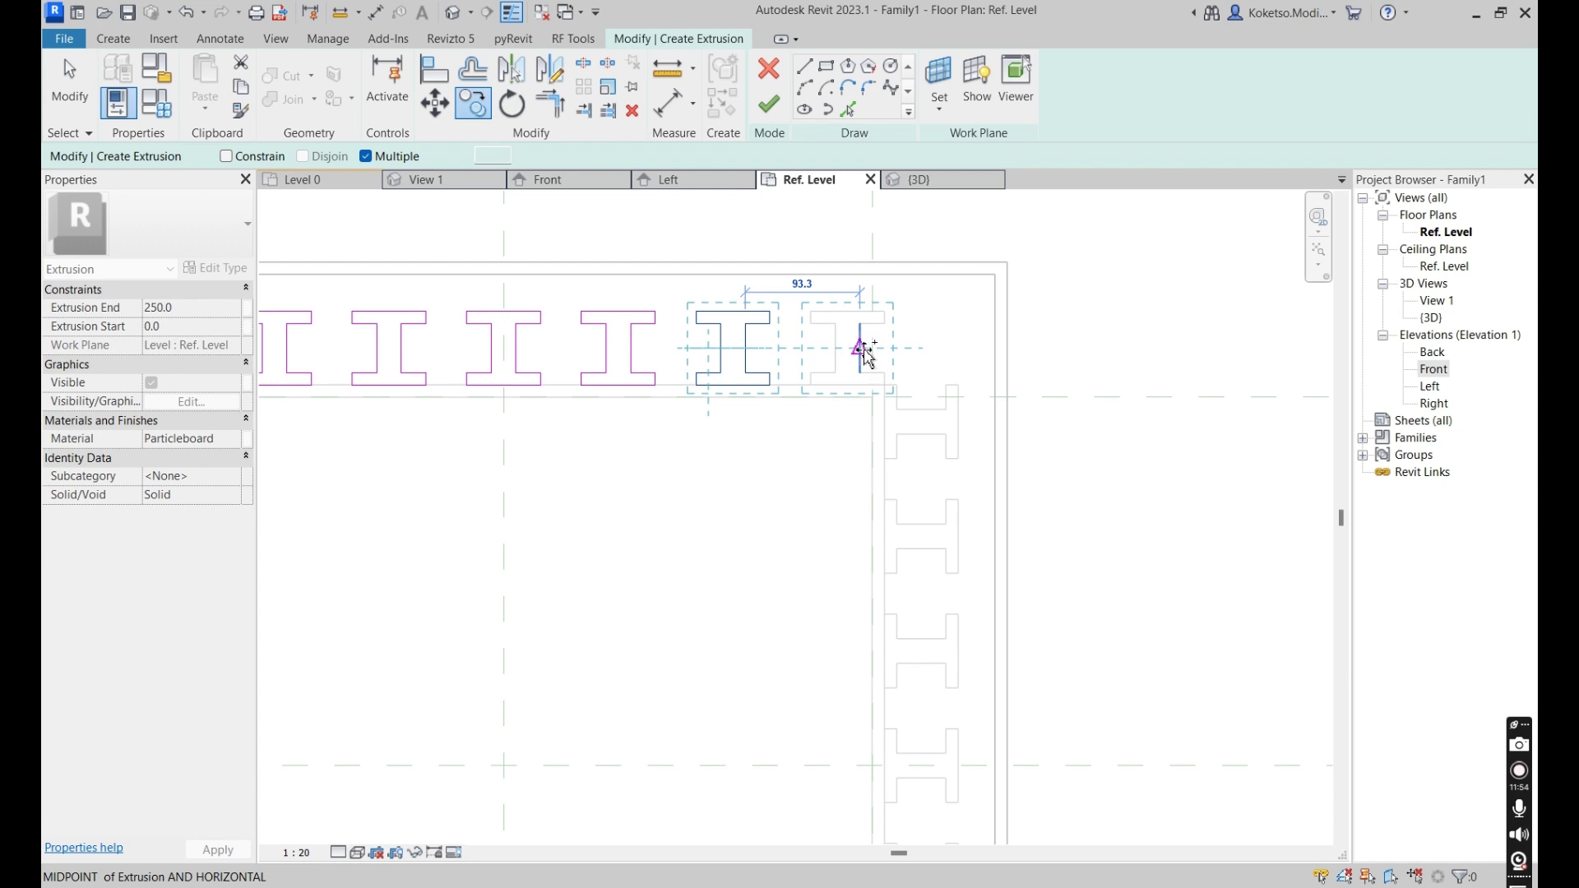
{"action": "left_click", "coordinate": [864, 349]}
{"action": "key", "text": "Escape"}
{"action": "key", "text": "Escape"}
{"action": "scroll", "coordinate": [874, 378], "scroll_direction": "down", "scroll_amount": 2}
Move the row of seven I-beam outlines up 100 mm, outside the casing top.
{"action": "left_click_drag", "start_coordinate": [962, 416], "coordinate": [393, 288]}
{"action": "scroll", "coordinate": [503, 324], "scroll_direction": "up", "scroll_amount": 2}
{"action": "left_click", "coordinate": [435, 104]}
{"action": "scroll", "coordinate": [563, 498], "scroll_direction": "up", "scroll_amount": 5}
{"action": "left_click", "coordinate": [534, 345]}
{"action": "scroll", "coordinate": [539, 316], "scroll_direction": "down", "scroll_amount": 4}
{"action": "middle_click_drag", "start_coordinate": [540, 317], "coordinate": [670, 562]}
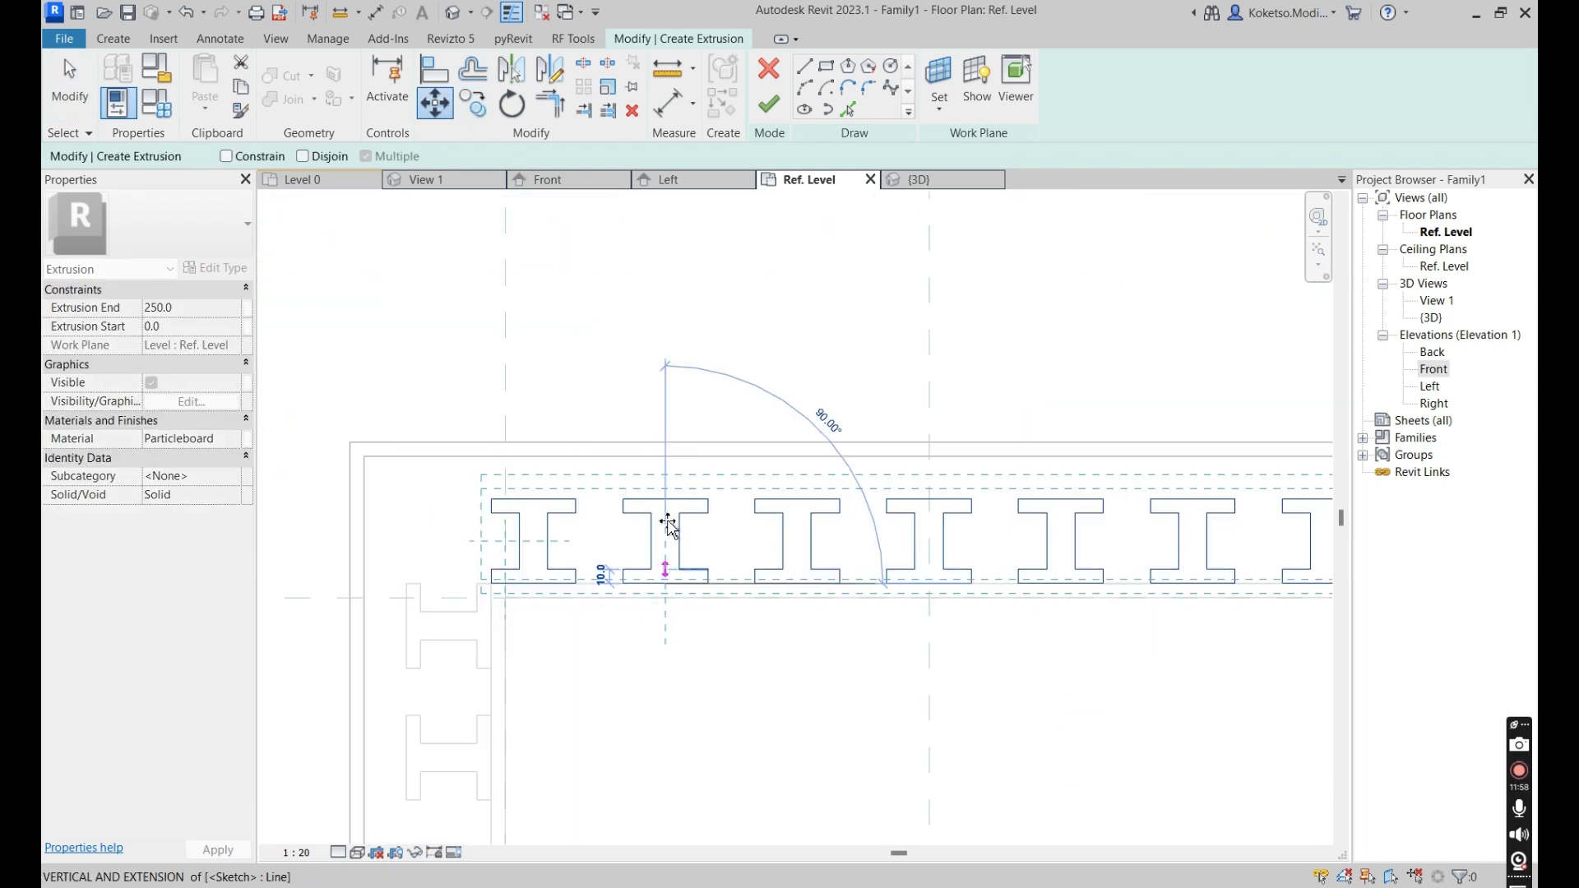
{"action": "left_click", "coordinate": [666, 442]}
{"action": "scroll", "coordinate": [812, 410], "scroll_direction": "down", "scroll_amount": 2}
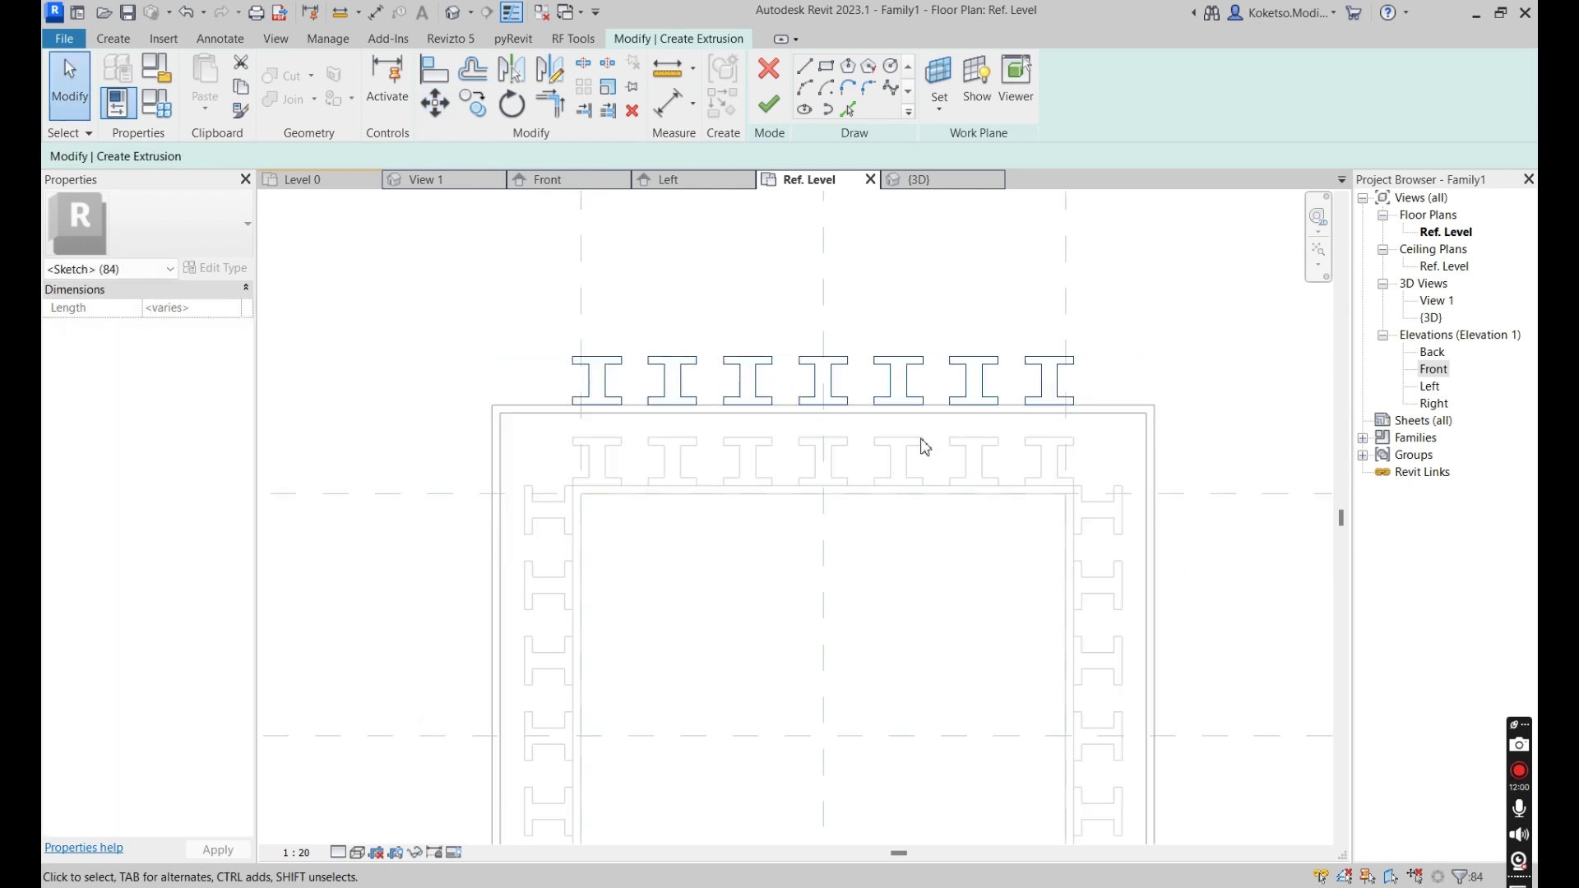
{"action": "middle_click_drag", "start_coordinate": [898, 455], "coordinate": [948, 282]}
{"action": "left_click", "coordinate": [1016, 297]}
{"action": "scroll", "coordinate": [1019, 298], "scroll_direction": "down", "scroll_amount": 2}
Mirror a copy of the top I-profile row down to the bottom edge.
{"action": "left_click_drag", "start_coordinate": [1084, 224], "coordinate": [786, 257]}
{"action": "left_click", "coordinate": [511, 69]}
{"action": "left_click", "coordinate": [1192, 456]}
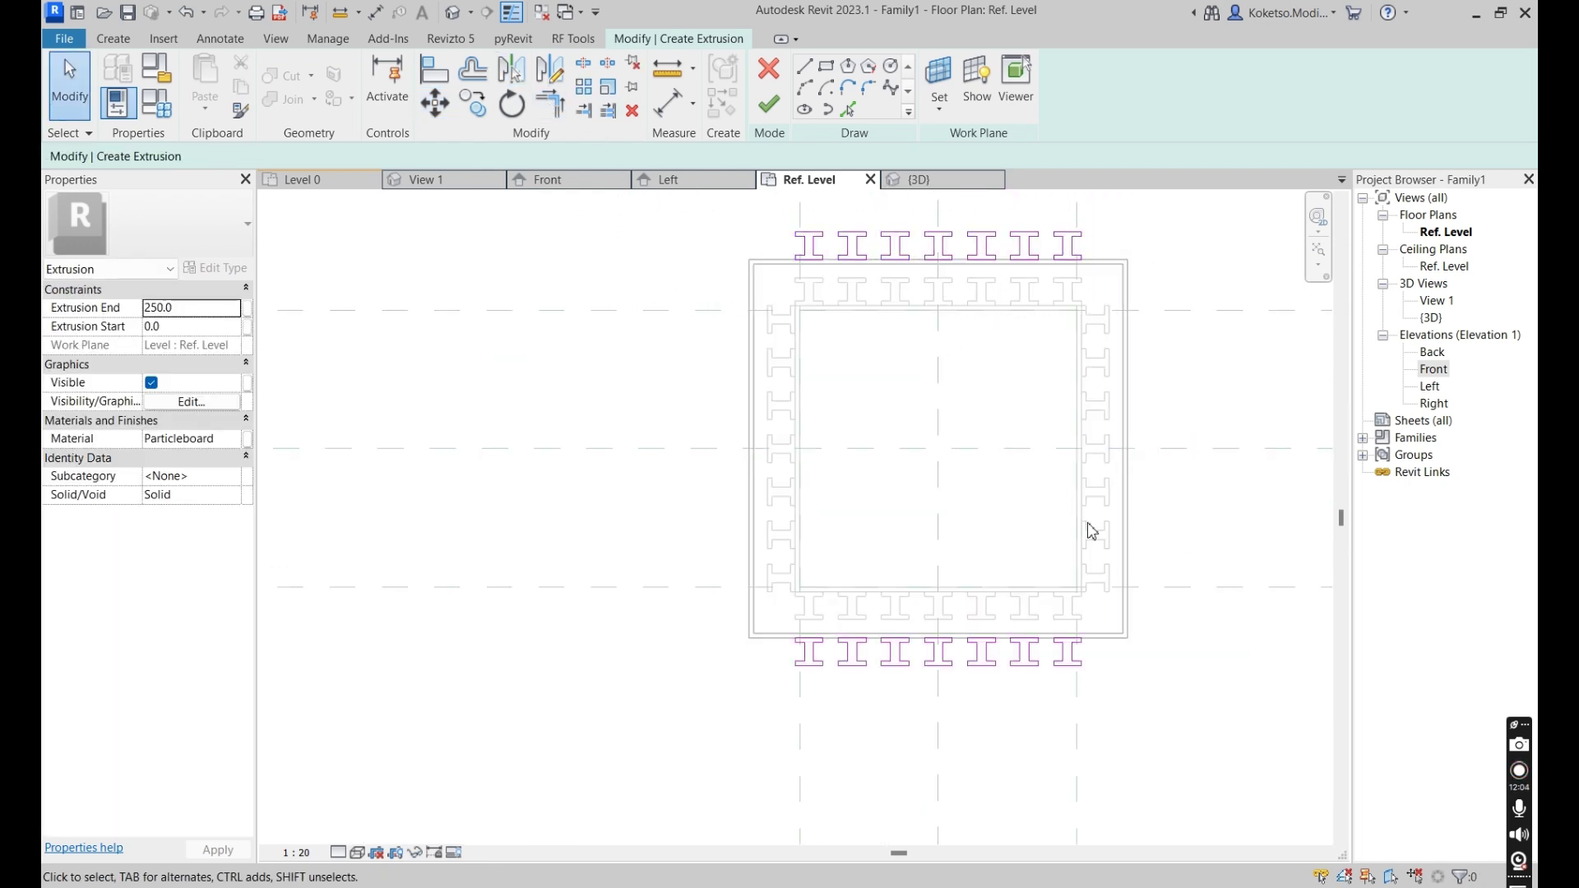
{"action": "scroll", "coordinate": [1015, 497], "scroll_direction": "down", "scroll_amount": 1}
{"action": "scroll", "coordinate": [910, 645], "scroll_direction": "up", "scroll_amount": 4}
{"action": "mouse_move", "coordinate": [951, 698]}
{"action": "left_mouse_down"}
{"action": "mouse_move", "coordinate": [766, 525]}
{"action": "mouse_move", "coordinate": [800, 526]}
{"action": "left_mouse_up"}
{"action": "scroll", "coordinate": [953, 740], "scroll_direction": "up", "scroll_amount": 2}
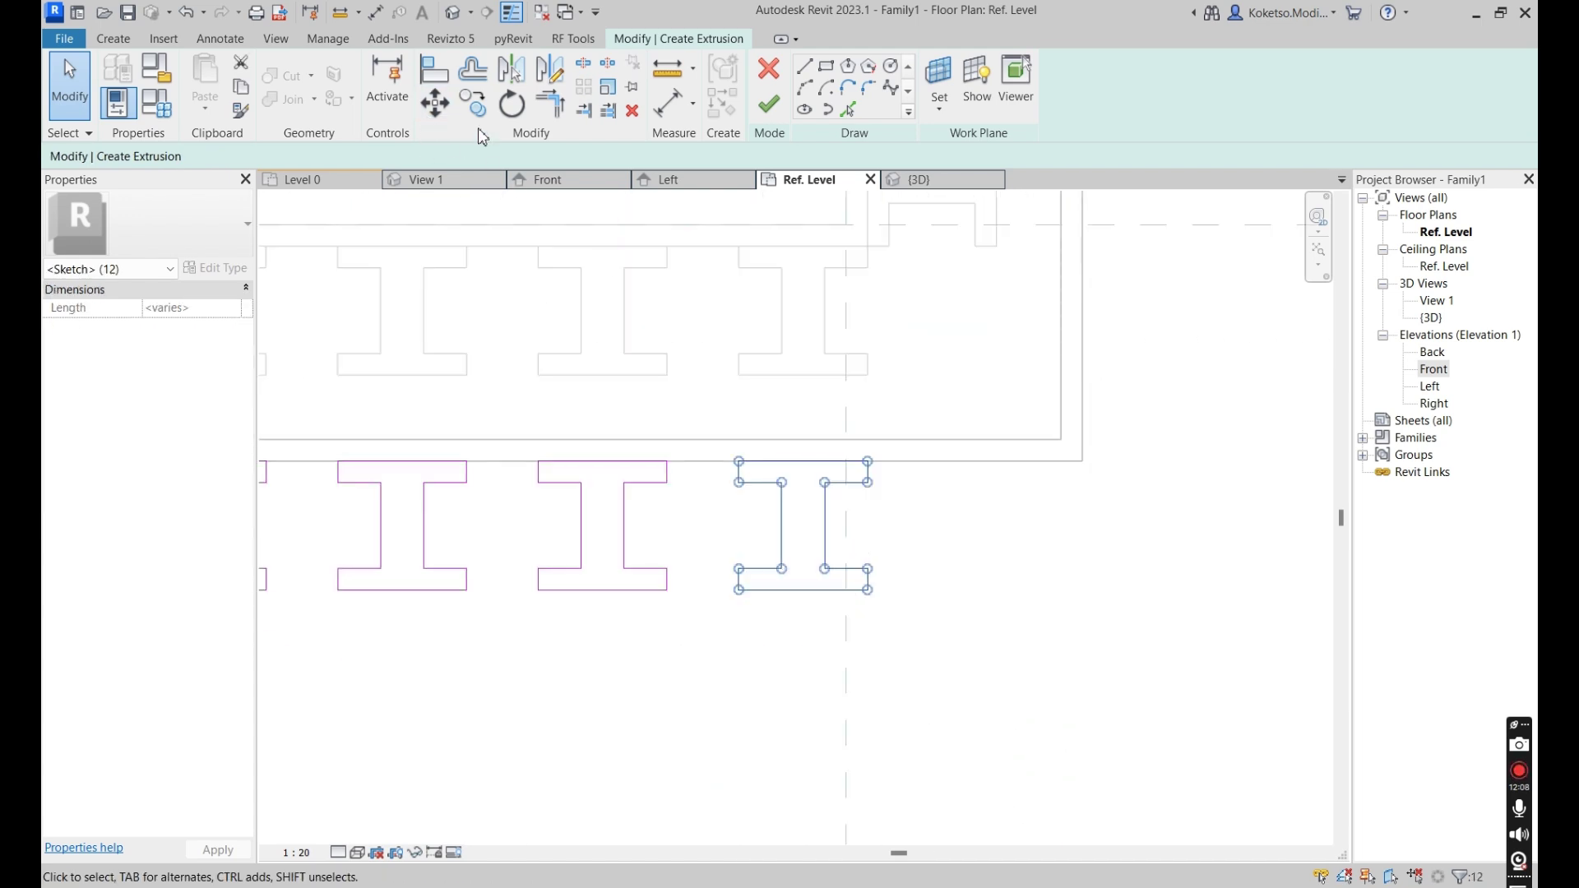
{"action": "left_click", "coordinate": [861, 710]}
Mirror a copy of the middle I-profile to the right along the row.
{"action": "left_click_drag", "start_coordinate": [686, 670], "coordinate": [509, 399]}
{"action": "left_click", "coordinate": [557, 69]}
{"action": "left_click", "coordinate": [804, 462]}
{"action": "left_click", "coordinate": [805, 576]}
{"action": "scroll", "coordinate": [807, 571], "scroll_direction": "down", "scroll_amount": 3}
{"action": "middle_click_drag", "start_coordinate": [670, 584], "coordinate": [1047, 539]}
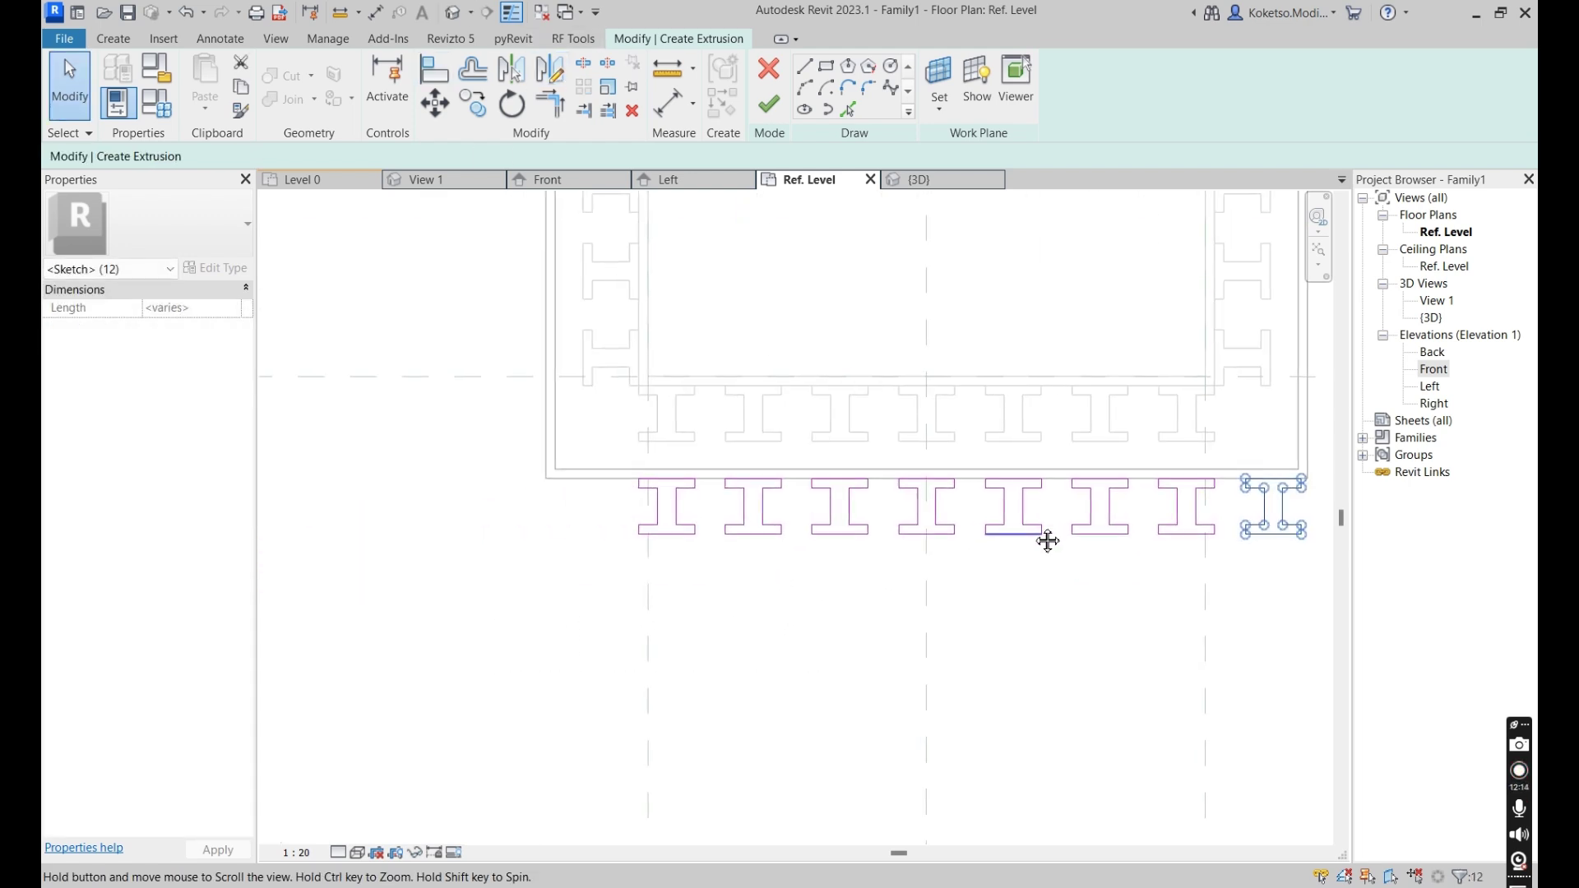
{"action": "left_click", "coordinate": [851, 592]}
Mirror a copy of the second I-profile about the first profile's top midpoint.
{"action": "mouse_move", "coordinate": [804, 581]}
{"action": "left_mouse_down"}
{"action": "mouse_move", "coordinate": [722, 504]}
{"action": "mouse_move", "coordinate": [704, 441]}
{"action": "left_mouse_up"}
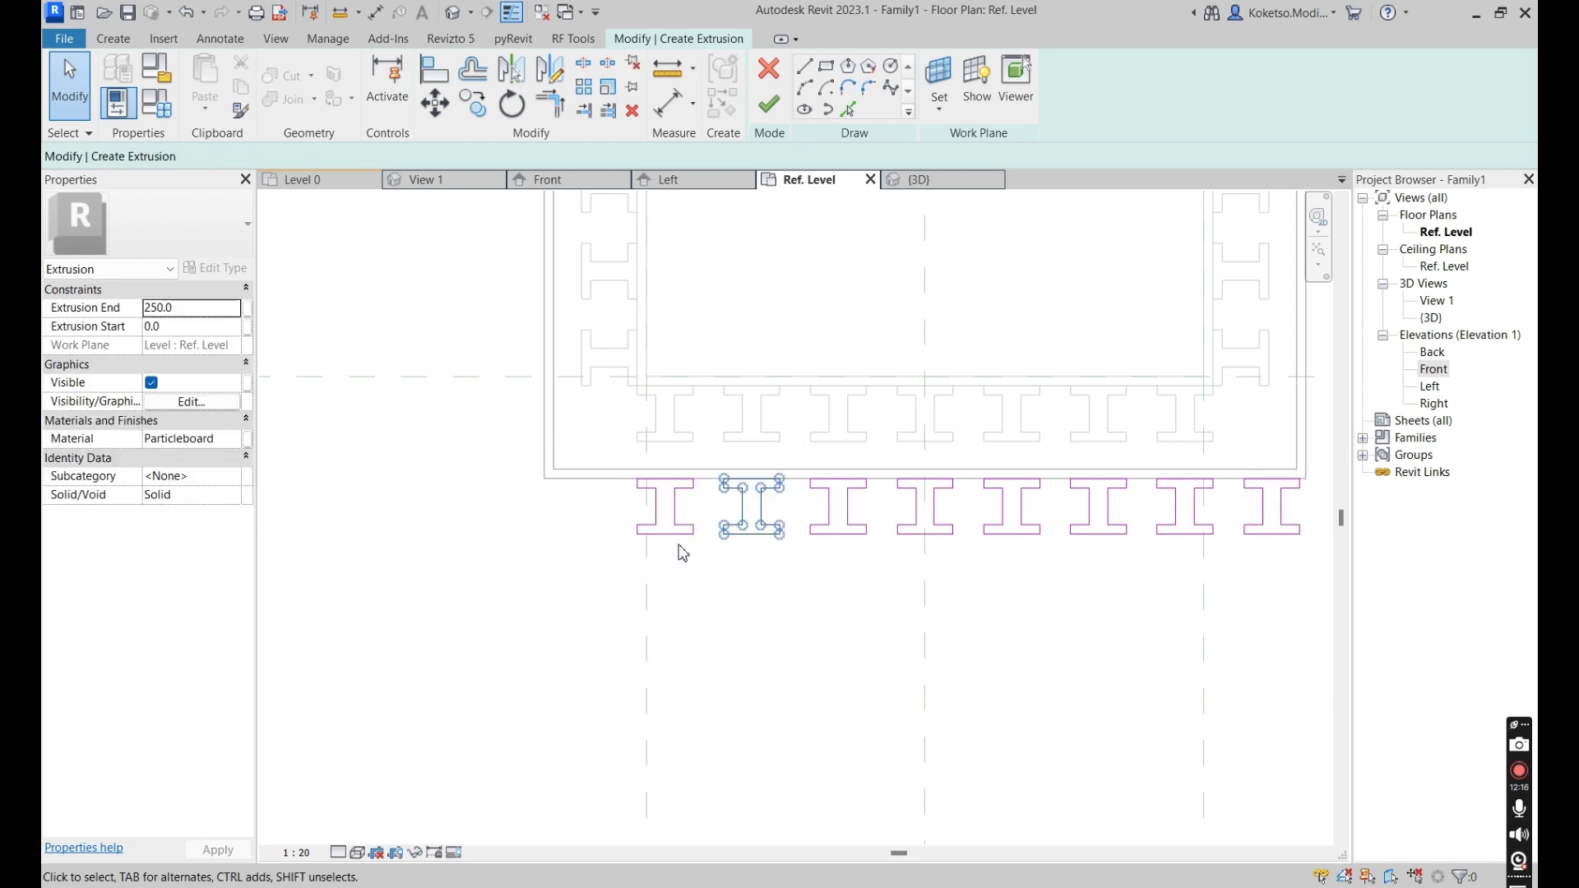
{"action": "scroll", "coordinate": [680, 551], "scroll_direction": "up", "scroll_amount": 3}
{"action": "left_click", "coordinate": [543, 74]}
{"action": "left_click", "coordinate": [645, 385]}
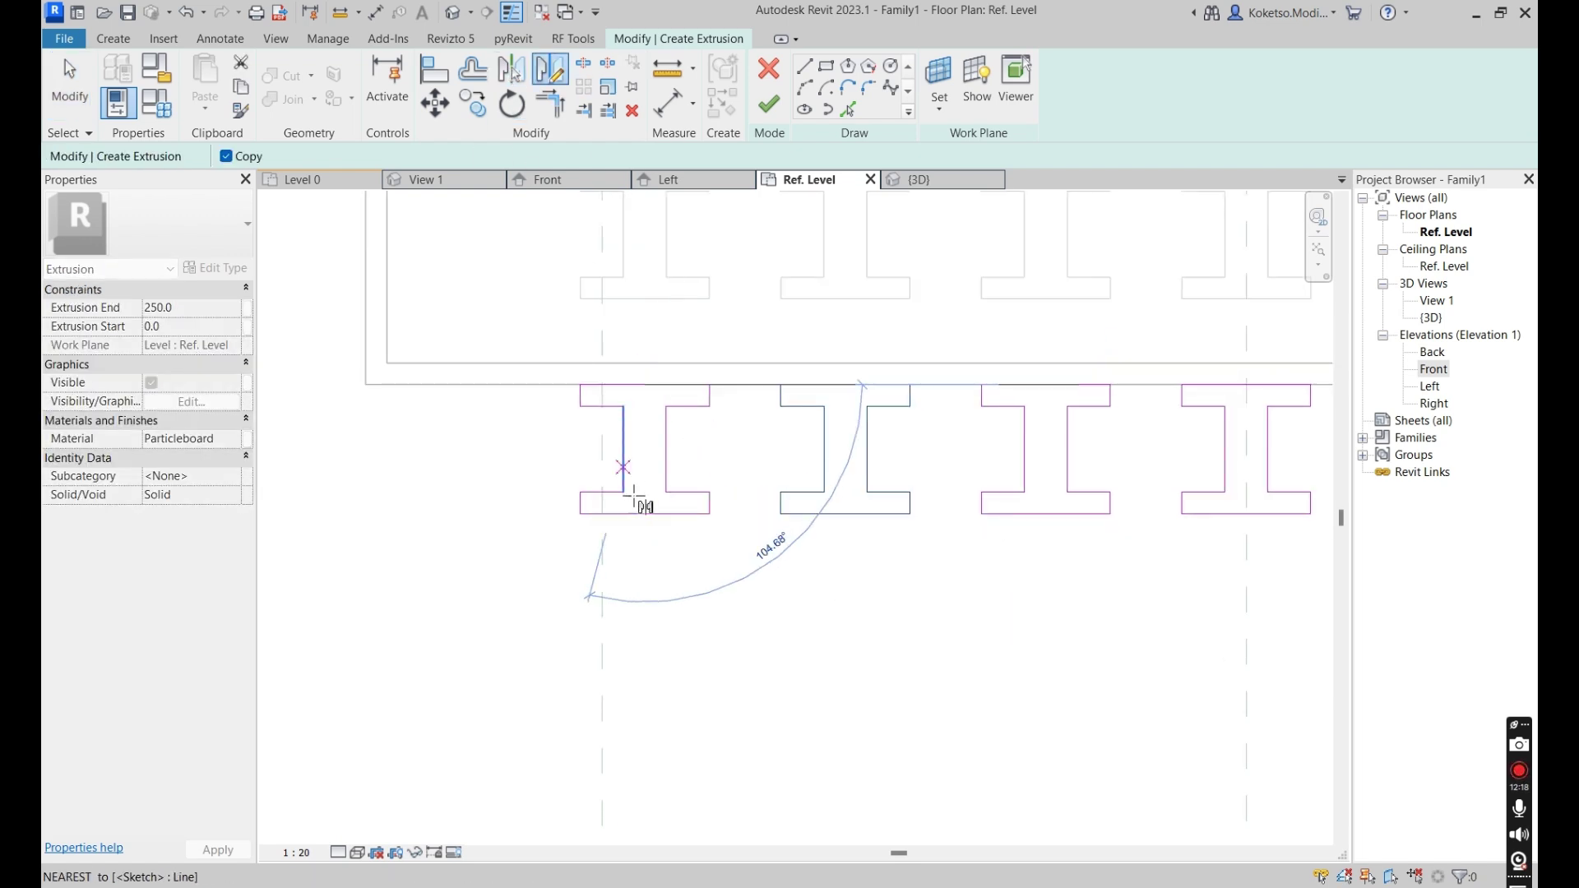
{"action": "left_click", "coordinate": [645, 517]}
{"action": "key", "text": "Escape"}
{"action": "scroll", "coordinate": [729, 387], "scroll_direction": "down", "scroll_amount": 8}
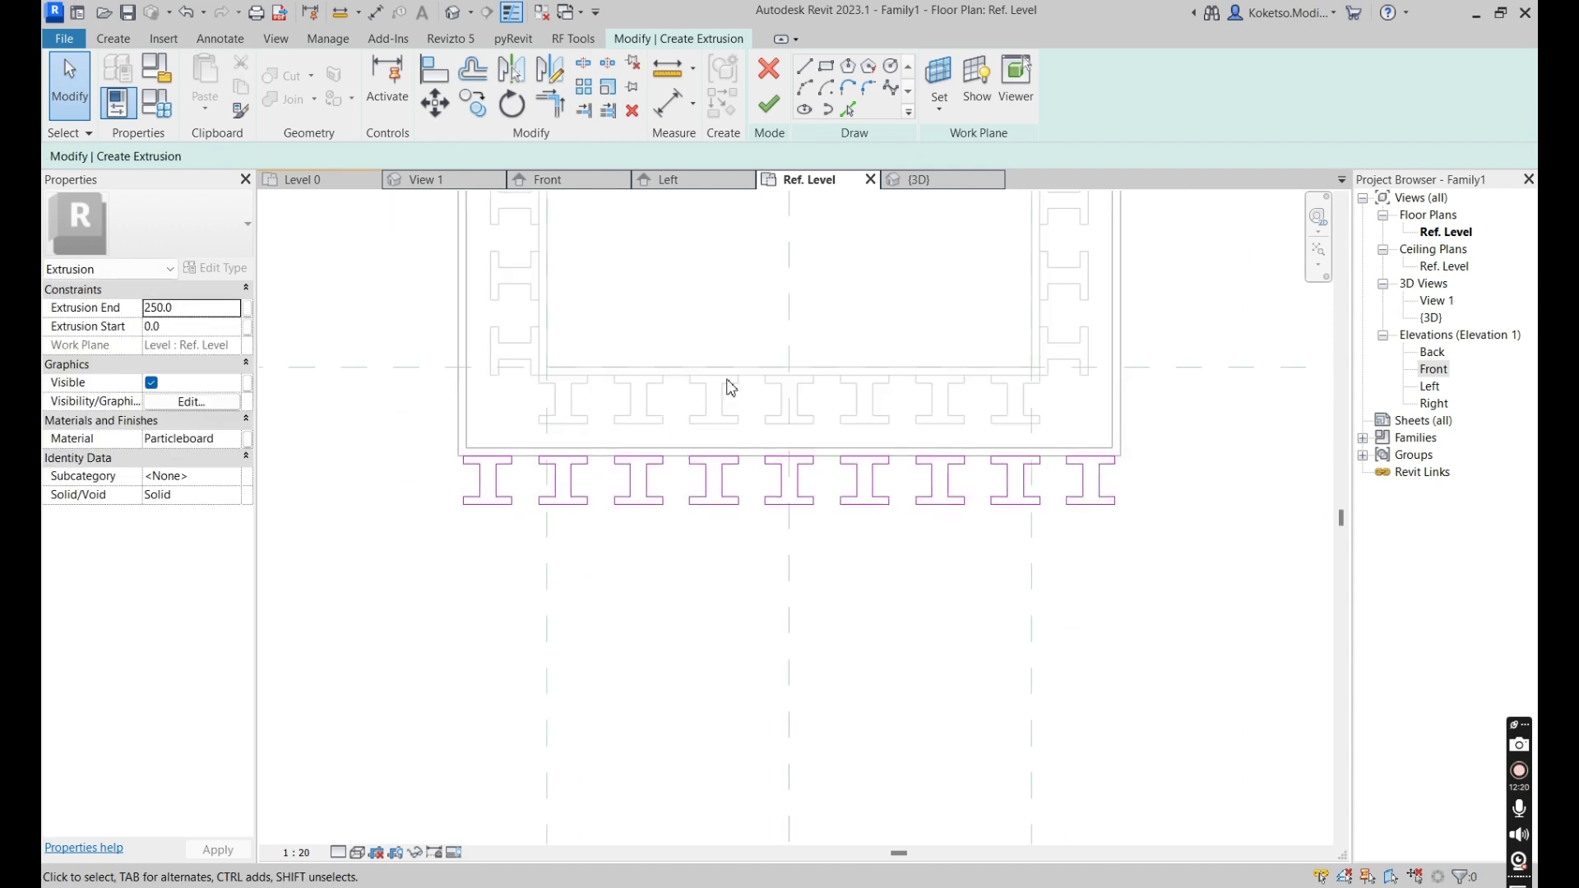
{"action": "scroll", "coordinate": [981, 450], "scroll_direction": "up", "scroll_amount": 5}
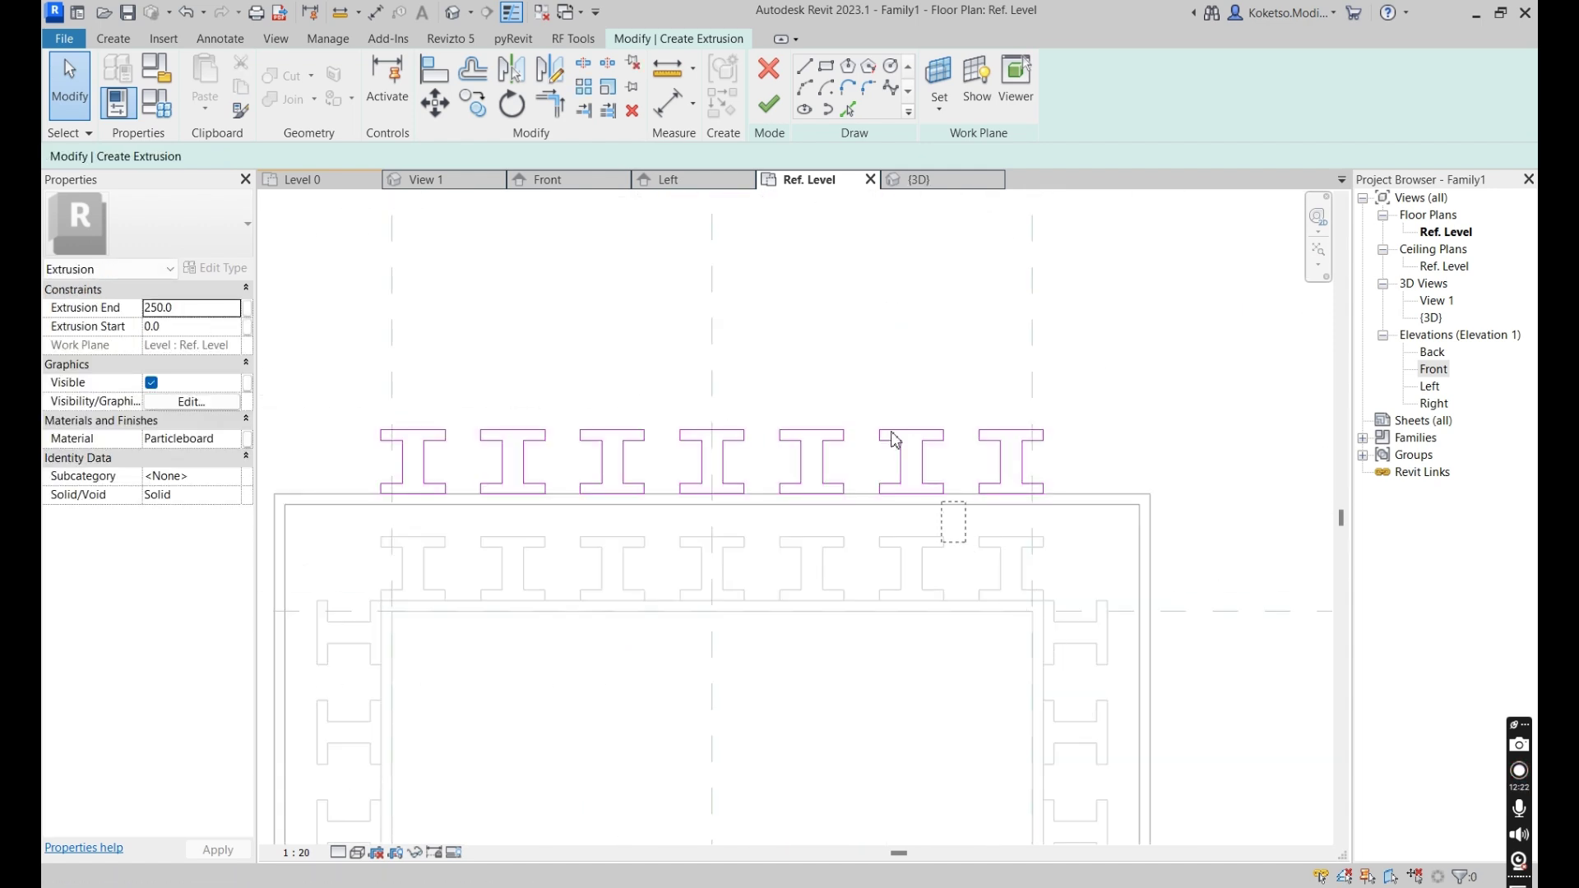
{"action": "key", "text": "Tab"}
Mirror a copy of the sixth I-profile about a vertical axis.
{"action": "left_click", "coordinate": [938, 496]}
{"action": "scroll", "coordinate": [987, 567], "scroll_direction": "up", "scroll_amount": 2}
{"action": "left_click", "coordinate": [558, 75]}
{"action": "left_click", "coordinate": [1029, 334]}
{"action": "left_click", "coordinate": [1029, 451]}
{"action": "scroll", "coordinate": [1033, 444], "scroll_direction": "down", "scroll_amount": 2}
{"action": "middle_click_drag", "start_coordinate": [465, 349], "coordinate": [765, 270]}
{"action": "left_click", "coordinate": [765, 270]}
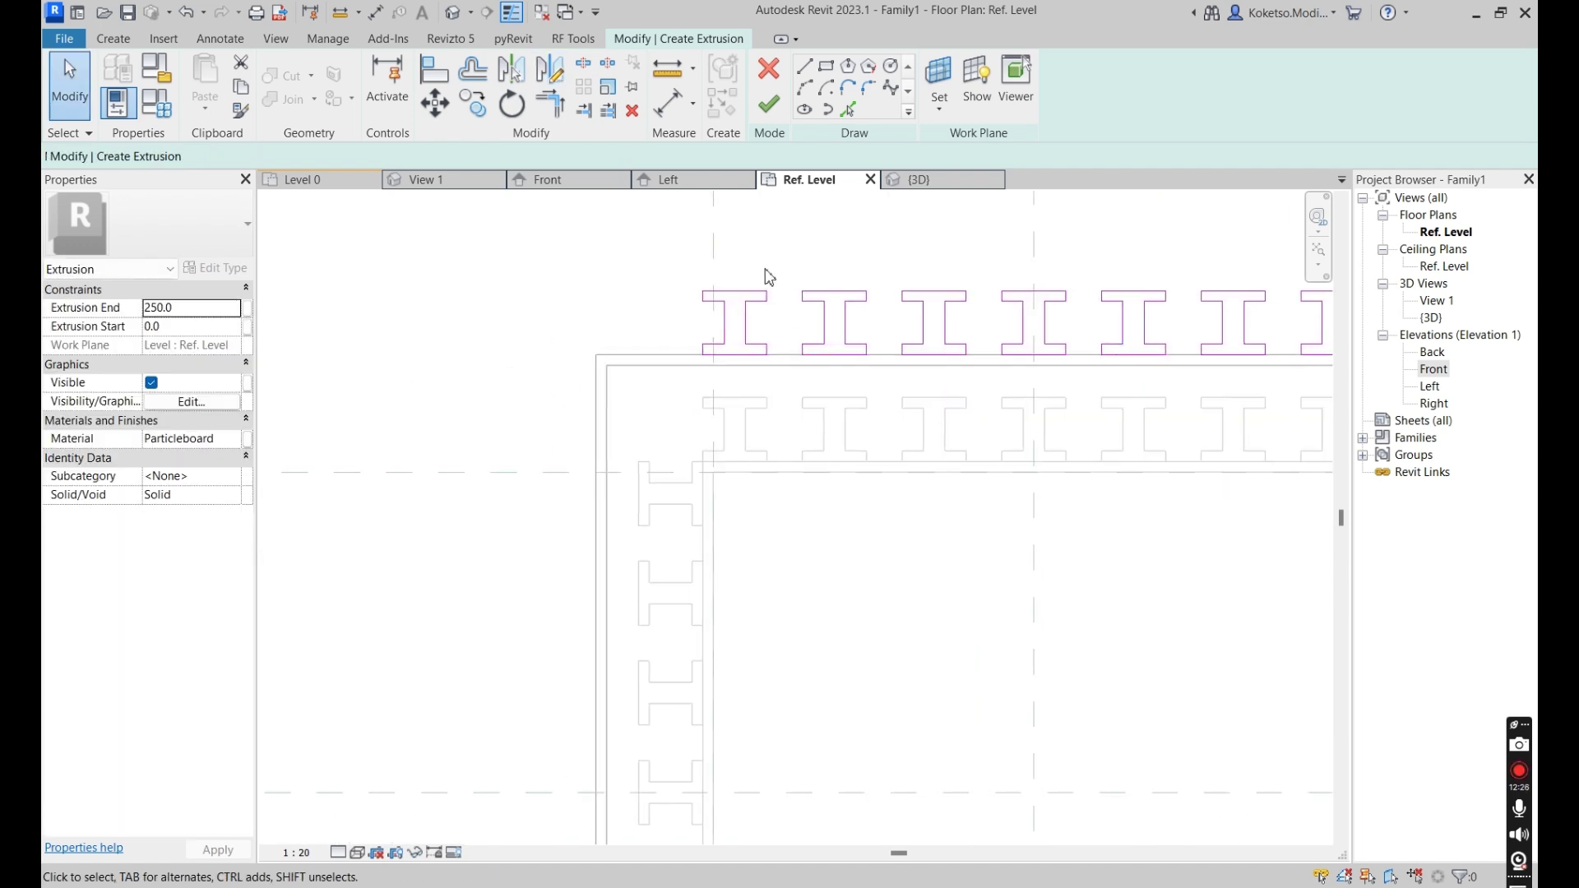
{"action": "mouse_move", "coordinate": [861, 250]}
{"action": "left_mouse_down"}
{"action": "mouse_move", "coordinate": [814, 383]}
{"action": "mouse_move", "coordinate": [888, 252]}
{"action": "mouse_move", "coordinate": [772, 394]}
{"action": "left_mouse_up"}
Add an I-profile at the left end of the top row by mirroring the second profile.
{"action": "left_click", "coordinate": [553, 74]}
{"action": "left_click", "coordinate": [735, 291]}
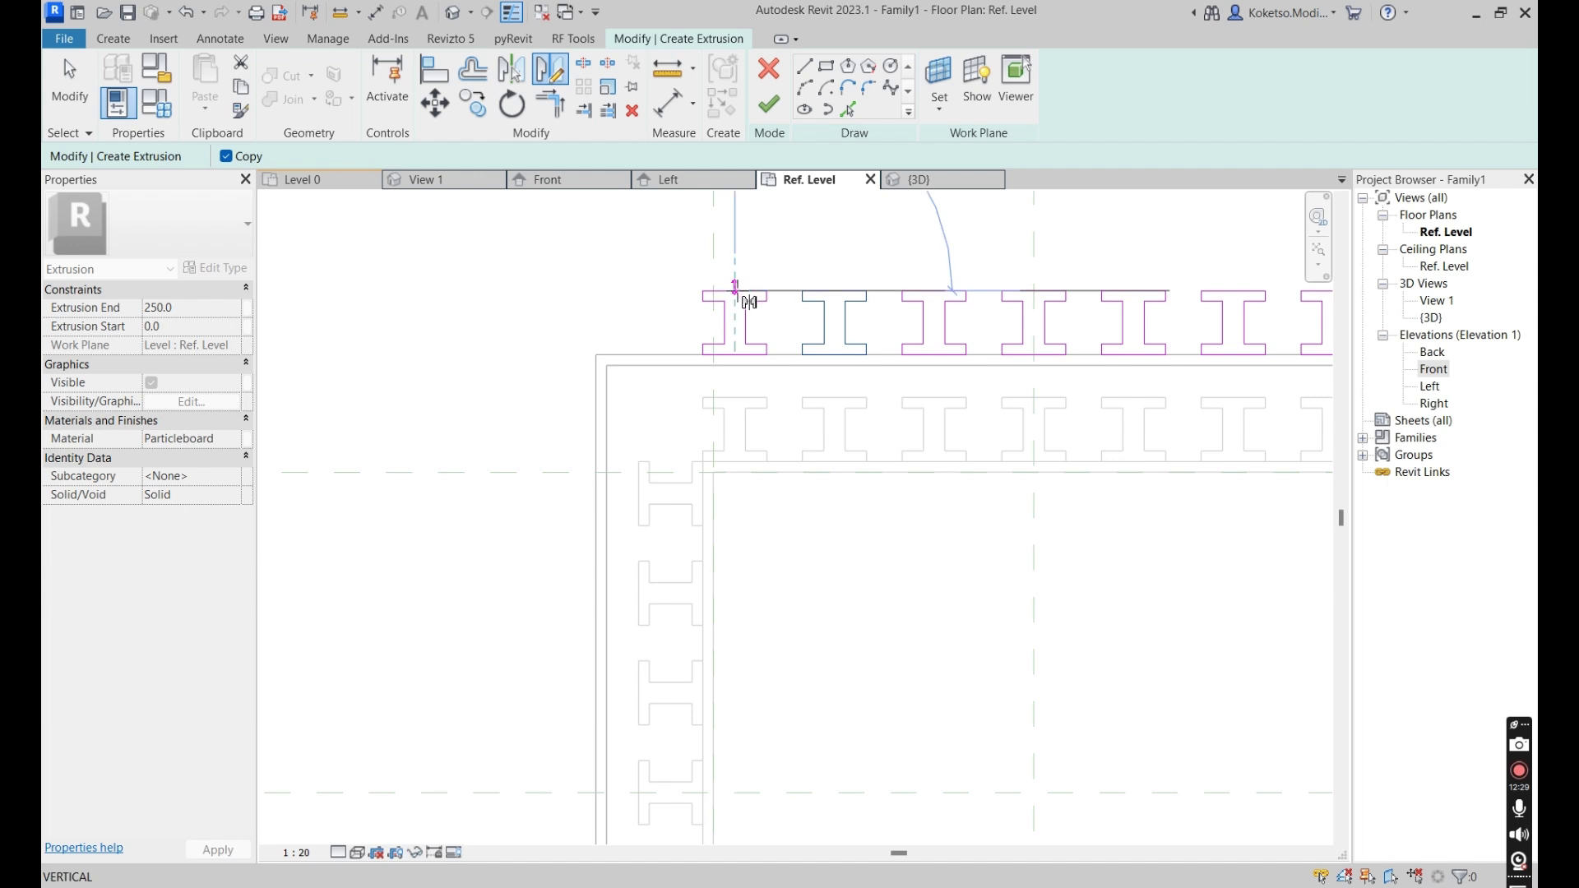
{"action": "left_click", "coordinate": [735, 383]}
{"action": "scroll", "coordinate": [671, 325], "scroll_direction": "down", "scroll_amount": 3}
{"action": "left_click", "coordinate": [894, 439]}
{"action": "scroll", "coordinate": [899, 420], "scroll_direction": "up", "scroll_amount": 2}
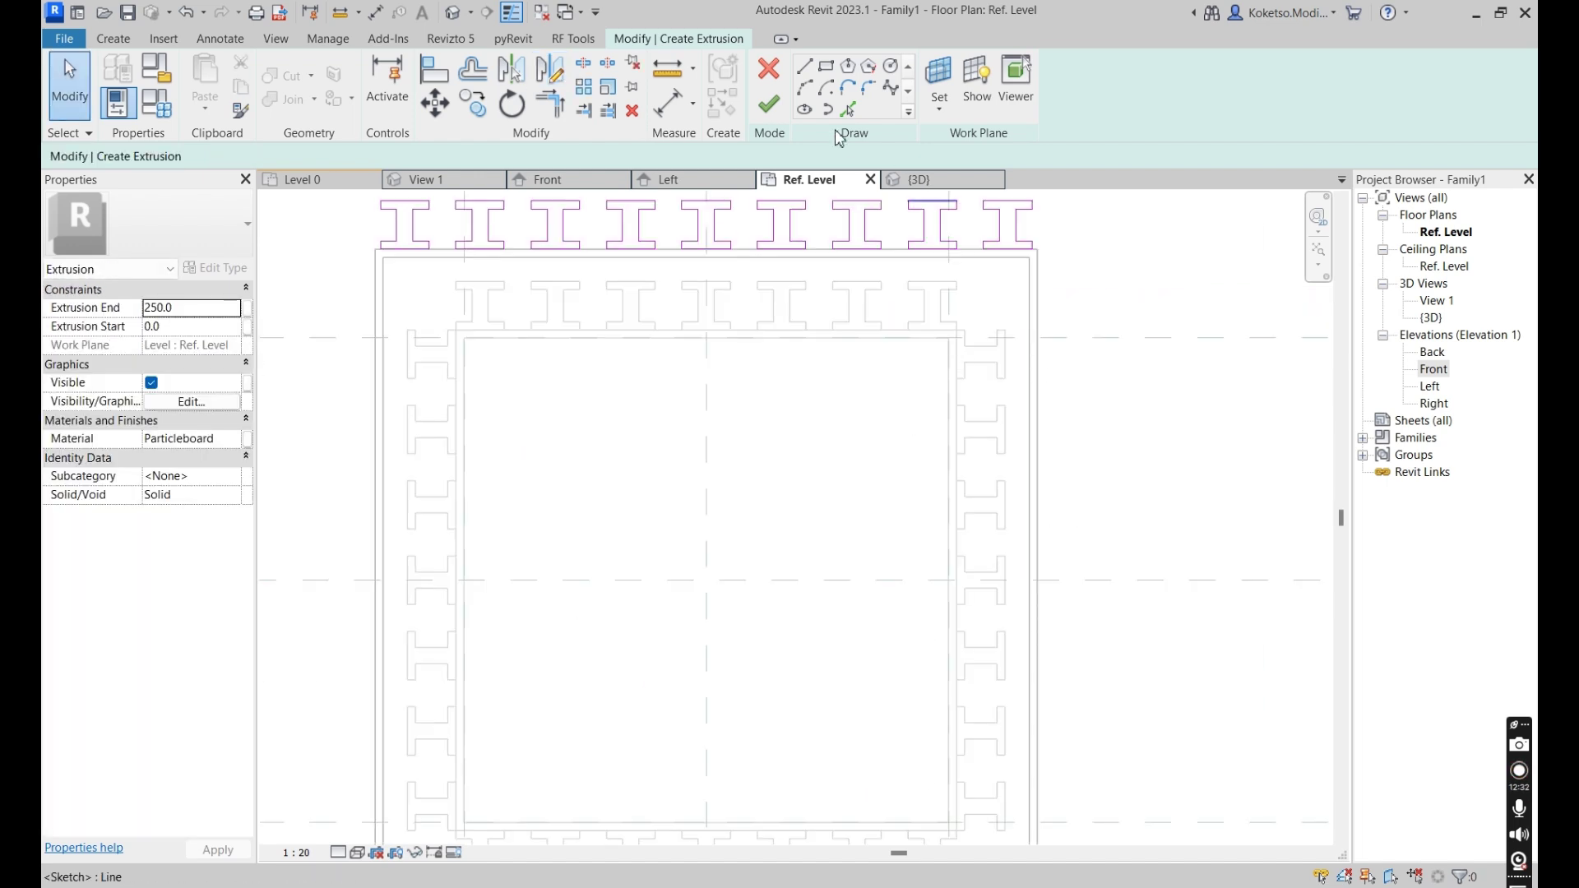
{"action": "left_click", "coordinate": [847, 108]}
{"action": "scroll", "coordinate": [1024, 366], "scroll_direction": "up", "scroll_amount": 4}
Trace a sideways H-profile from existing edges with Pick Lines.
{"action": "scroll", "coordinate": [968, 345], "scroll_direction": "up", "scroll_amount": 2}
{"action": "left_click", "coordinate": [992, 411]}
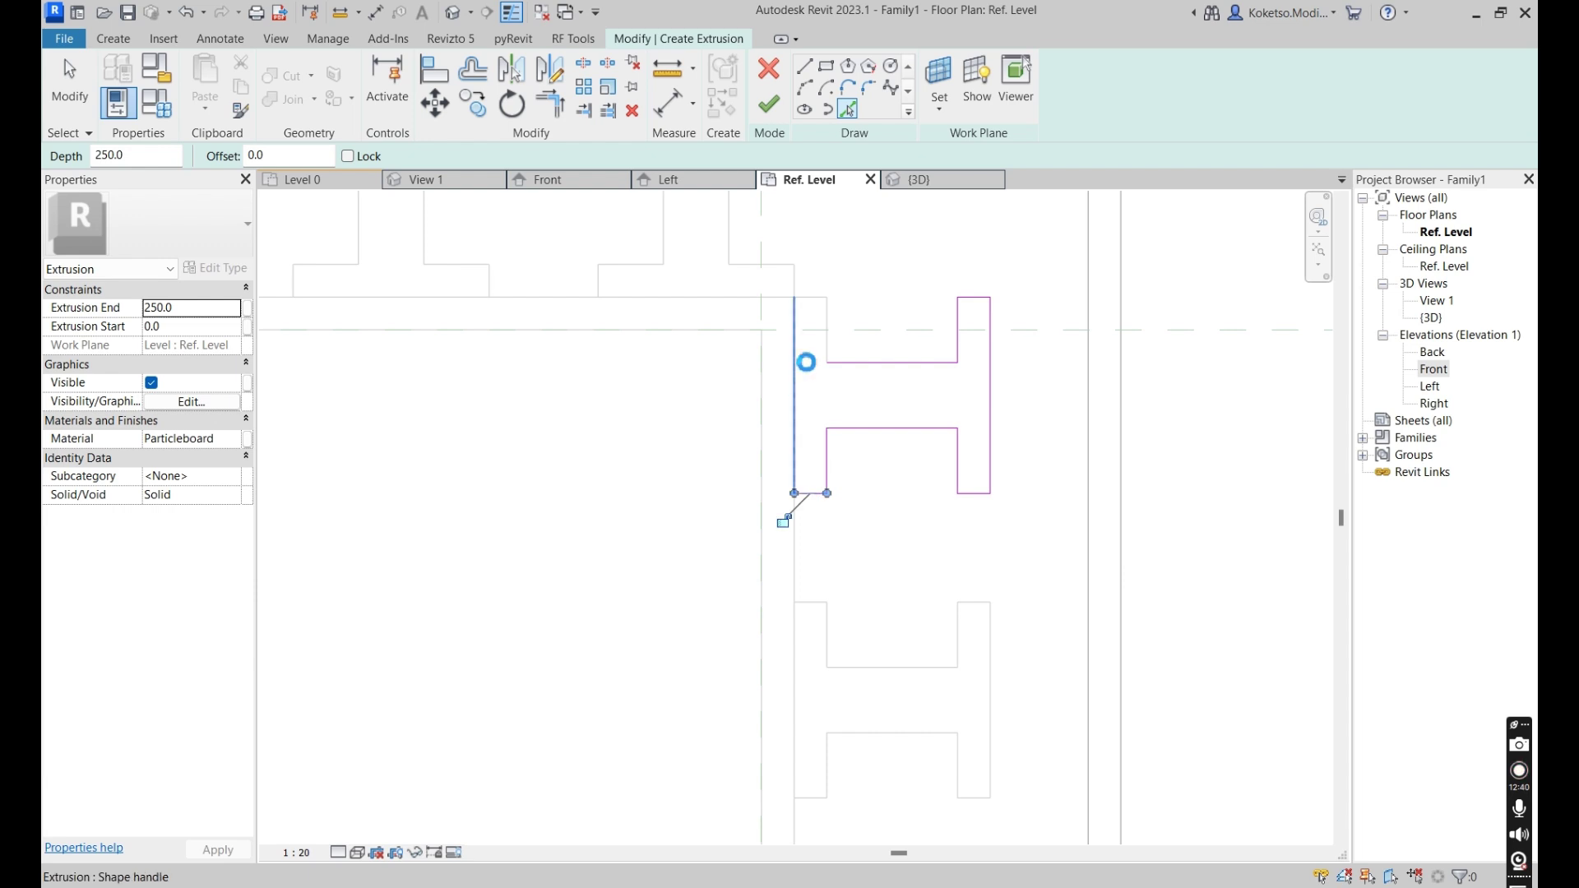
{"action": "left_click", "coordinate": [837, 339]}
{"action": "key", "text": "Escape"}
Move the 12-line H-profile to sit beside the casing's right edge.
{"action": "left_click_drag", "start_coordinate": [1093, 744], "coordinate": [685, 218]}
{"action": "left_click", "coordinate": [435, 103]}
{"action": "left_click", "coordinate": [794, 395]}
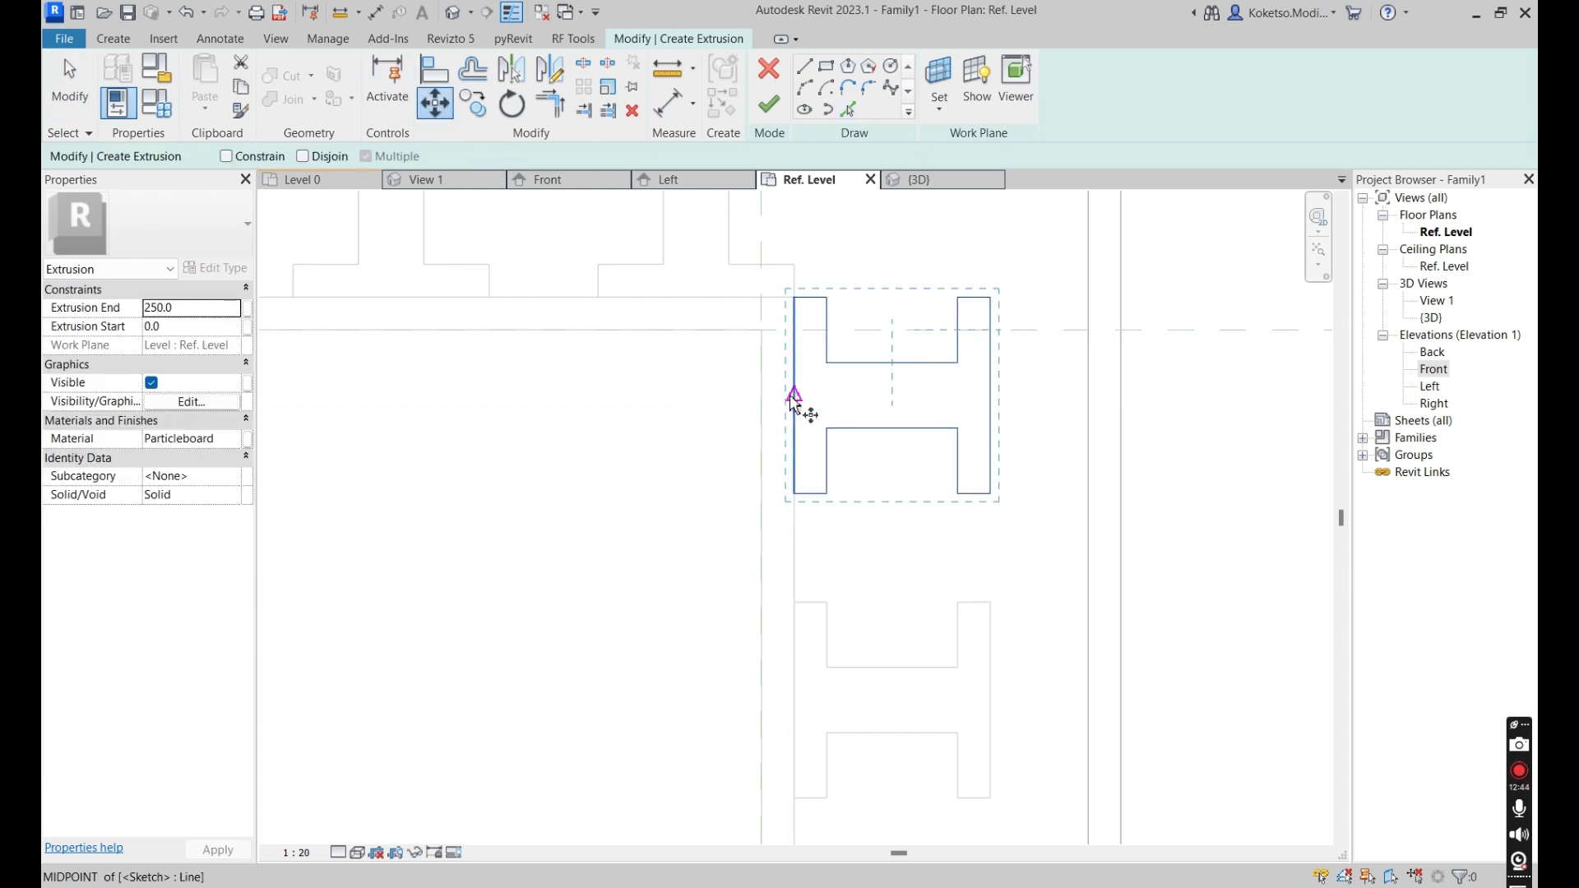
{"action": "left_click", "coordinate": [1121, 396]}
{"action": "scroll", "coordinate": [1015, 338], "scroll_direction": "down", "scroll_amount": 6}
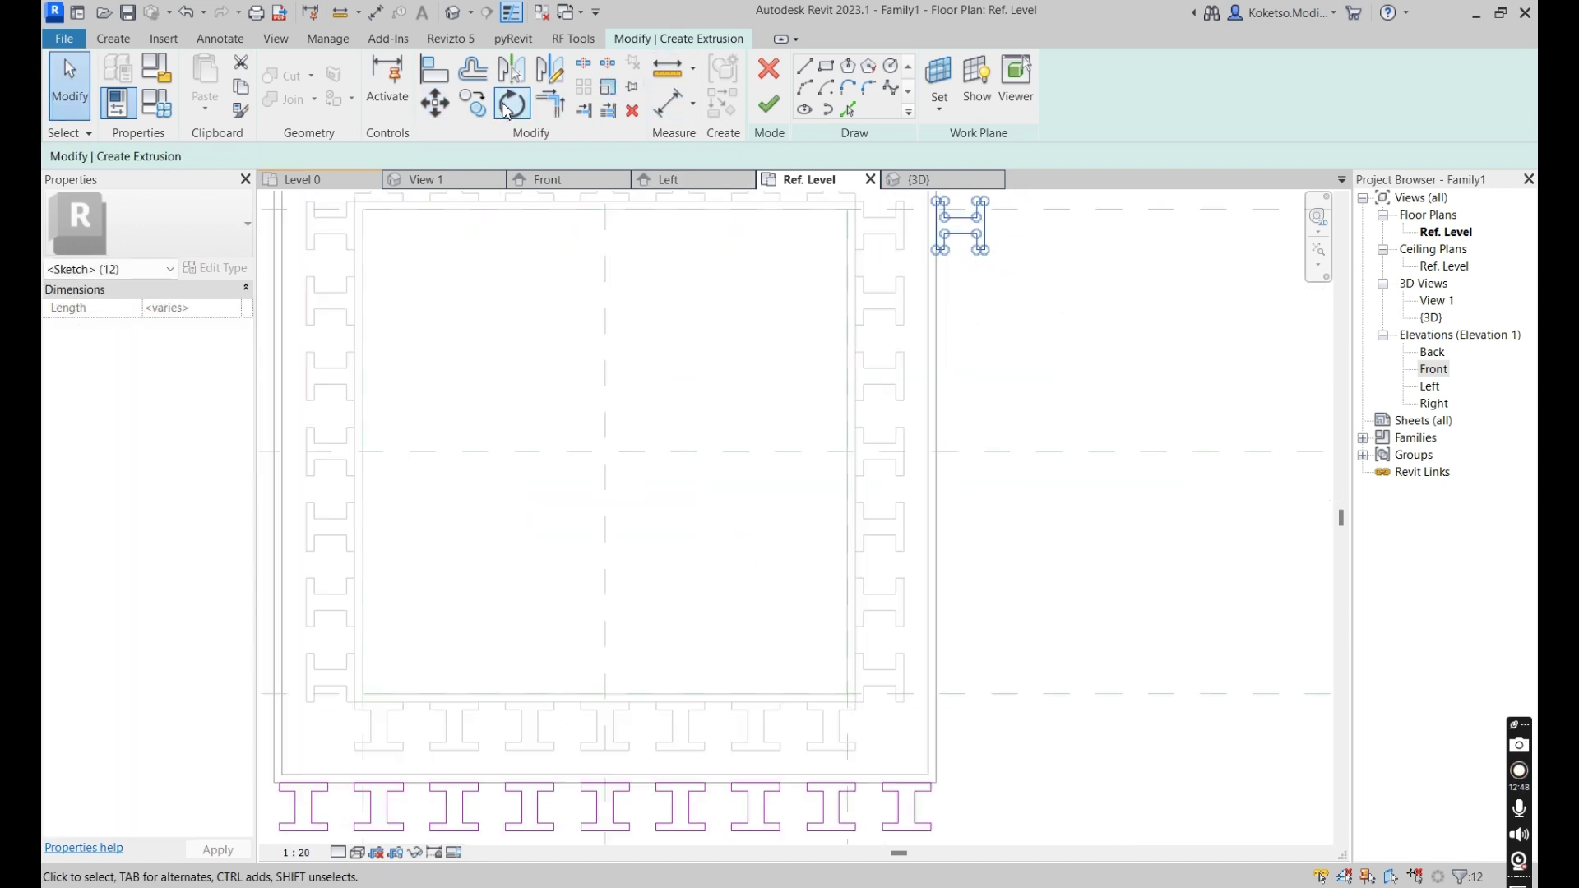
Copy the H-profile several times down the right side of the casing.
{"action": "left_click", "coordinate": [472, 103]}
{"action": "scroll", "coordinate": [999, 325], "scroll_direction": "up", "scroll_amount": 4}
{"action": "left_click", "coordinate": [906, 223]}
{"action": "left_click", "coordinate": [907, 354]}
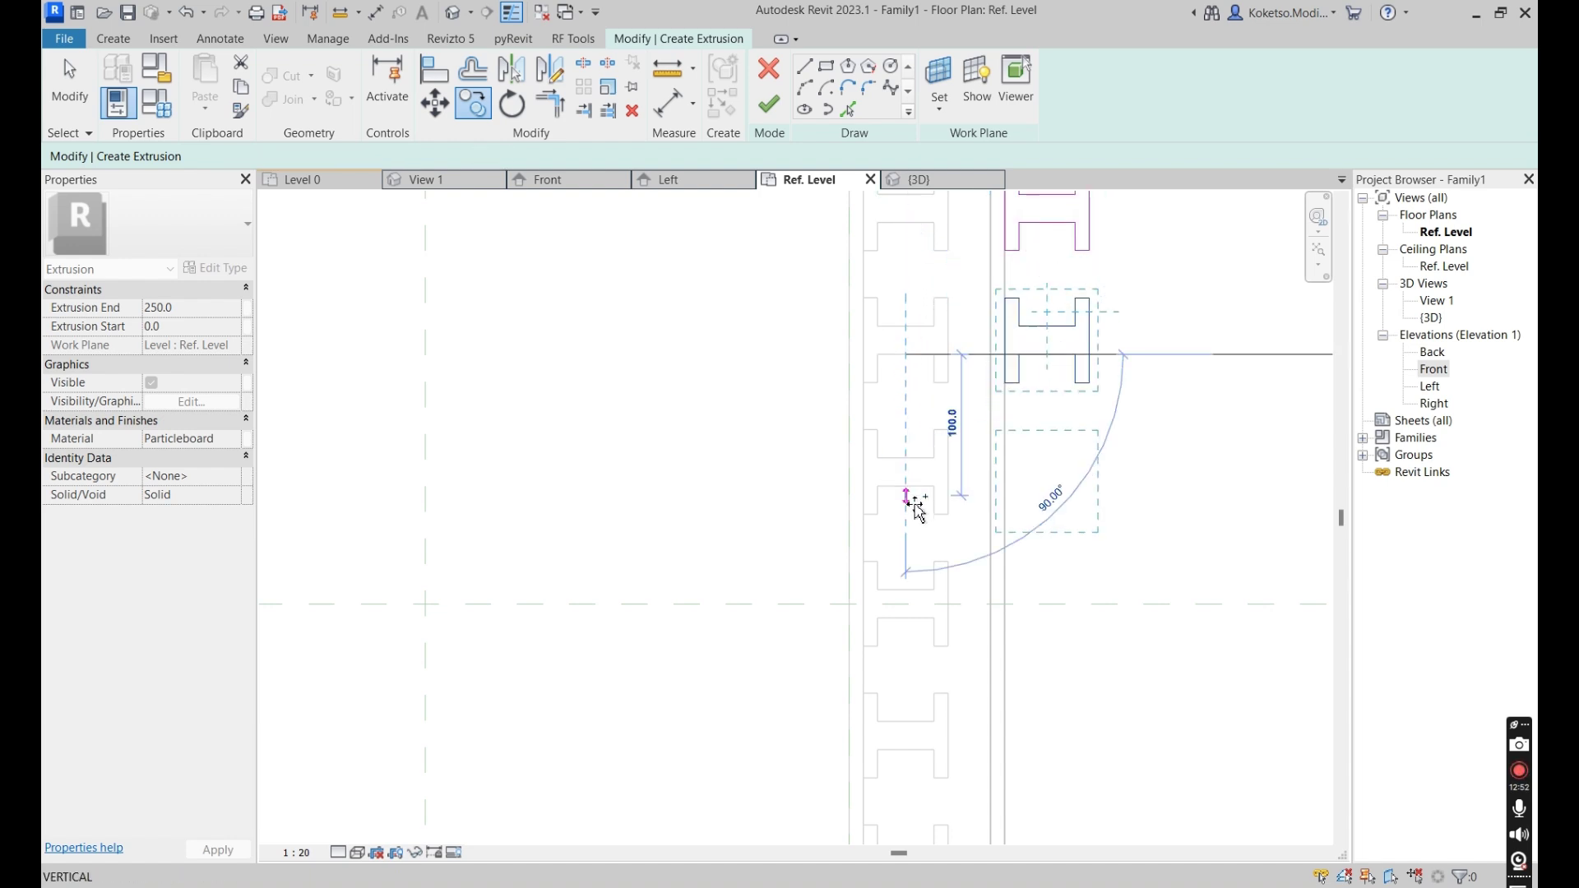
{"action": "middle_click_drag", "start_coordinate": [905, 485], "coordinate": [893, 383]}
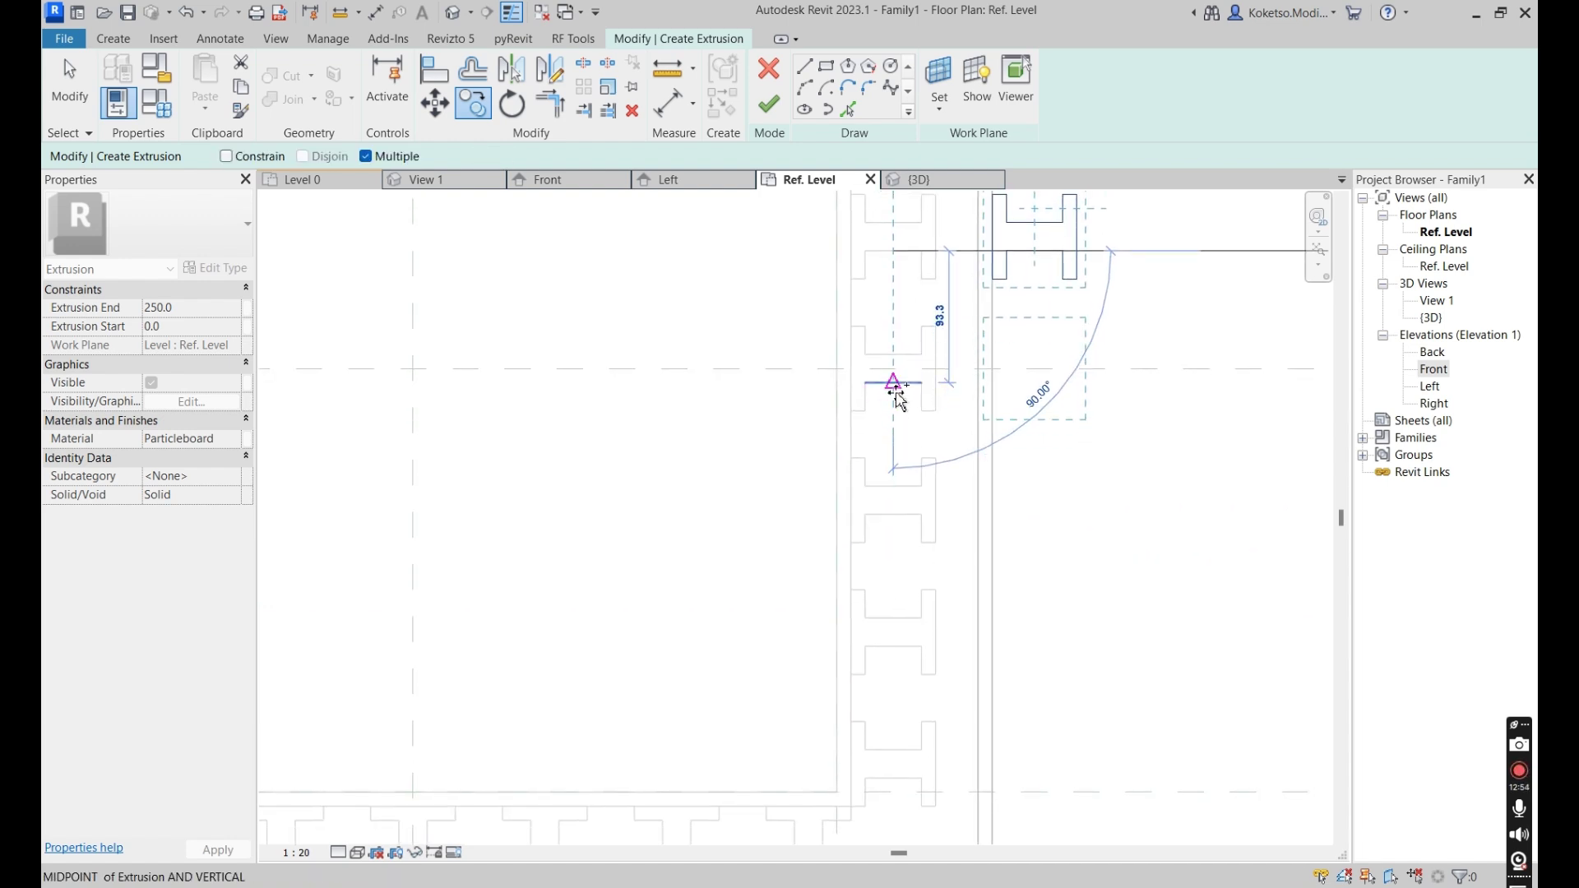
{"action": "left_click", "coordinate": [895, 515]}
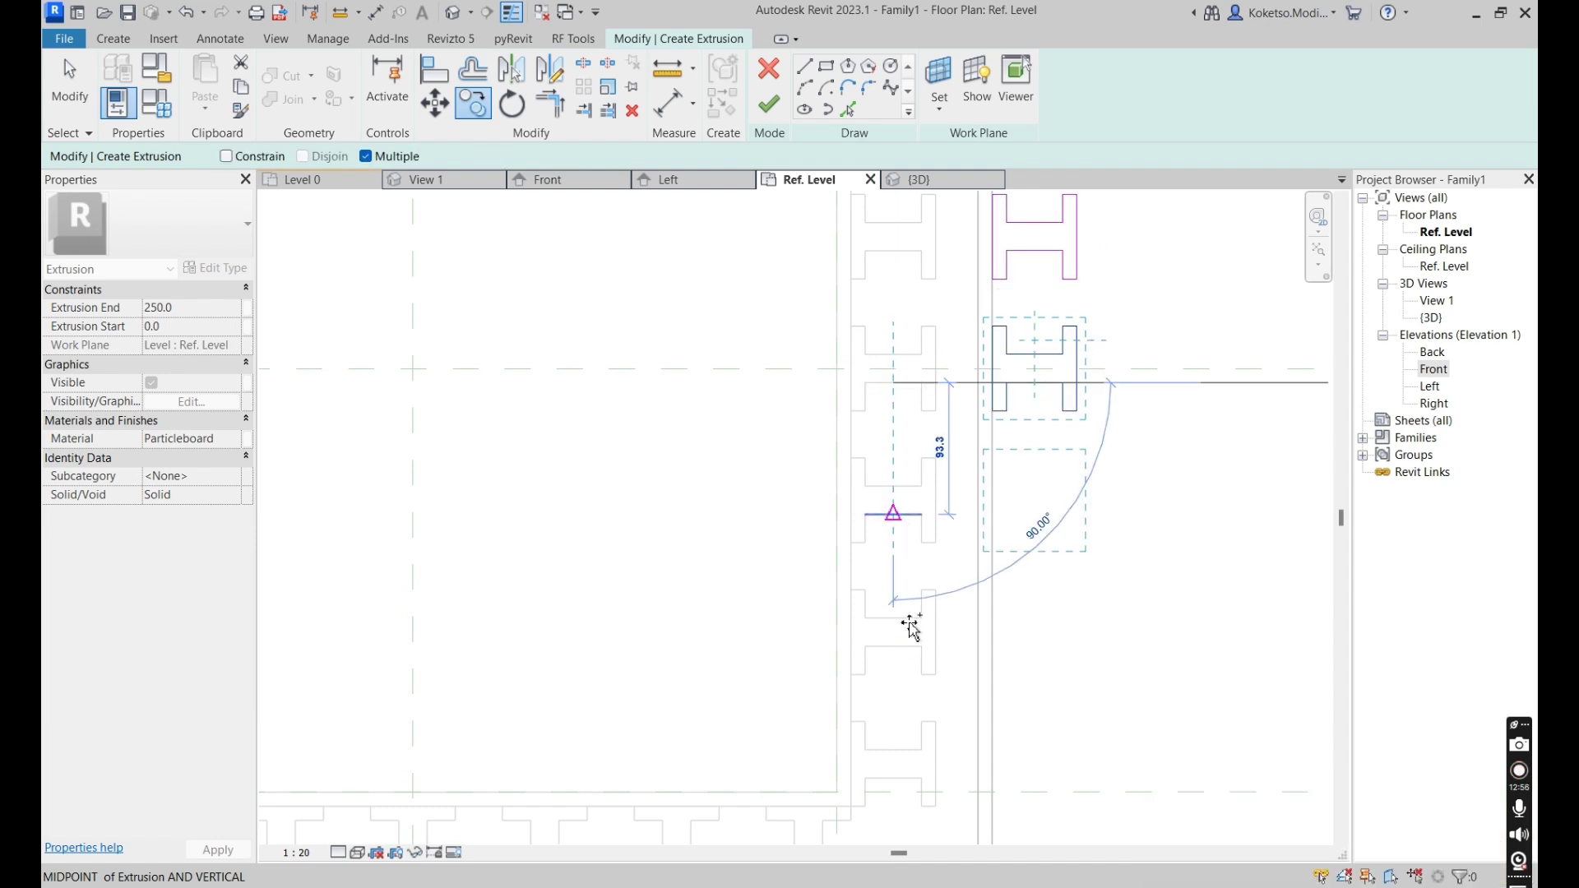
{"action": "middle_click_drag", "start_coordinate": [910, 637], "coordinate": [909, 364]}
{"action": "key", "text": "c"}
{"action": "key", "text": "o"}
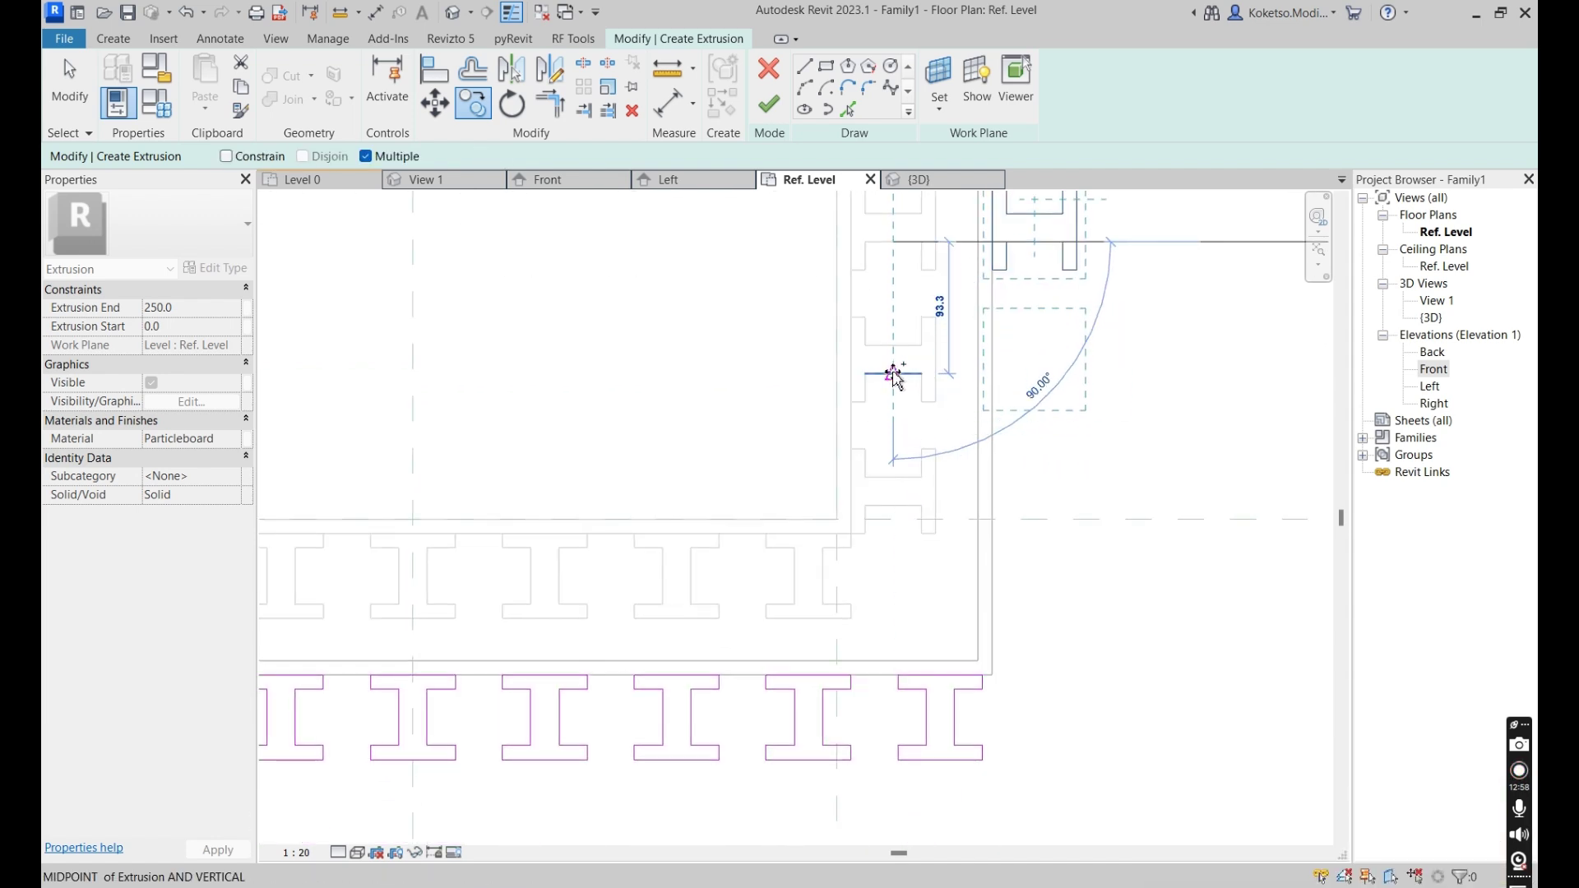
{"action": "left_click", "coordinate": [892, 403]}
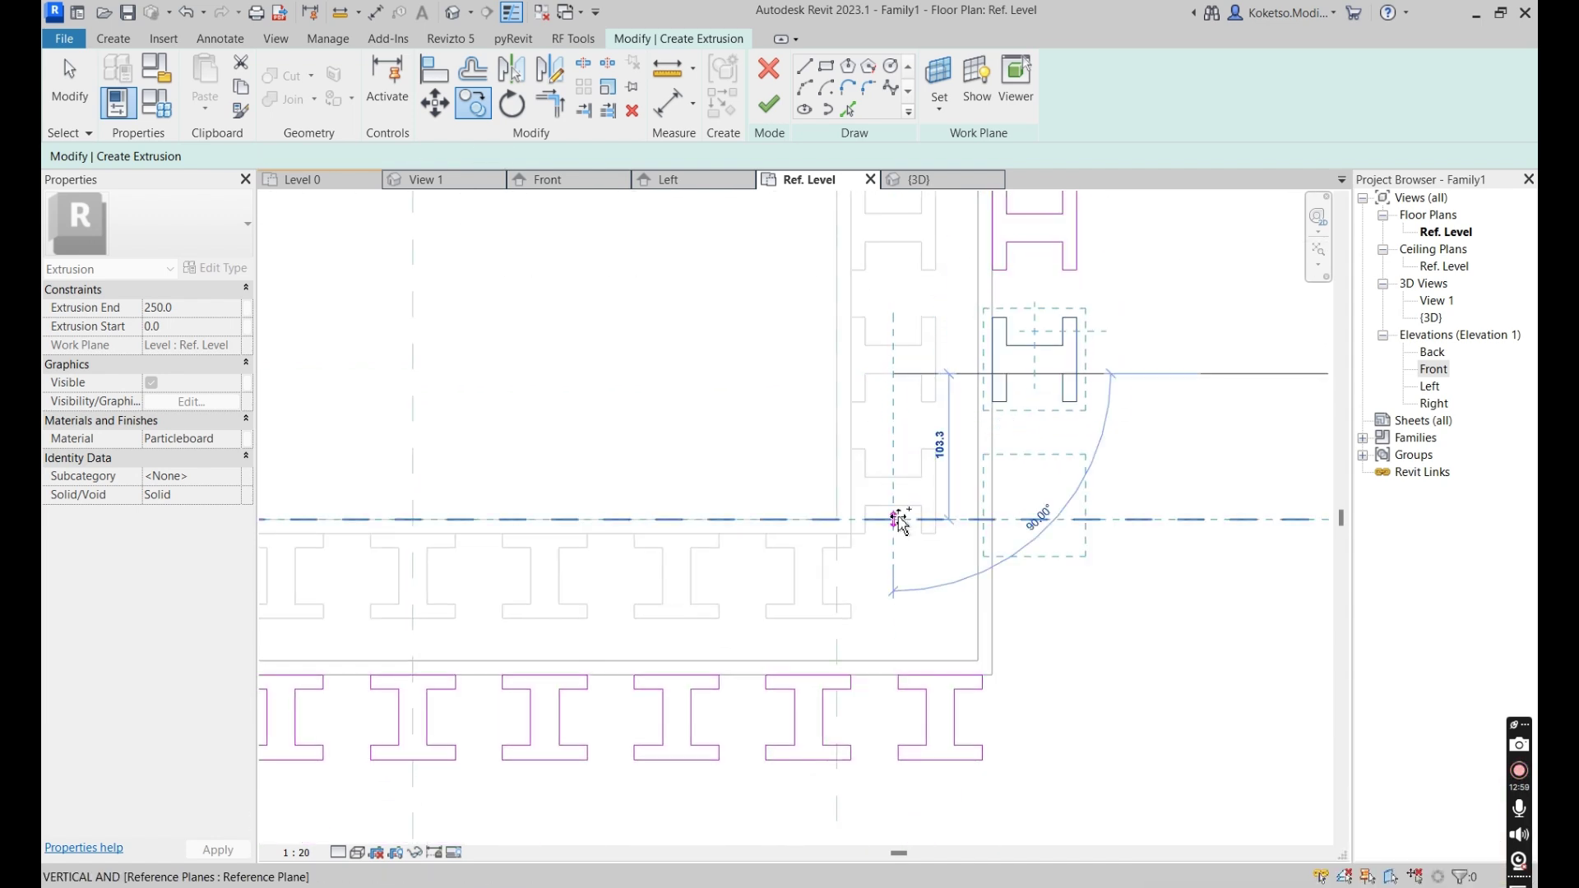
{"action": "left_click", "coordinate": [911, 580]}
{"action": "key", "text": "Escape"}
Mirror one H-profile to add another below it on the right side.
{"action": "left_click_drag", "start_coordinate": [1127, 433], "coordinate": [913, 292]}
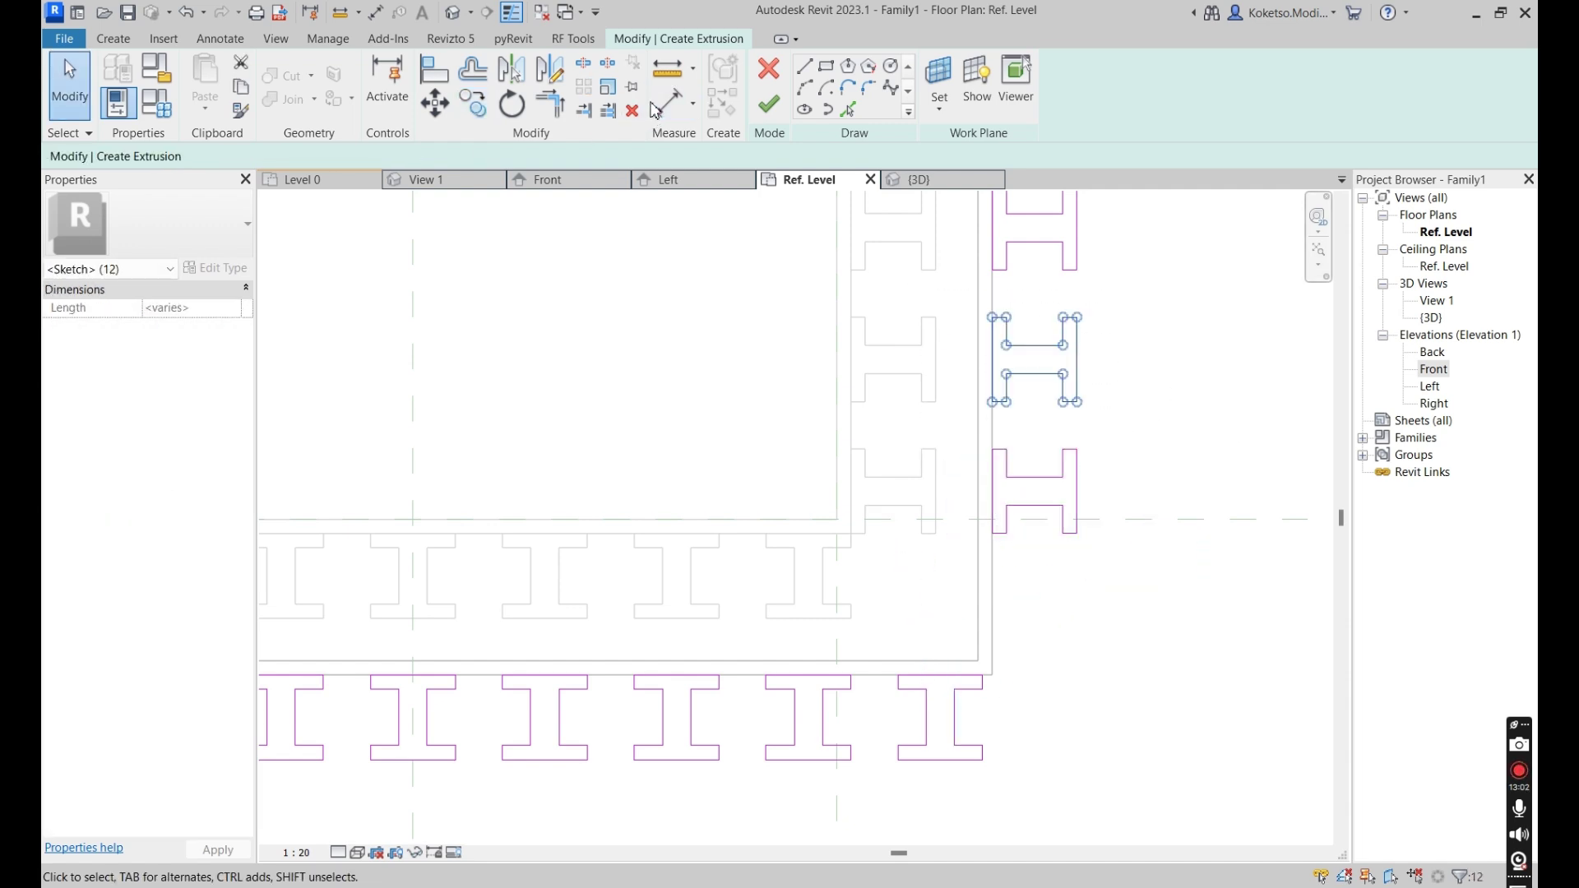
{"action": "left_click", "coordinate": [551, 69]}
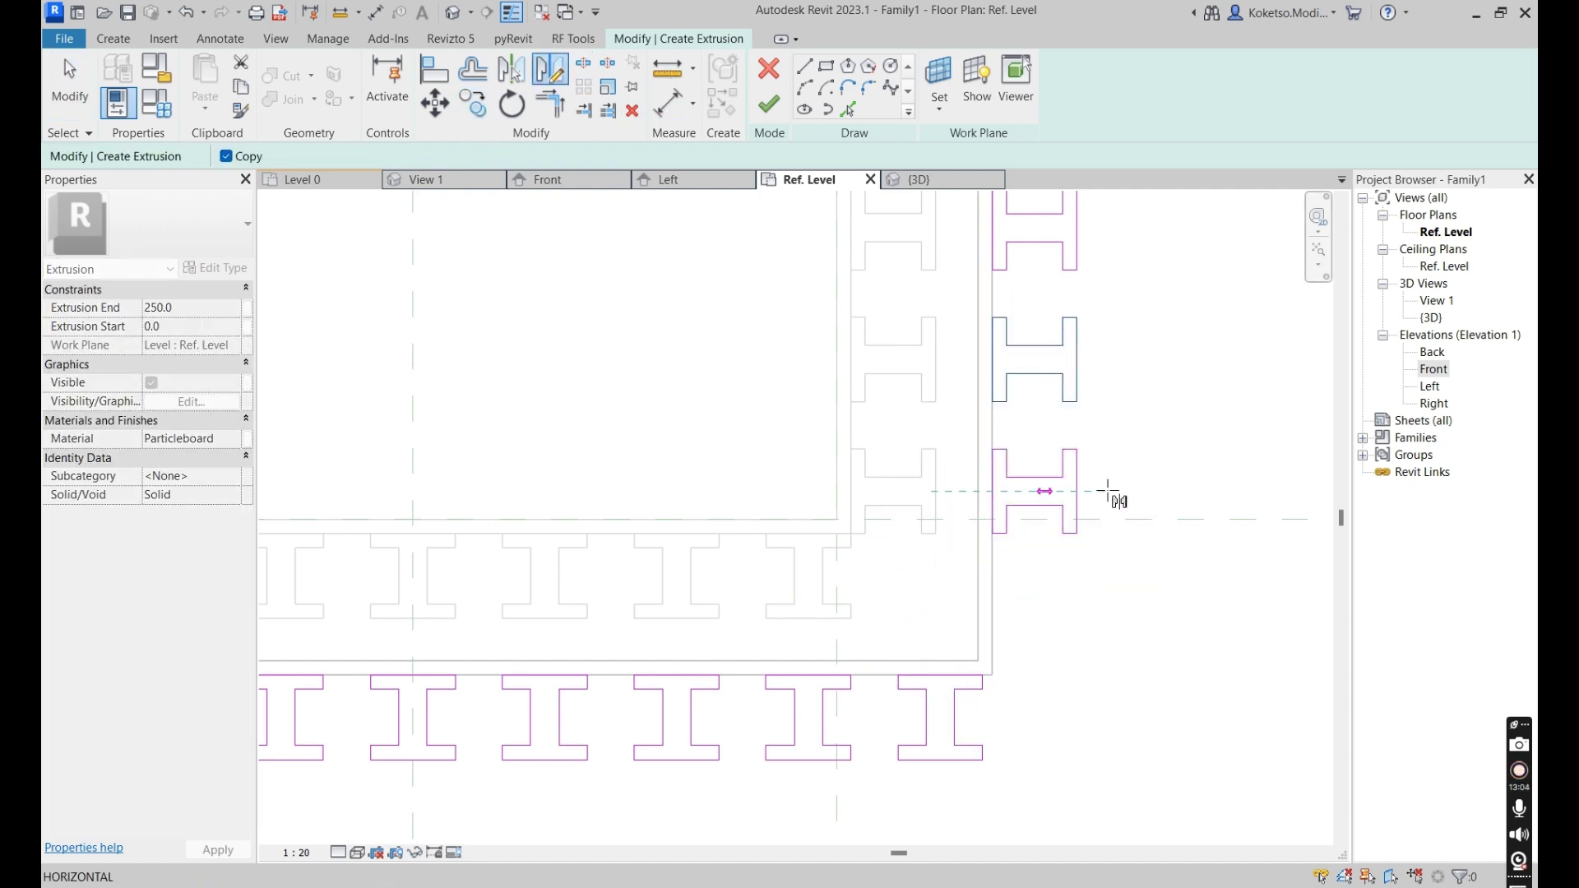
{"action": "left_click", "coordinate": [1149, 539]}
{"action": "scroll", "coordinate": [1146, 469], "scroll_direction": "down", "scroll_amount": 2}
{"action": "middle_click_drag", "start_coordinate": [1146, 468], "coordinate": [1005, 590]}
{"action": "middle_click_drag", "start_coordinate": [987, 504], "coordinate": [1010, 750]}
{"action": "scroll", "coordinate": [960, 335], "scroll_direction": "up", "scroll_amount": 2}
{"action": "left_click", "coordinate": [1082, 455]}
Mirror another H-profile to fill the remaining gap near the top-right corner.
{"action": "left_click_drag", "start_coordinate": [1016, 550], "coordinate": [884, 454]}
{"action": "left_click", "coordinate": [557, 72]}
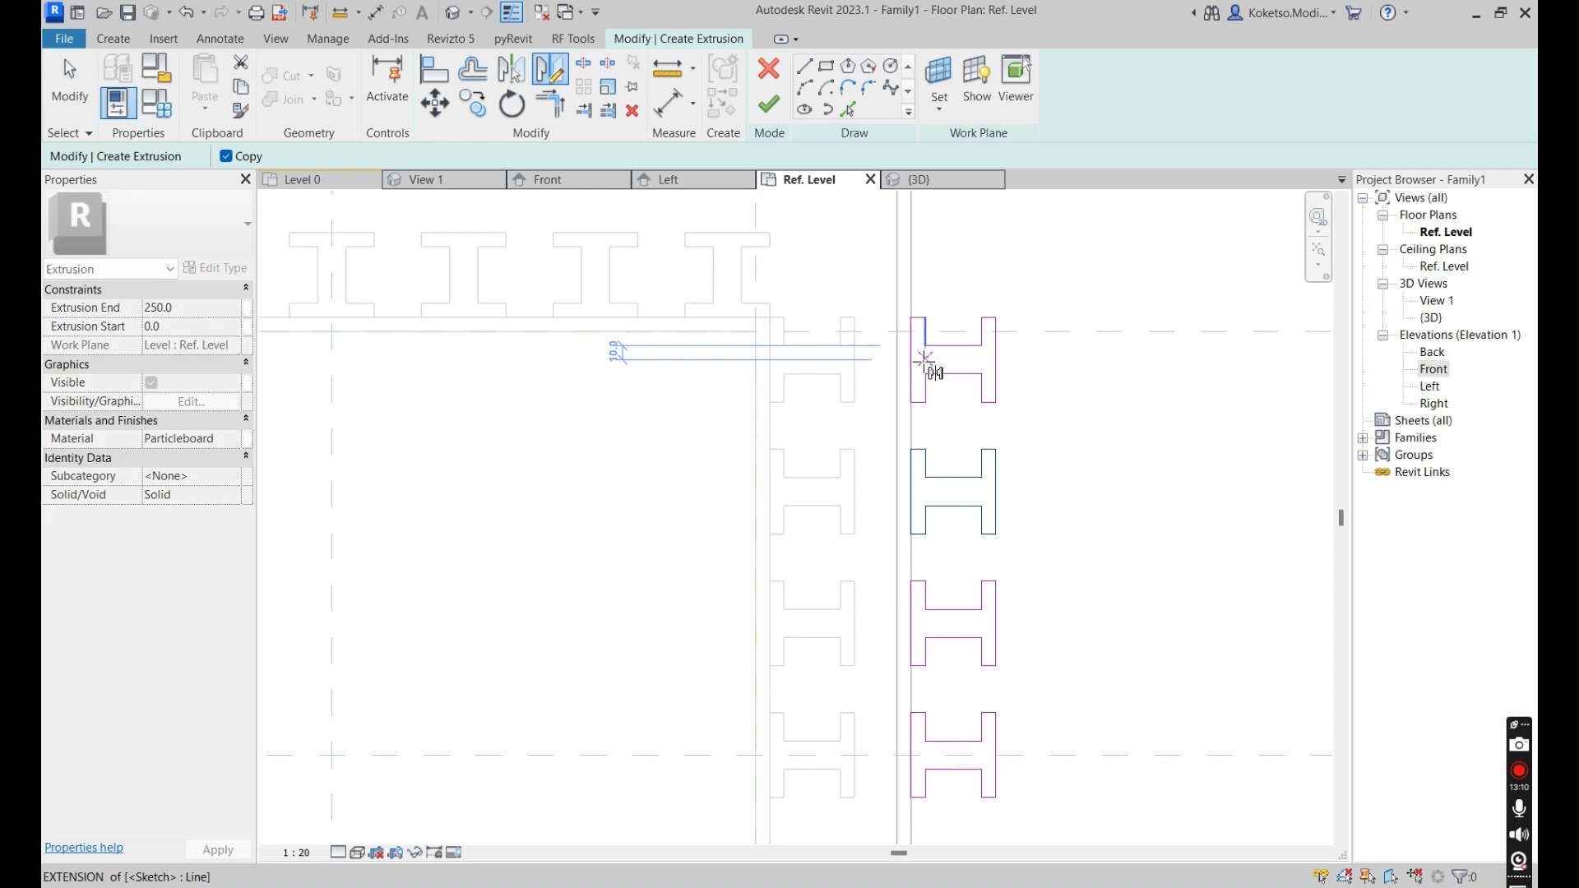
{"action": "scroll", "coordinate": [1040, 420], "scroll_direction": "down", "scroll_amount": 5}
{"action": "left_click", "coordinate": [1020, 306]}
{"action": "scroll", "coordinate": [1020, 306], "scroll_direction": "up", "scroll_amount": 1}
{"action": "scroll", "coordinate": [1028, 309], "scroll_direction": "down", "scroll_amount": 5}
{"action": "scroll", "coordinate": [1110, 506], "scroll_direction": "up", "scroll_amount": 5}
Mirror all right-side H-profiles across the centre reference plane and finish the sketch.
{"action": "mouse_move", "coordinate": [1052, 716]}
{"action": "left_mouse_down"}
{"action": "mouse_move", "coordinate": [892, 353]}
{"action": "mouse_move", "coordinate": [944, 352]}
{"action": "mouse_move", "coordinate": [893, 333]}
{"action": "mouse_move", "coordinate": [888, 260]}
{"action": "left_mouse_up"}
{"action": "left_click", "coordinate": [507, 77]}
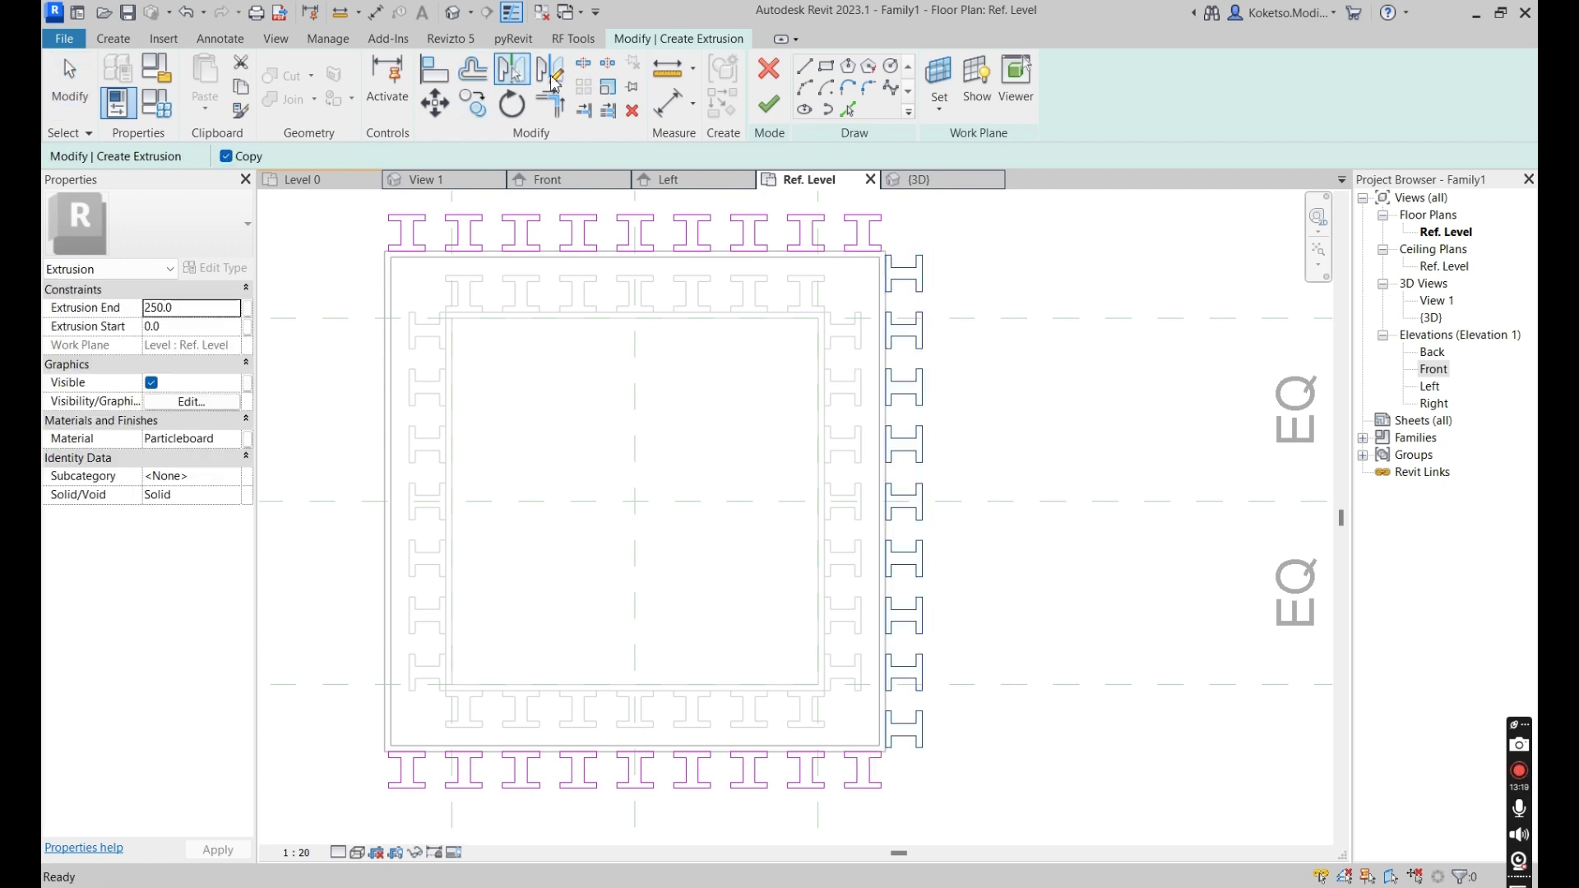
{"action": "left_click", "coordinate": [635, 421]}
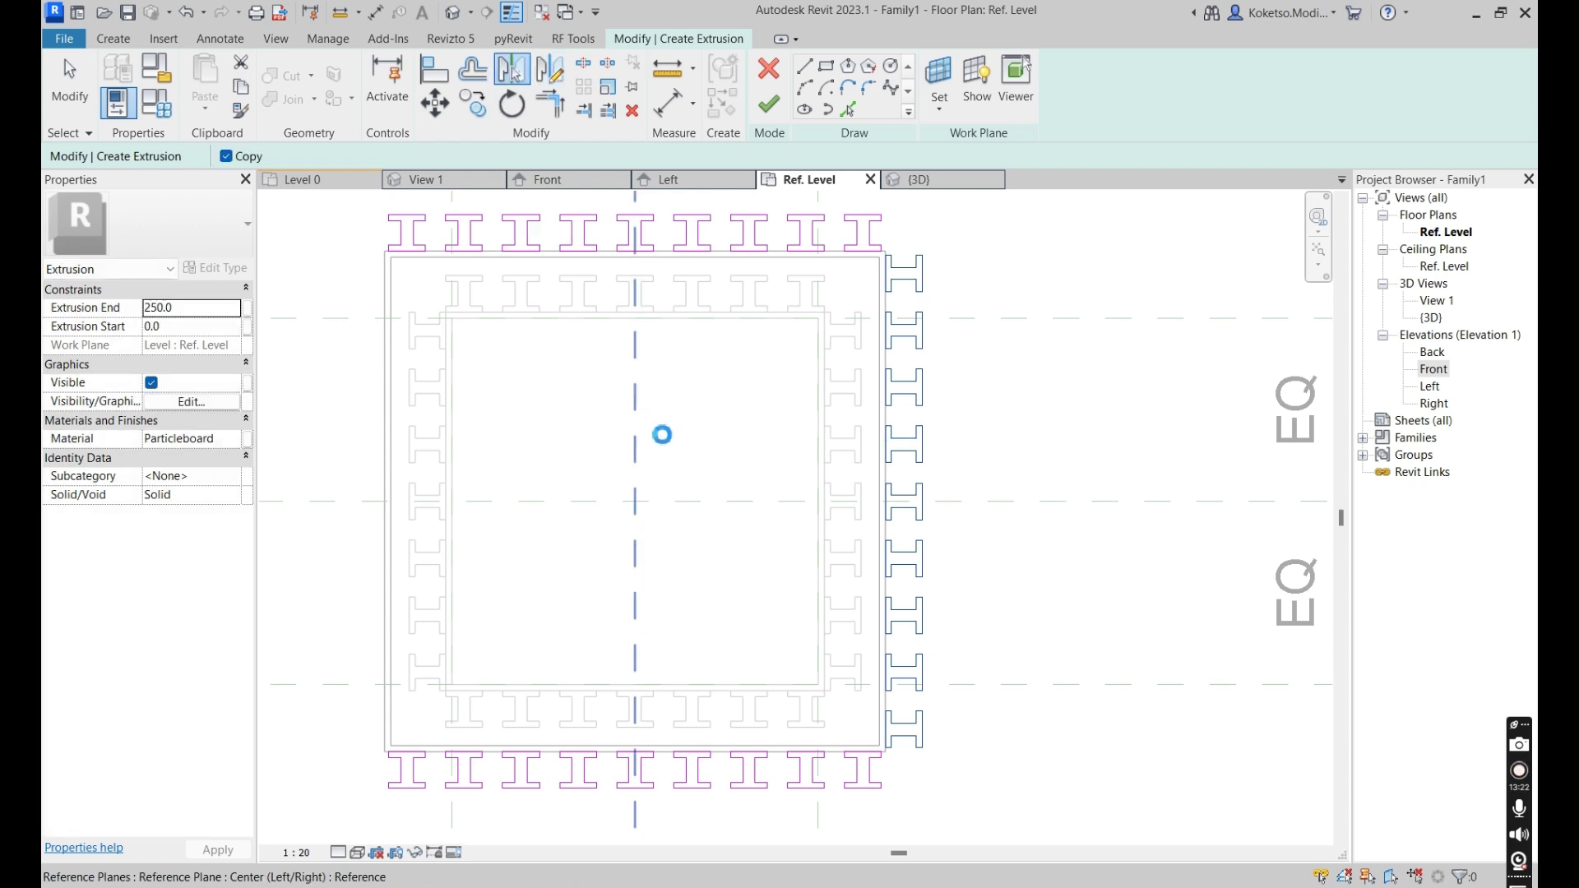
{"action": "left_click", "coordinate": [585, 402]}
{"action": "scroll", "coordinate": [577, 400], "scroll_direction": "down", "scroll_amount": 2}
{"action": "middle_click_drag", "start_coordinate": [594, 403], "coordinate": [739, 361]}
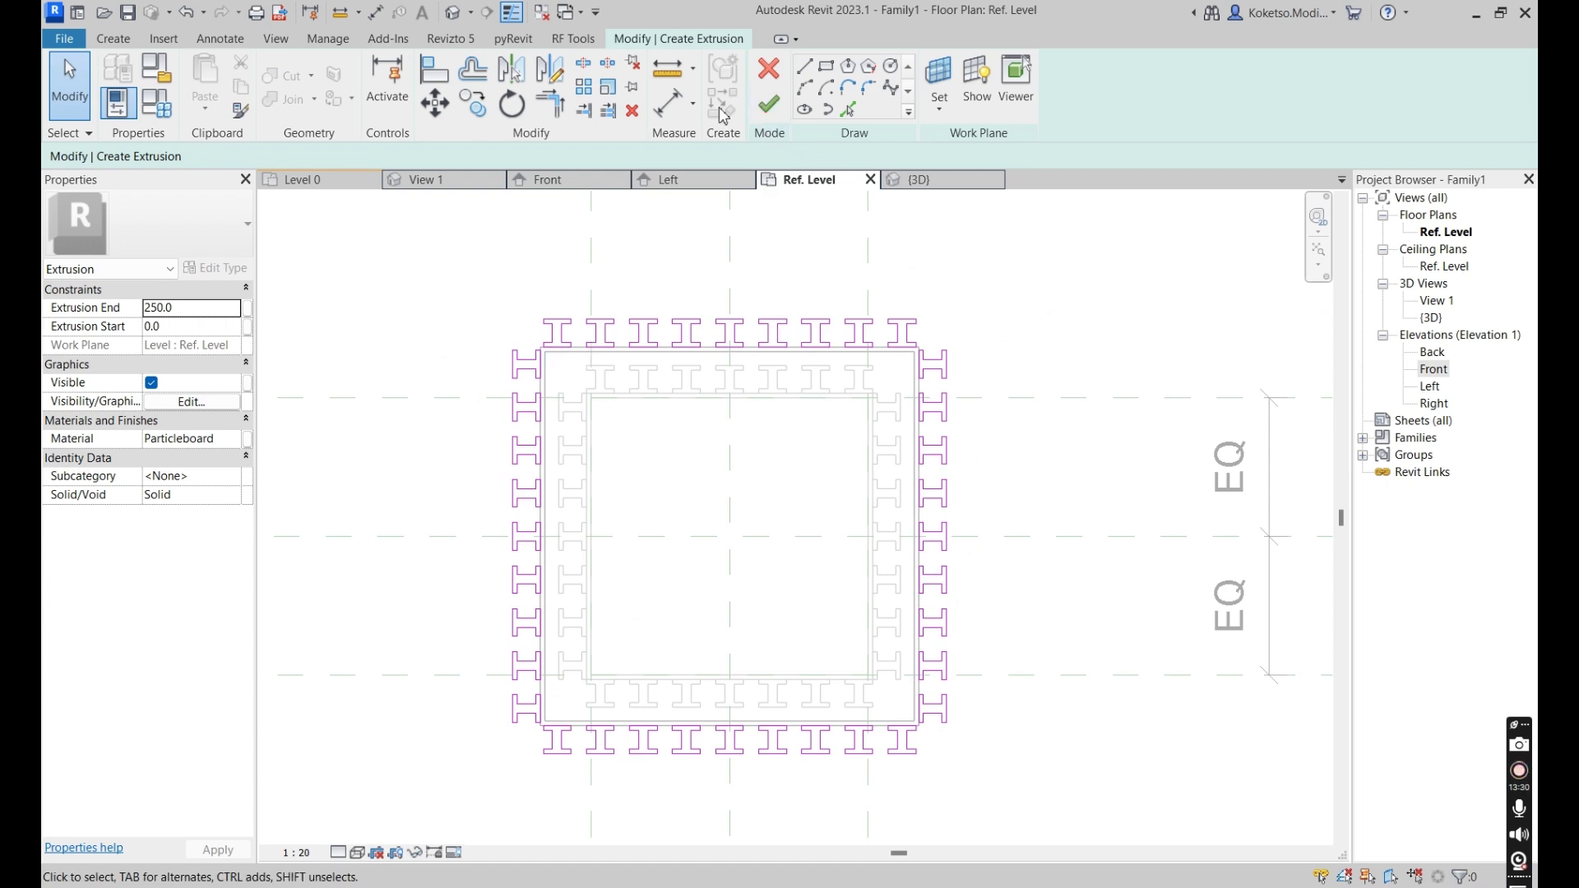
{"action": "left_click", "coordinate": [771, 105]}
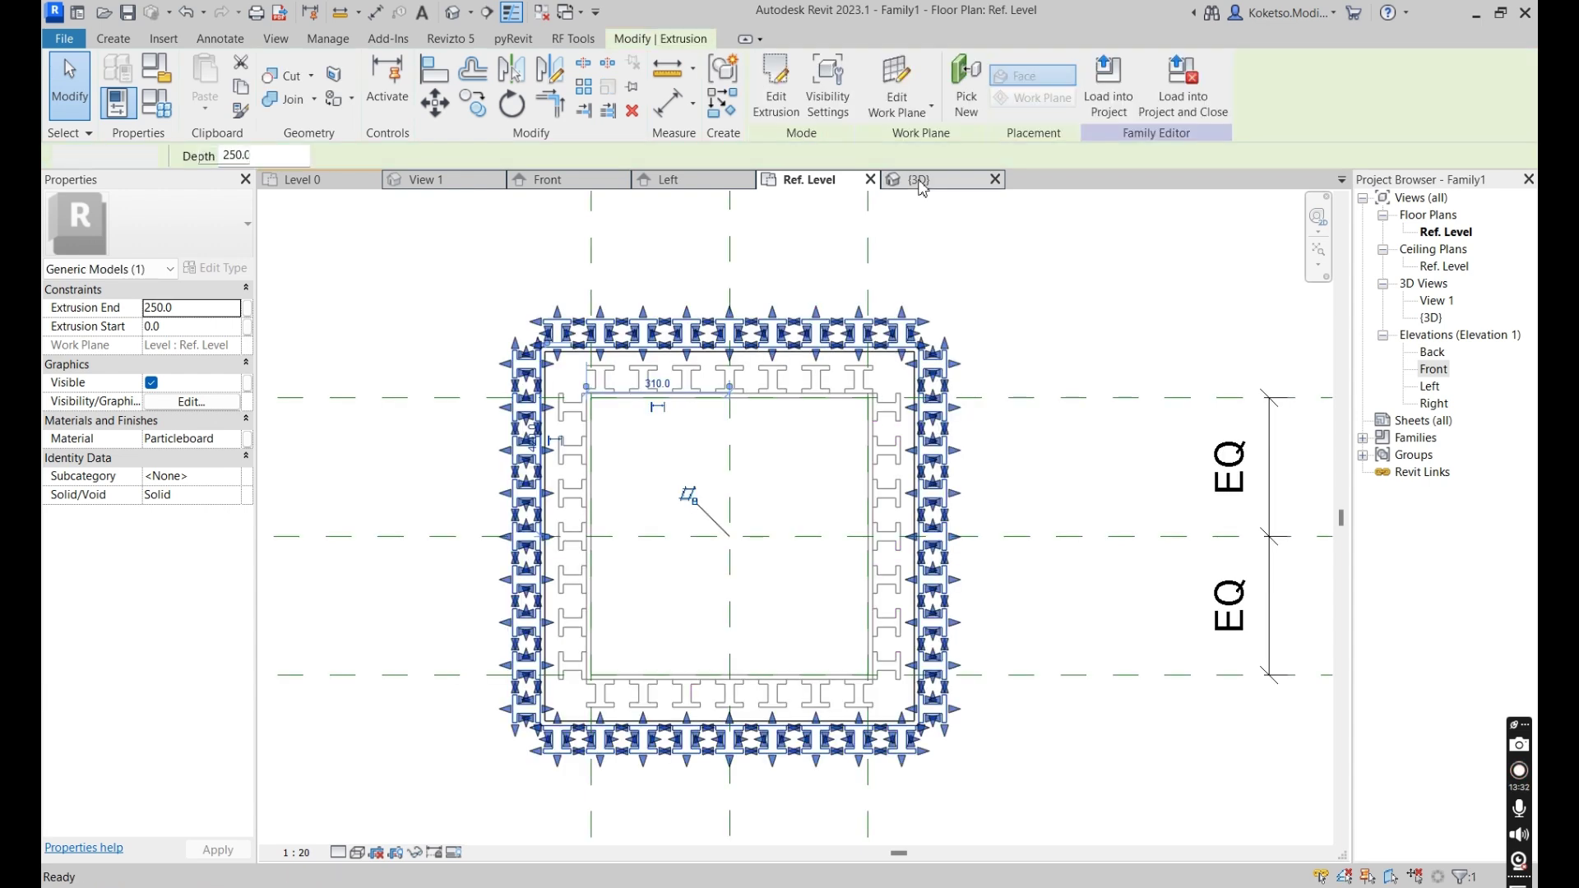
In the Front elevation, stretch the ring extrusion's top to the top reference plane and lock it.
{"action": "left_click", "coordinate": [921, 182]}
{"action": "scroll", "coordinate": [858, 375], "scroll_direction": "down", "scroll_amount": 4}
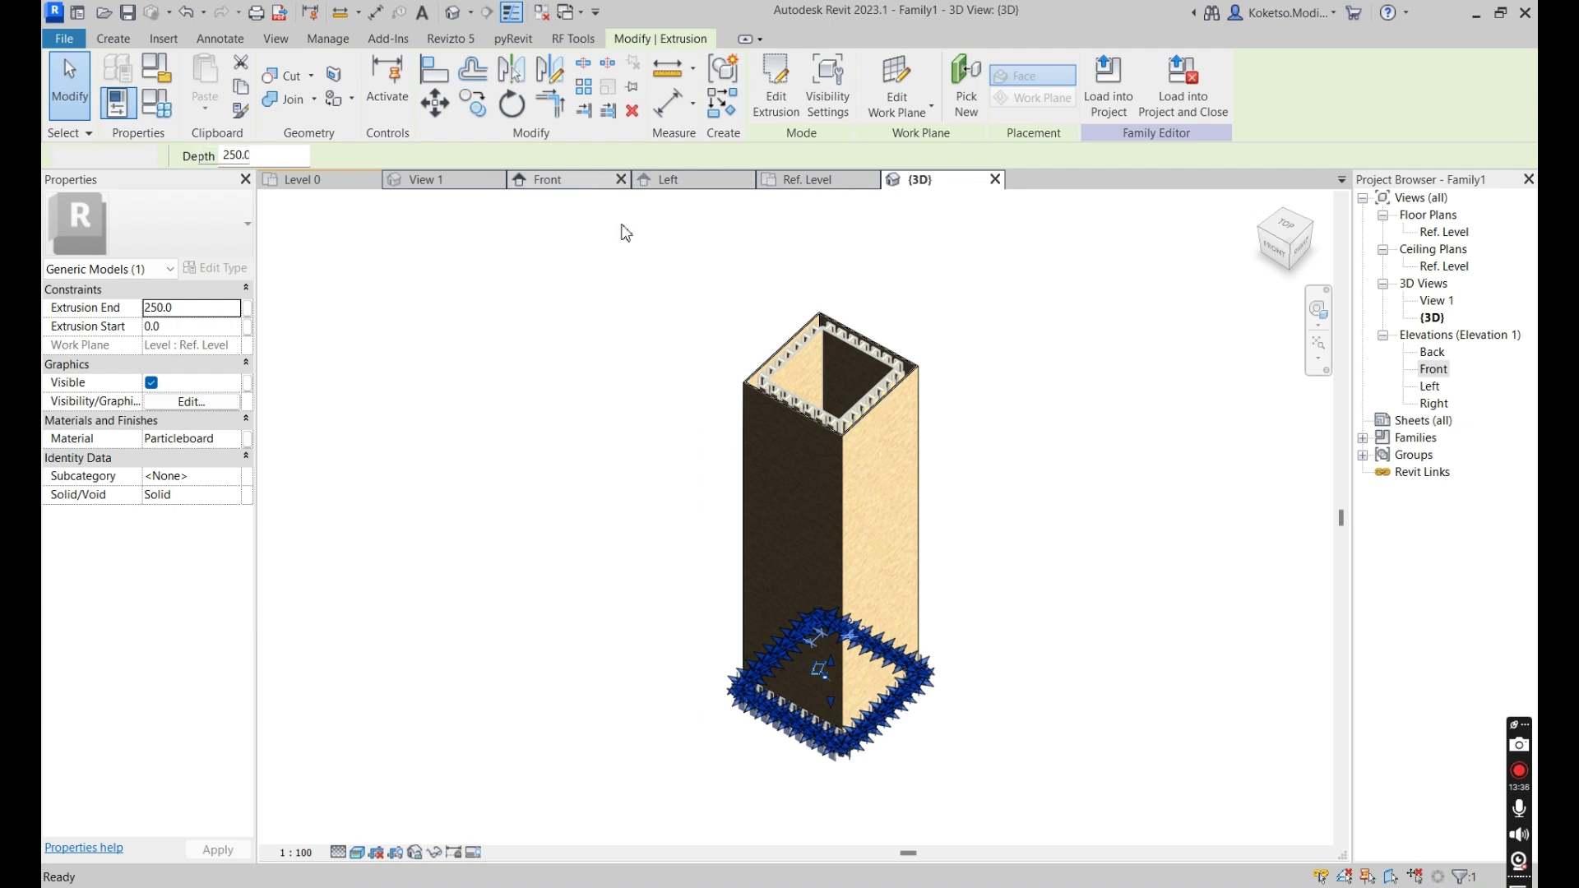
{"action": "left_click", "coordinate": [582, 181]}
{"action": "left_click", "coordinate": [642, 671]}
{"action": "left_click_drag", "start_coordinate": [646, 651], "coordinate": [649, 233]}
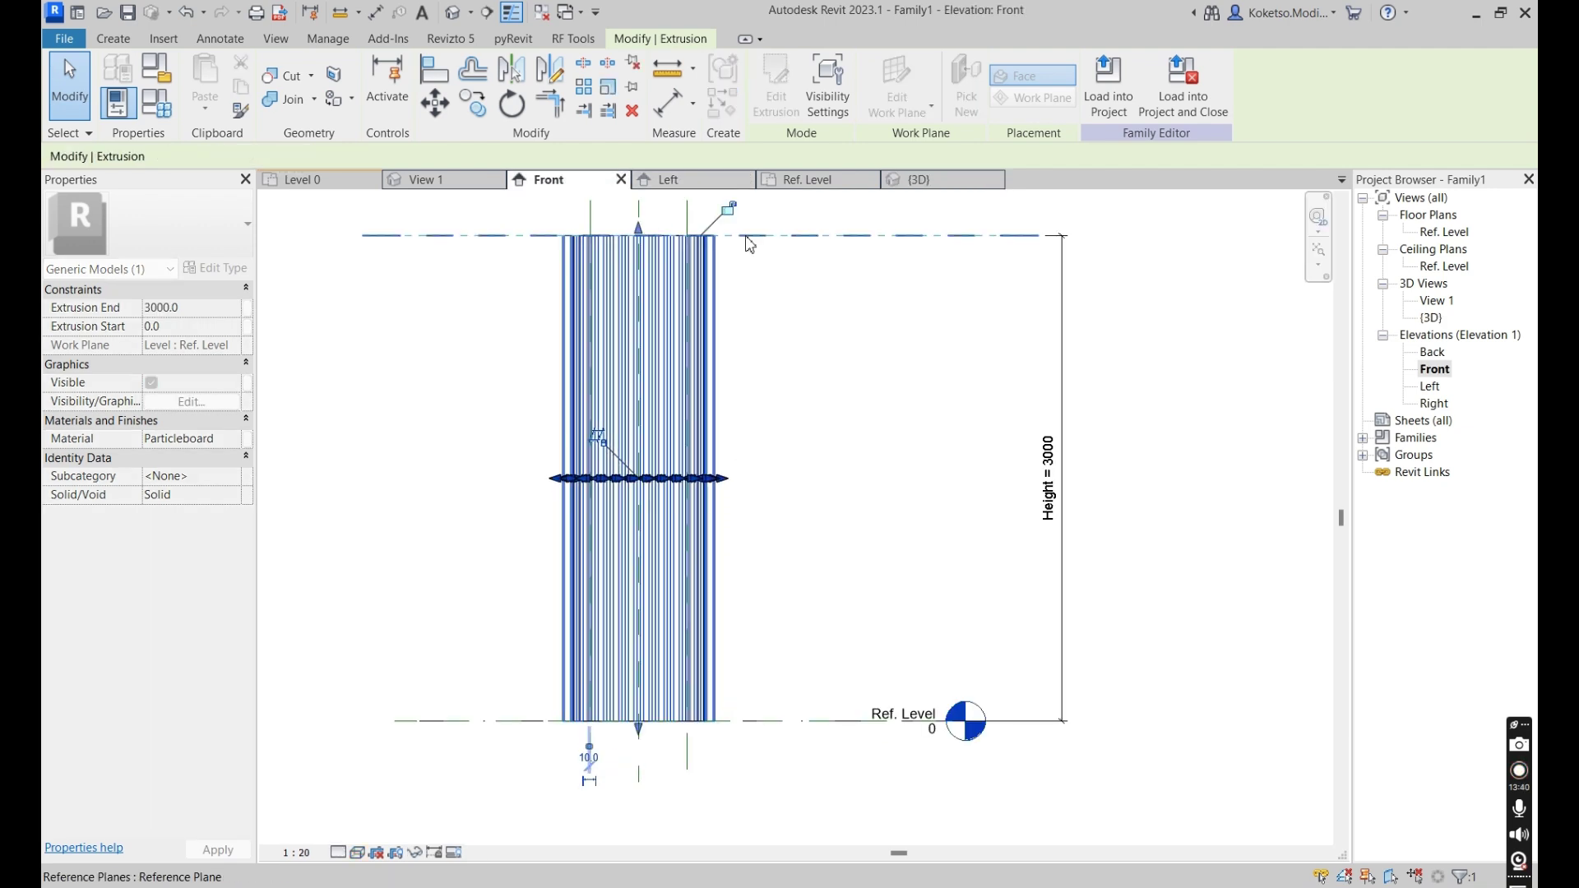
{"action": "left_click", "coordinate": [729, 211]}
Return to the 3D view, orbit to check the column top, and reselect the ring.
{"action": "left_click", "coordinate": [925, 186]}
{"action": "left_click", "coordinate": [875, 317]}
{"action": "scroll", "coordinate": [875, 316], "scroll_direction": "up", "scroll_amount": 3}
{"action": "middle_click_drag", "start_coordinate": [1060, 446], "coordinate": [1108, 415], "text": "shift"}
{"action": "left_click", "coordinate": [964, 594]}
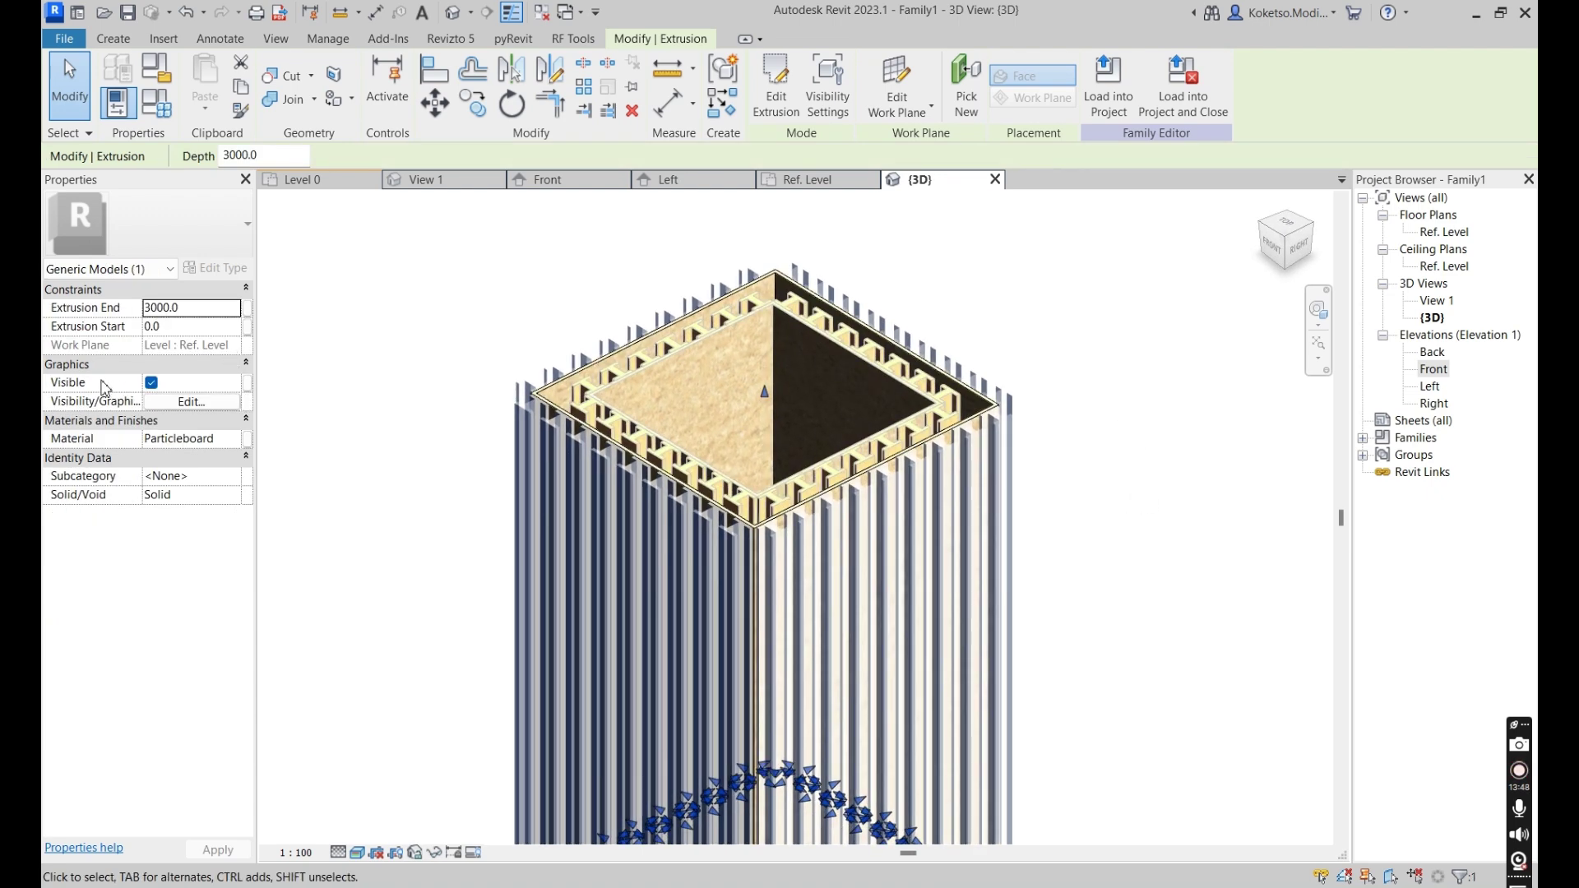
Tie the I-beam ring extrusion's visibility to the Type - 2 parameter.
{"action": "left_click", "coordinate": [248, 383]}
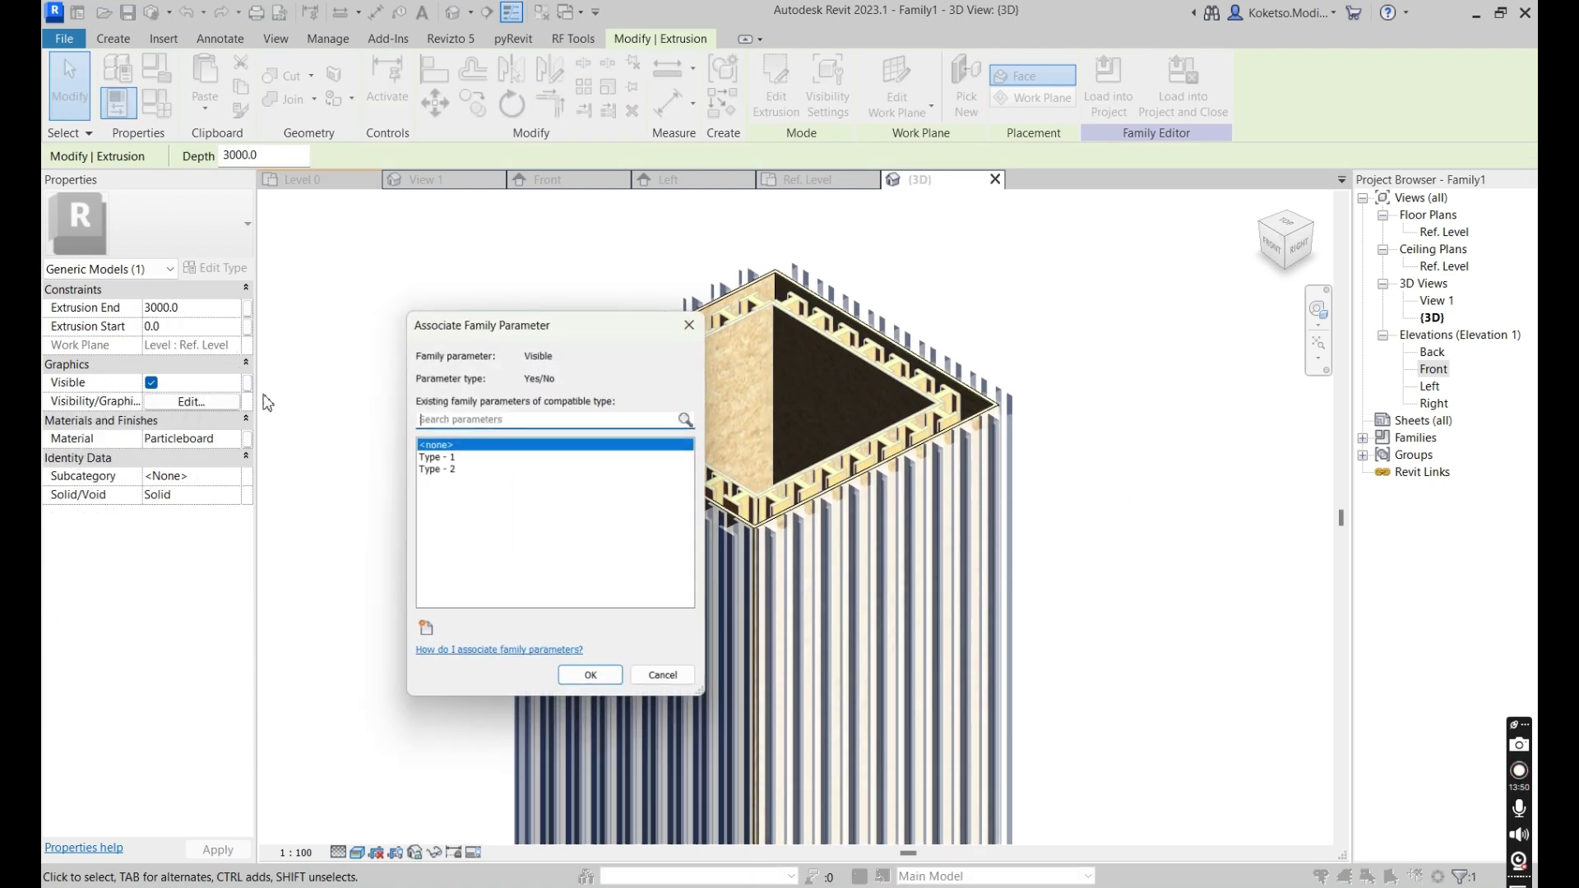
{"action": "left_click", "coordinate": [442, 470]}
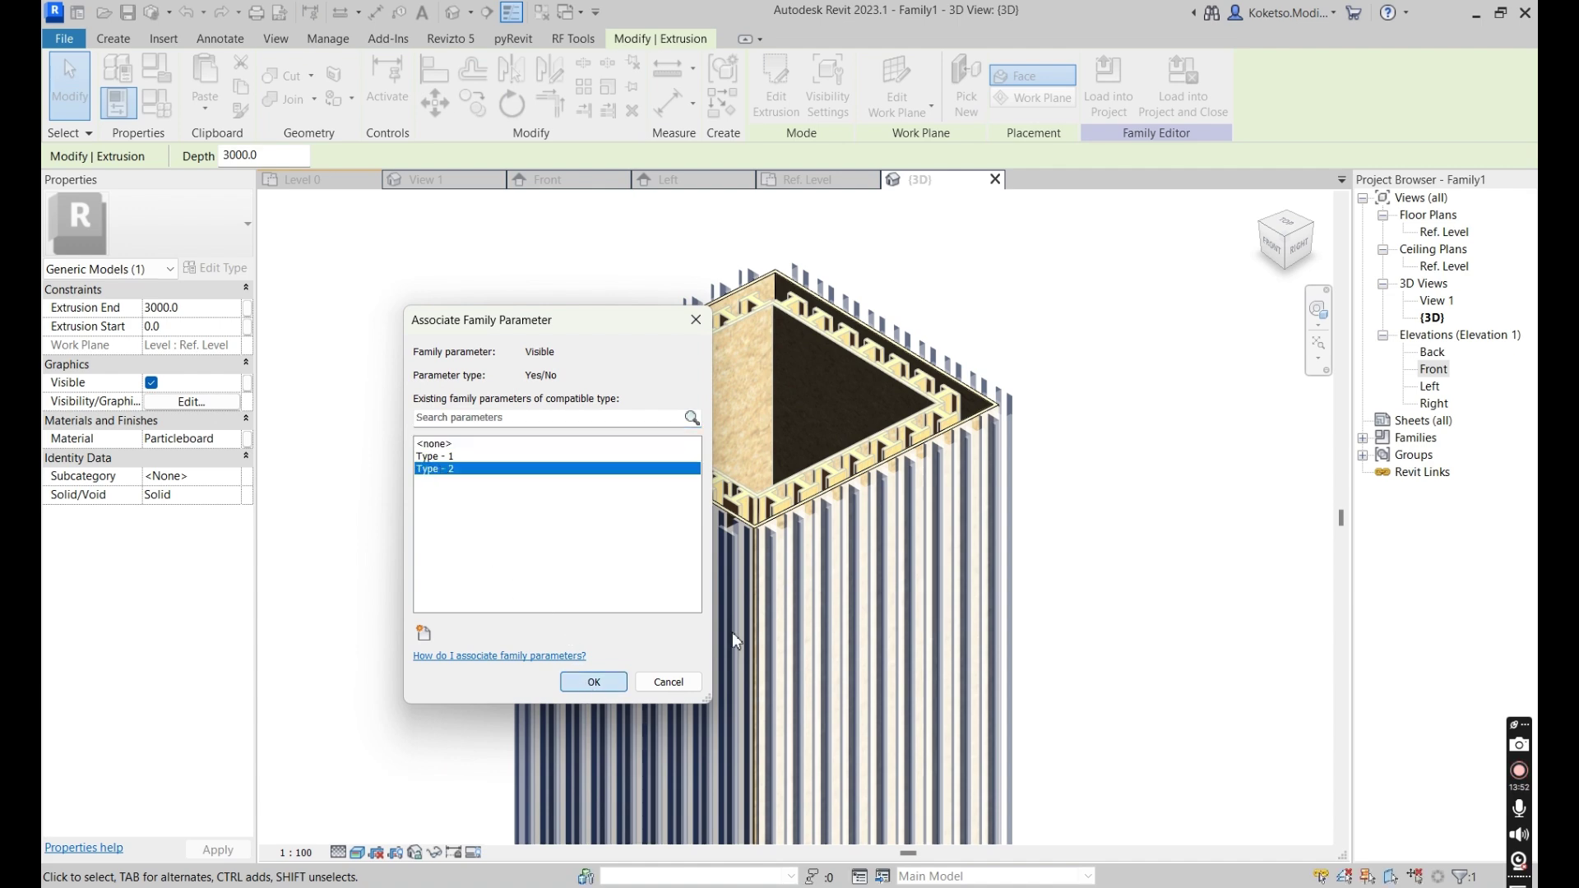
{"action": "left_click", "coordinate": [594, 688]}
{"action": "left_click", "coordinate": [1080, 411]}
{"action": "scroll", "coordinate": [1030, 286], "scroll_direction": "down", "scroll_amount": 4}
{"action": "middle_click_drag", "start_coordinate": [1096, 397], "coordinate": [1100, 415], "text": "shift"}
{"action": "scroll", "coordinate": [1101, 414], "scroll_direction": "up", "scroll_amount": 3}
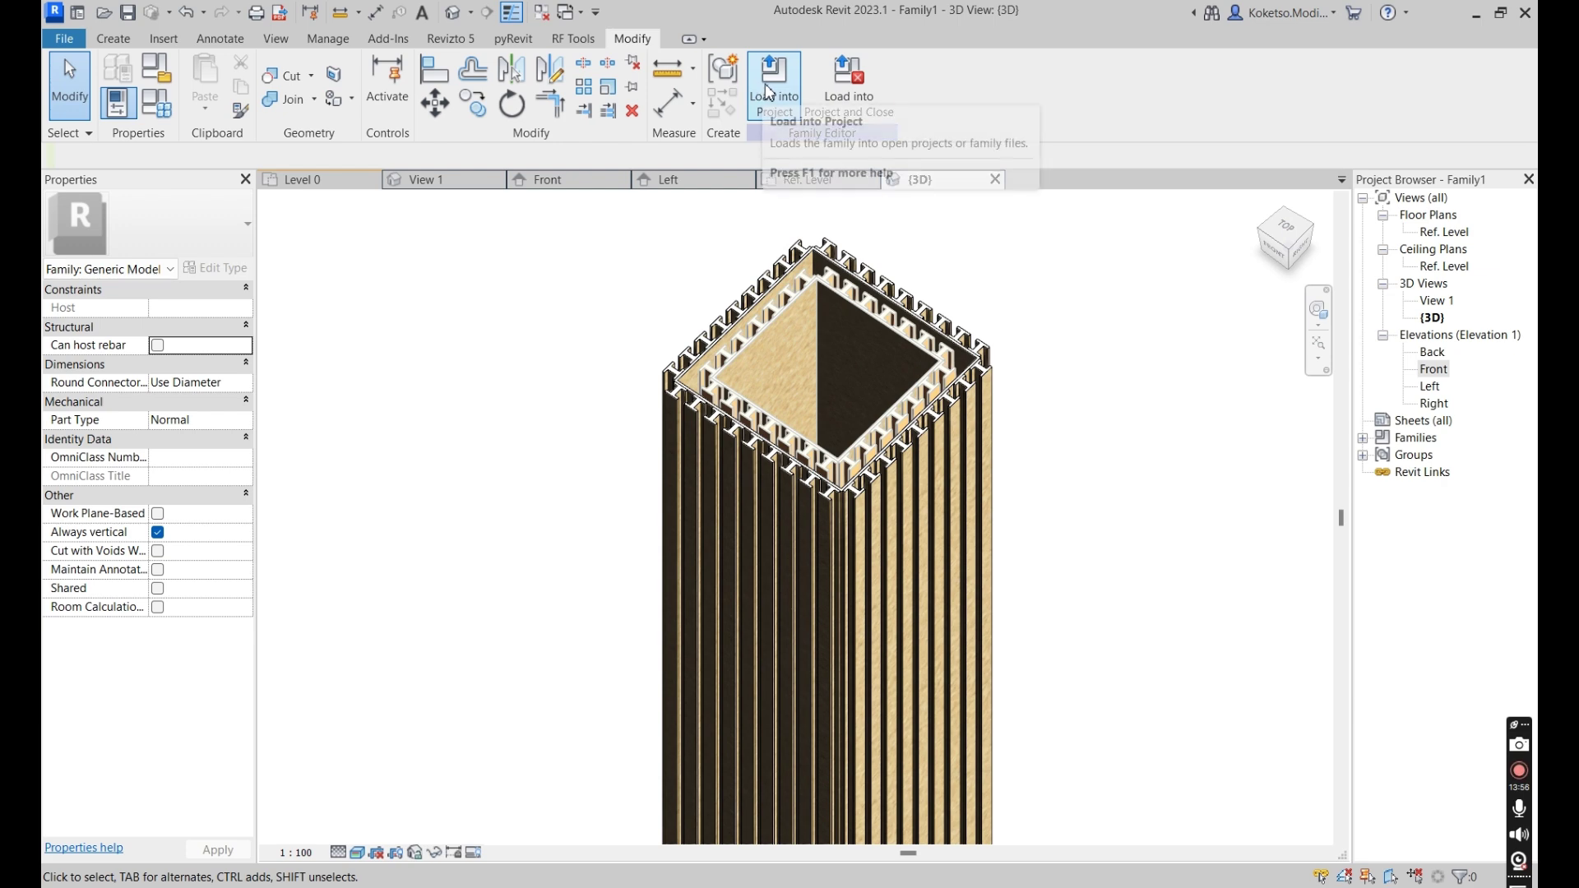
Load the column family into the project and place one column instance.
{"action": "left_click", "coordinate": [765, 90]}
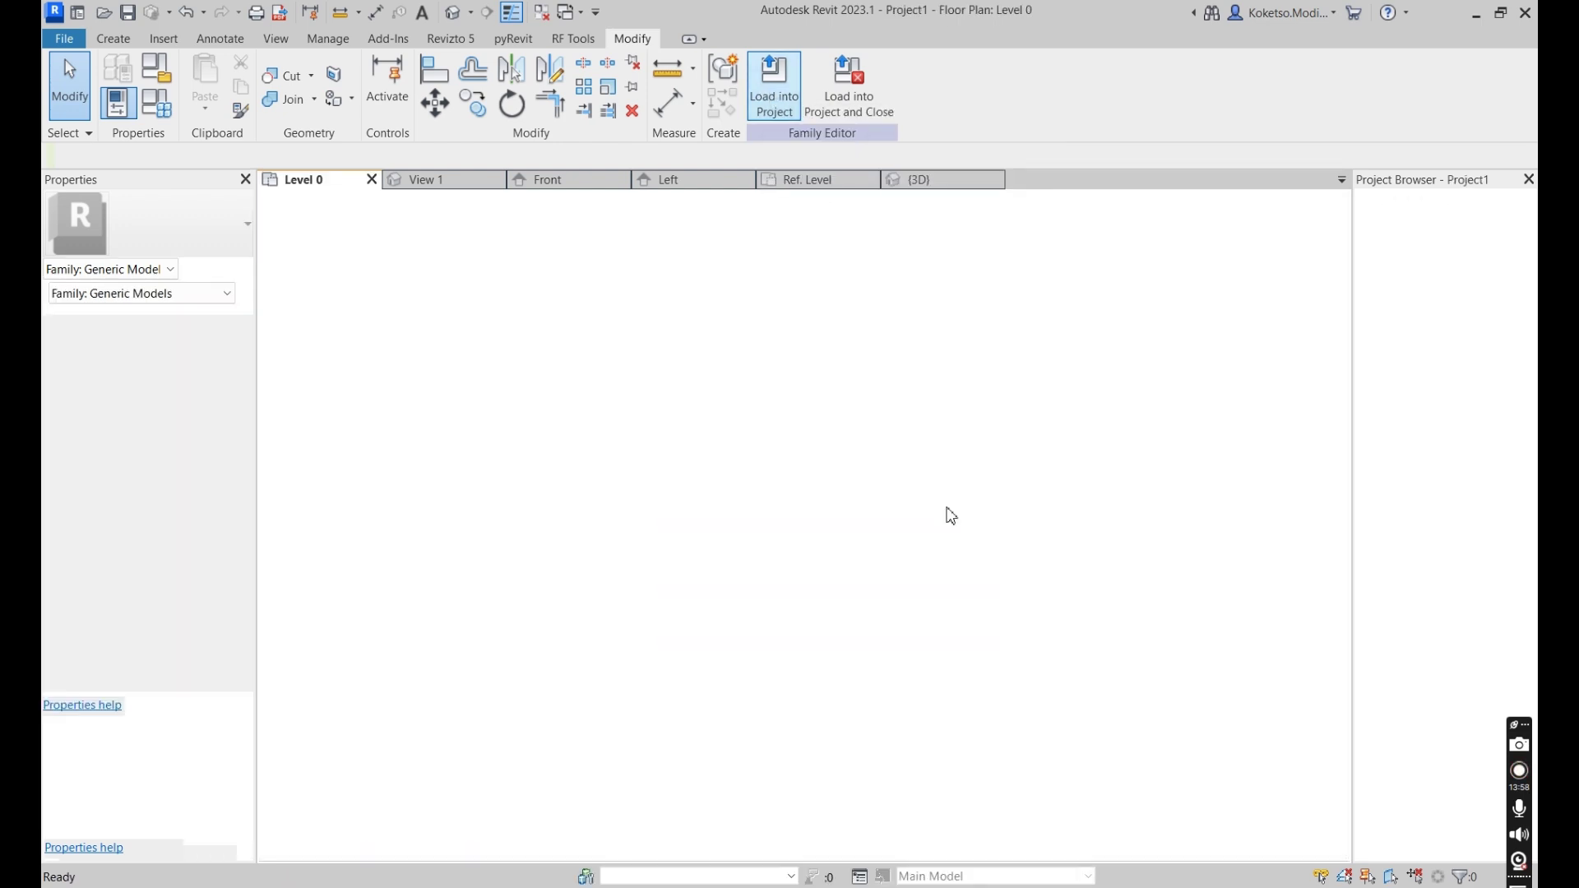
{"action": "scroll", "coordinate": [742, 457], "scroll_direction": "up", "scroll_amount": 5}
{"action": "left_click", "coordinate": [635, 423]}
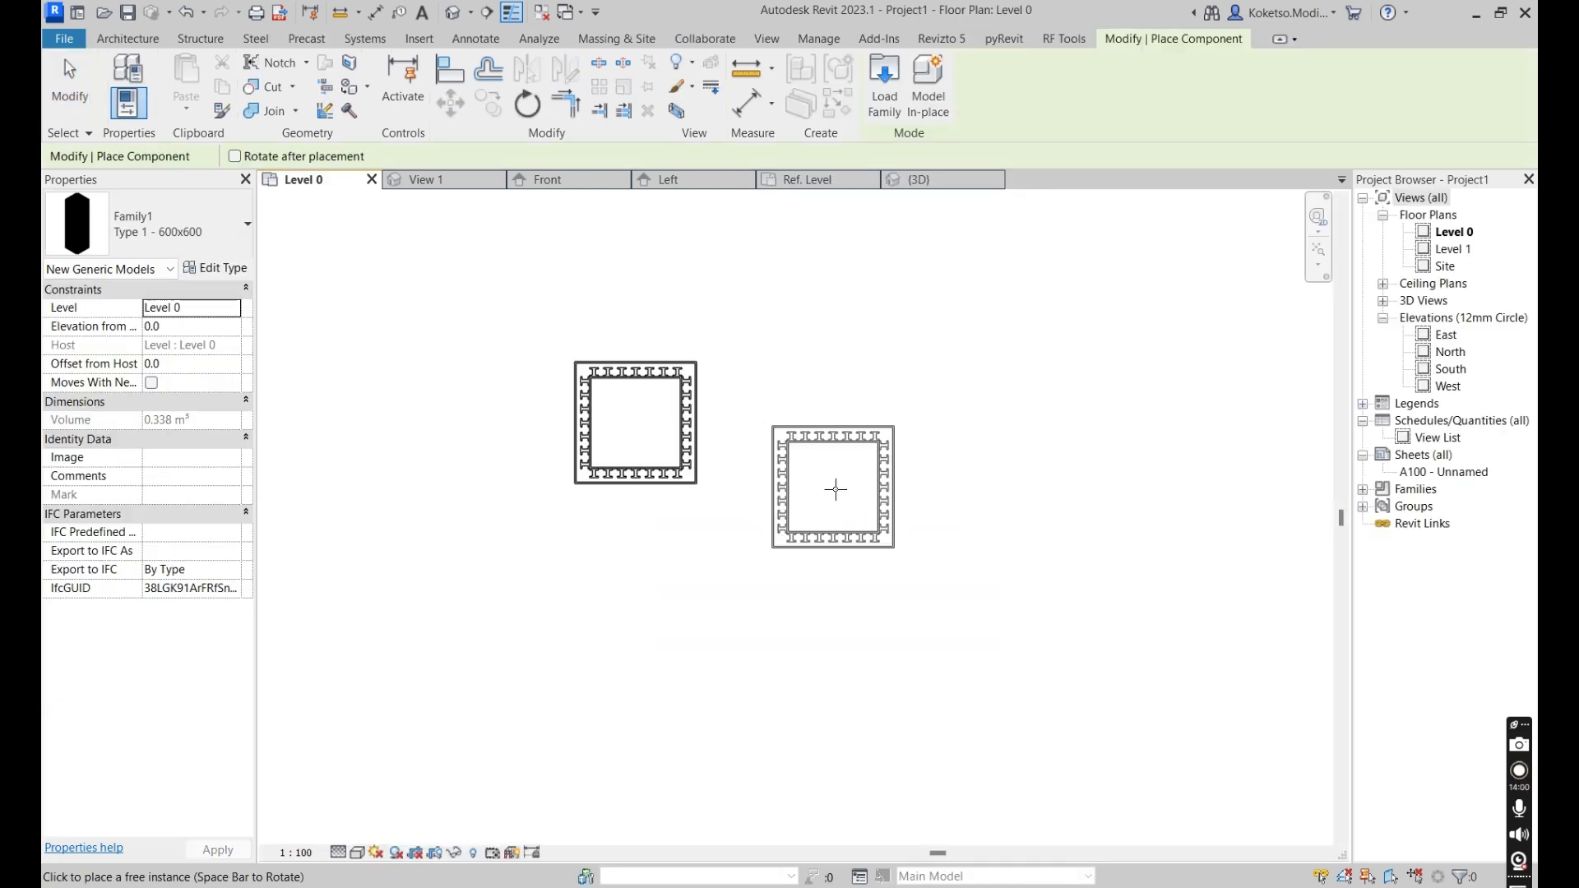
{"action": "key", "text": "Escape"}
{"action": "key", "text": "Escape"}
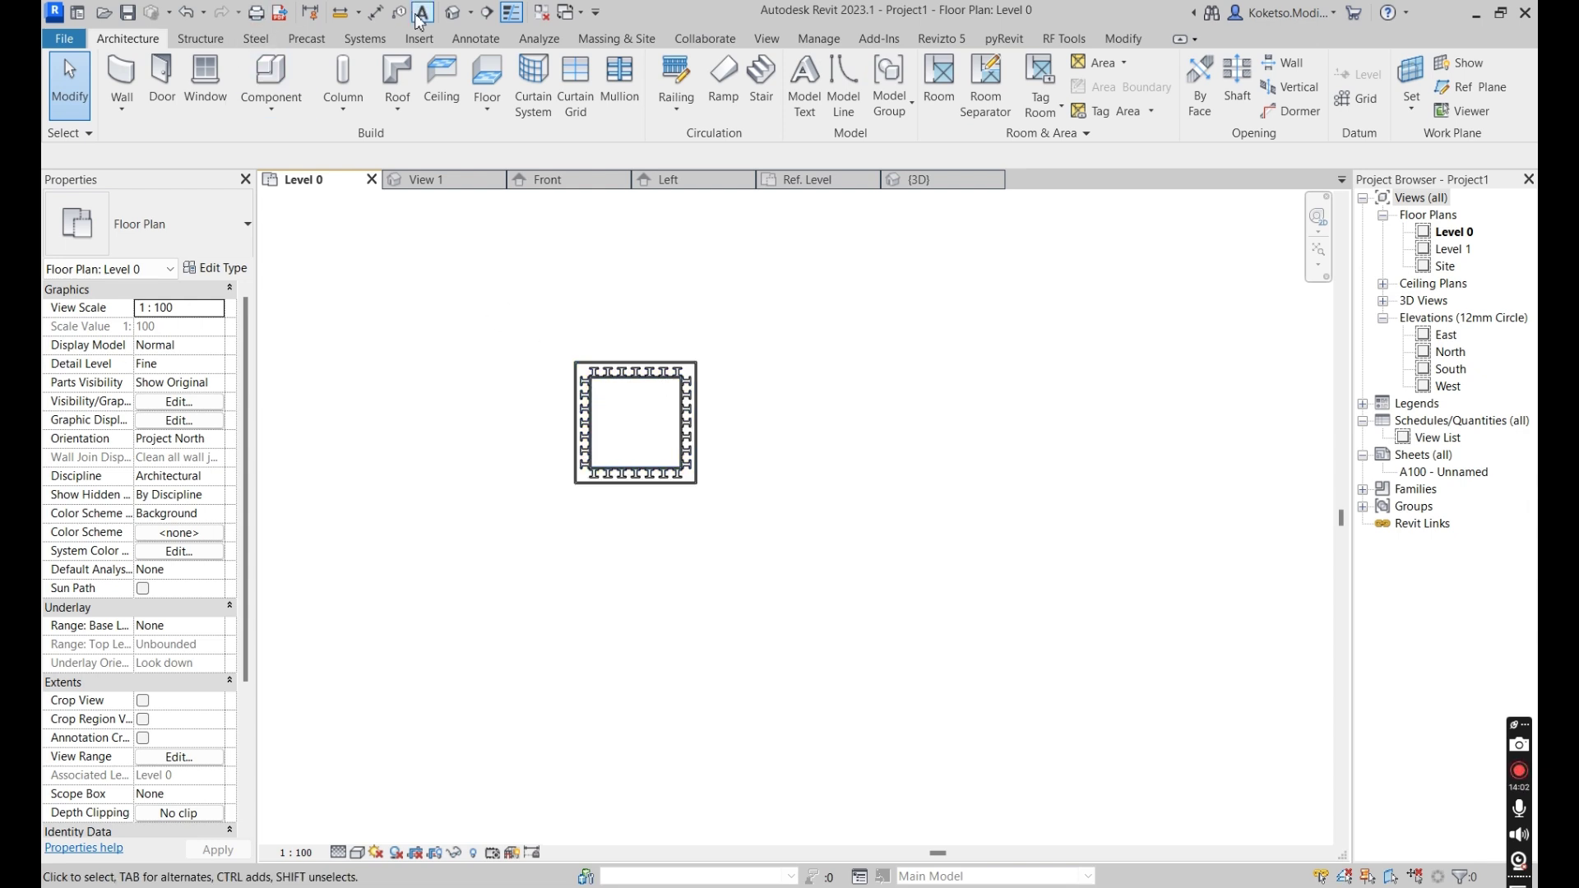
In the default 3D view, review the column's available types and keep Type 1 - 600x600.
{"action": "left_click", "coordinate": [461, 15]}
{"action": "scroll", "coordinate": [783, 359], "scroll_direction": "up", "scroll_amount": 6}
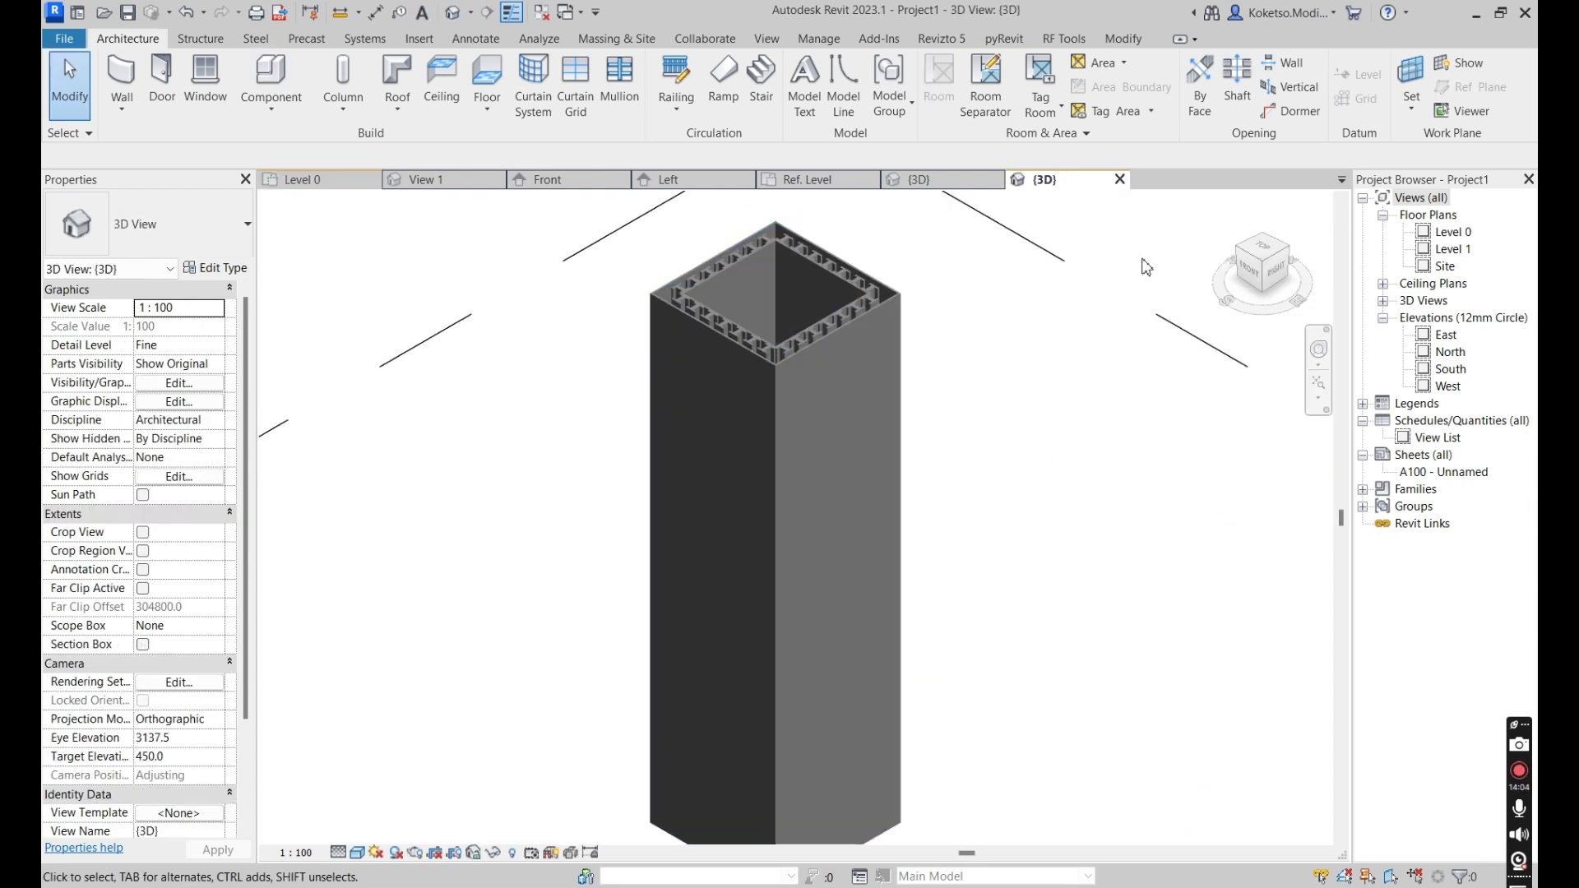
{"action": "left_click", "coordinate": [880, 342]}
{"action": "middle_click_drag", "start_coordinate": [1050, 575], "coordinate": [1094, 520], "text": "shift"}
{"action": "left_click", "coordinate": [229, 269]}
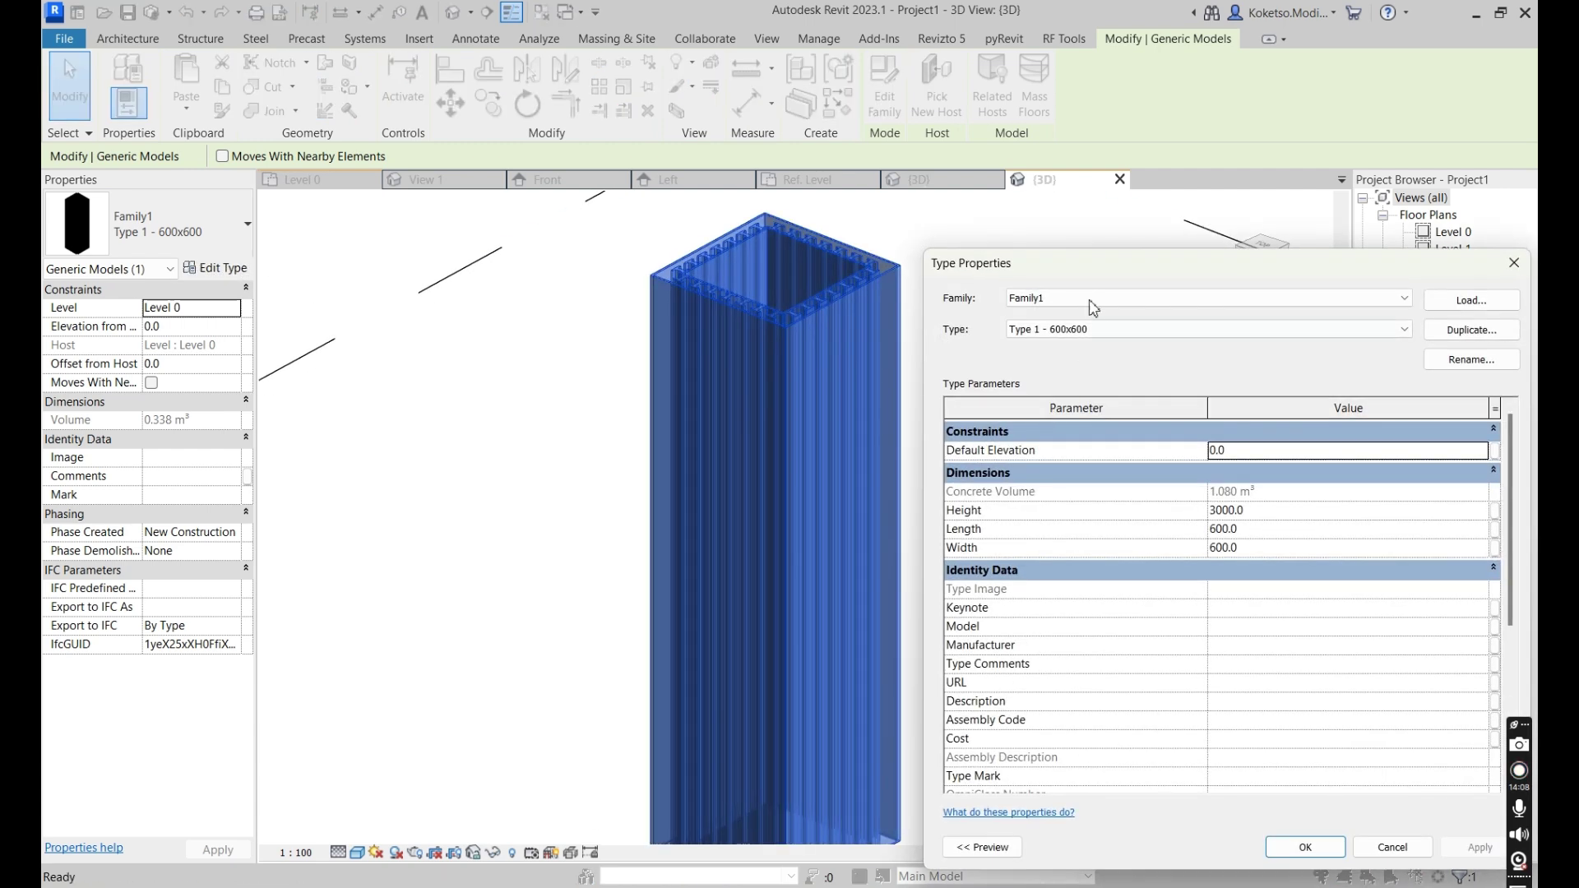
{"action": "left_click", "coordinate": [1069, 329]}
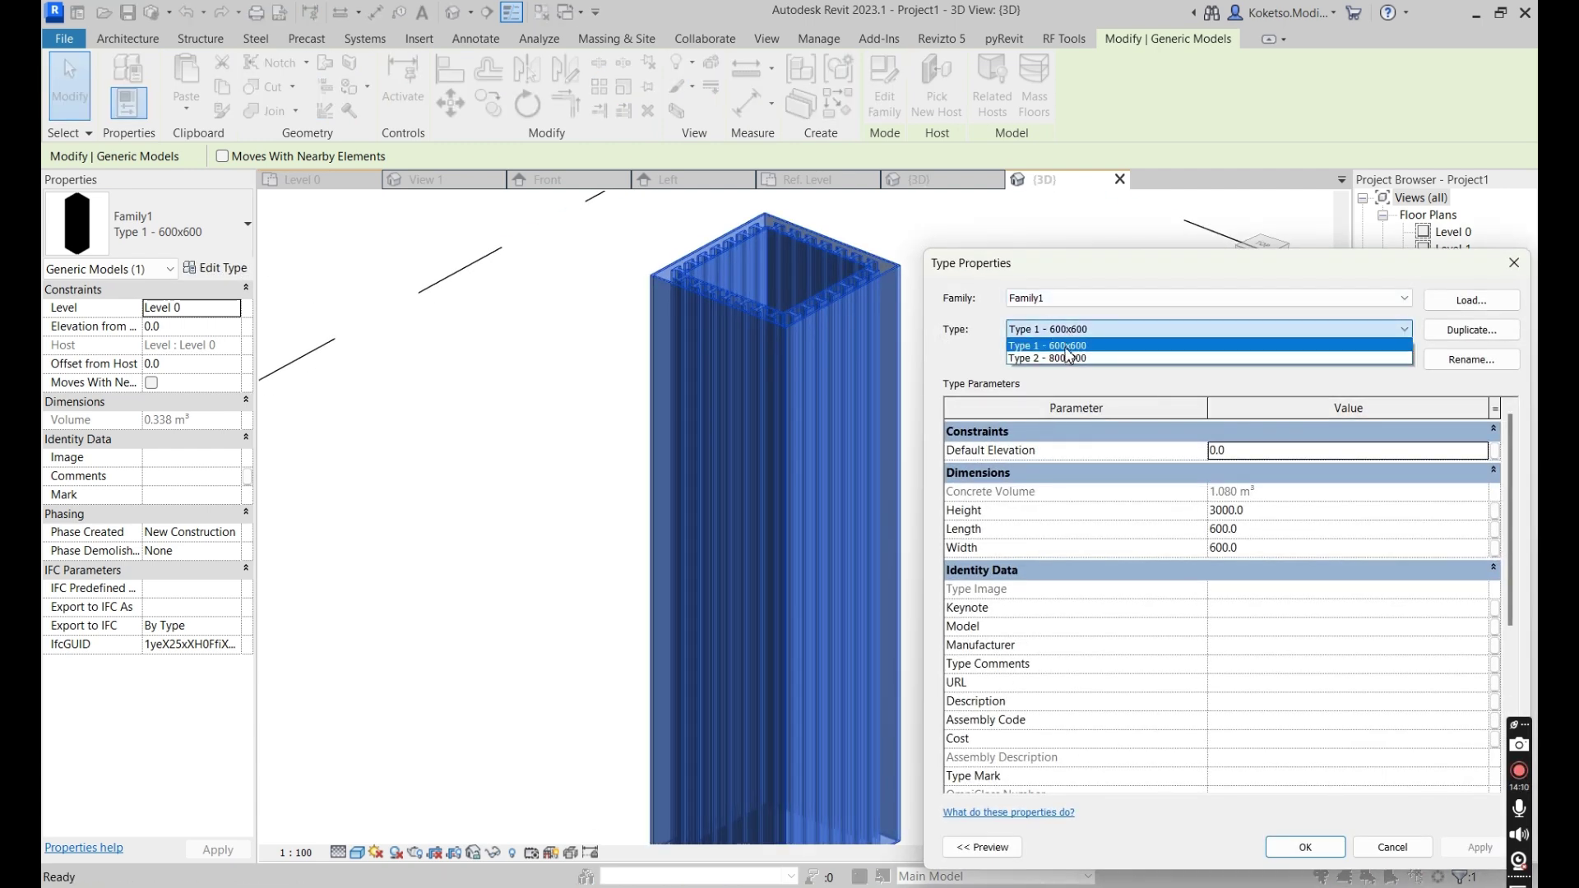
{"action": "left_click", "coordinate": [1060, 346]}
{"action": "left_click_drag", "start_coordinate": [1057, 251], "coordinate": [1057, 121]}
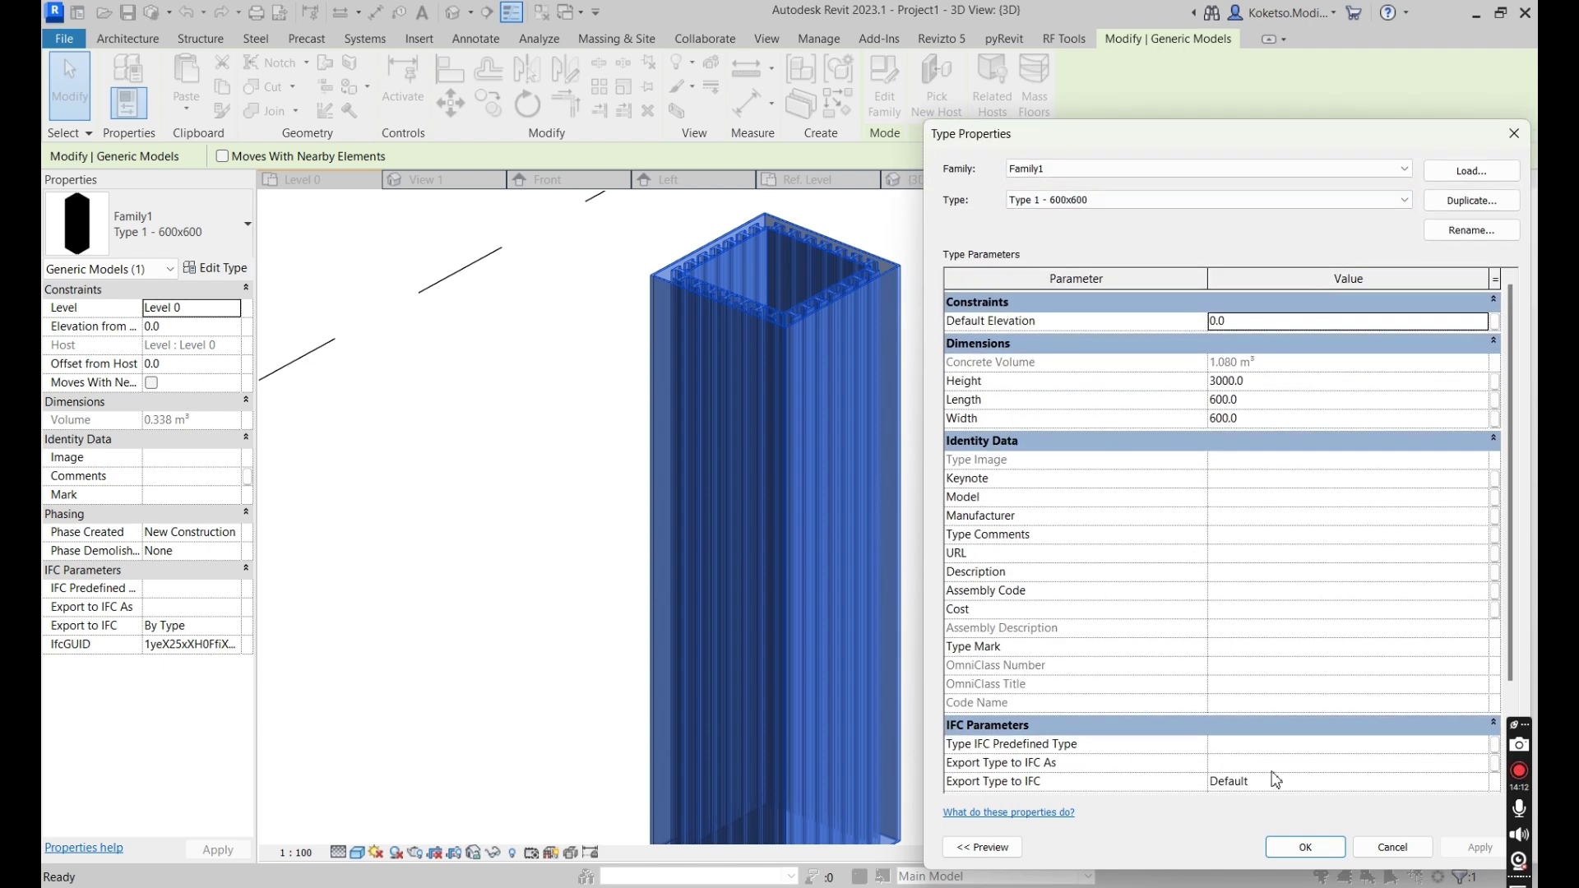
{"action": "left_click", "coordinate": [1318, 857]}
Open the column's Family1 family for editing from the 3D view.
{"action": "scroll", "coordinate": [899, 343], "scroll_direction": "up", "scroll_amount": 3}
{"action": "left_click", "coordinate": [972, 338]}
{"action": "middle_click_drag", "start_coordinate": [972, 339], "coordinate": [1047, 487]}
{"action": "middle_click_drag", "start_coordinate": [1047, 487], "coordinate": [965, 472], "text": "shift"}
{"action": "scroll", "coordinate": [991, 506], "scroll_direction": "up", "scroll_amount": 3}
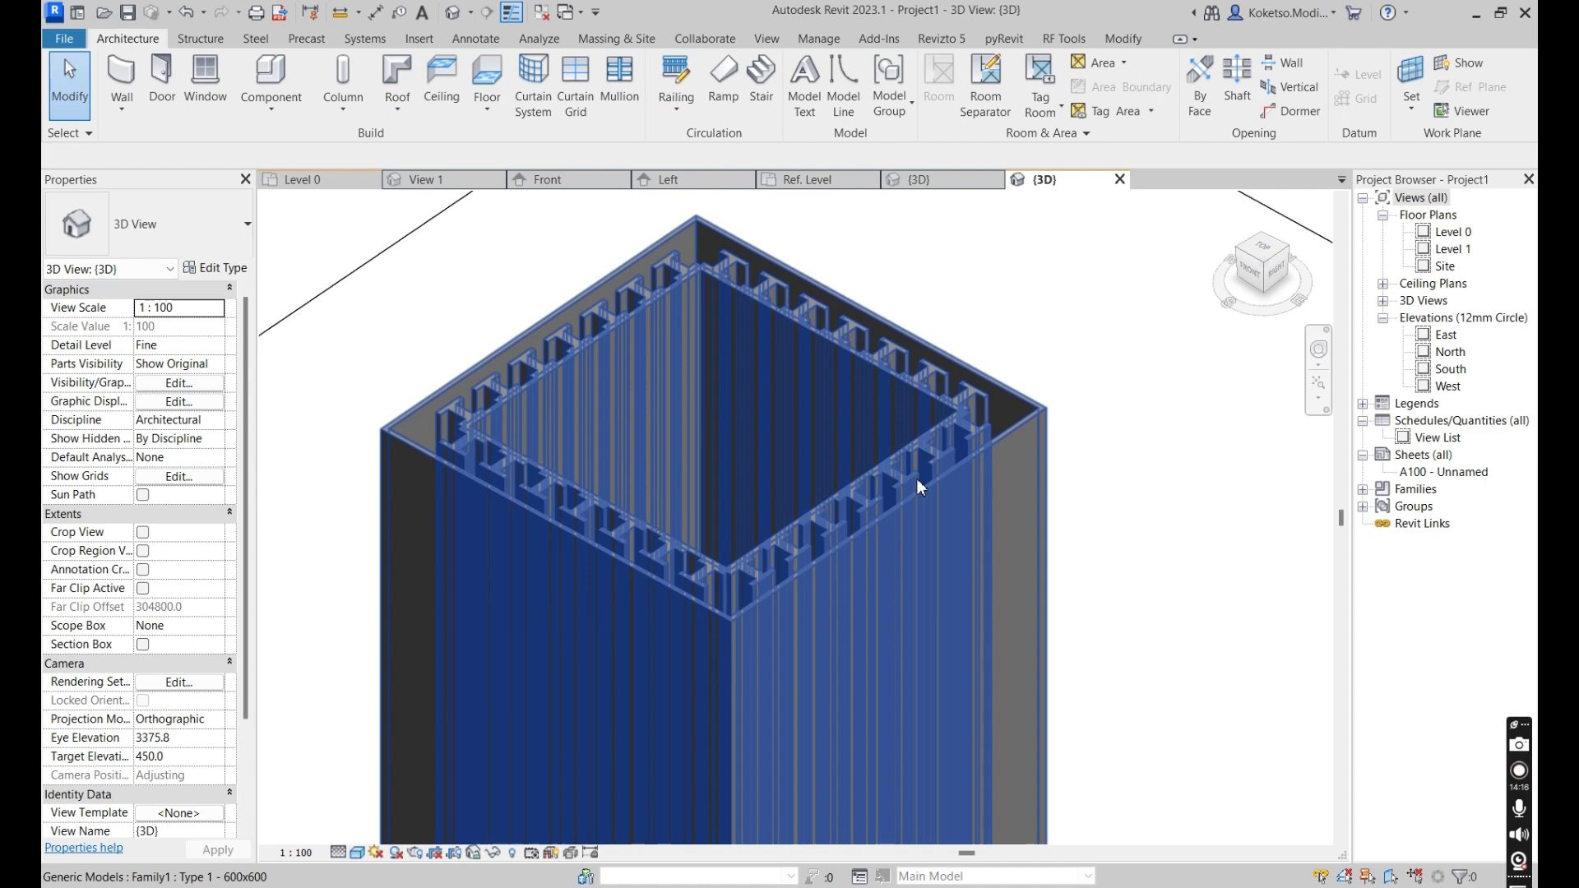
{"action": "left_click", "coordinate": [996, 338]}
{"action": "double_click", "coordinate": [996, 337]}
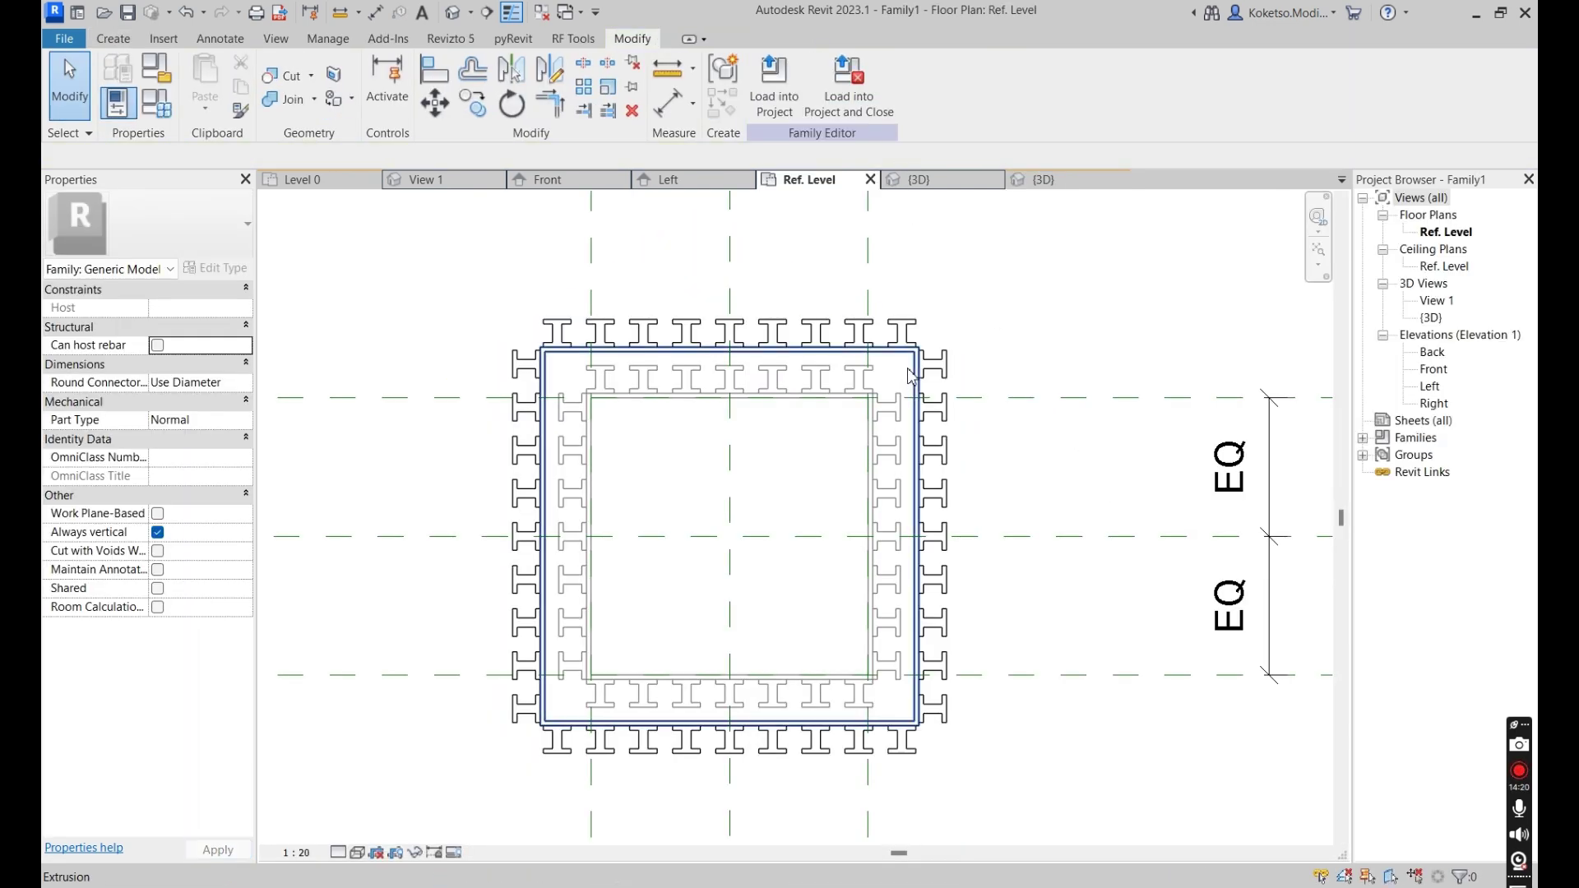
Associate the selected I-beam ring extrusion's visibility with the Type - 2 parameter.
{"action": "left_click", "coordinate": [906, 379]}
{"action": "left_click", "coordinate": [248, 383]}
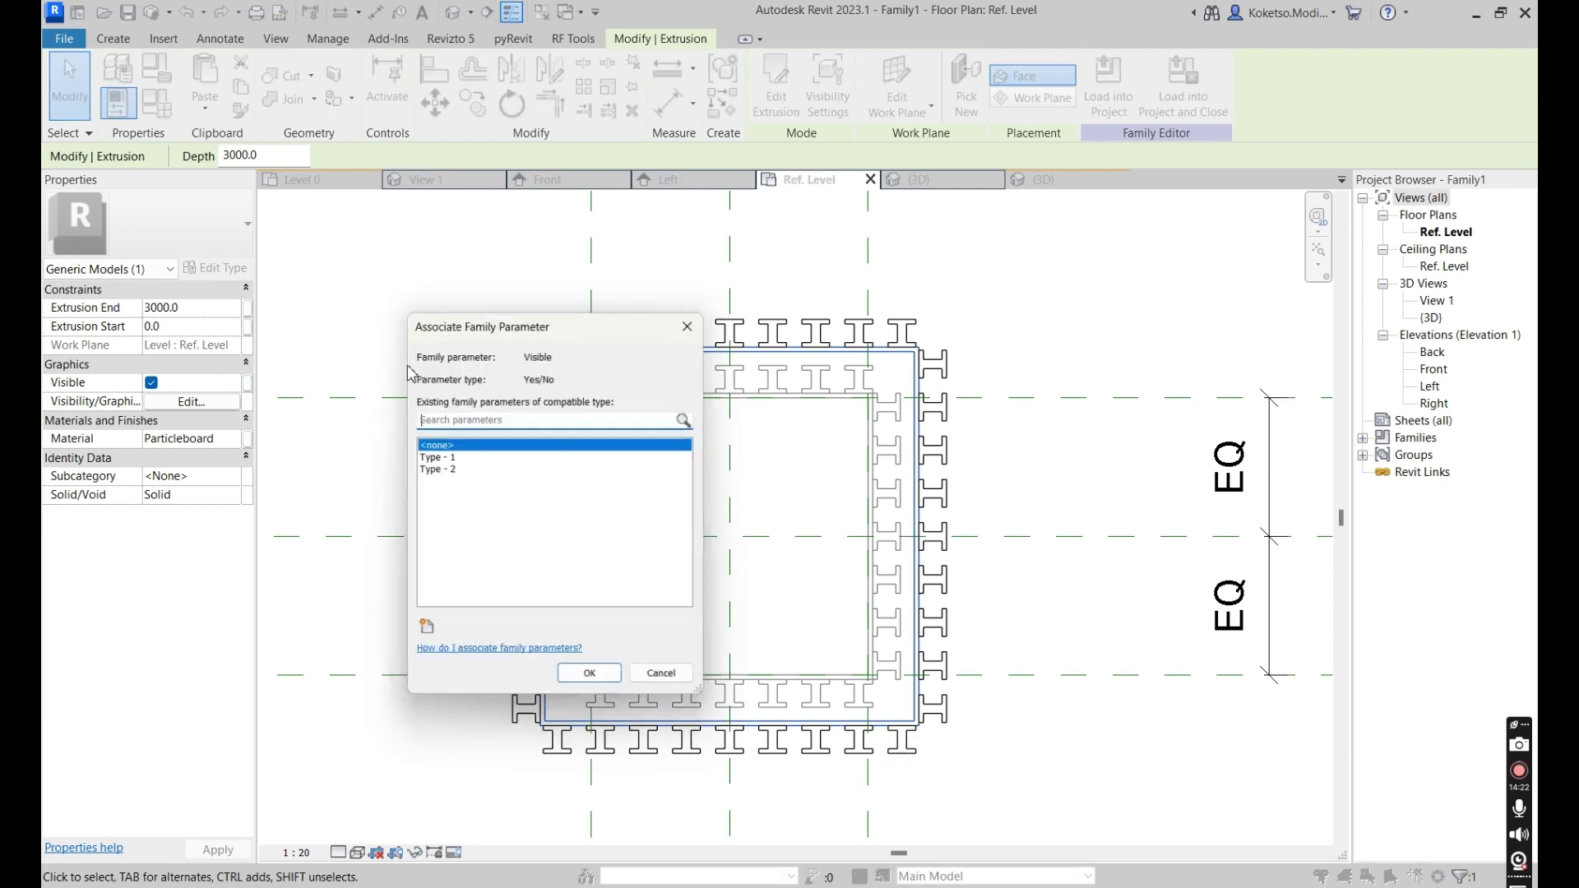
{"action": "left_click", "coordinate": [427, 469]}
{"action": "left_click", "coordinate": [594, 683]}
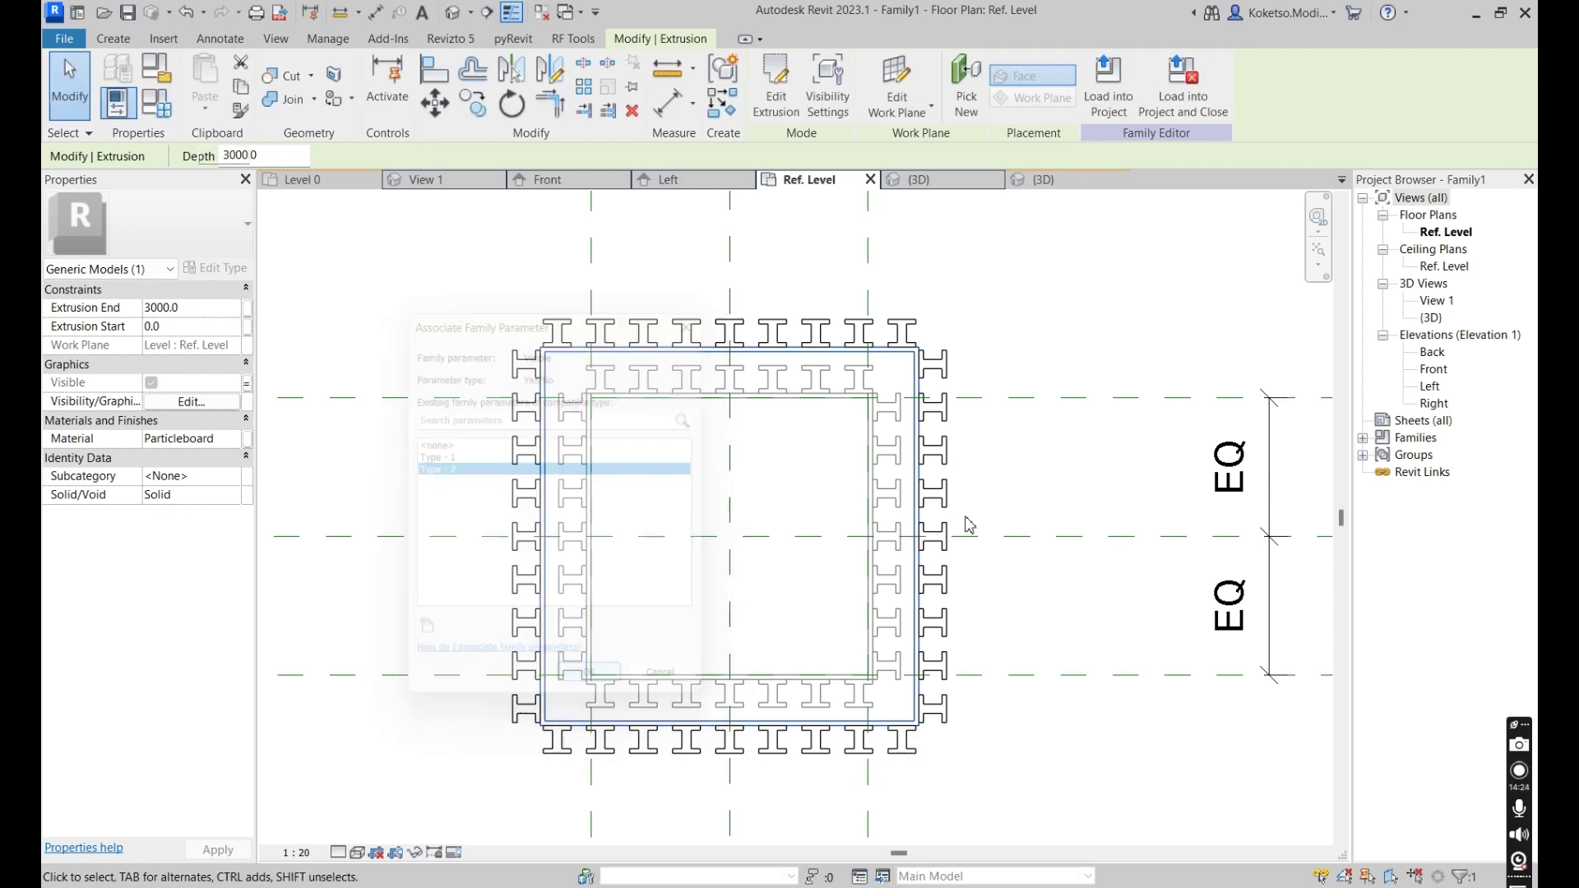
{"action": "left_click", "coordinate": [814, 458]}
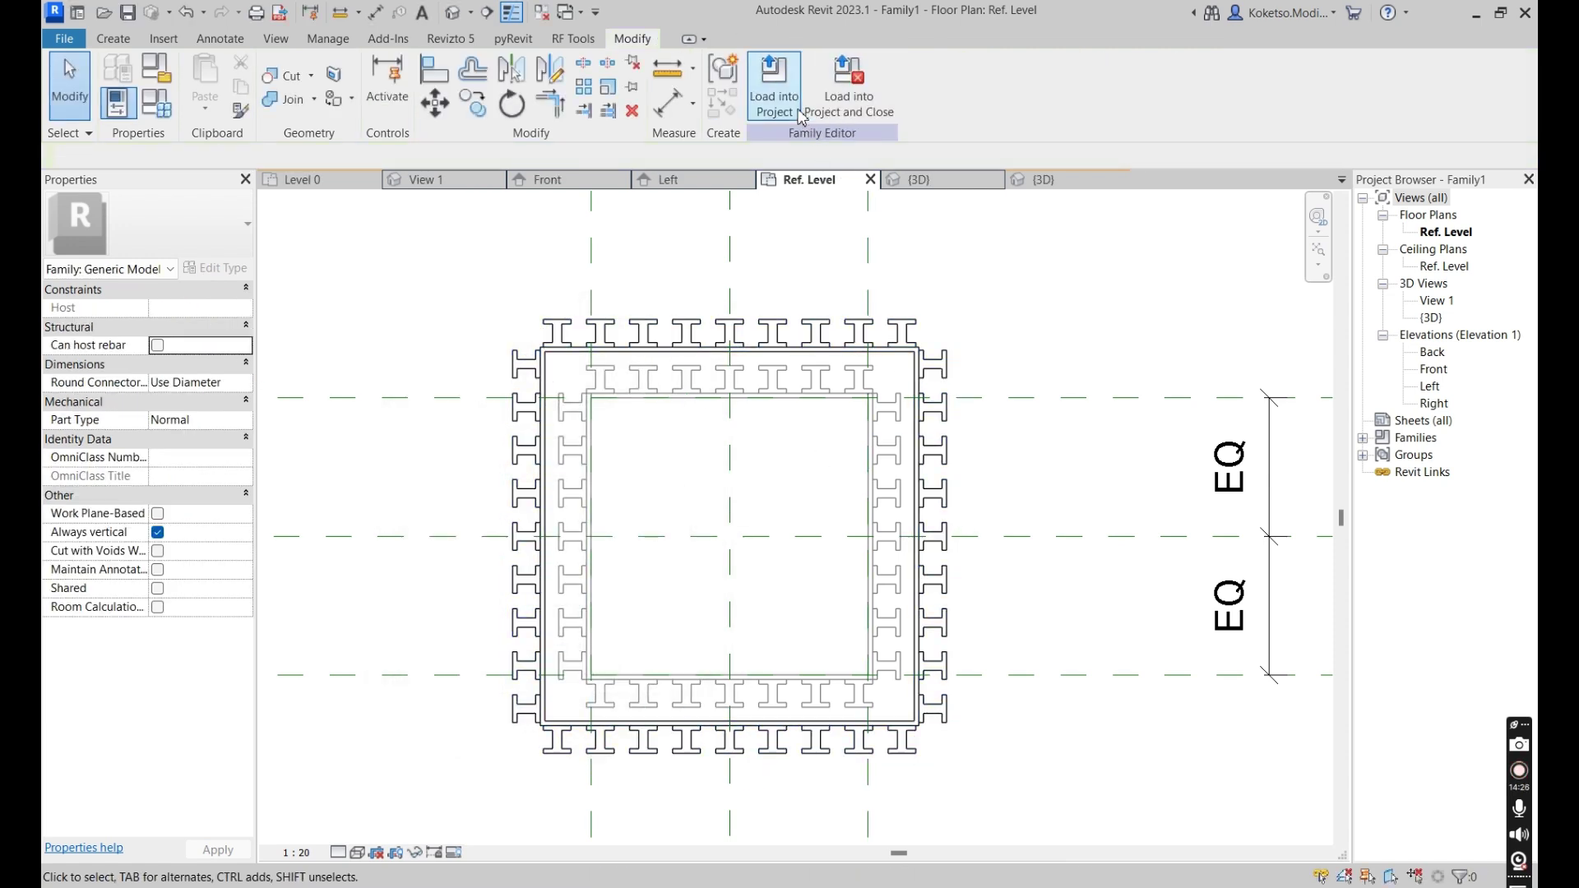
Reload Family1 into Project1, overwriting the family and its parameters, and view it with realistic materials.
{"action": "left_click", "coordinate": [774, 90]}
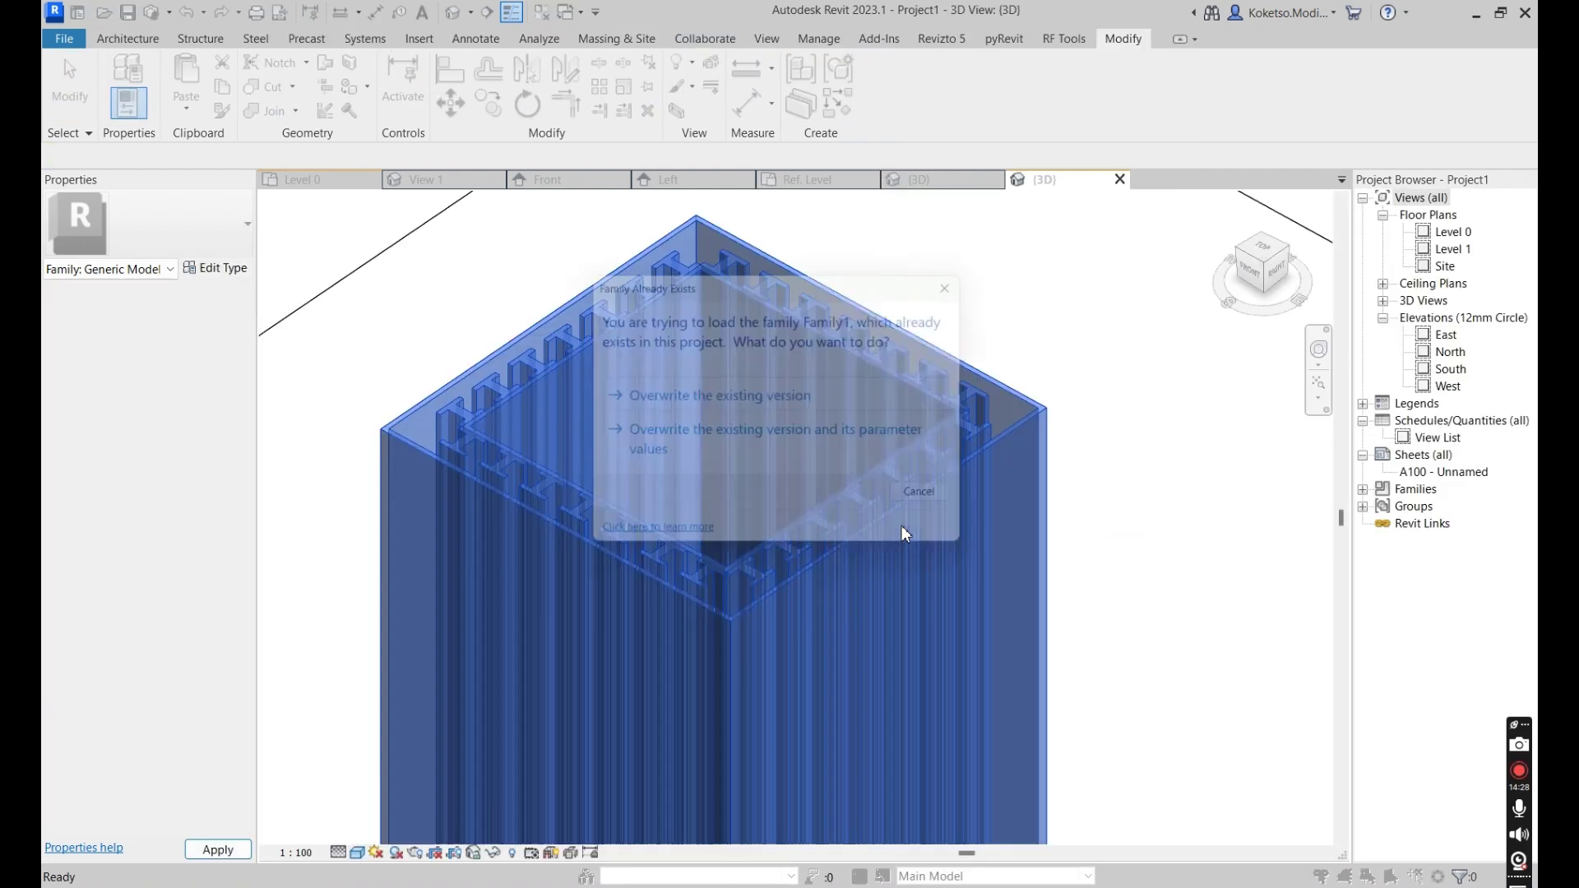
{"action": "left_click", "coordinate": [754, 443]}
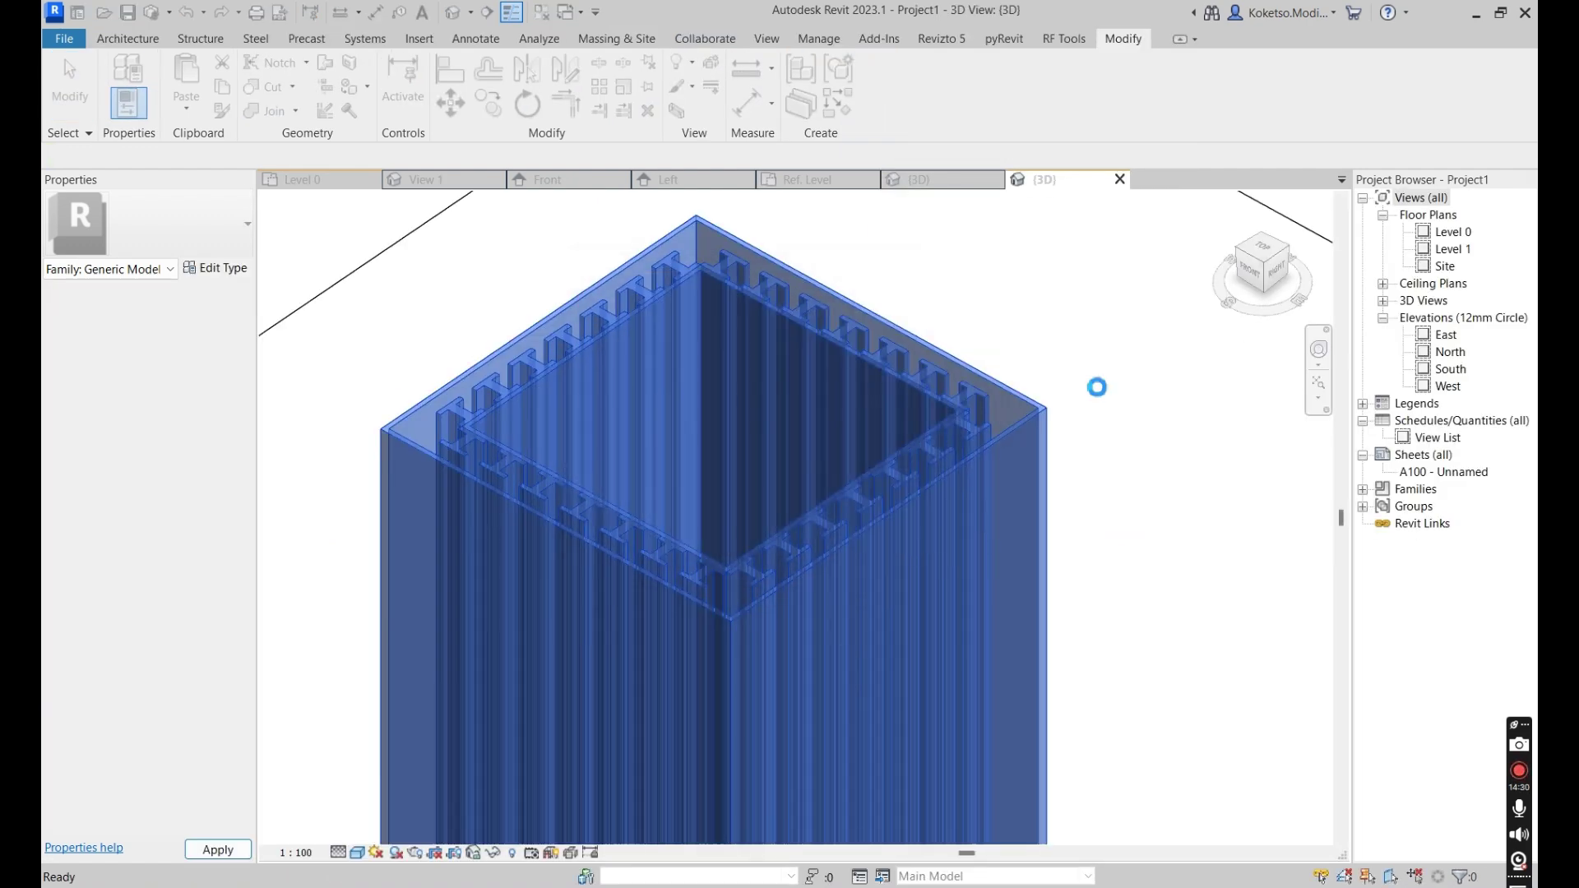
{"action": "scroll", "coordinate": [933, 230], "scroll_direction": "down", "scroll_amount": 3}
{"action": "middle_click_drag", "start_coordinate": [1020, 518], "coordinate": [1075, 621], "text": "shift"}
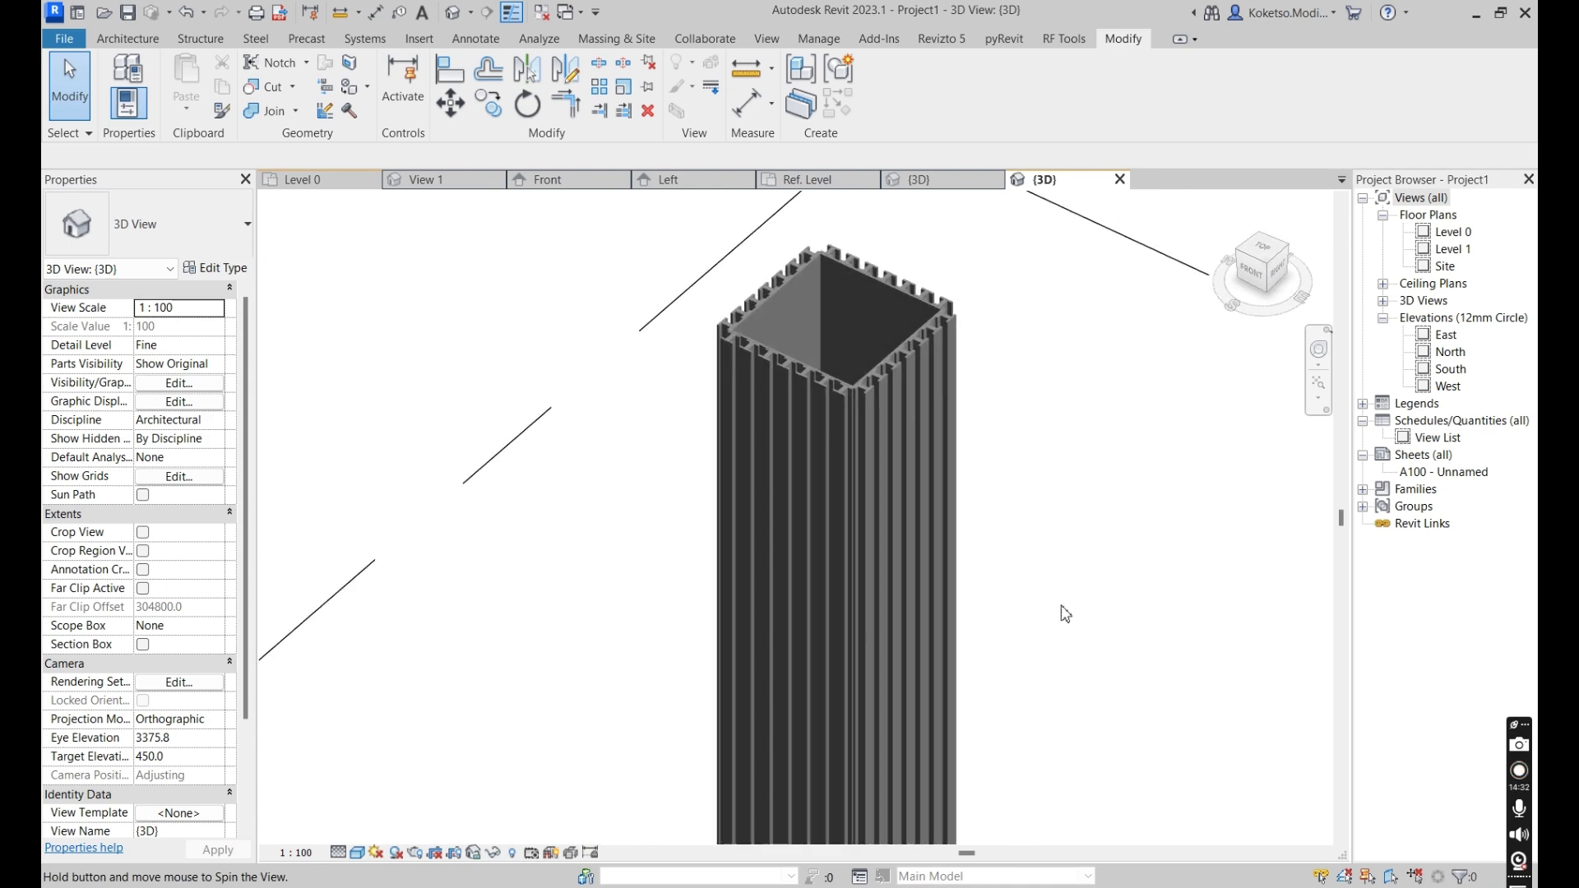
{"action": "scroll", "coordinate": [913, 321], "scroll_direction": "up", "scroll_amount": 3}
{"action": "left_click", "coordinate": [357, 853]}
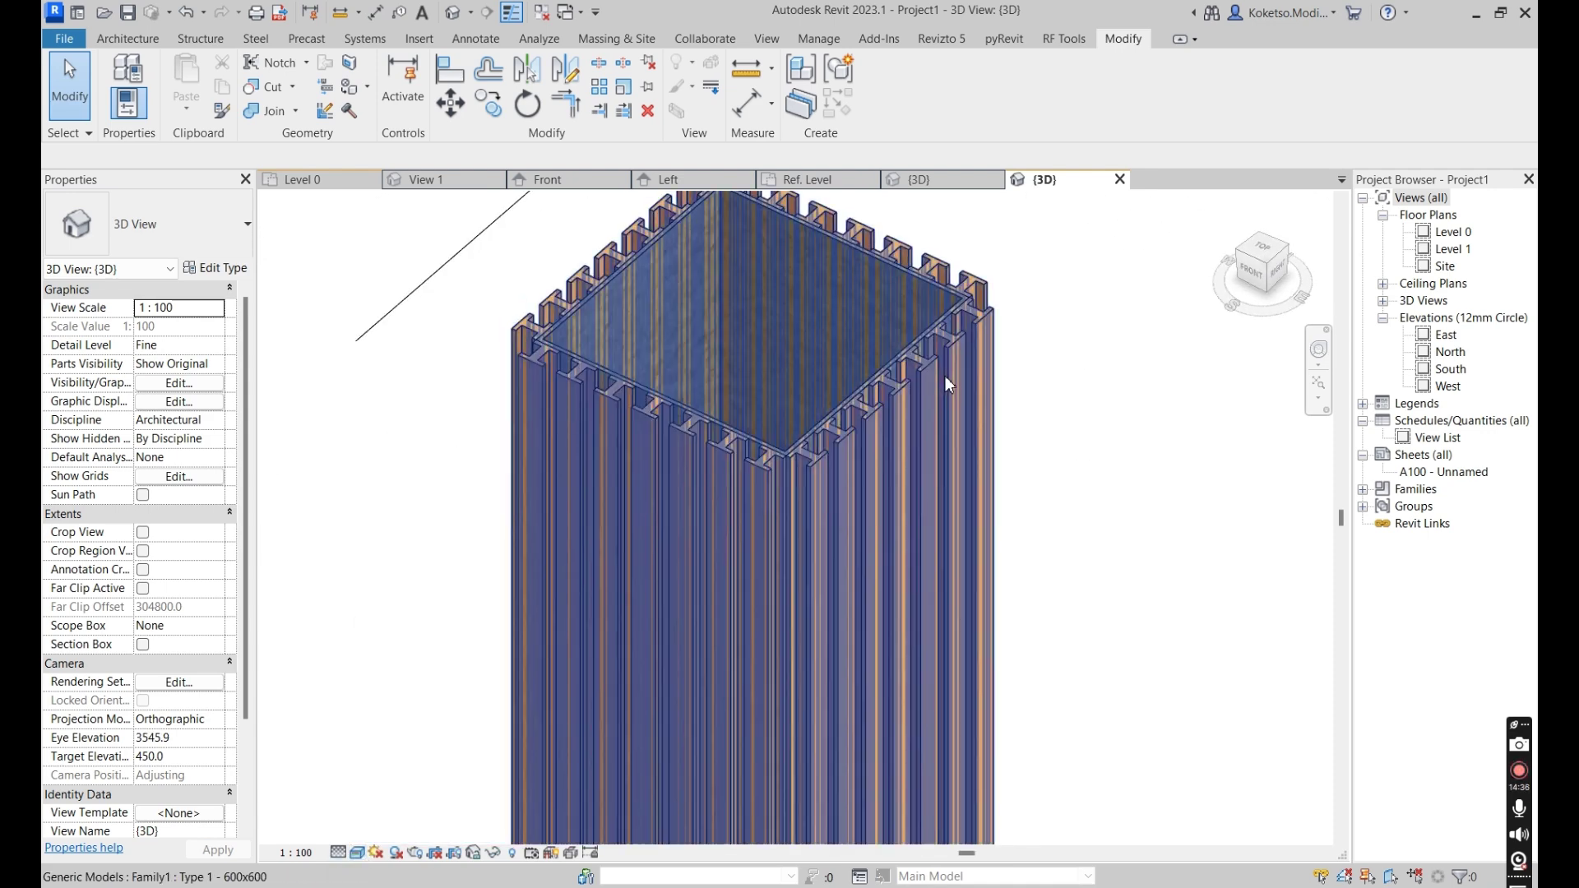
Reopen the placed column's family in the Family Editor.
{"action": "scroll", "coordinate": [974, 431], "scroll_direction": "down", "scroll_amount": 3}
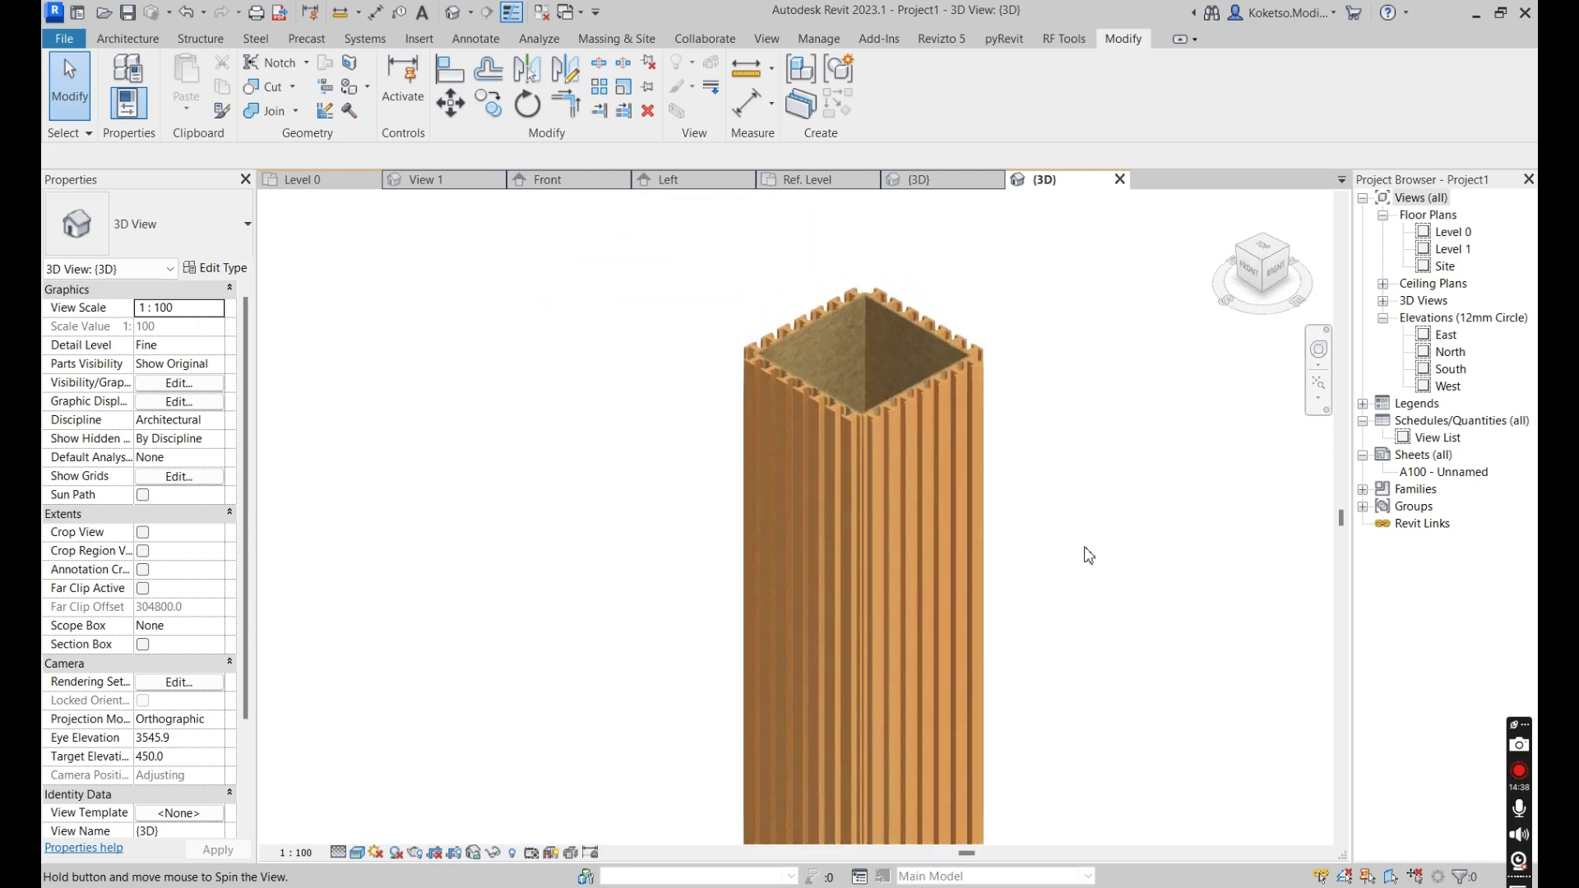
{"action": "left_click", "coordinate": [964, 377]}
{"action": "middle_click_drag", "start_coordinate": [1083, 445], "coordinate": [1003, 423]}
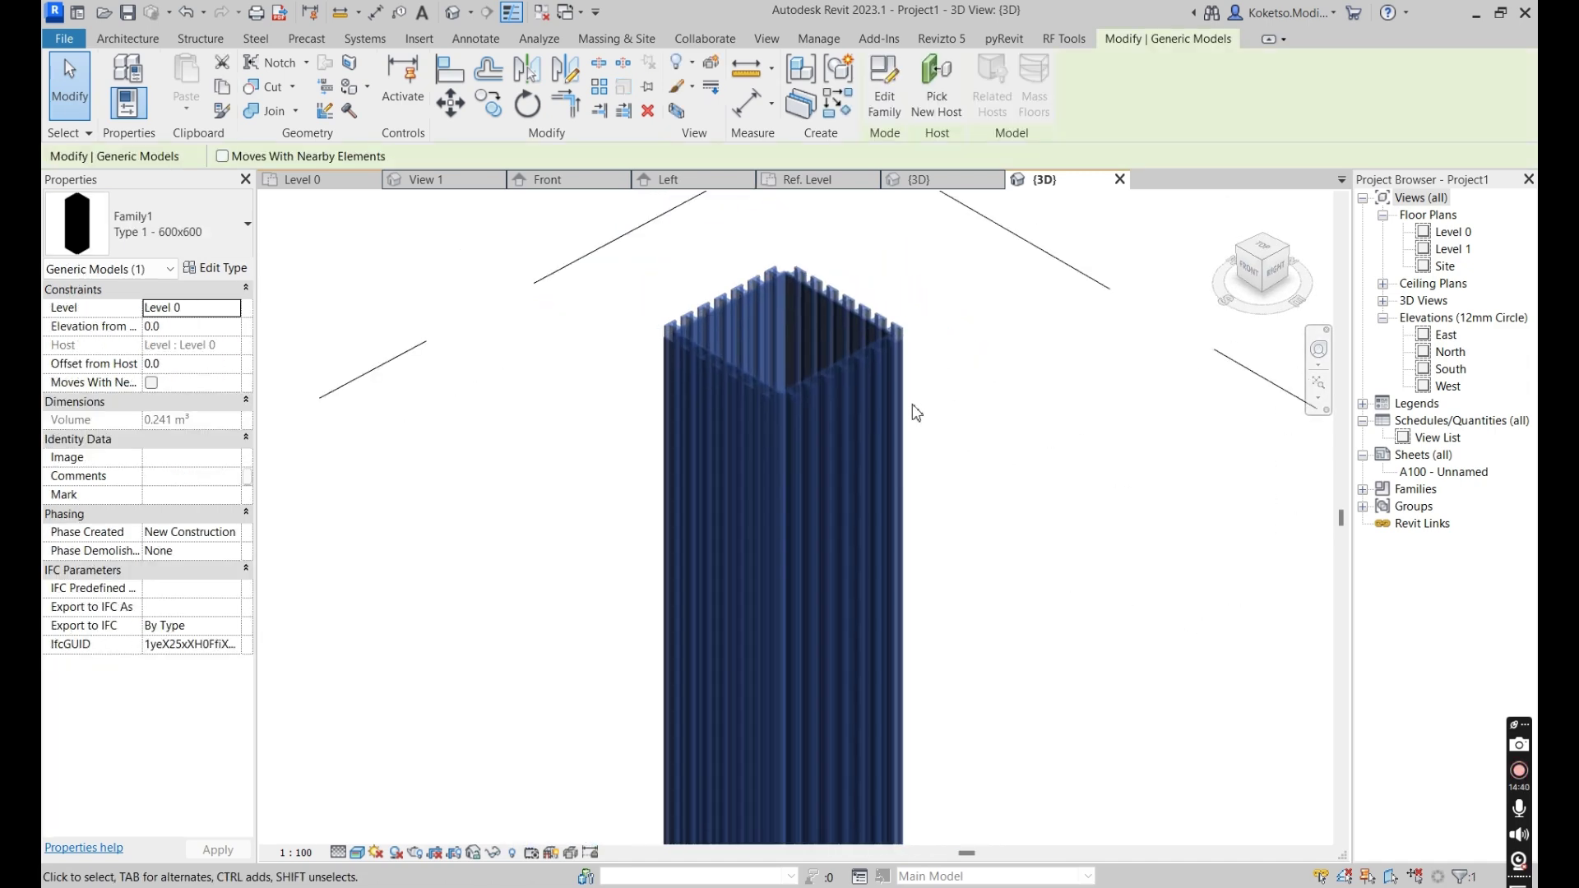
{"action": "left_click", "coordinate": [912, 403]}
{"action": "double_click", "coordinate": [864, 363]}
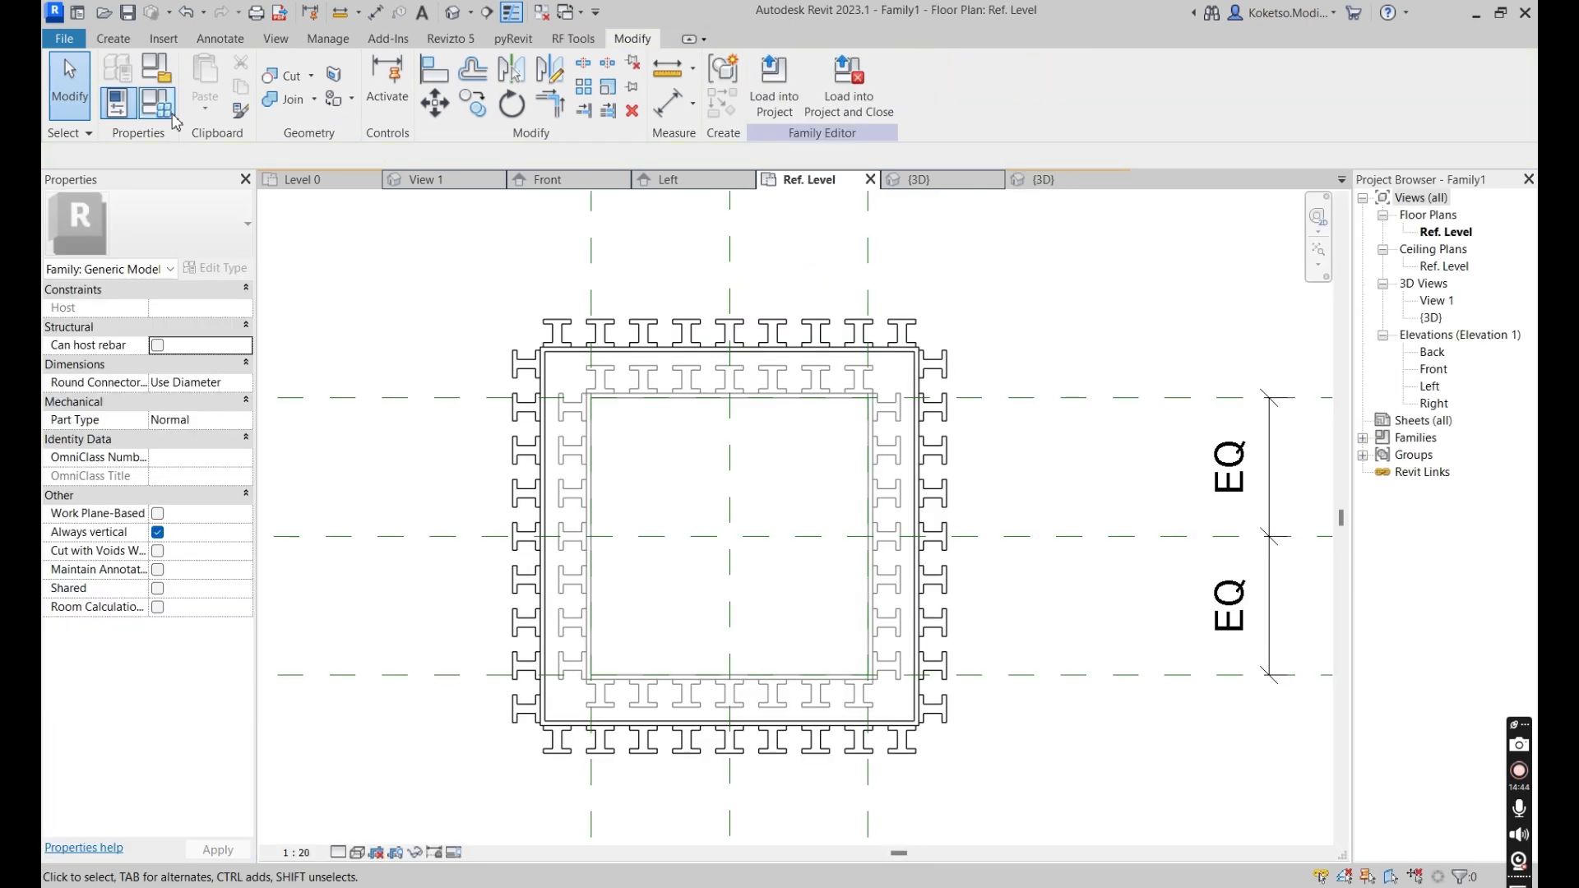
In Family Types, switch both Type - 1 and Type - 2 from type to instance parameters.
{"action": "left_click", "coordinate": [167, 111]}
{"action": "left_click", "coordinate": [177, 409]}
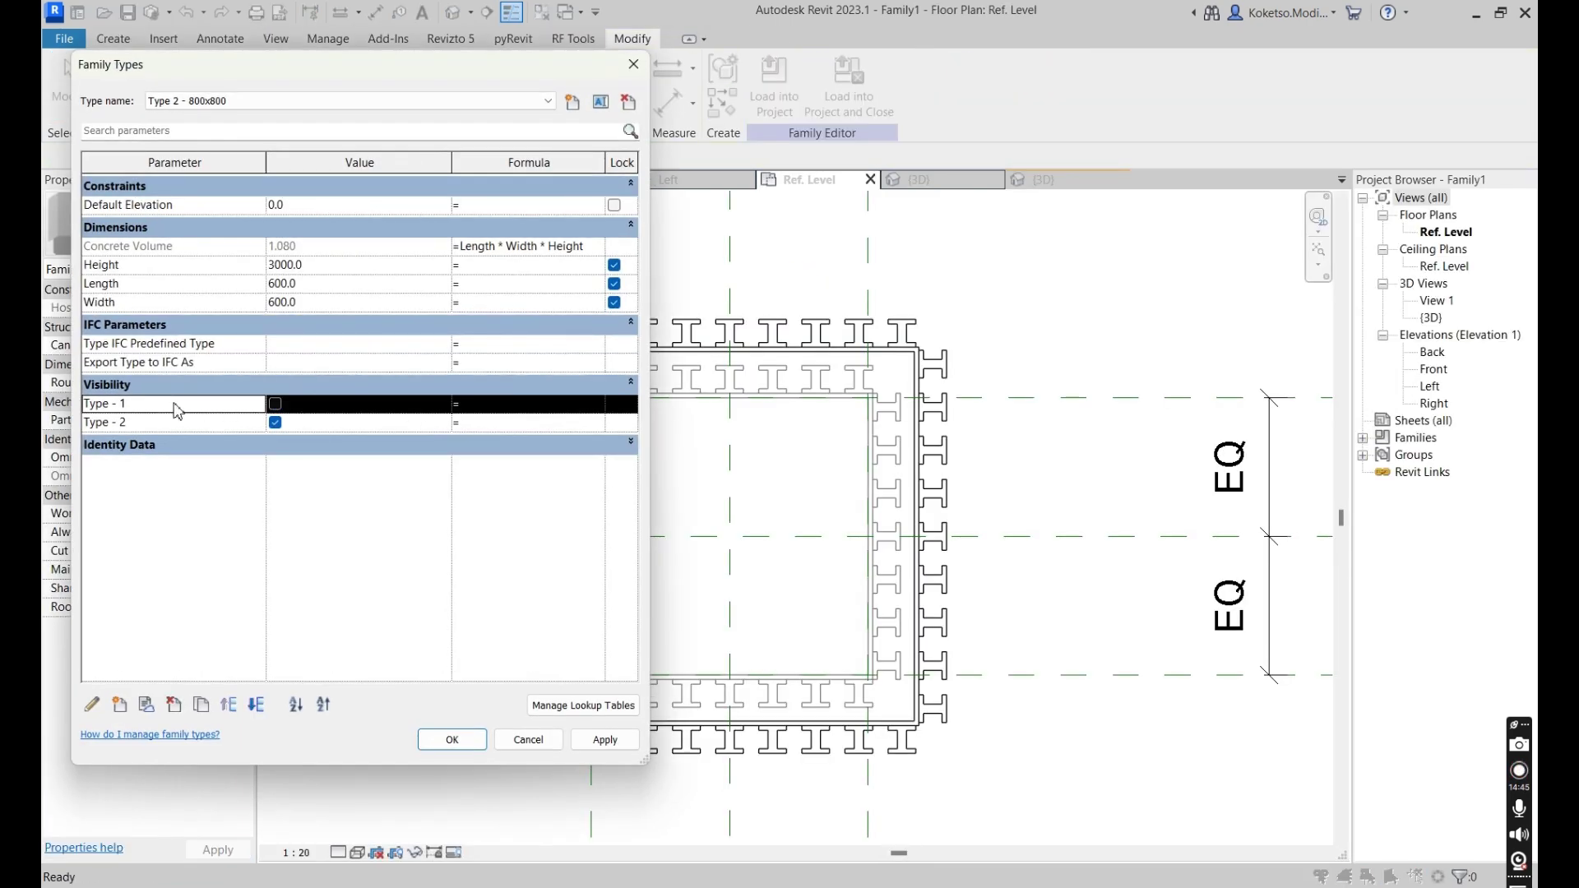
{"action": "left_click", "coordinate": [93, 706]}
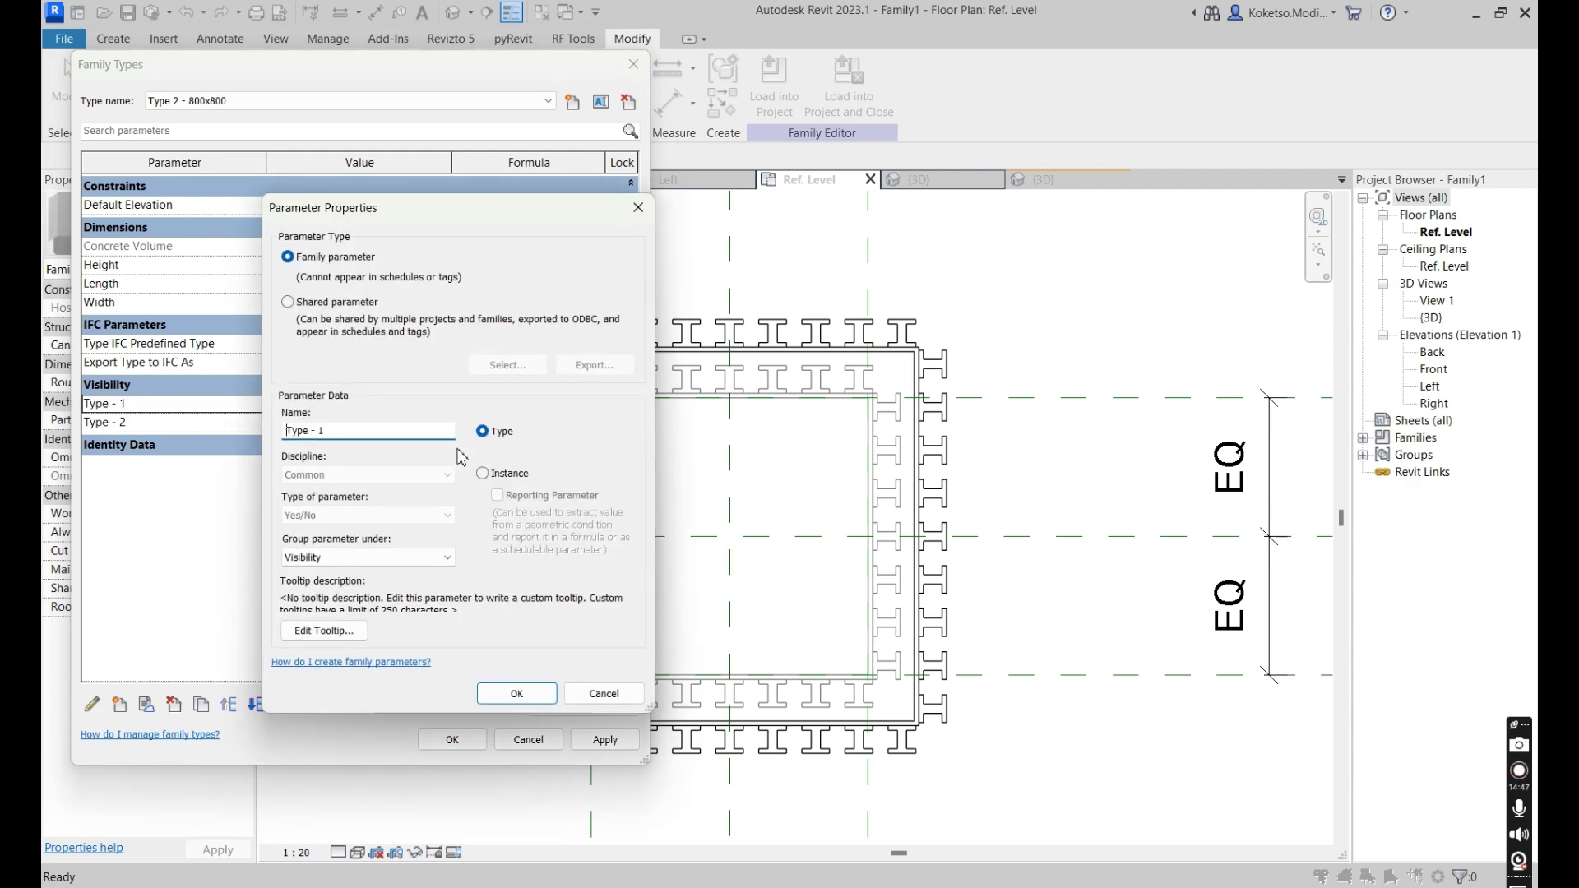
{"action": "left_click", "coordinate": [517, 693]}
{"action": "left_click", "coordinate": [125, 422]}
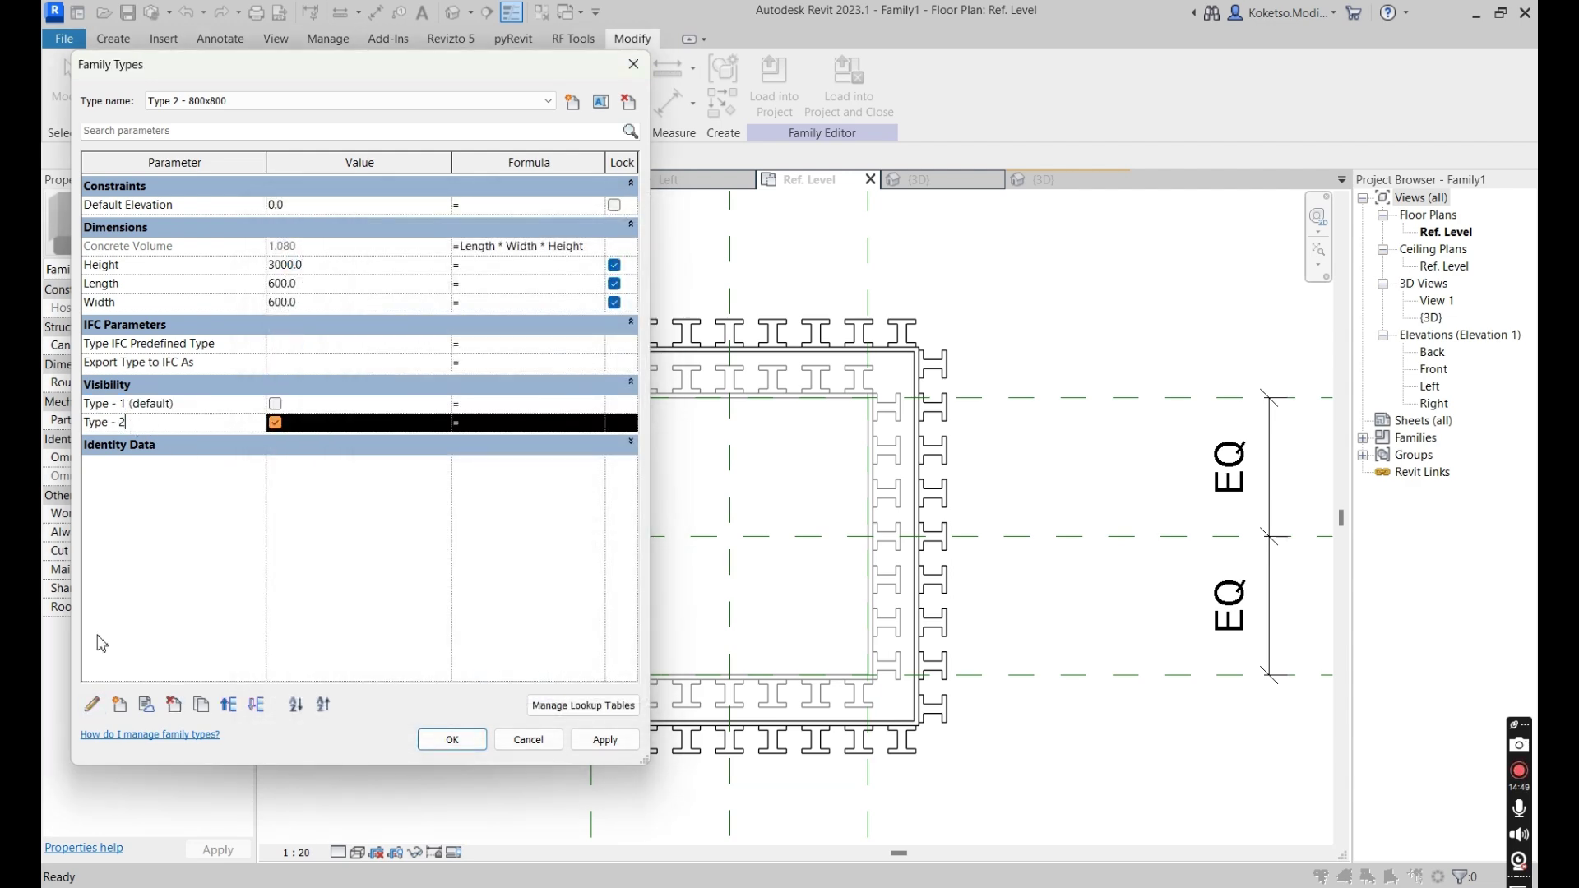
{"action": "left_click", "coordinate": [93, 705]}
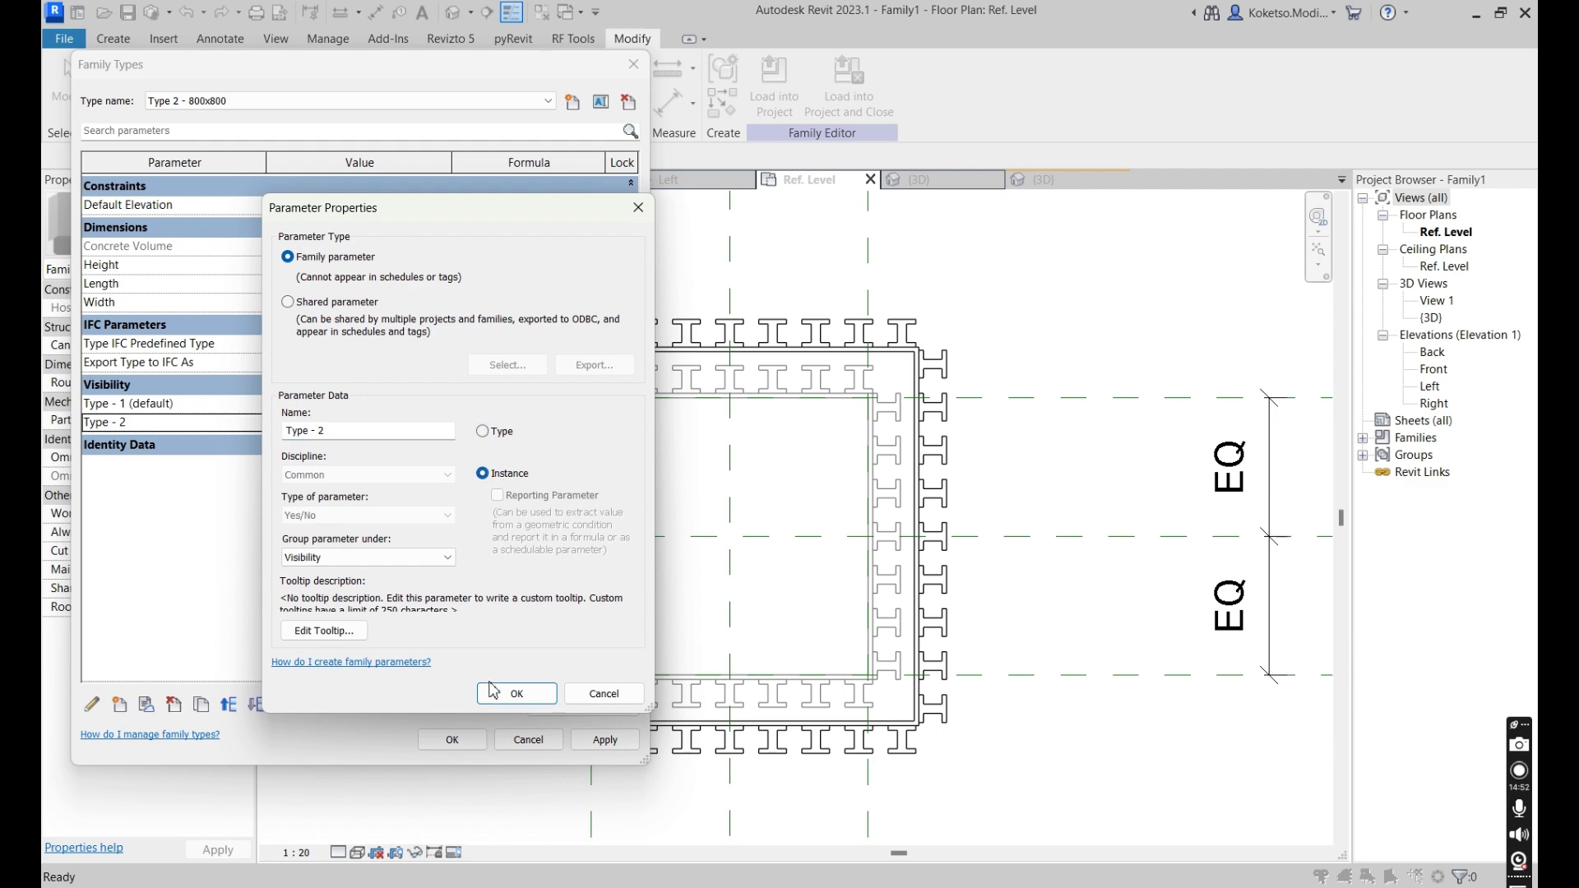
{"action": "left_click", "coordinate": [493, 691]}
{"action": "left_click", "coordinate": [452, 740]}
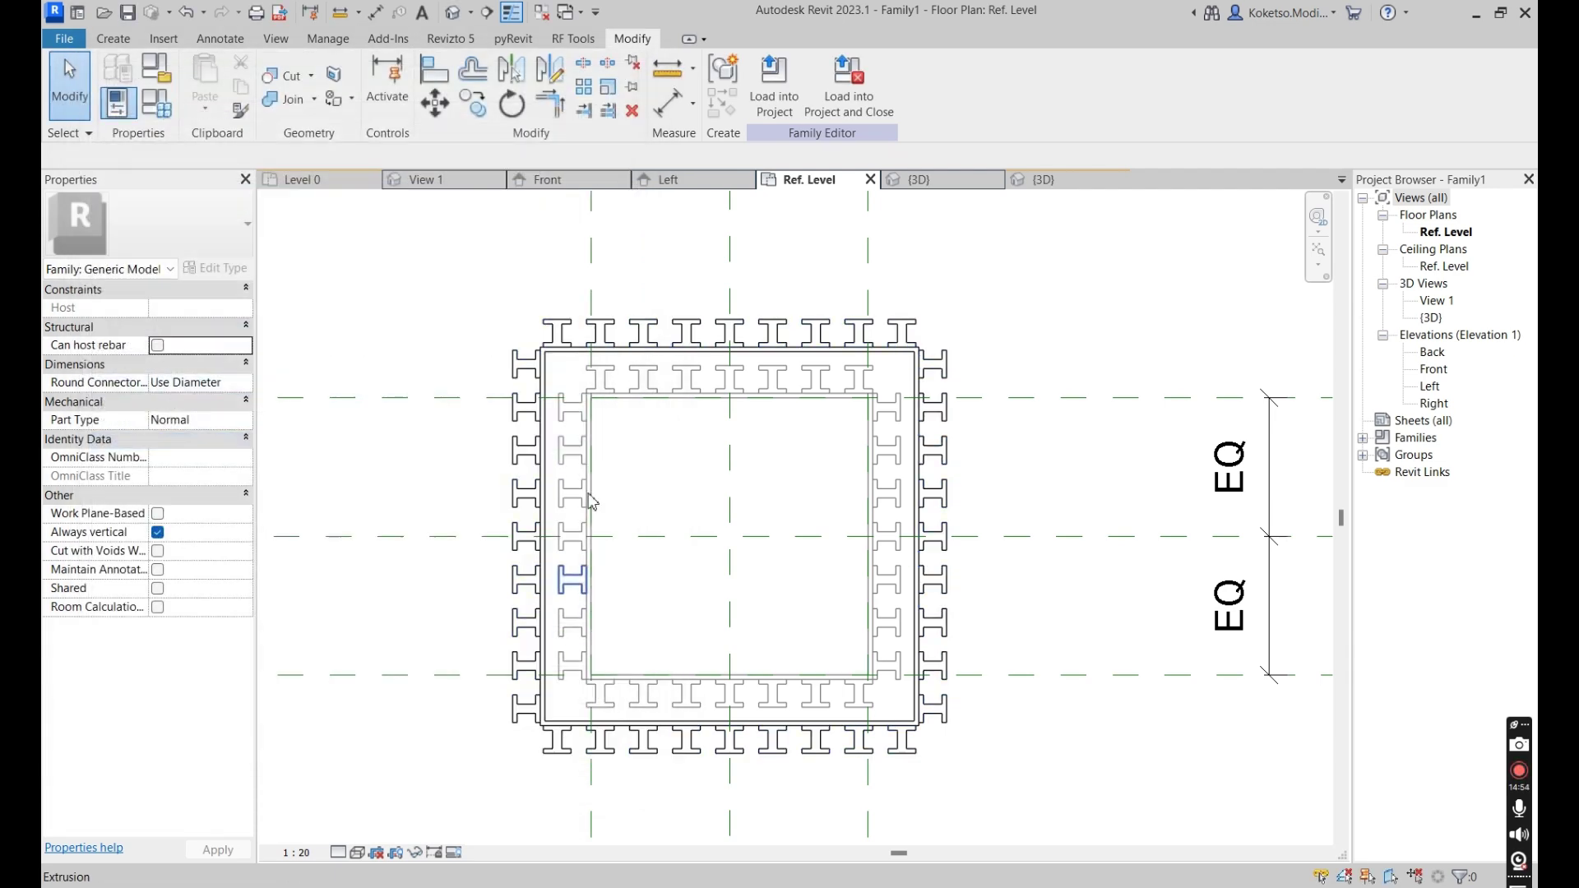
Reload the updated family into Project1, overwriting the existing version, and inspect the column.
{"action": "left_click", "coordinate": [774, 82]}
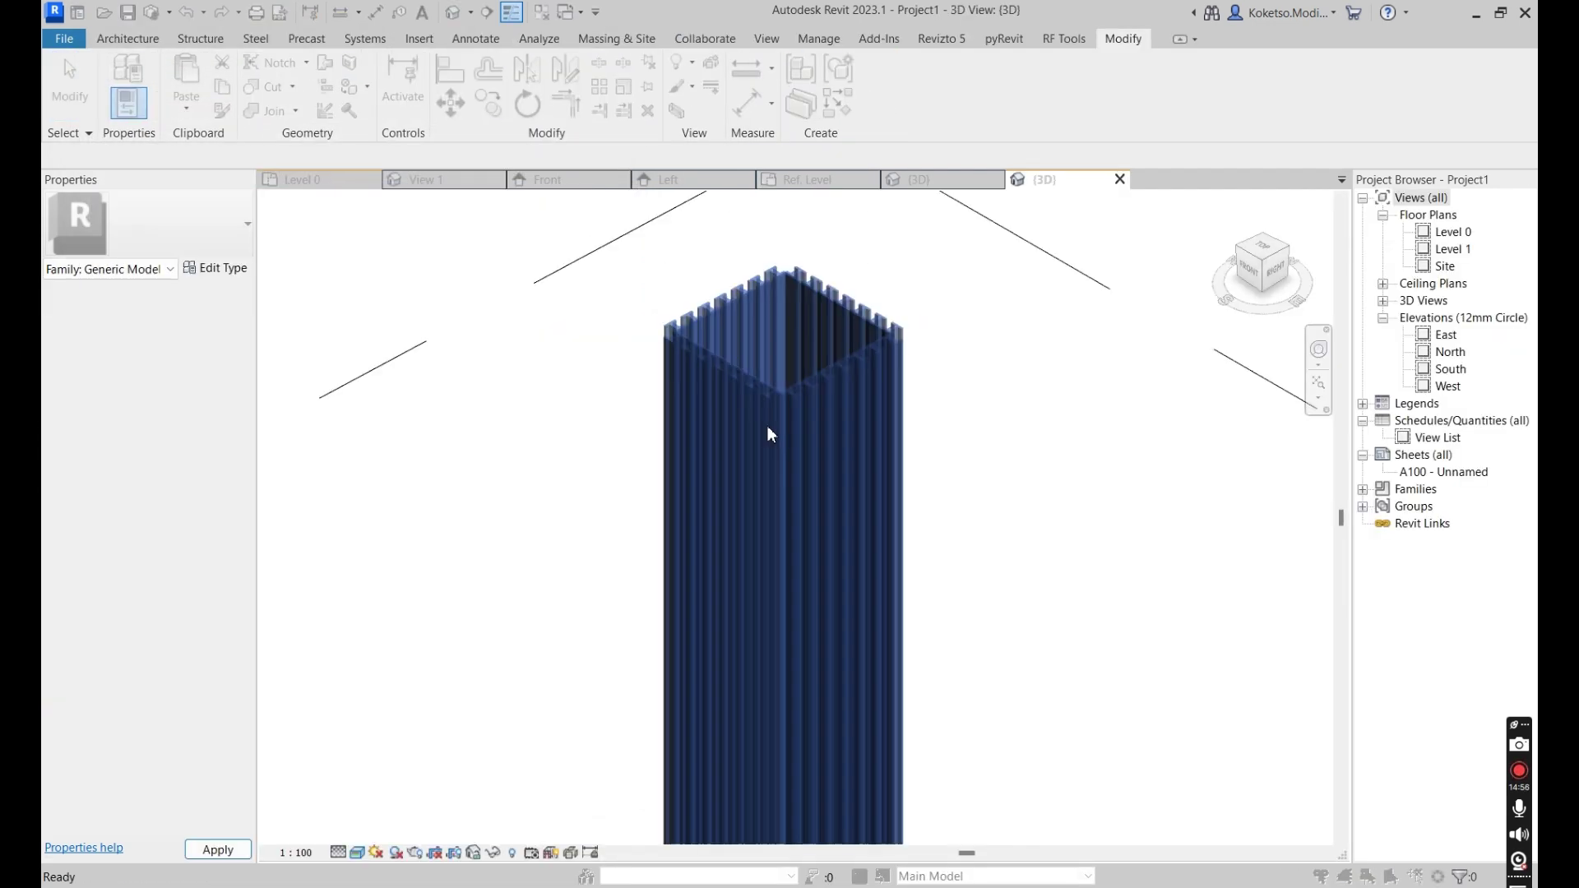
{"action": "left_click", "coordinate": [768, 438]}
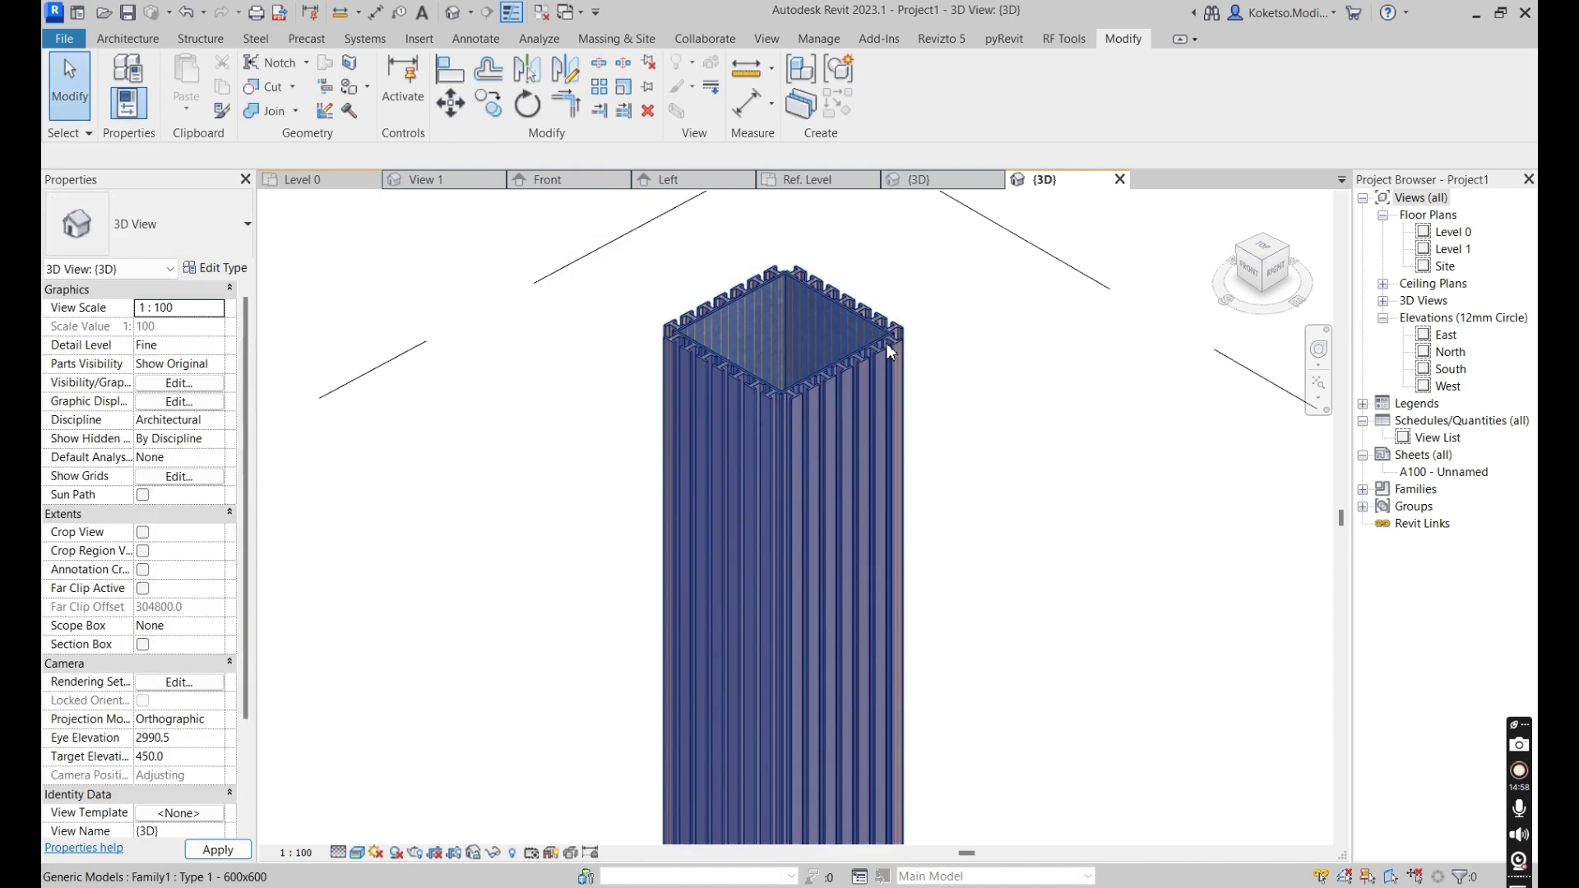
{"action": "left_click", "coordinate": [816, 376]}
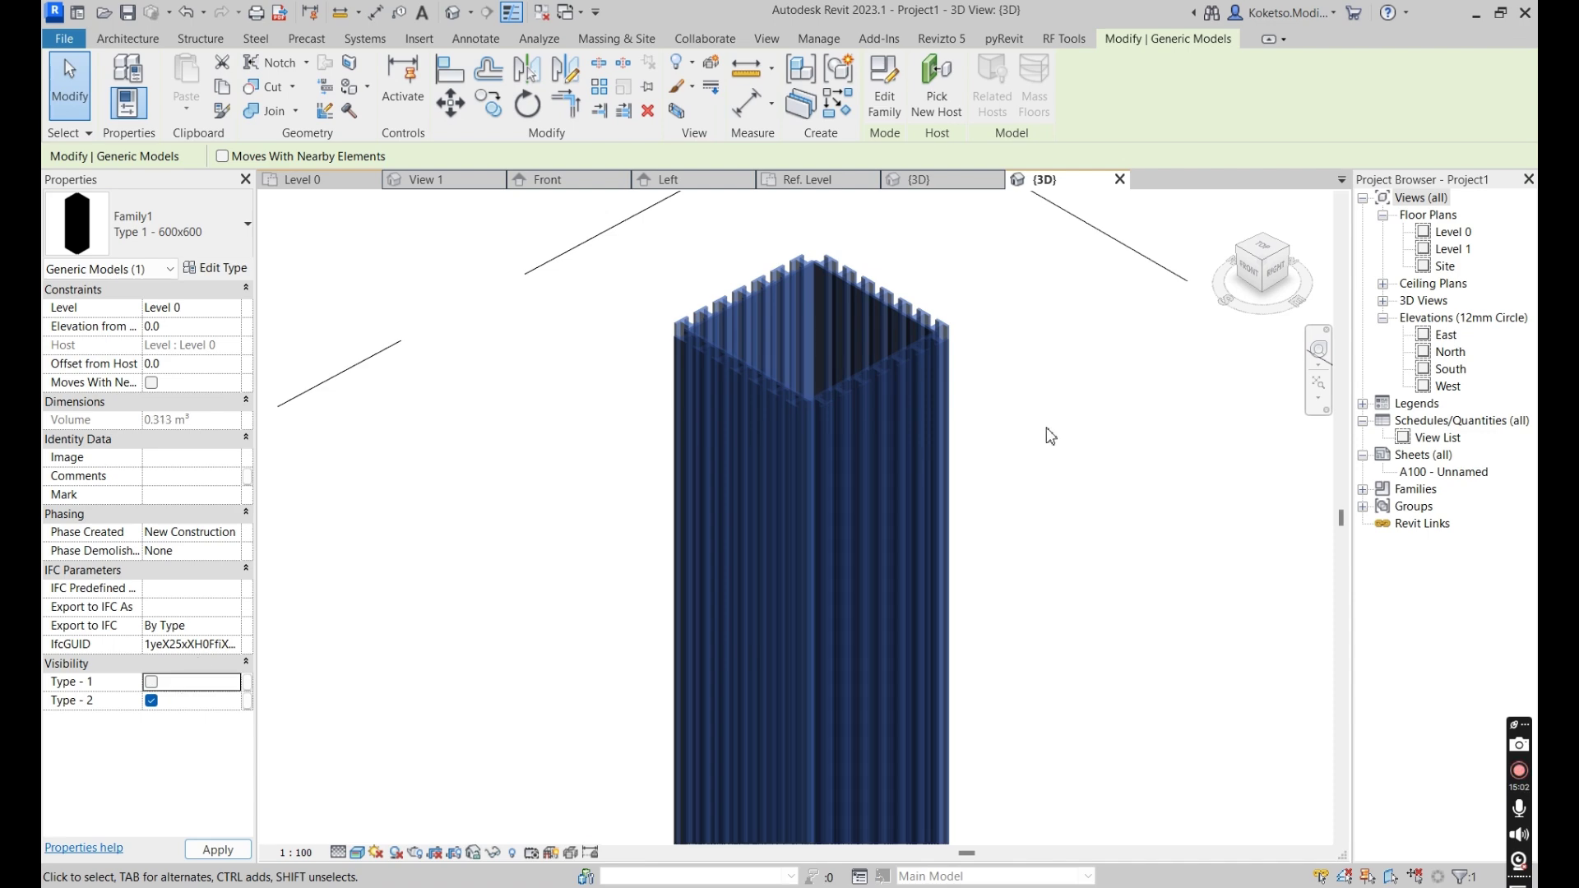
{"action": "left_click", "coordinate": [1120, 435]}
{"action": "middle_click_drag", "start_coordinate": [1186, 527], "coordinate": [1050, 448], "text": "shift"}
{"action": "scroll", "coordinate": [1036, 380], "scroll_direction": "down", "scroll_amount": 3}
{"action": "scroll", "coordinate": [1037, 400], "scroll_direction": "down", "scroll_amount": 3}
{"action": "scroll", "coordinate": [1015, 403], "scroll_direction": "up", "scroll_amount": 5}
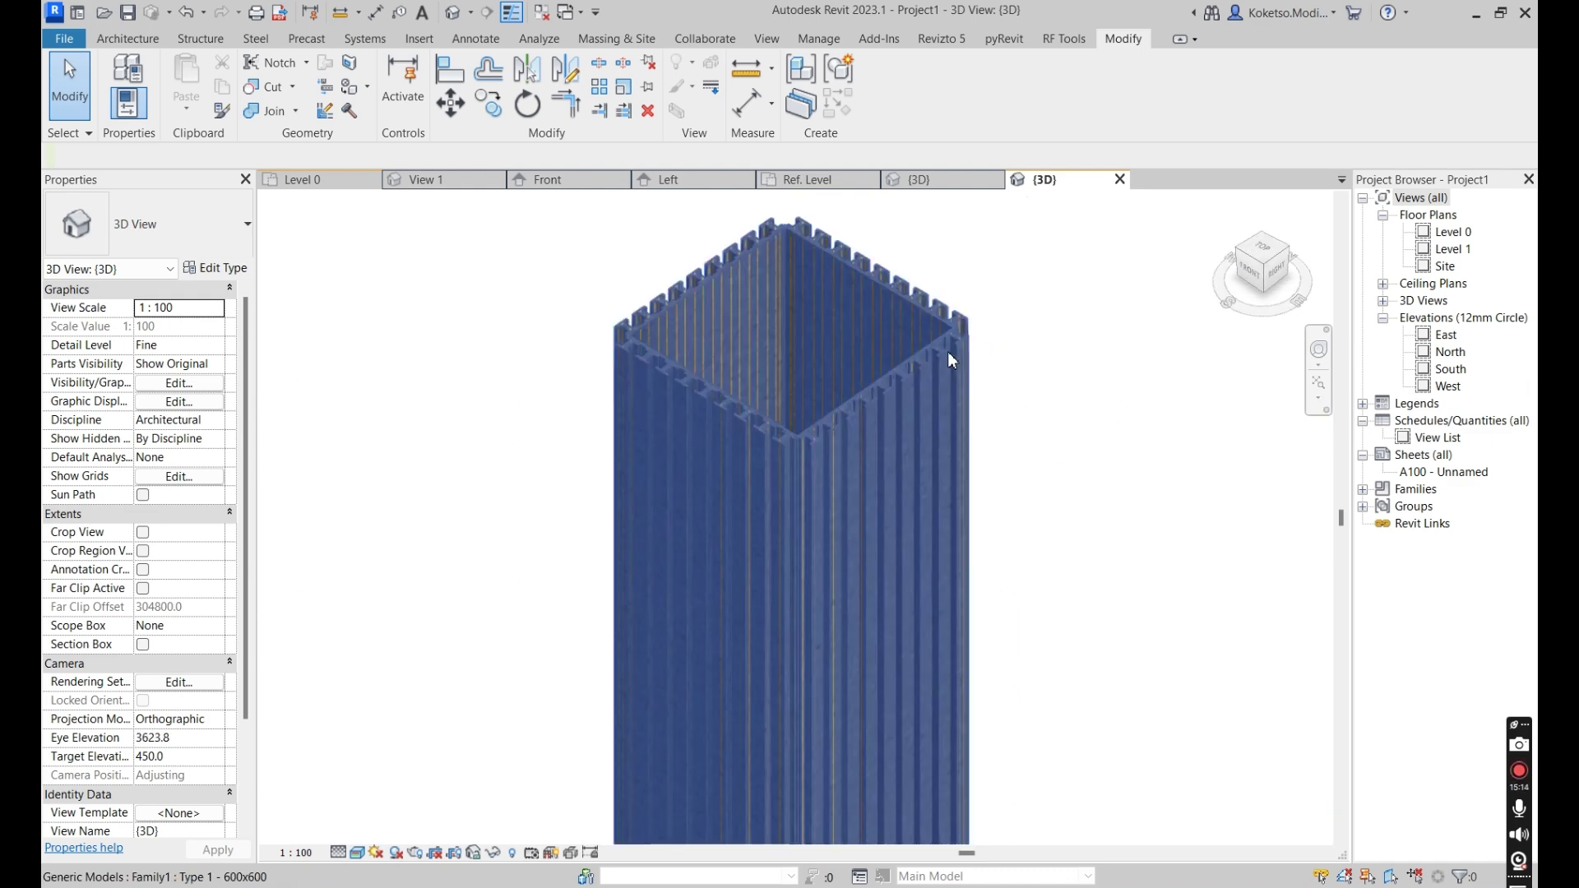
Set the placed column to show the Type - 1 ring and hide the Type - 2 ring.
{"action": "left_click", "coordinate": [940, 352]}
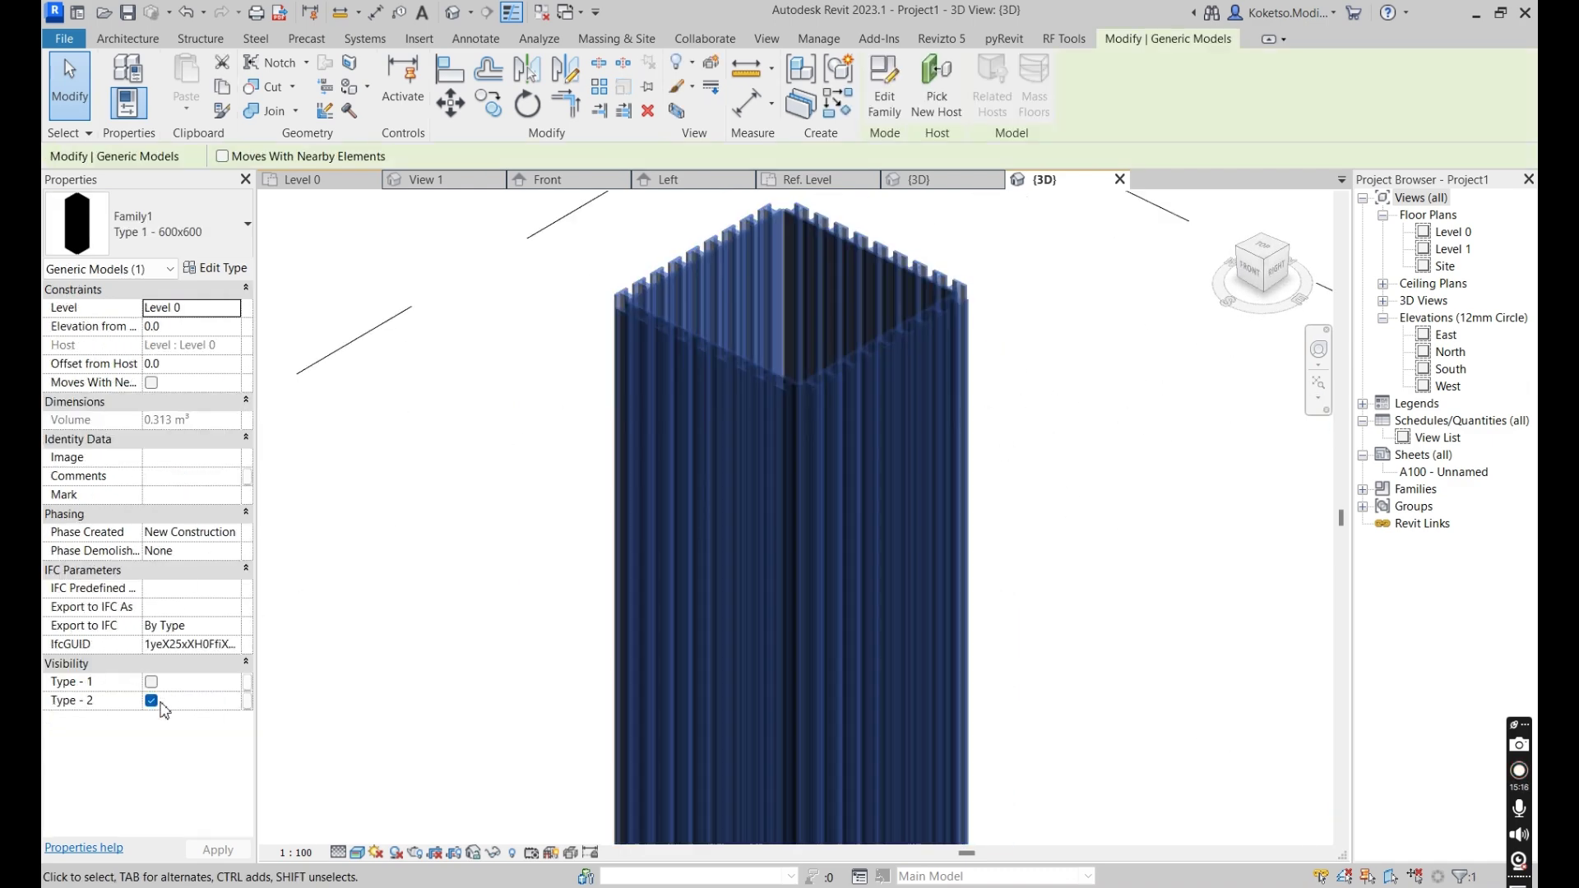
{"action": "left_click", "coordinate": [1043, 366]}
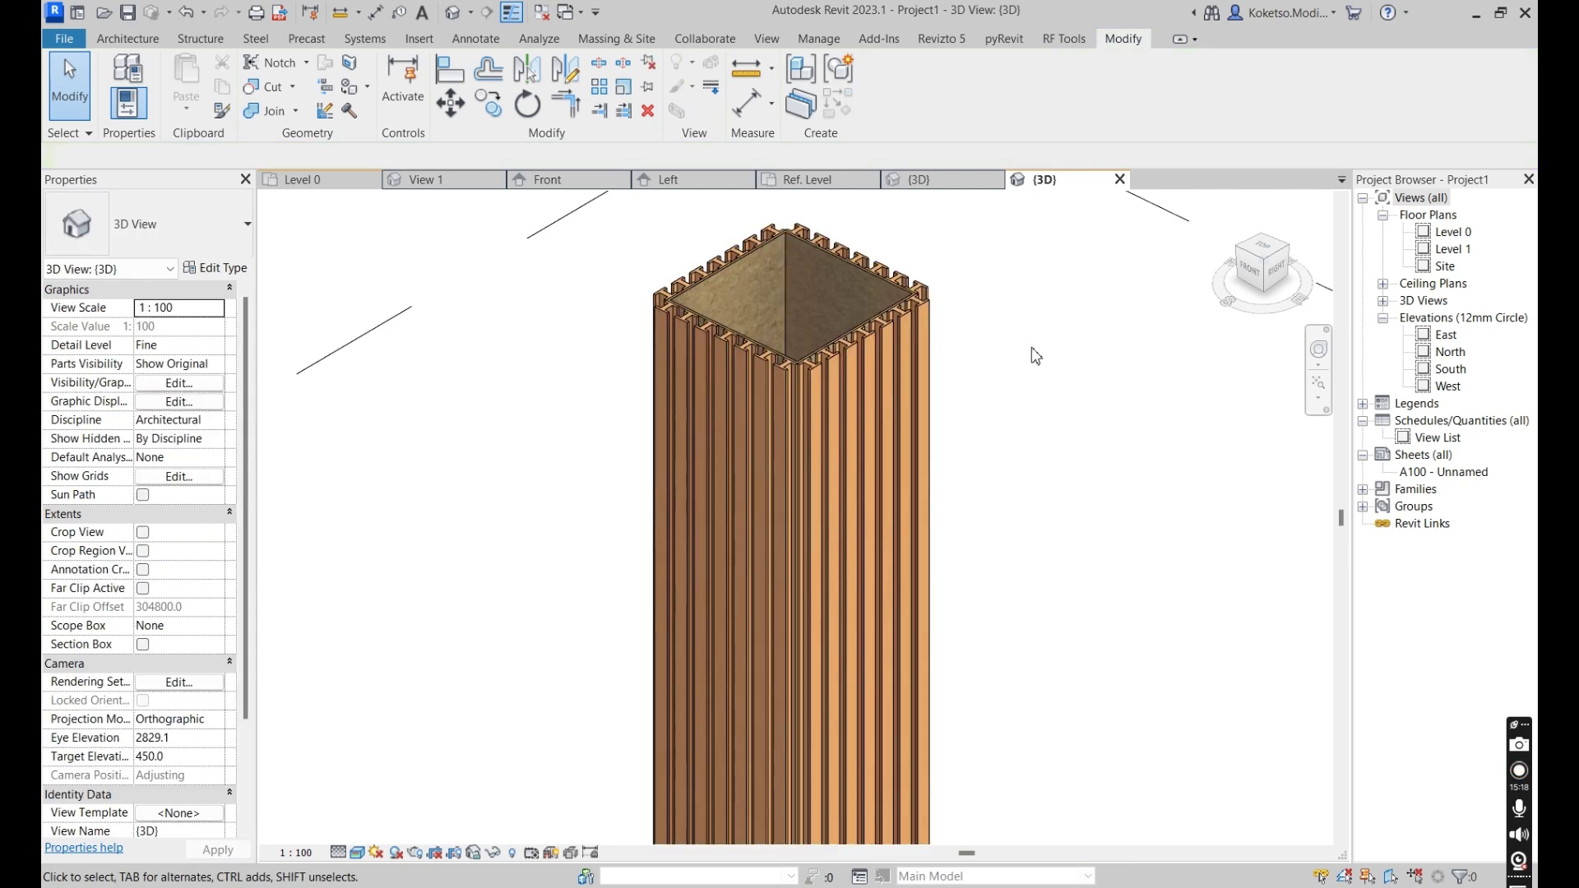
{"action": "middle_click_drag", "start_coordinate": [998, 409], "coordinate": [793, 268], "text": "shift"}
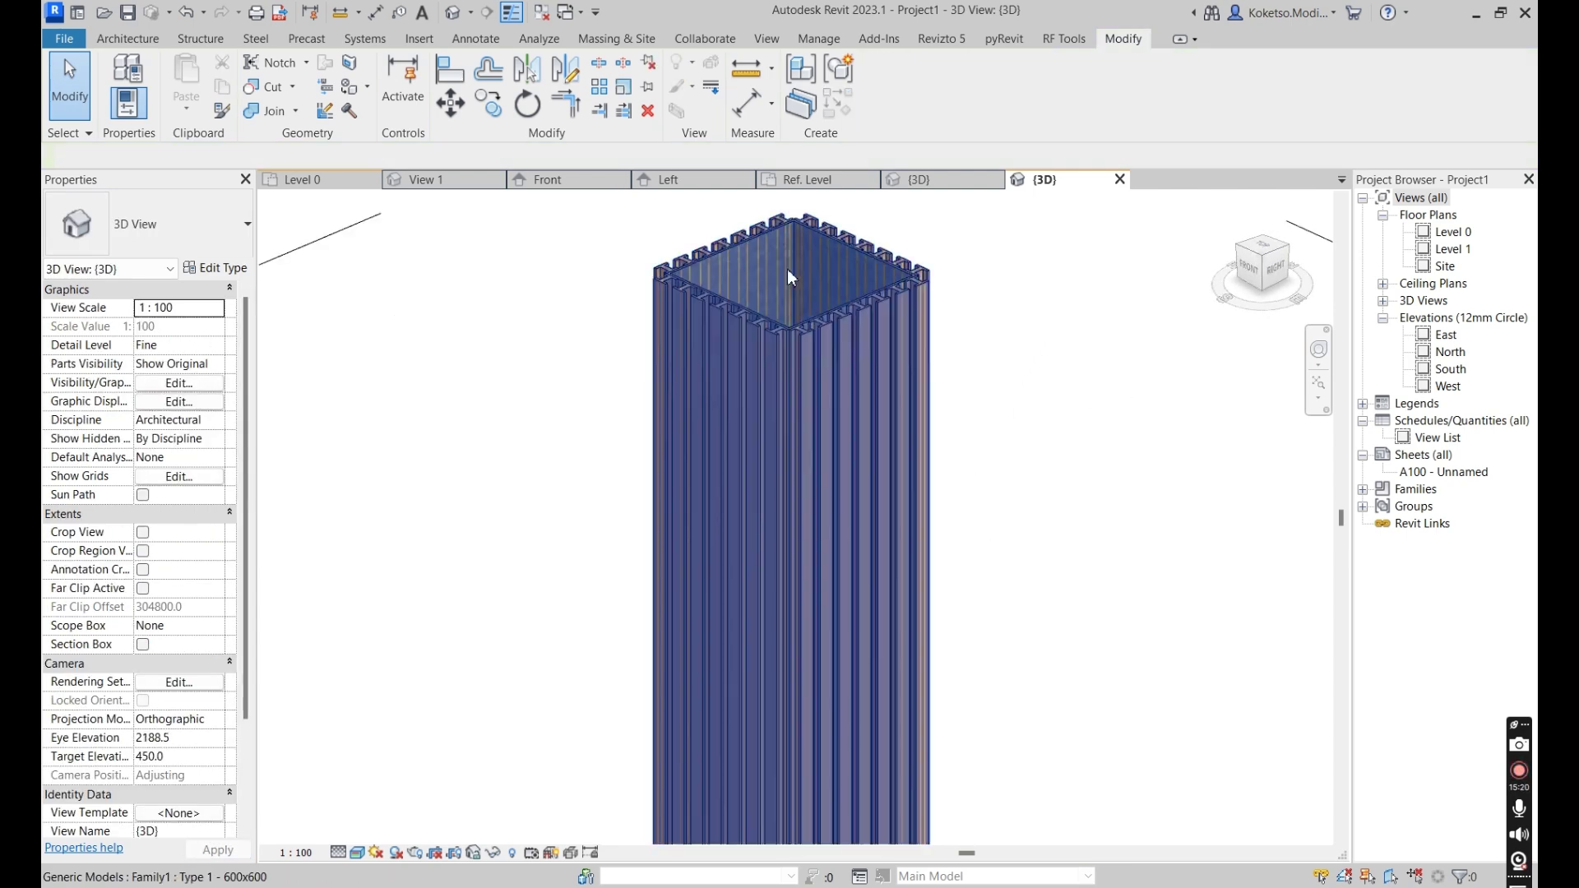
{"action": "left_click", "coordinate": [829, 321]}
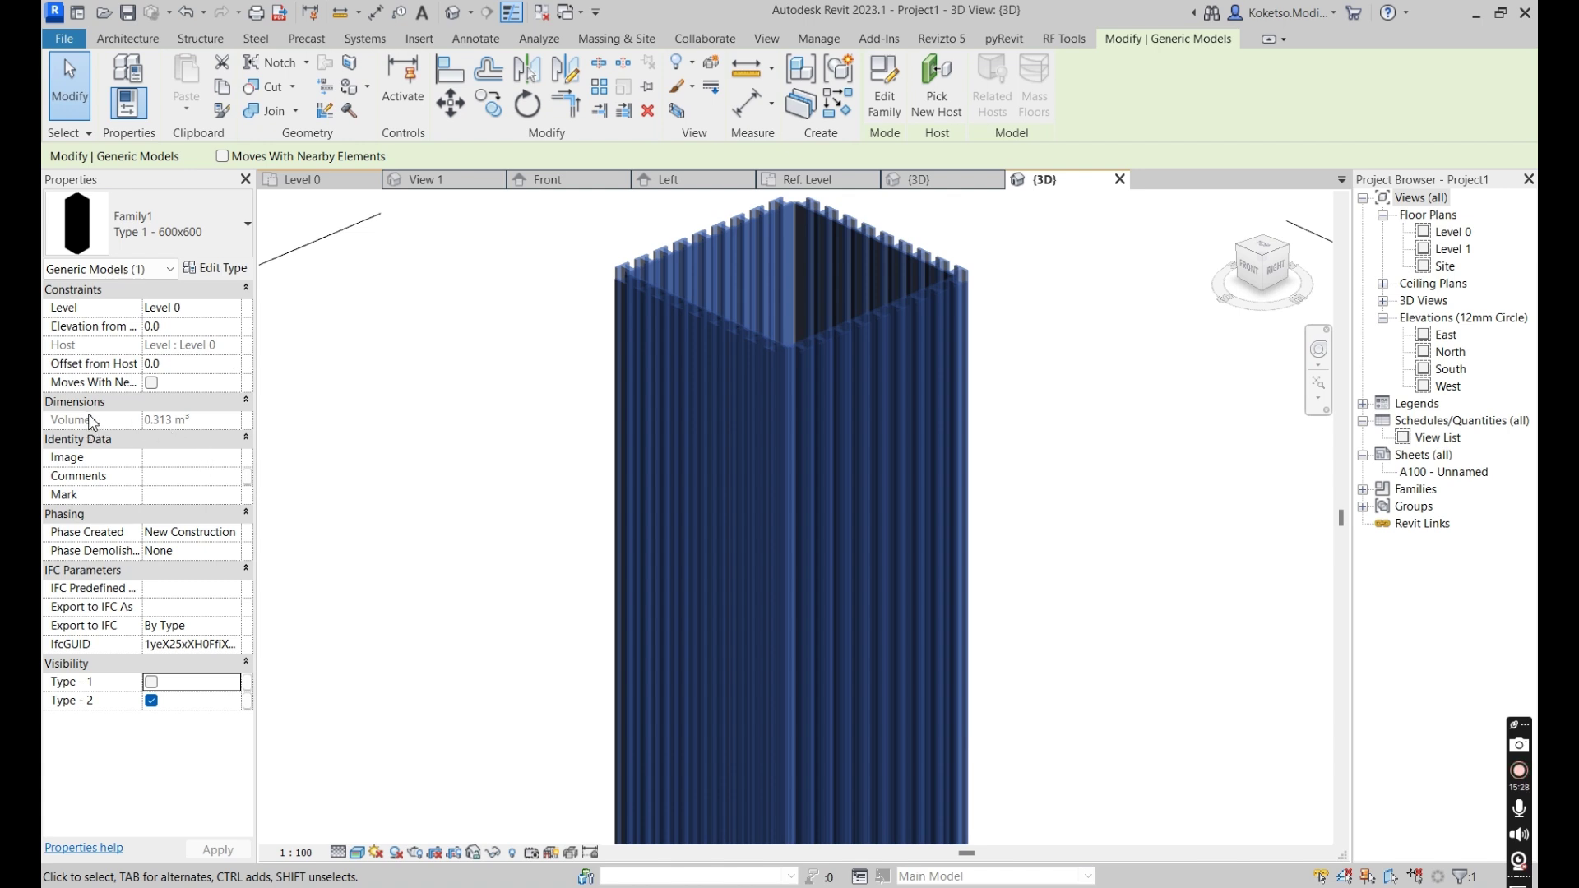
{"action": "left_click", "coordinate": [151, 700]}
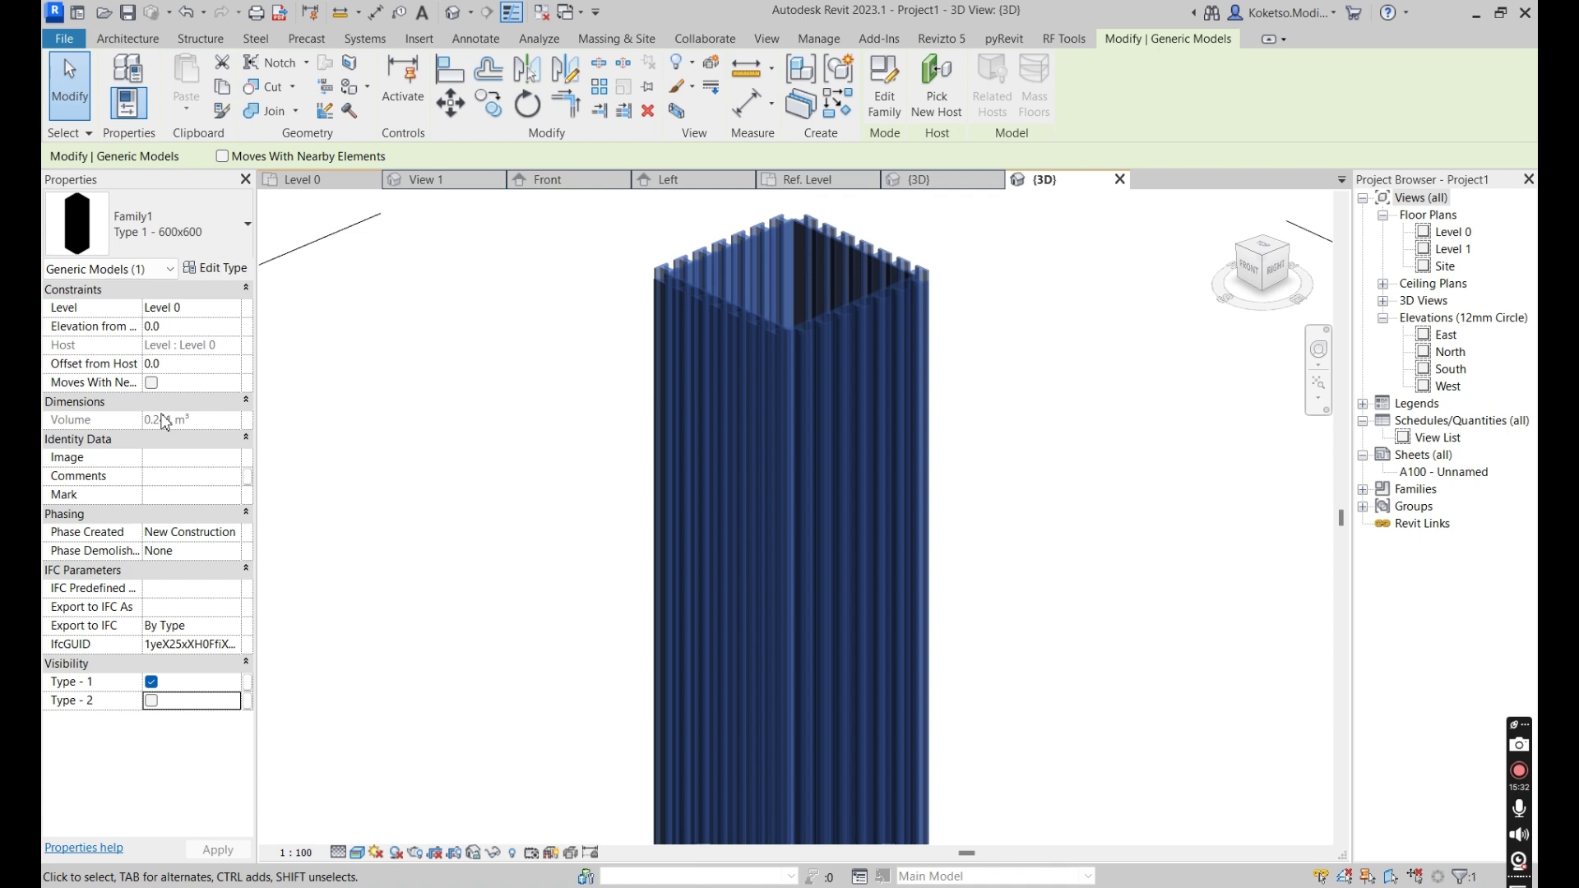